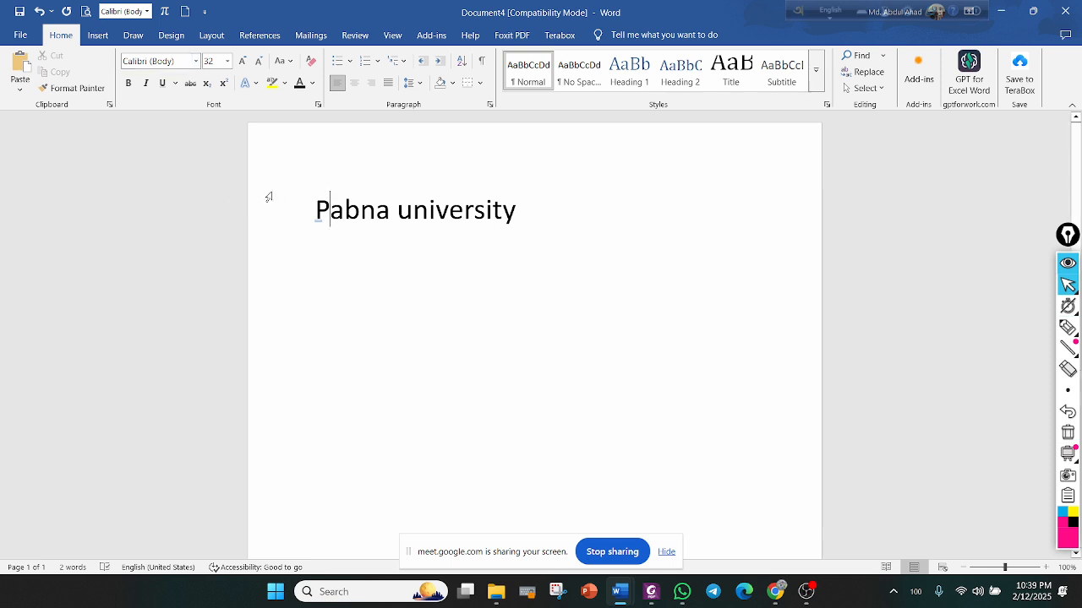
Set the text "Pabna university" to Times New Roman at size 24
left_click(314, 208)
mouse_move(313, 208)
left_mouse_down()
mouse_move(520, 218)
mouse_move(314, 211)
left_mouse_up()
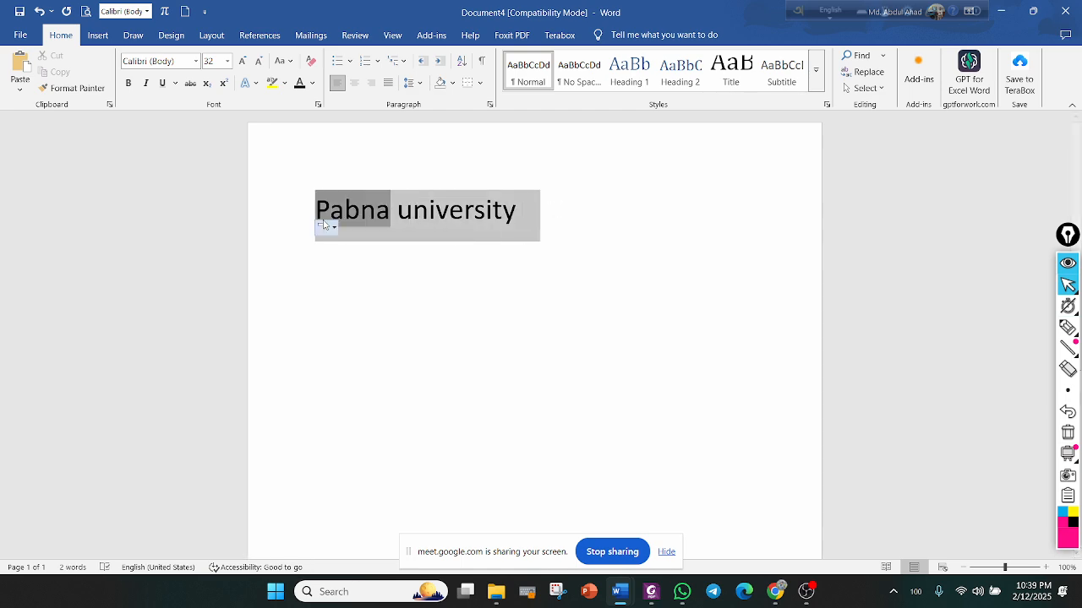
left_click(196, 62)
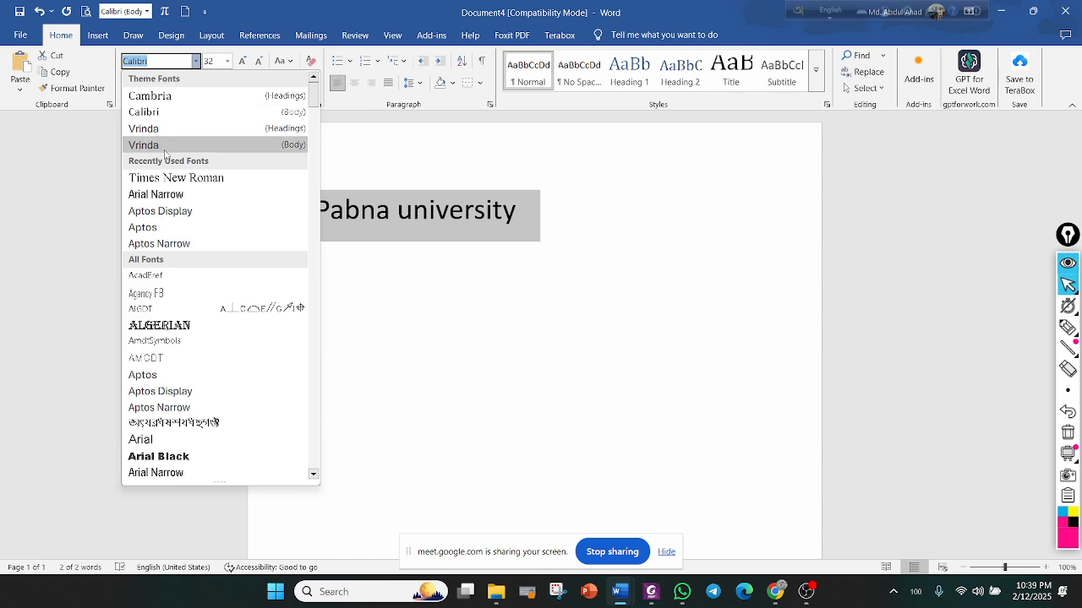
left_click(176, 177)
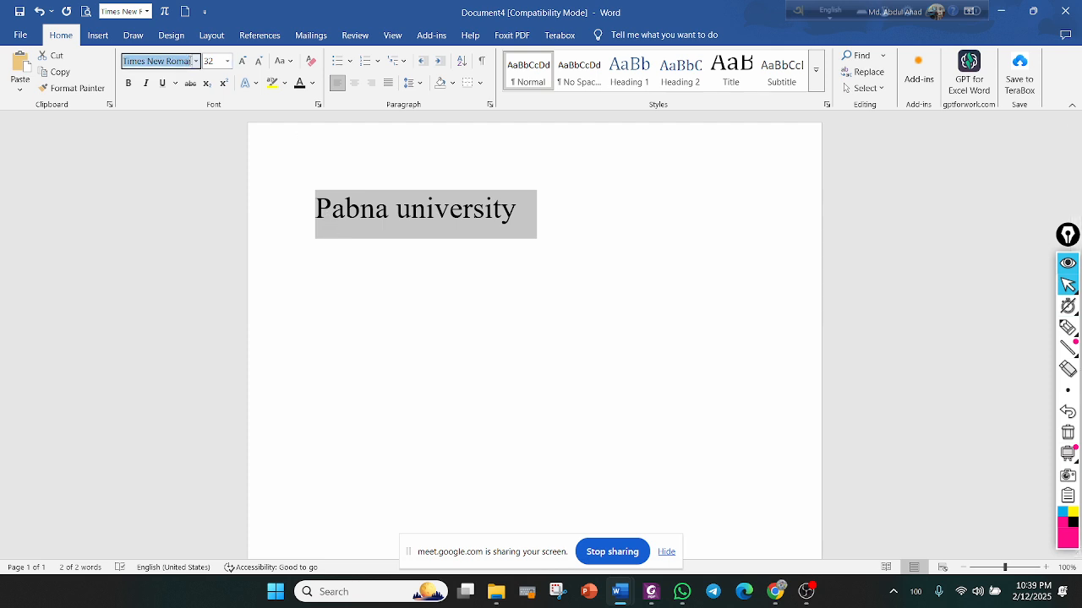
left_click(196, 62)
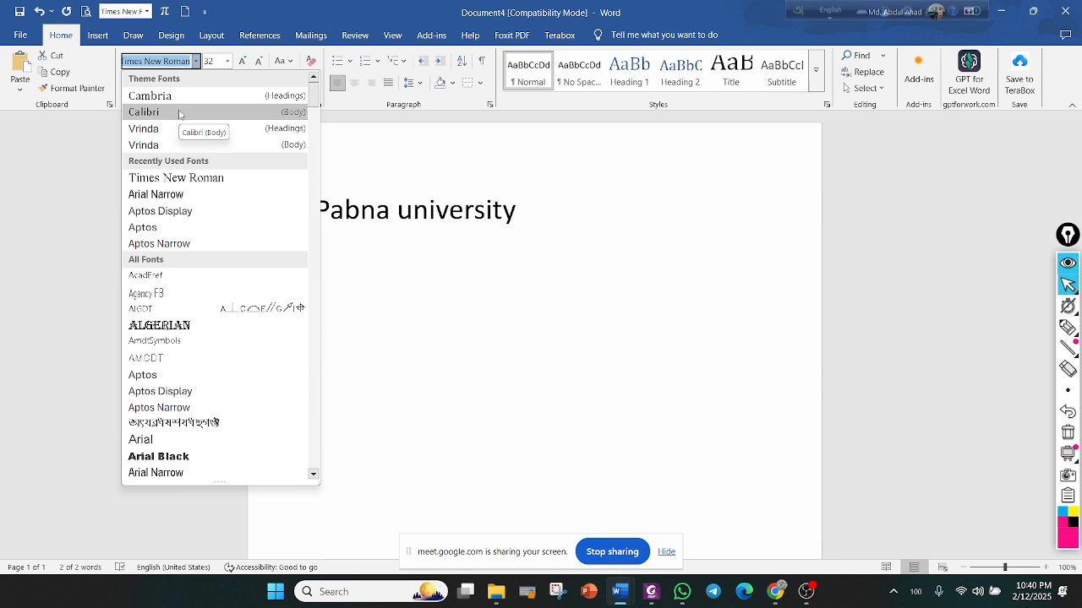
left_click(407, 153)
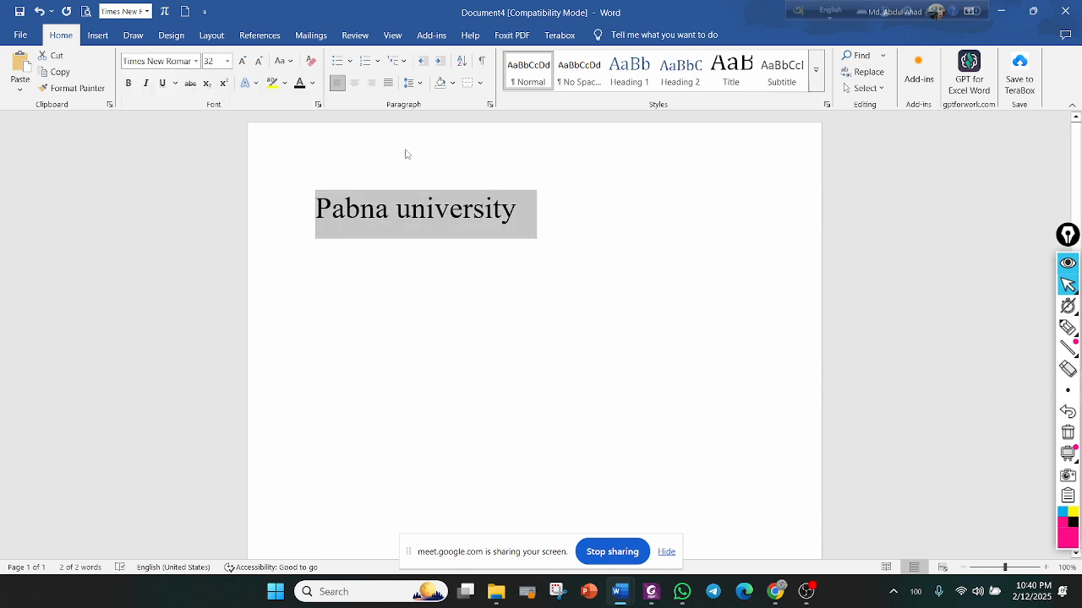
left_click(230, 65)
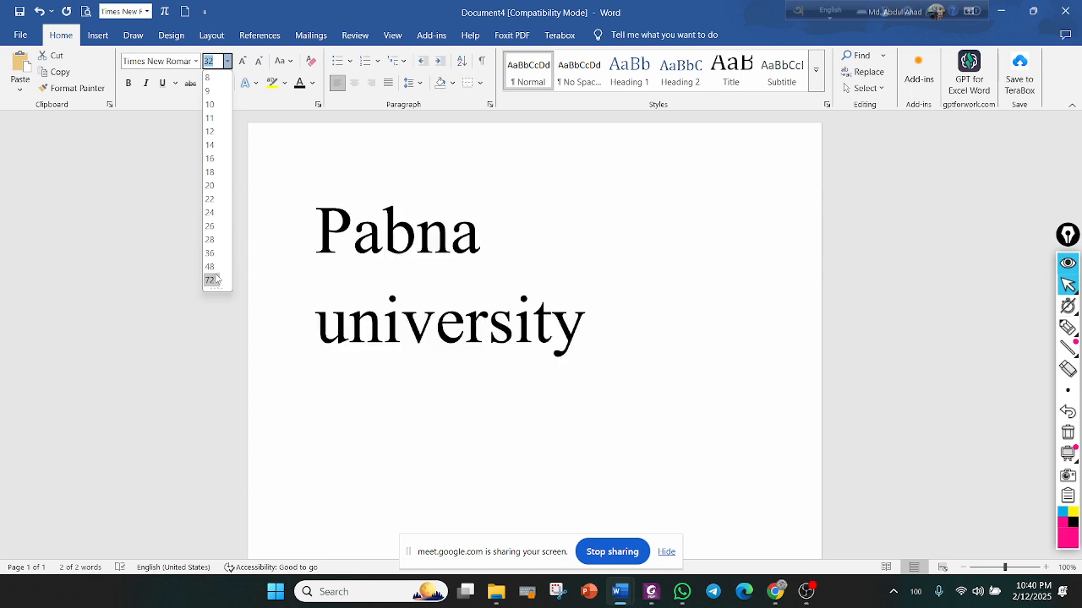
left_click(210, 212)
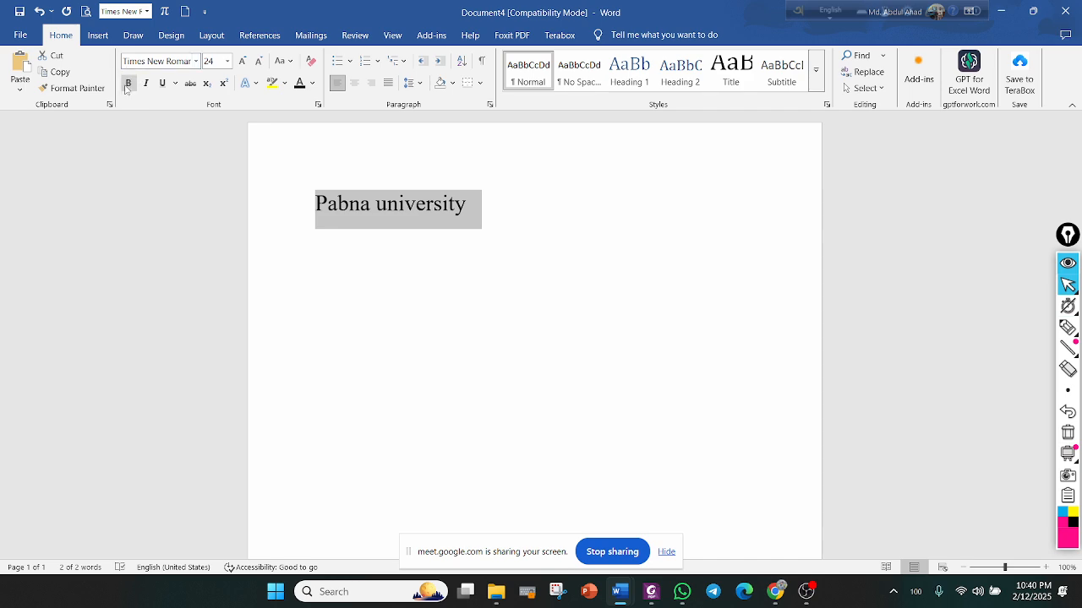
Mark the Bold command with a freehand pen circle and an arrow pointing at it
left_click(1067, 327)
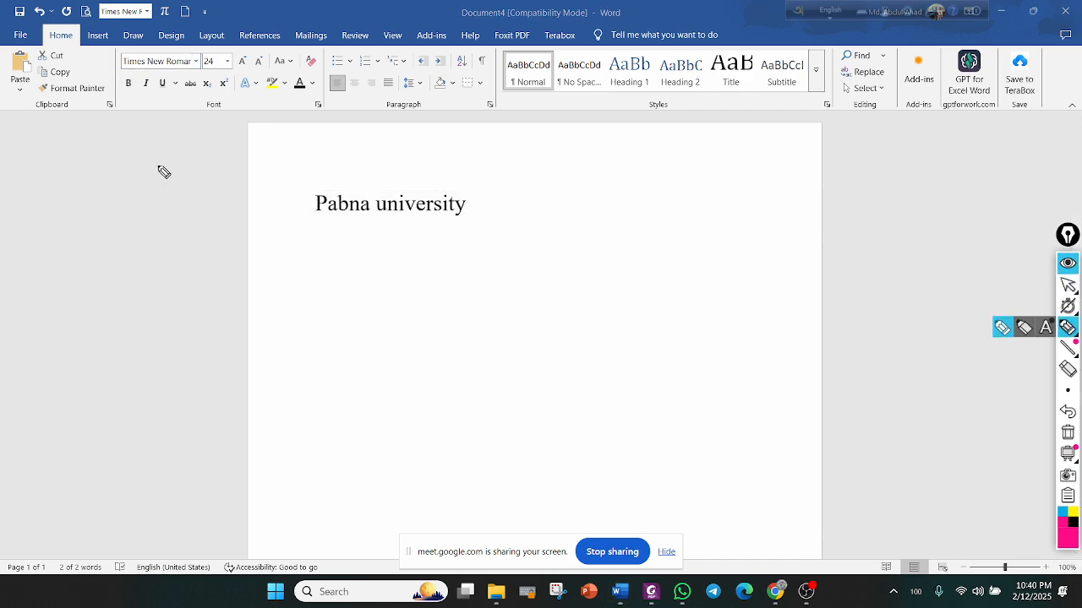
mouse_move(140, 76)
left_mouse_down()
mouse_move(120, 78)
mouse_move(136, 103)
mouse_move(135, 73)
left_mouse_up()
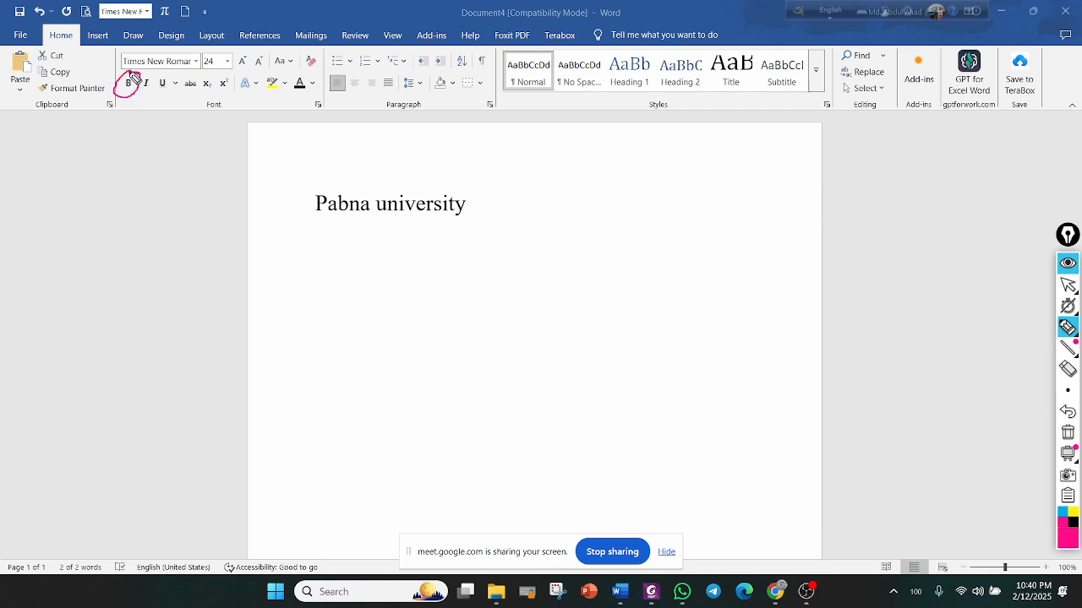
left_click_drag(138, 142, 129, 93)
Erase the circle and arrow annotations around the Bold command and return to the normal pointer
left_click(1066, 370)
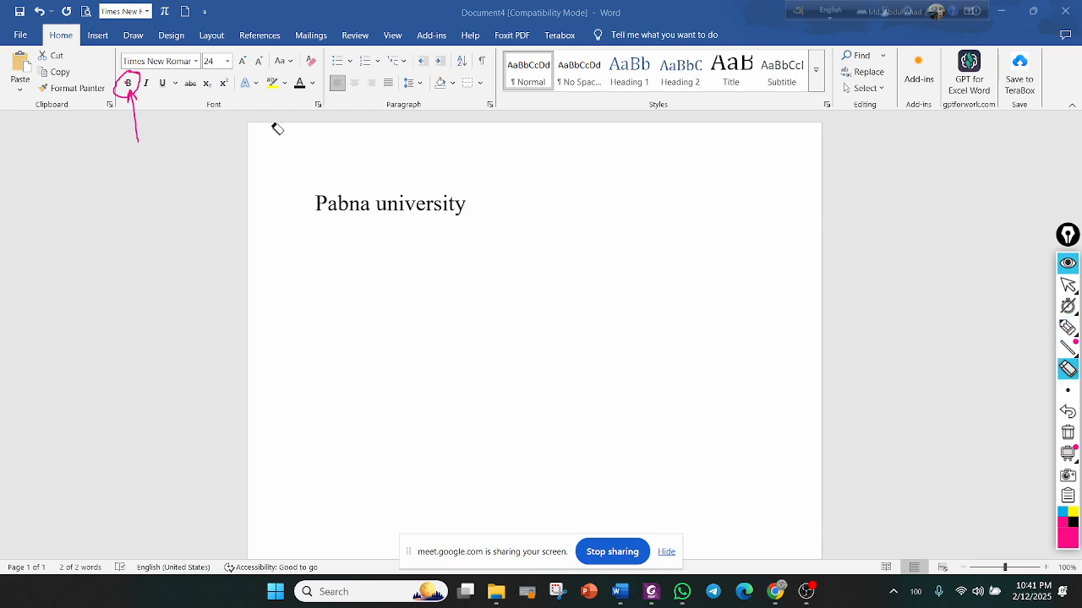
left_click(129, 103)
left_click(132, 127)
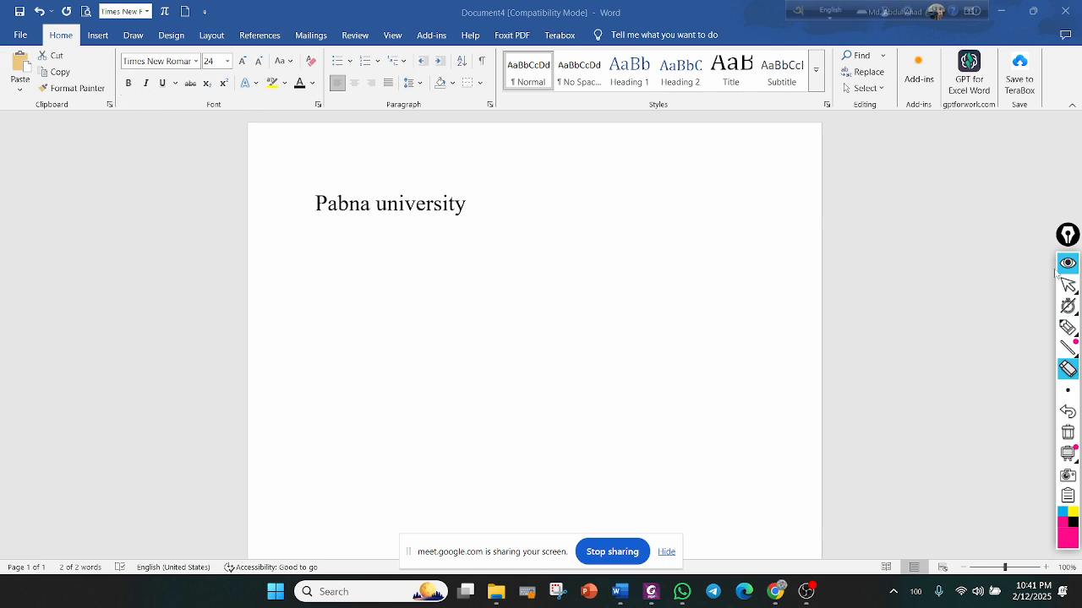
left_click(1066, 286)
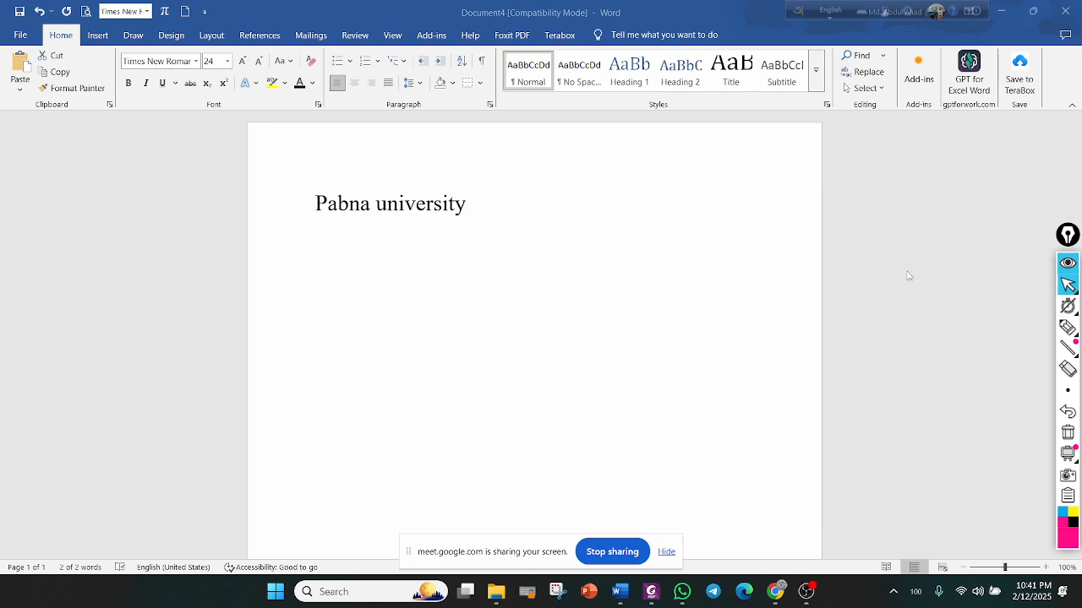
Make only the letter "P" at the start of "Pabna university" bold
scroll(315, 210, "up", 8)
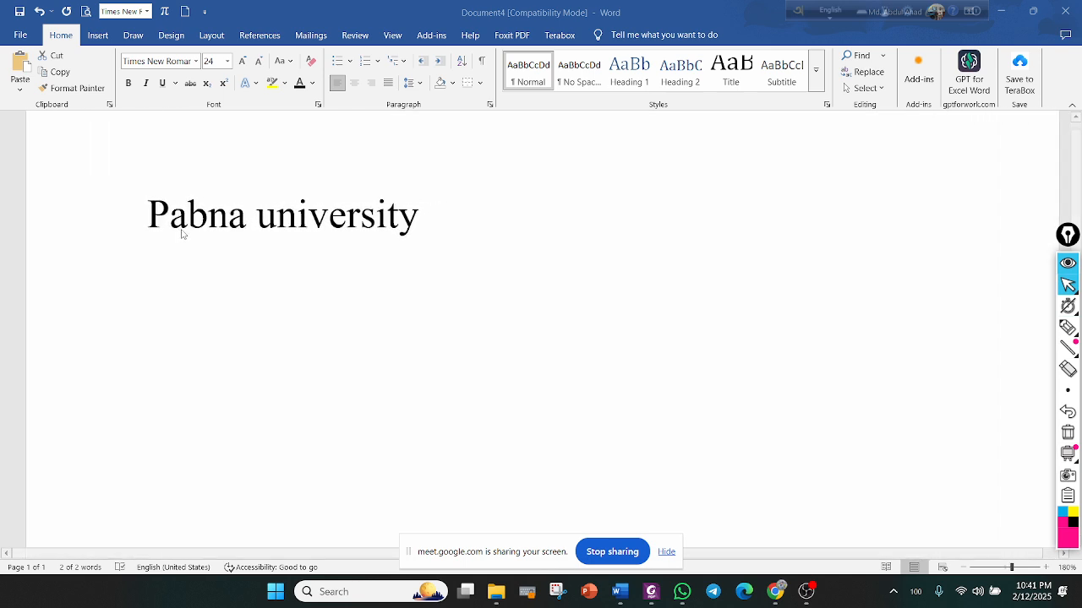
left_click(133, 214)
left_click(151, 216)
double_click(150, 216)
left_click(151, 216)
left_click_drag(169, 217, 149, 217)
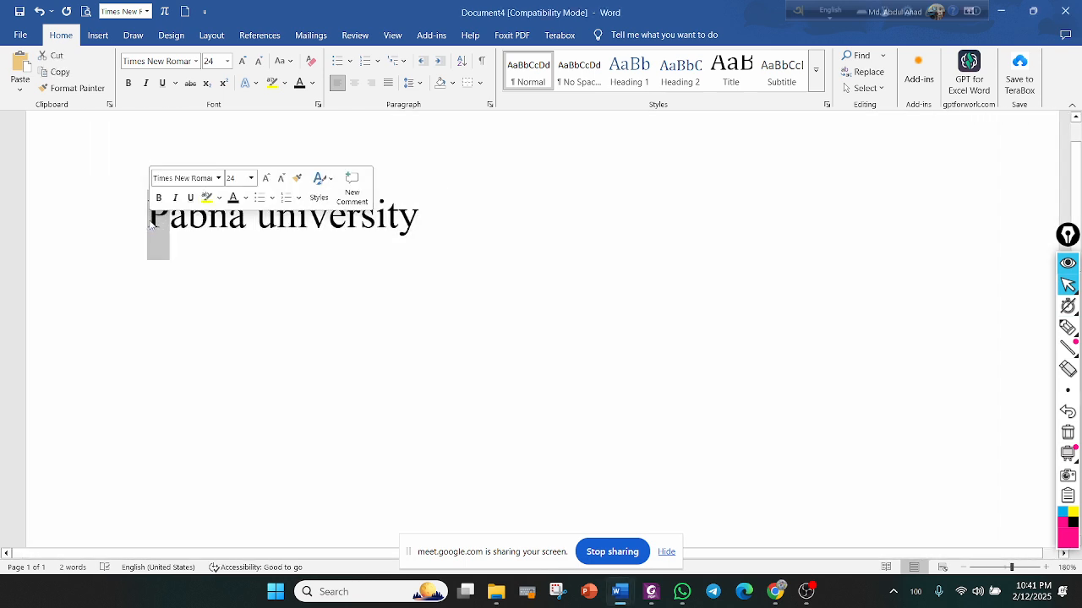
left_click(128, 83)
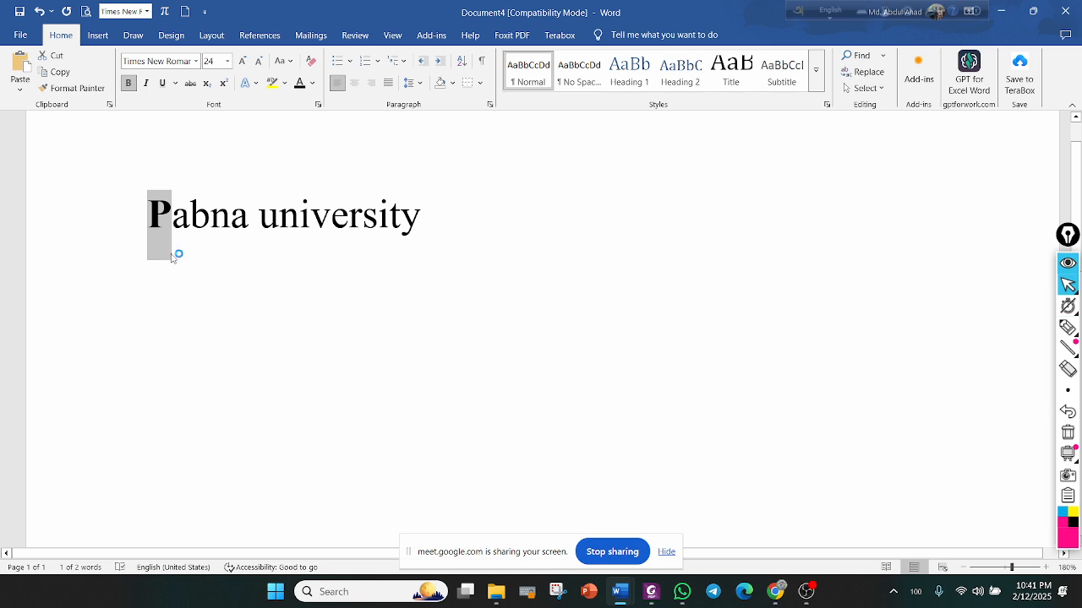
Make the whole line "Pabna university" bold
left_click(279, 222)
left_click_drag(430, 231, 362, 230)
left_click_drag(294, 230, 148, 221)
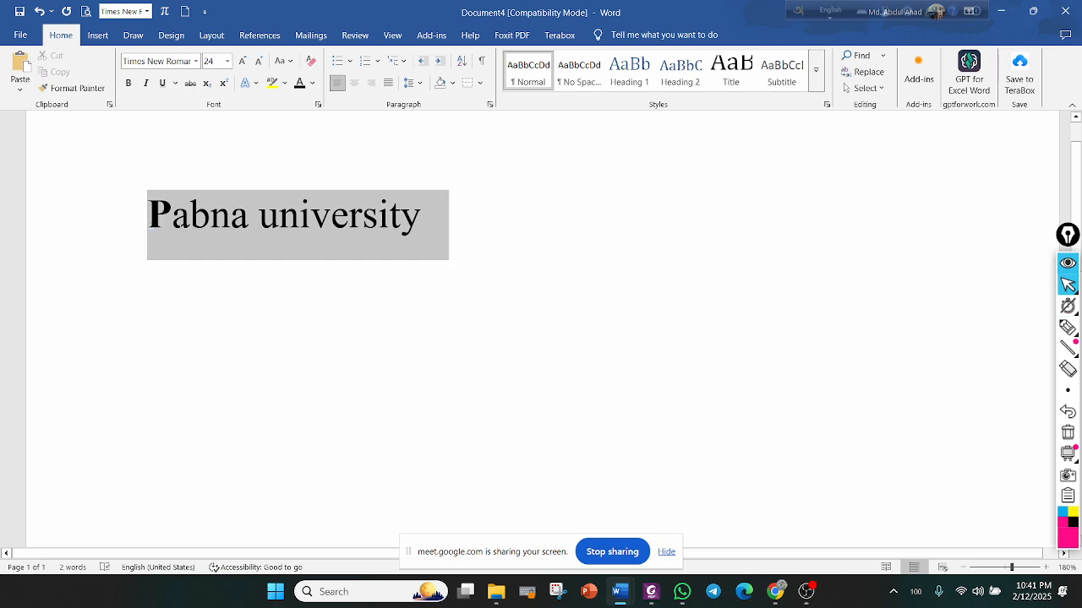
left_click(134, 86)
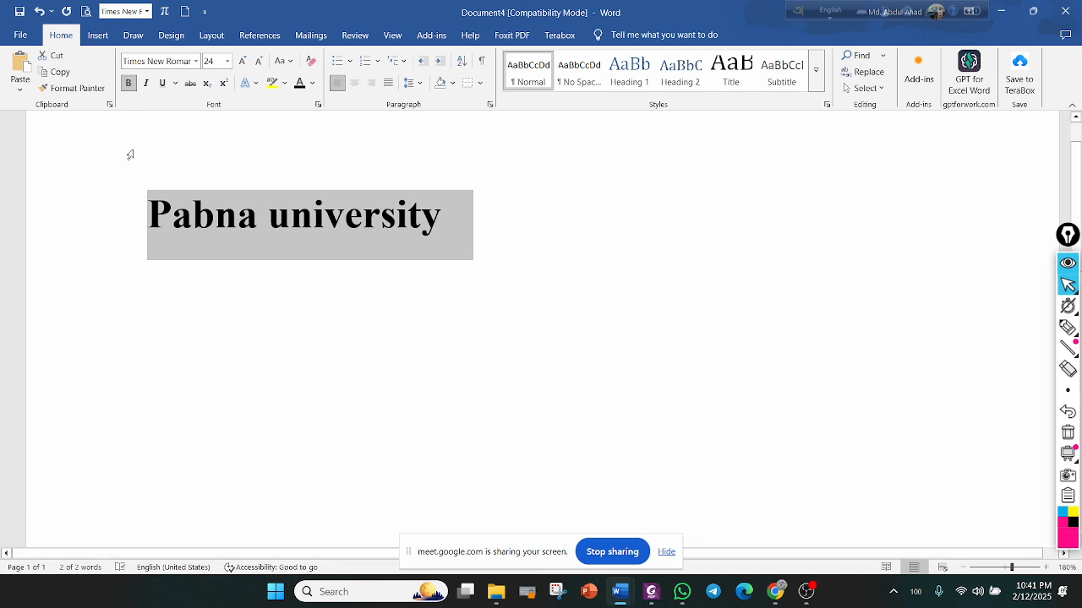
Apply italic and a single underline to the whole line "Pabna university"
left_click(145, 83)
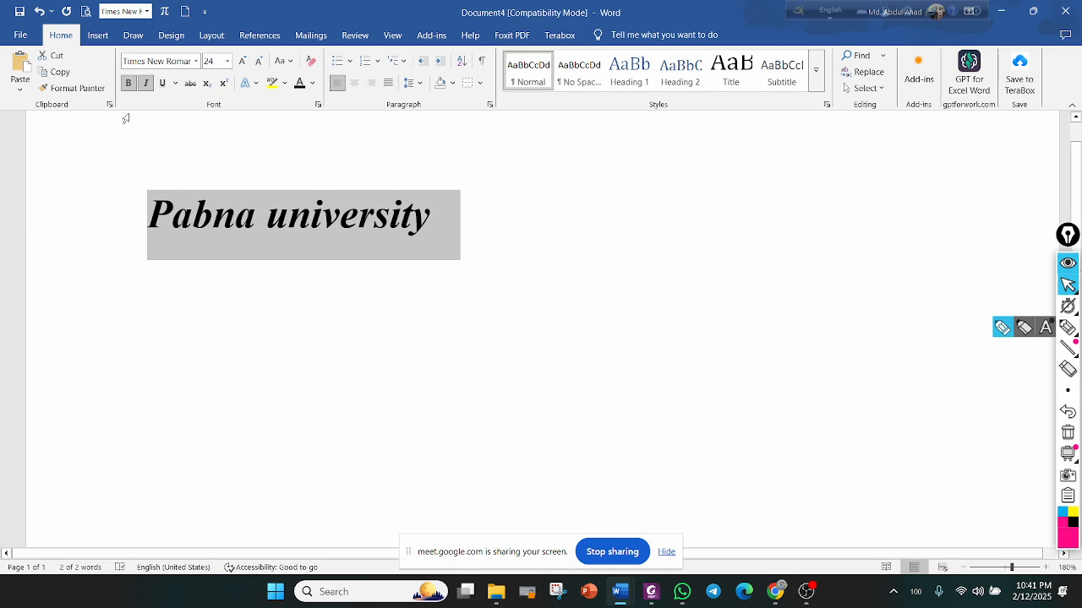
left_click(176, 84)
left_click(119, 128)
left_click(163, 83)
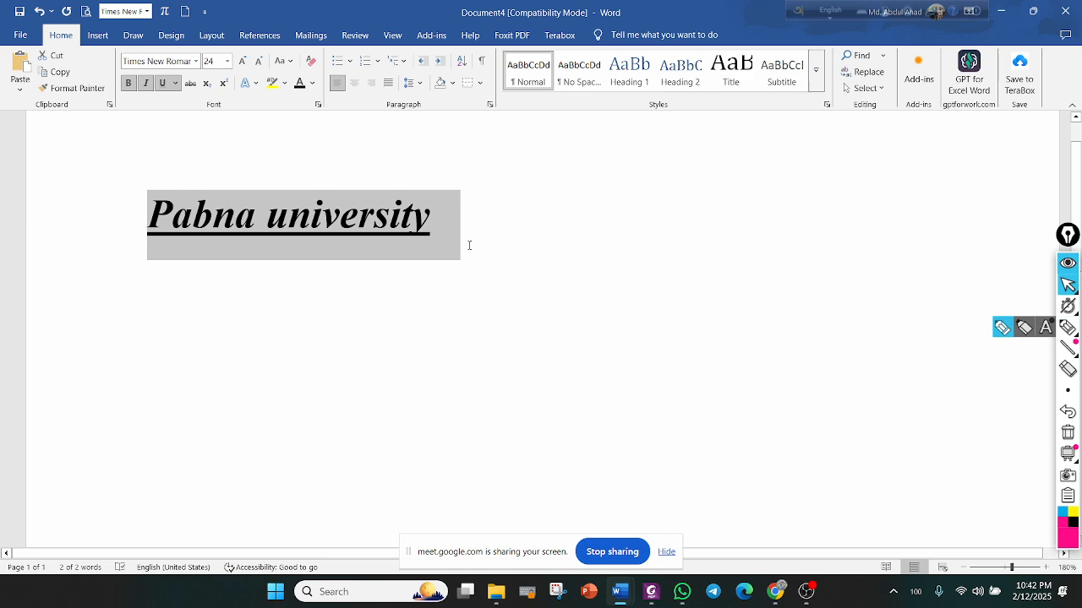
Remove bold, italic and underline from the whole line "Pabna university"
scroll(469, 245, "down", 7, "ctrl")
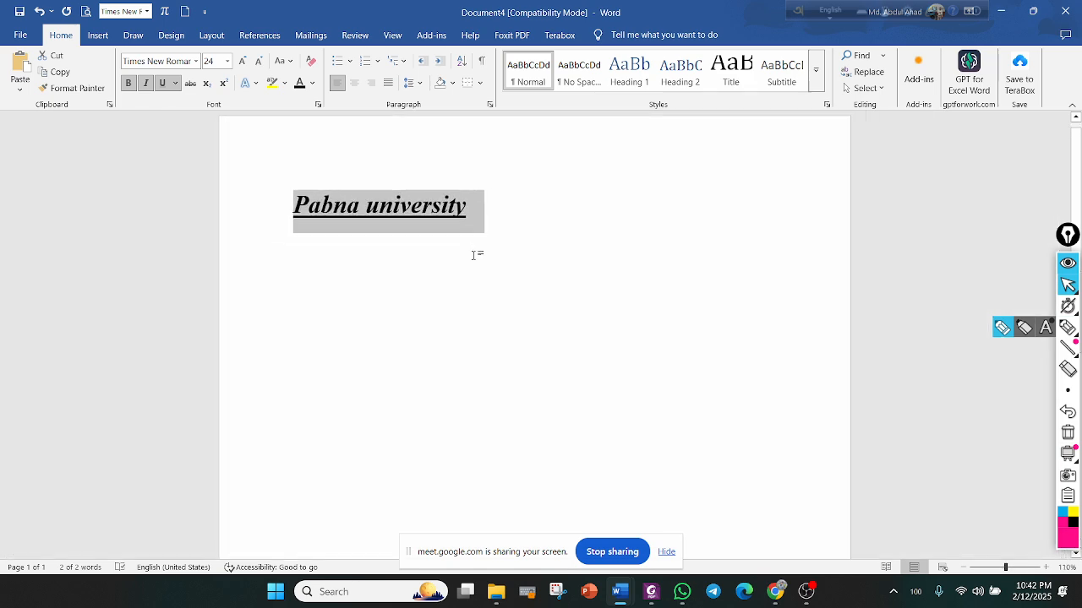
left_click(476, 254)
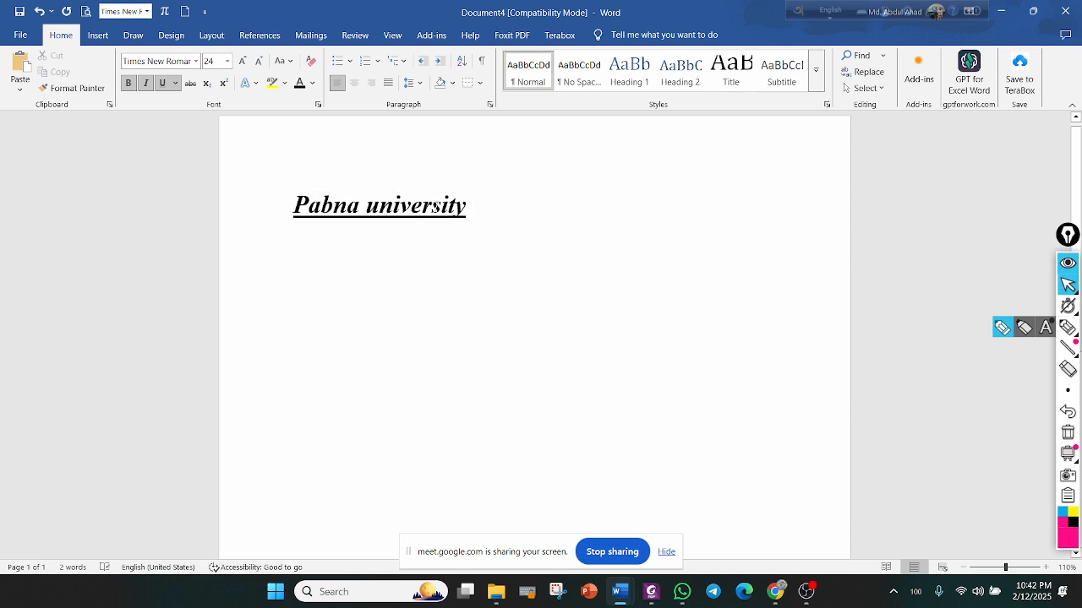
left_click_drag(478, 209, 248, 229)
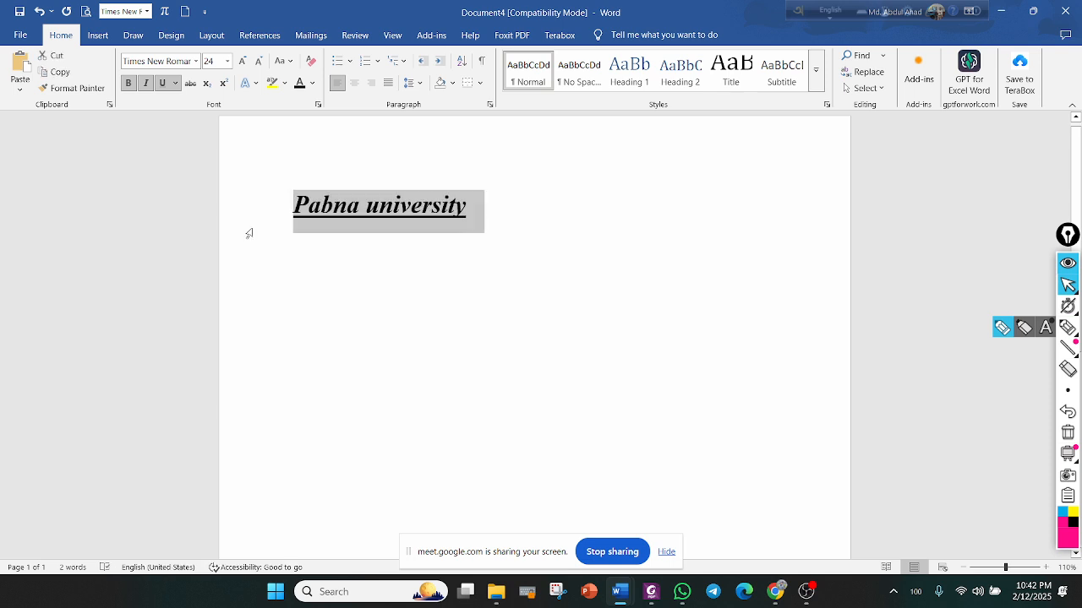
key("ctrl+b")
key("ctrl+i")
key("ctrl+u")
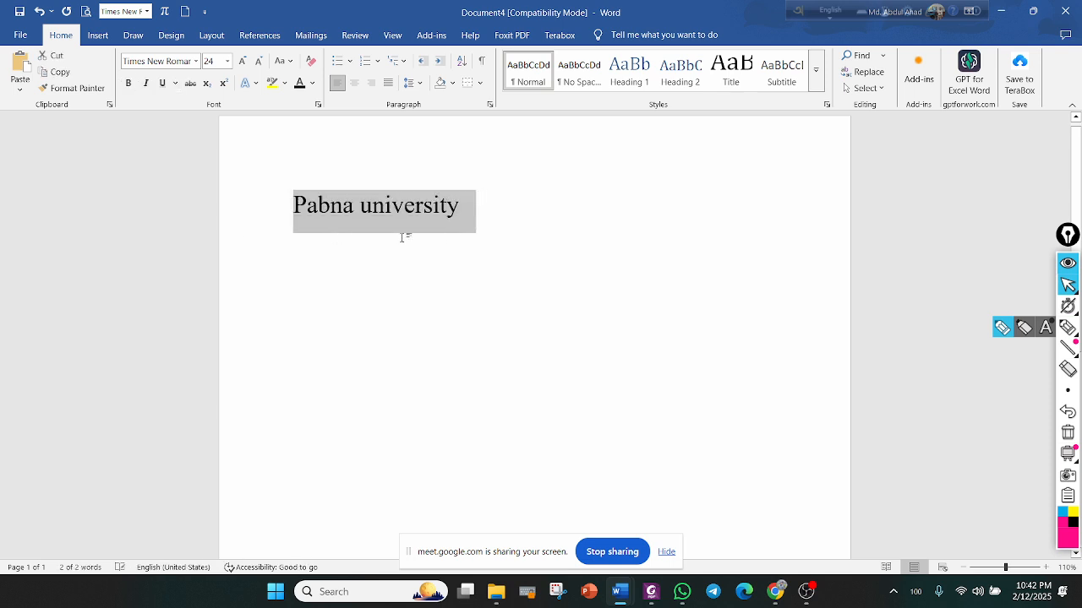
Centre the line "Pabna university" and return it to left alignment
key("ctrl+e")
scroll(391, 232, "up", 2)
left_click(284, 193)
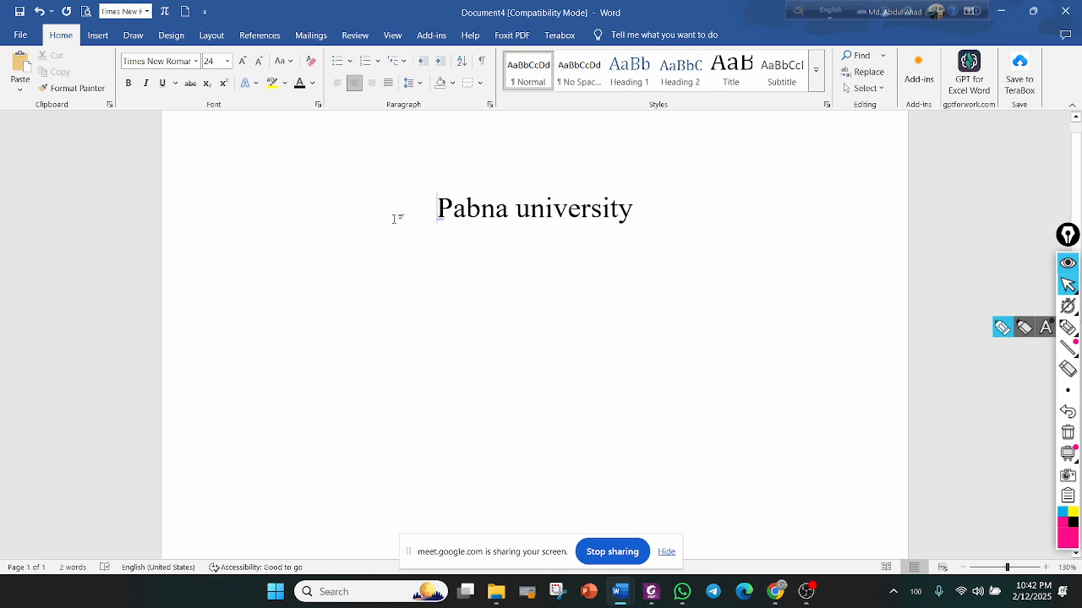
key("ctrl+l")
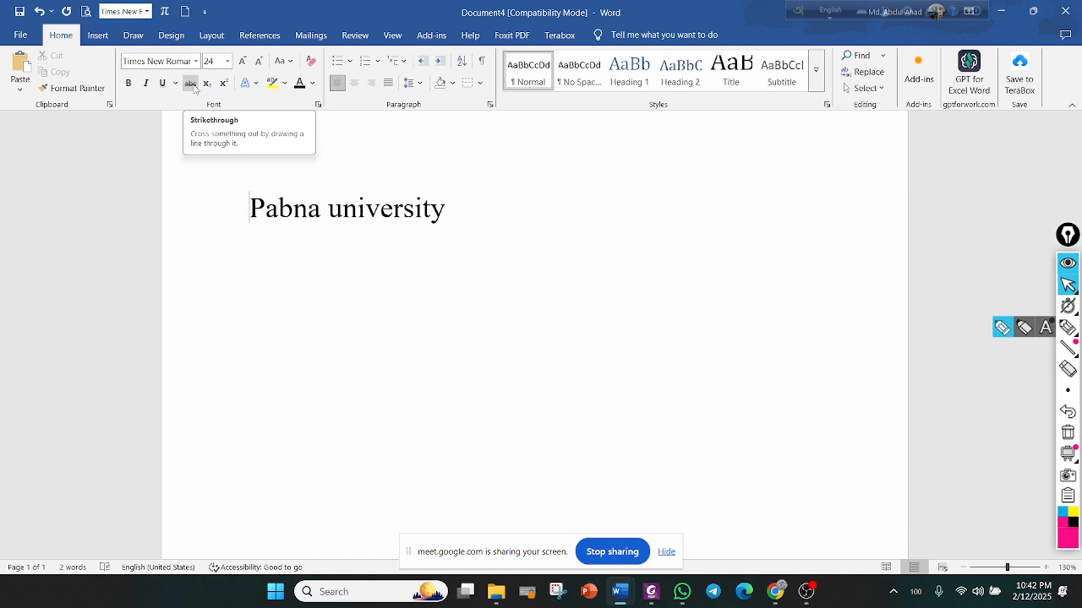
Strike through the word "Pabna" and check its effects in the Font dialog
left_click(319, 210)
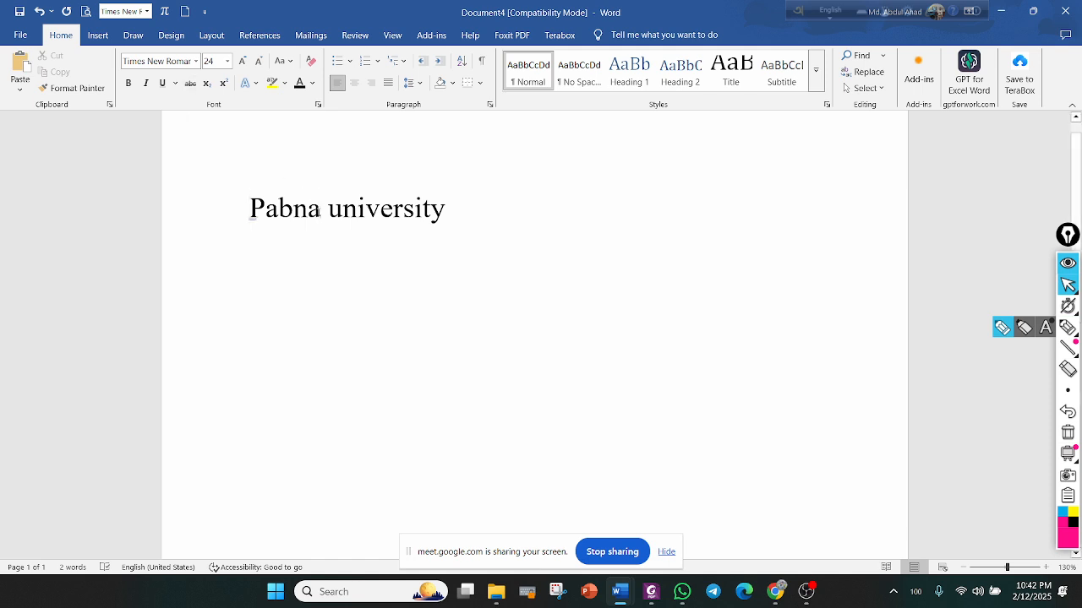
left_click_drag(320, 210, 250, 213)
left_click(192, 84)
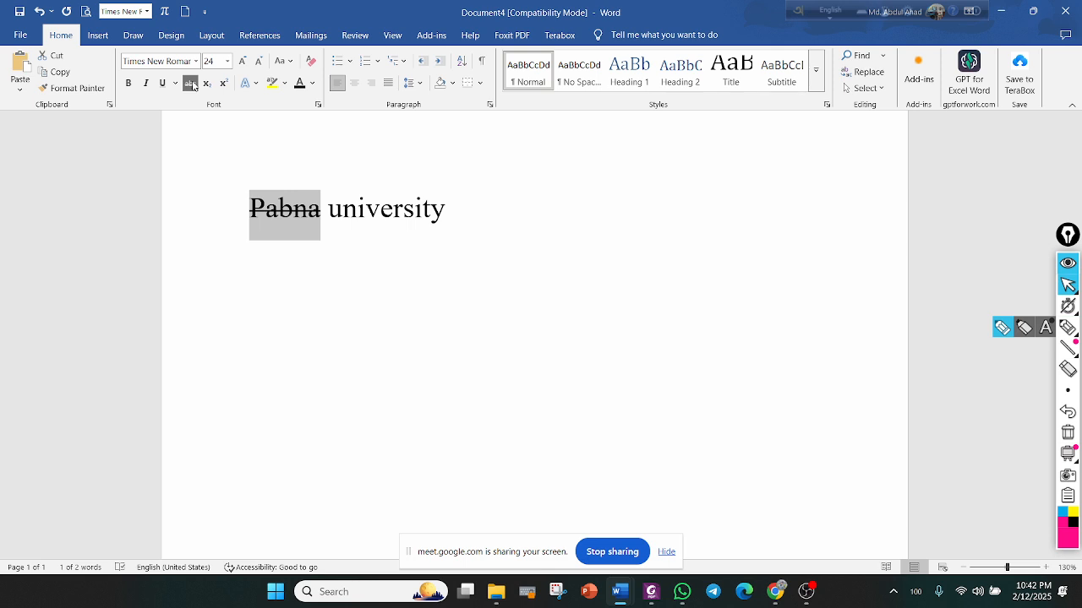
left_click(317, 105)
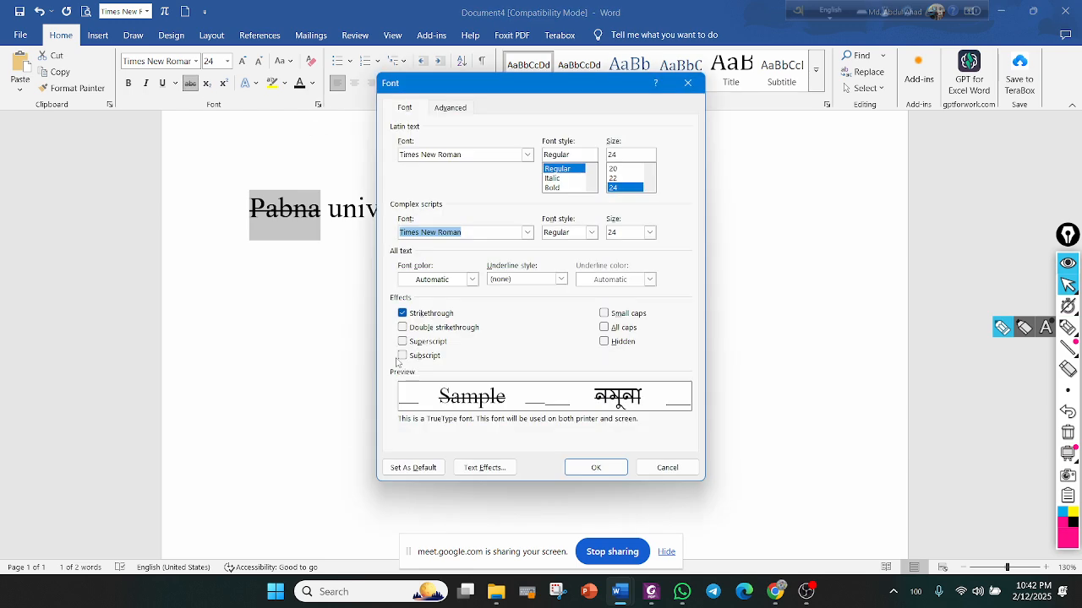
left_click(688, 83)
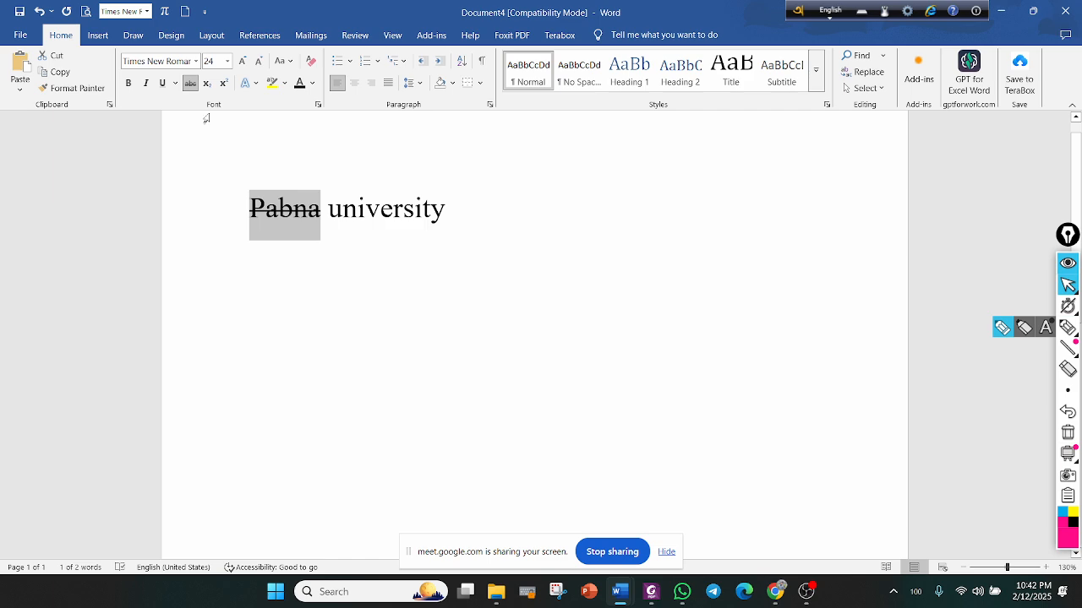
Circle the Font dialog launcher with the annotation pen and open the Font dialog for the word "Pabna"
left_click(1068, 329)
mouse_move(326, 93)
left_mouse_down()
mouse_move(309, 93)
mouse_move(329, 123)
mouse_move(323, 98)
left_mouse_up()
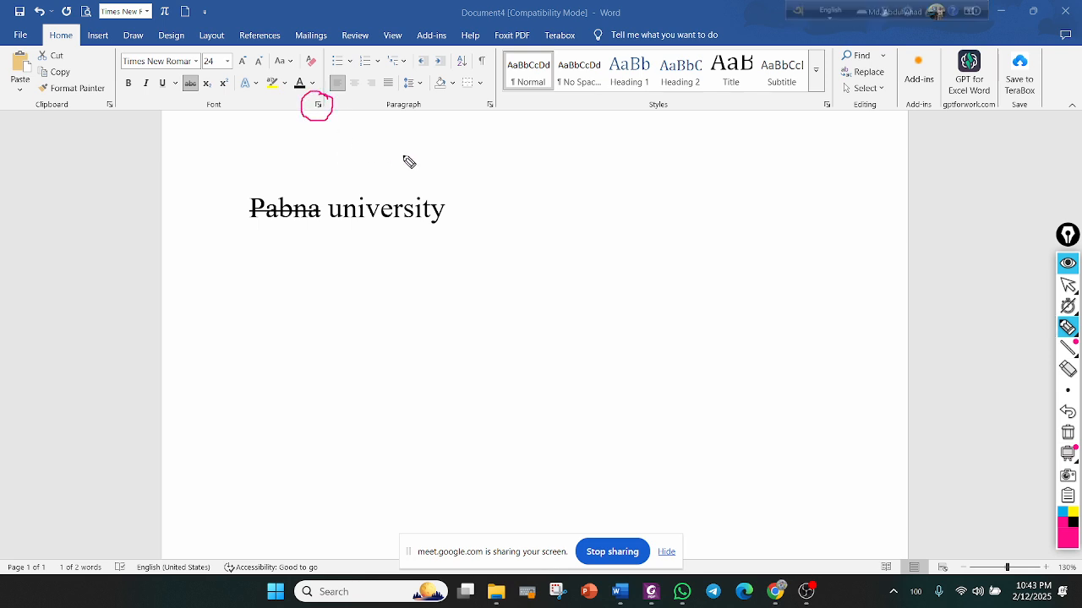
mouse_move(1067, 309)
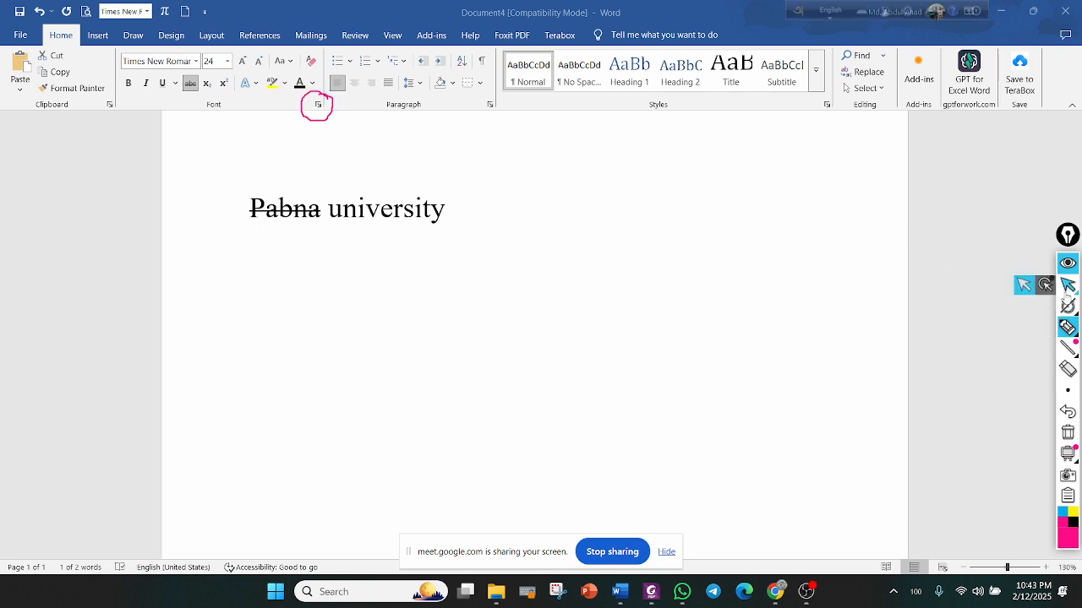
left_click(1067, 285)
left_click(317, 104)
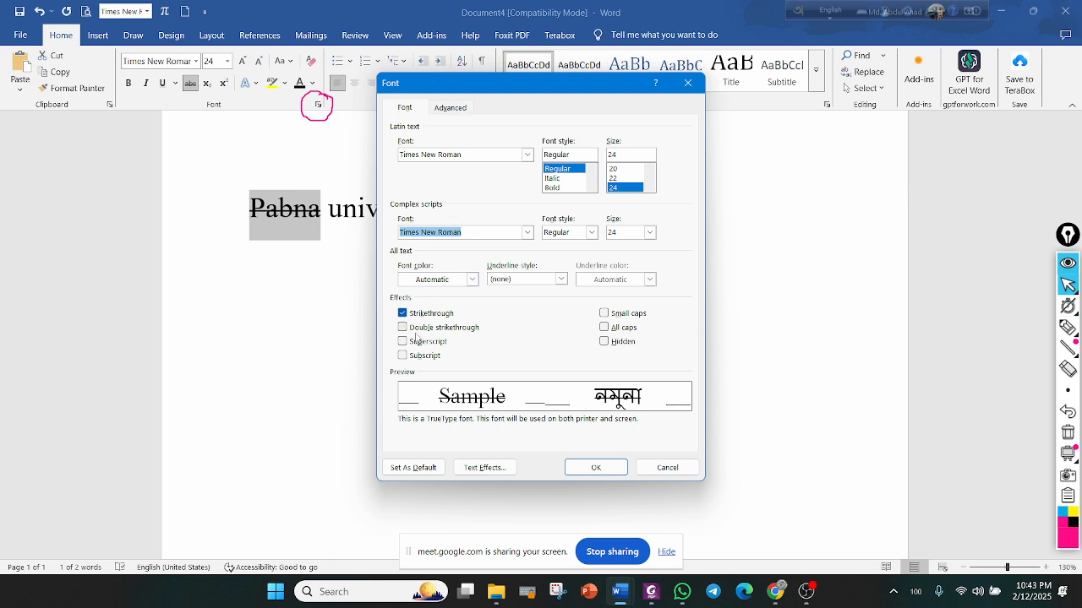
Circle the Double strikethrough effect in the Font dialog and draw an arrow pointing at the Strikethrough command
left_click(1067, 327)
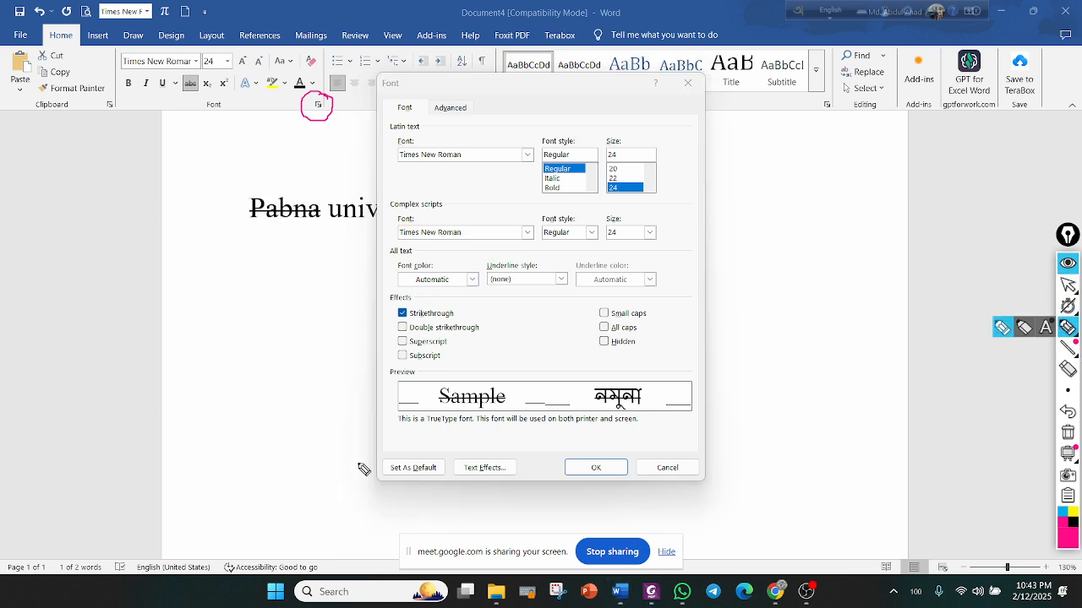
mouse_move(416, 339)
left_mouse_down()
mouse_move(489, 324)
mouse_move(427, 321)
mouse_move(414, 331)
left_mouse_up()
left_click_drag(191, 95, 191, 145)
left_click_drag(189, 93, 195, 108)
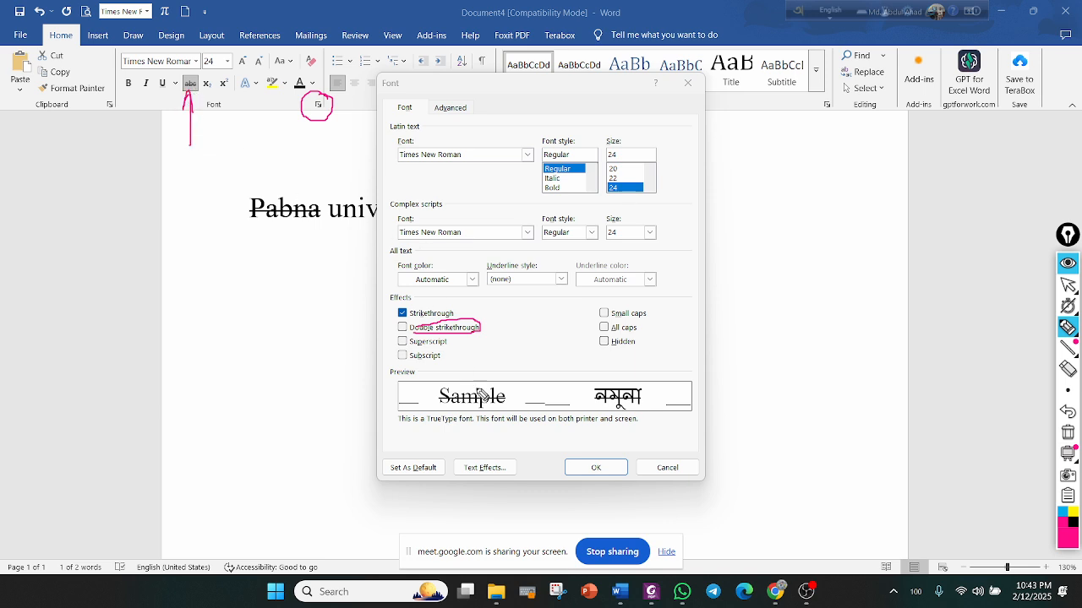
mouse_move(1064, 327)
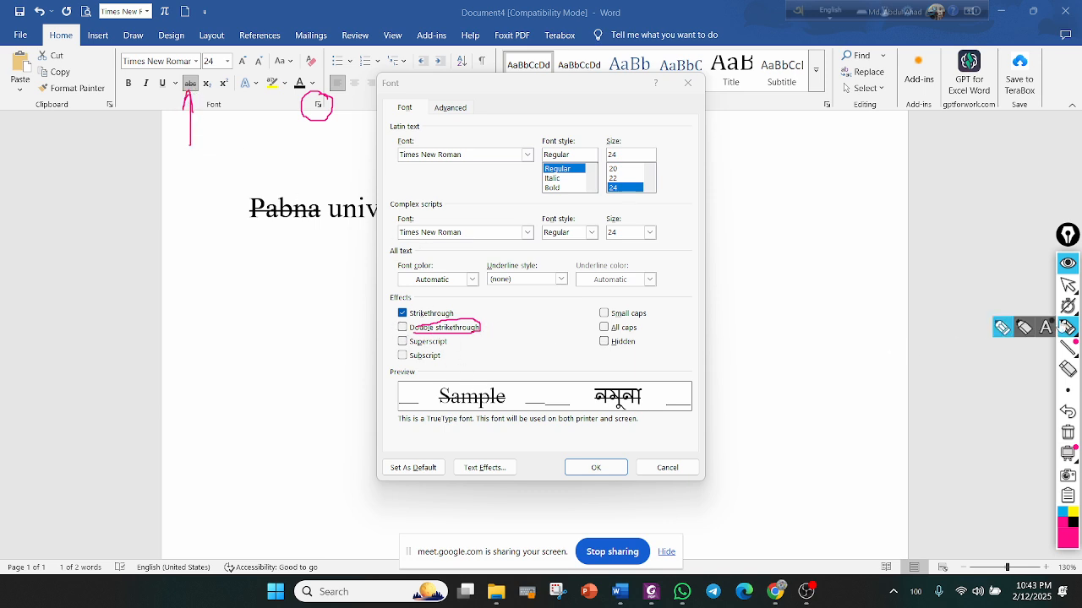
Apply Double strikethrough to the word "Pabna" through the open Font dialog
left_click(1067, 285)
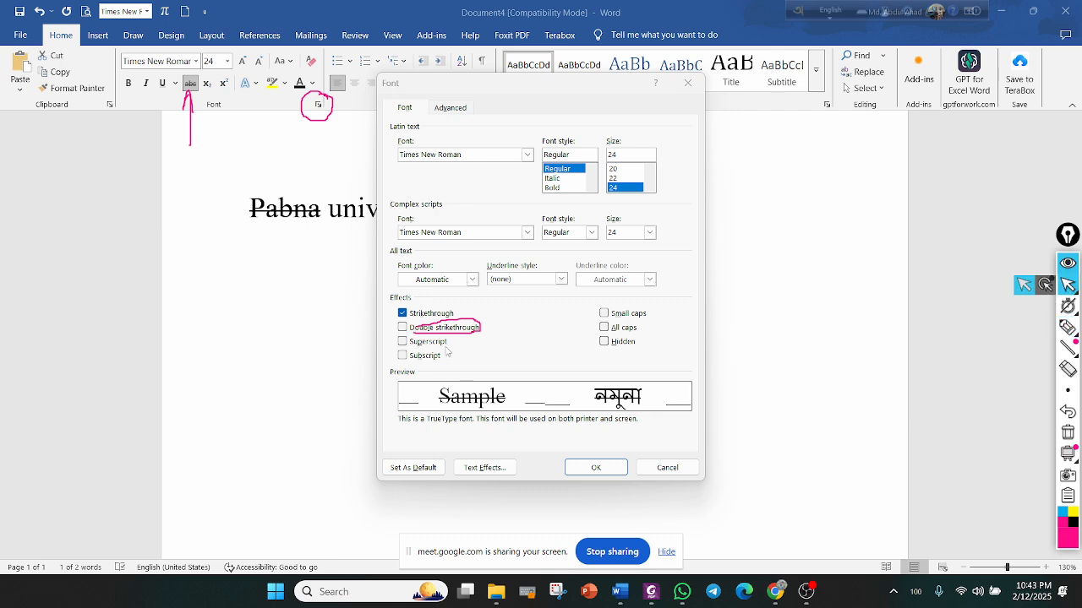
left_click(404, 328)
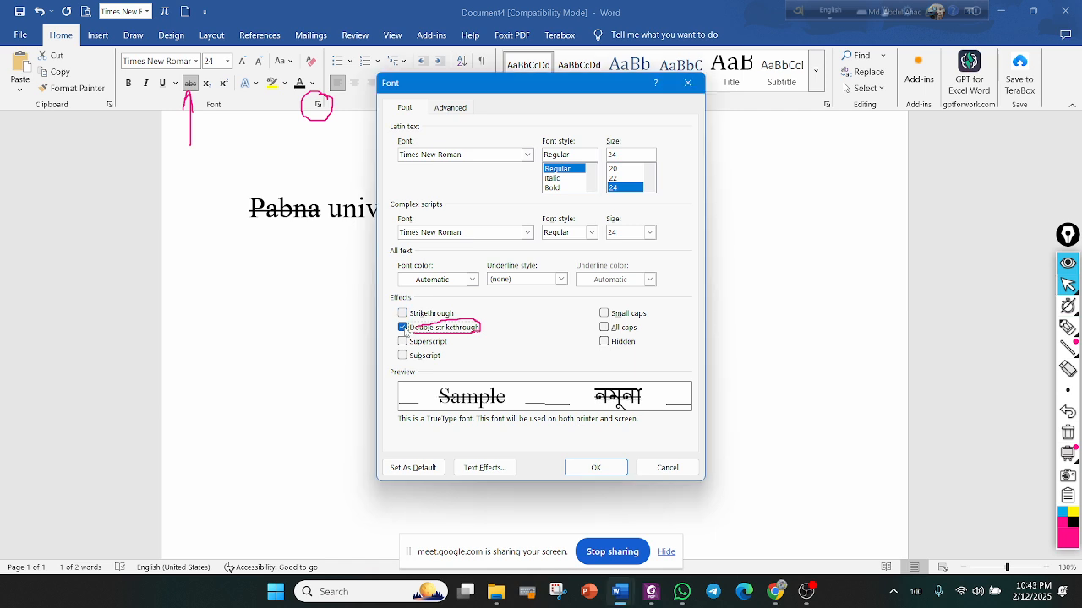
left_click(596, 468)
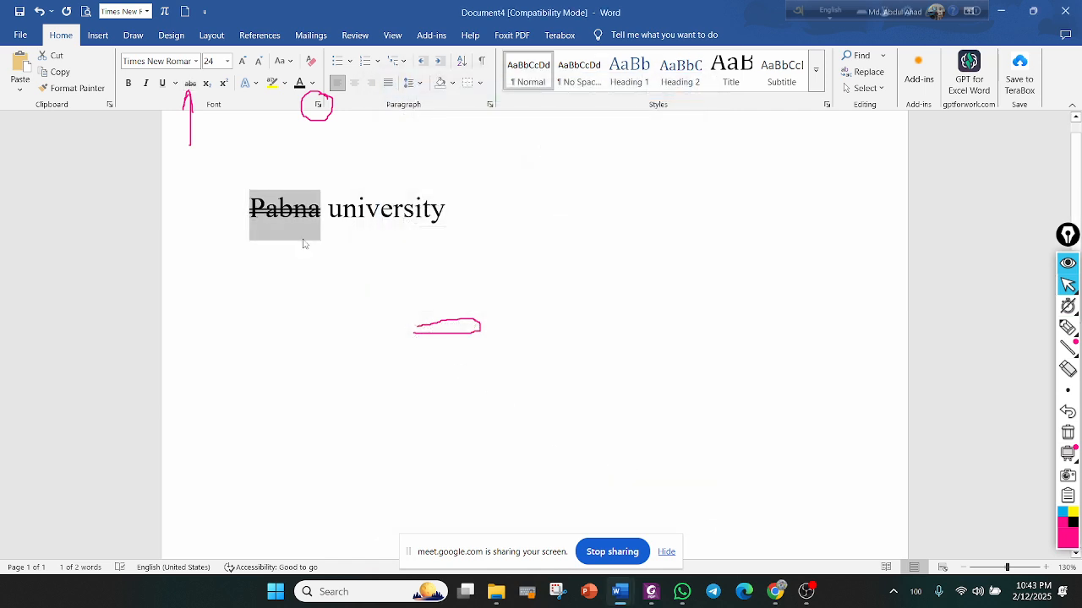
scroll(273, 229, "up", 5)
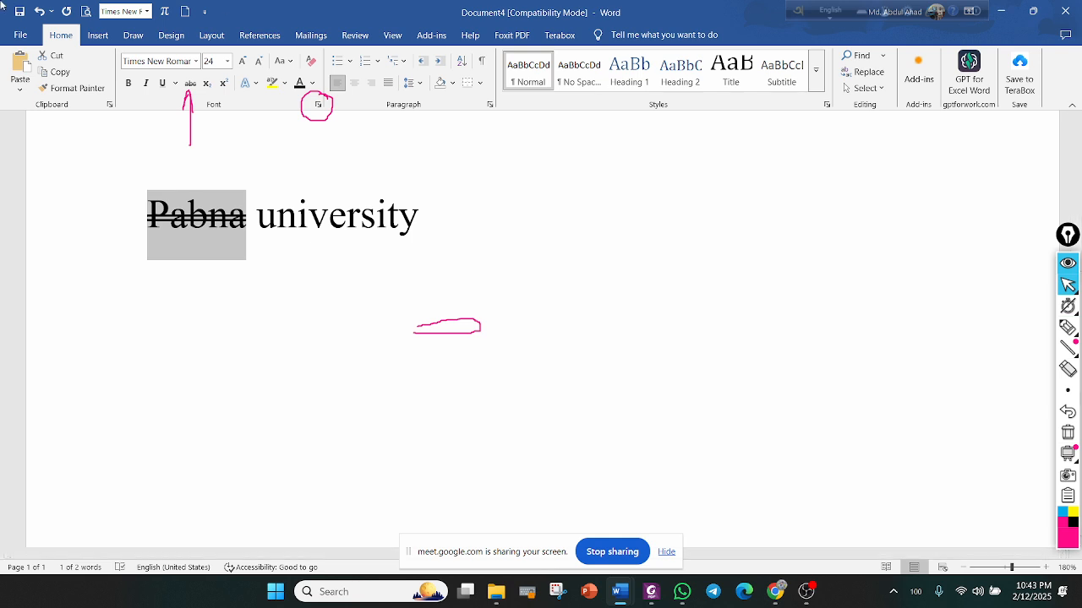
Erase the pen annotations: the stroke on the page, the circle at the Font dialog launcher and the Strikethrough arrow
left_click(1067, 368)
left_click(196, 241)
left_click(448, 327)
left_click(316, 105)
left_click(189, 108)
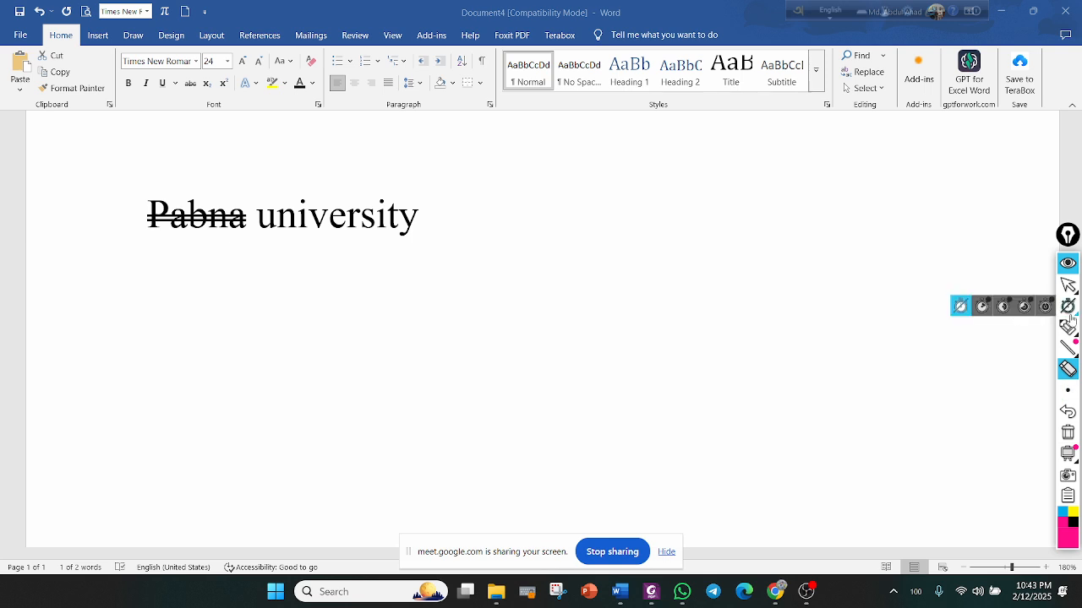
Switch from the eraser to the pointer, set "Pabna" to single strikethrough and change it back to Double strikethrough
left_click(1067, 284)
scroll(235, 246, "up", 2)
scroll(235, 246, "down", 3)
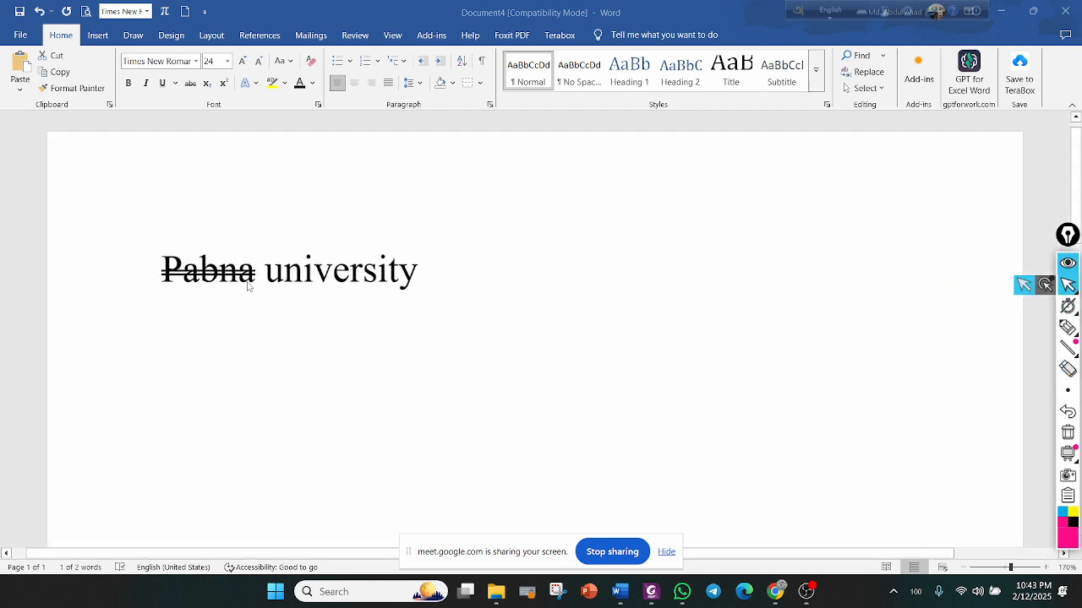
left_click_drag(161, 271, 254, 279)
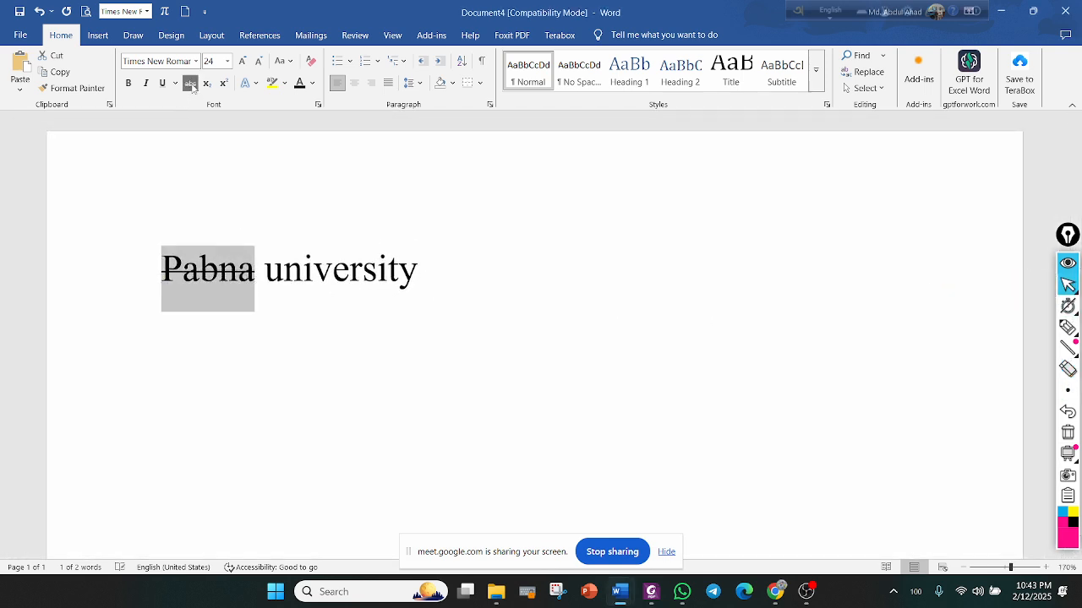
left_click(317, 104)
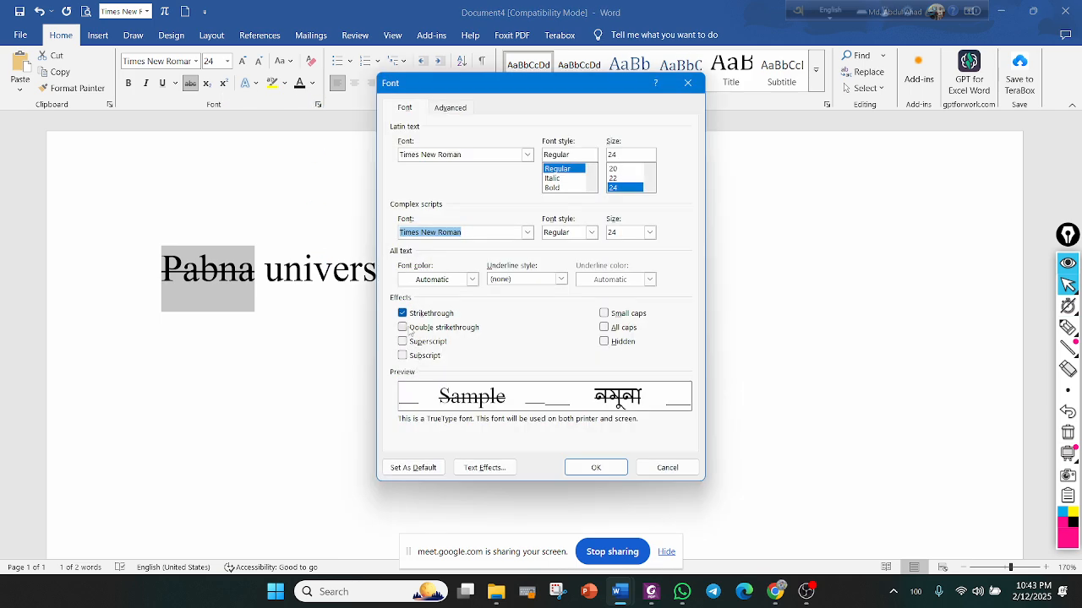
left_click(403, 329)
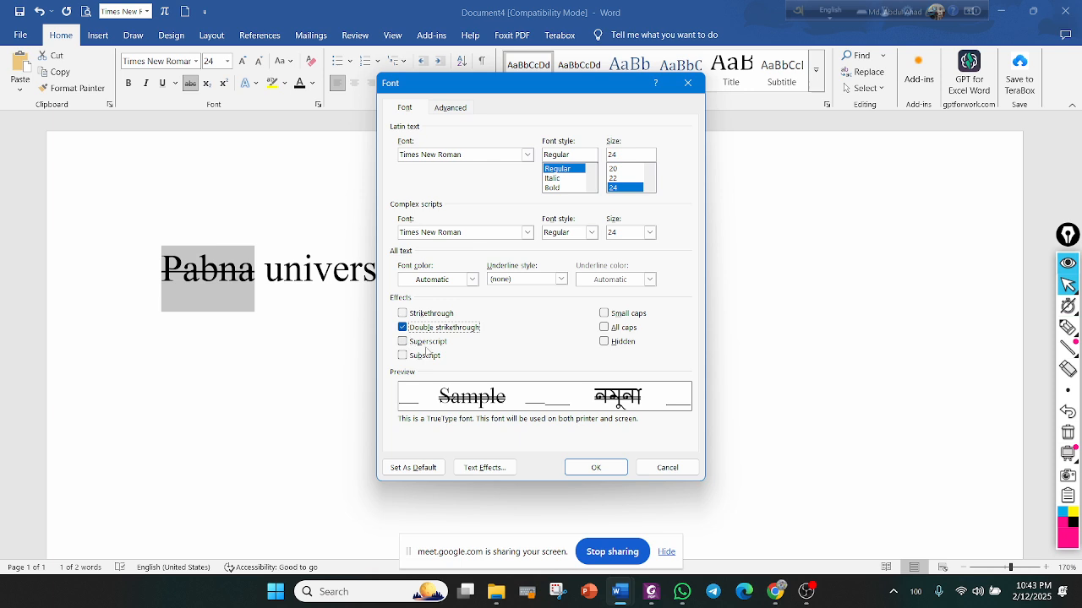
left_click(614, 466)
Toggle the strikethrough on the word "Pabna" several times and leave it off
left_click(218, 271)
left_click_drag(255, 278, 162, 279)
left_click(190, 84)
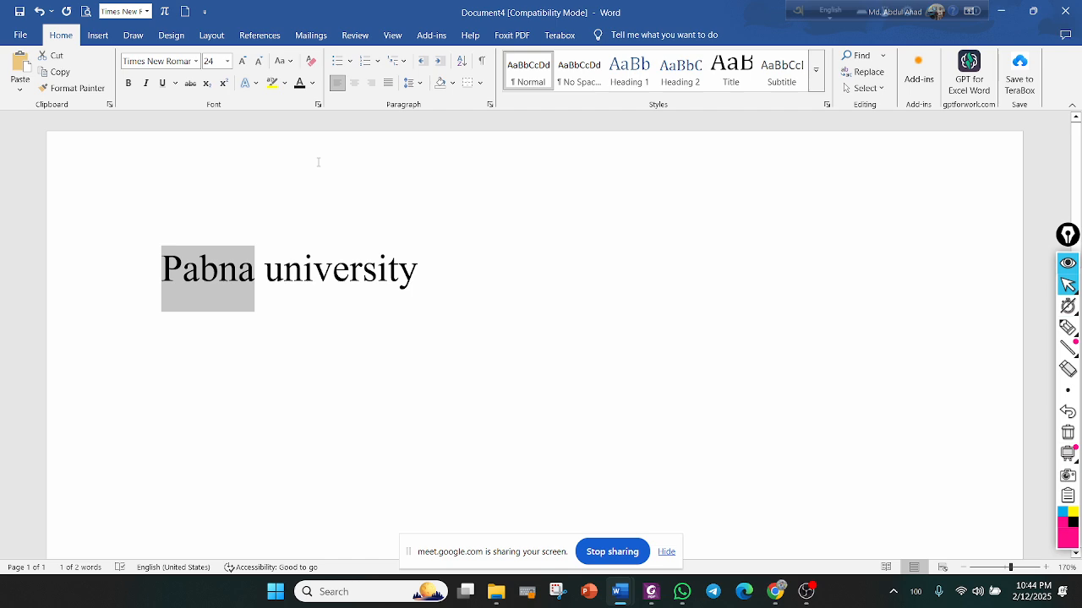
left_click(190, 85)
left_click(190, 85)
left_click(187, 85)
left_click(190, 84)
left_click(441, 294)
Add the text "H2SO4" on a new line below "Pabna university", with the letters in capitals
scroll(457, 306, "up", 2, "ctrl")
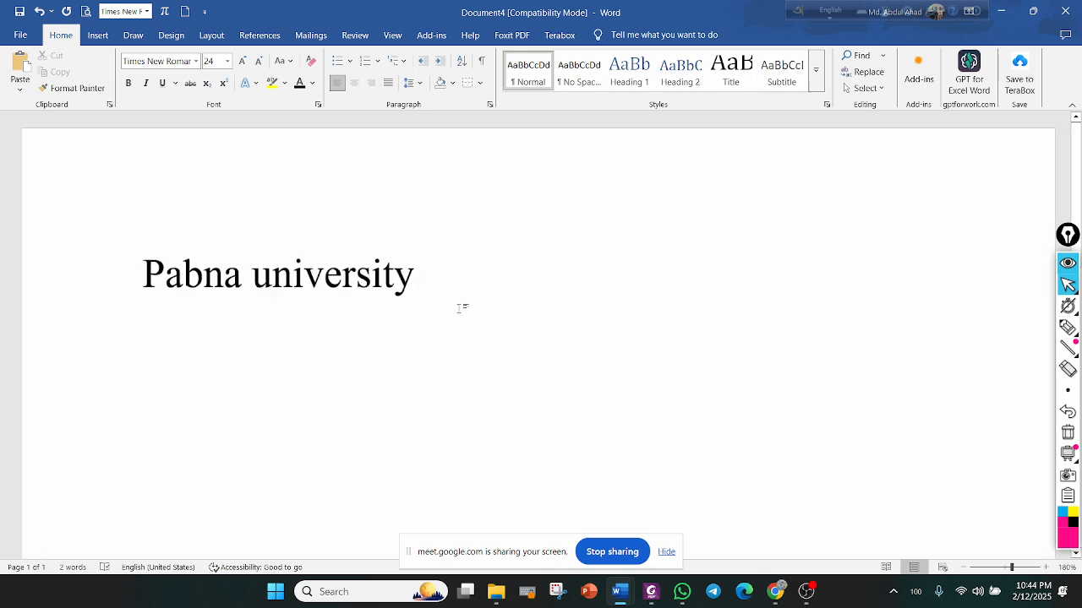
key("Return")
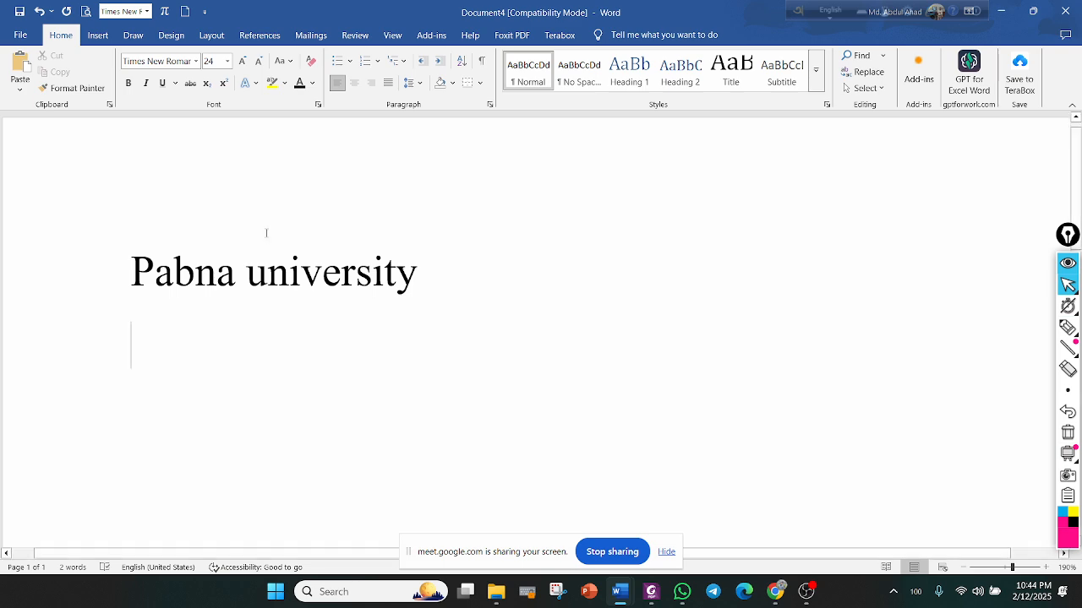
scroll(250, 221, "down", 1)
scroll(250, 221, "down", 1)
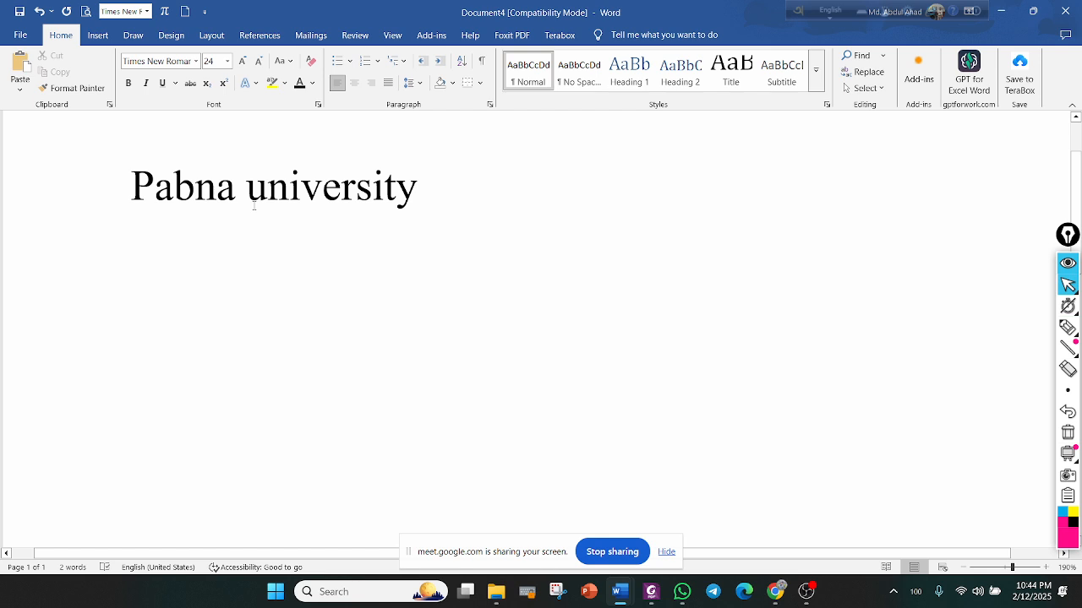
type("H")
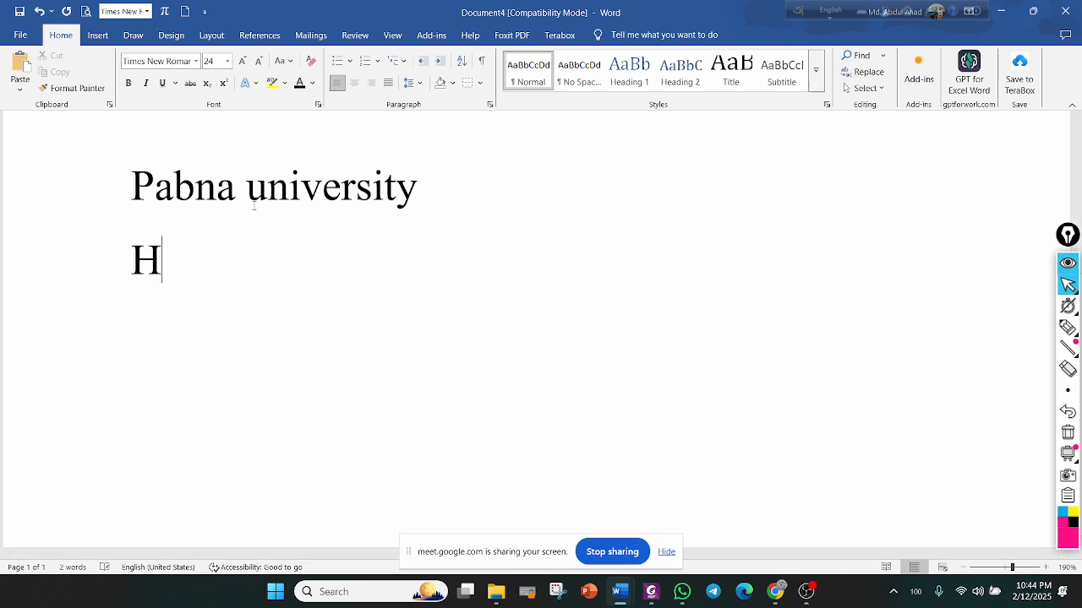
type("2so")
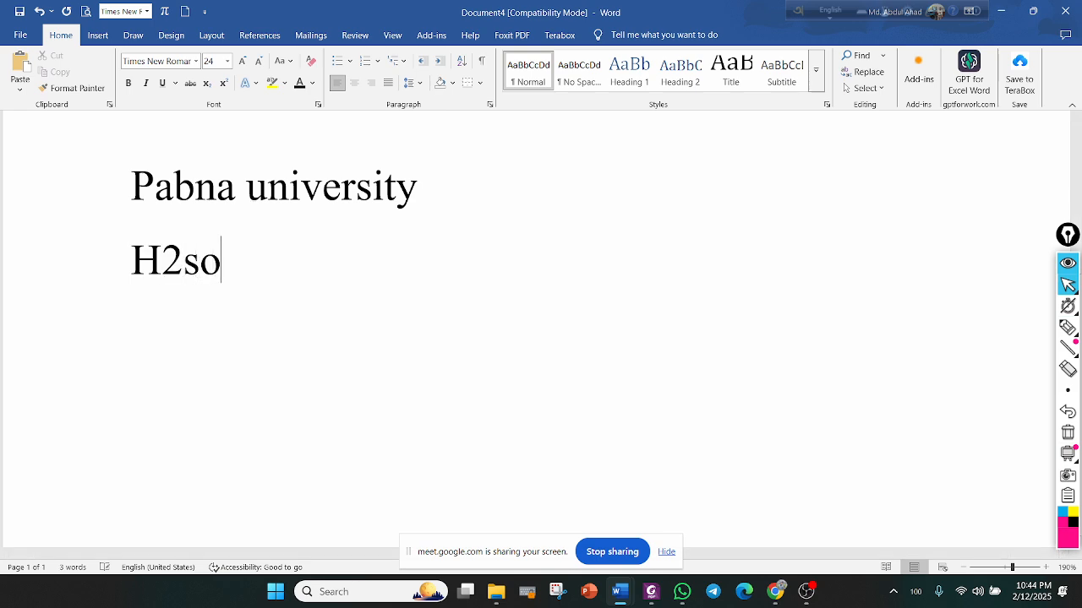
type("4")
key("BackSpace")
key("BackSpace")
key("BackSpace")
type("SO")
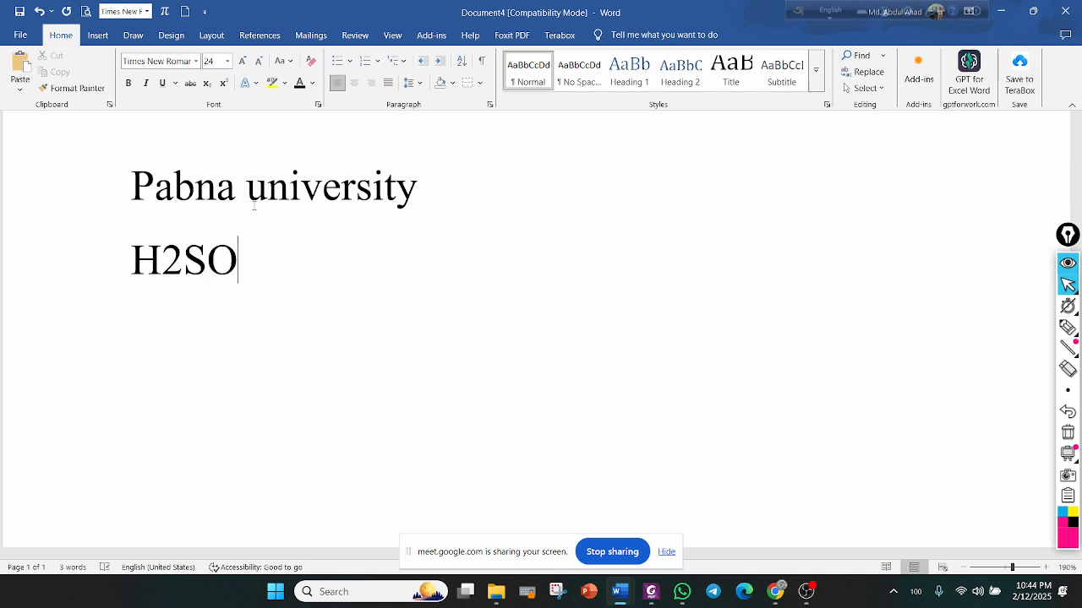
key("Left")
key("Right")
type("4")
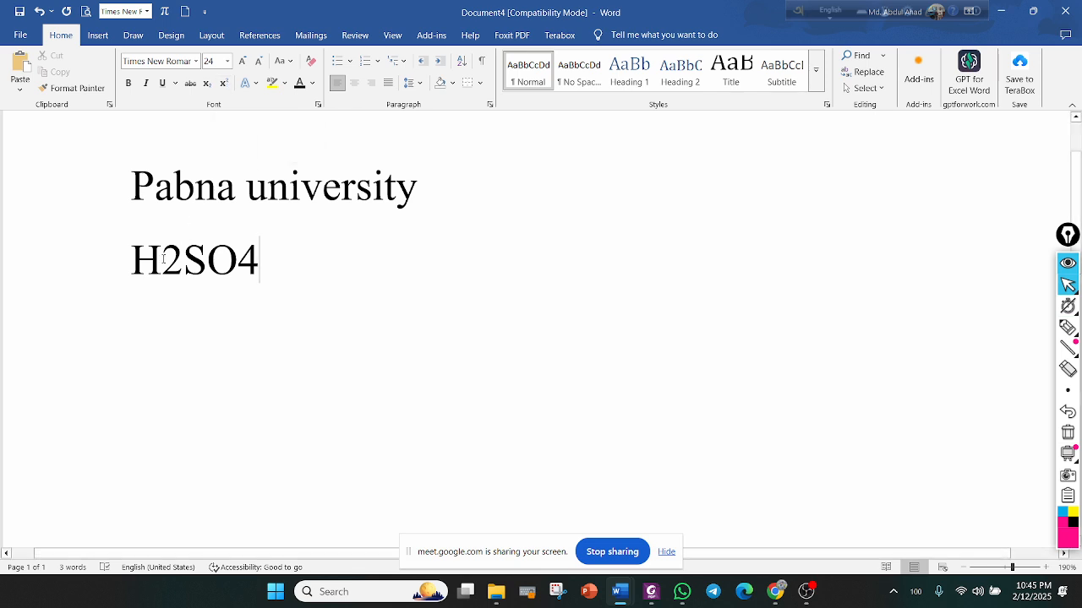
Format the 2 and the 4 in "H2SO4" as subscripts
left_click_drag(163, 258, 178, 268)
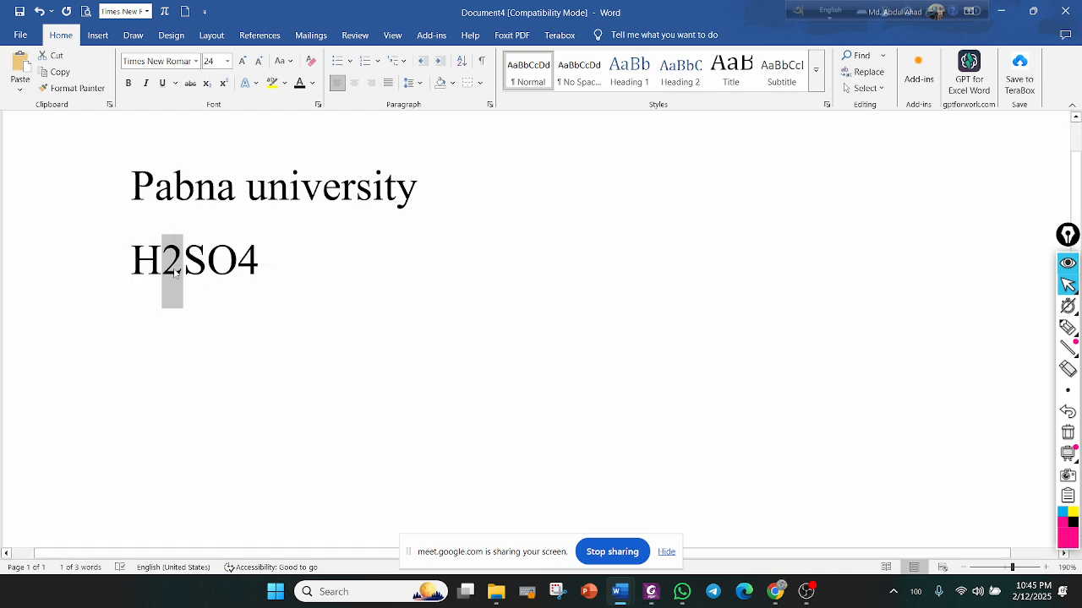
left_click(207, 83)
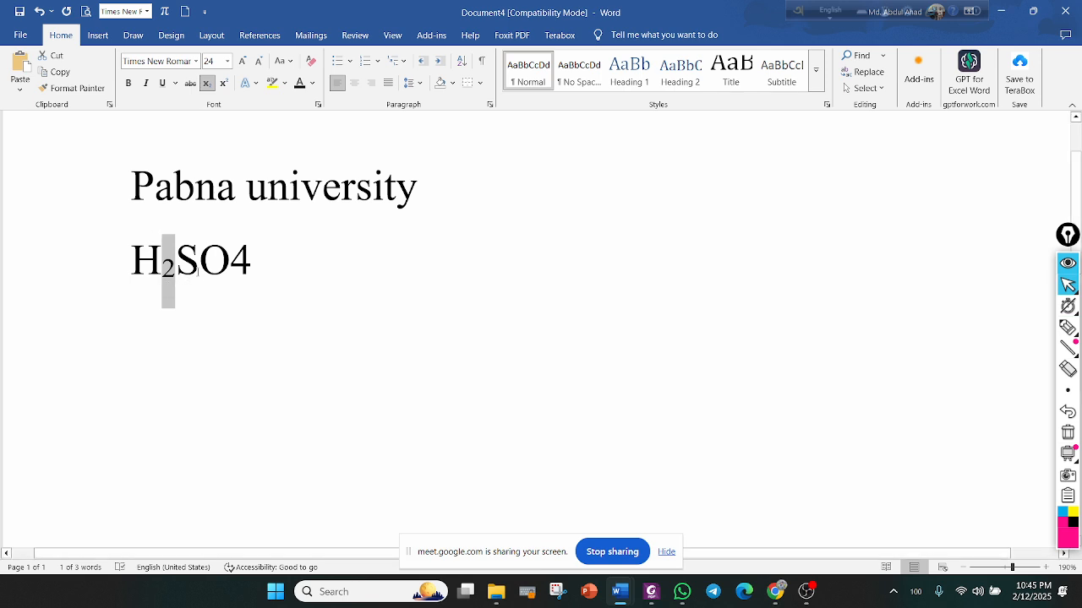
left_click_drag(232, 256, 255, 265)
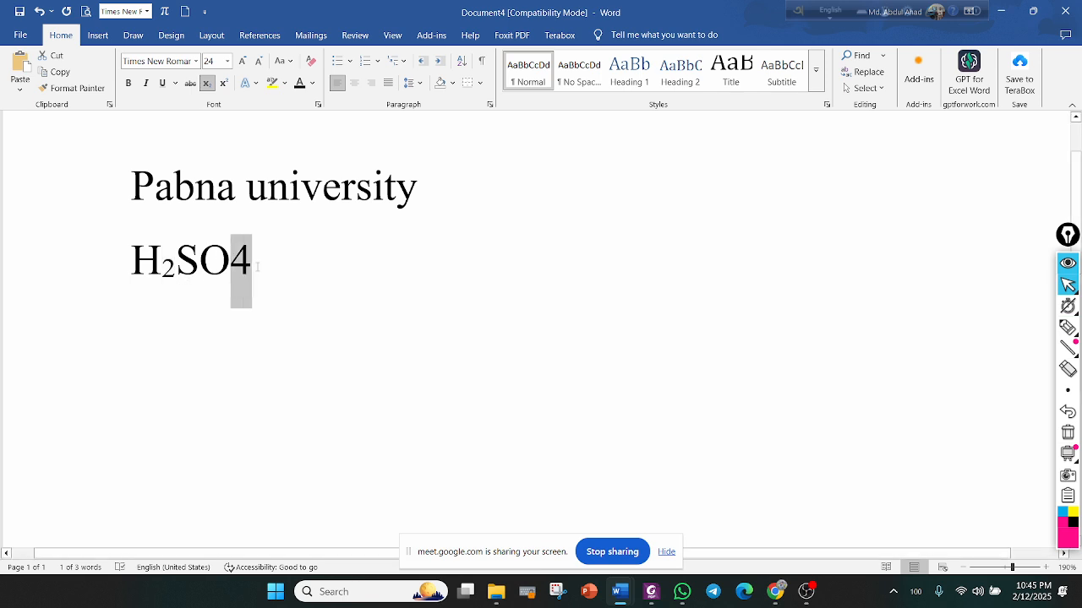
left_click(211, 87)
left_click(295, 282)
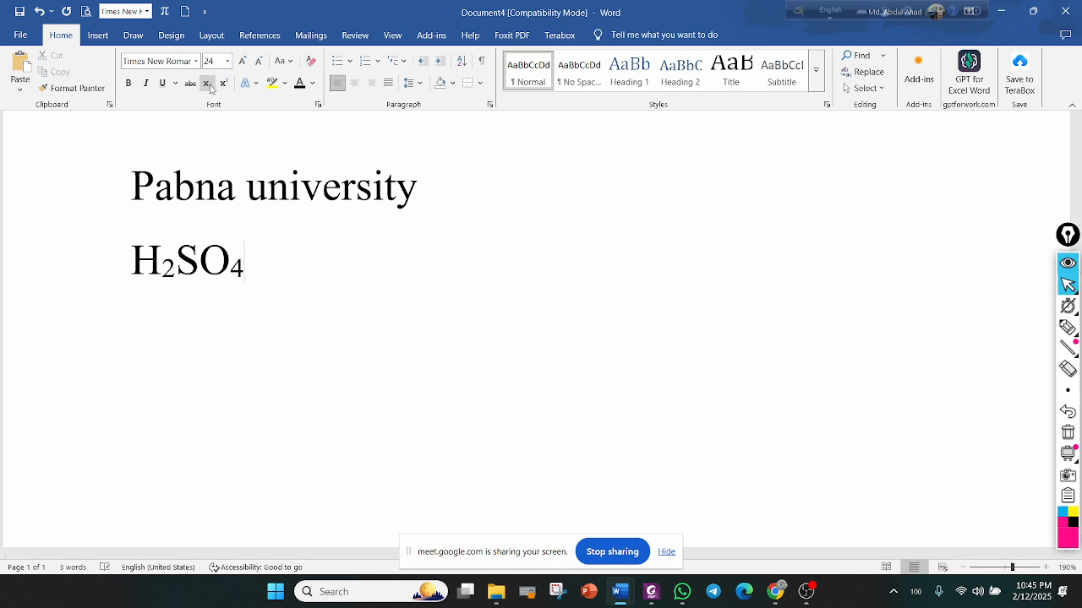
Write "(a+b)2" on a new line and format its 2 as a superscript
key("Return")
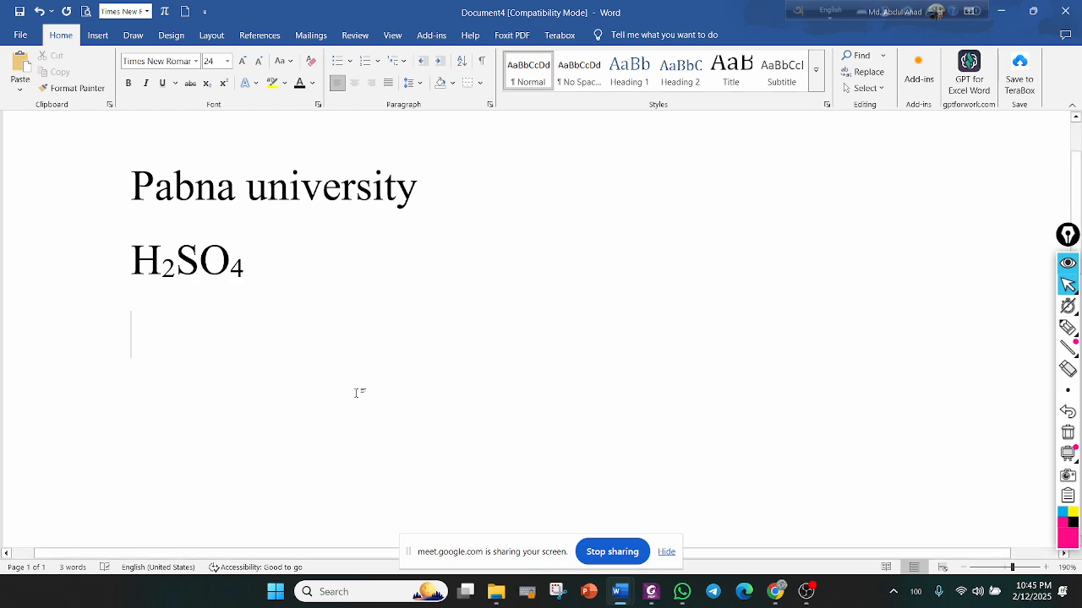
type("(")
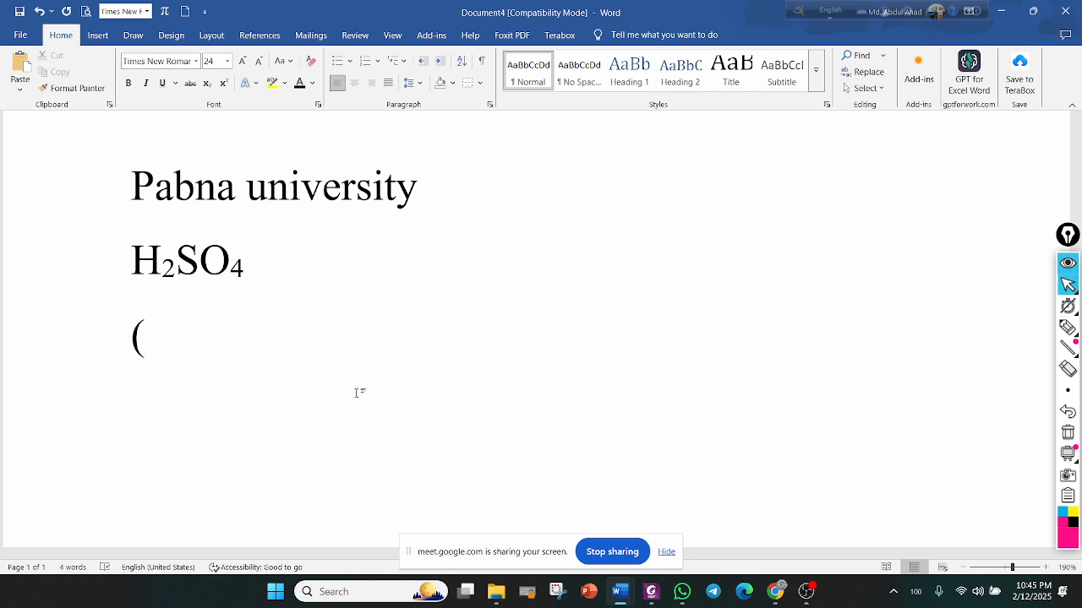
type("a+b)2")
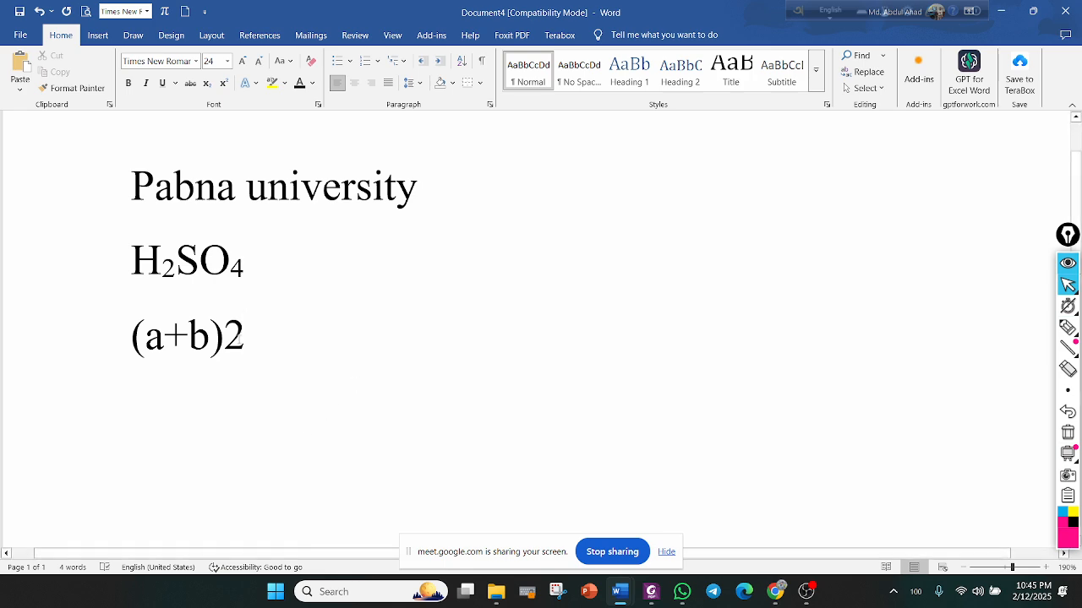
left_click_drag(232, 332, 251, 341)
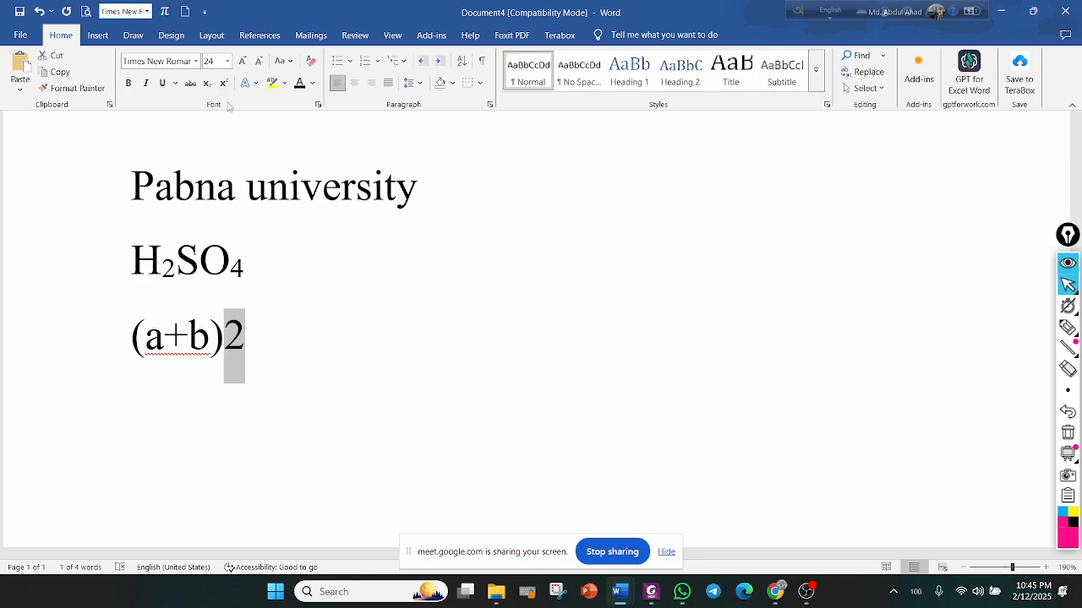
left_click(223, 82)
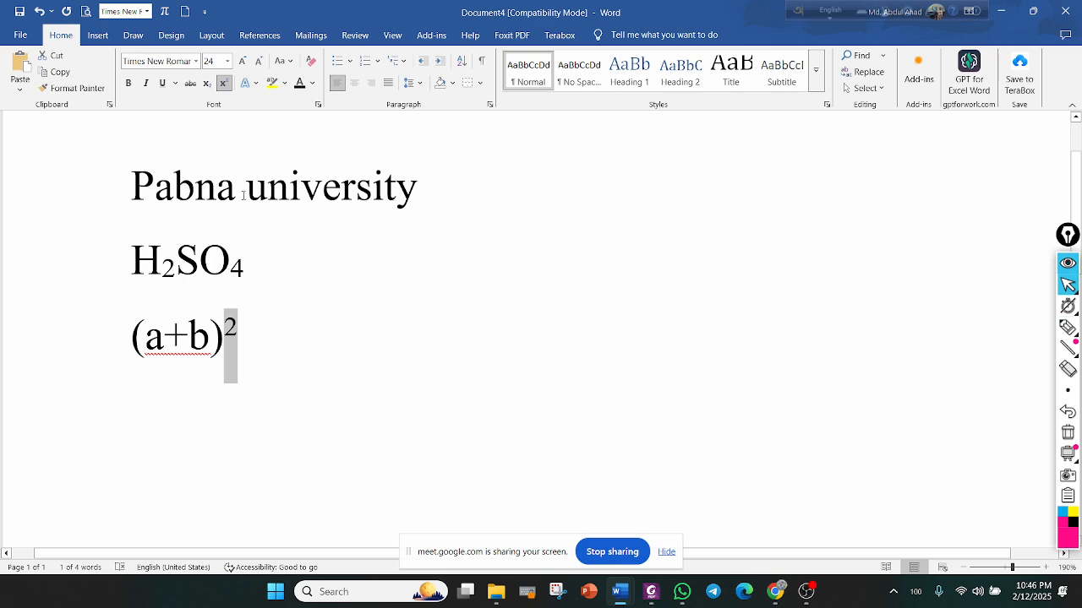
Preview the underline styles on the line "Pabna university" without applying one
left_click_drag(136, 177, 449, 177)
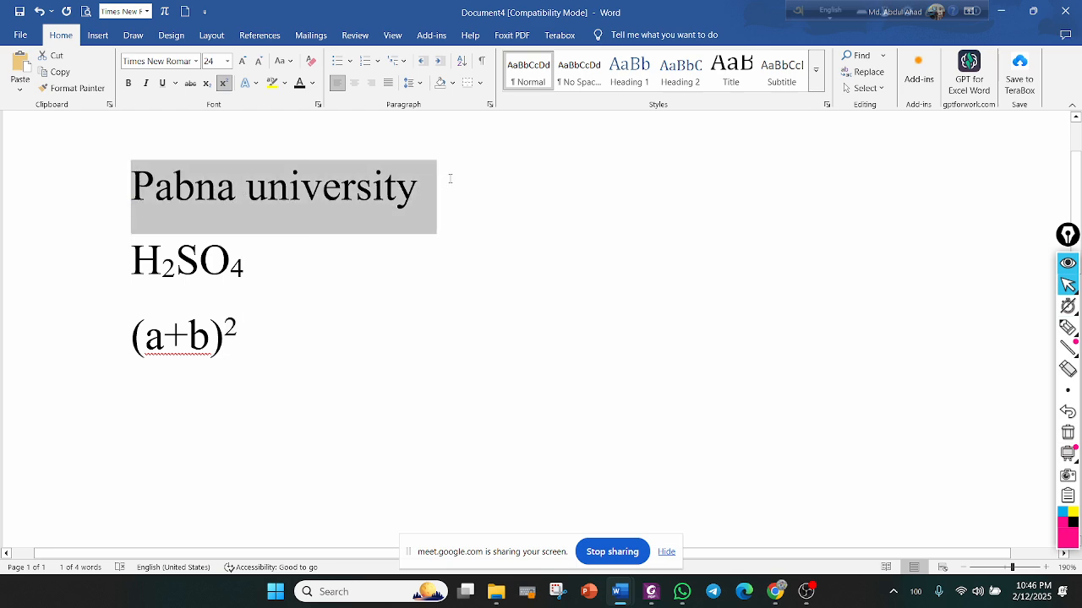
left_click(174, 84)
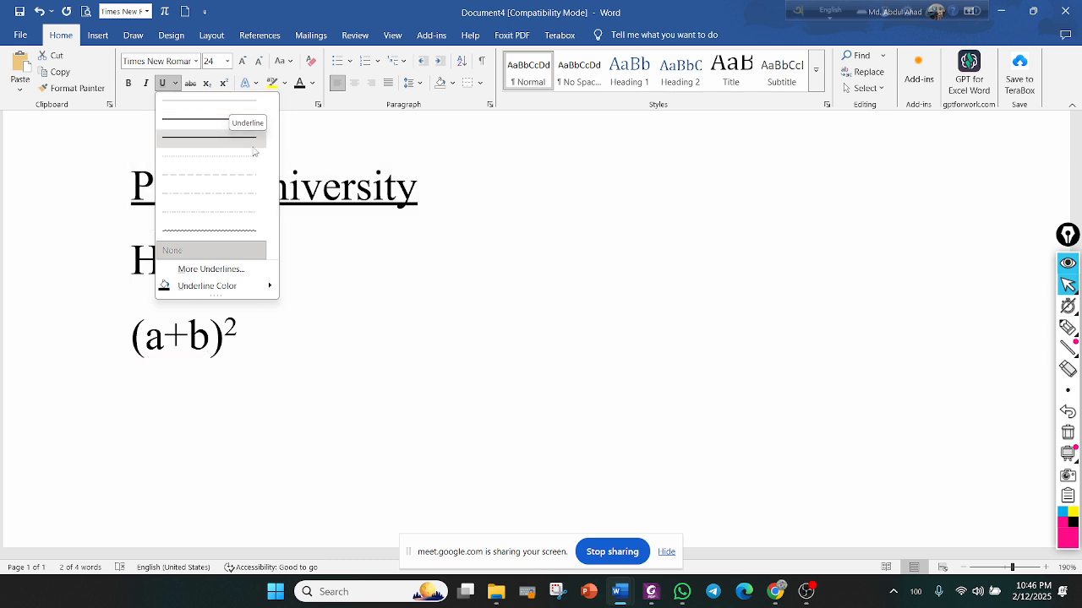
left_click(484, 251)
left_click(484, 251)
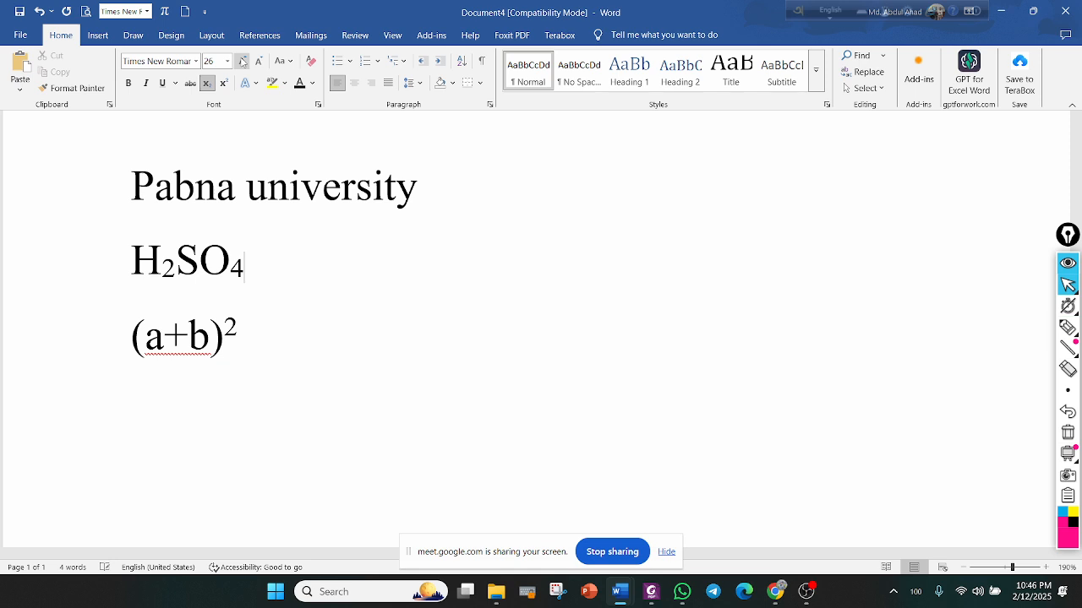
Examine the Change Case options and the Text Effects gallery without applying anything
left_click(290, 62)
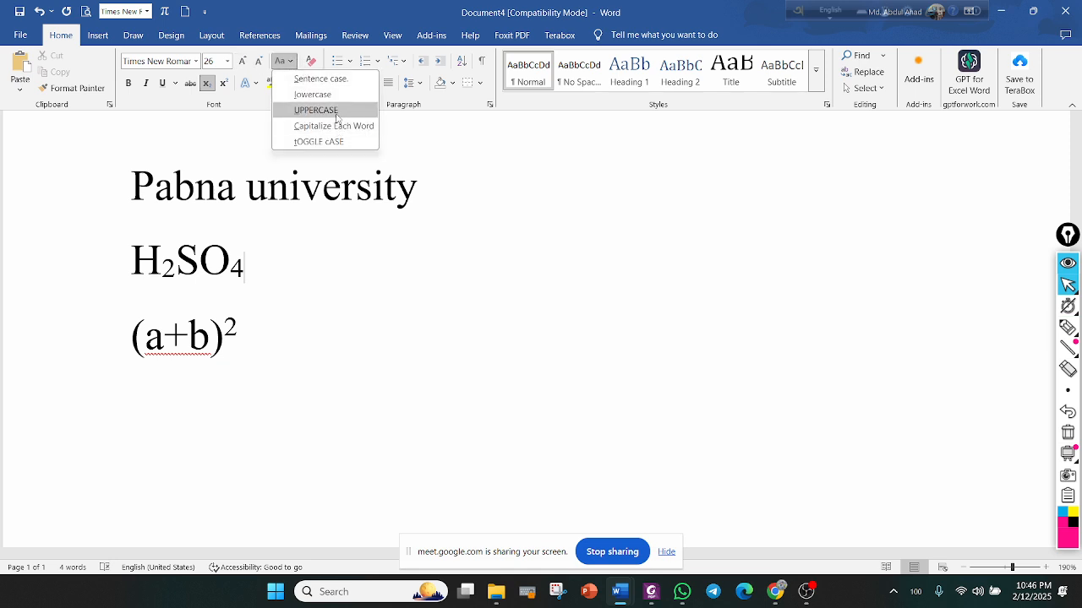
left_click(420, 147)
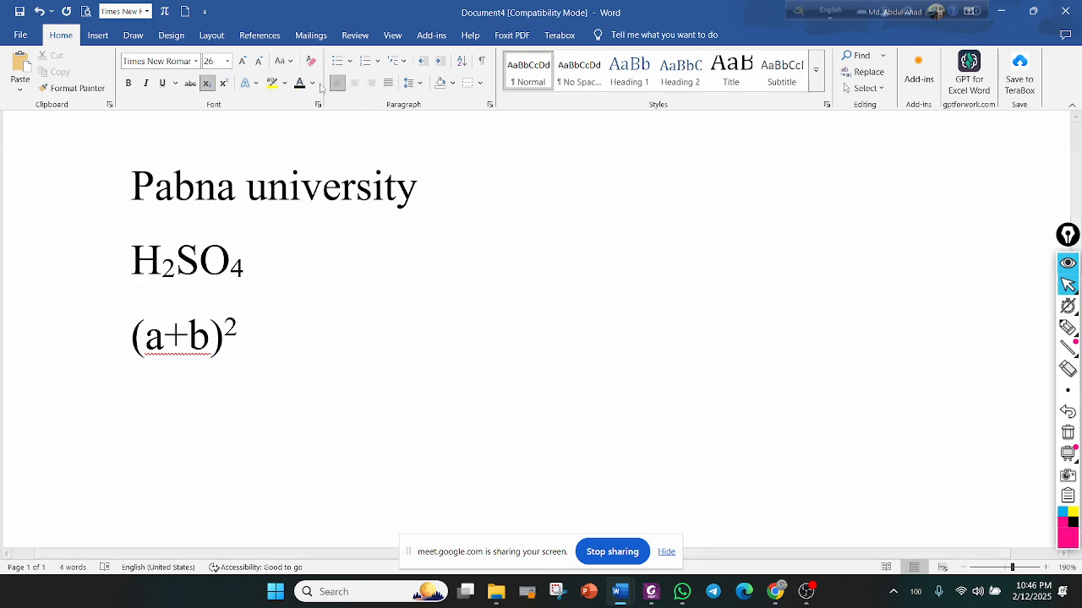
left_click(256, 84)
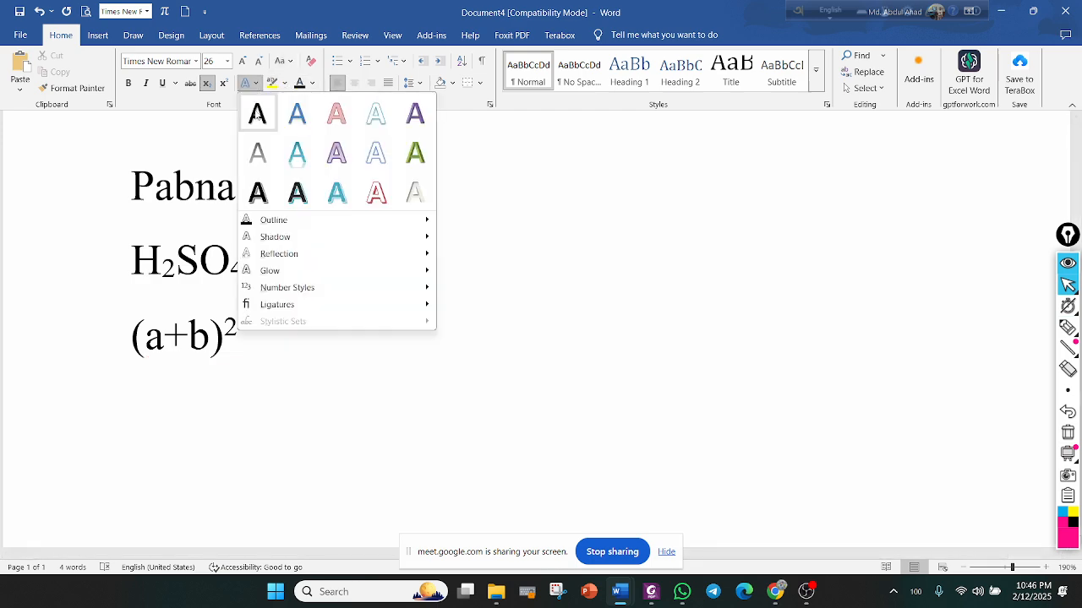
left_click(499, 166)
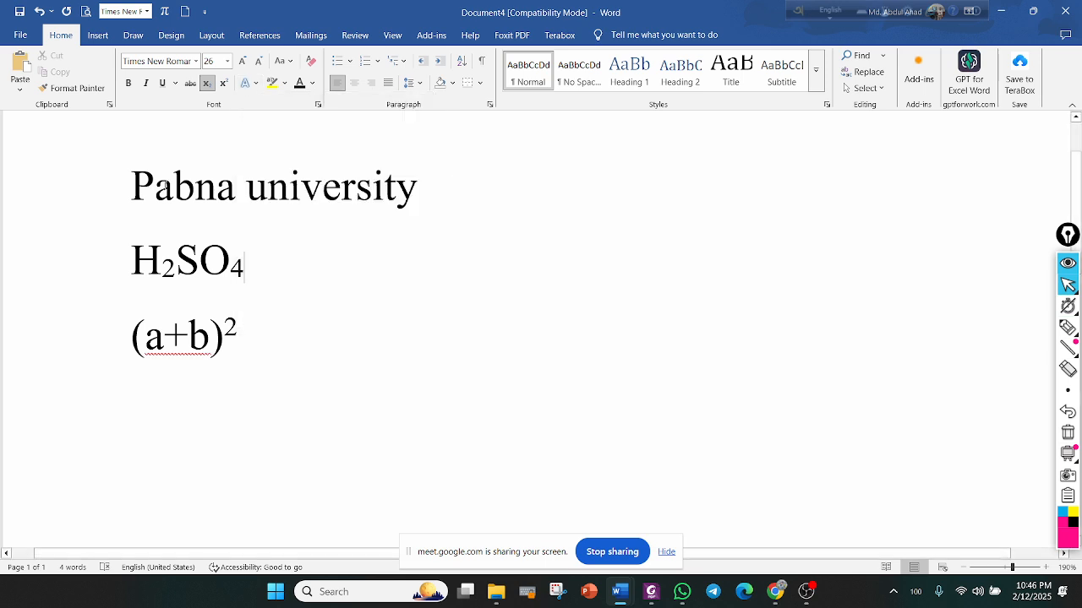
left_click(256, 83)
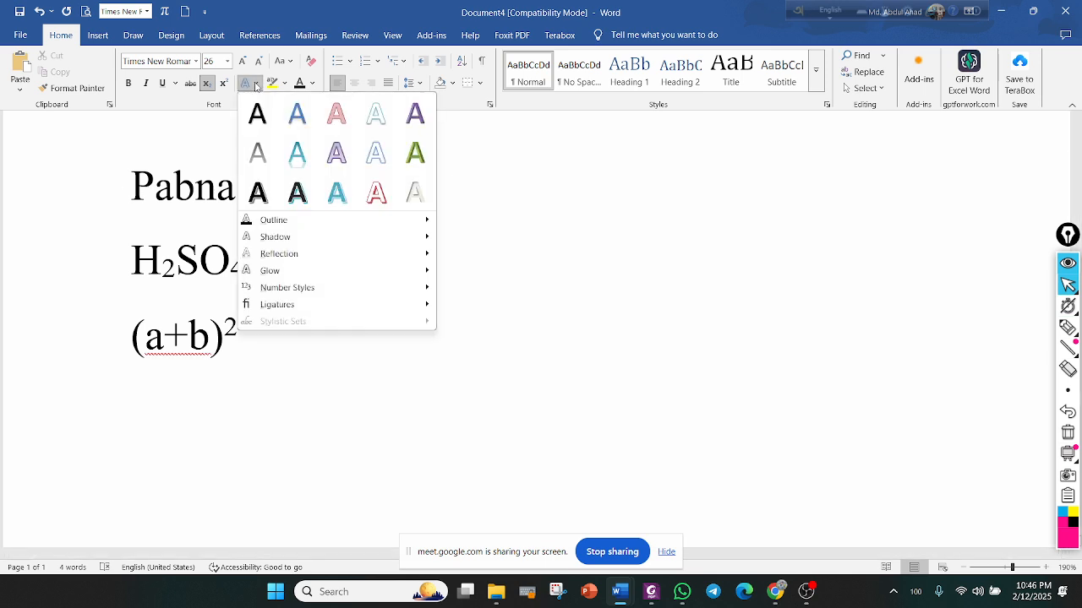
left_click(134, 201)
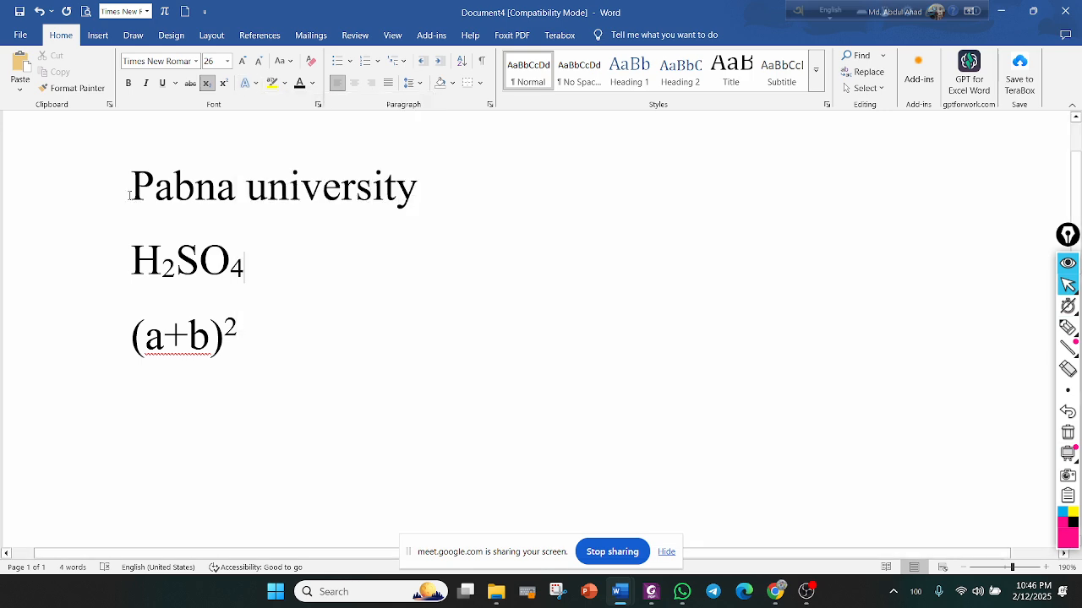
Change the font colour of the word "Pabna" to the standard green
left_click_drag(131, 179, 235, 181)
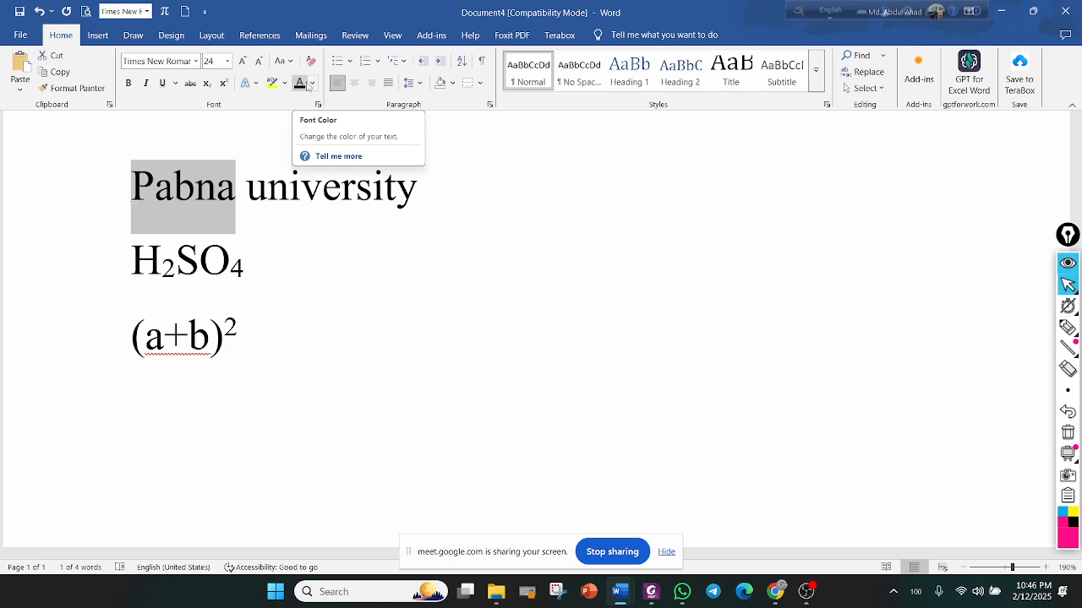
left_click(311, 83)
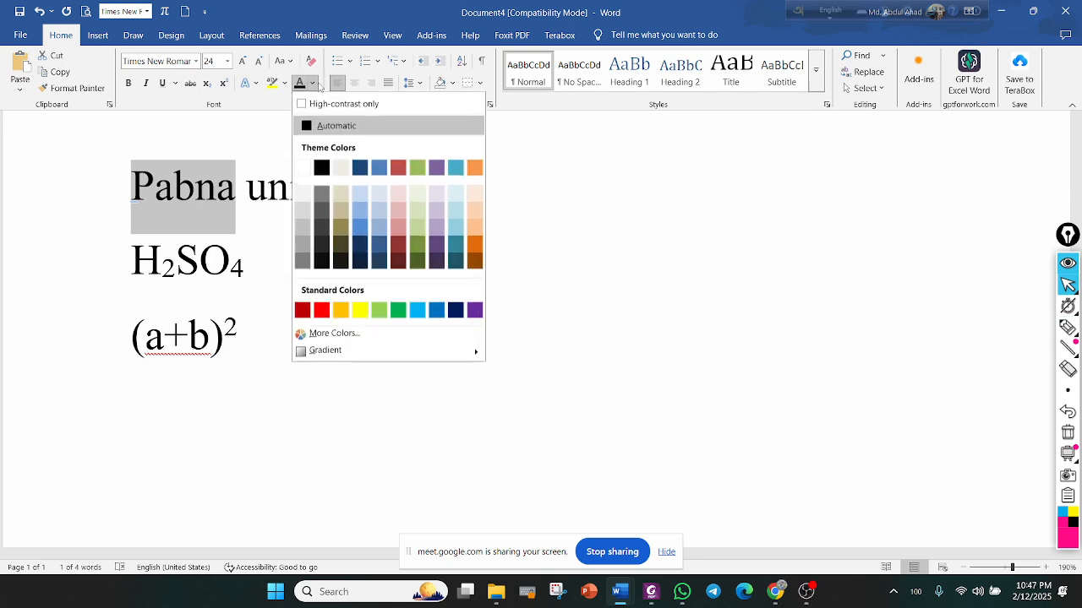
left_click(395, 316)
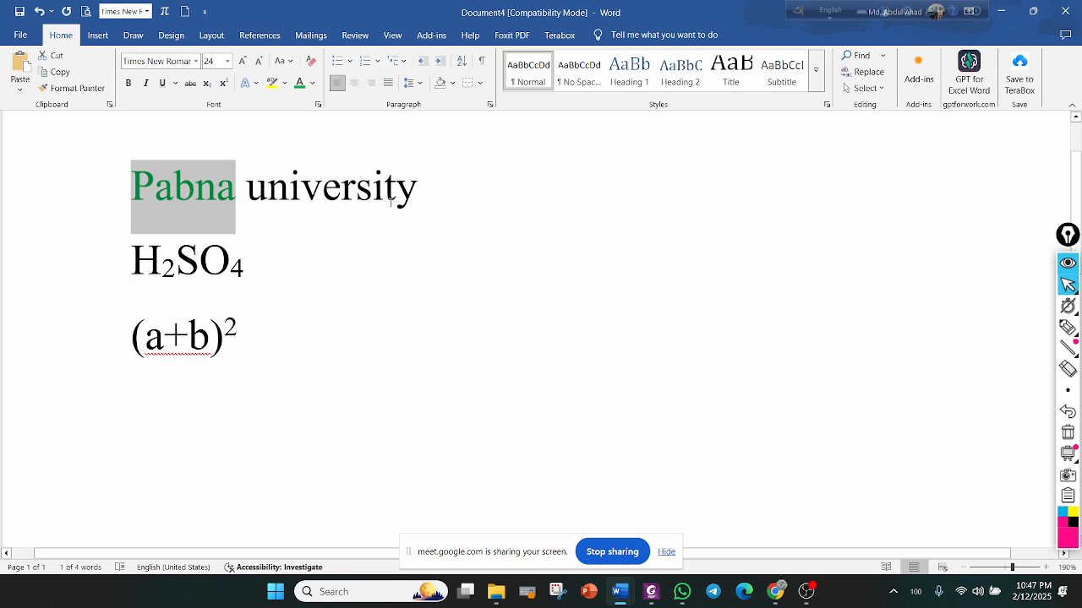
Check the Google Meet call window, return to the Word document and deselect "Pabna"
mouse_move(775, 591)
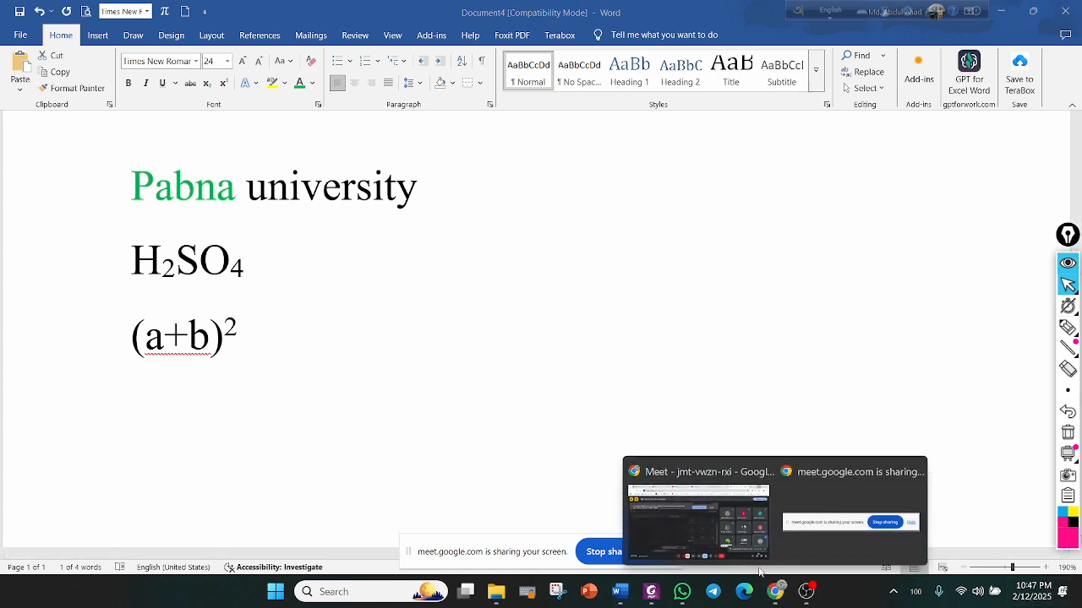
left_click(729, 535)
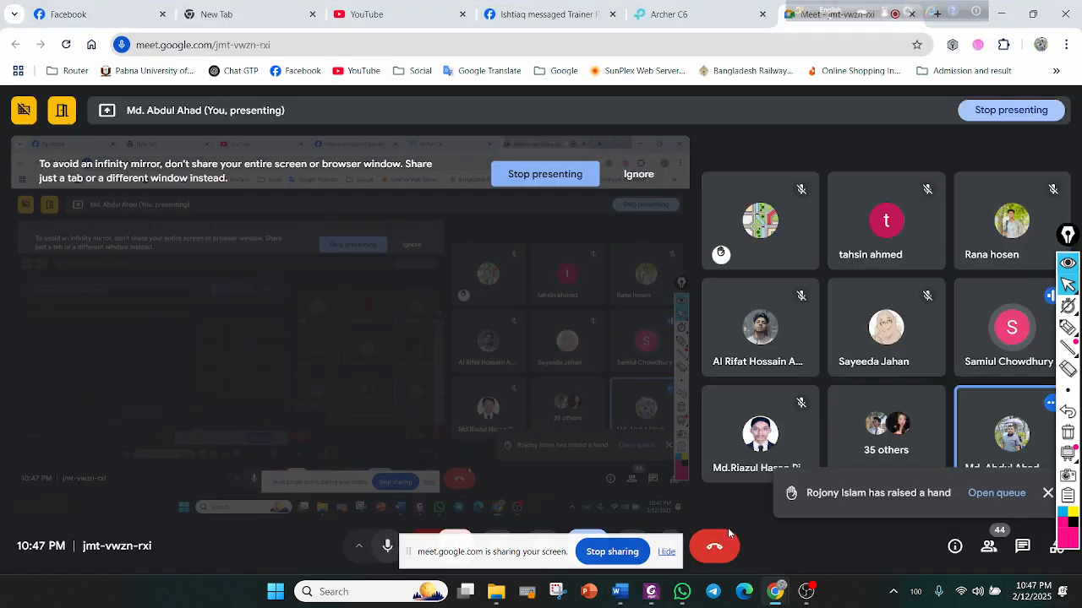
left_click(1005, 14)
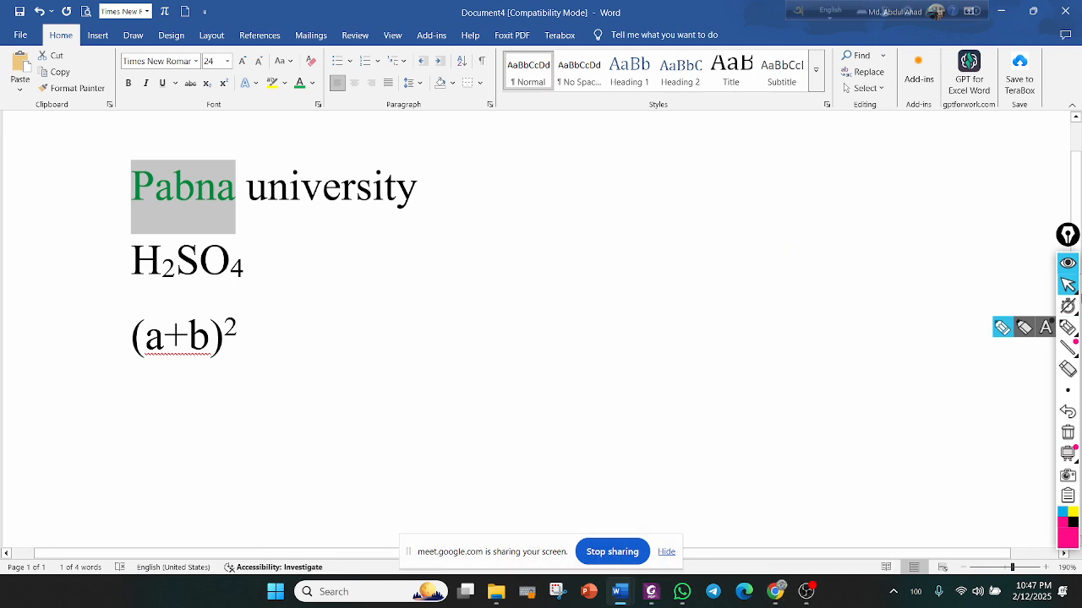
left_click(180, 191)
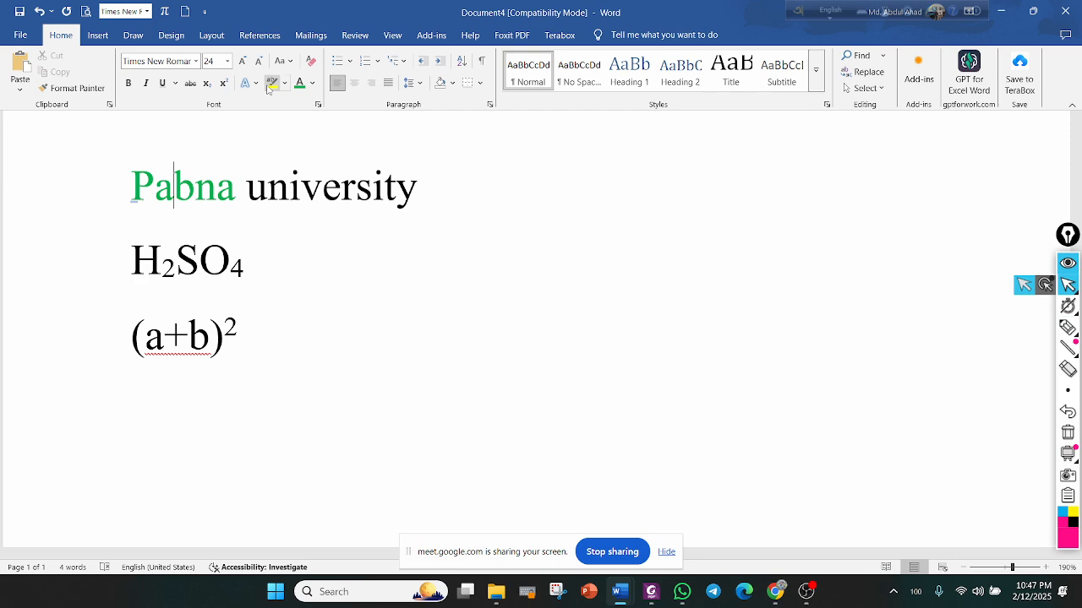
Highlight the word "university" in yellow and replace that highlight with dark green
left_click_drag(418, 188, 251, 200)
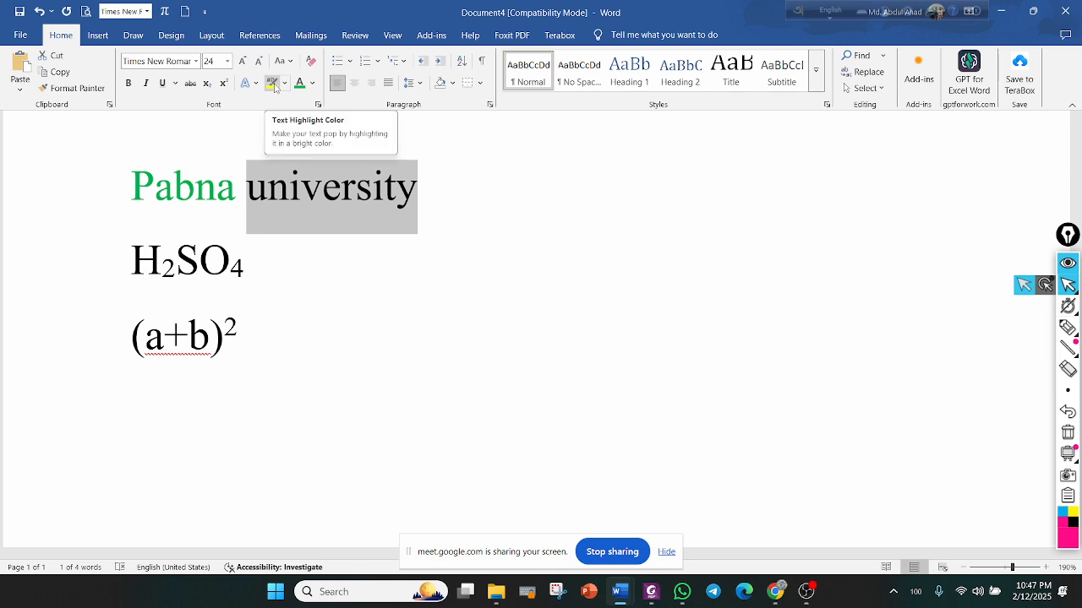
left_click(272, 83)
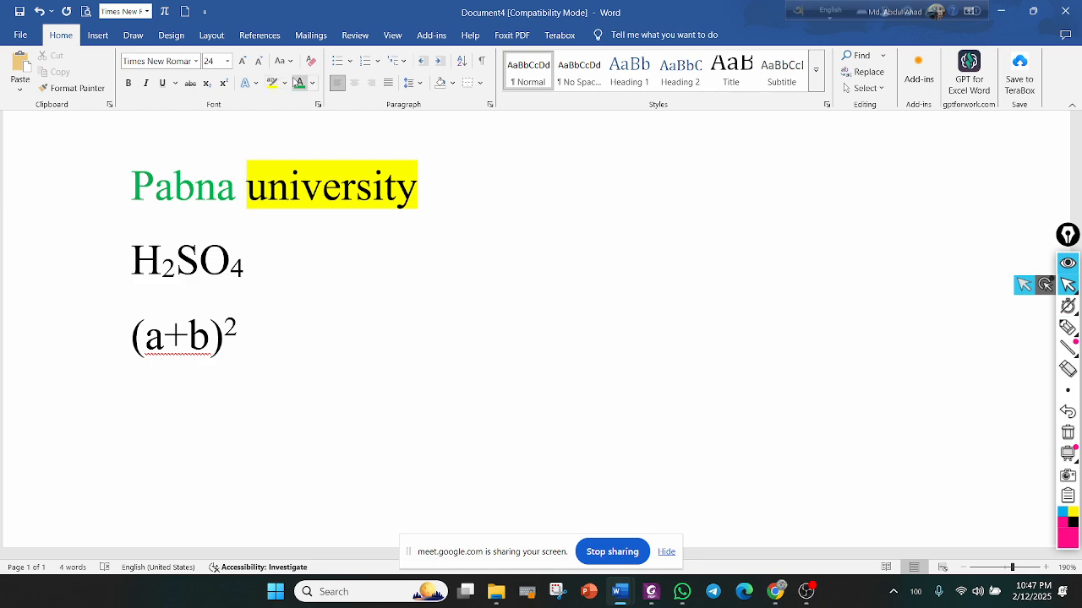
left_click(284, 83)
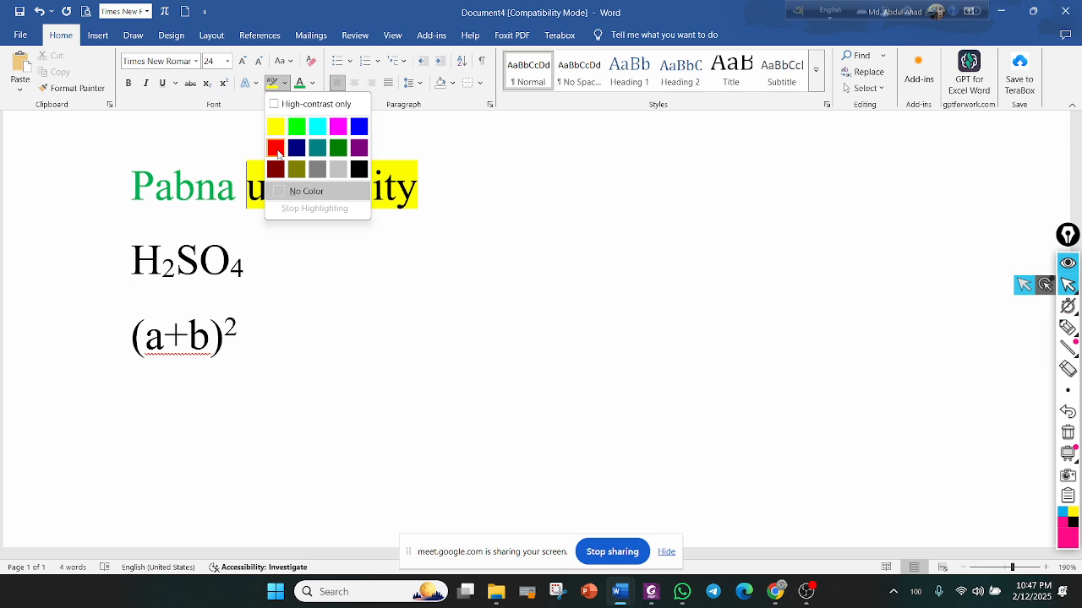
left_click(434, 211)
left_click_drag(422, 199, 247, 196)
left_click(285, 83)
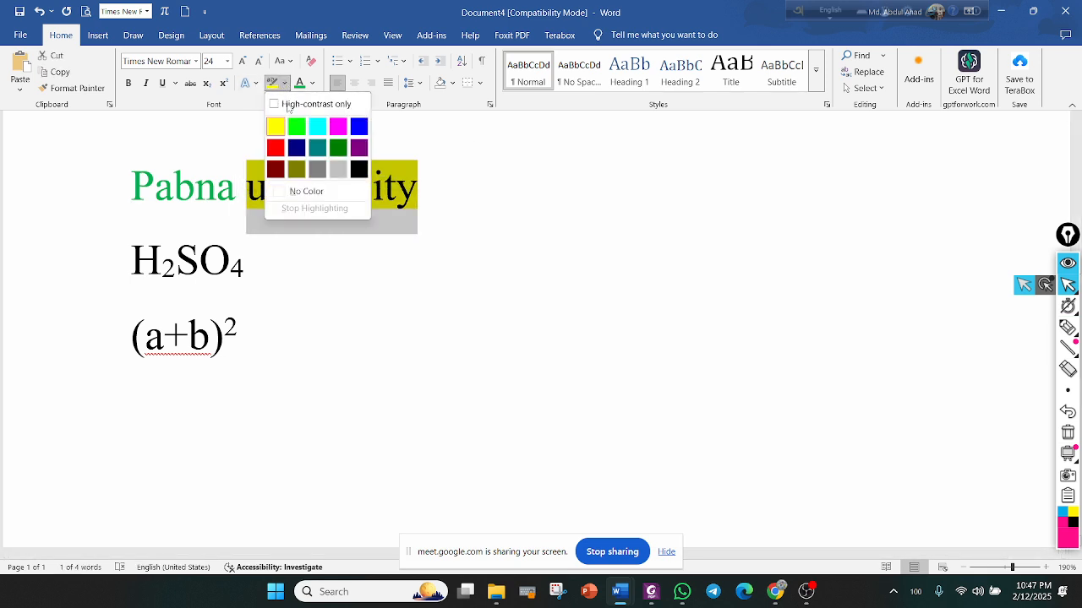
left_click(338, 148)
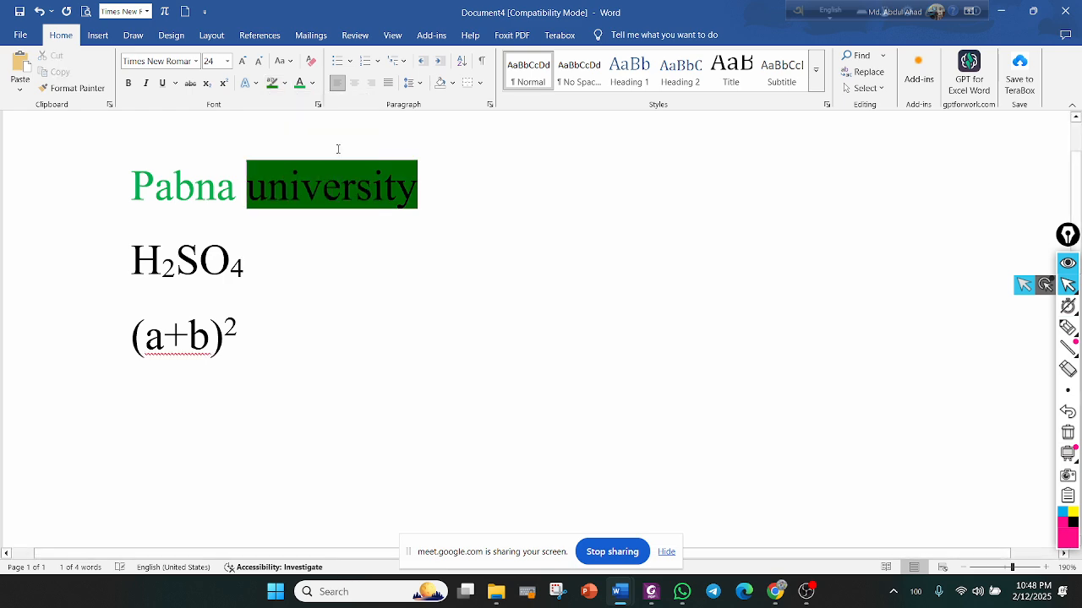
left_click(308, 187)
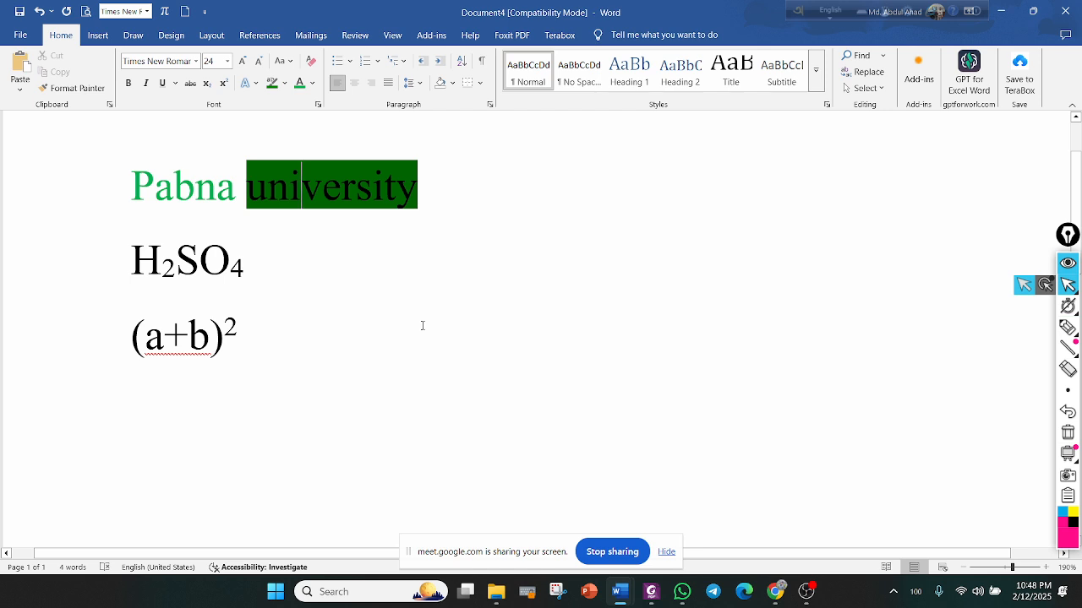
Change the font colour of the highlighted word "university" to white
left_click_drag(248, 193, 415, 195)
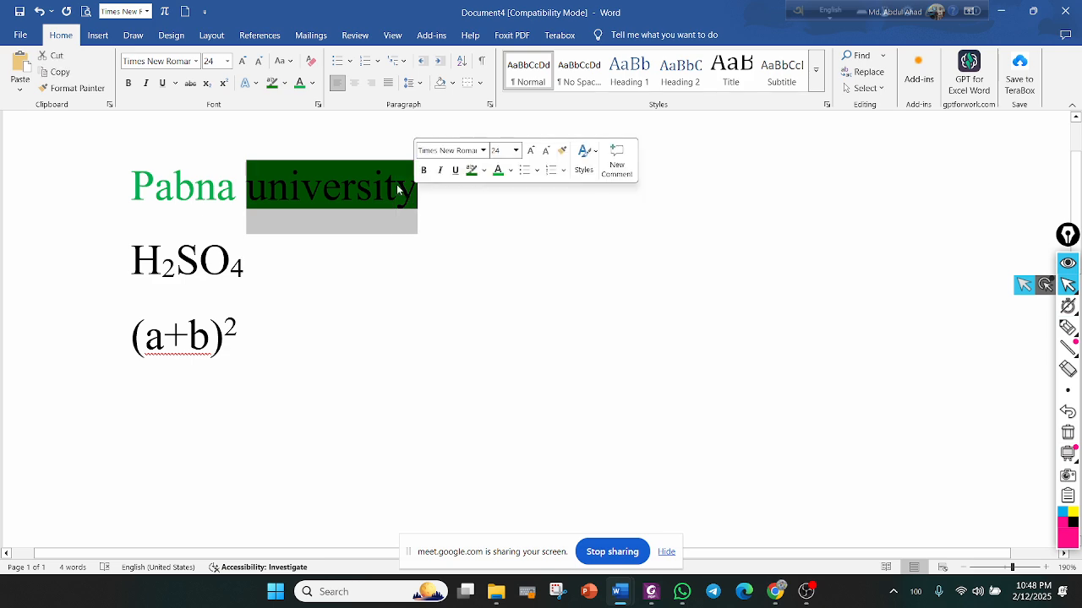
left_click(315, 83)
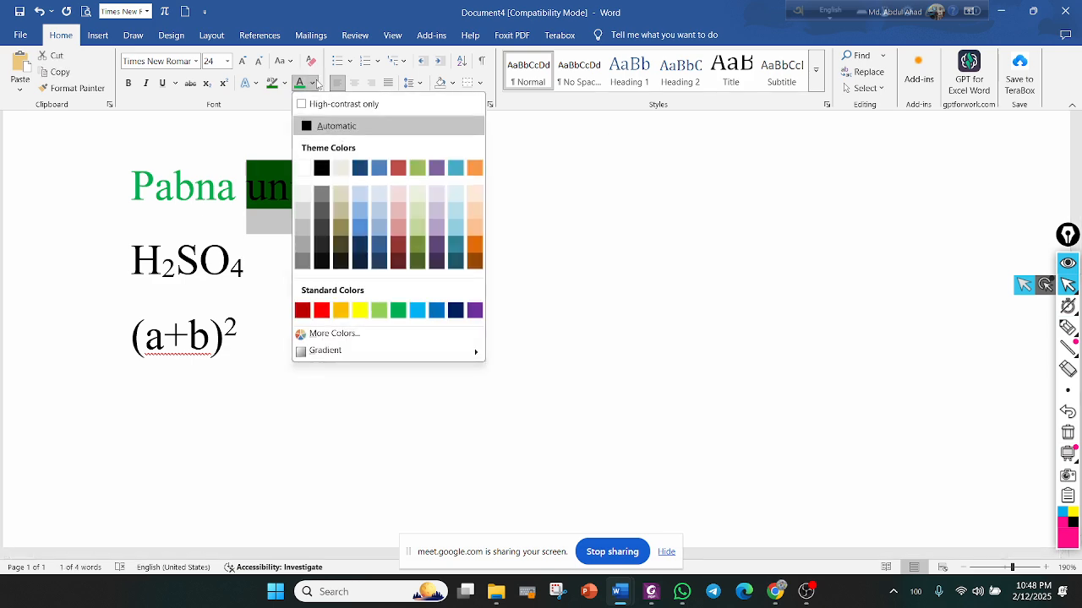
left_click(302, 167)
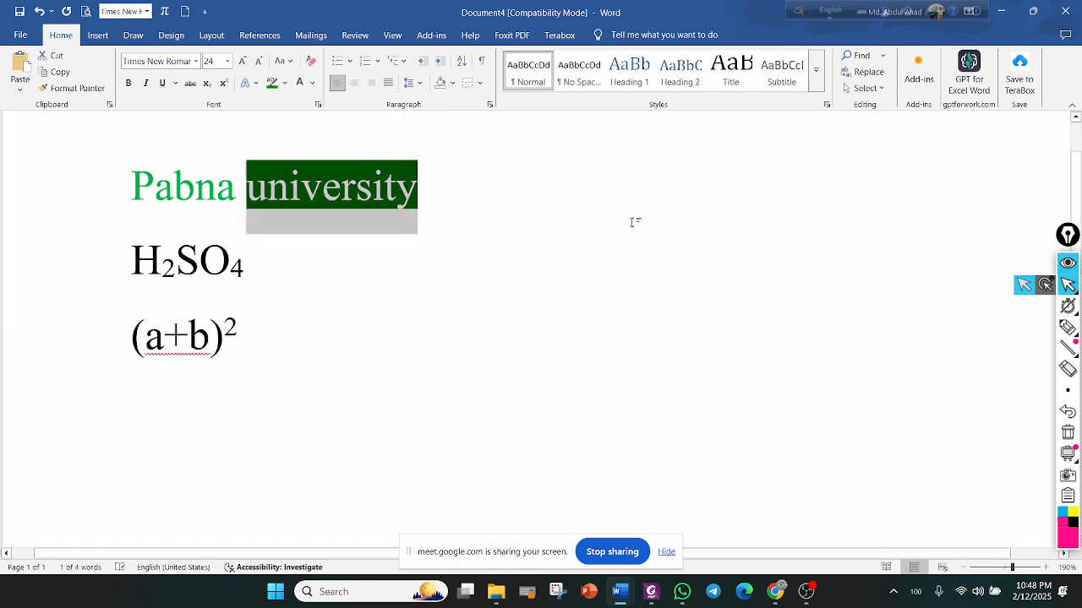
left_click(650, 218)
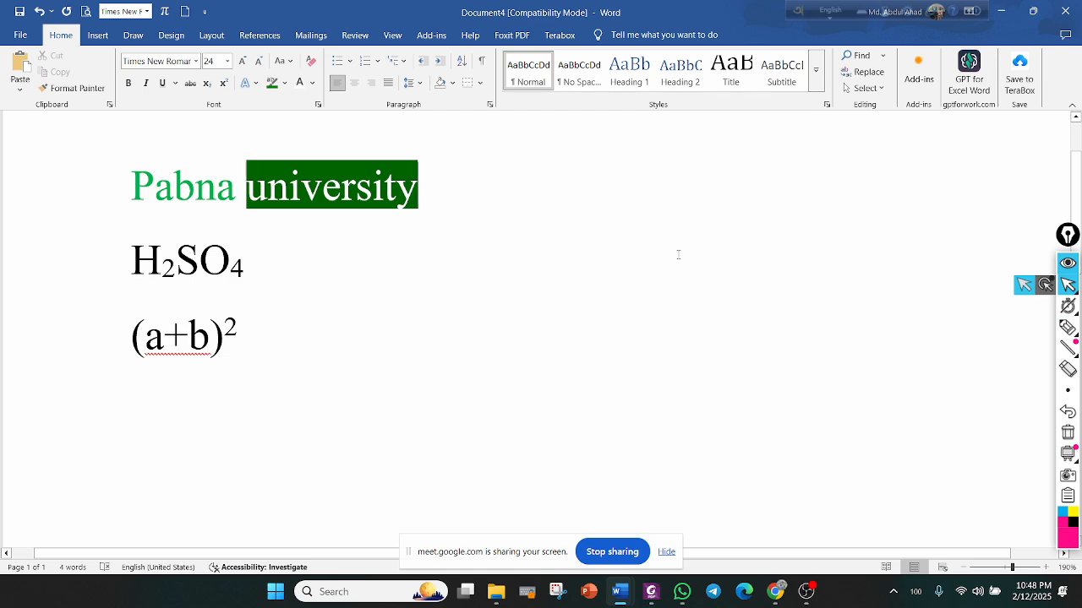
View the green "SOLVER GREEN" banner in the Solver_Green document and return to Document4
mouse_move(619, 592)
left_click(374, 528)
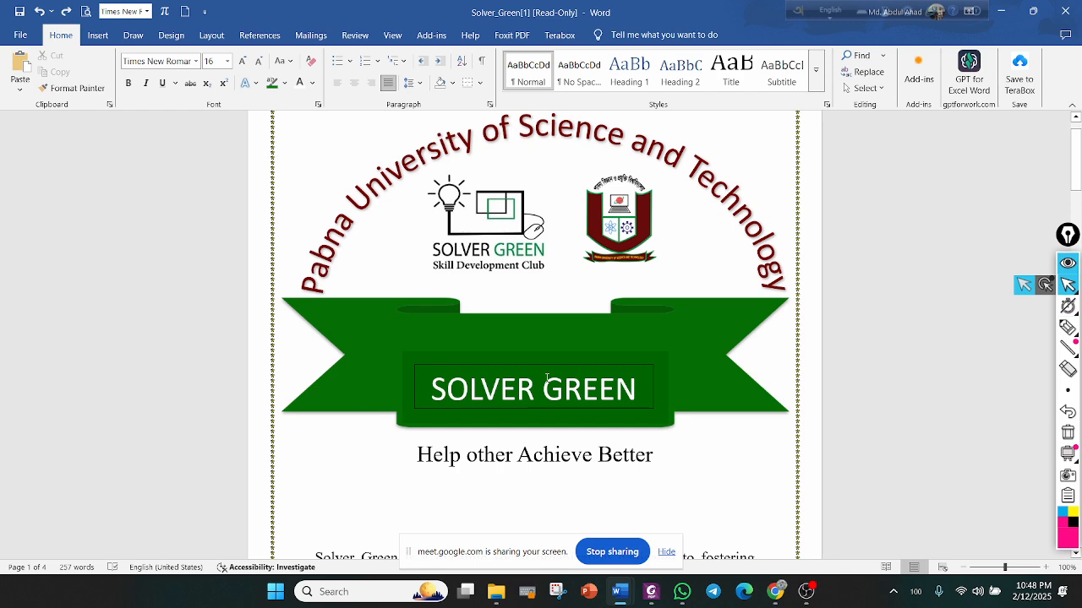
left_click(620, 591)
left_click(921, 522)
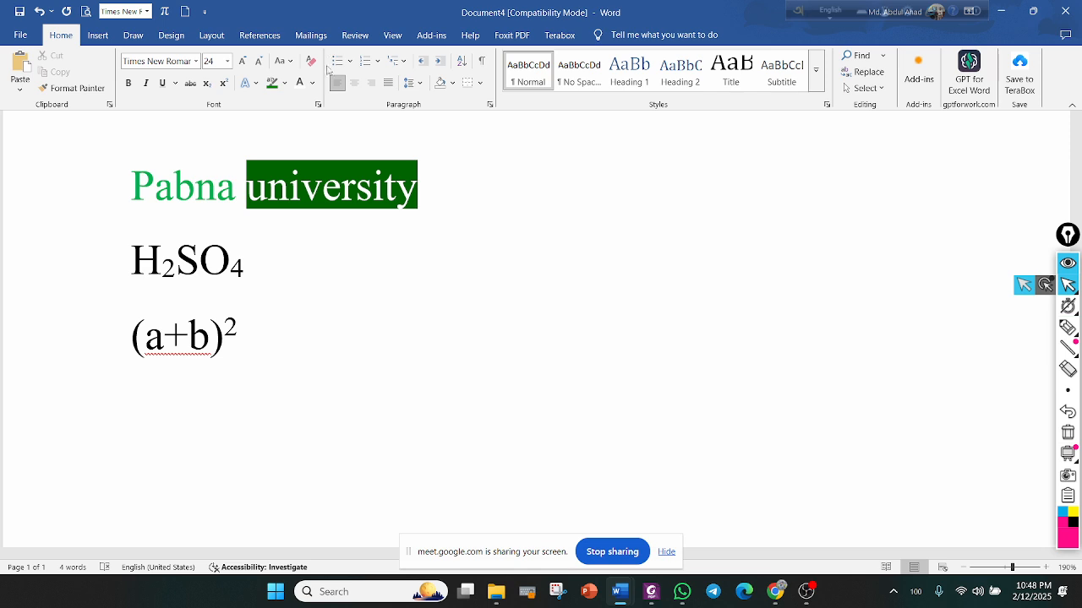
Circle the Paragraph command group with the pink screen annotation pen and switch back to the normal pointer
left_click(1067, 327)
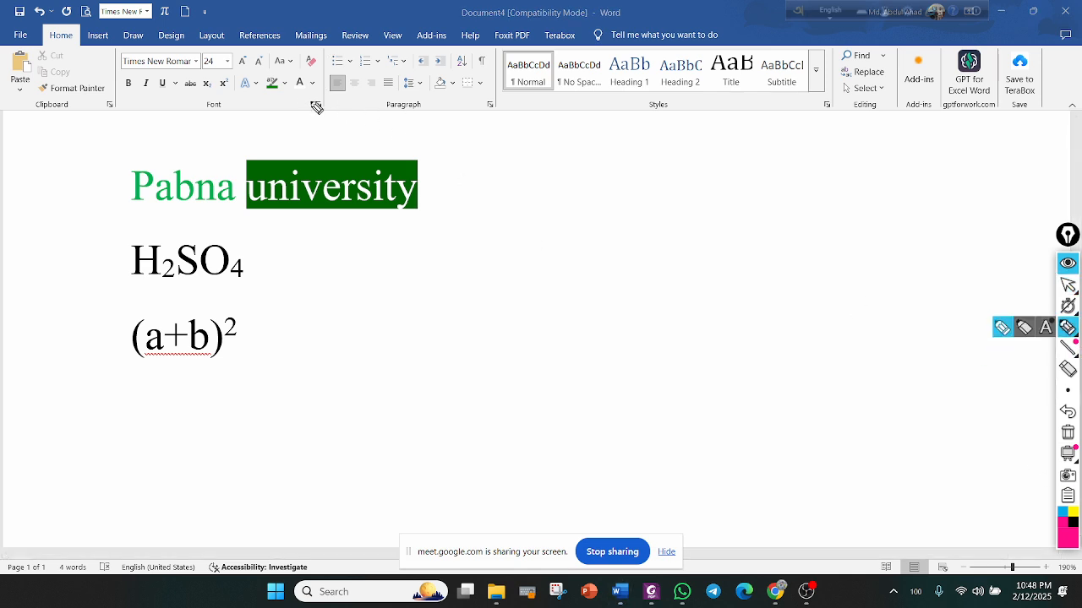
mouse_move(328, 50)
left_mouse_down()
mouse_move(329, 109)
mouse_move(470, 111)
mouse_move(499, 90)
mouse_move(490, 44)
mouse_move(328, 48)
left_mouse_up()
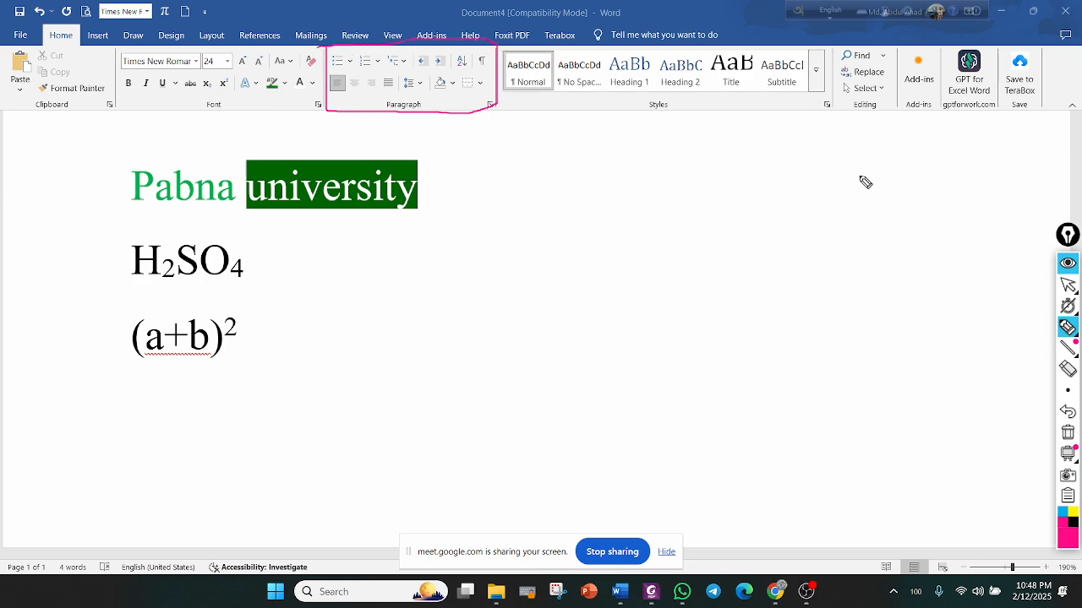
left_click(1067, 328)
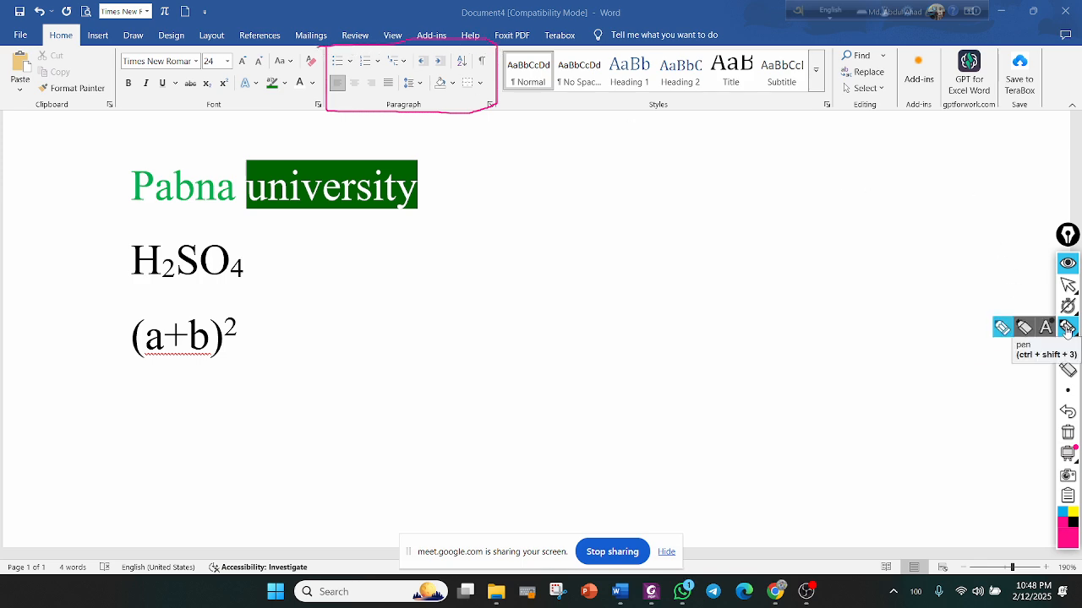
left_click(1067, 286)
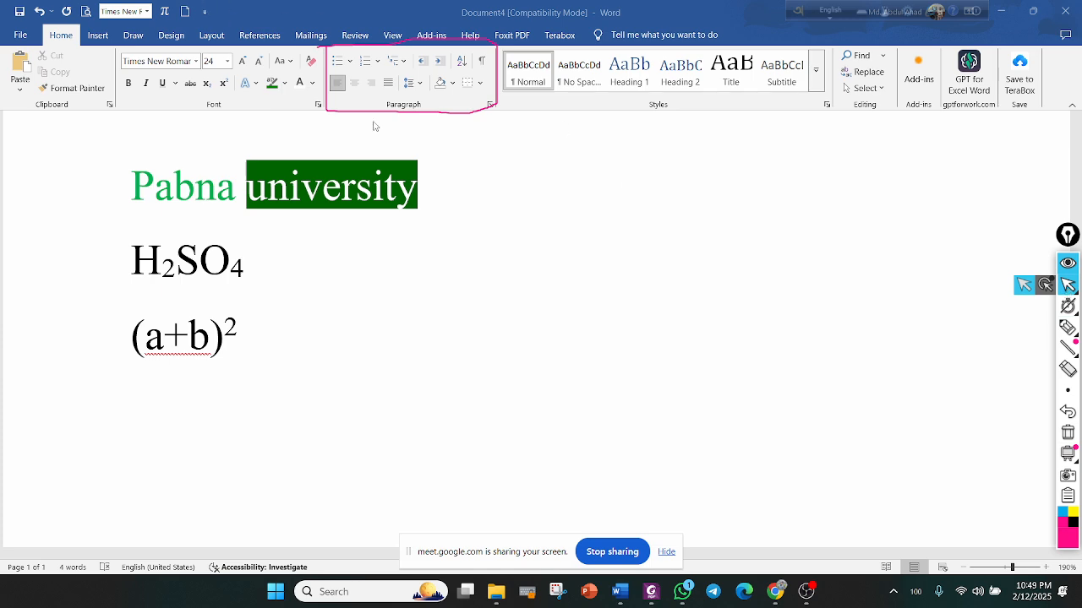
View the bullet library without choosing a bullet and delete all the text in the document
left_click(350, 62)
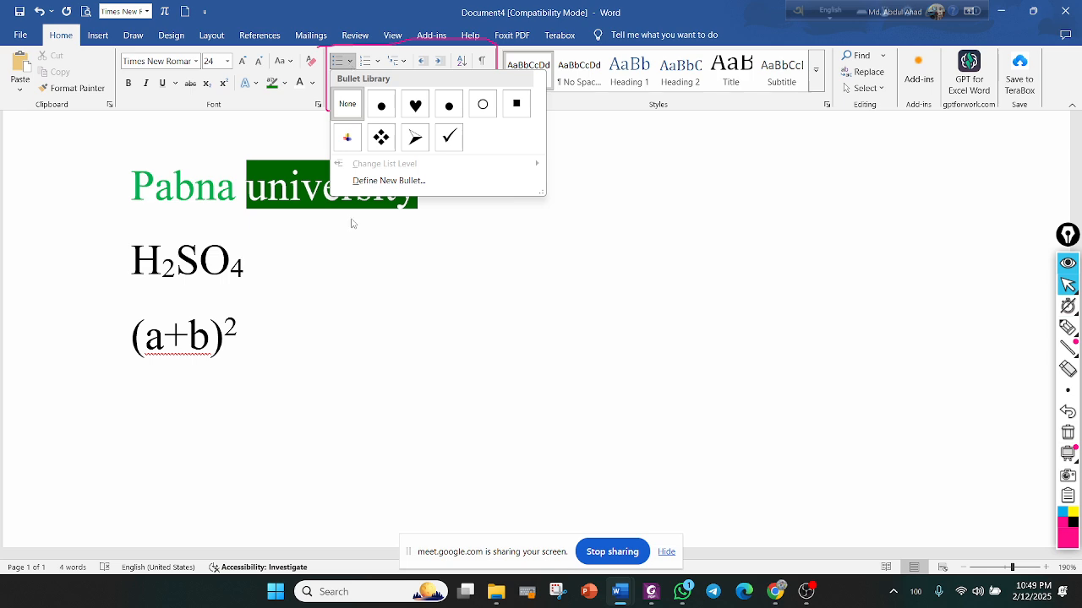
left_click(296, 343)
key("ctrl+a")
key("Delete")
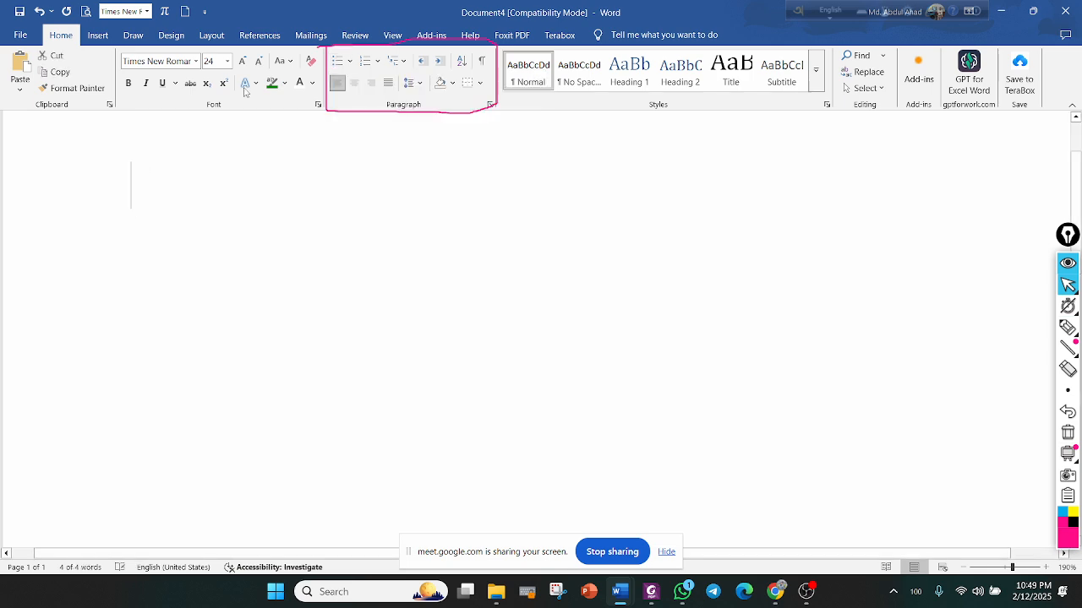
Start a bulleted list with the multicoloured picture bullet and enter "Class 12" as its first item
left_click(350, 61)
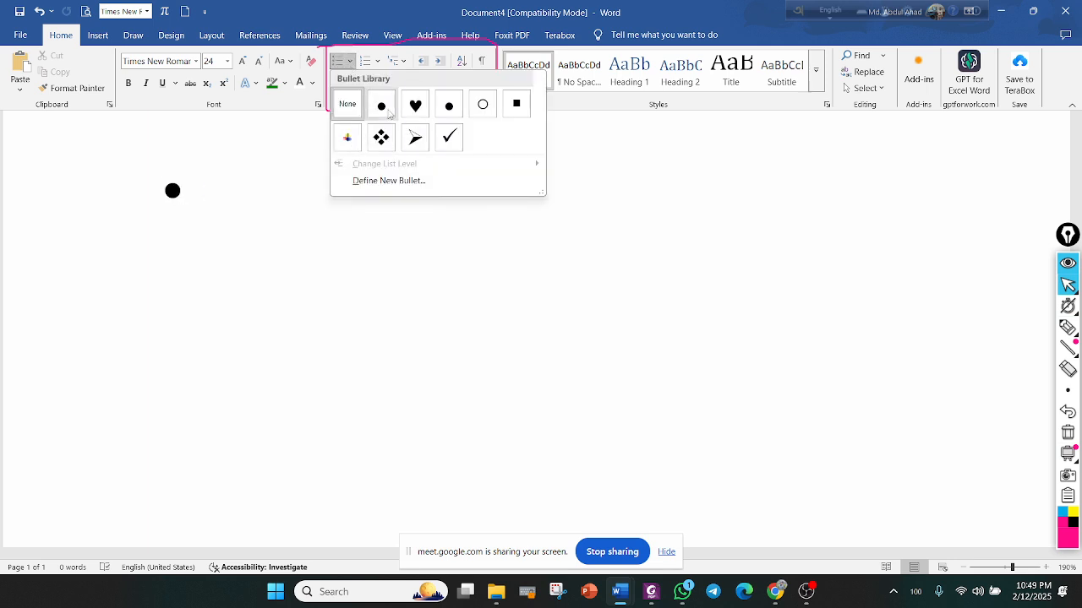
left_click(348, 140)
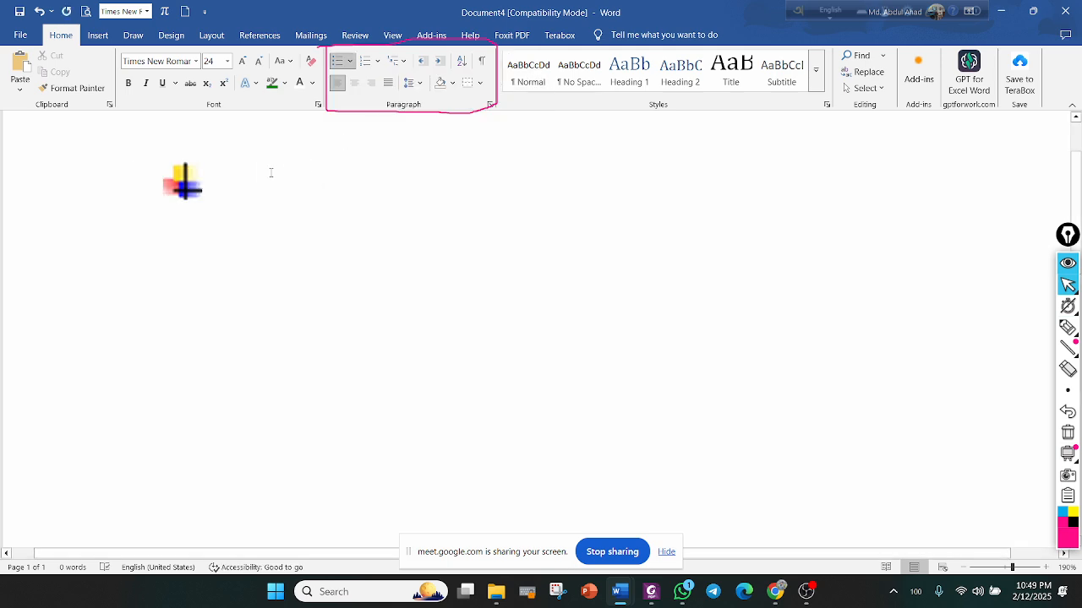
type("class 12")
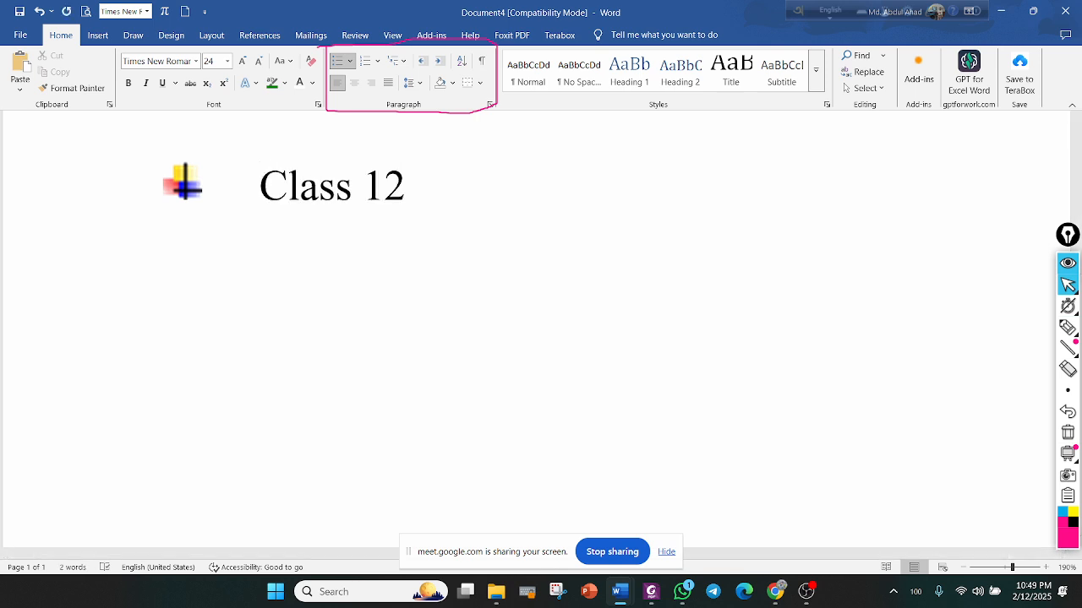
key("Return")
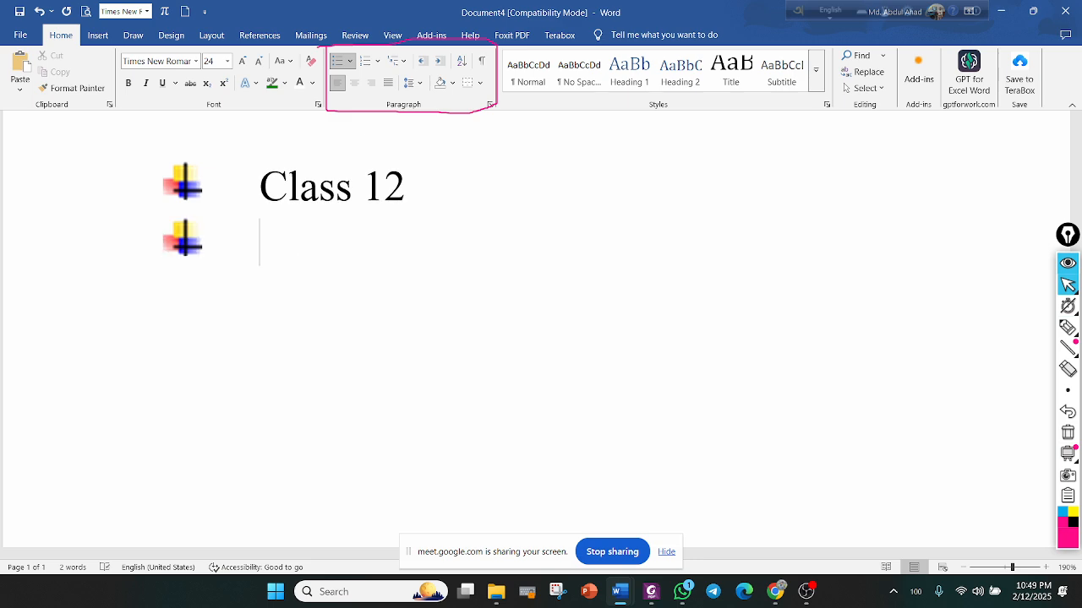
Enter "Class 11" as the second list item and start a third bullet below it
scroll(300, 248, "down", 11, "ctrl")
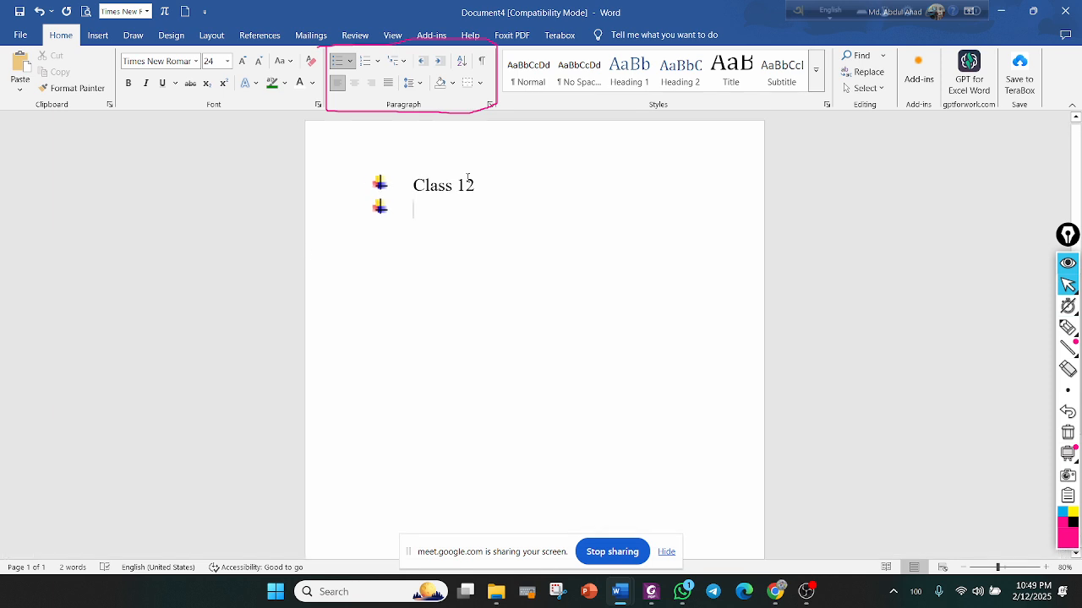
scroll(467, 178, "up", 1, "ctrl")
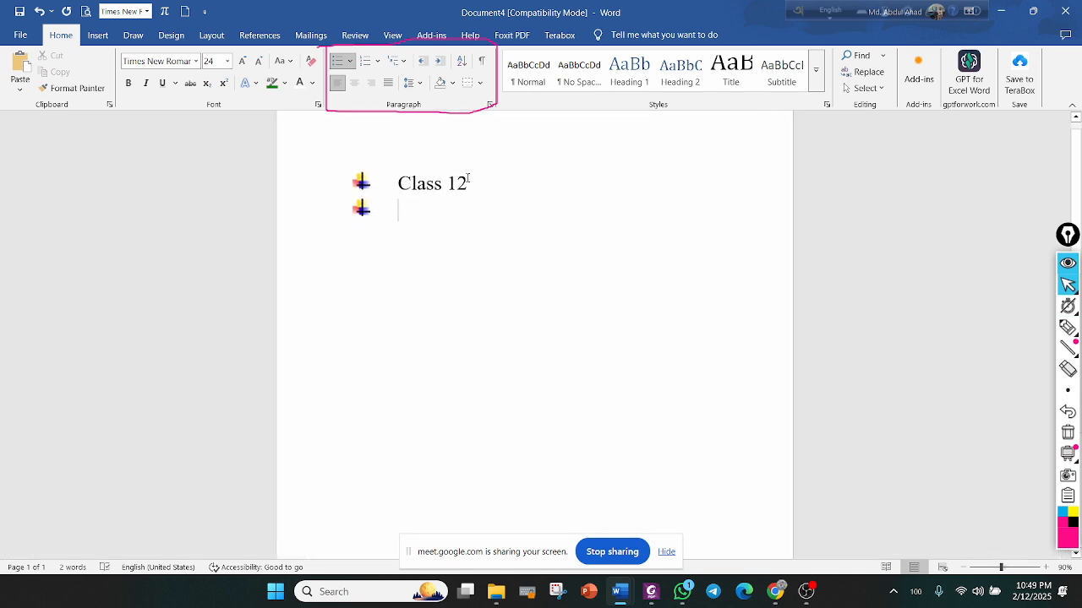
left_click(351, 61)
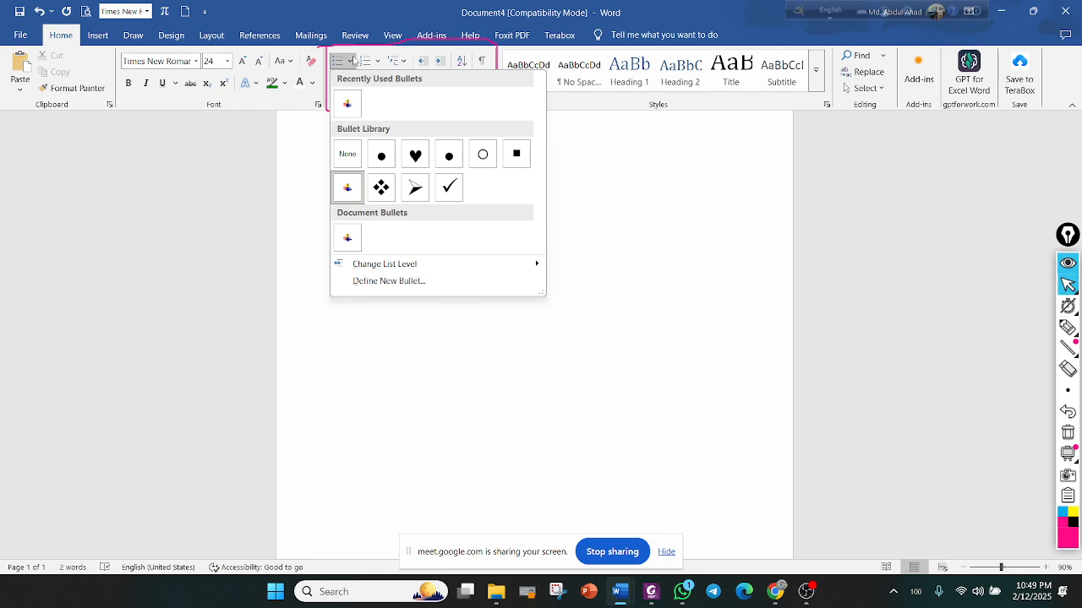
left_click(543, 197)
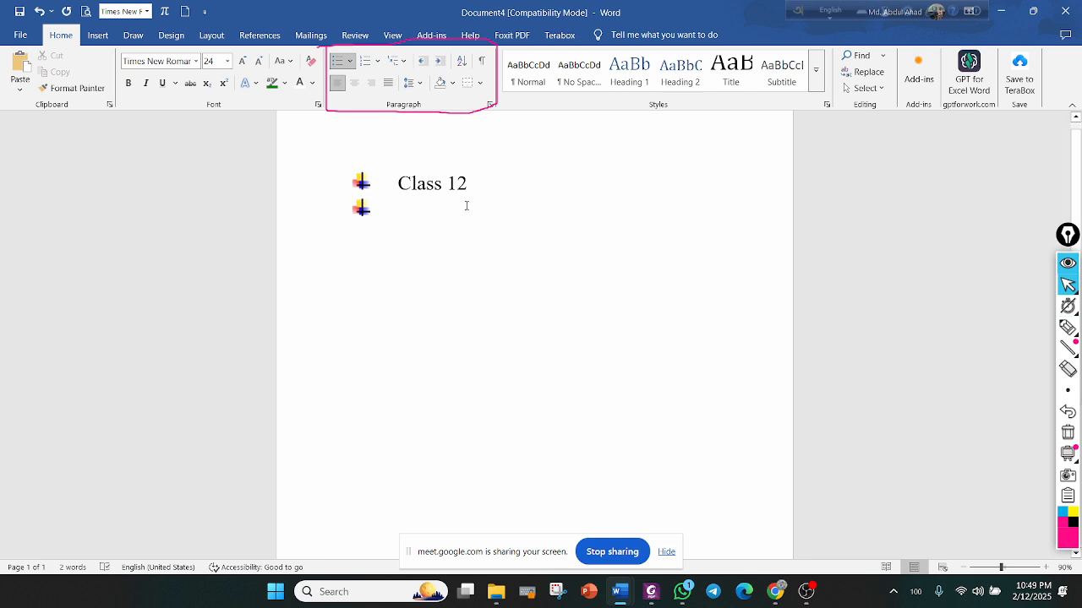
type("clas")
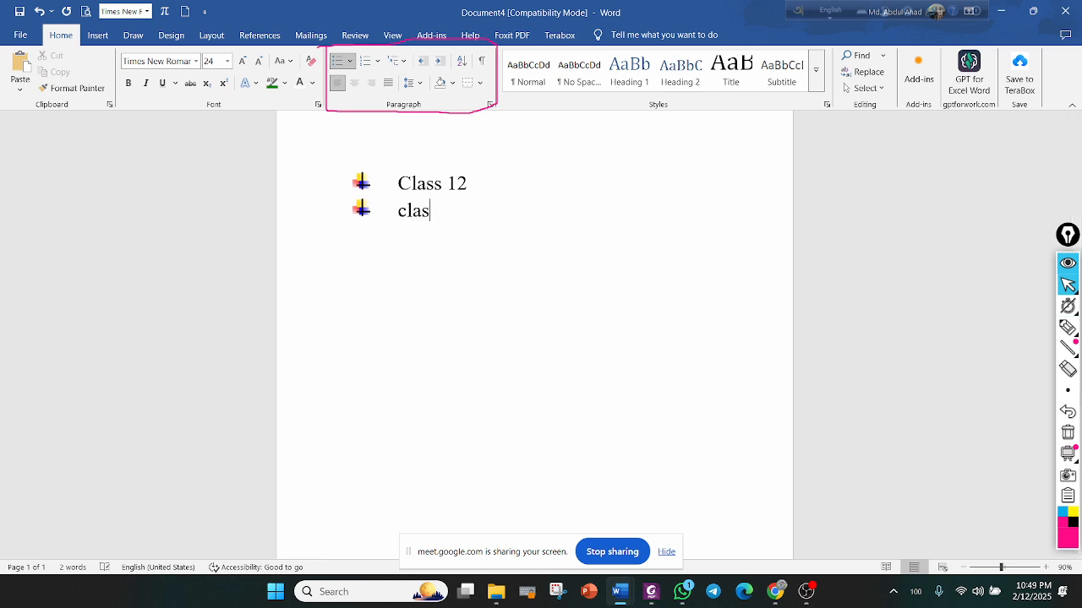
type("s 11")
key("Return")
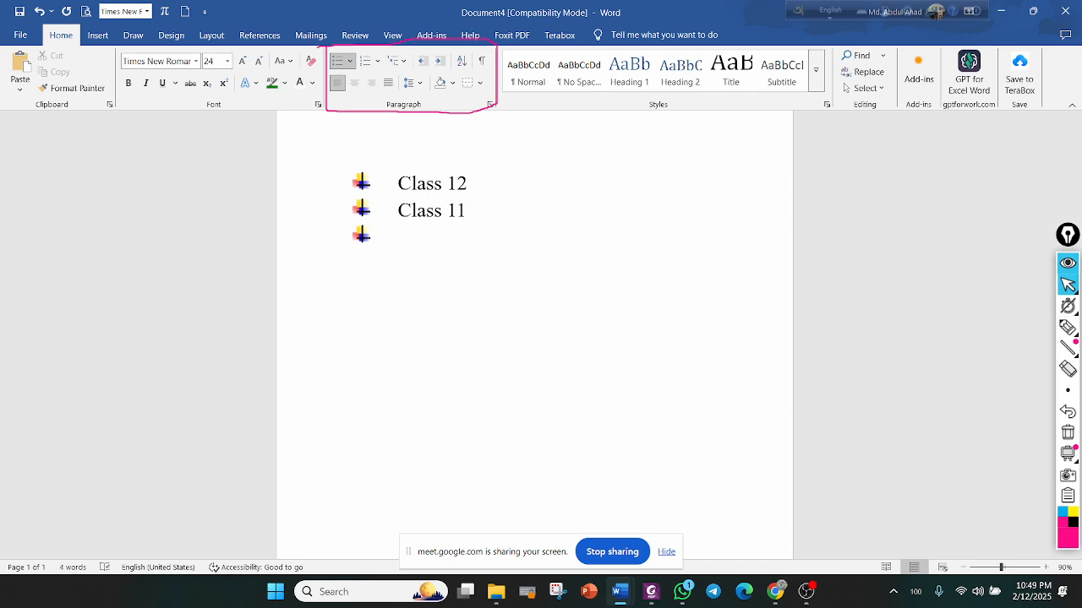
Change the picture-bulleted class list to numbering in the 1) 2) 3) format
left_click(362, 236)
left_click(380, 61)
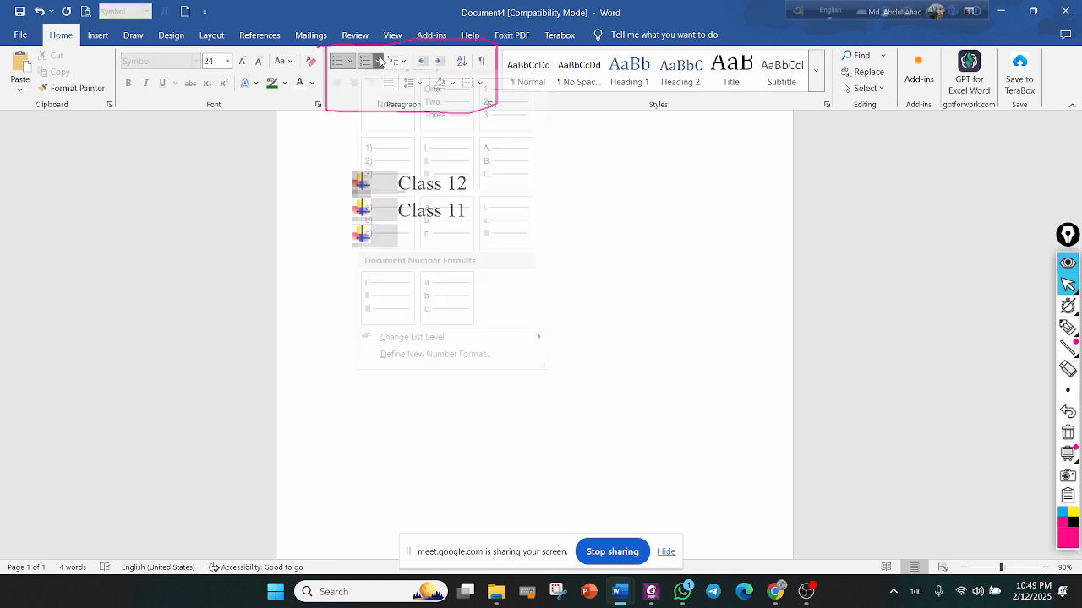
left_click(370, 169)
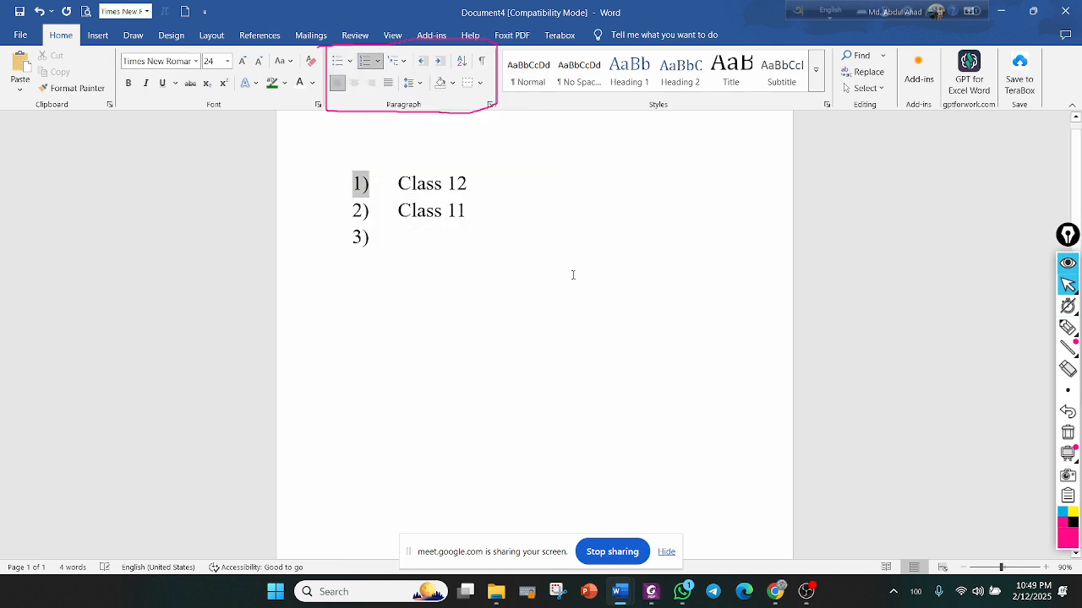
Enter 5, 6, 7 and 6 as the third to sixth list items and start a seventh item
left_click(423, 236)
type("5")
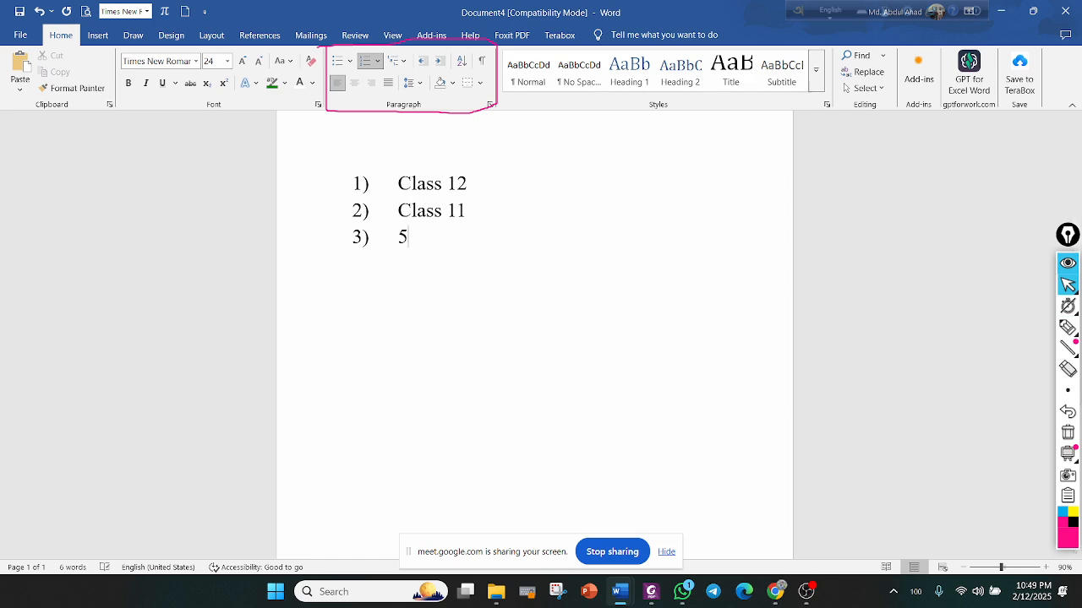
key("Return")
type("6")
key("Return")
type("7")
key("Return")
type("6")
key("Return")
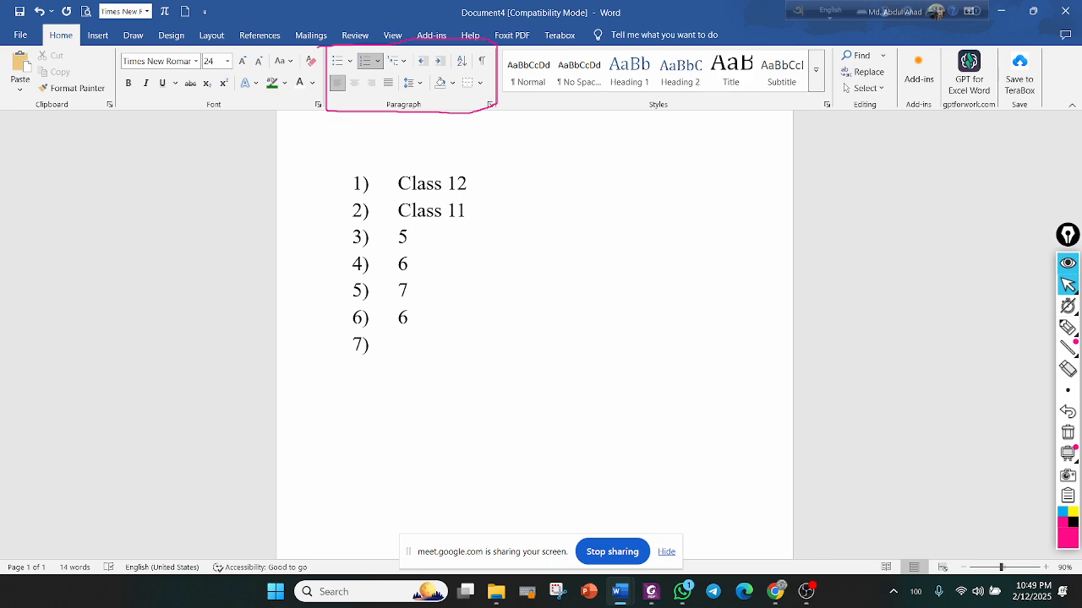
Change the whole list's numbering to the uppercase Roman numeral format (I. II. III.)
left_click(360, 183)
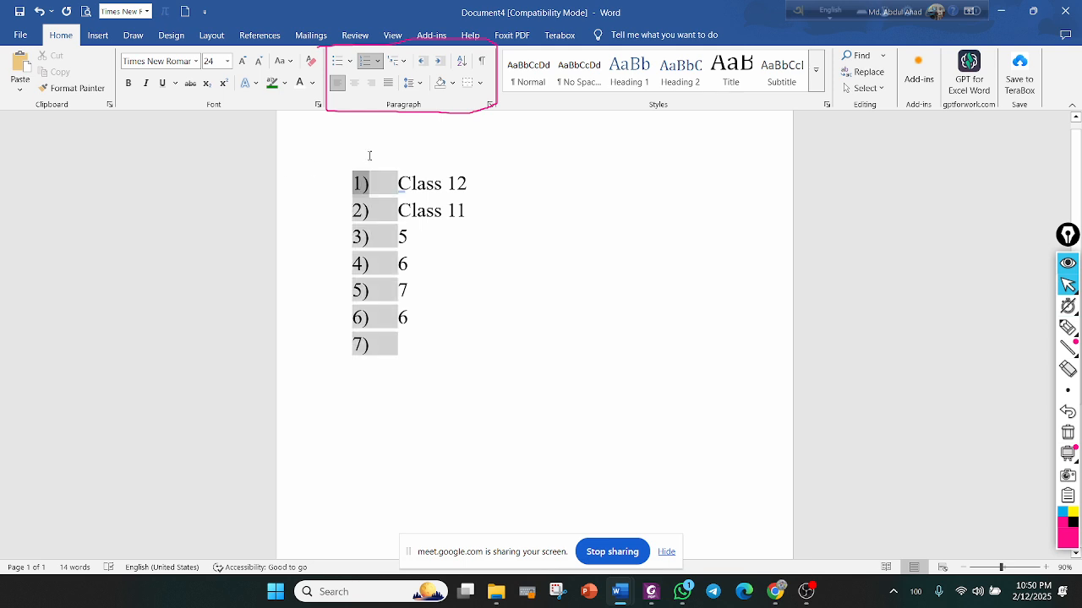
left_click(376, 61)
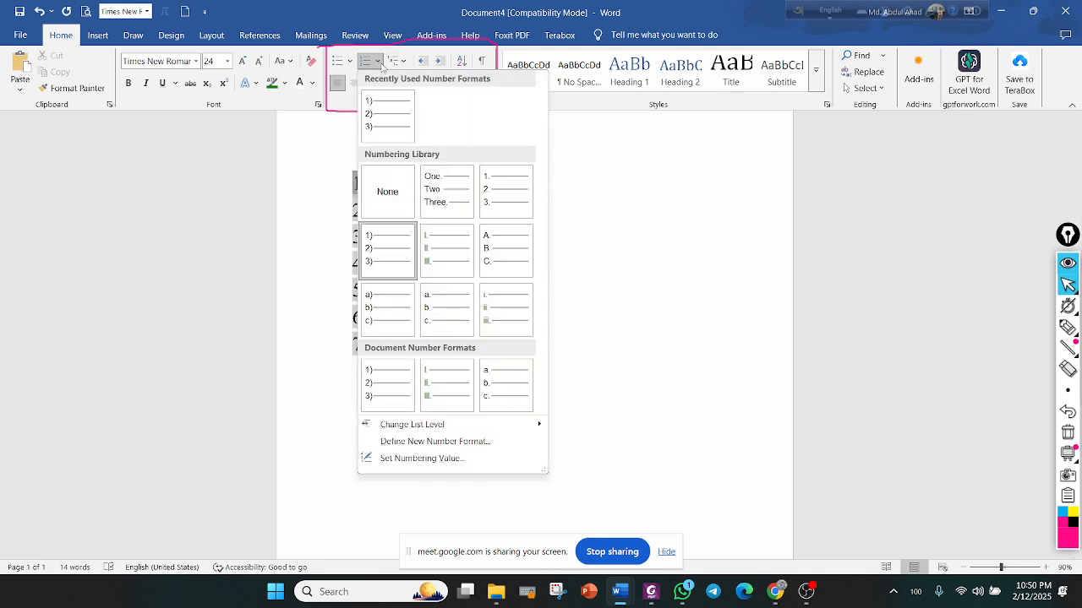
left_click(432, 266)
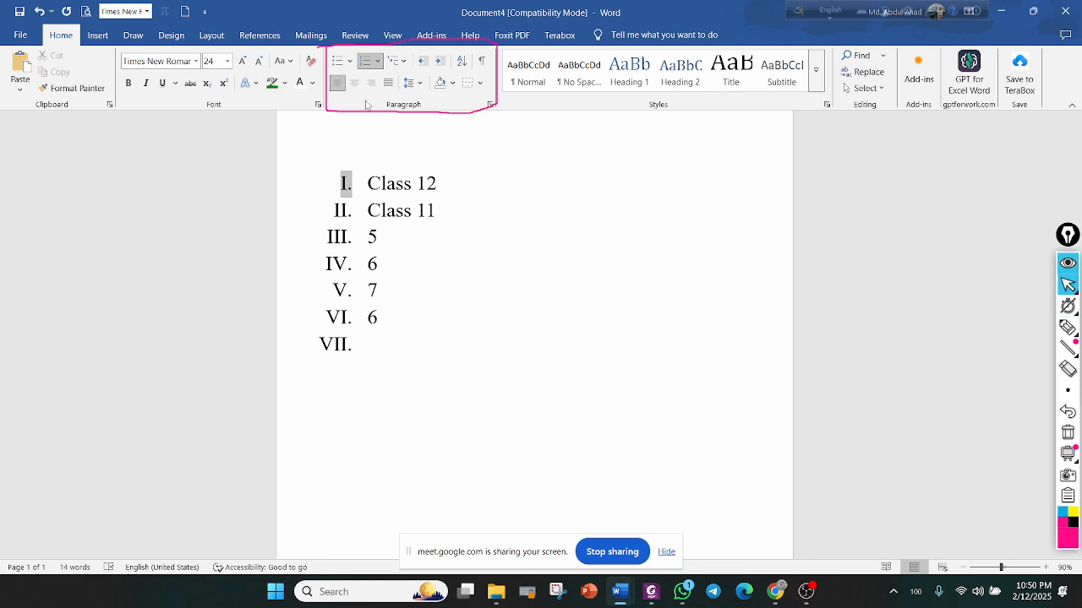
left_click(488, 306)
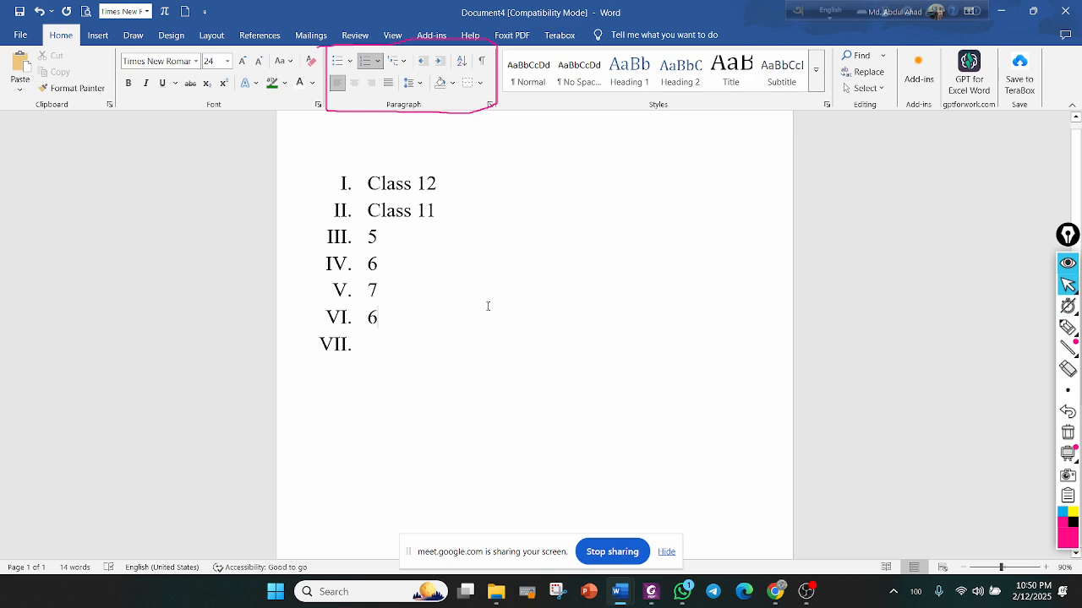
Enter "1" as plain text on a separate line some distance below the Roman-numbered list and start another line
double_click(369, 448)
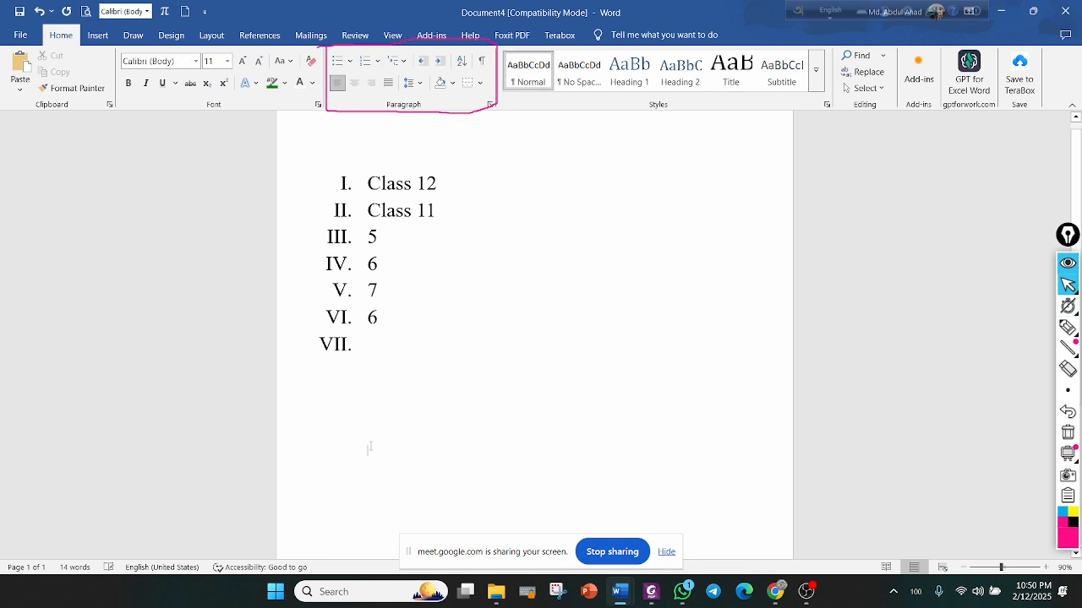
type("1")
key("Return")
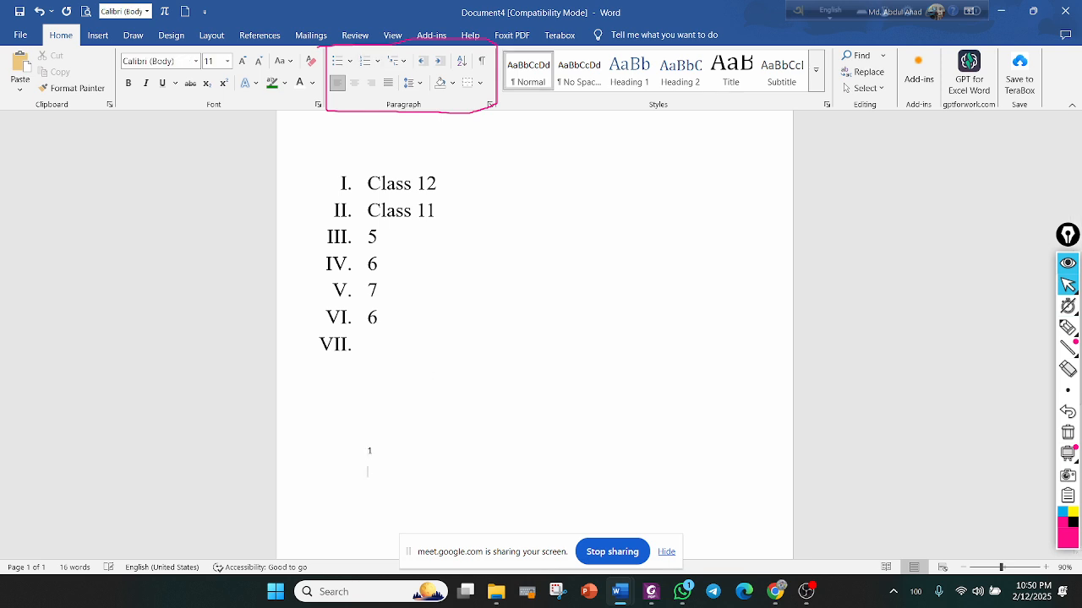
scroll(381, 367, "up", 5, "ctrl")
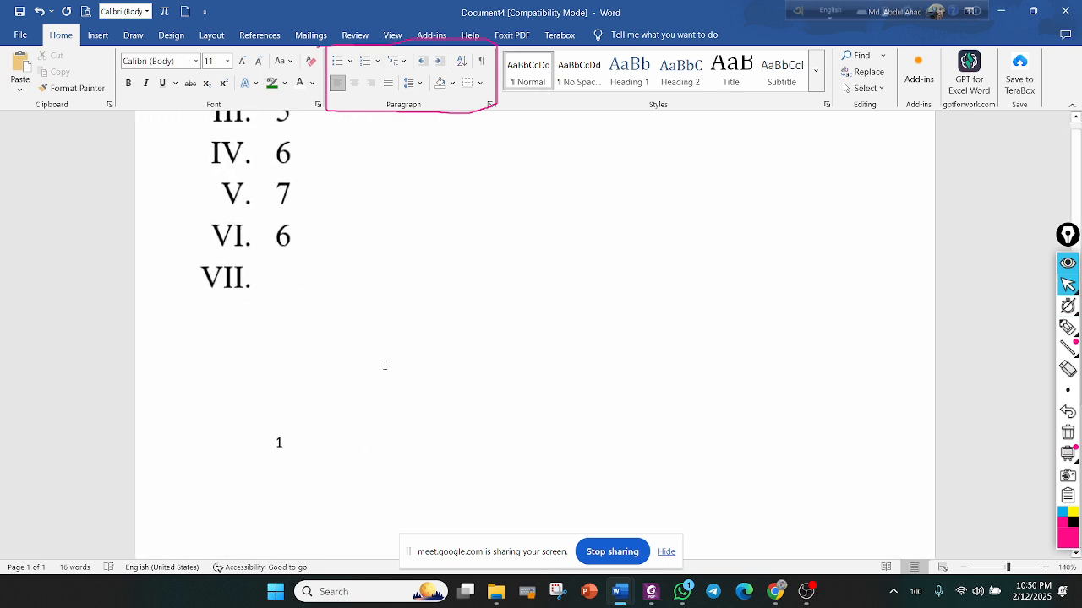
scroll(324, 261, "up", 3)
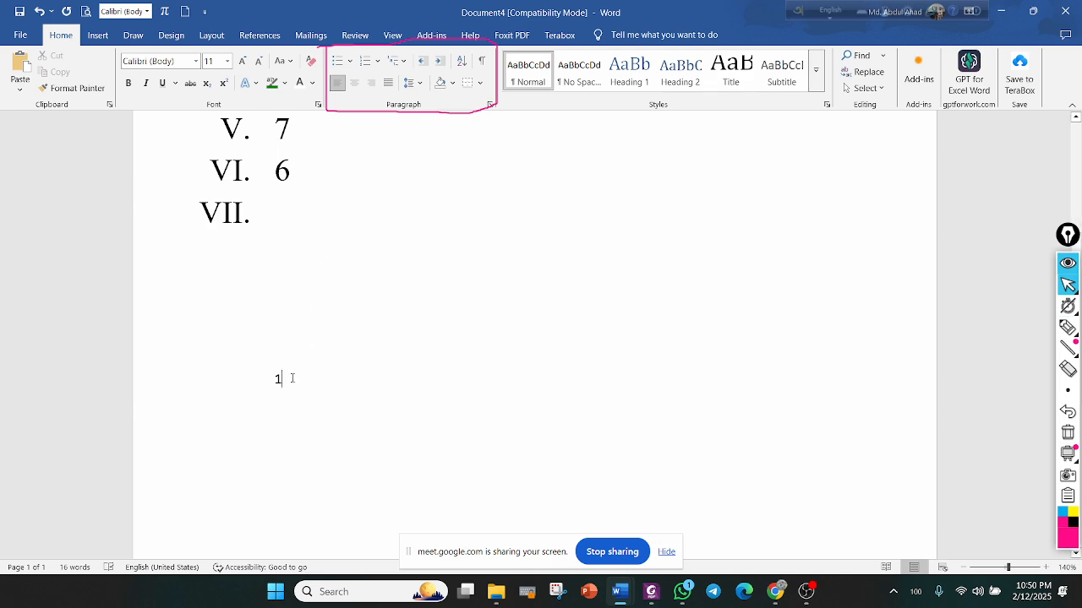
scroll(292, 378, "up", 3)
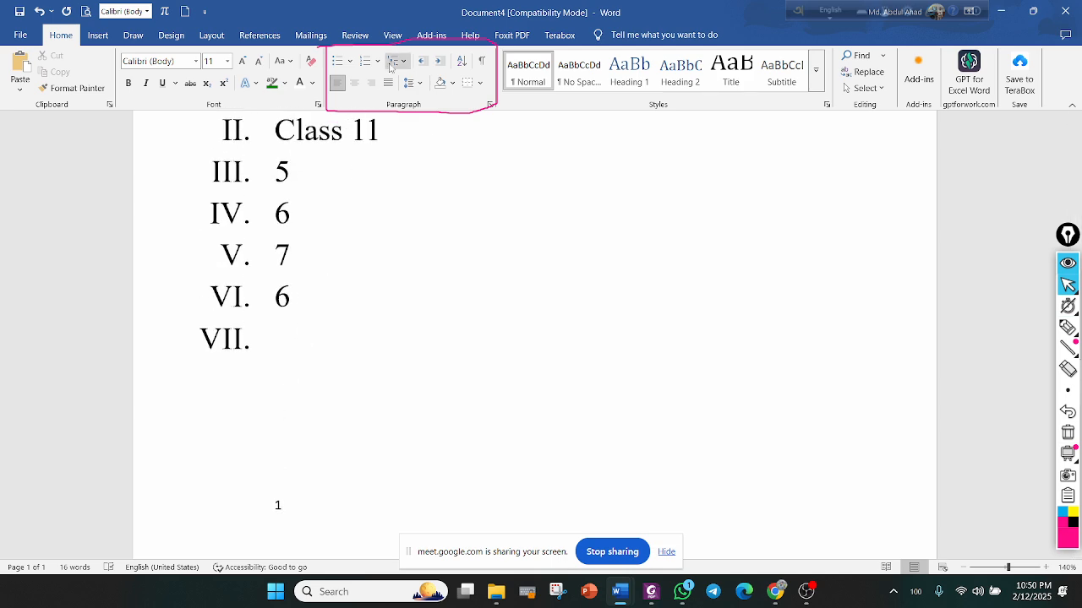
Apply the 1. 2. 3. numbering format to the separate line with the text 1 and start a second numbered item
left_click(377, 61)
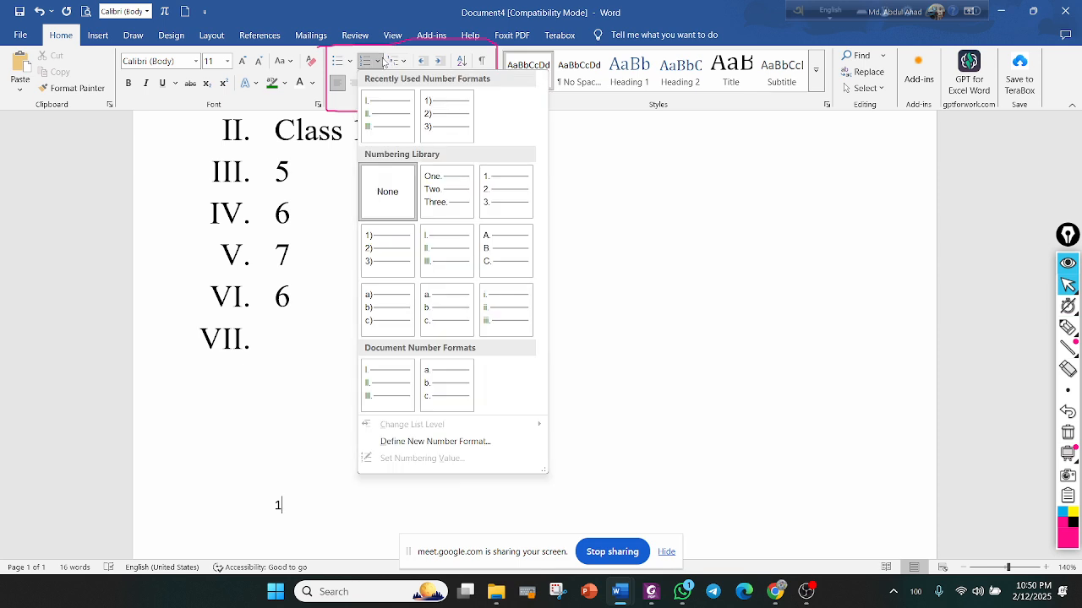
left_click(519, 201)
scroll(514, 231, "down", 5)
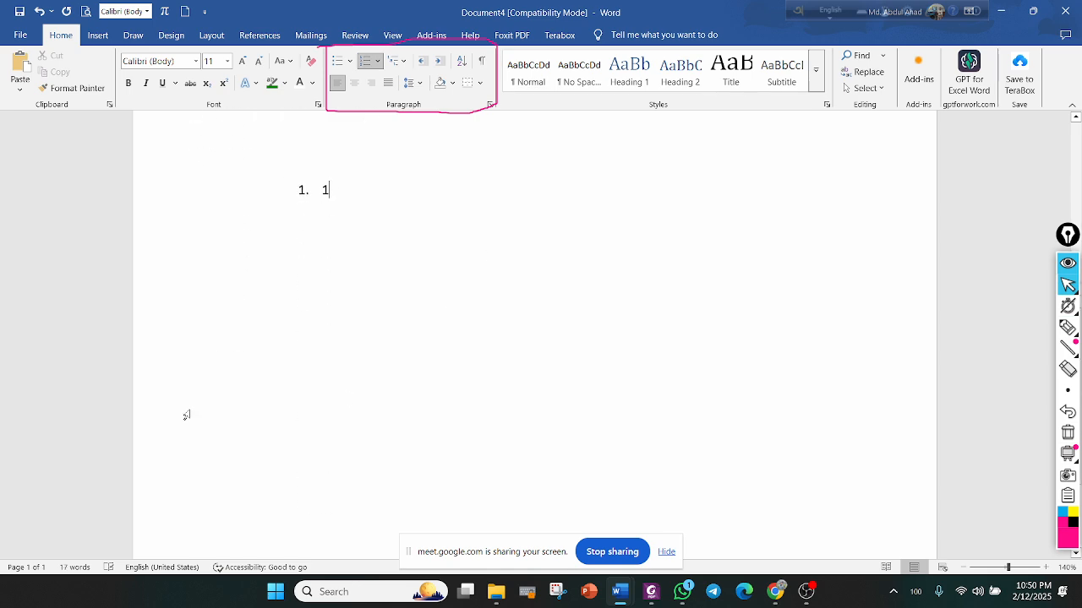
key("Return")
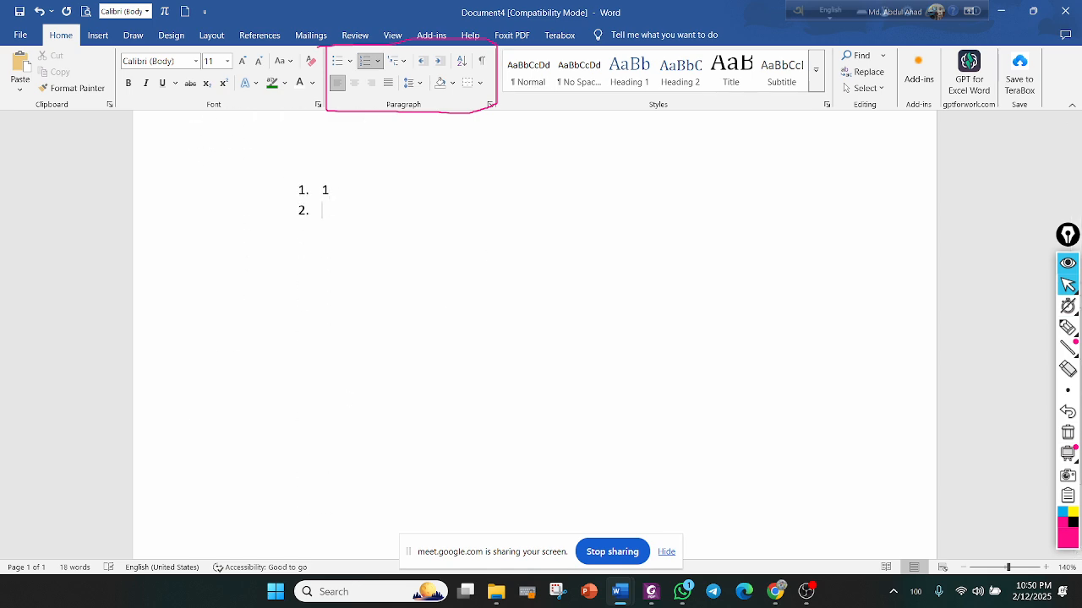
scroll(278, 234, "up", 3)
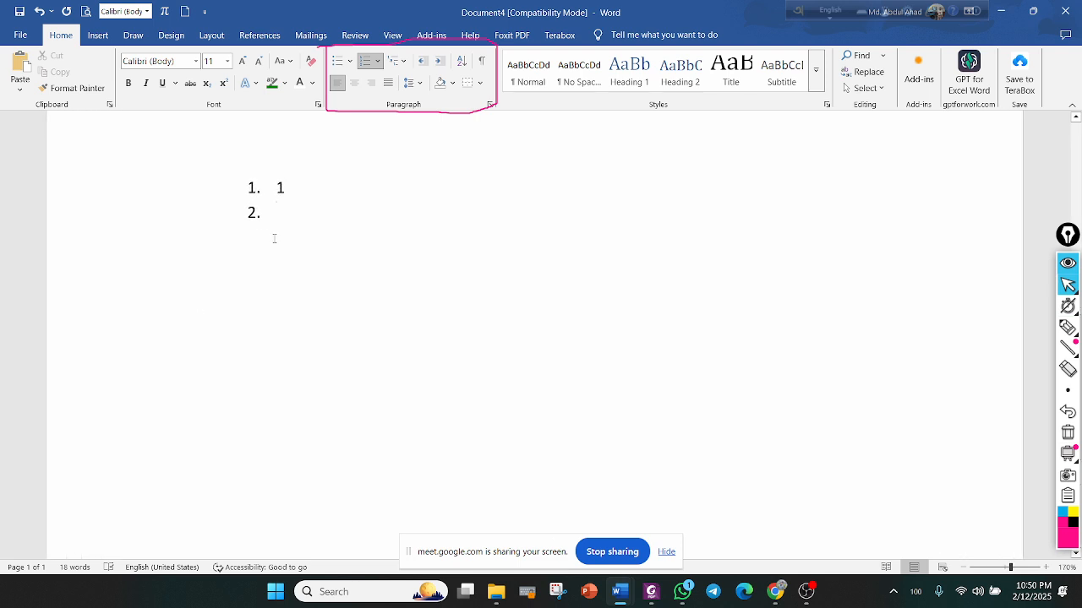
View the multilevel list library without choosing a list and delete everything in the document
left_click(406, 62)
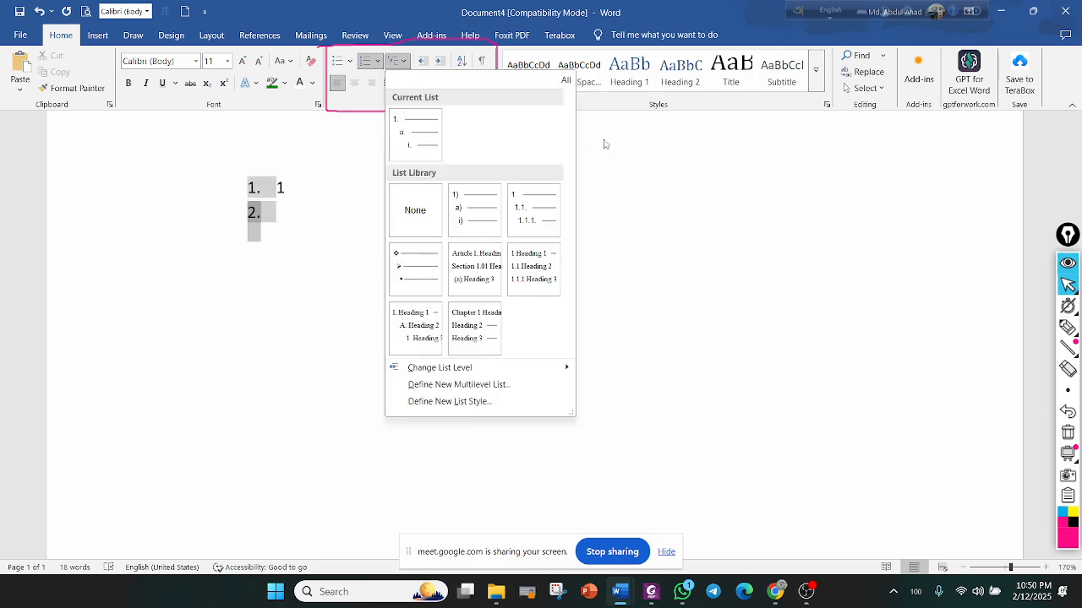
key("Escape")
scroll(315, 222, "up", 5)
scroll(398, 397, "down", 3)
scroll(398, 397, "up", 3)
left_click_drag(219, 269, 260, 565)
scroll(180, 406, "down", 3)
left_click(177, 400)
scroll(145, 320, "up", 3)
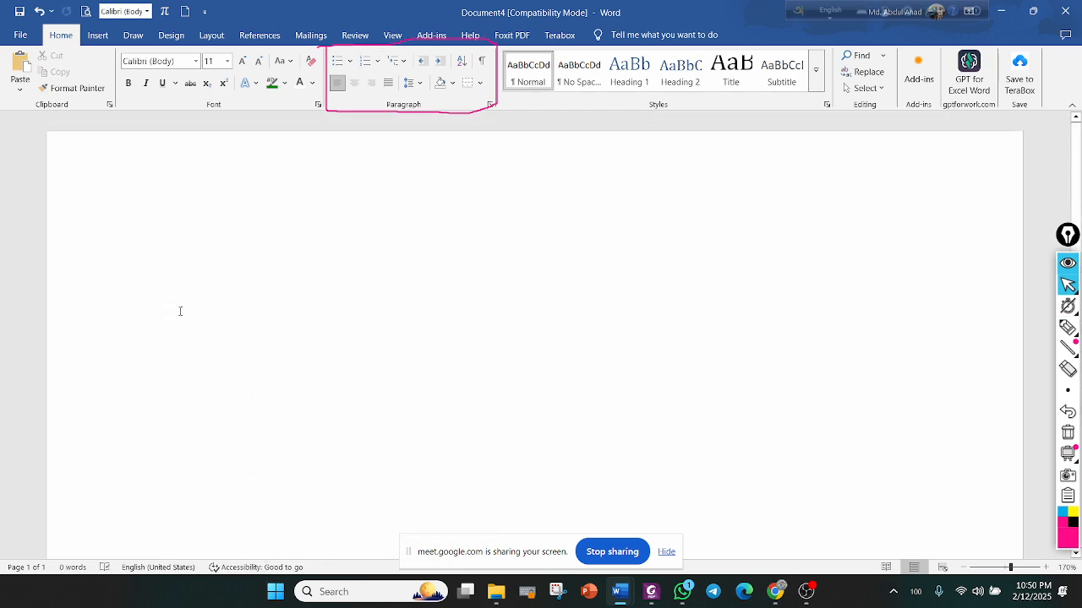
scroll(720, 324, "down", 1)
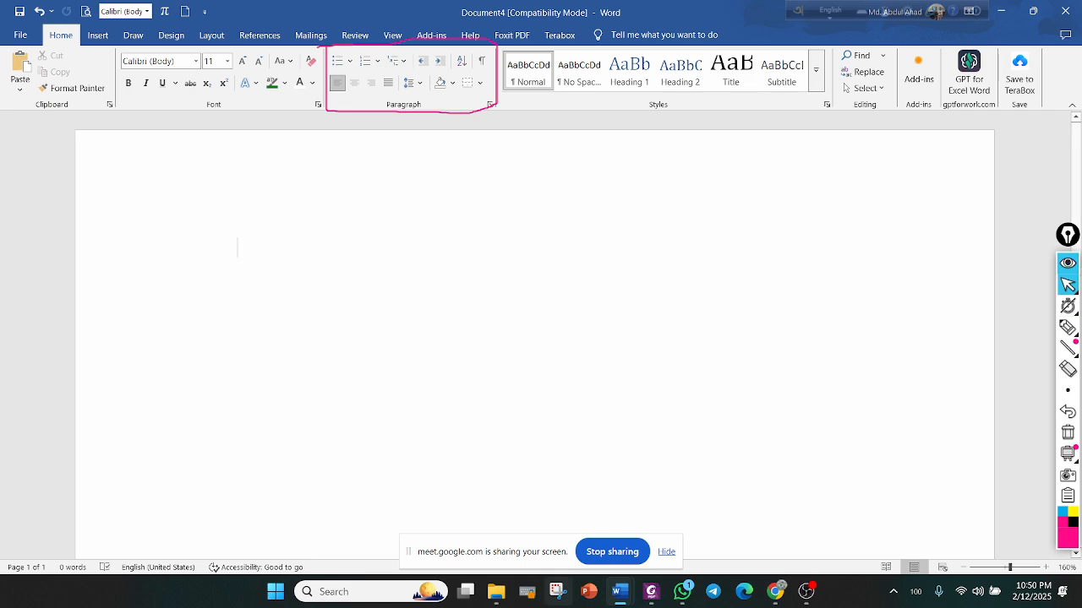
Switch to the Document2 window with the Solver Green paragraph and place the cursor on the empty line below the text
left_click(619, 592)
left_click(305, 517)
scroll(387, 445, "down", 5)
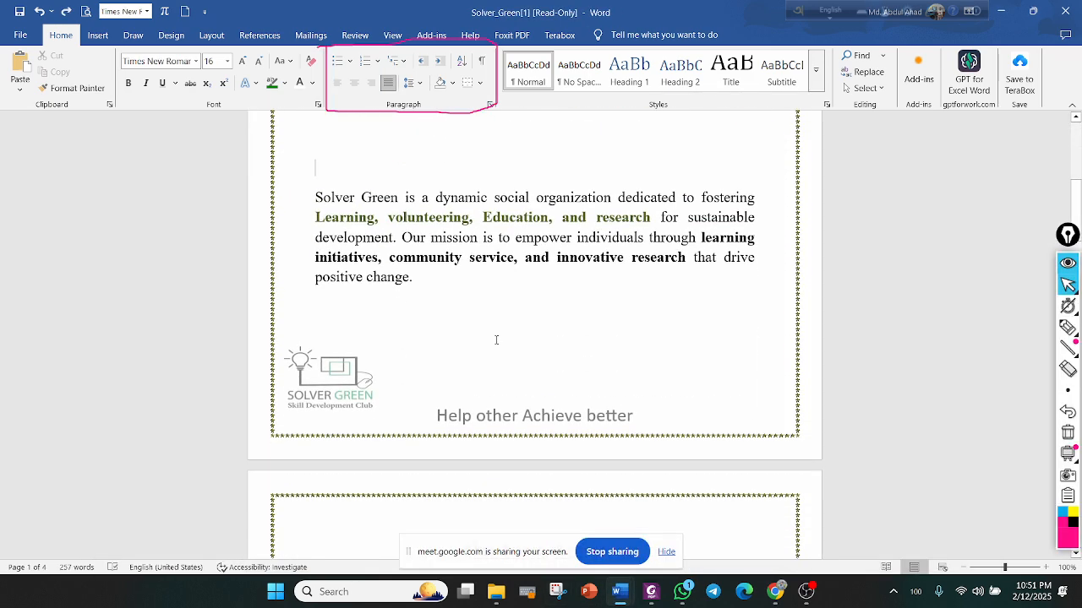
left_click(619, 591)
left_click(771, 528)
left_click(611, 528)
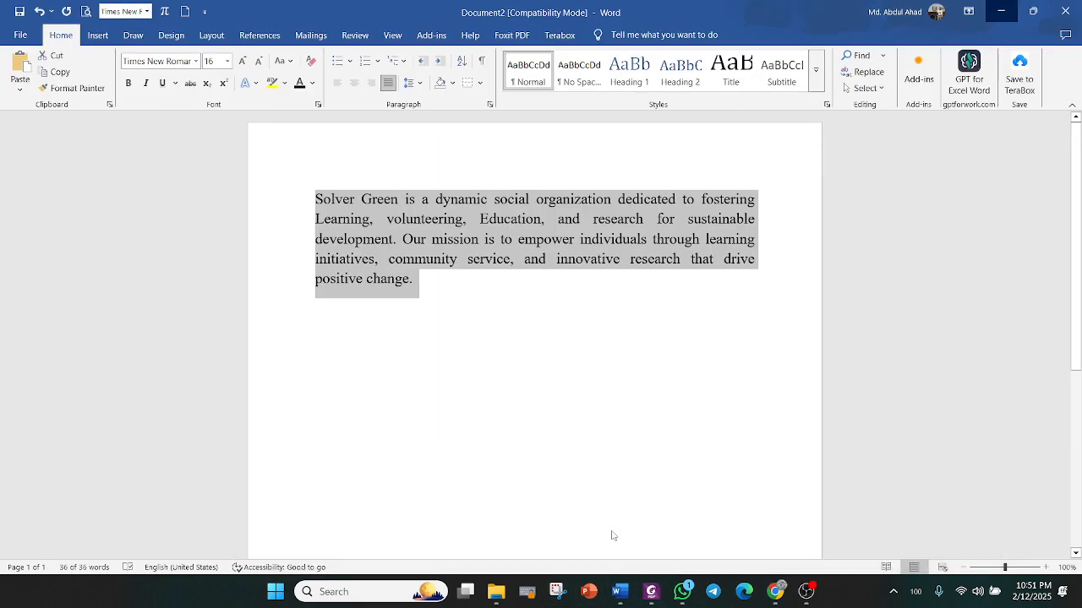
left_click(611, 379)
scroll(519, 275, "up", 2)
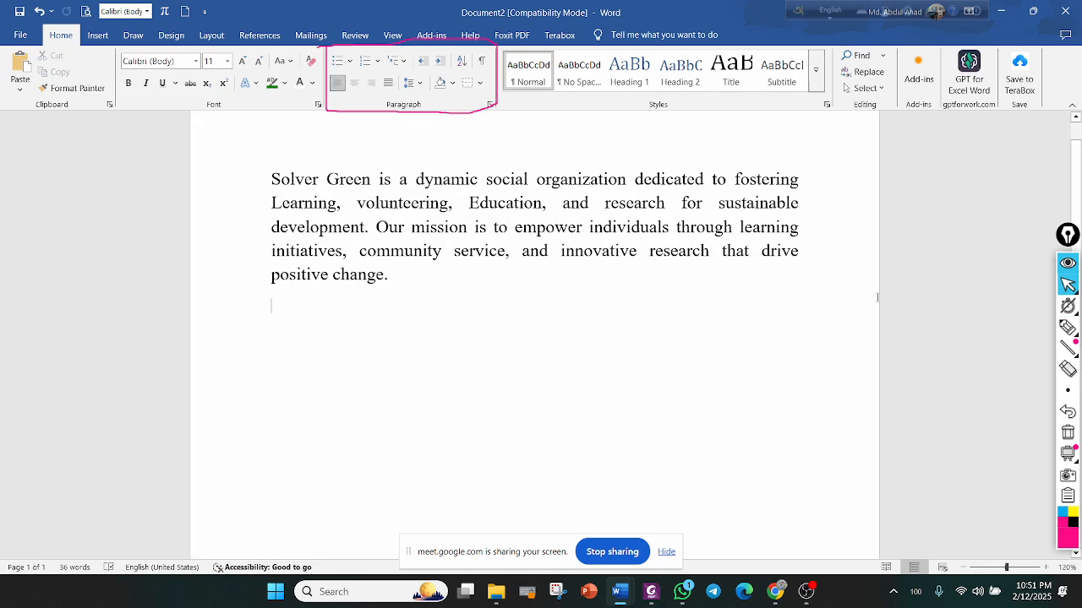
Mark both side edges of the Solver Green paragraph with the pink annotation pen and circle the alignment commands
mouse_move(1067, 349)
left_click(1067, 327)
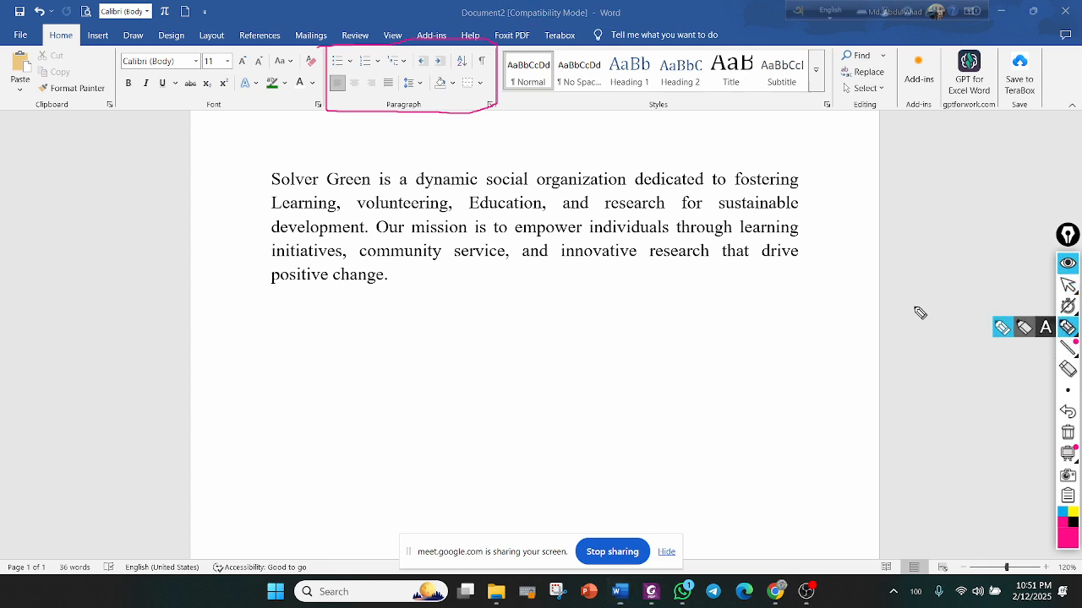
left_click_drag(799, 171, 799, 267)
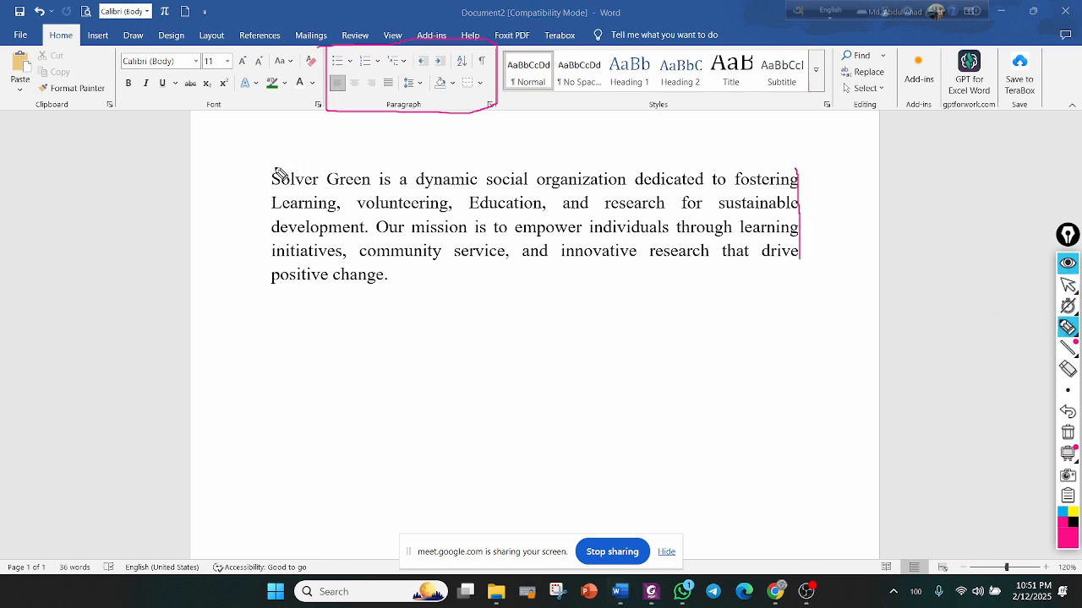
left_click_drag(269, 167, 265, 284)
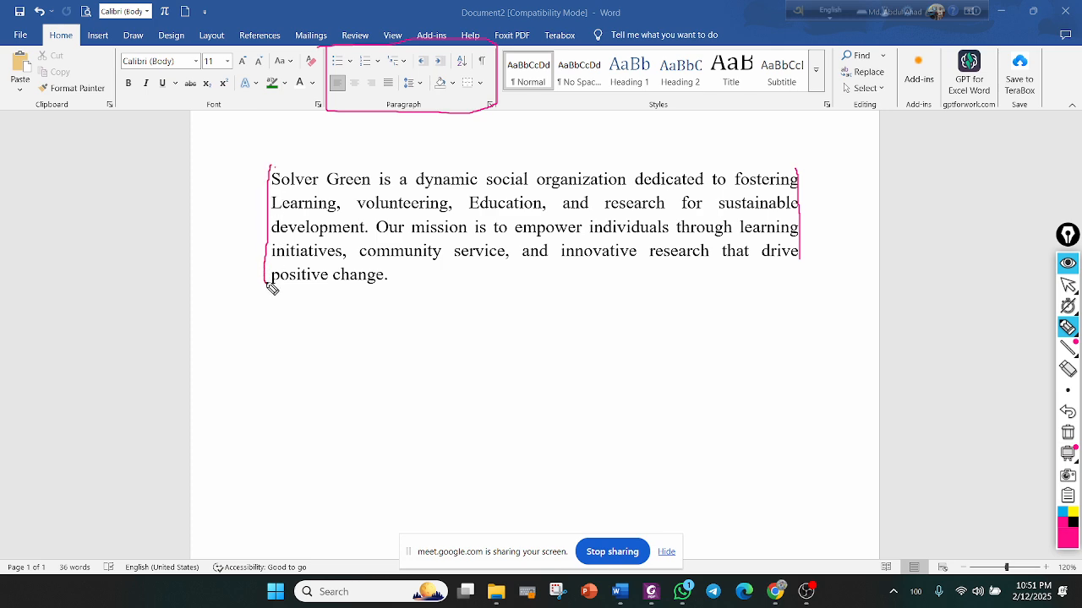
left_click_drag(273, 181, 241, 182)
left_click_drag(800, 204, 831, 217)
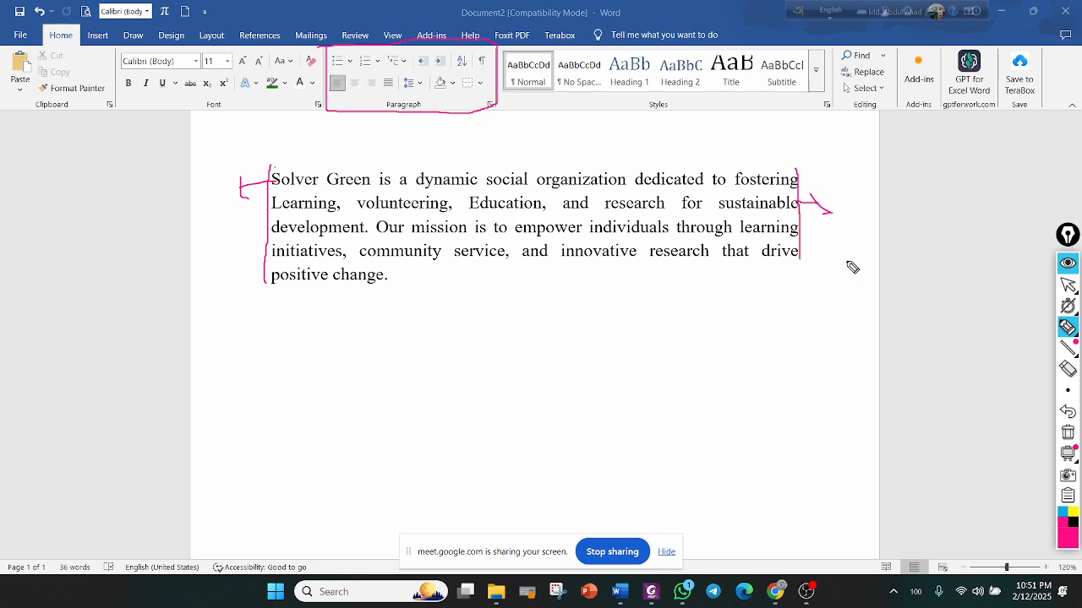
mouse_move(409, 72)
left_mouse_down()
mouse_move(326, 72)
mouse_move(333, 103)
mouse_move(379, 106)
mouse_move(398, 81)
mouse_move(387, 74)
left_mouse_up()
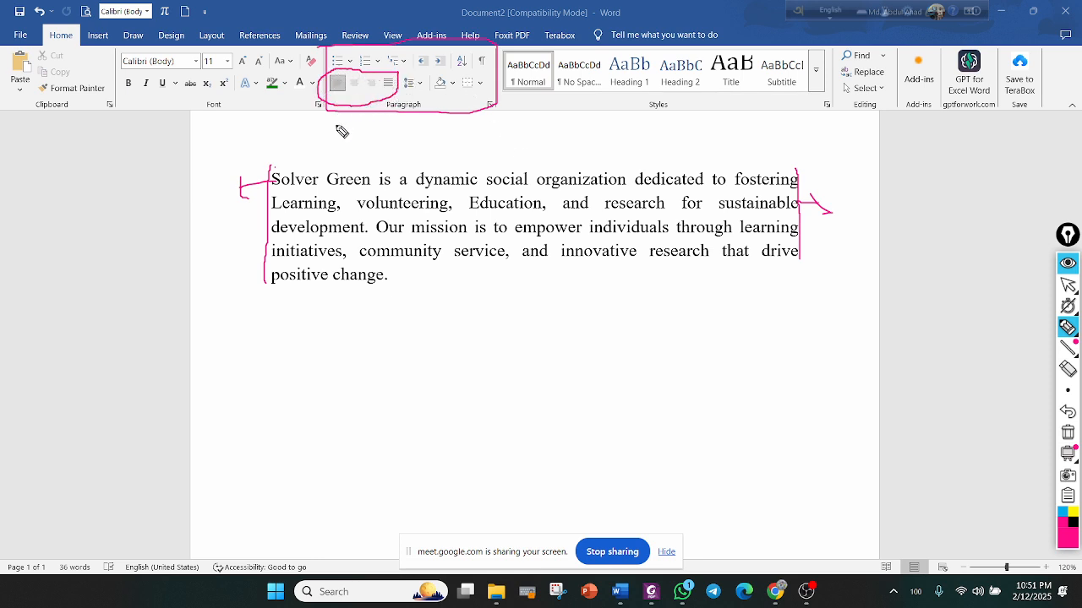
Erase the pink annotations from the screen and switch back to the normal pointer
left_click(1066, 370)
mouse_move(336, 83)
left_mouse_down()
mouse_move(299, 125)
mouse_move(277, 239)
mouse_move(244, 205)
mouse_move(833, 198)
left_mouse_up()
mouse_move(1069, 311)
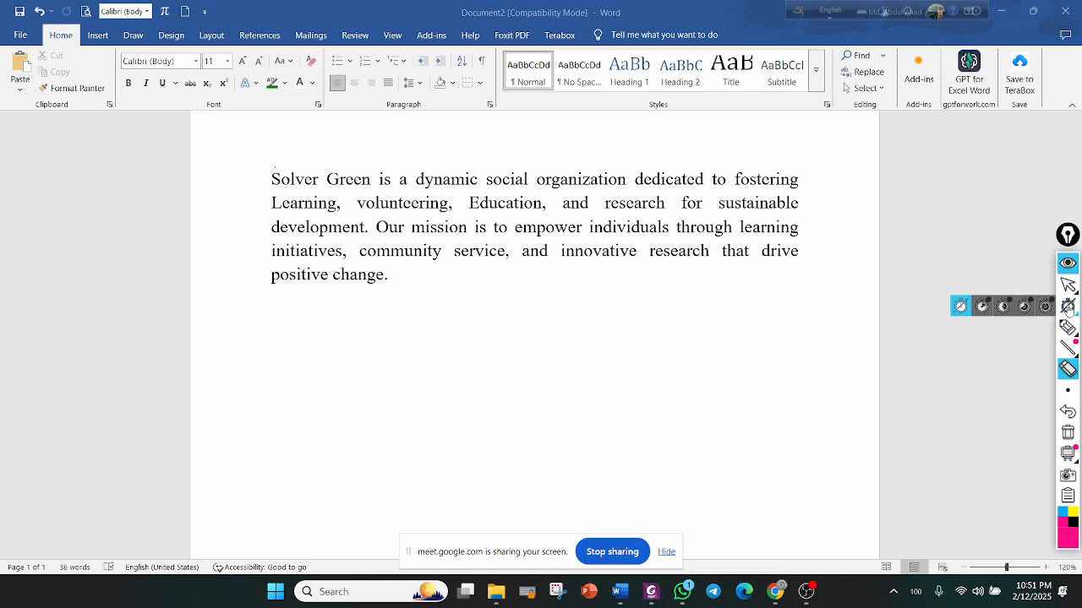
left_click(1067, 285)
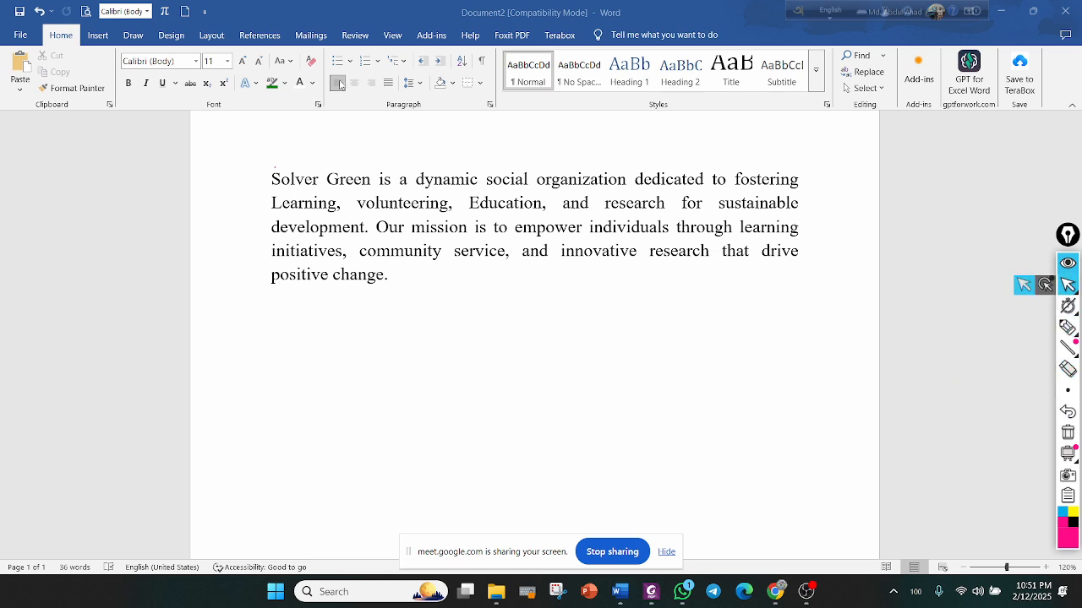
Centre the empty line below the text and left-align the whole Solver Green paragraph
left_click(355, 83)
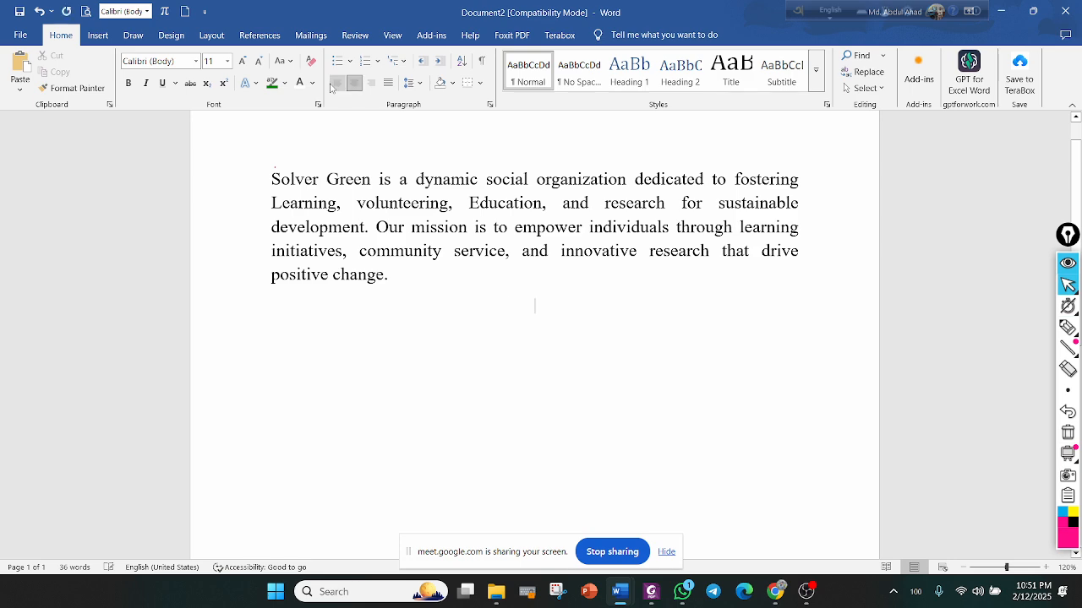
left_click_drag(258, 182, 376, 287)
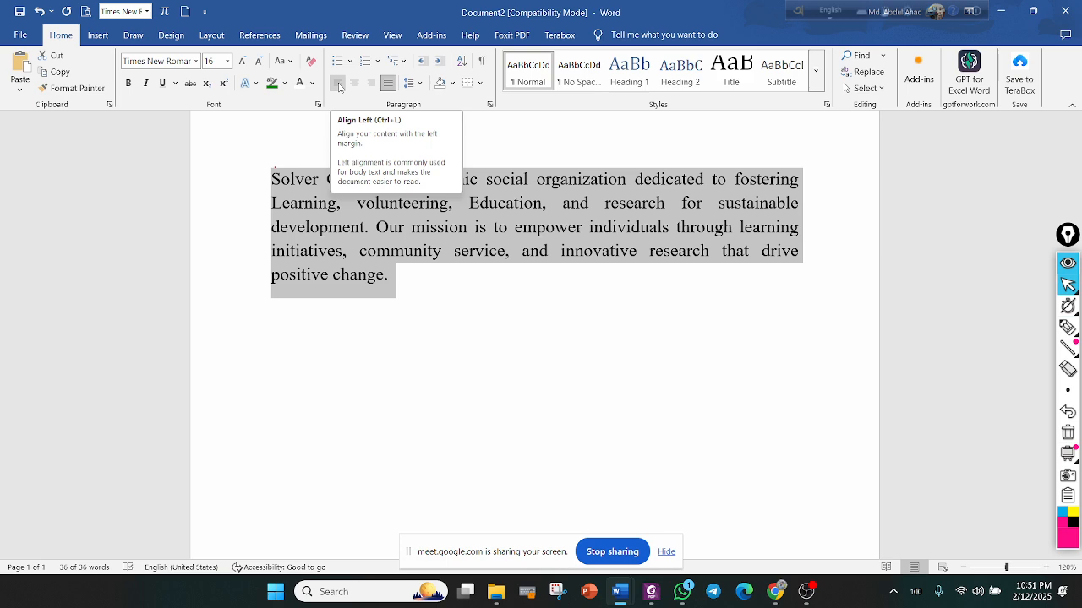
left_click(337, 83)
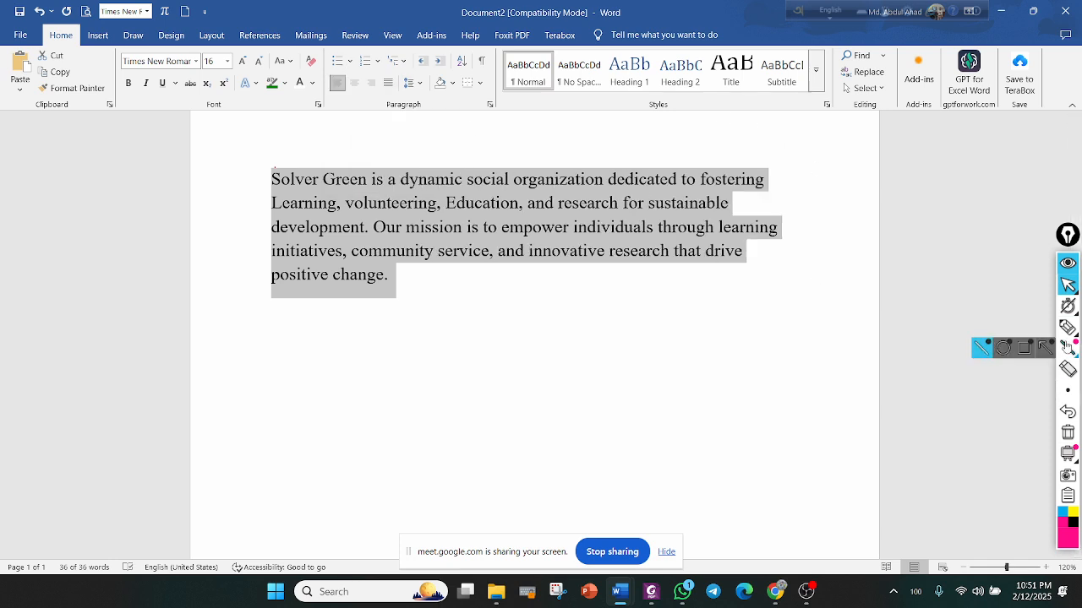
Draw pink vertical annotation lines along both sides of the left-aligned Solver Green paragraph
left_click(1067, 328)
left_click_drag(805, 173, 804, 281)
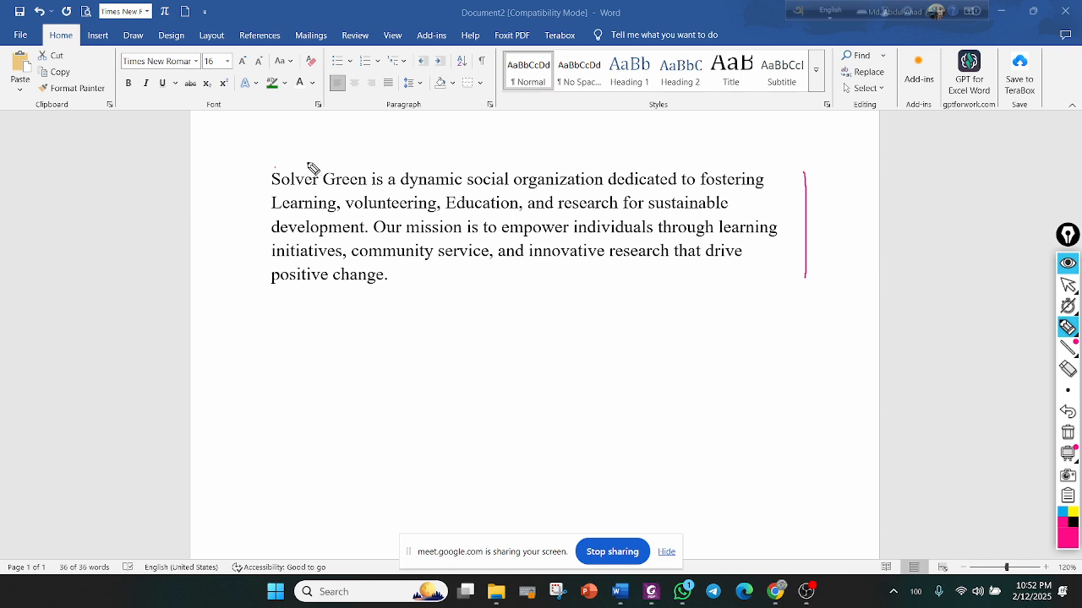
left_click_drag(271, 167, 269, 276)
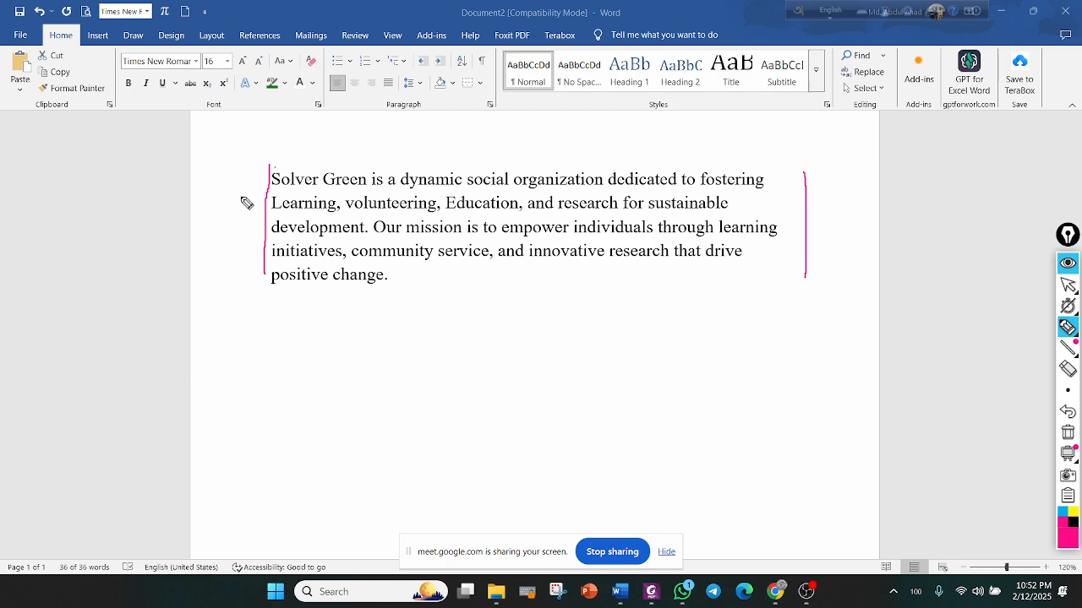
Return from the annotation pen to the normal pointer and right-align the whole Solver Green paragraph
mouse_move(1070, 329)
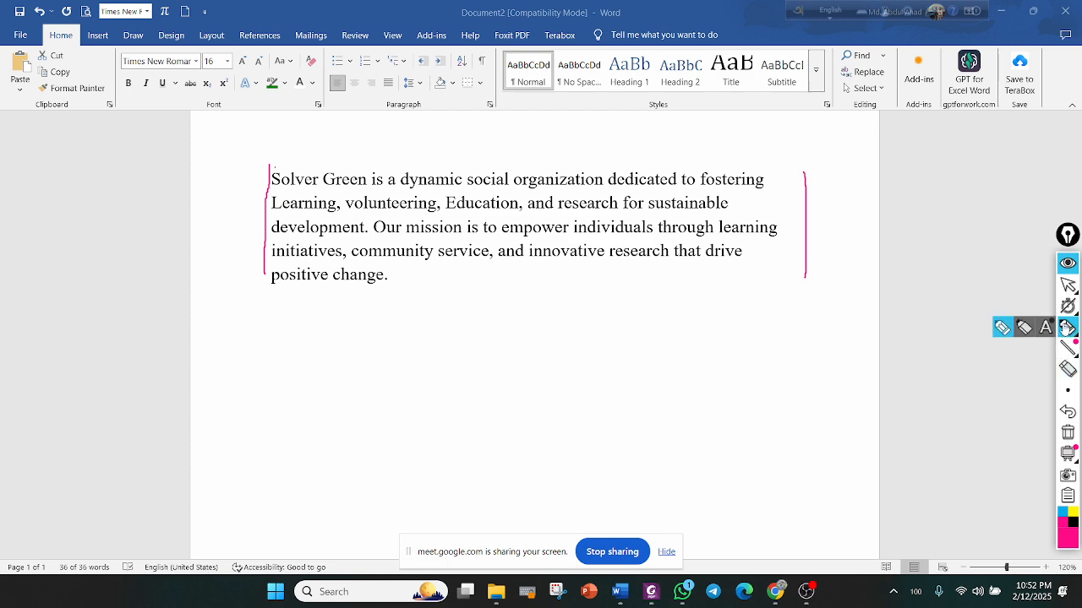
left_click(1067, 288)
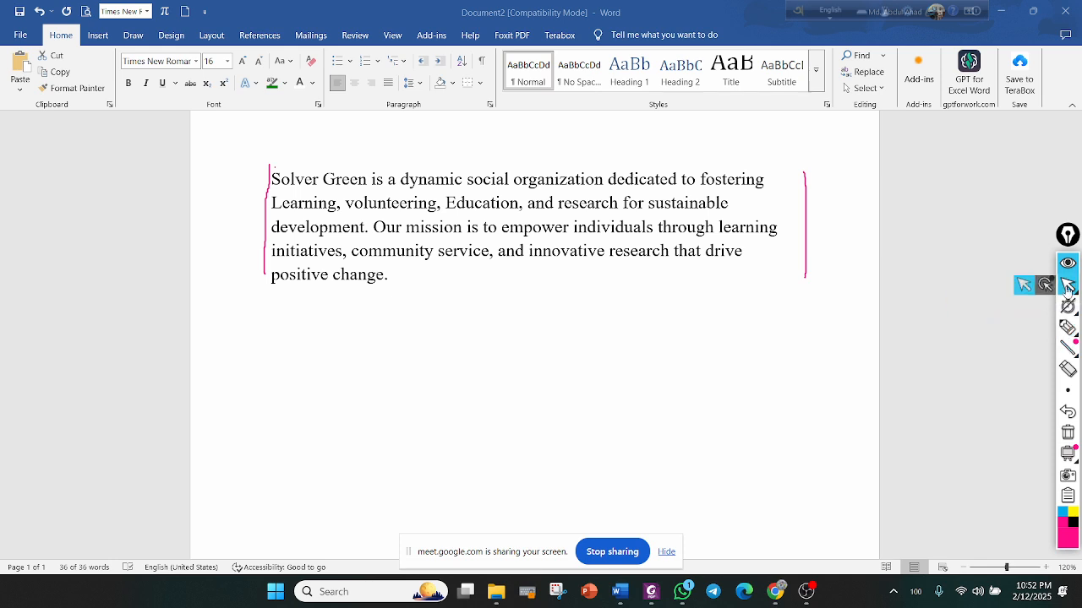
triple_click(271, 180)
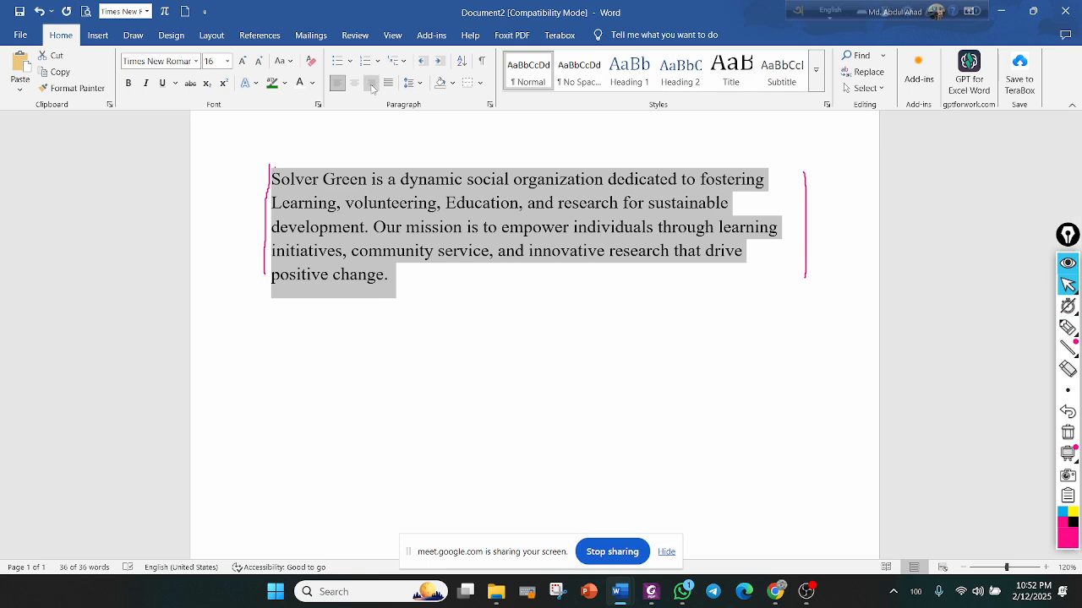
left_click(372, 84)
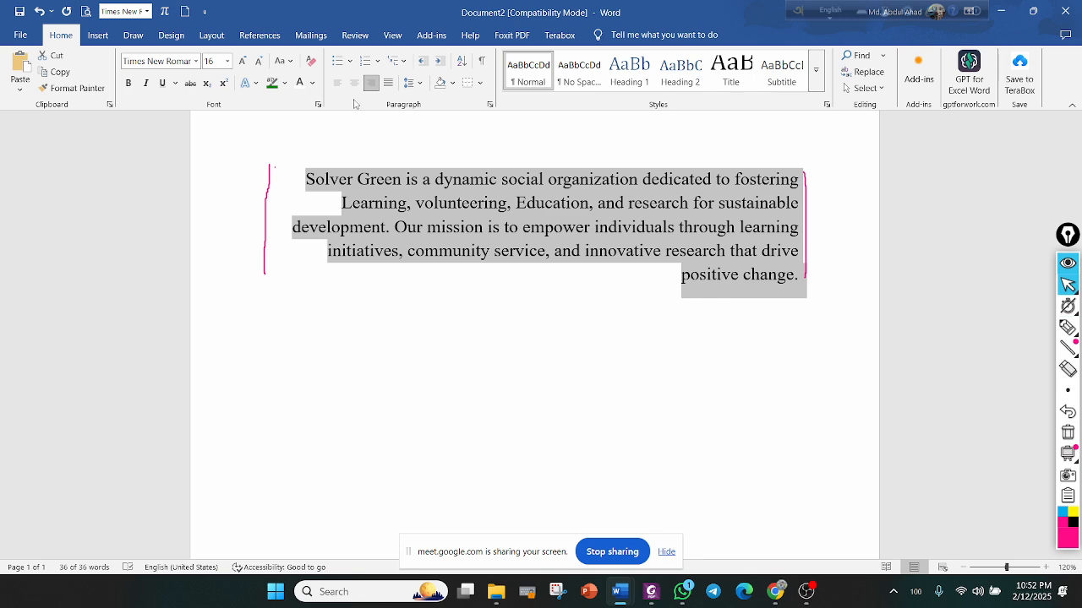
scroll(476, 447, "up", 1)
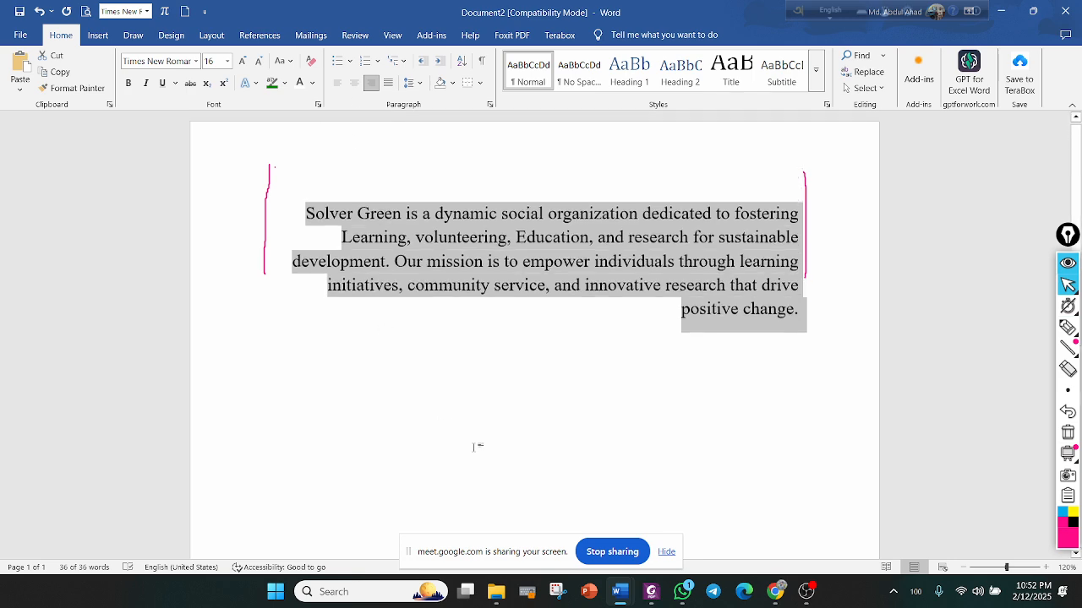
scroll(485, 338, "down", 4)
scroll(483, 335, "up", 3)
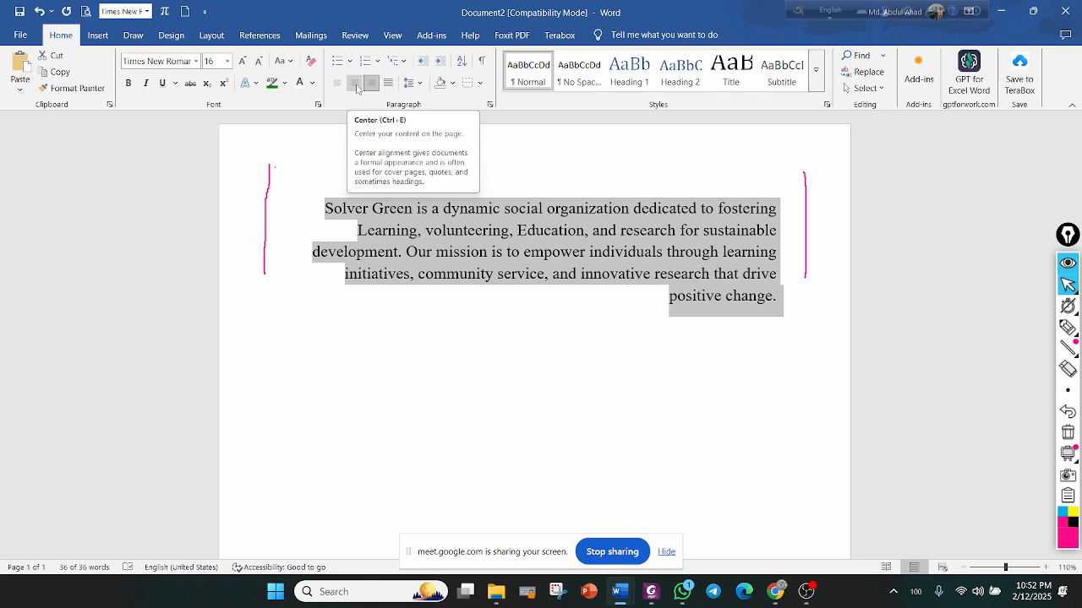
Centre the selected Solver Green paragraph, and finish by justifying it between the margins
left_click(355, 86)
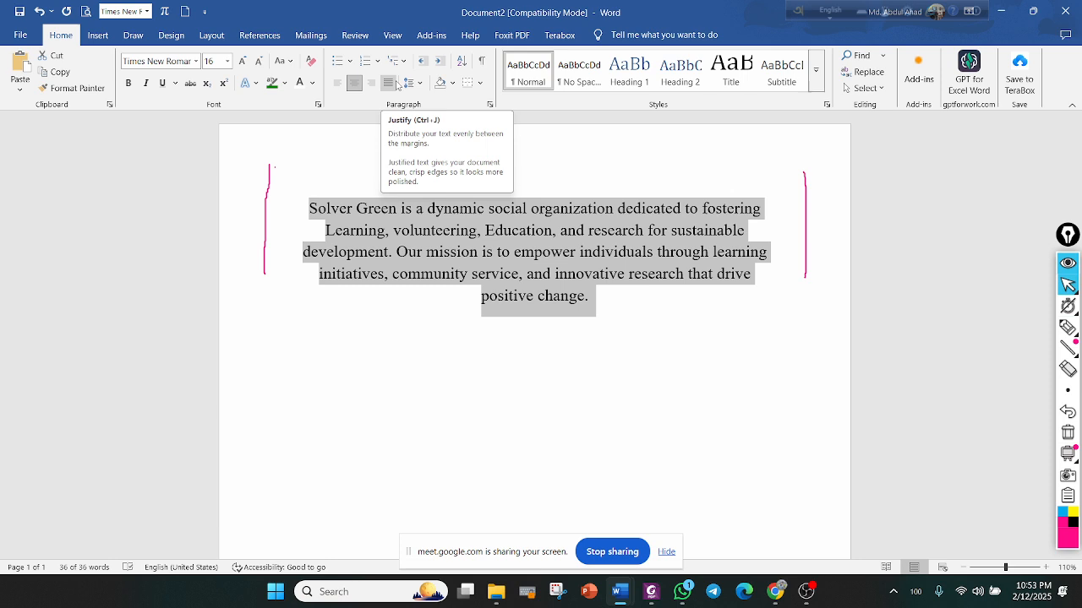
left_click(390, 82)
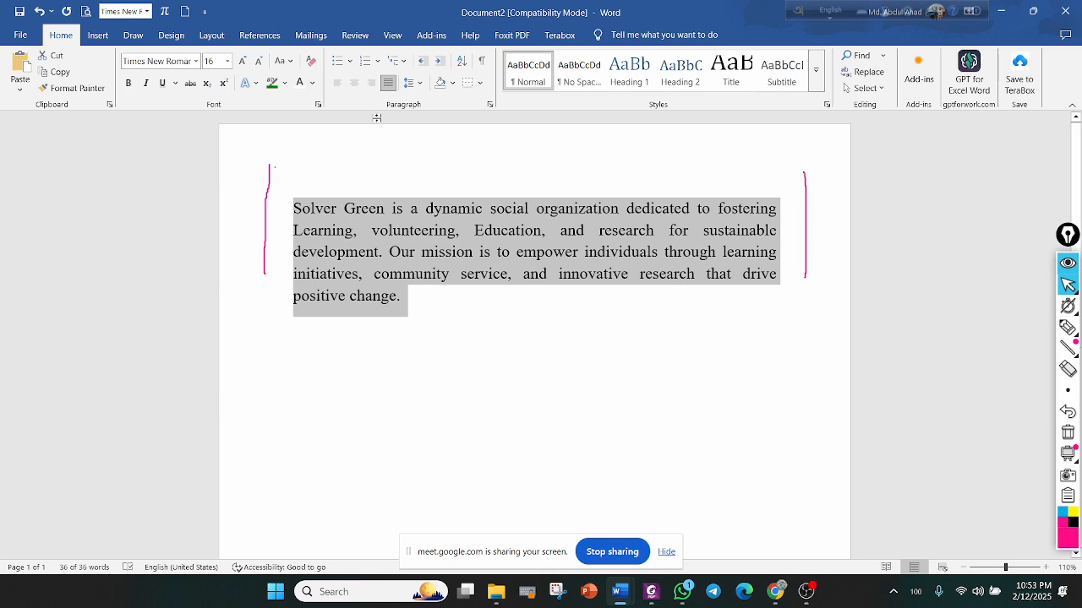
left_click(410, 89)
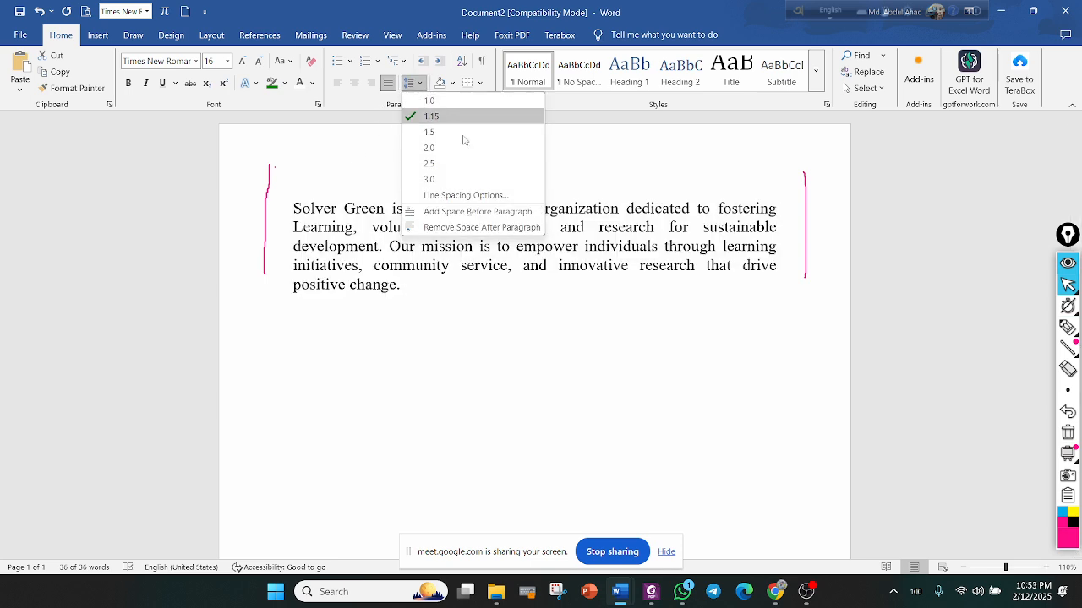
left_click(587, 148)
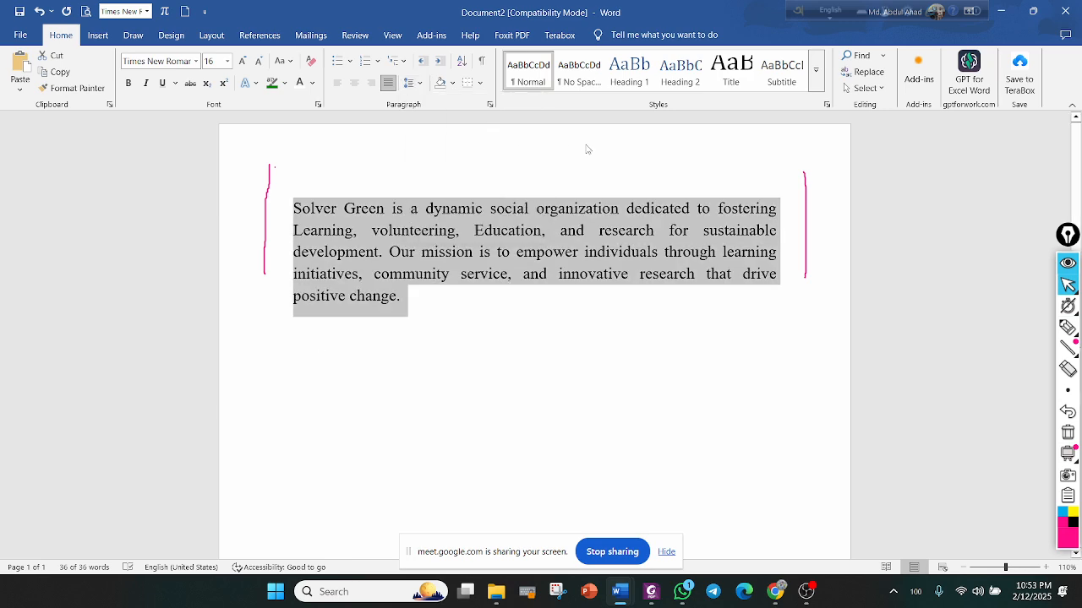
left_click(492, 105)
left_click_drag(602, 96, 729, 91)
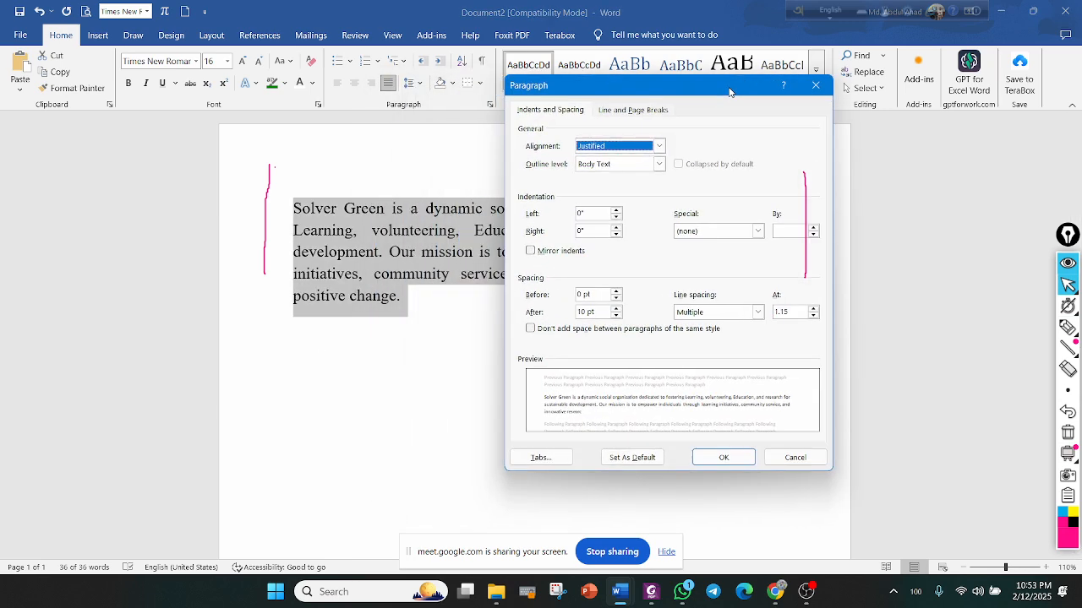
left_click(820, 91)
left_click(141, 326)
left_click(410, 230)
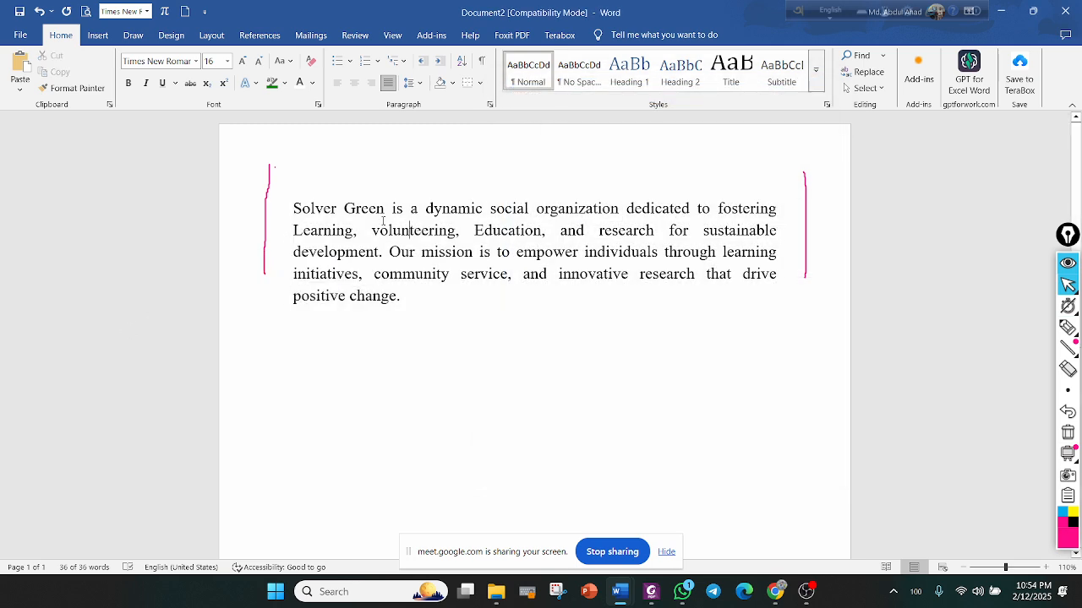
Set the line spacing of the whole Solver Green paragraph to Multiple at 1 in the paragraph settings
left_click_drag(293, 209, 404, 305)
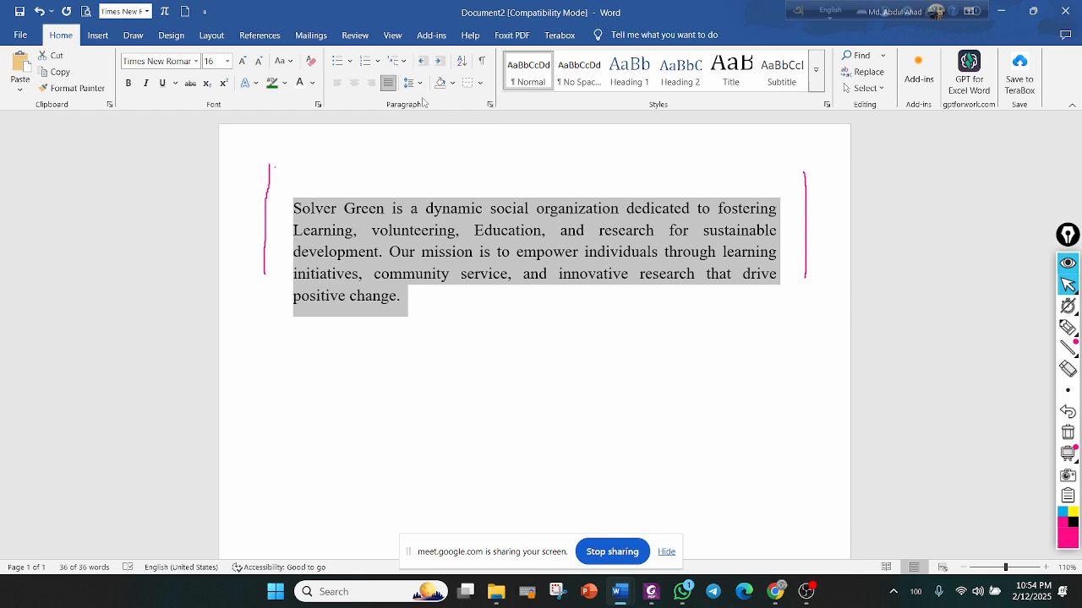
left_click(490, 105)
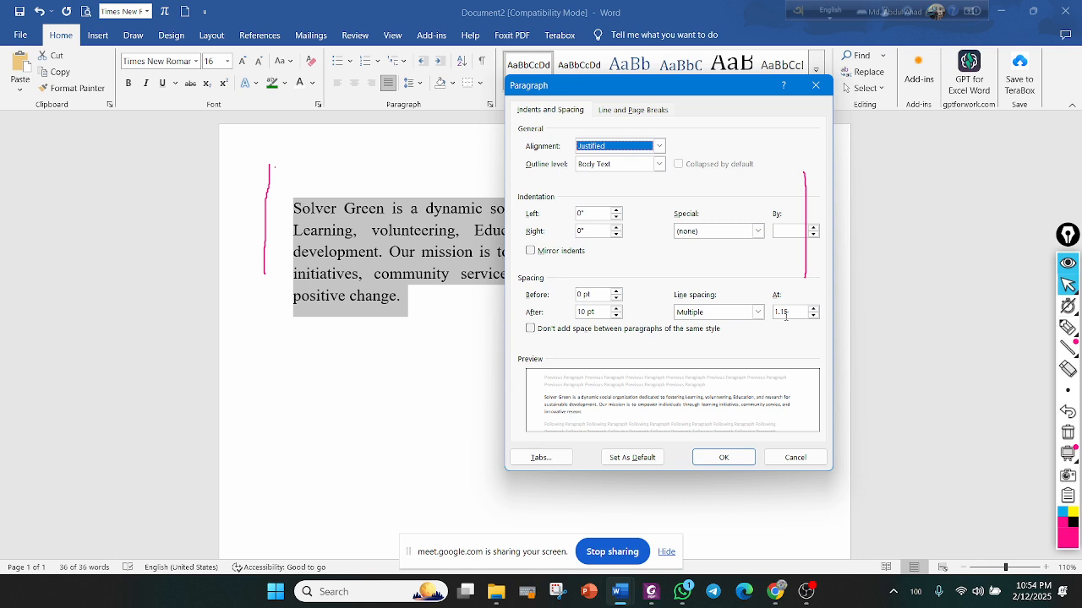
left_click(813, 316)
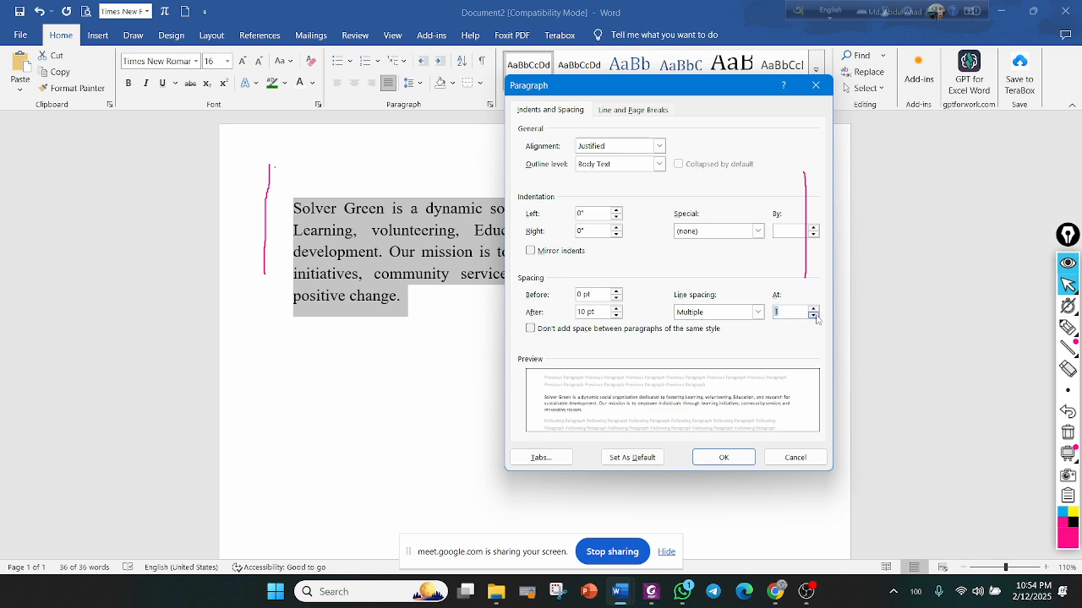
left_click(727, 458)
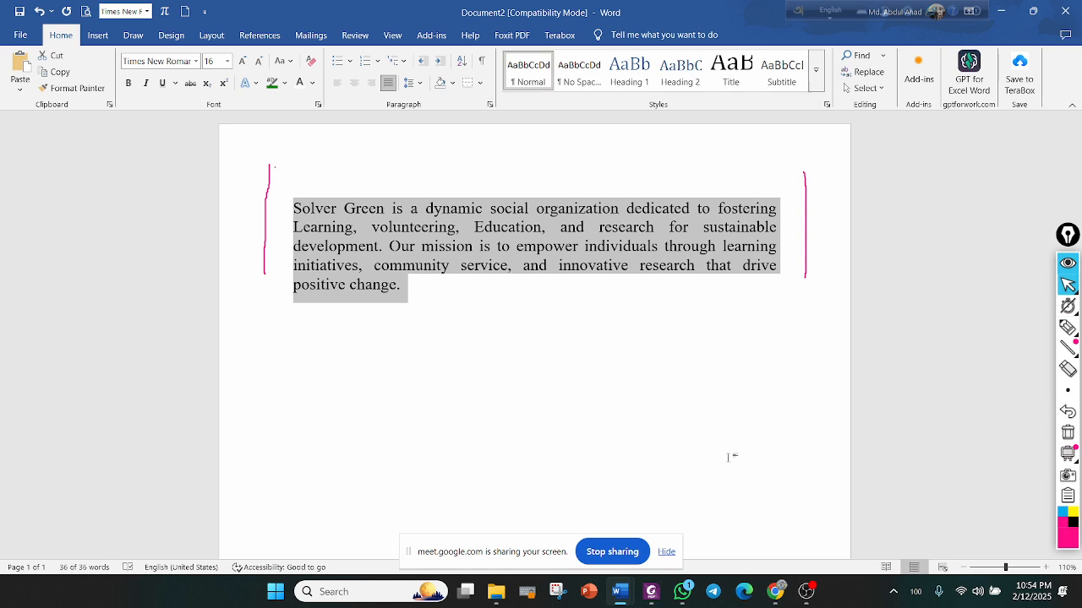
Set the paragraph's spacing after to 0 pt and check the indents and spacing in the Paragraph dialog
left_click(212, 35)
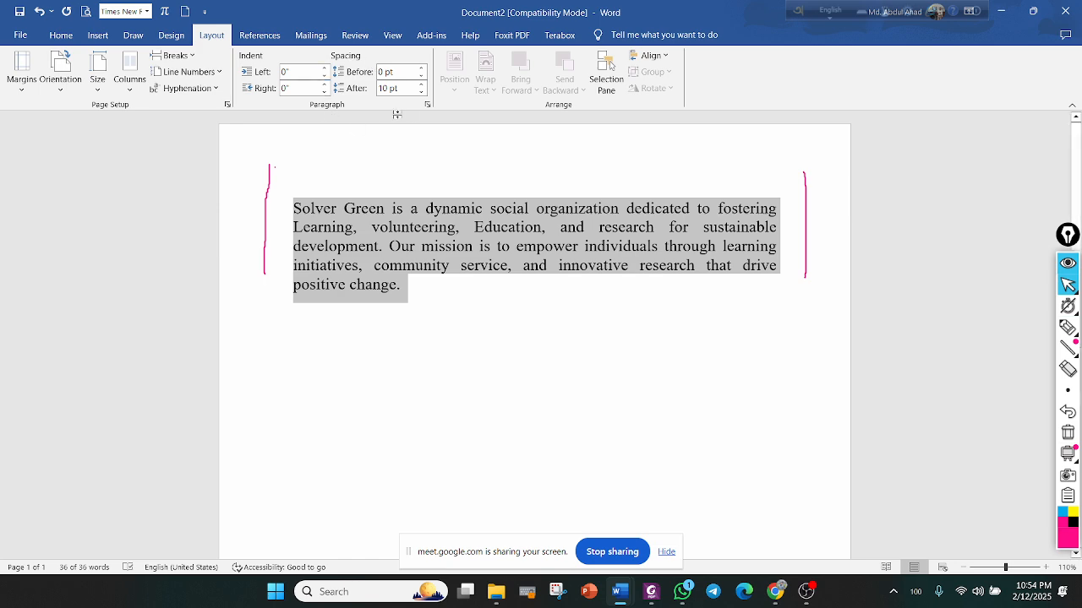
left_click(421, 92)
left_click(422, 92)
left_click(421, 93)
left_click(422, 85)
left_click(426, 104)
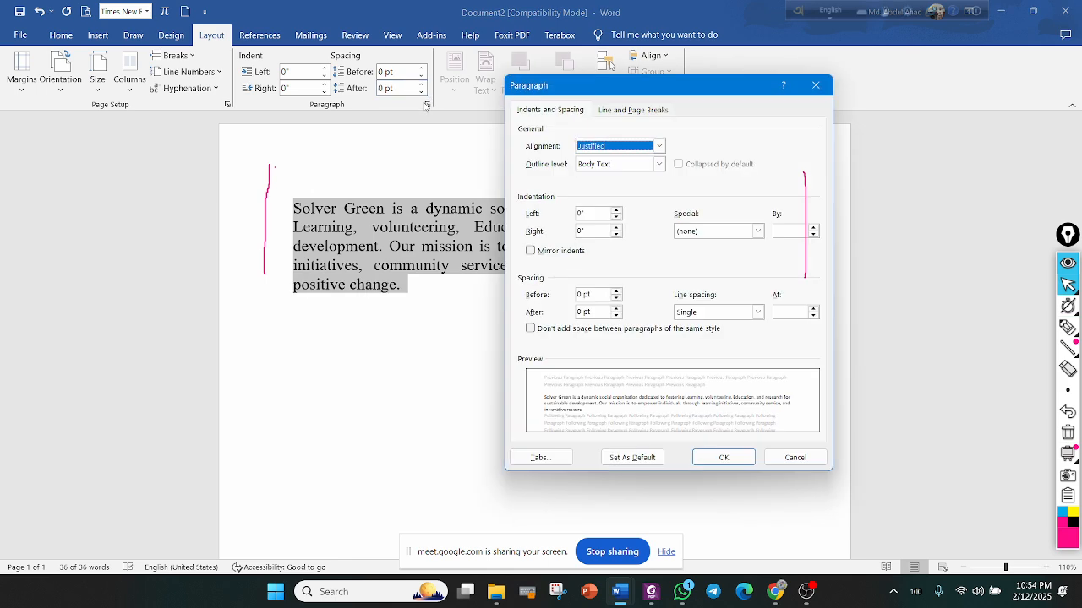
left_click(815, 86)
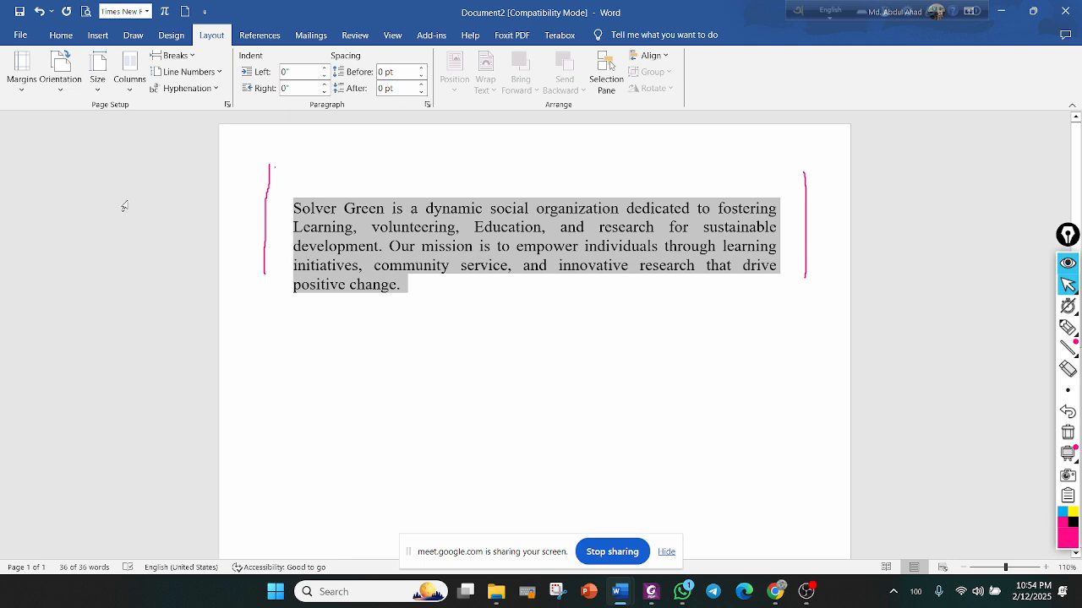
Shade the Solver Green paragraph with the standard Green colour
left_click(61, 36)
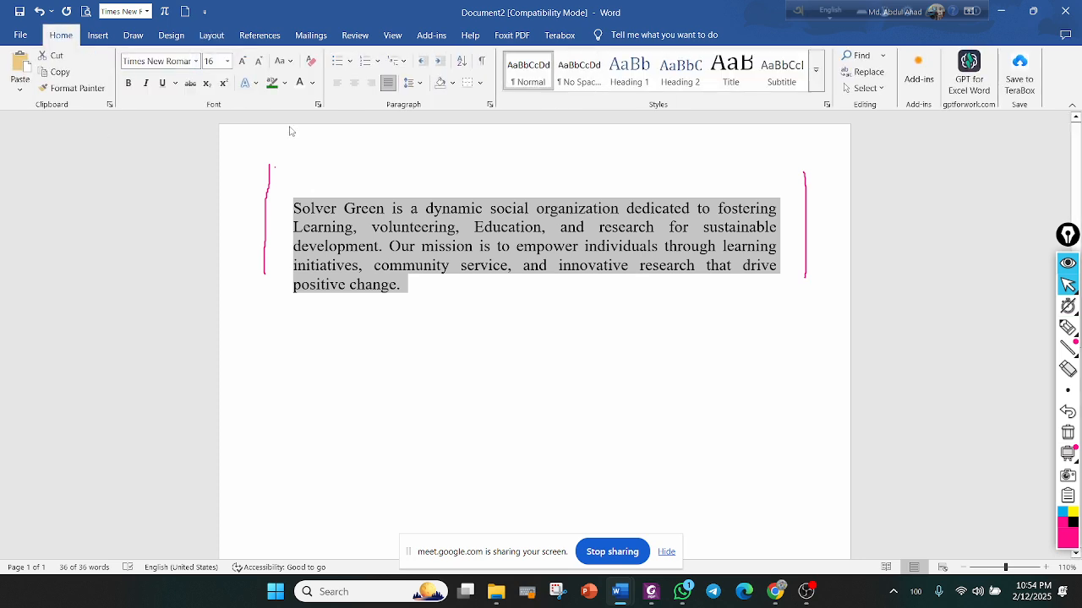
left_click(452, 83)
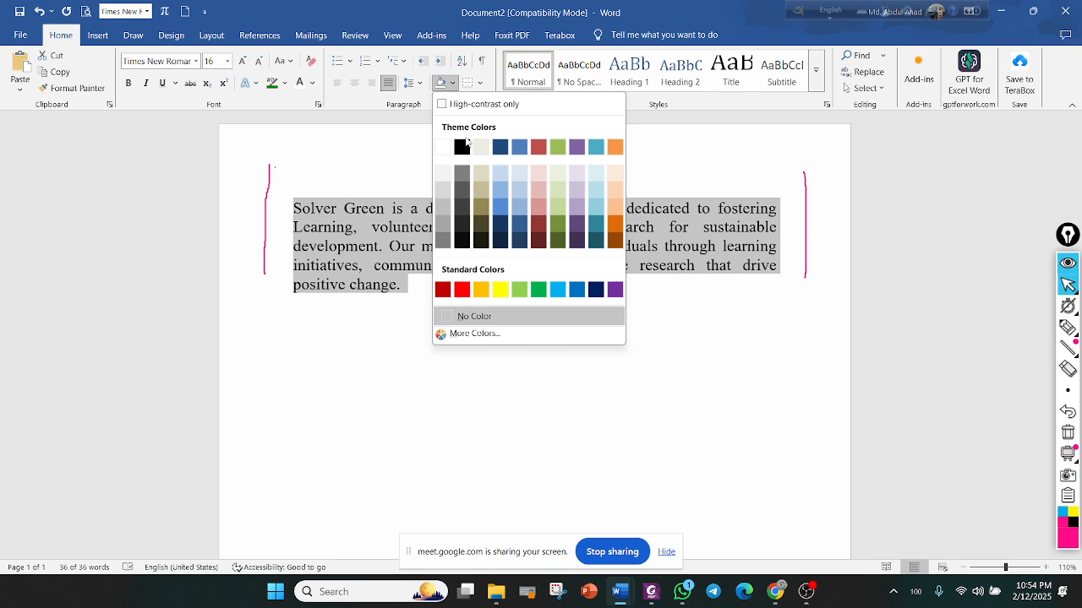
left_click(531, 472)
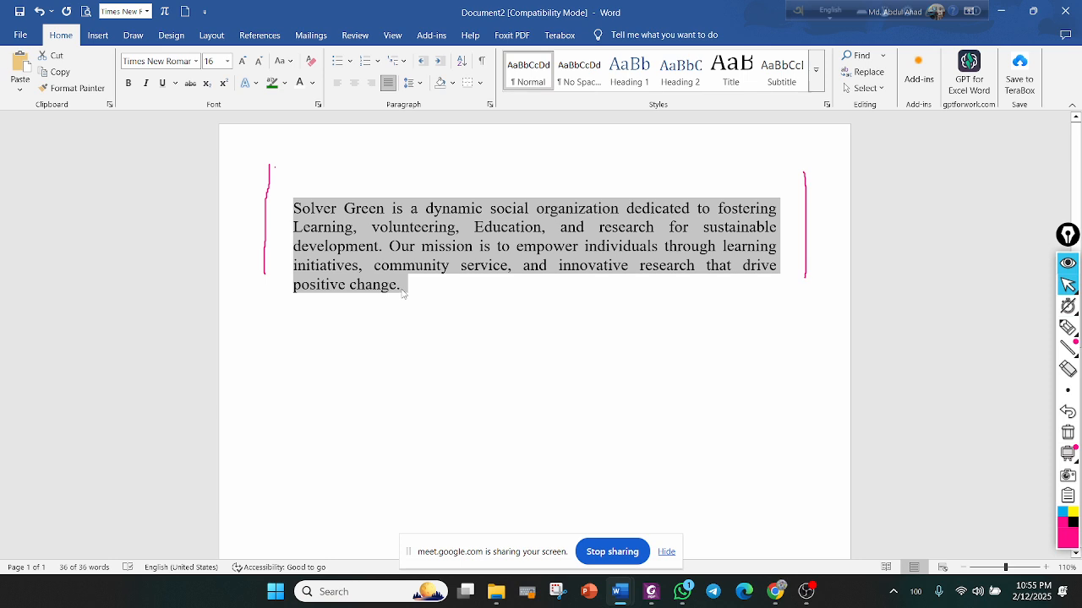
left_click(452, 82)
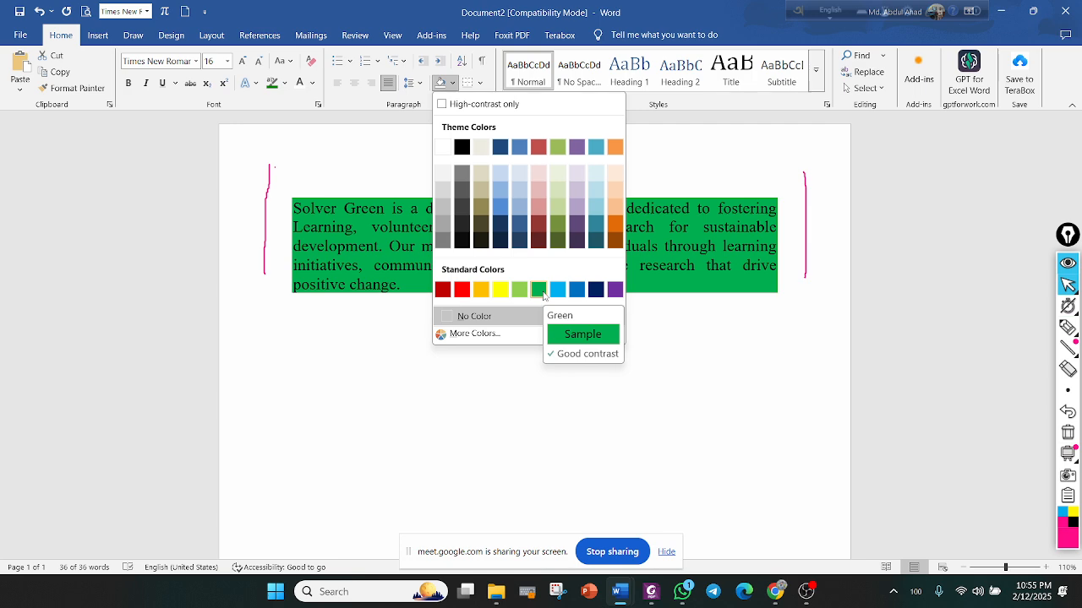
left_click(539, 290)
left_click(543, 296)
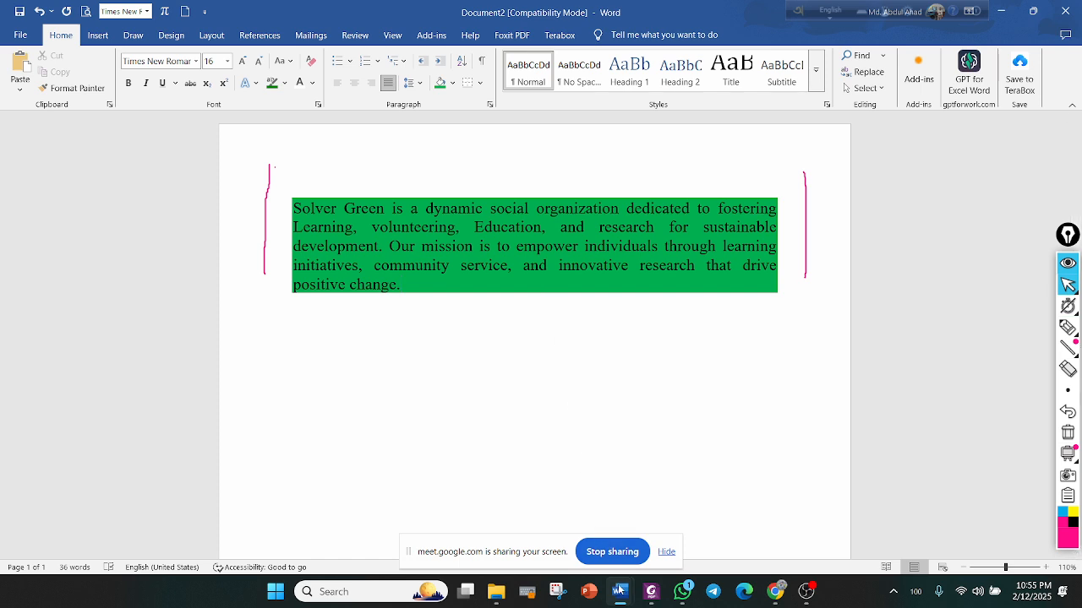
Switch to the Solver_Green[1] document and examine the star page border and layout of its pages
mouse_move(620, 591)
left_click(285, 473)
scroll(287, 482, "up", 10)
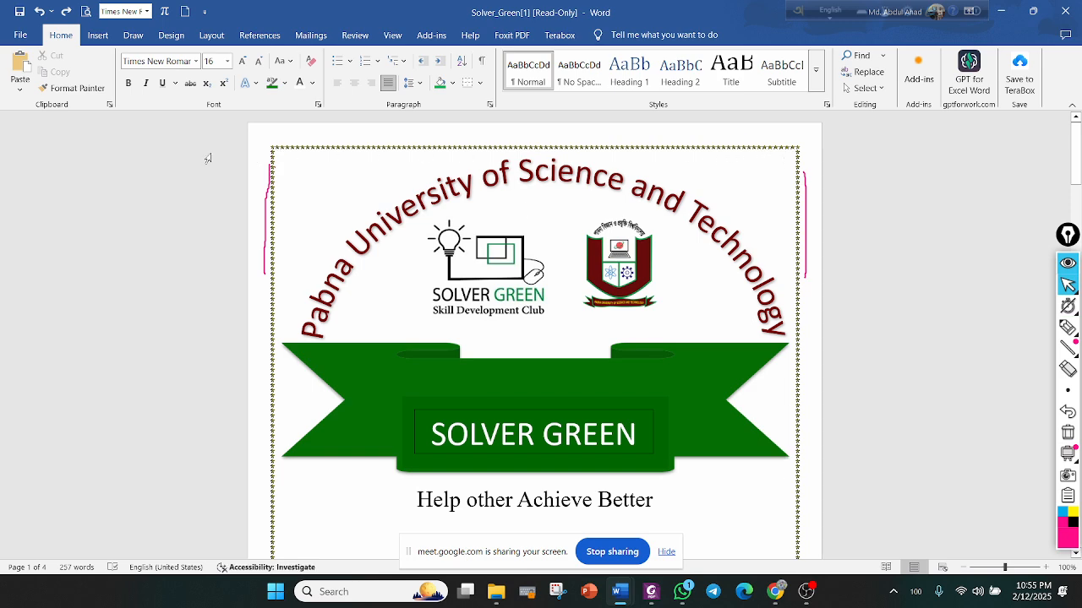
scroll(299, 115, "up", 4, "ctrl")
scroll(298, 115, "up", 9, "ctrl")
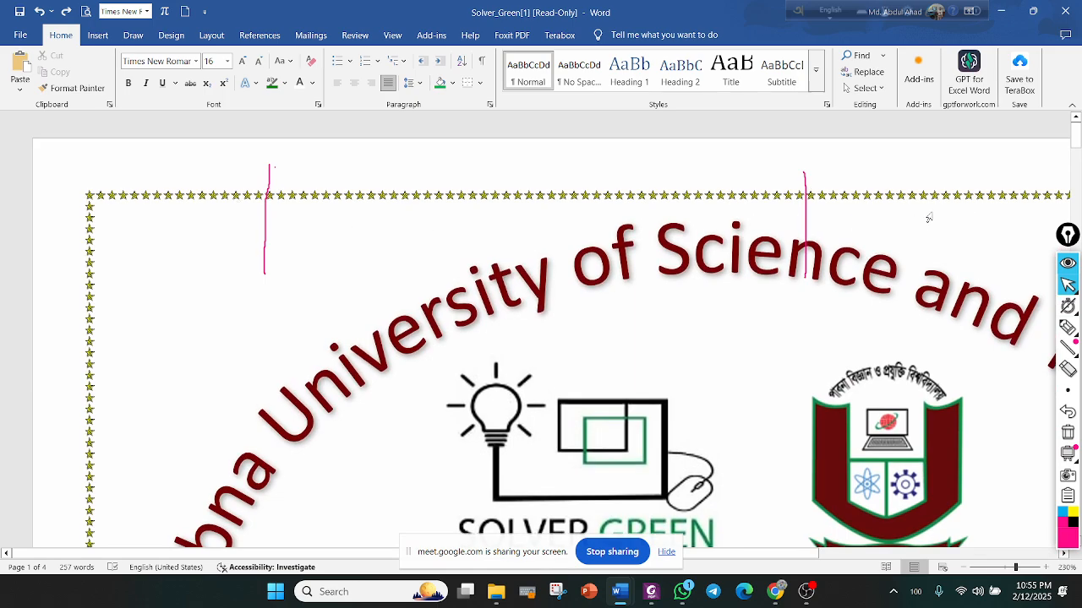
scroll(804, 243, "down", 5, "ctrl")
scroll(797, 253, "down", 11, "ctrl")
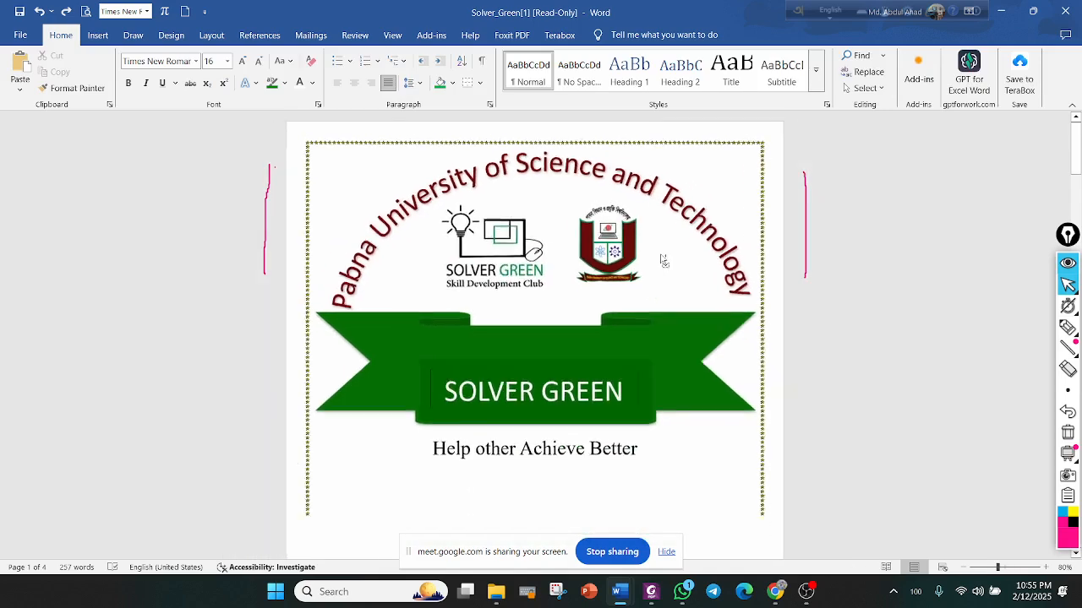
scroll(658, 250, "up", 1, "ctrl")
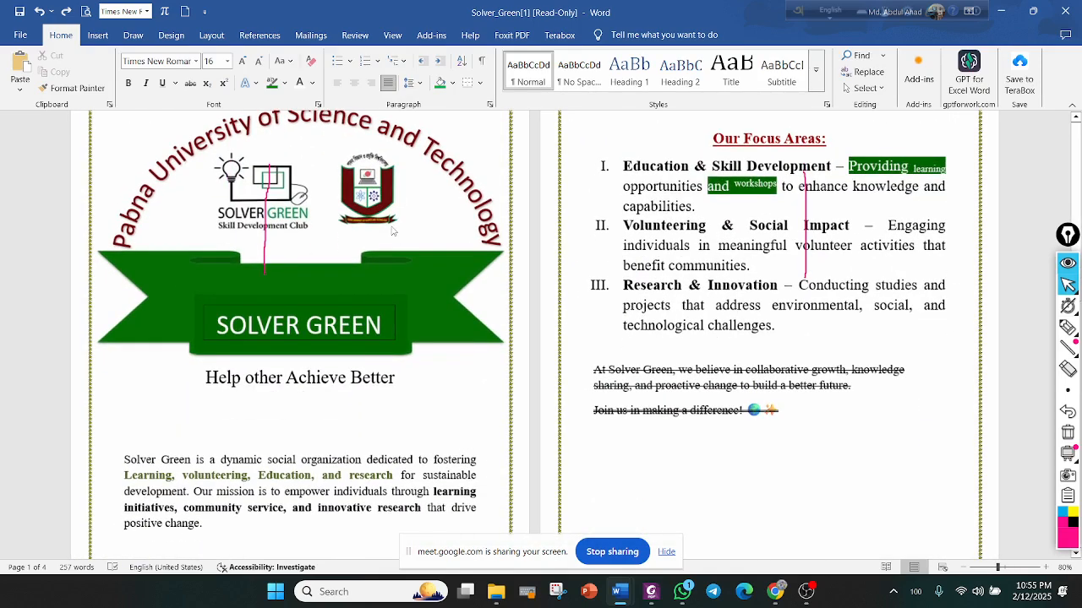
Erase both pink annotation lines from the screen and switch back to the normal pointer
left_click(1069, 368)
left_click(808, 205)
left_click(267, 211)
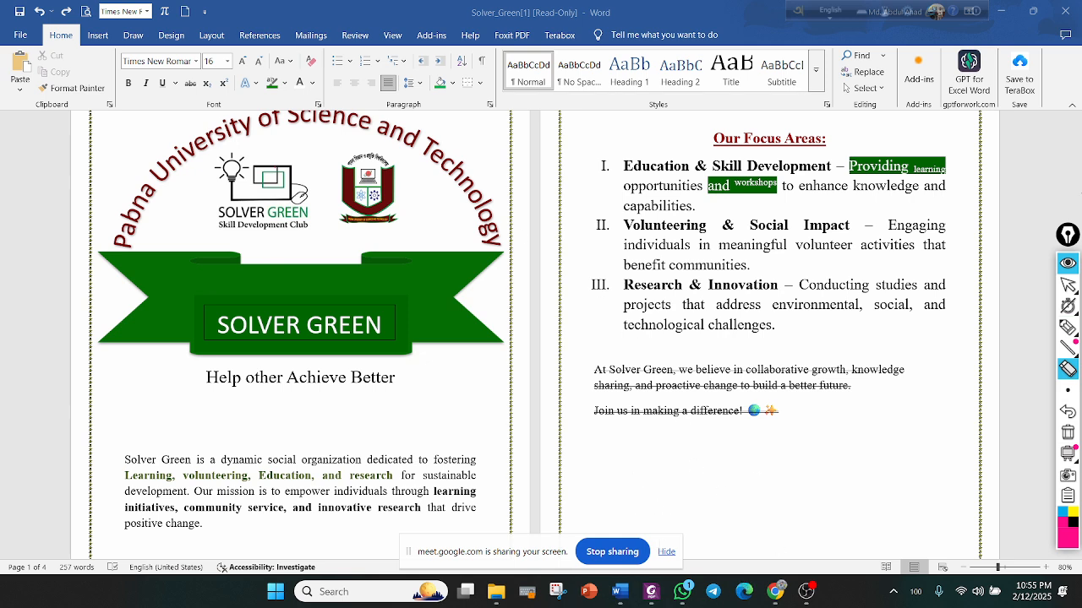
left_click(1068, 285)
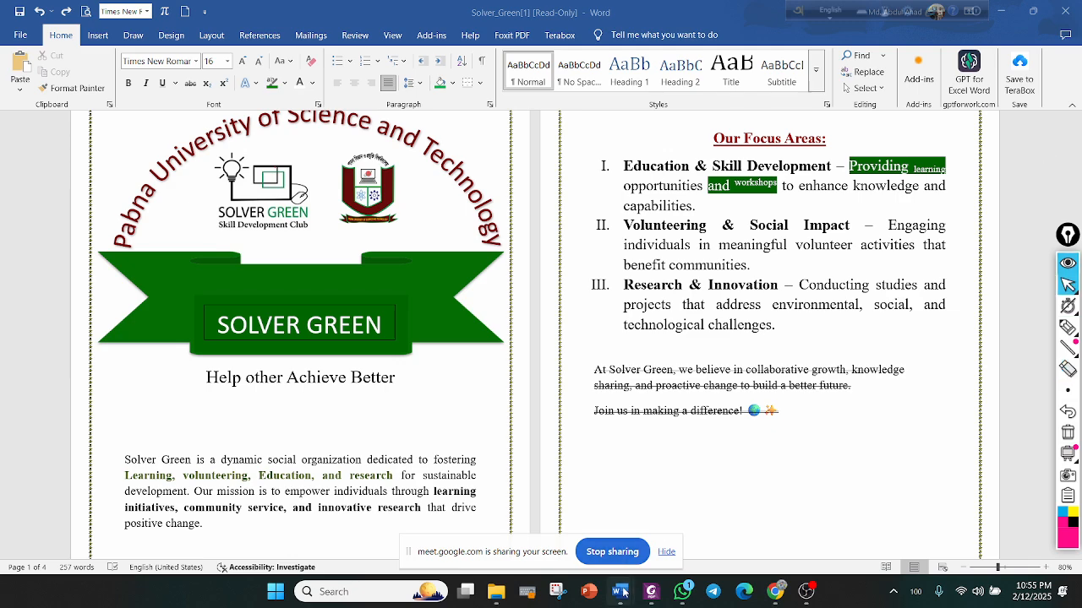
Switch to Document2 and apply ½ pt borders in the Automatic colour to all four sides of the Solver Green paragraph
mouse_move(623, 591)
left_click(596, 536)
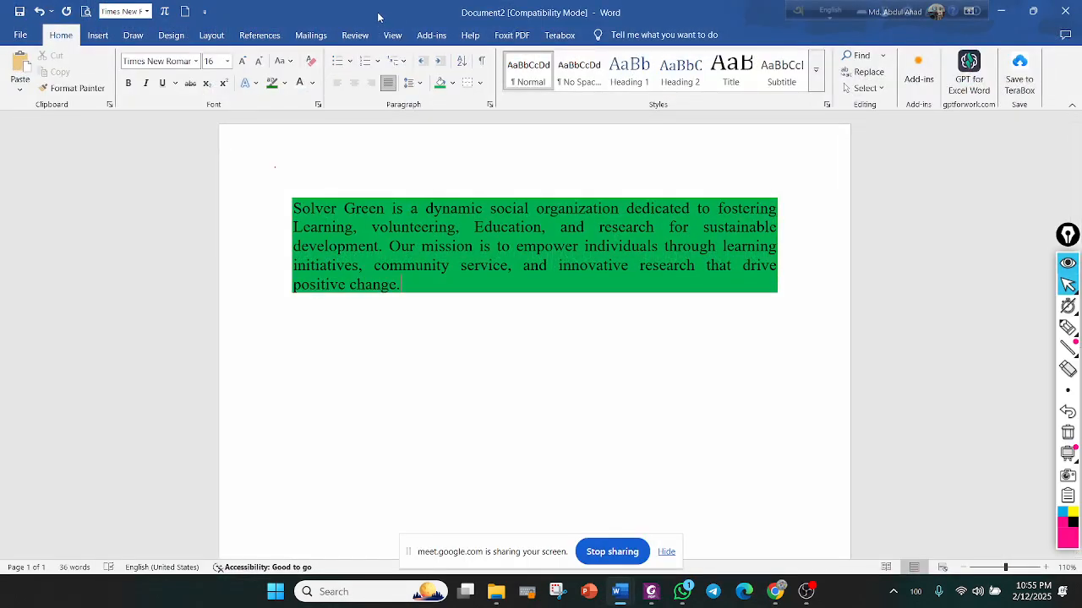
left_click(481, 84)
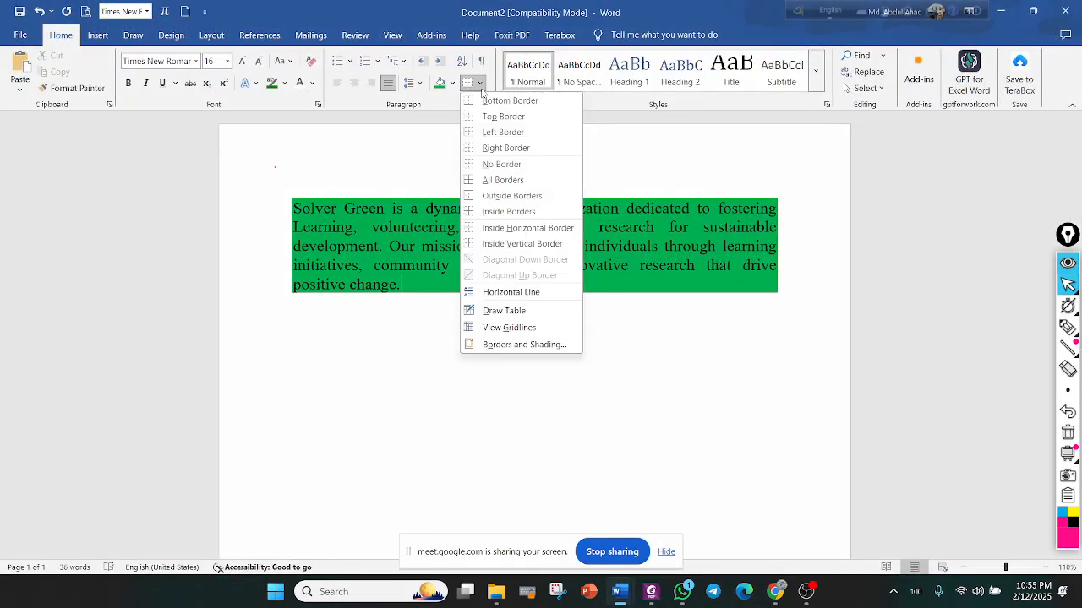
left_click(524, 344)
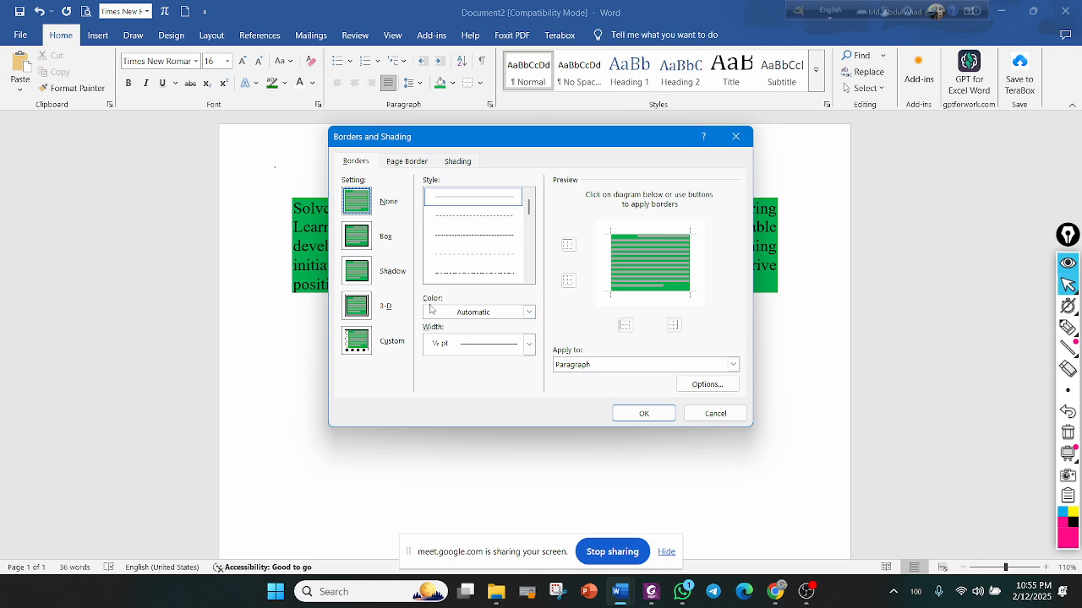
left_click(528, 312)
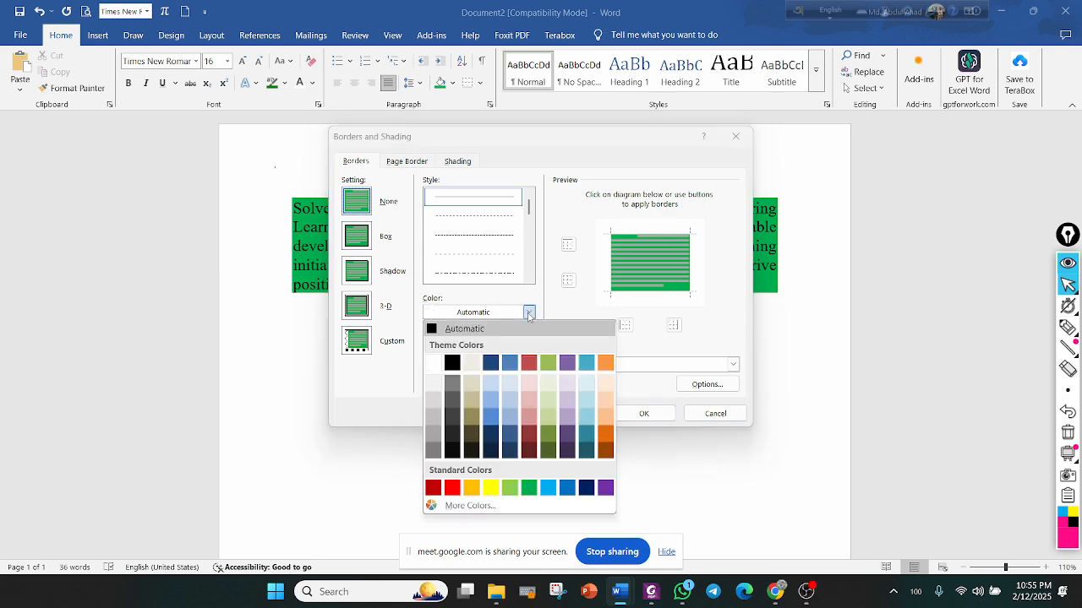
left_click(528, 313)
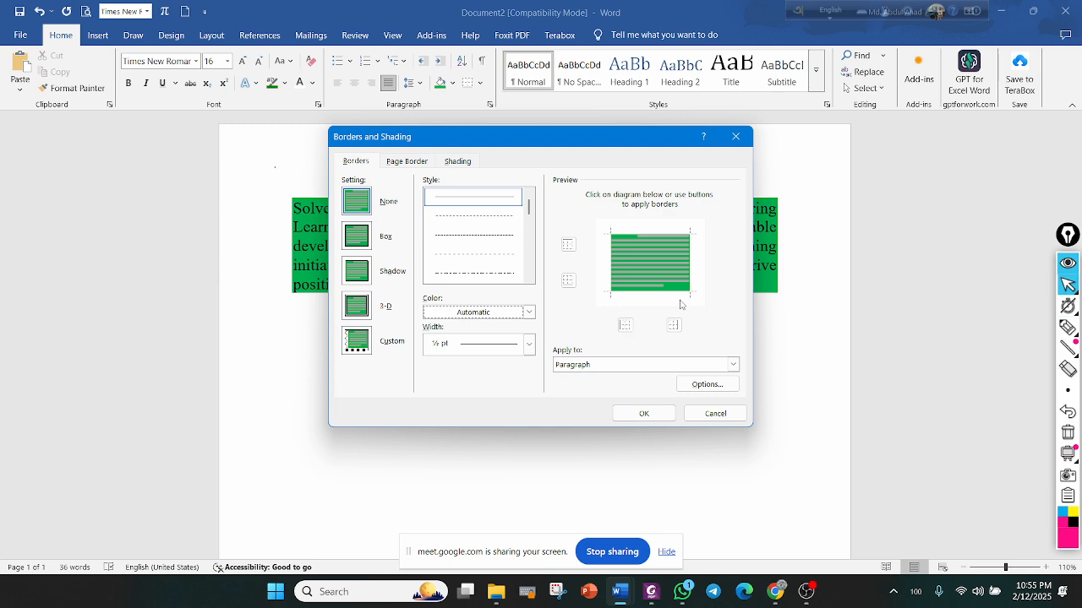
left_click(689, 269)
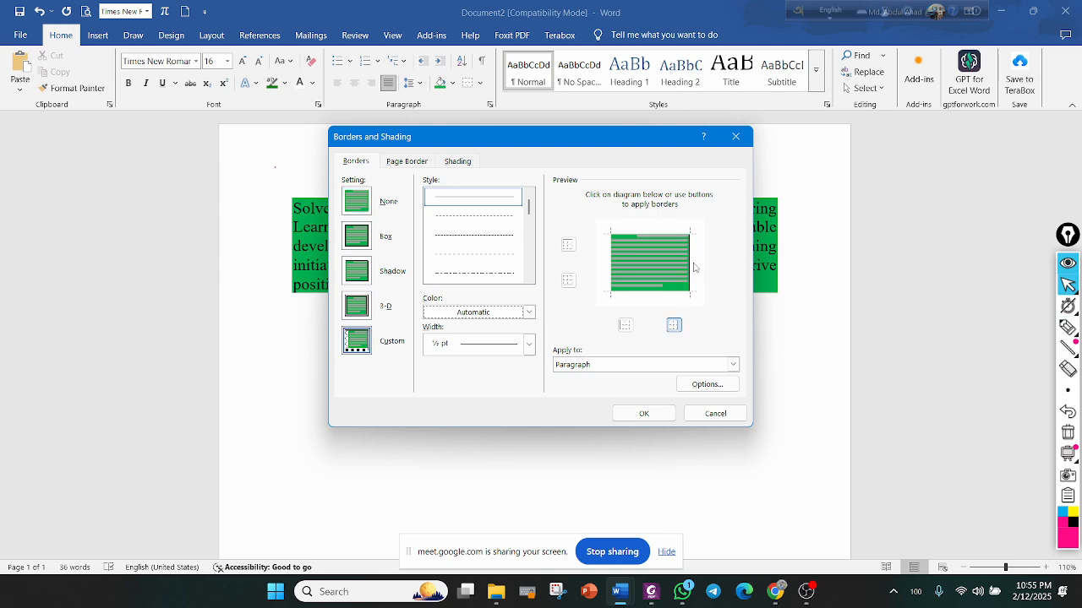
left_click(672, 293)
left_click(611, 274)
left_click(633, 235)
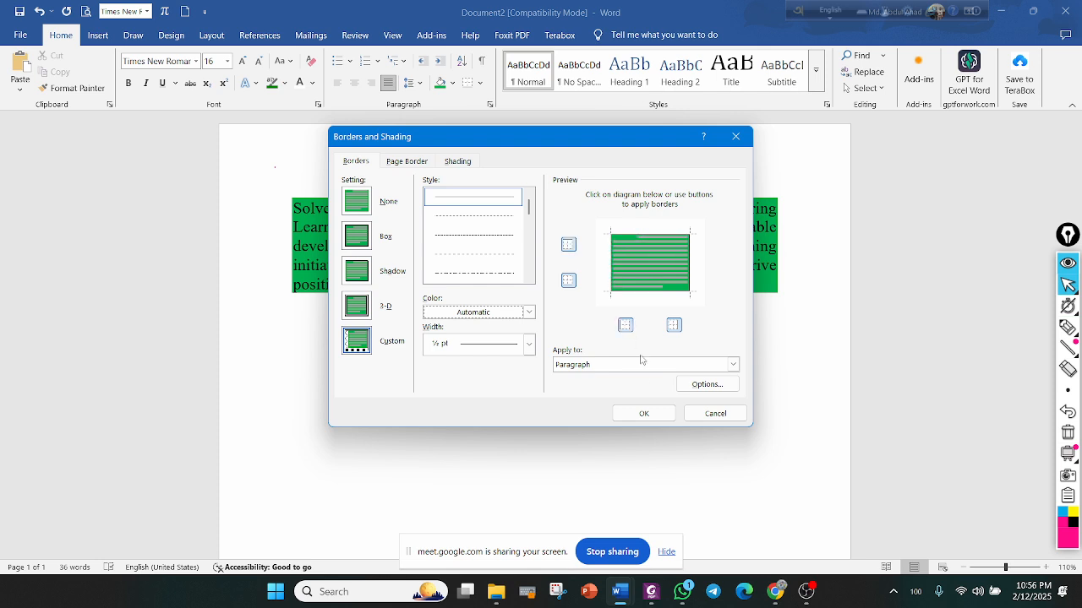
left_click(642, 415)
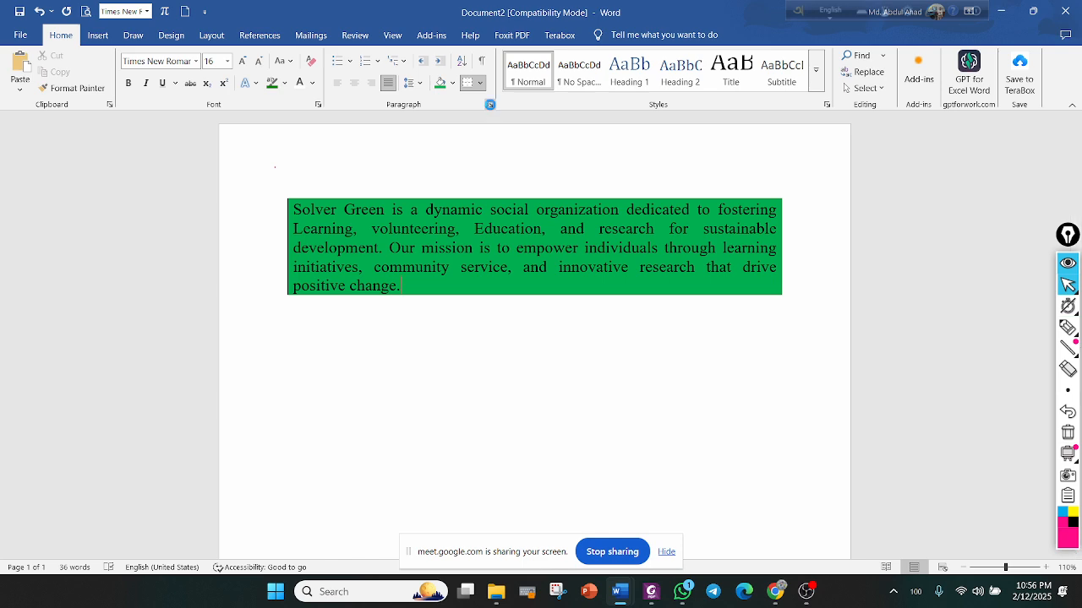
left_click(489, 105)
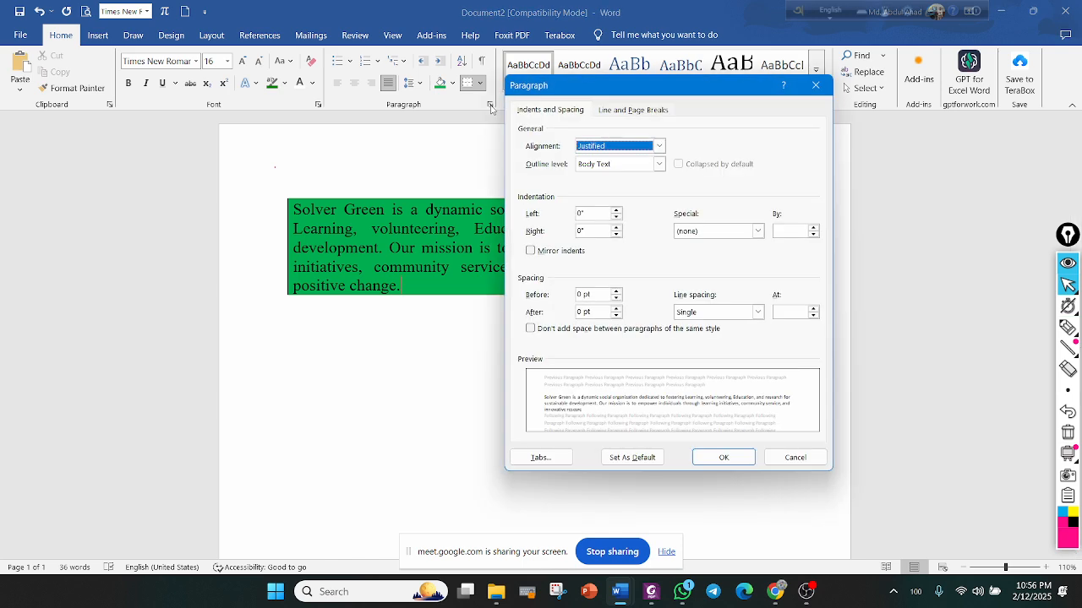
left_click(816, 85)
left_click(491, 106)
left_click(815, 86)
Apply a yellow star art page border to the whole document and look over the bordered page
left_click(480, 83)
left_click(508, 344)
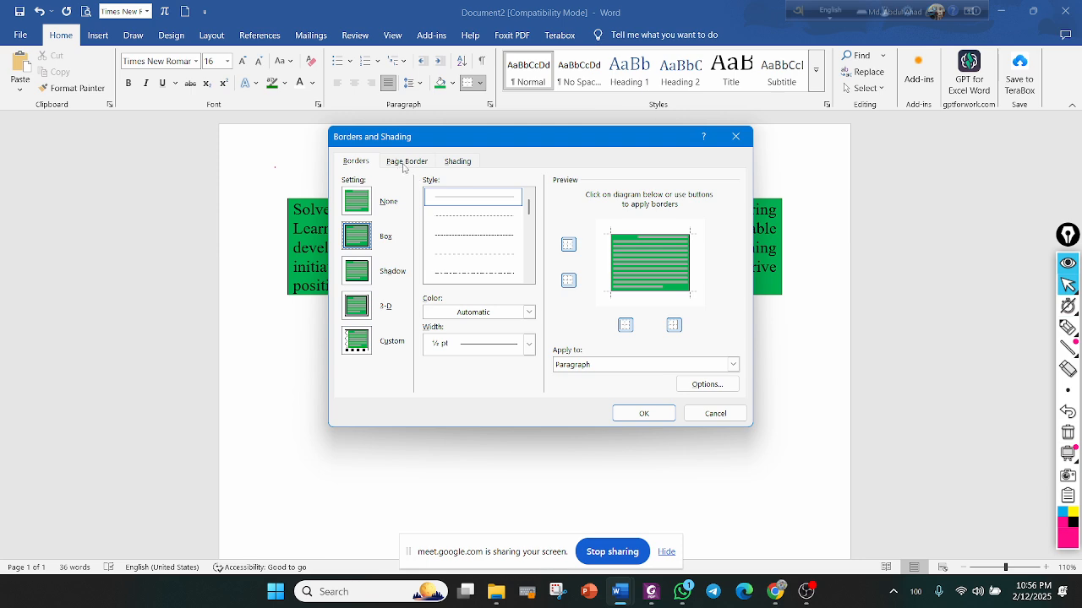
left_click(404, 166)
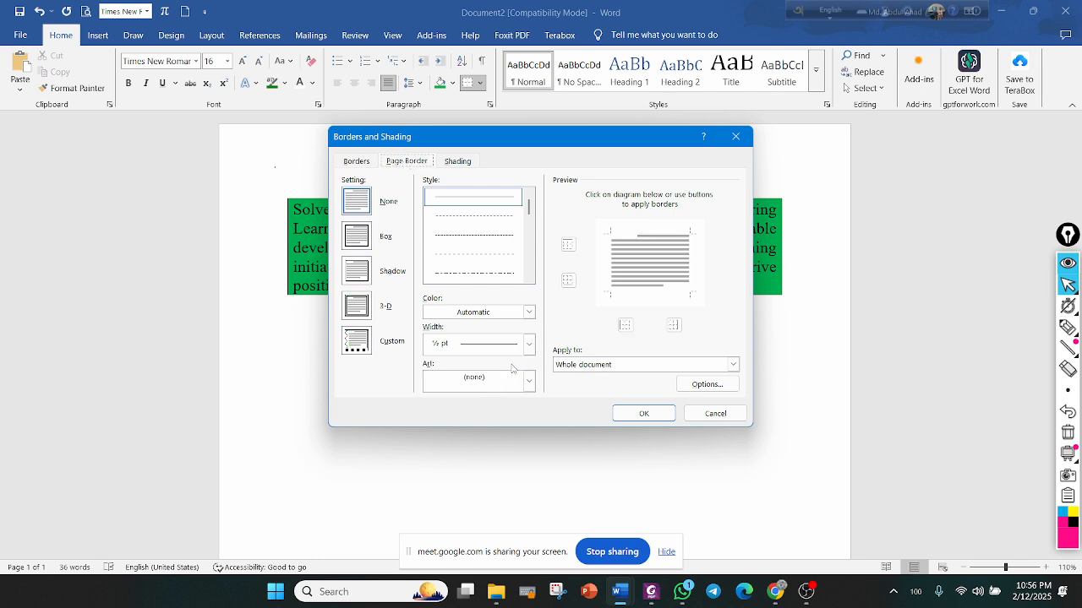
left_click(529, 384)
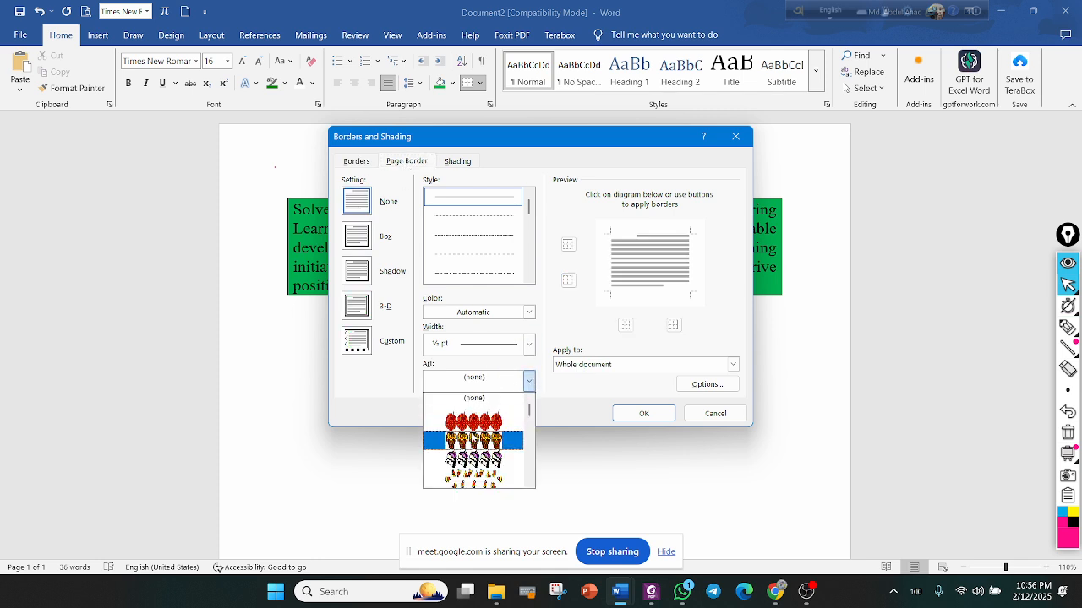
scroll(473, 439, "down", 10)
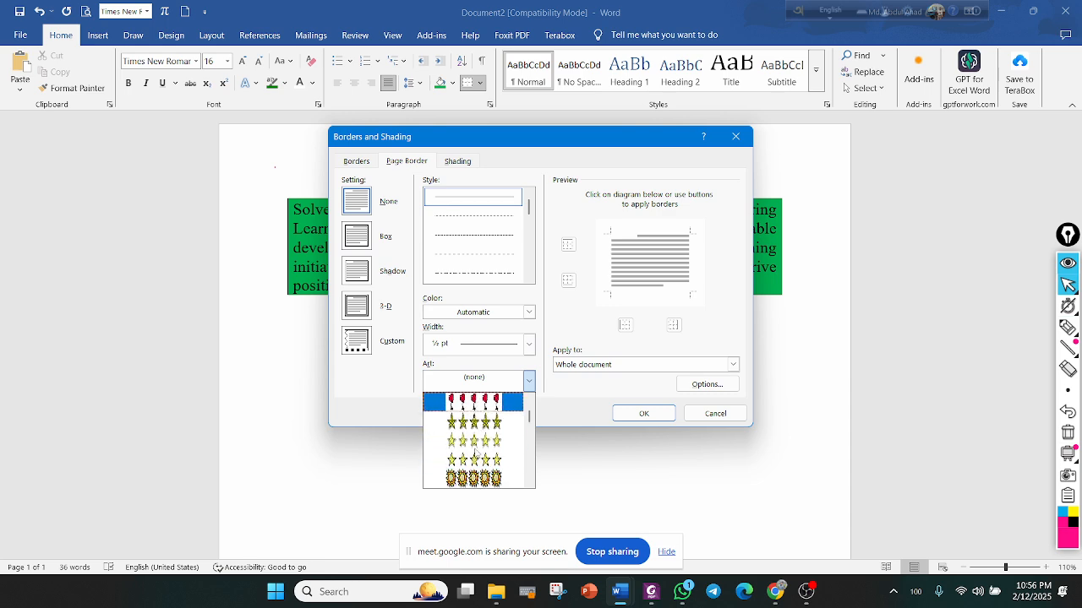
scroll(480, 427, "down", 8)
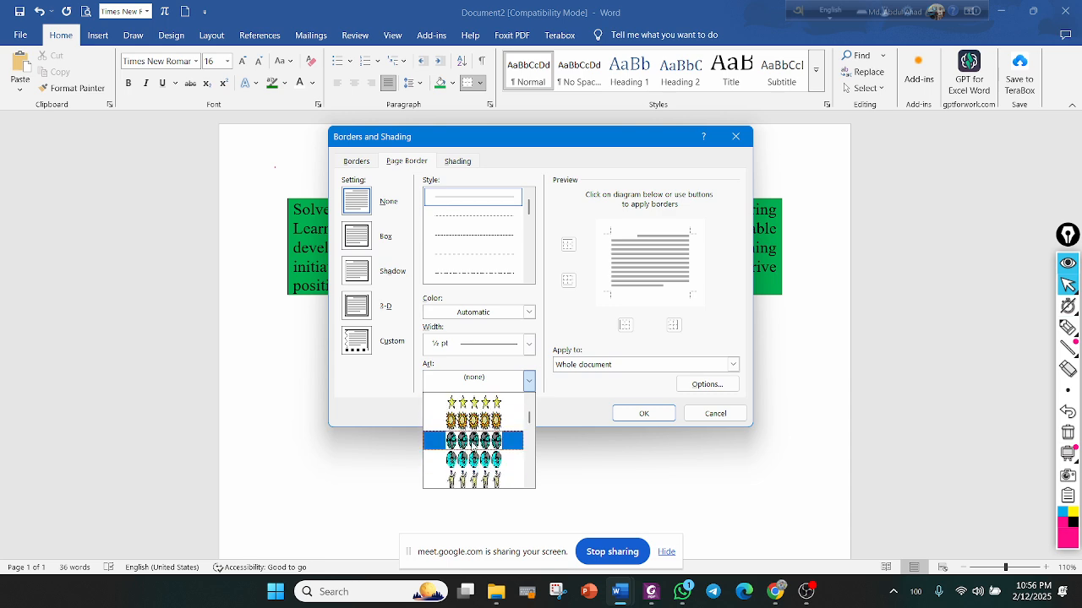
left_click(483, 403)
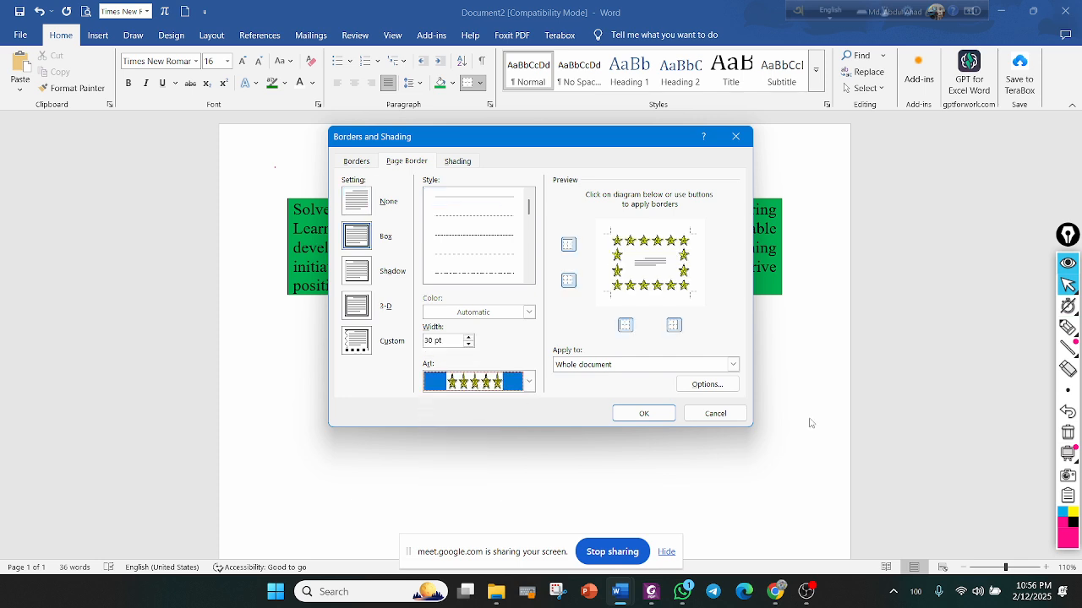
left_click(646, 413)
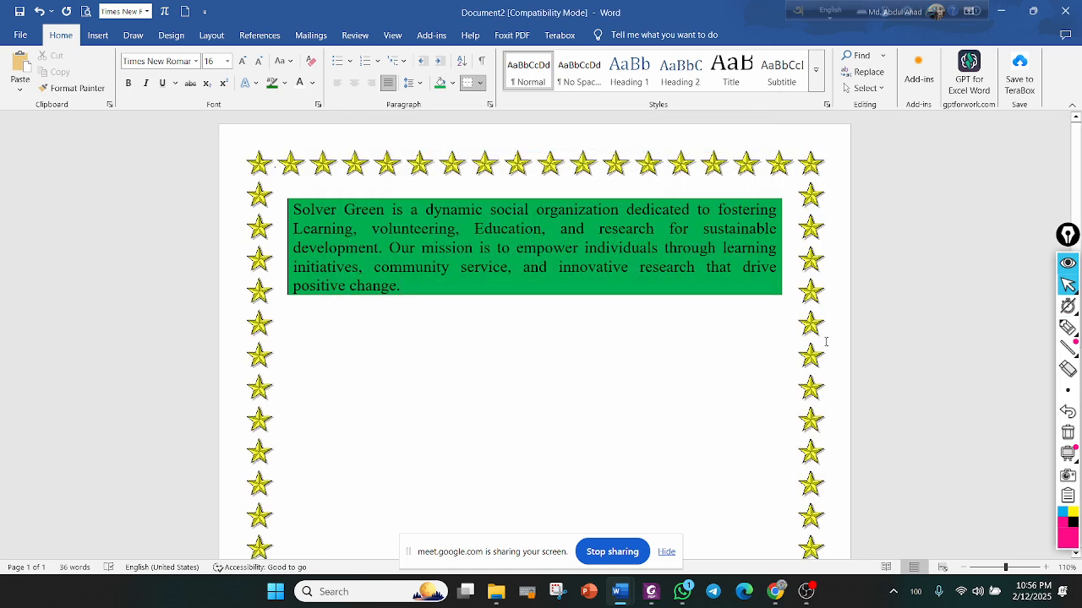
scroll(718, 422, "down", 10)
scroll(741, 401, "up", 9)
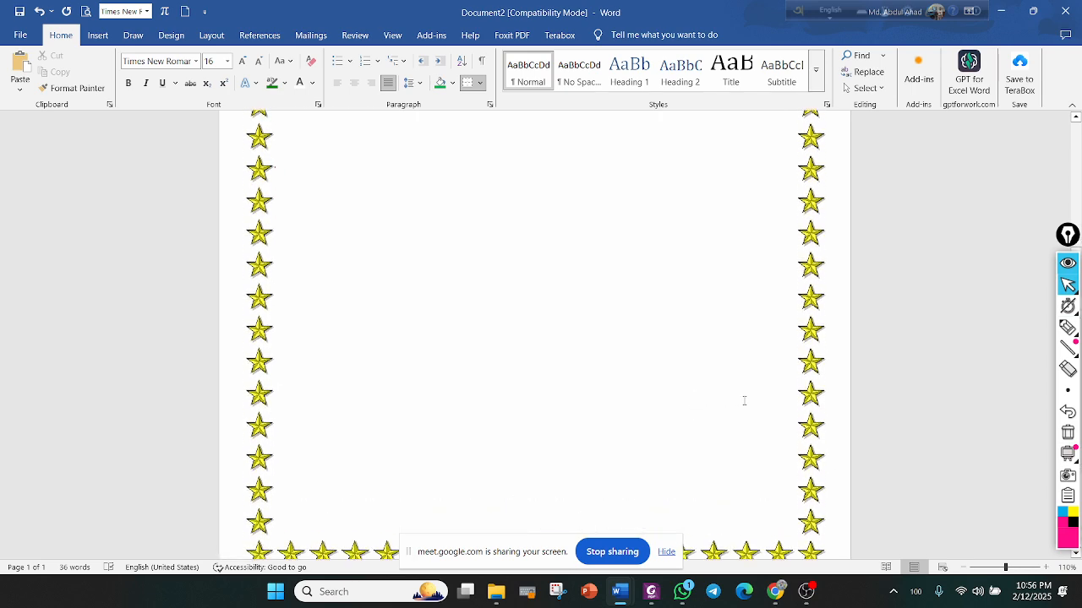
scroll(747, 399, "up", 1)
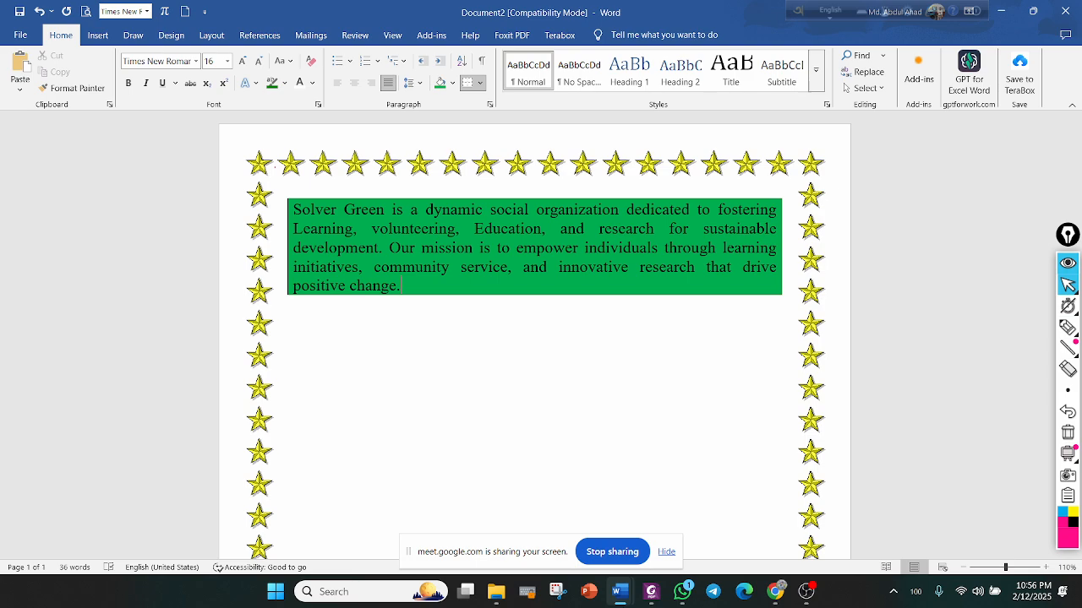
Examine the page border in the Solver_Green[1] document for comparison and return to Document2
mouse_move(619, 592)
left_click(315, 520)
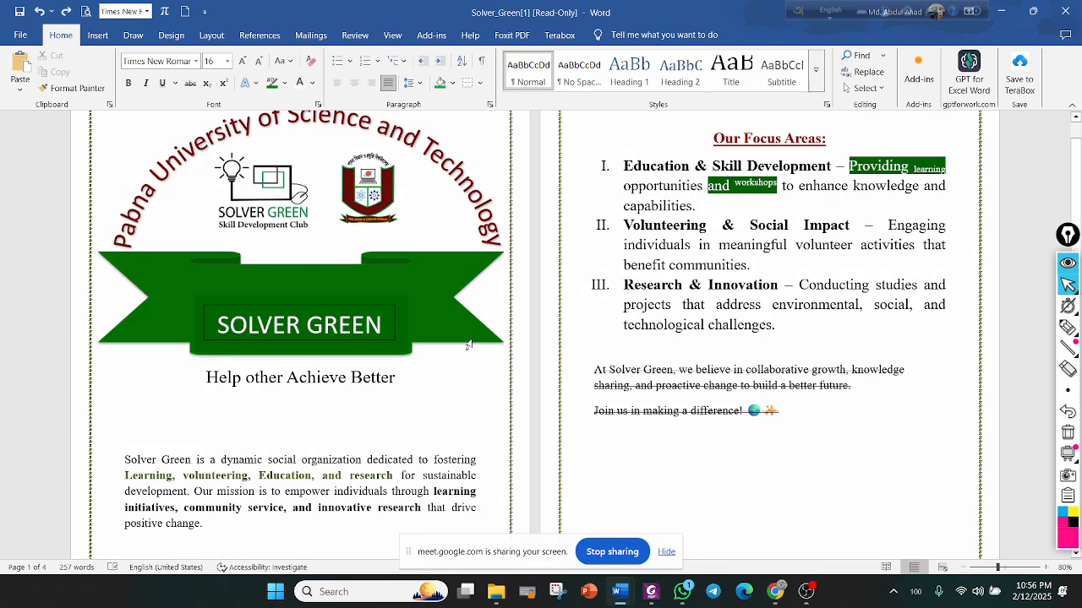
scroll(74, 107, "up", 2)
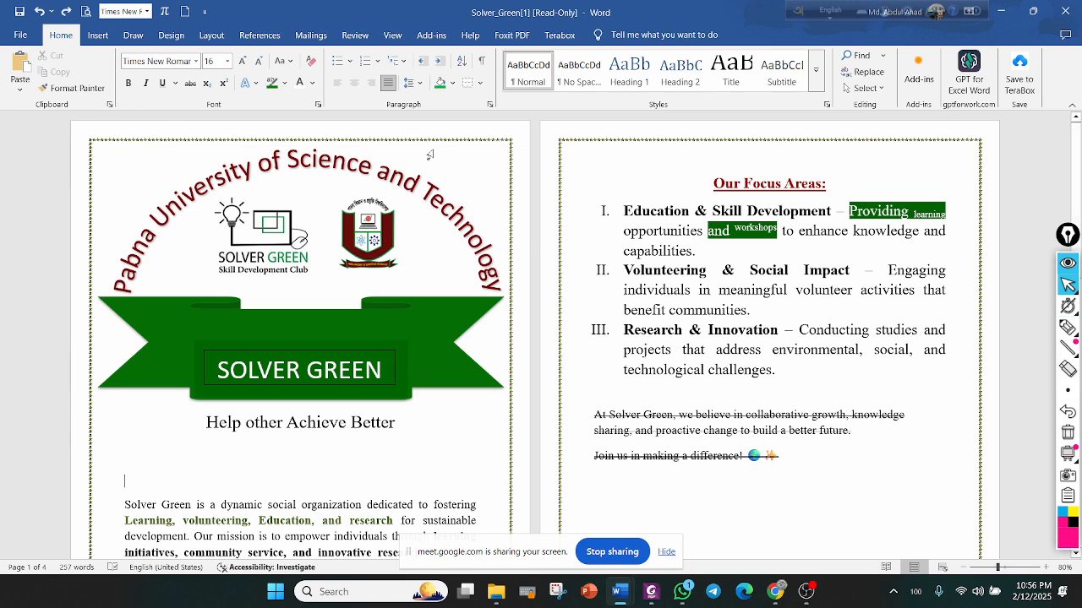
mouse_move(624, 598)
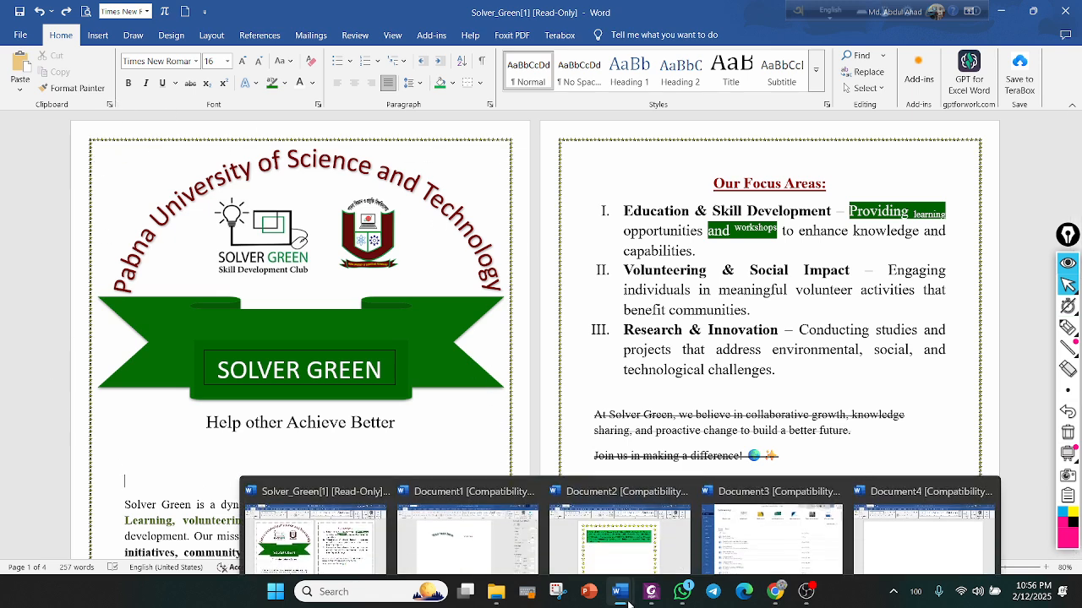
left_click(638, 537)
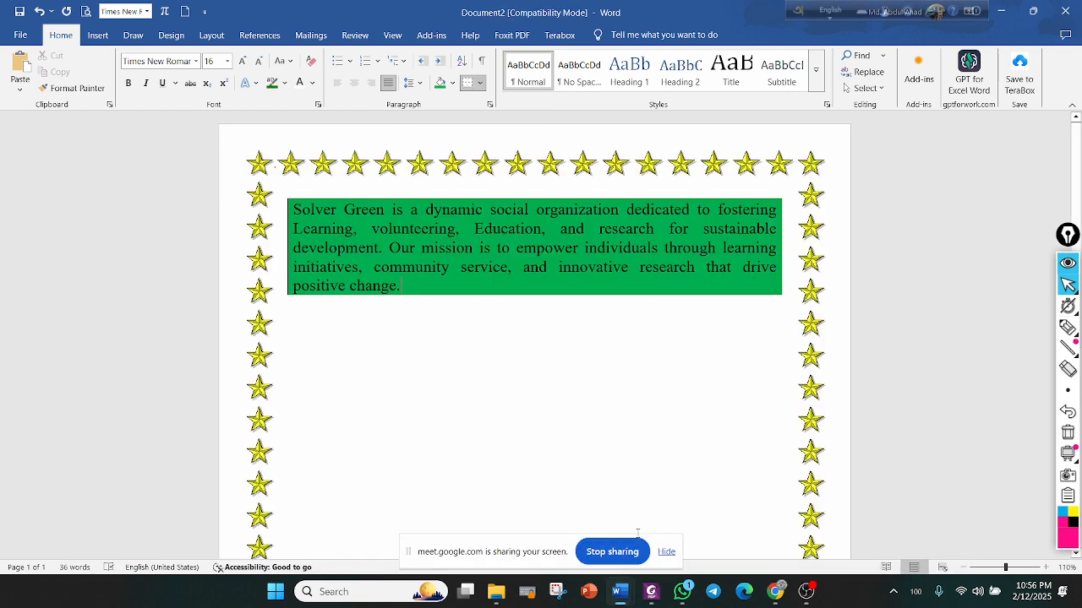
Reduce the width of the star page border to 6 pt for the whole document
left_click(480, 82)
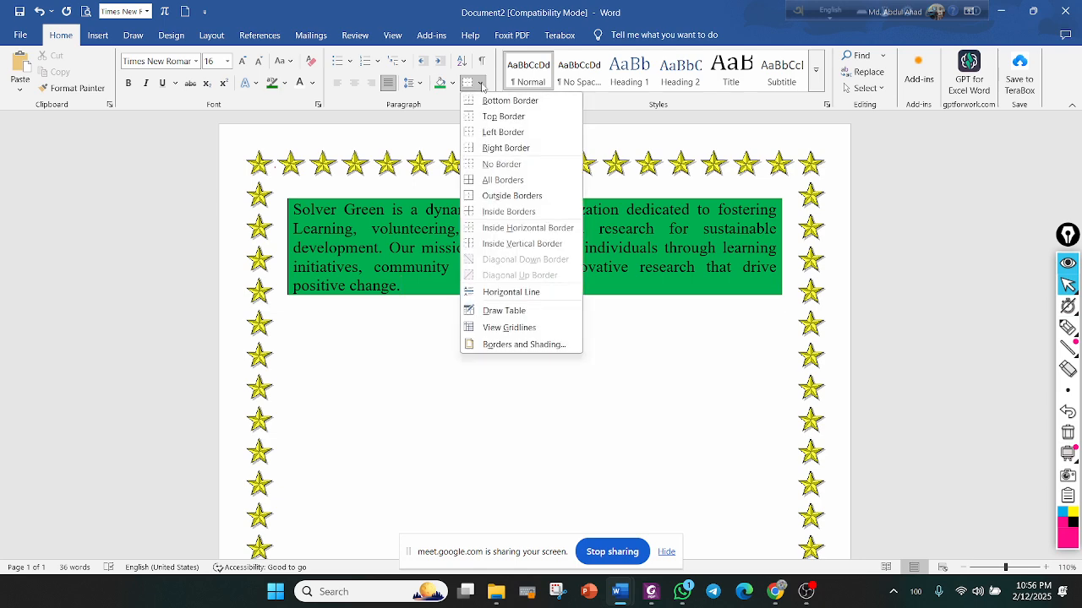
left_click(519, 345)
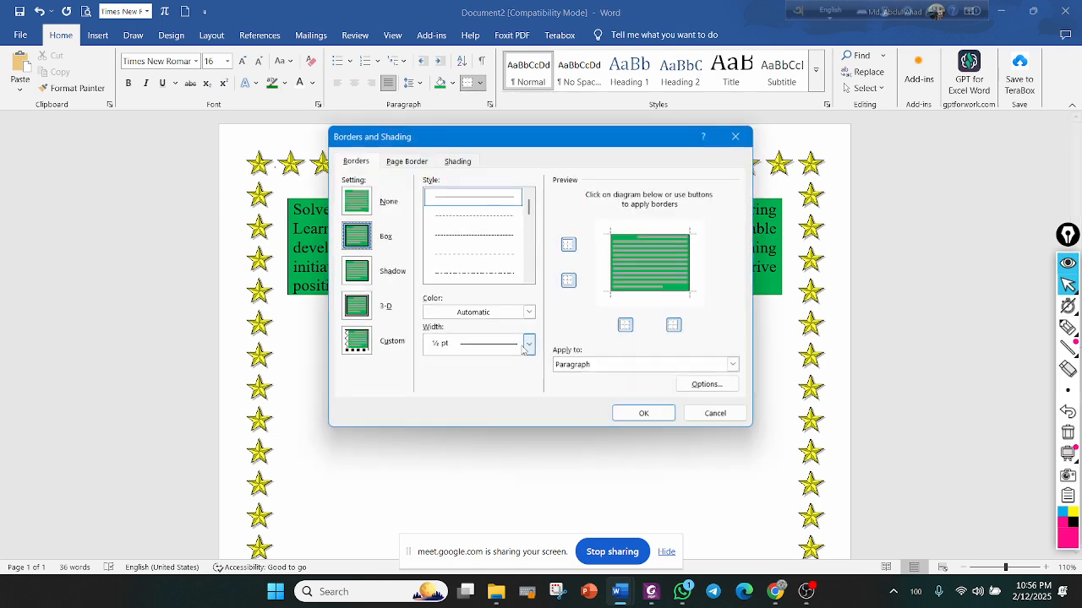
left_click(406, 161)
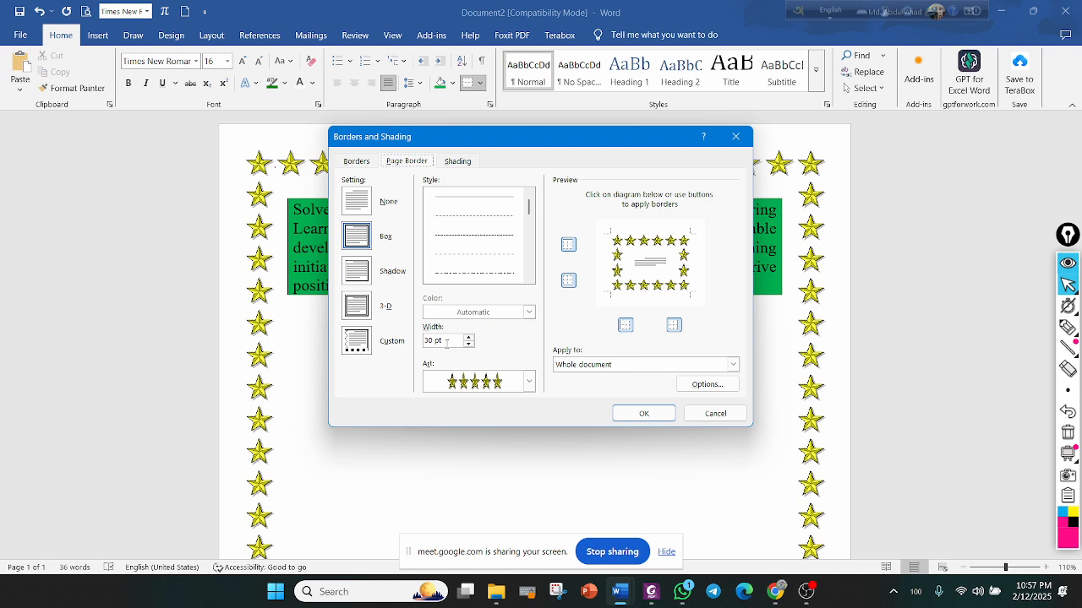
left_click(468, 344)
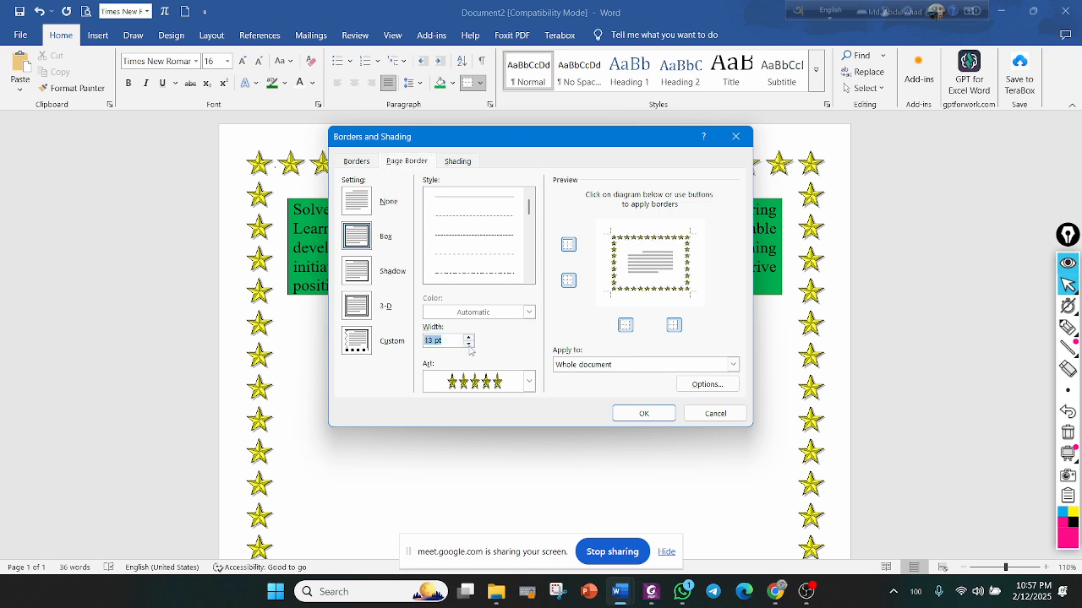
left_click(469, 338)
left_click(469, 338)
left_click(469, 338)
left_click(469, 338)
left_click(468, 338)
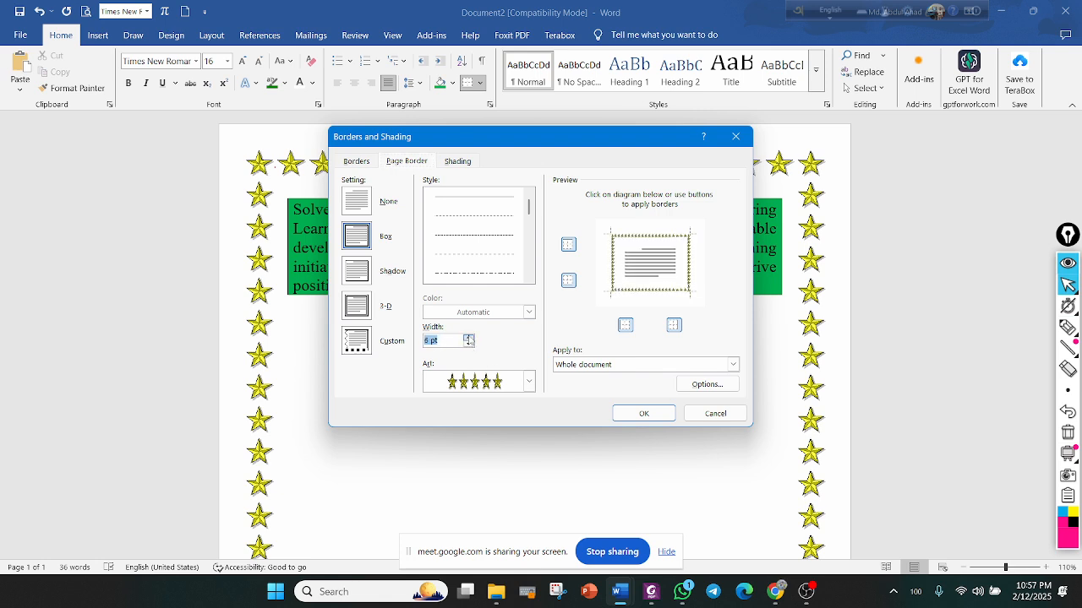
left_click(649, 414)
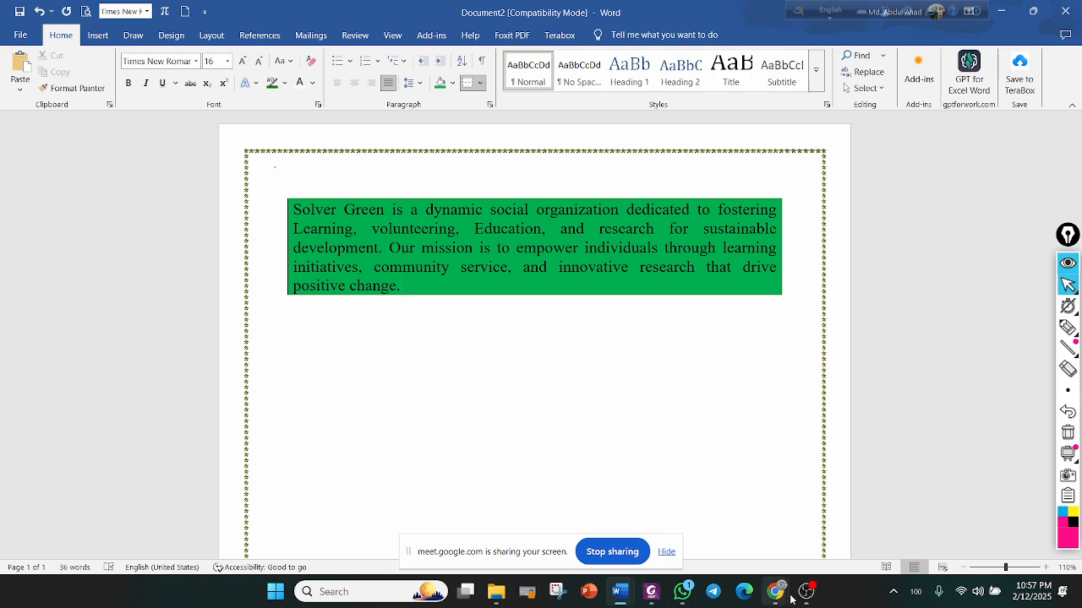
Switch to the Google Meet call in Chrome to check on the participants and return to Word
mouse_move(774, 591)
left_click(705, 508)
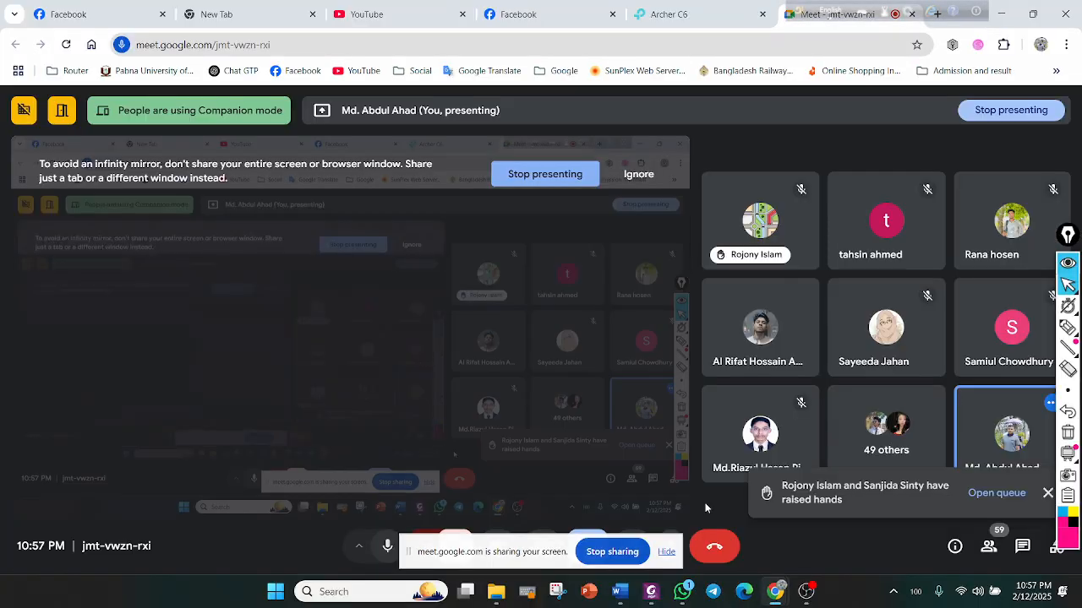
left_click(1003, 14)
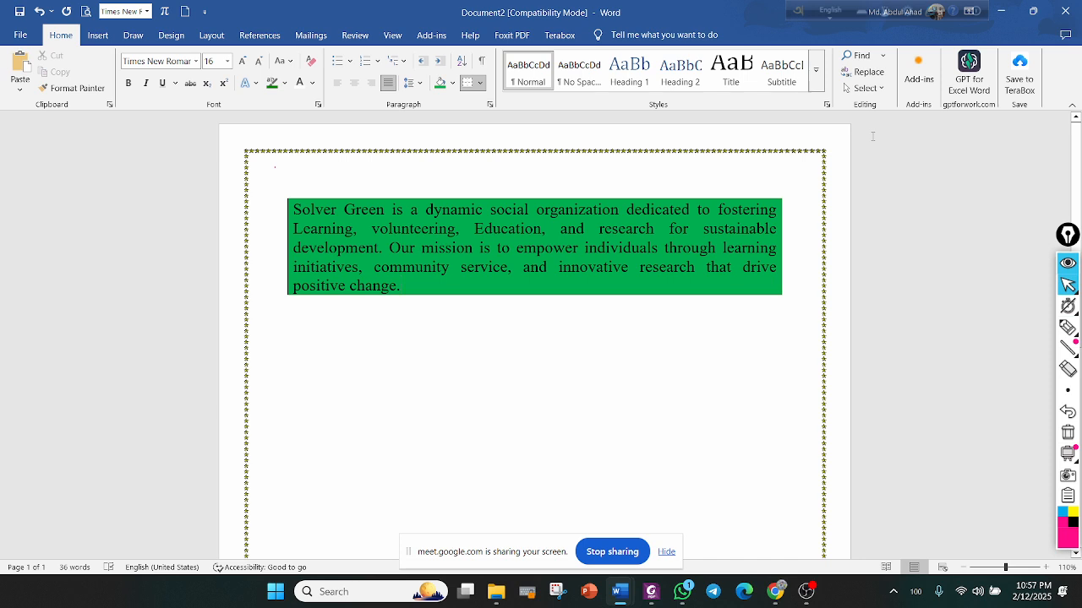
Remove all borders from the Solver Green paragraph with the No Border option
left_click(479, 82)
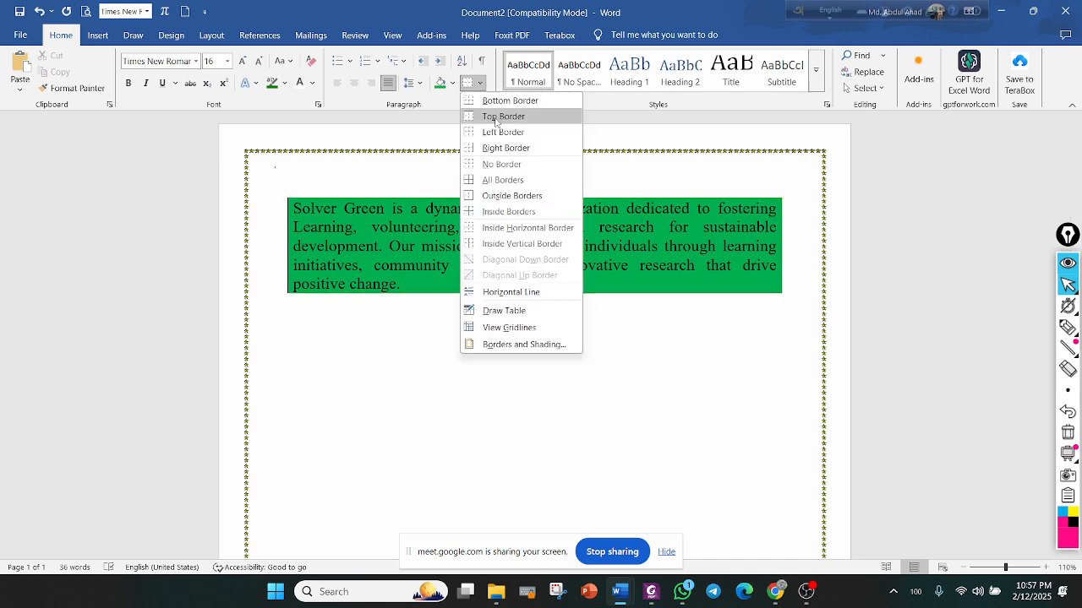
left_click(501, 164)
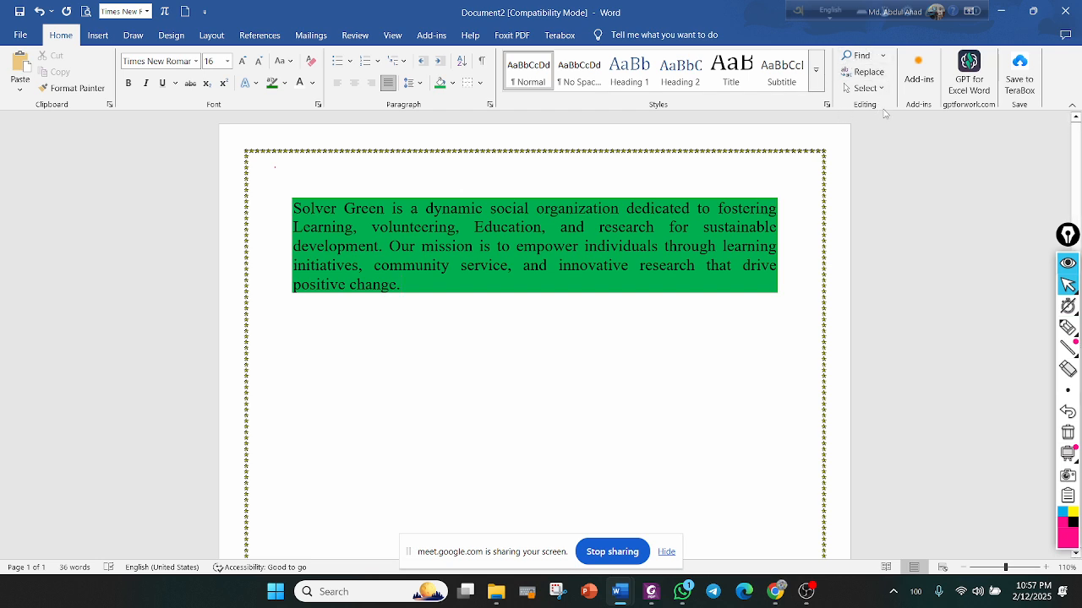
Open the Find navigation and remove the green shading from the Solver Green paragraph with No Color
left_click(858, 57)
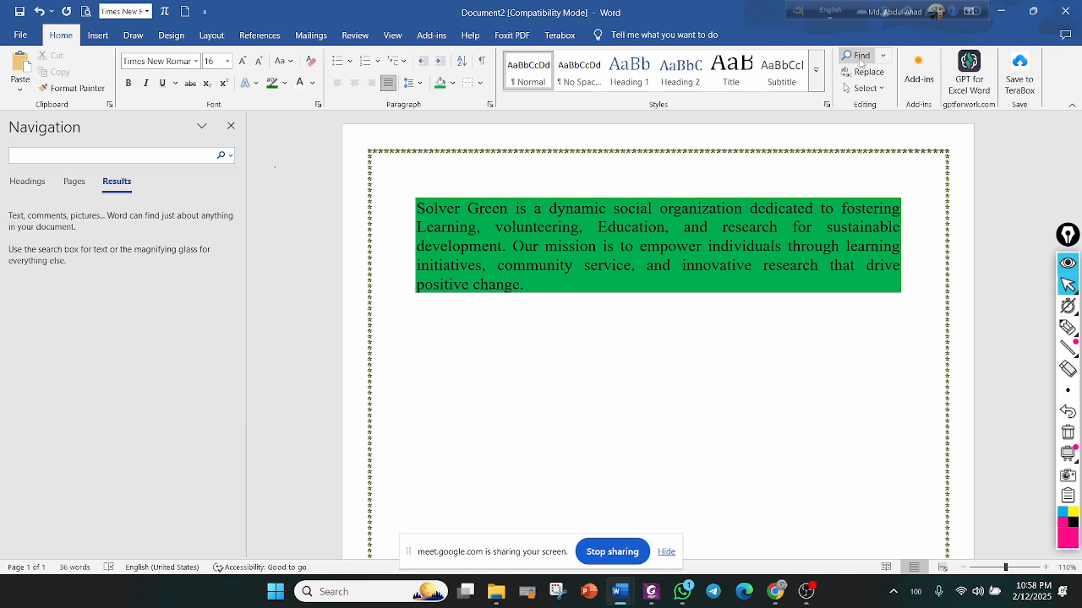
left_click(530, 296)
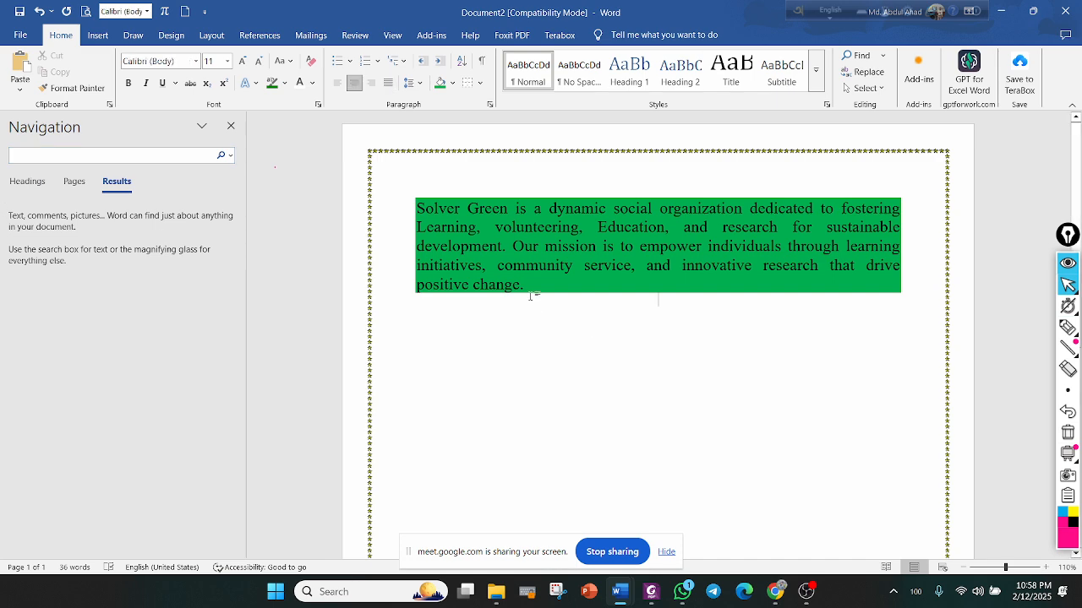
left_click_drag(530, 296, 415, 206)
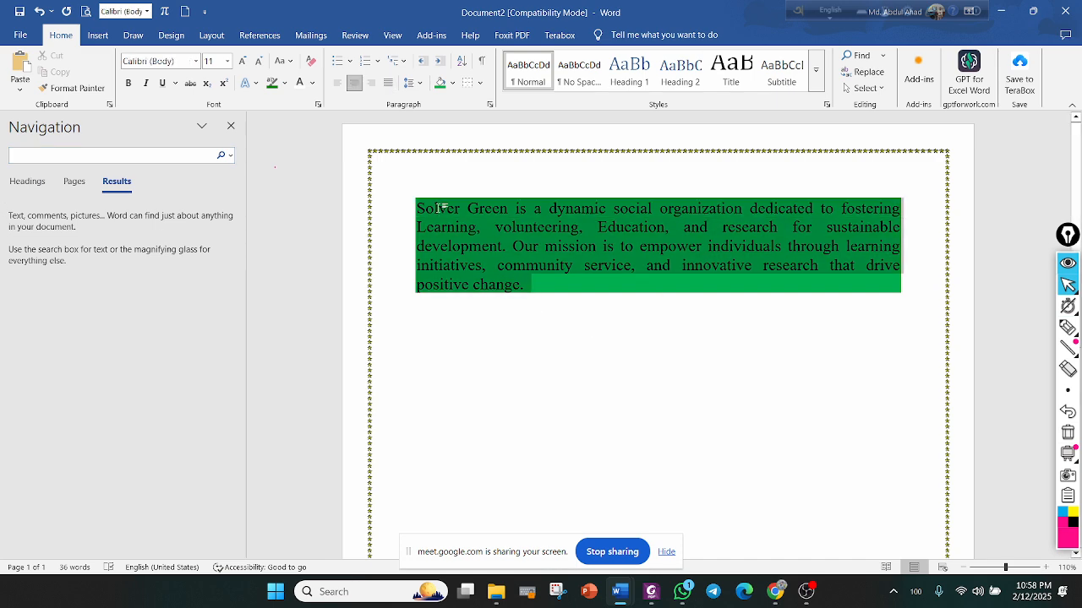
left_click(452, 82)
left_click(463, 315)
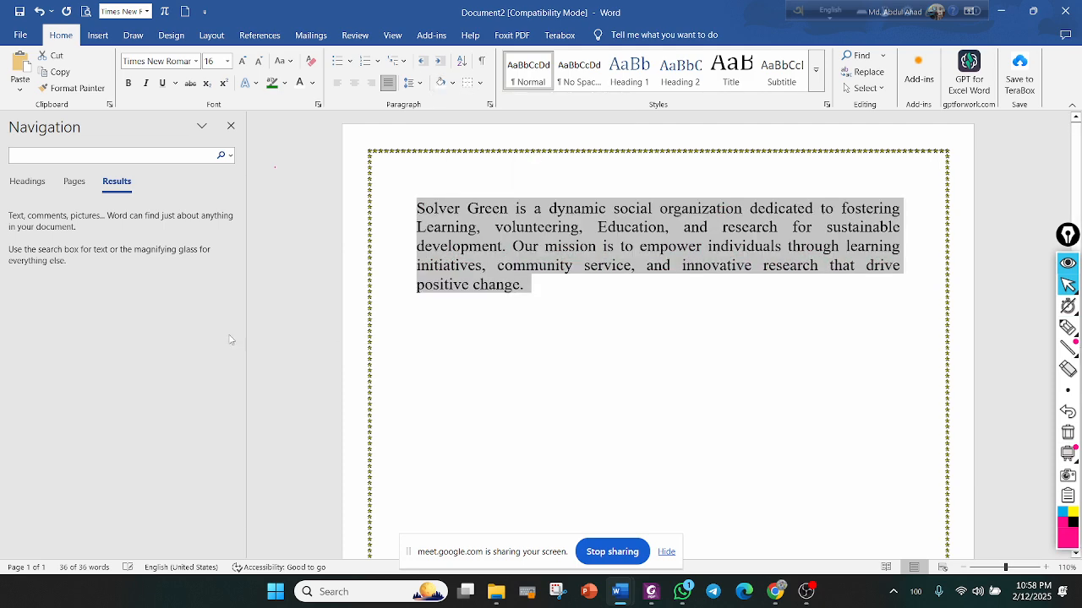
Deselect the paragraph and search the document for "solver"
left_click(662, 296)
left_click(52, 156)
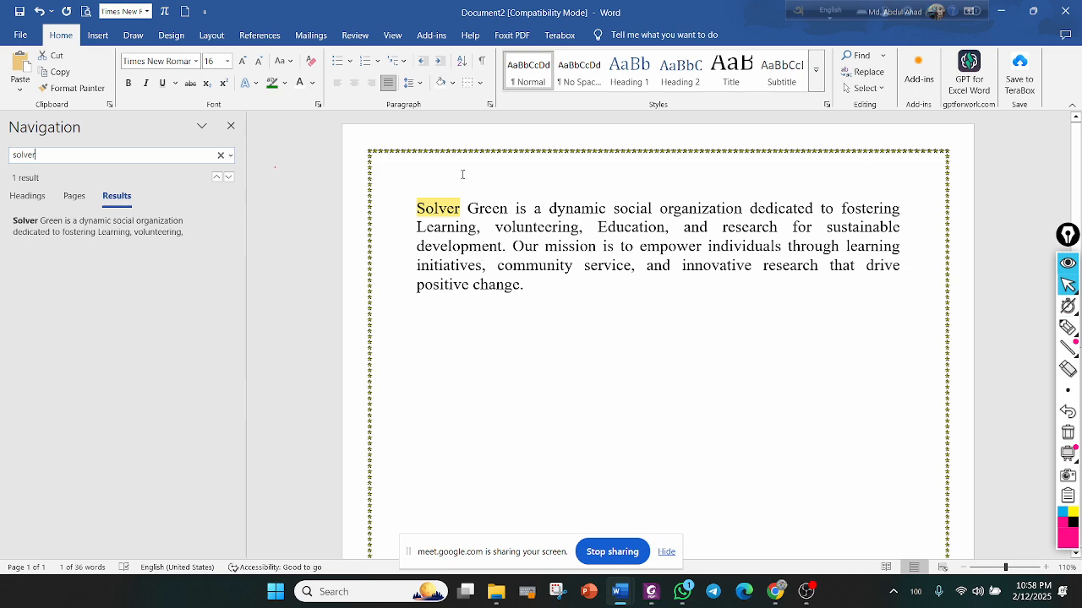
Copy the Solver Green paragraph and paste ten copies of it on new lines directly below
left_click_drag(539, 298, 421, 210)
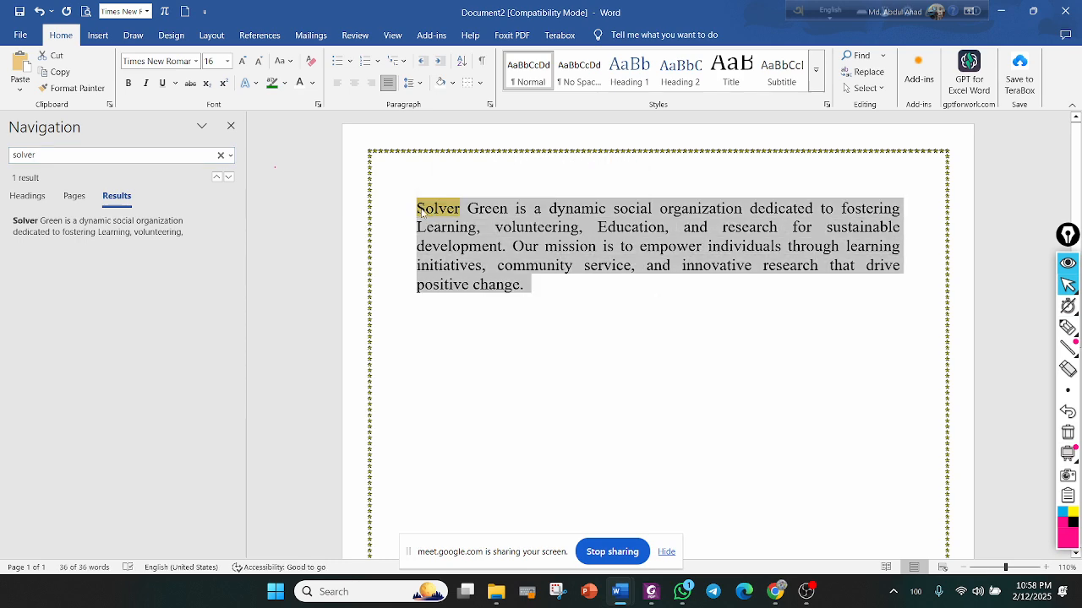
key("ctrl+c")
left_click(541, 285)
key("Return")
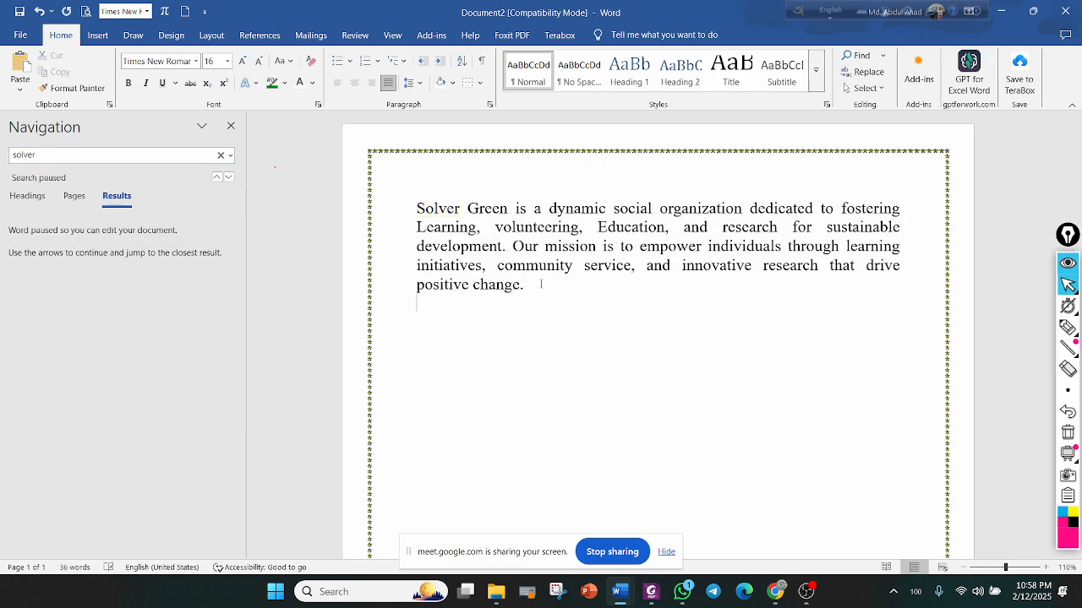
key("ctrl+v")
key("ctrl+v")
key("ctrl+v")
key("ctrl+v")
key("ctrl+v")
key("ctrl+v")
key("ctrl+v")
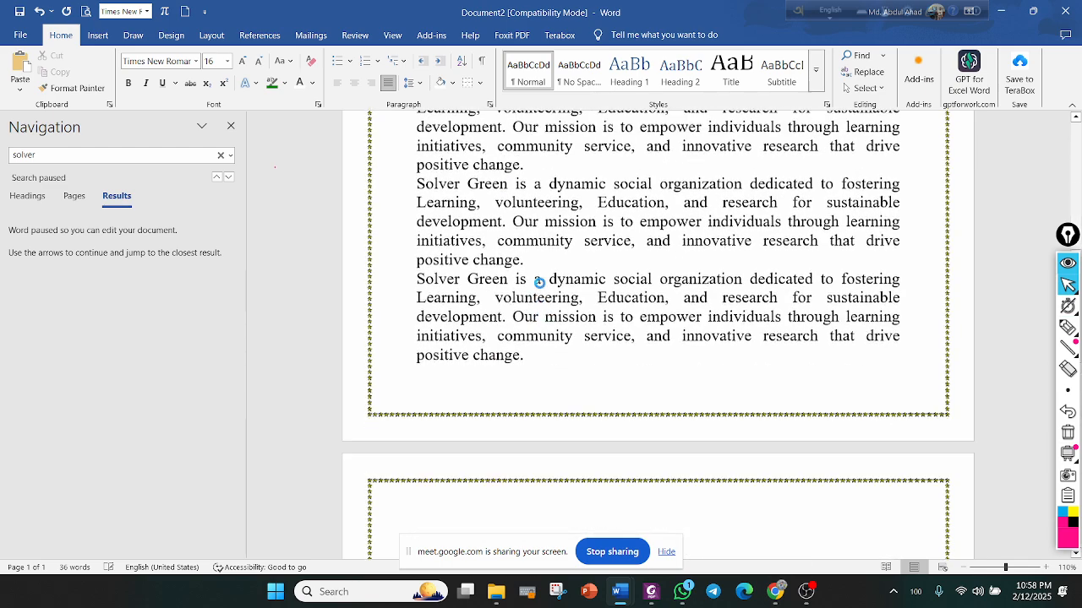
Search the extended document again for "solver"
scroll(546, 286, "up", 10)
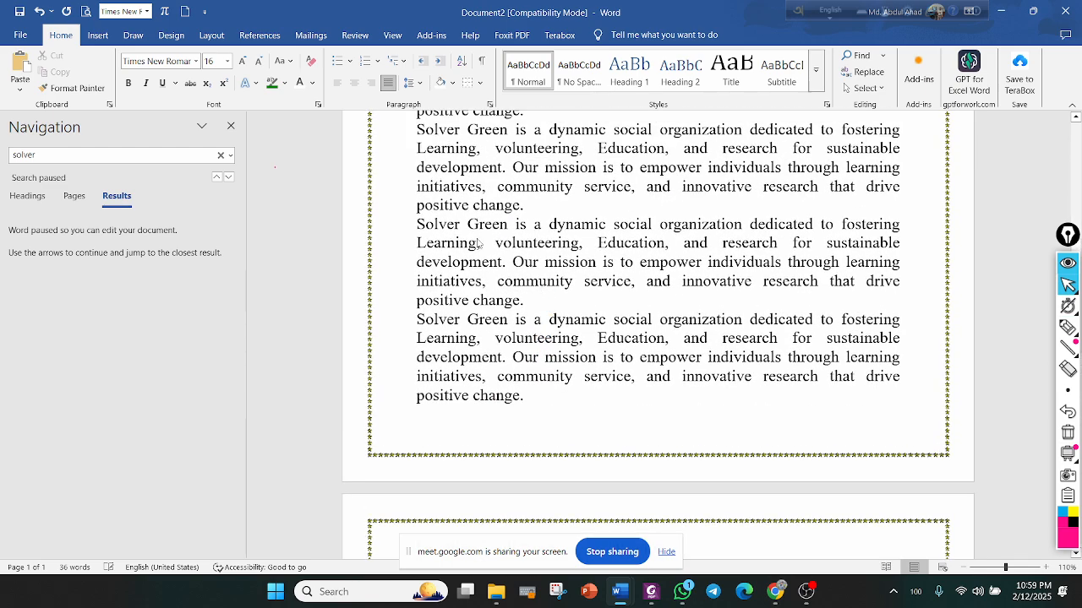
scroll(470, 243, "down", 12)
left_click(95, 158)
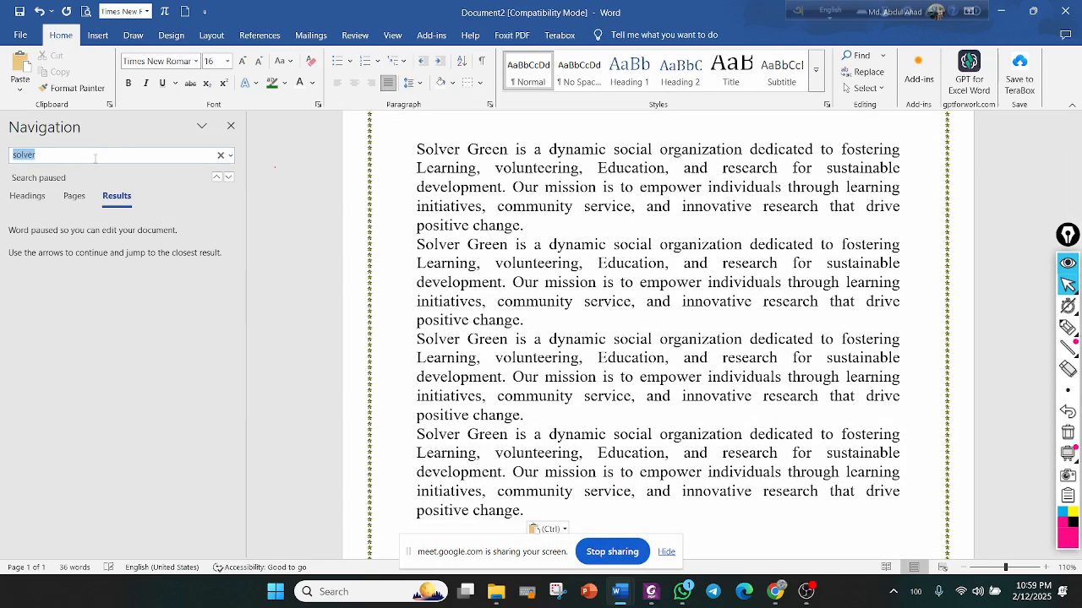
type("so")
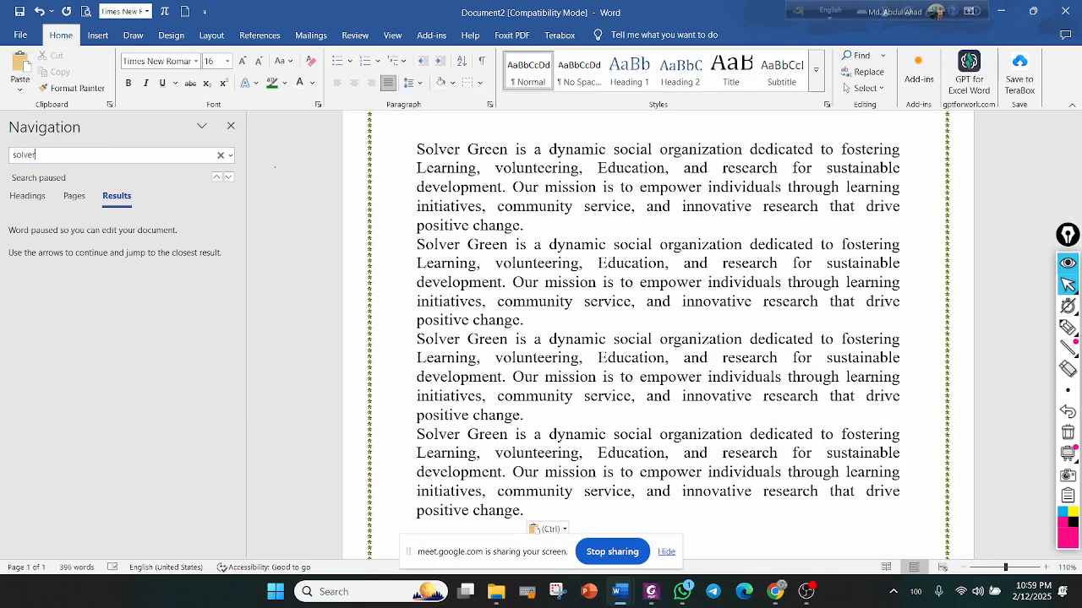
type("lver")
key("Return")
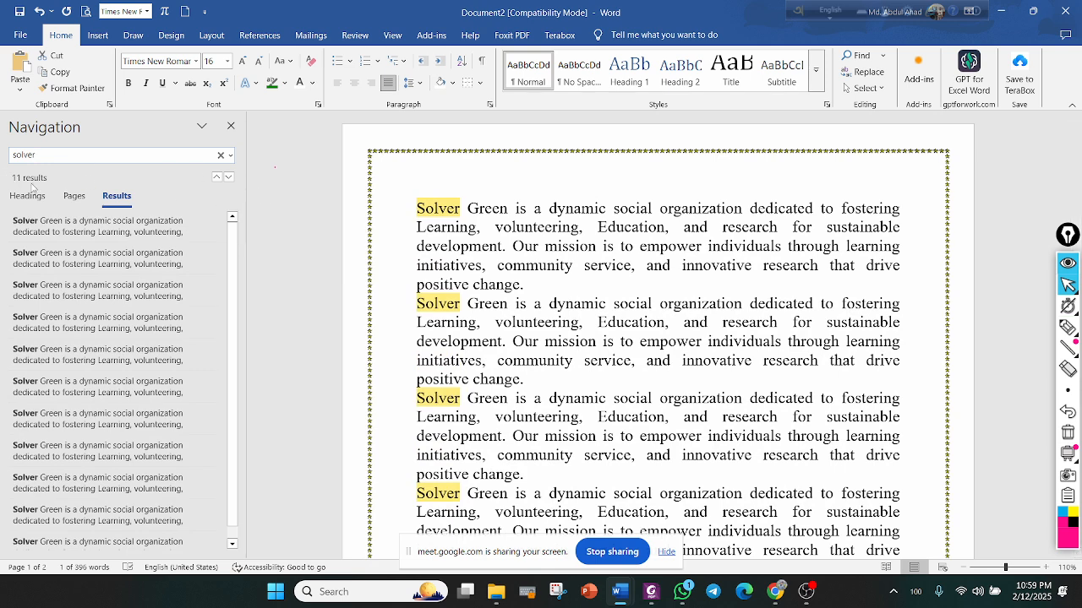
Circle the search result count and the first highlighted "Solver" with the pink pen, and return to the normal pointer
left_click(1069, 328)
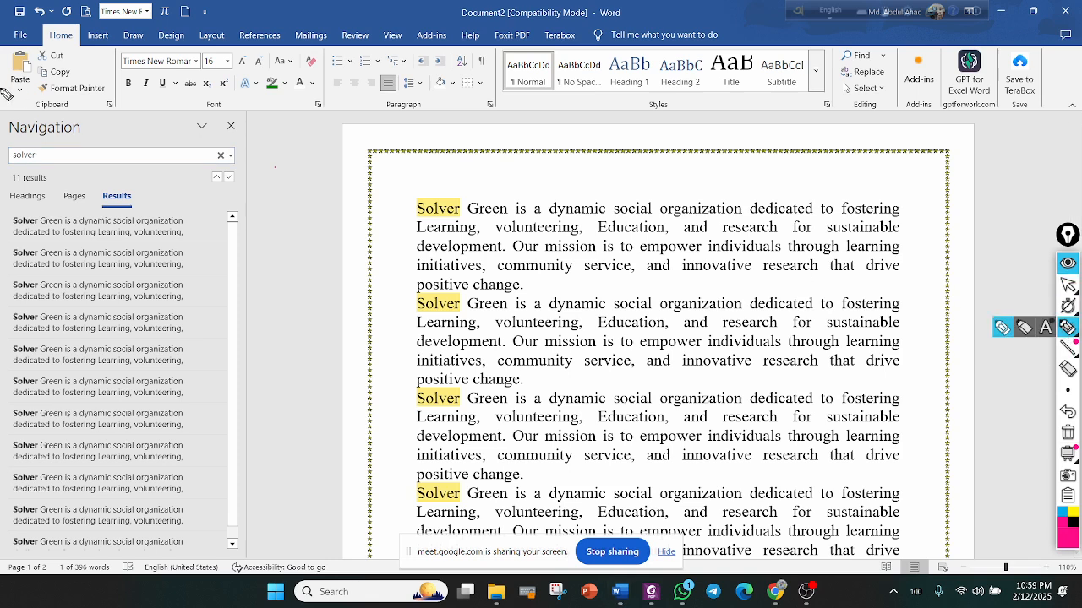
mouse_move(12, 173)
left_mouse_down()
mouse_move(20, 196)
mouse_move(62, 191)
mouse_move(26, 167)
left_mouse_up()
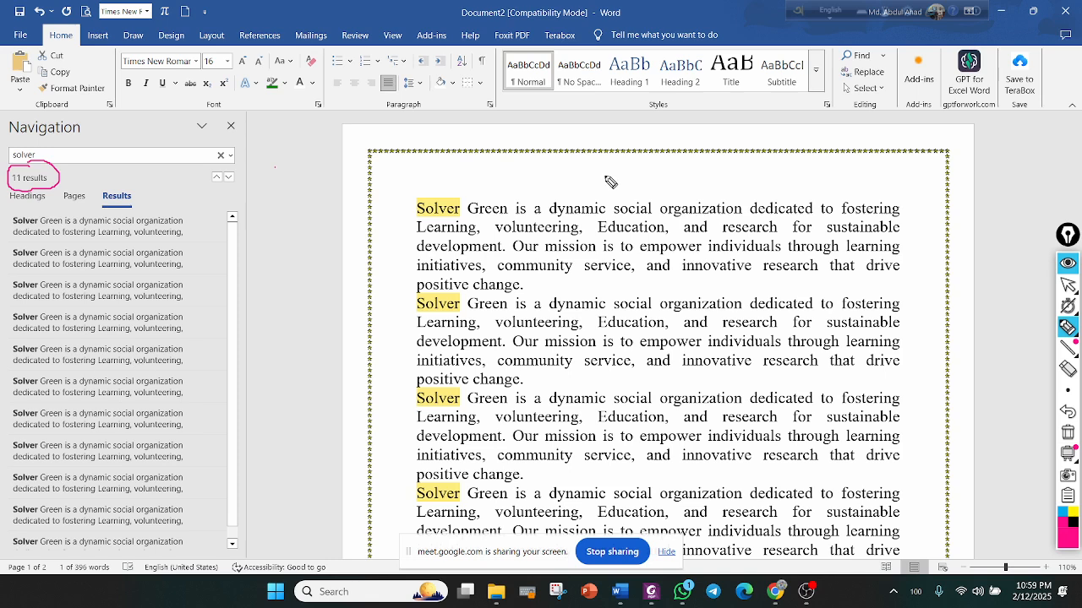
mouse_move(446, 186)
left_mouse_down()
mouse_move(414, 196)
mouse_move(466, 221)
mouse_move(450, 185)
left_mouse_up()
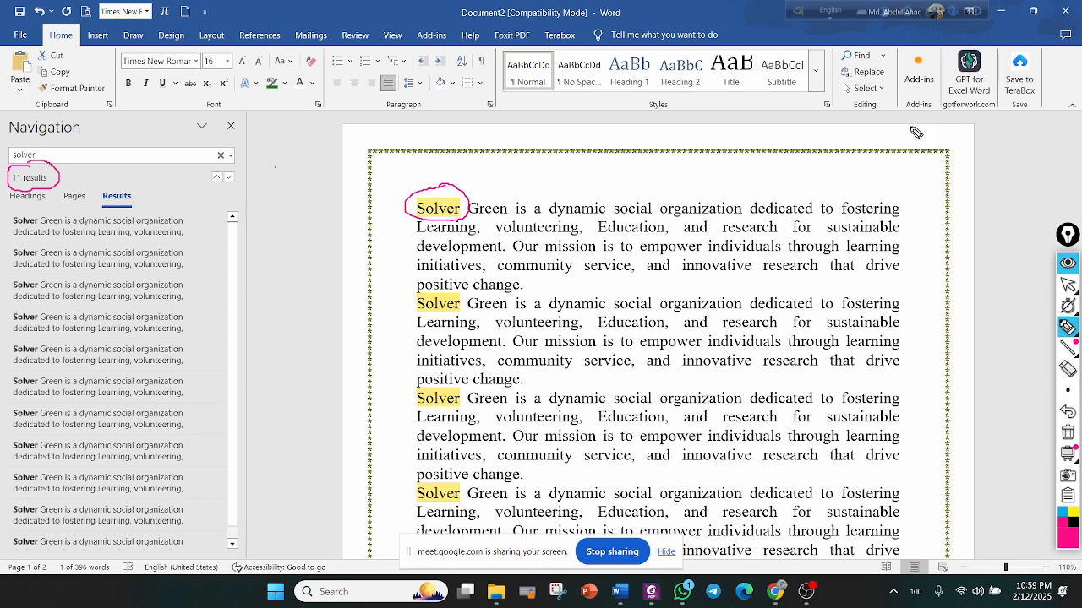
mouse_move(1068, 286)
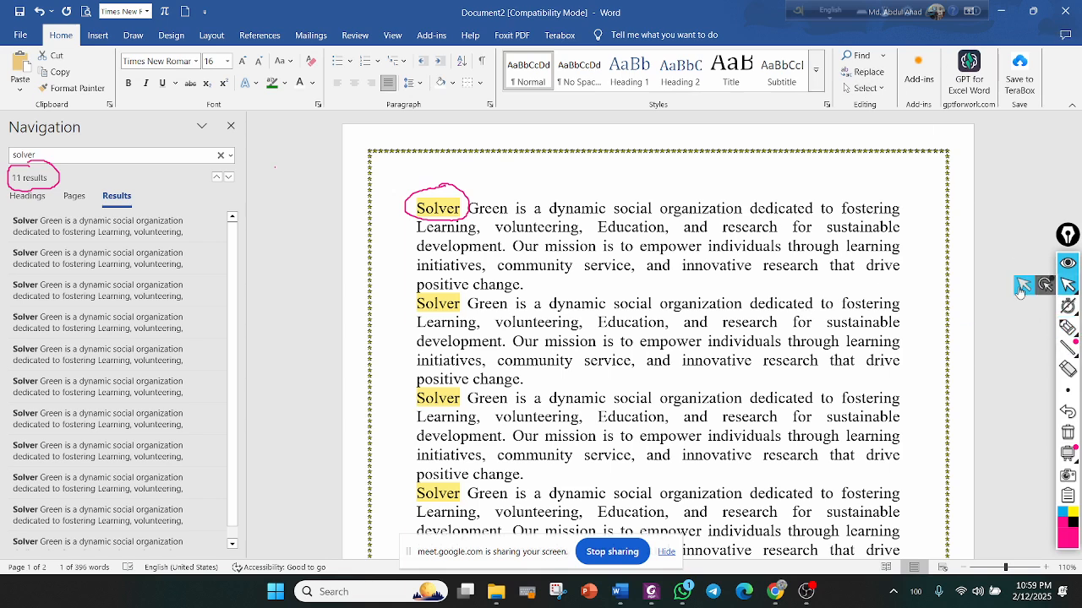
left_click(1023, 287)
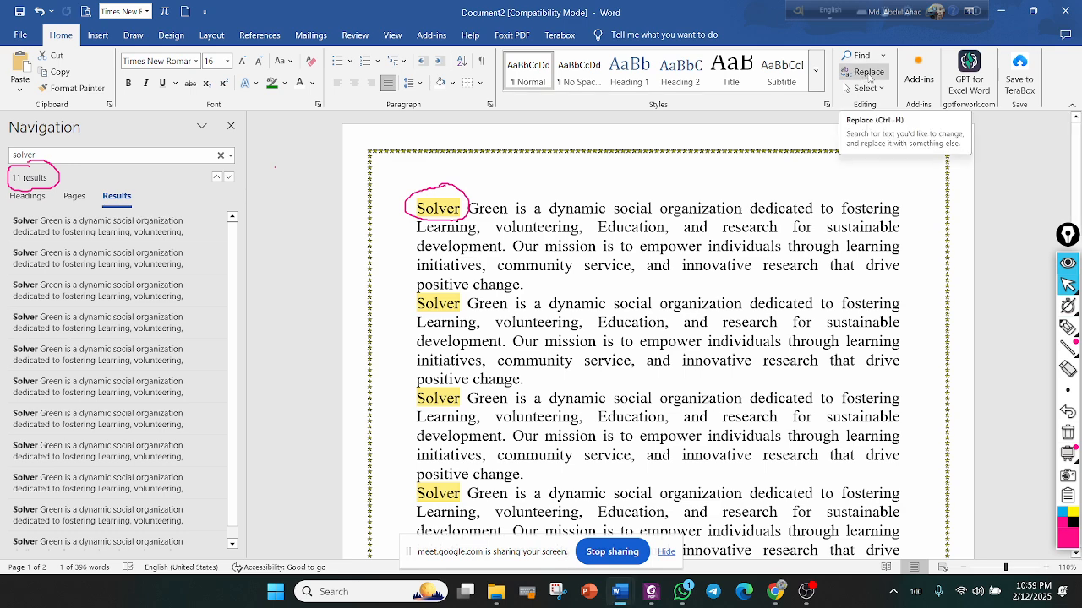
Open Find and Replace on its replace options and move the dialog lower over the page
left_click(865, 73)
left_click_drag(568, 210, 842, 322)
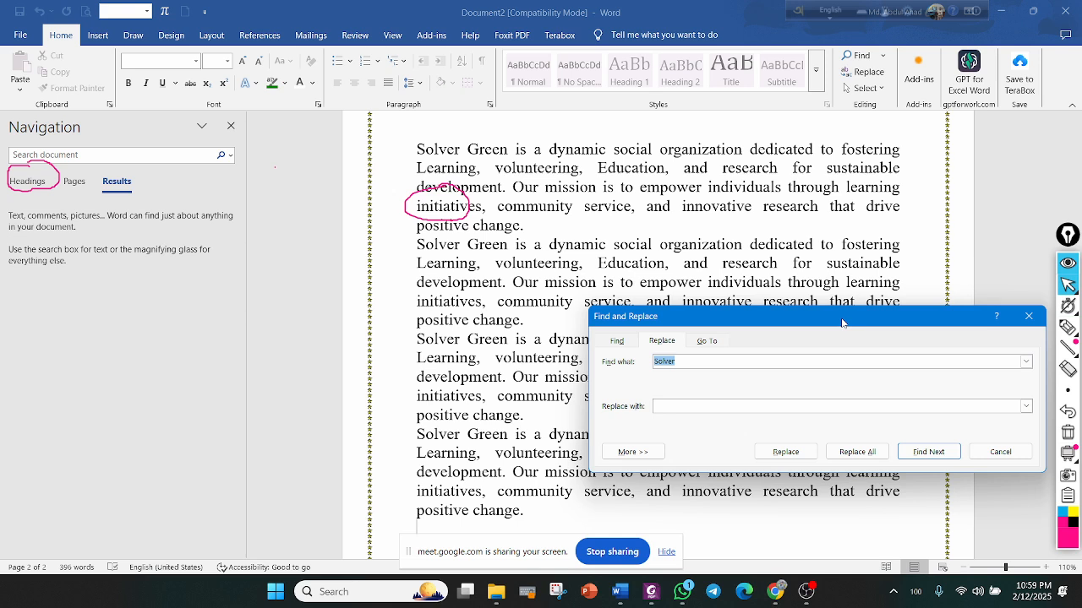
type("Gree")
key("BackSpace")
key("BackSpace")
key("BackSpace")
key("BackSpace")
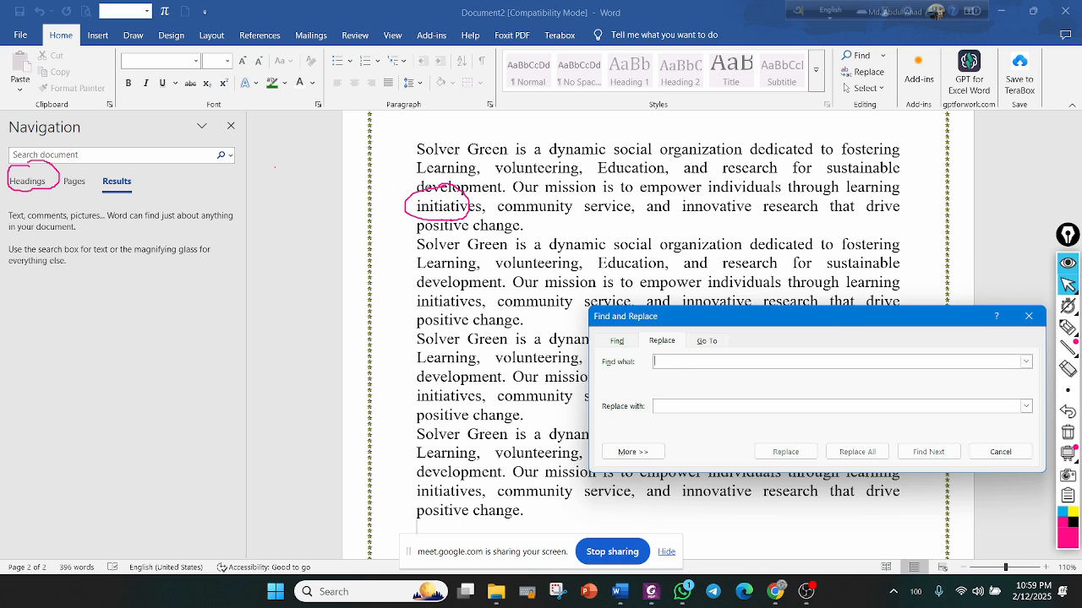
key("ctrl+z")
key("ctrl+z")
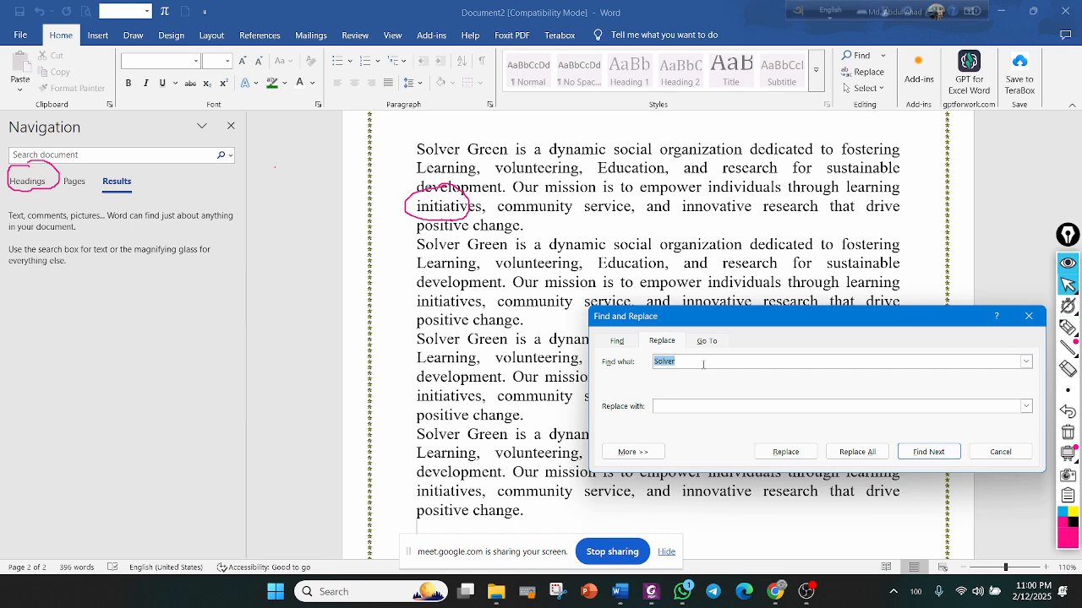
Replace all occurrences of "Solver" with "gree" in the document and close Find and Replace
left_click_drag(784, 315, 781, 241)
left_click(663, 336)
type("gree")
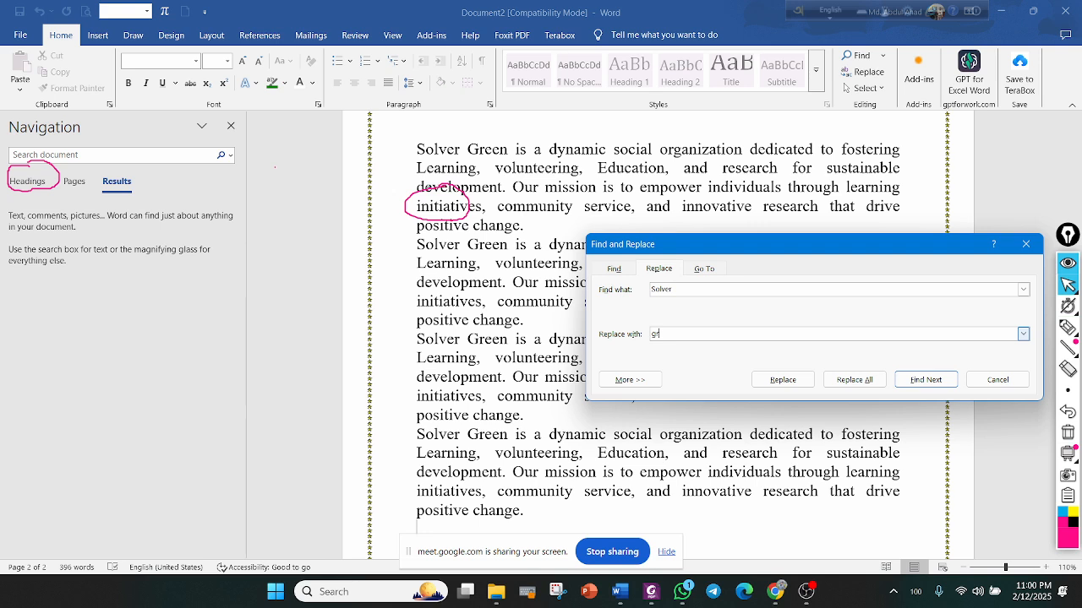
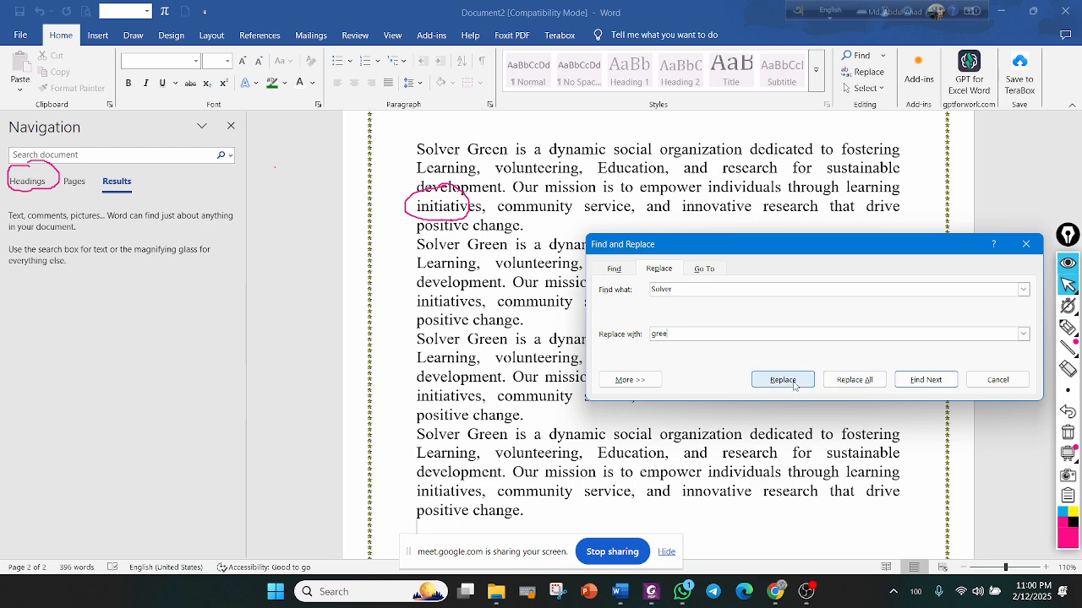
left_click(855, 380)
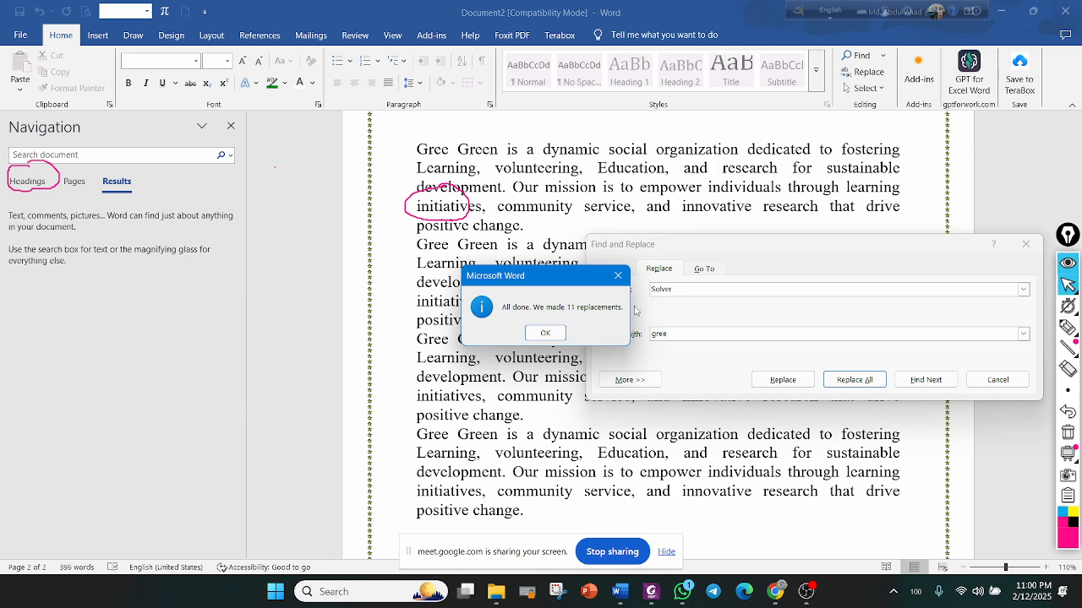
left_click(544, 333)
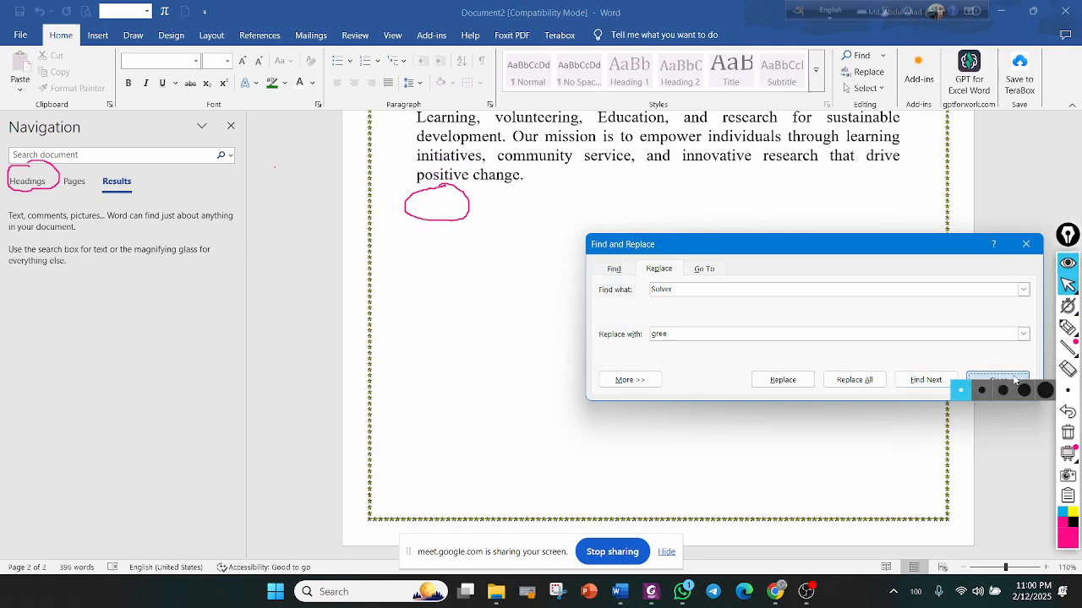
left_click(1020, 382)
Erase the pink circle around the first word of the document and return to the normal pointer
scroll(621, 371, "up", 10)
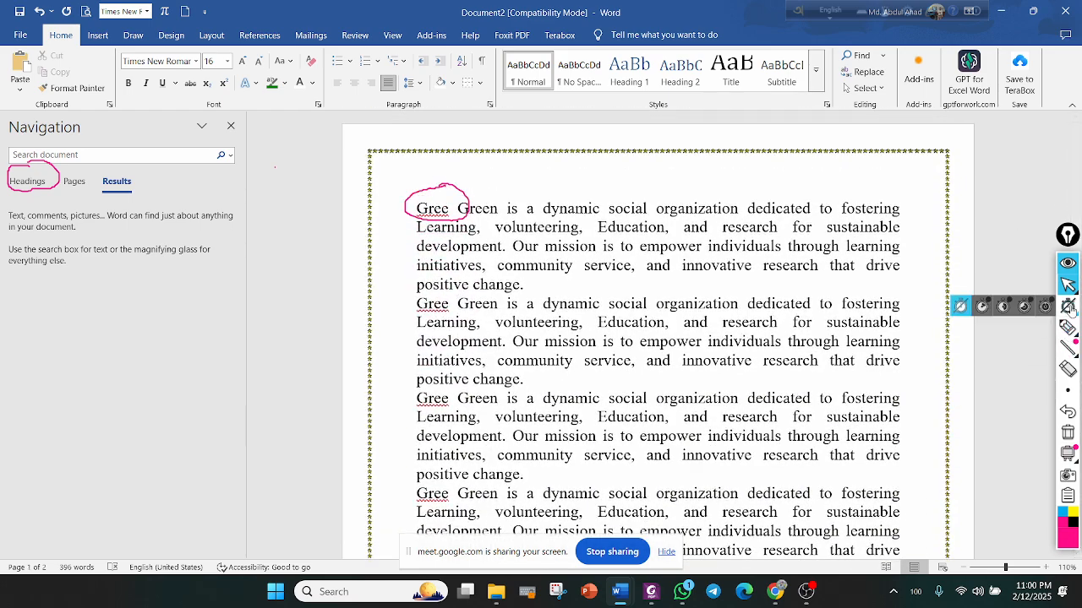
left_click(1068, 370)
left_click(407, 205)
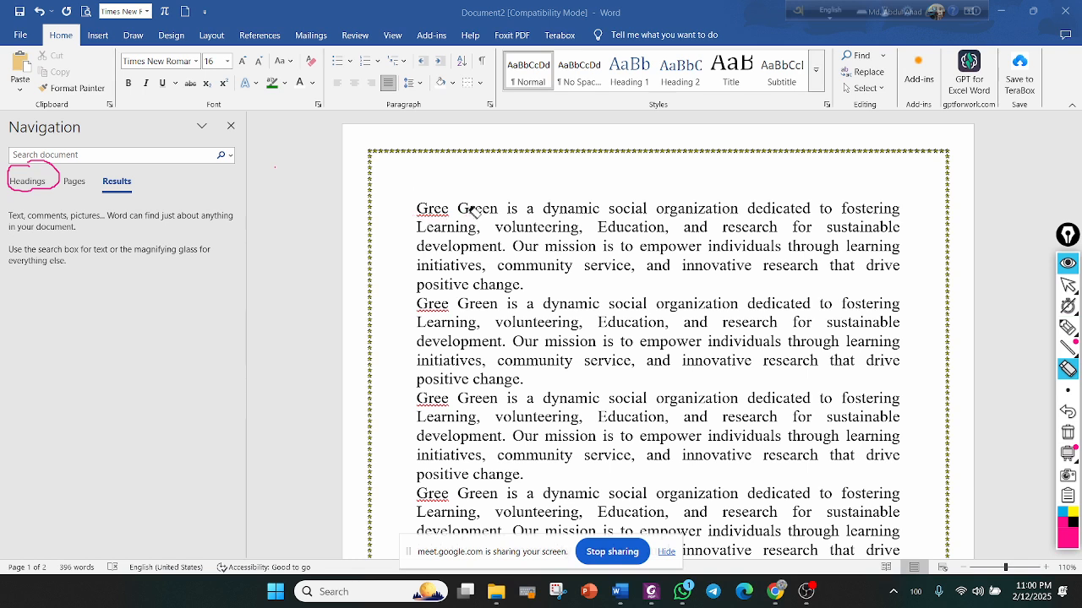
mouse_move(1068, 328)
left_click(1068, 285)
Select the words "Gree" and "Green" in the first line one after the other to compare them
left_click_drag(457, 211, 416, 209)
left_click_drag(498, 210, 458, 210)
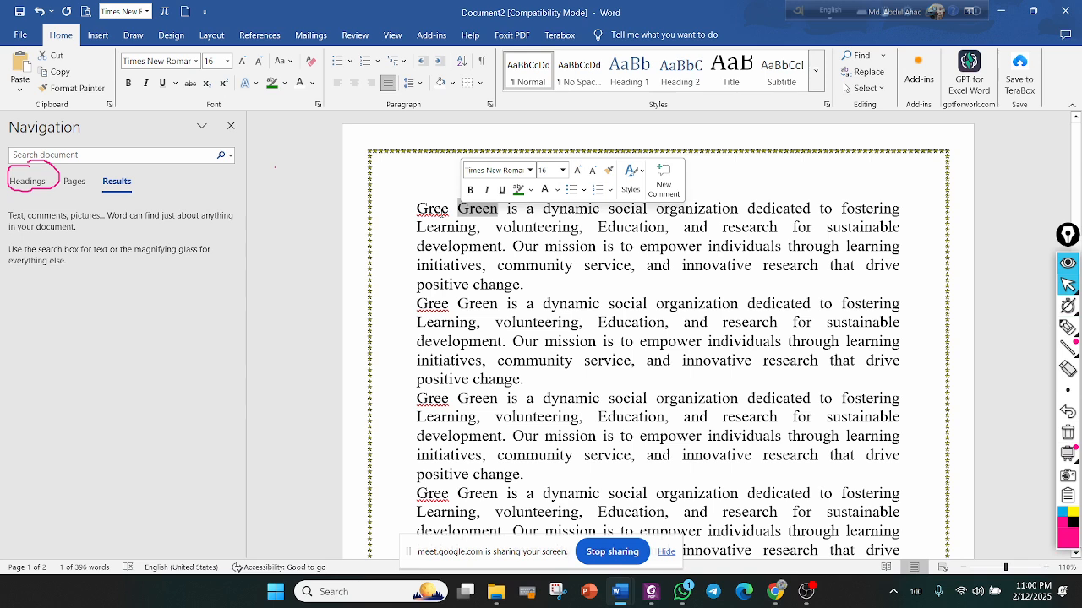
left_click(445, 208)
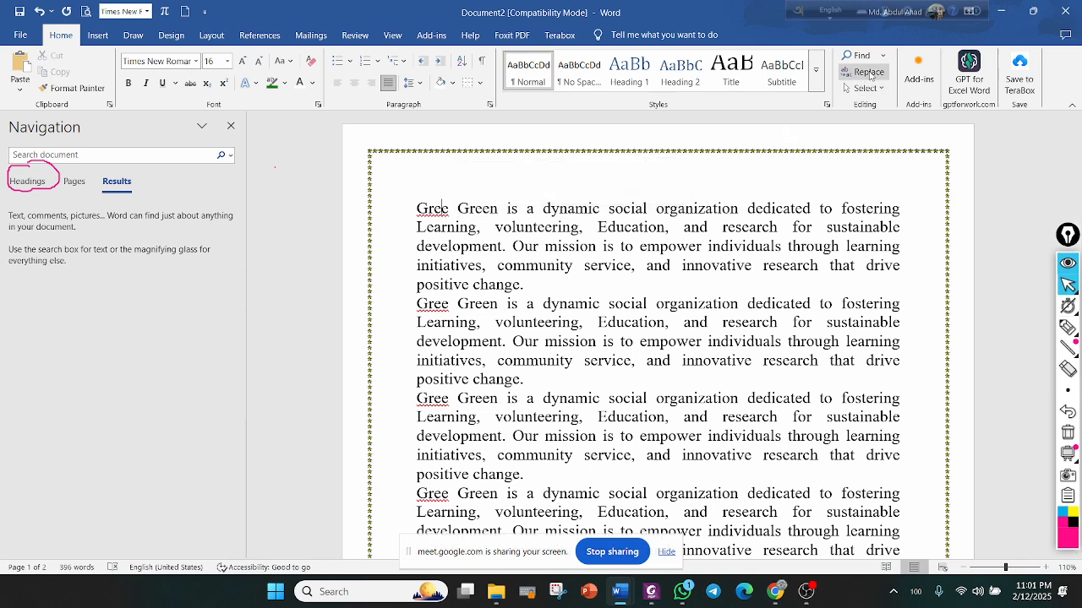
Replace all occurrences of "gree" with "solver" in the document and close Find and Replace
left_click(869, 73)
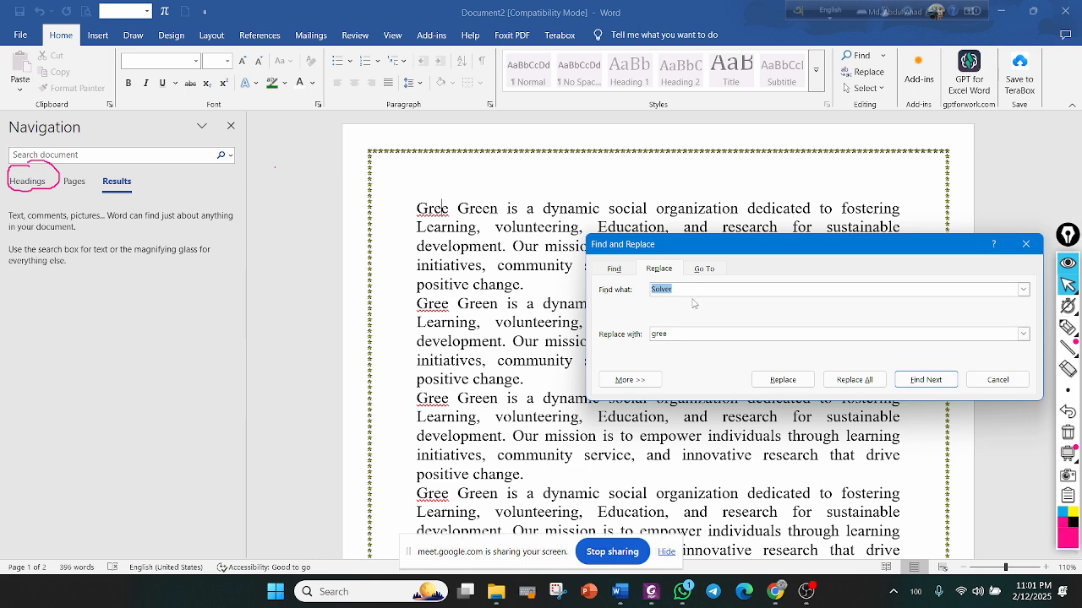
type("gree")
double_click(687, 339)
type("solver")
left_click(845, 382)
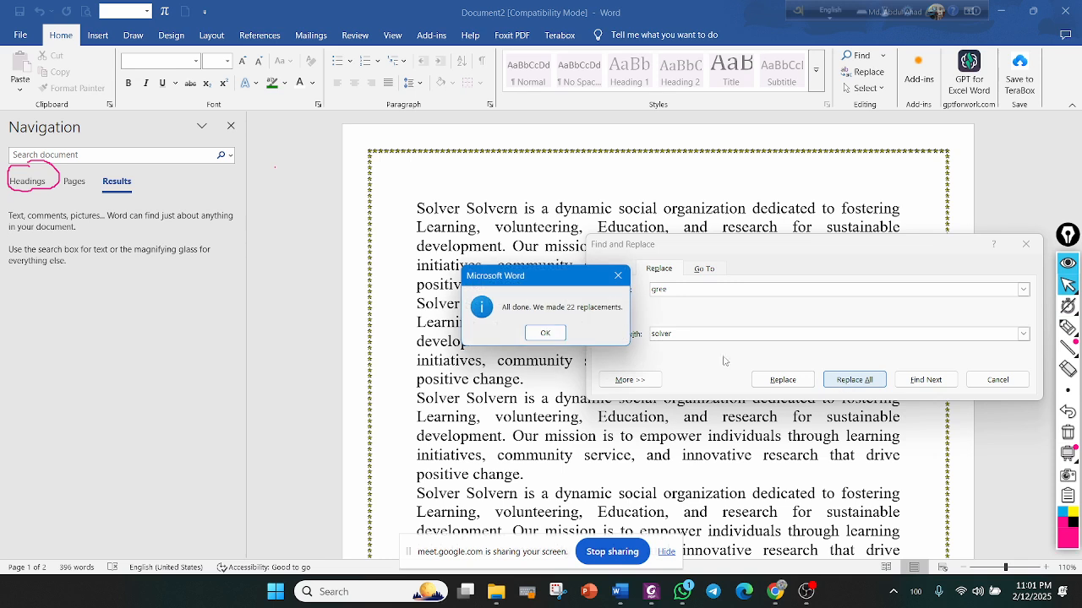
left_click(545, 333)
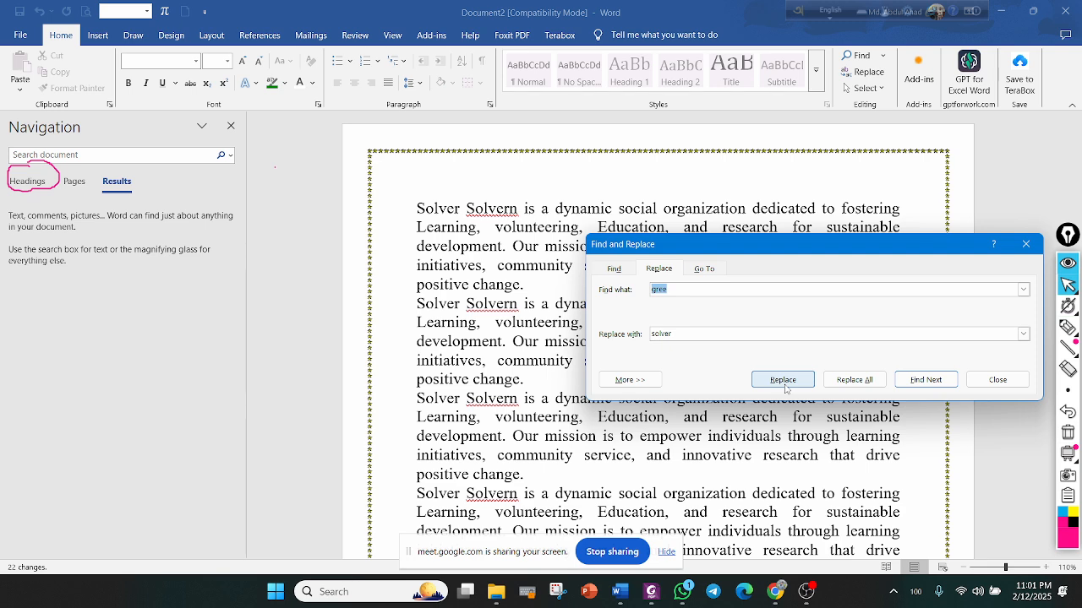
left_click(1024, 243)
Copy the words "Solver Solvern" at the start of the first paragraph
left_click_drag(521, 208, 368, 208)
key("ctrl+c")
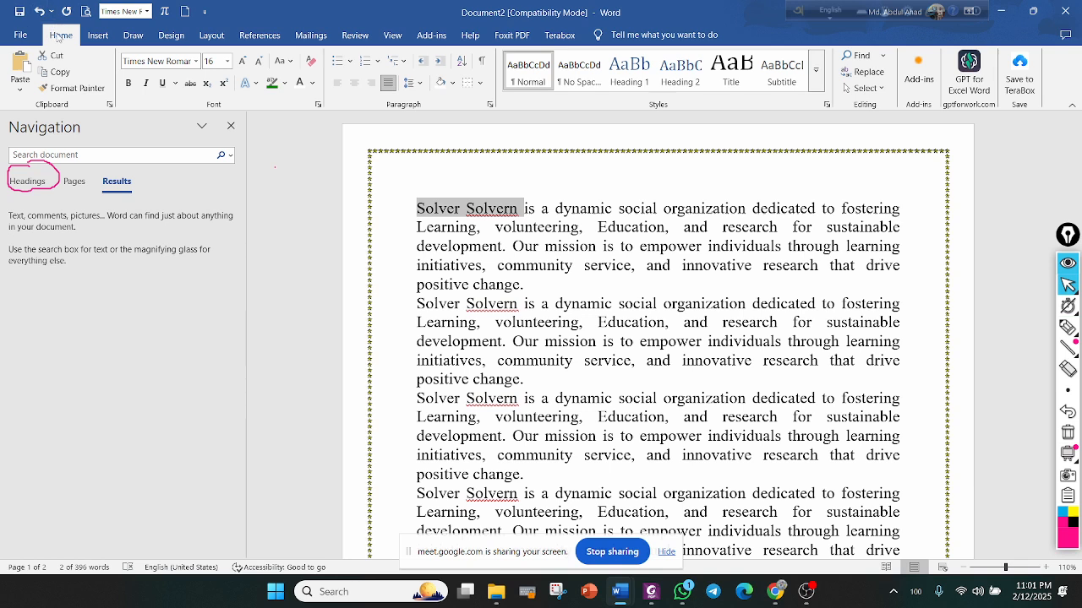
Circle the Editing group with the pink pen and underline its Find and Replace commands
left_click(1067, 328)
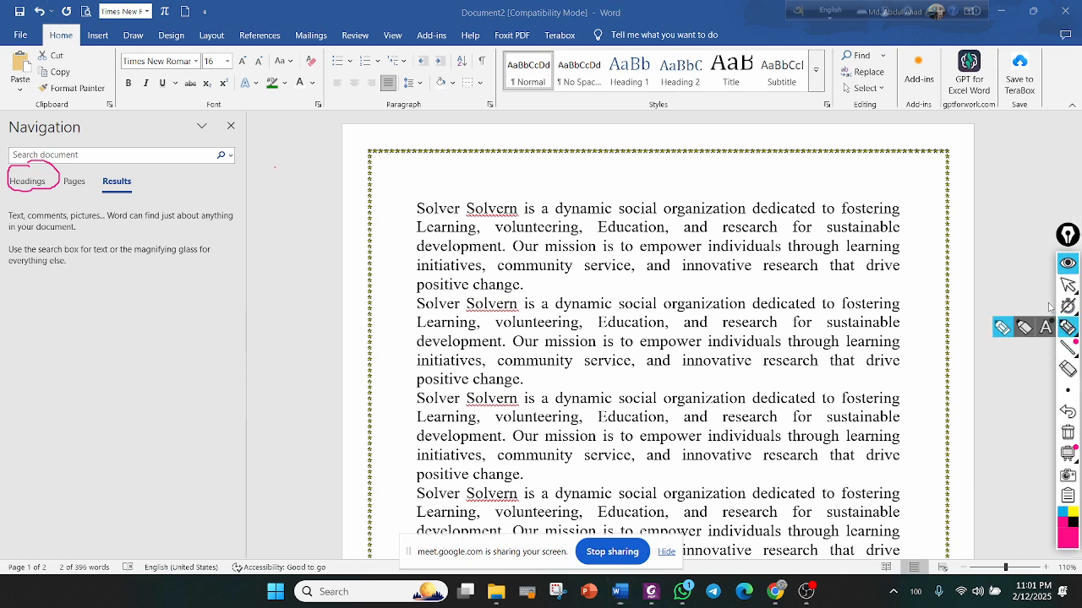
mouse_move(837, 50)
left_mouse_down()
mouse_move(874, 112)
mouse_move(887, 72)
mouse_move(845, 51)
left_mouse_up()
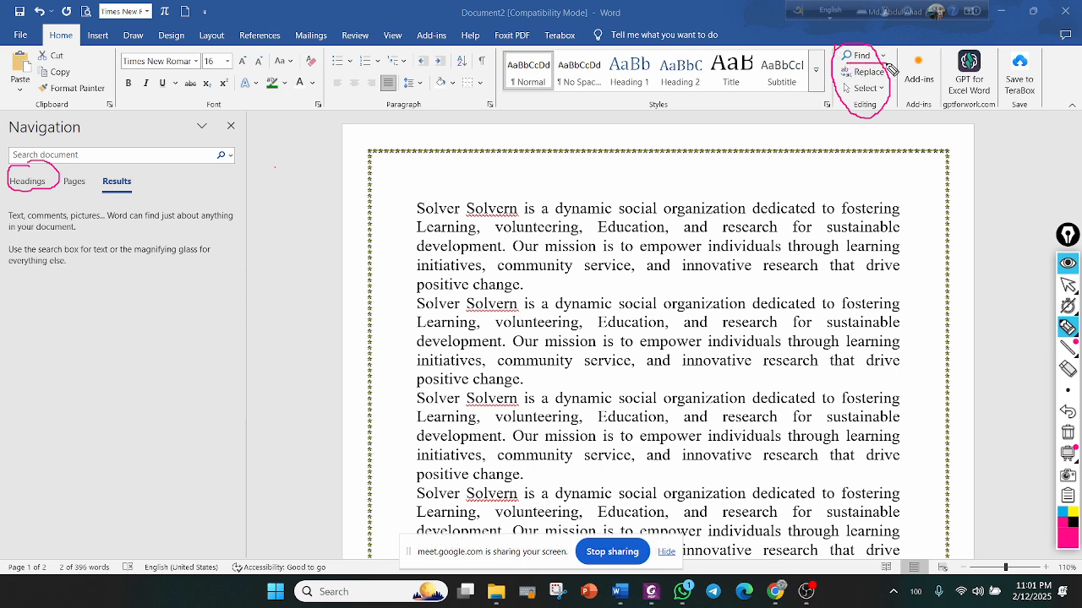
left_click_drag(850, 76, 897, 76)
Erase the pink pen marks around the Editing group and the Headings label and return to the normal pointer
left_click(1067, 369)
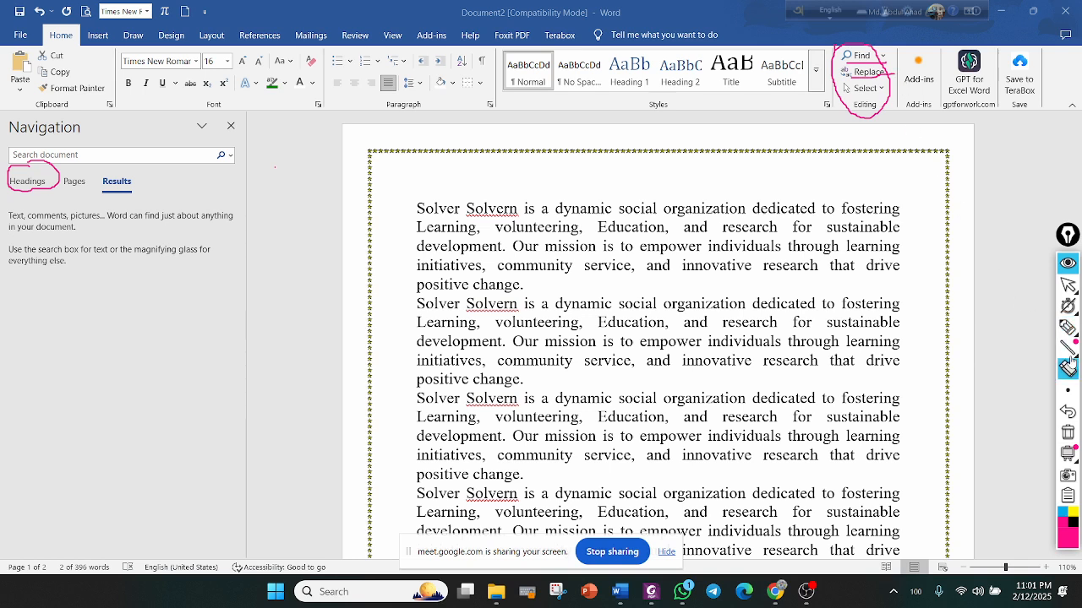
left_click_drag(865, 119, 875, 82)
left_click_drag(60, 136, 50, 183)
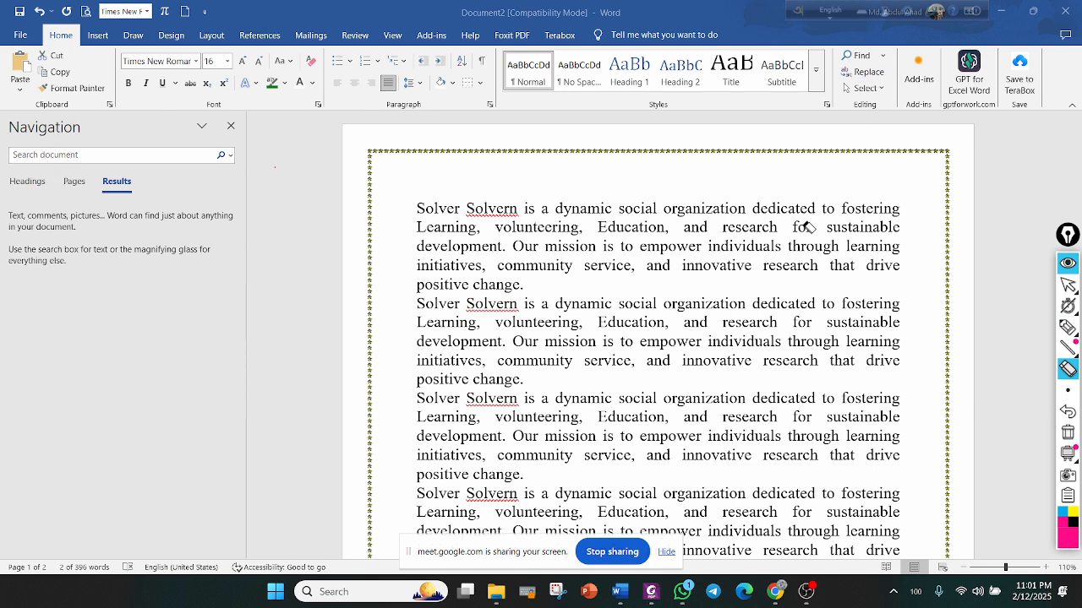
left_click(1065, 289)
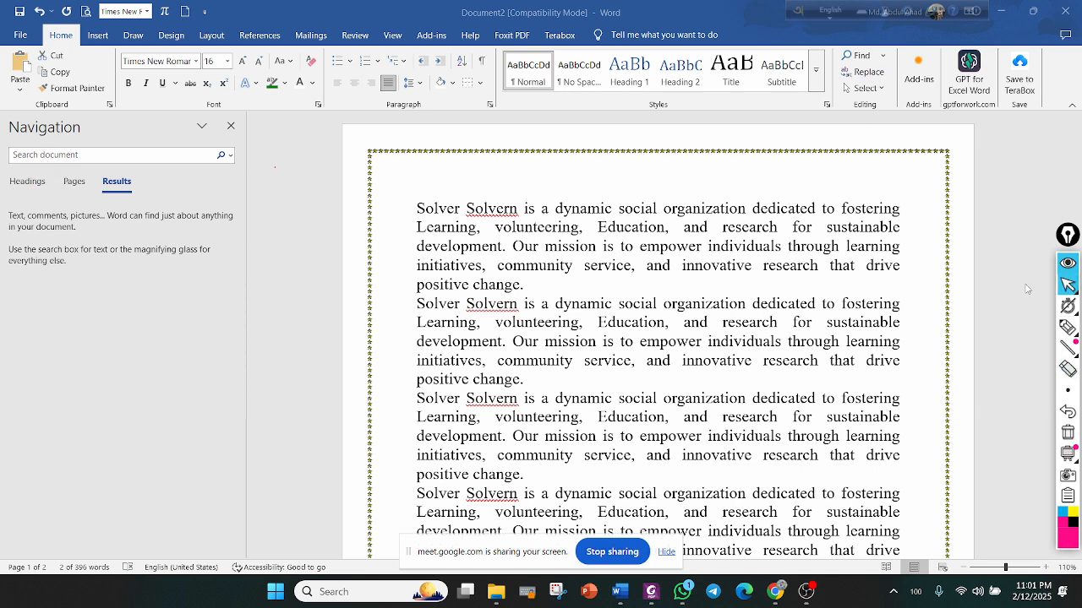
Replace all occurrences of "Solver Solvern" with "solver green" and insert the missing space after "green" in the first line
left_click(870, 73)
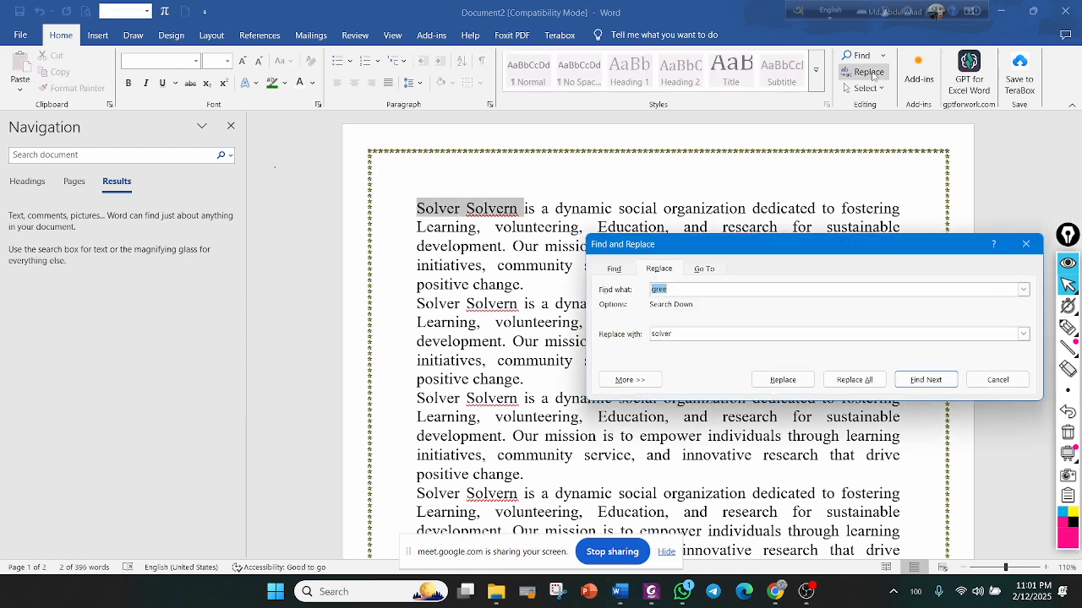
left_click(674, 292)
double_click(675, 292)
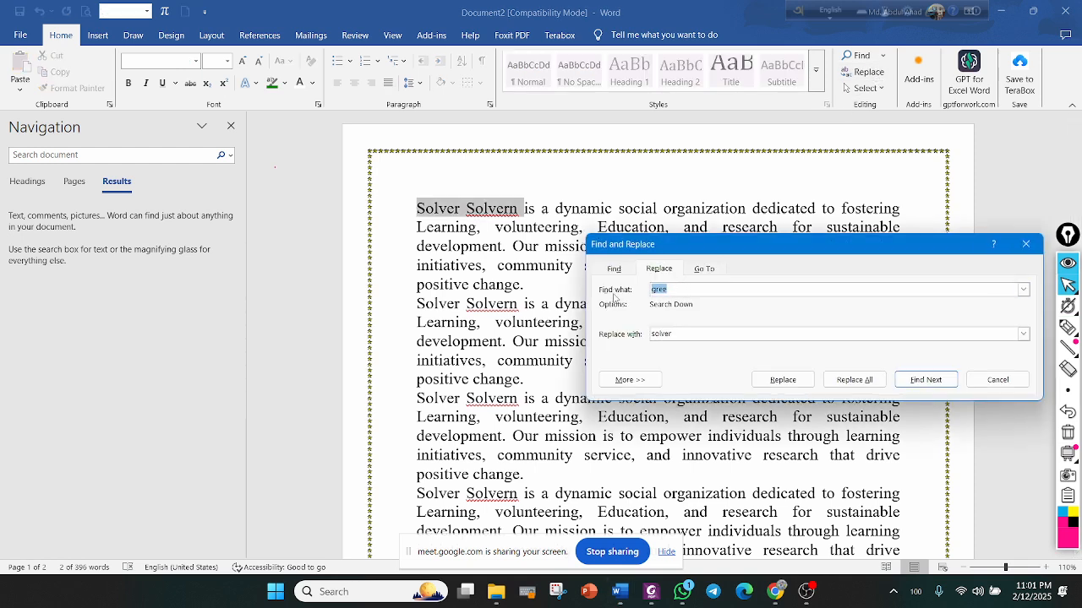
key("ctrl+v")
type("solver gree")
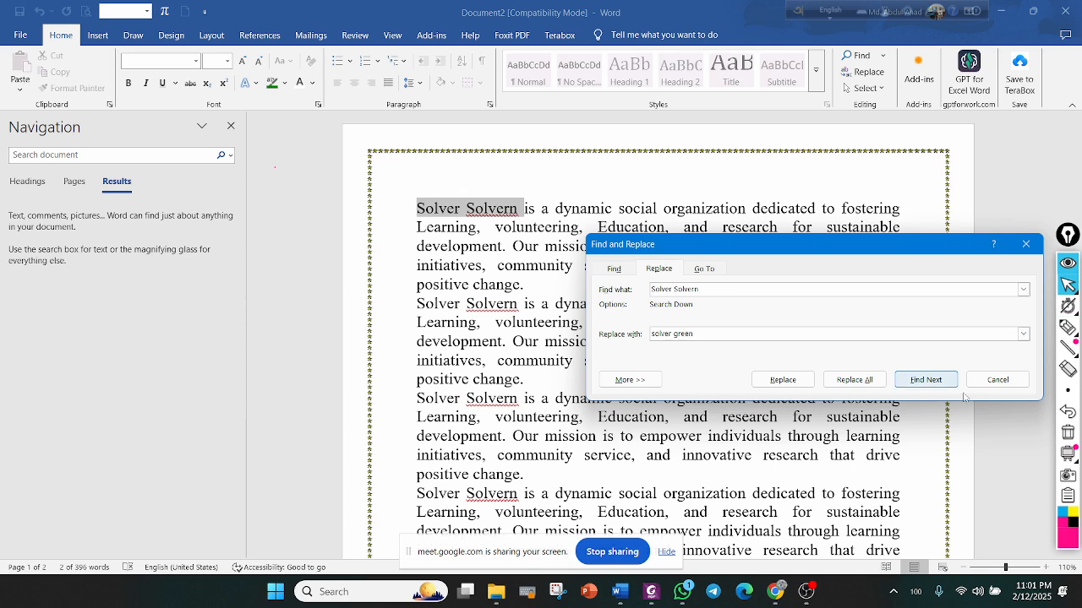
left_click(851, 380)
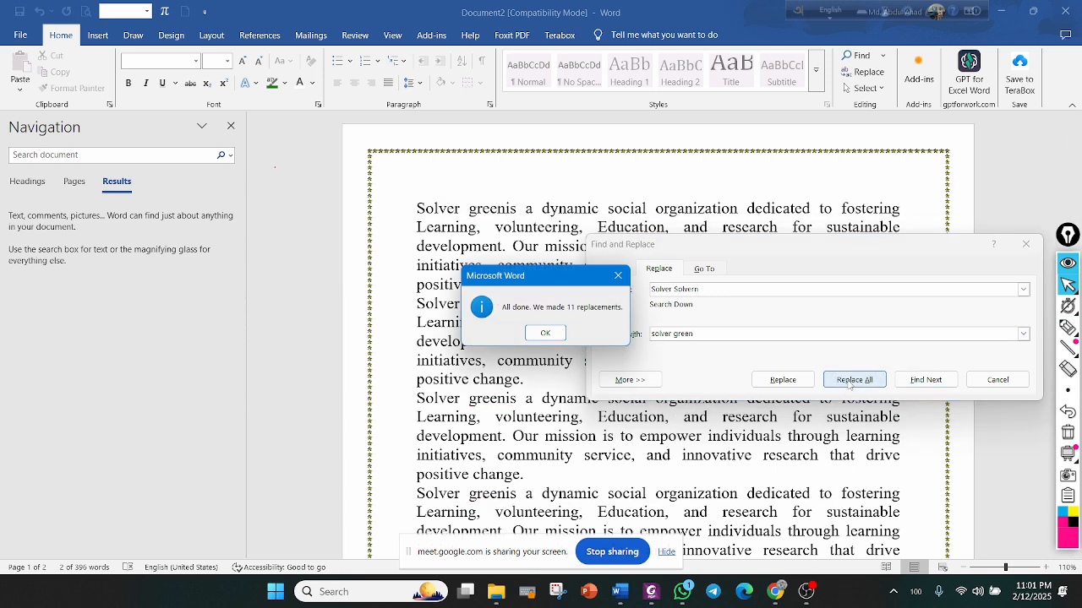
left_click(545, 333)
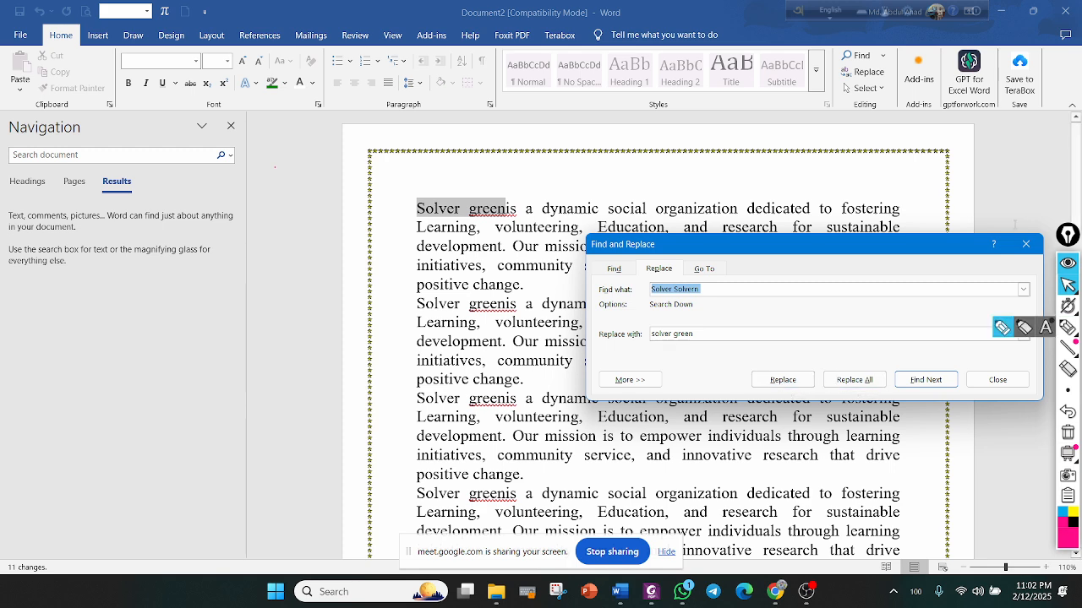
left_click(1026, 244)
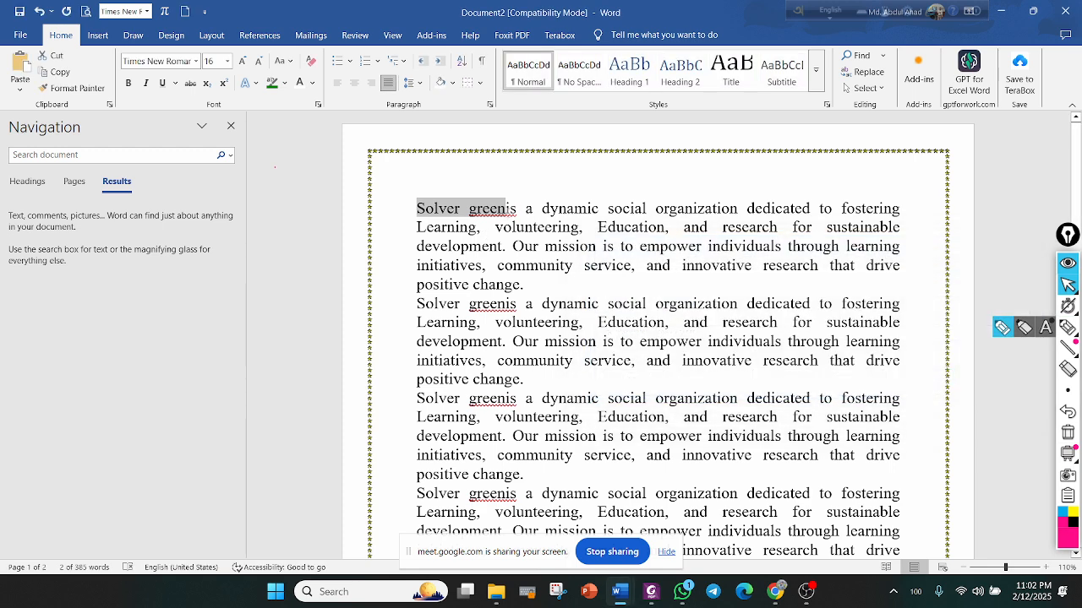
left_click(505, 209)
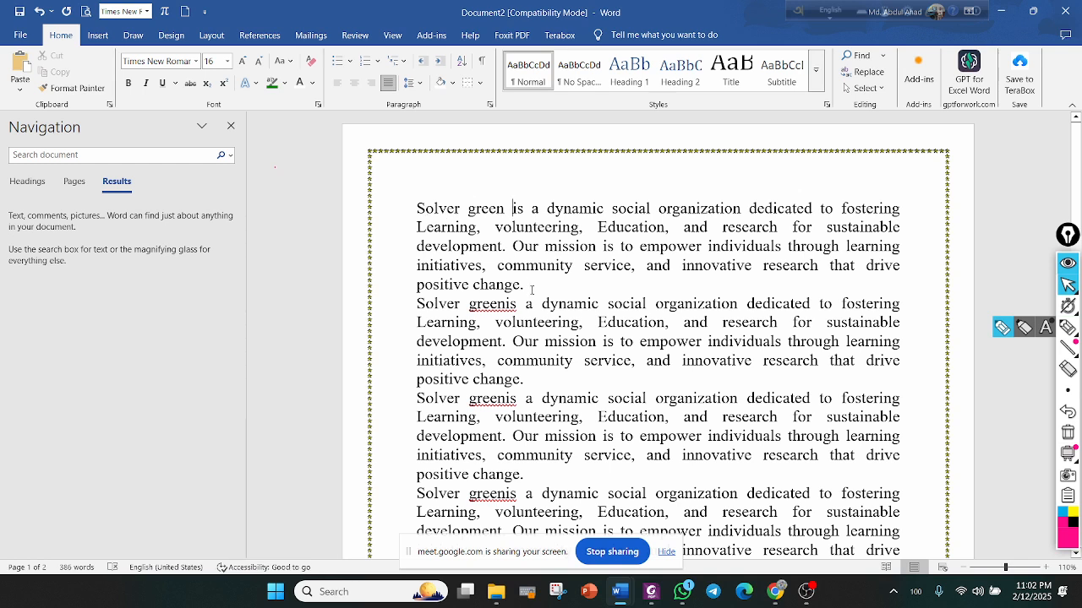
Select the words "Solver green" at the start of the first paragraph
left_click(883, 90)
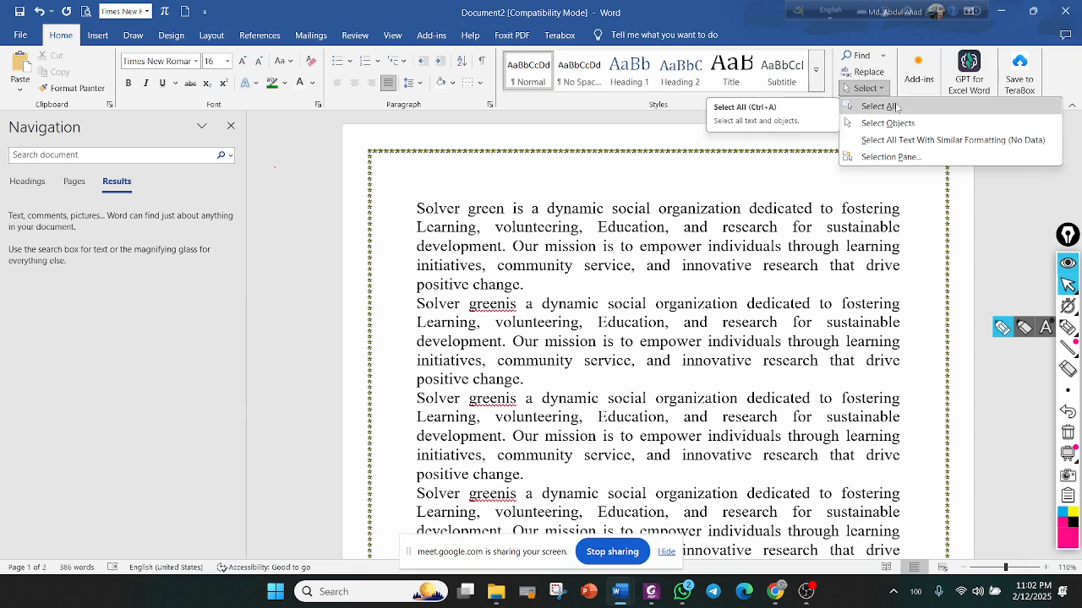
left_click(572, 199)
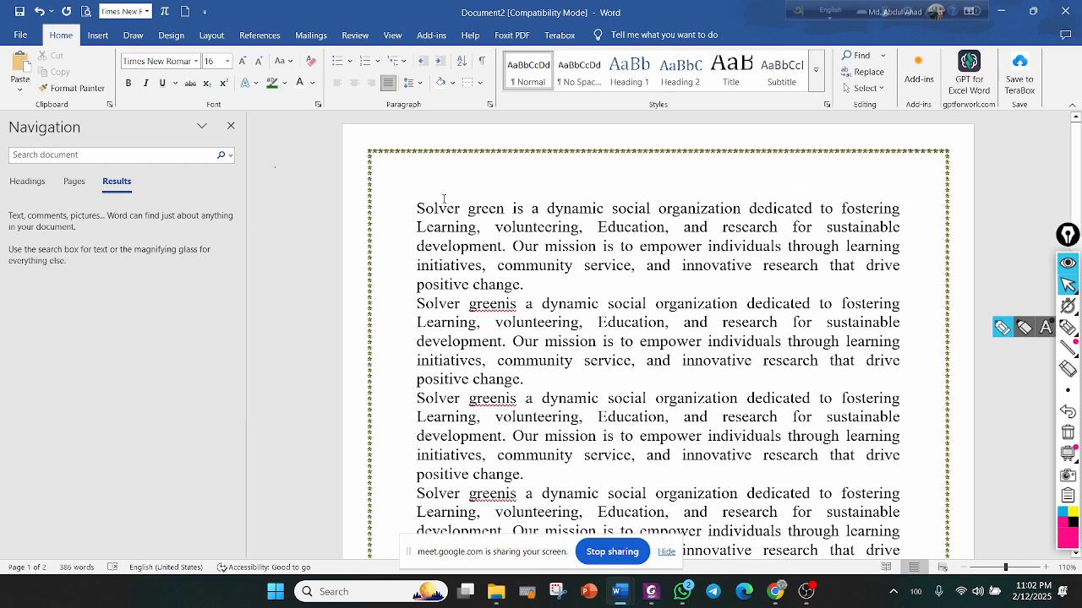
left_click_drag(415, 210, 508, 215)
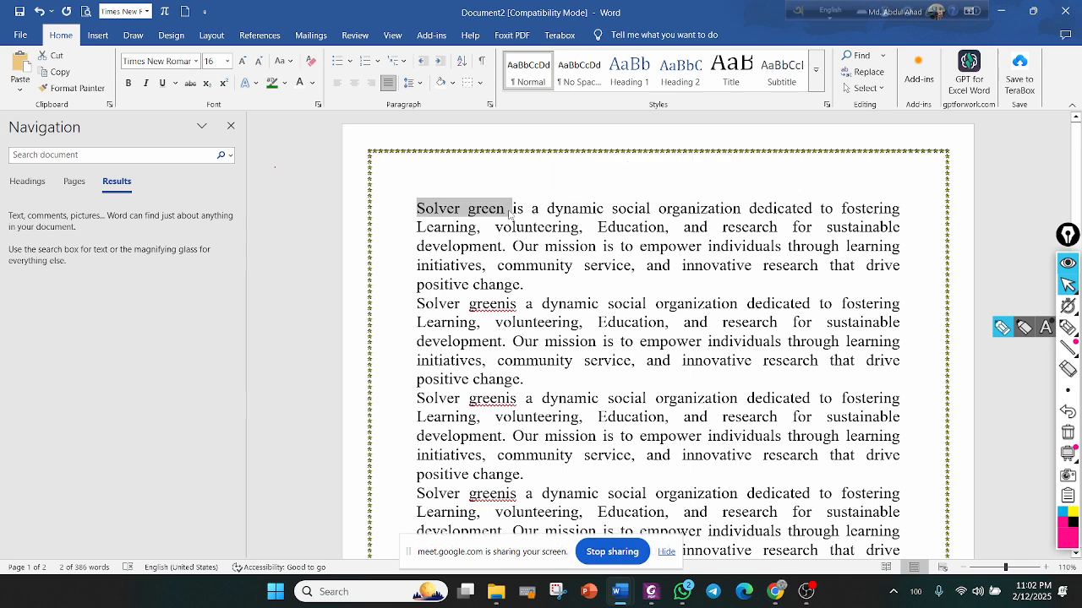
key("ctrl+a")
left_click_drag(510, 212, 416, 211)
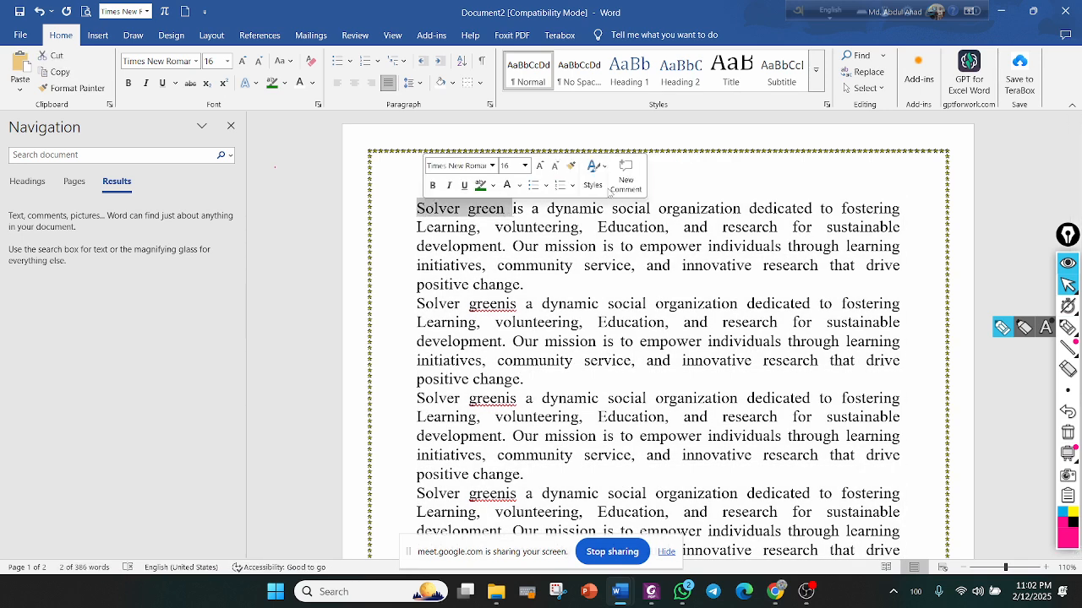
Select all text in the document with the Select All command and look through the selection
left_click(874, 91)
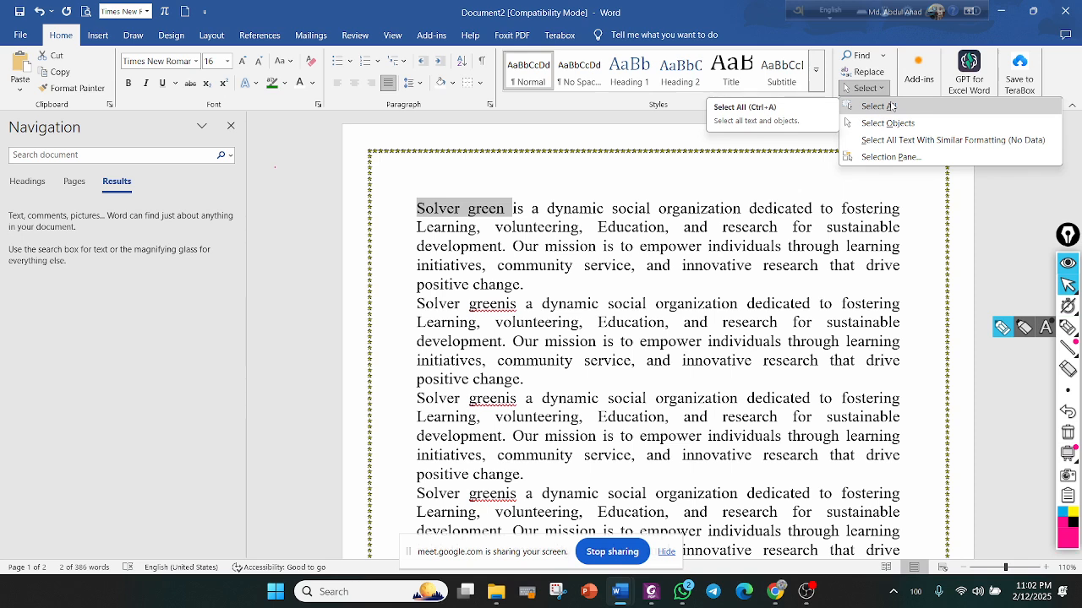
left_click(879, 105)
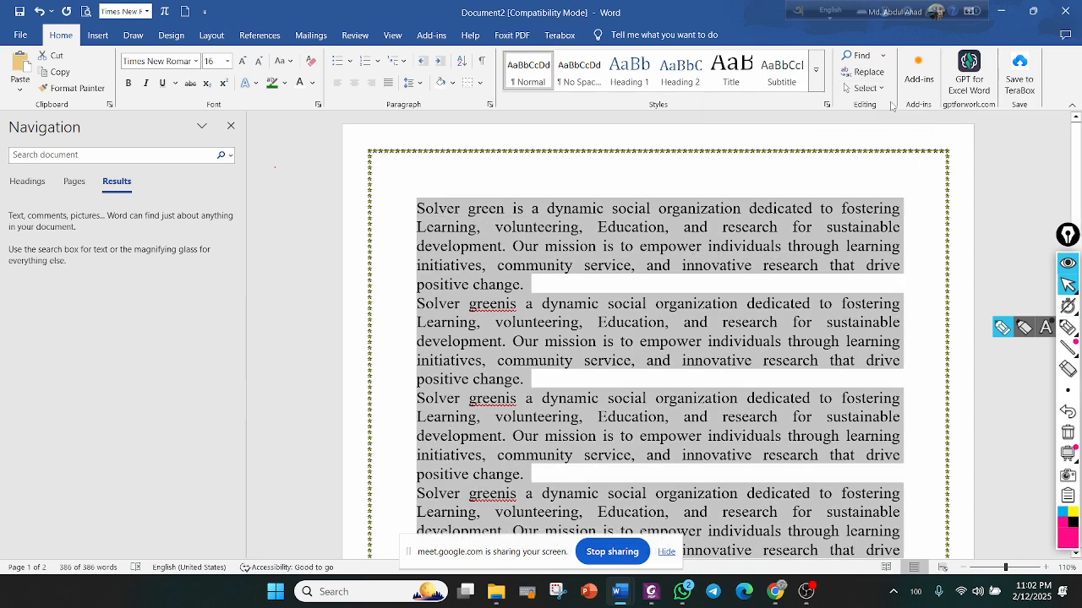
scroll(551, 251, "down", 15)
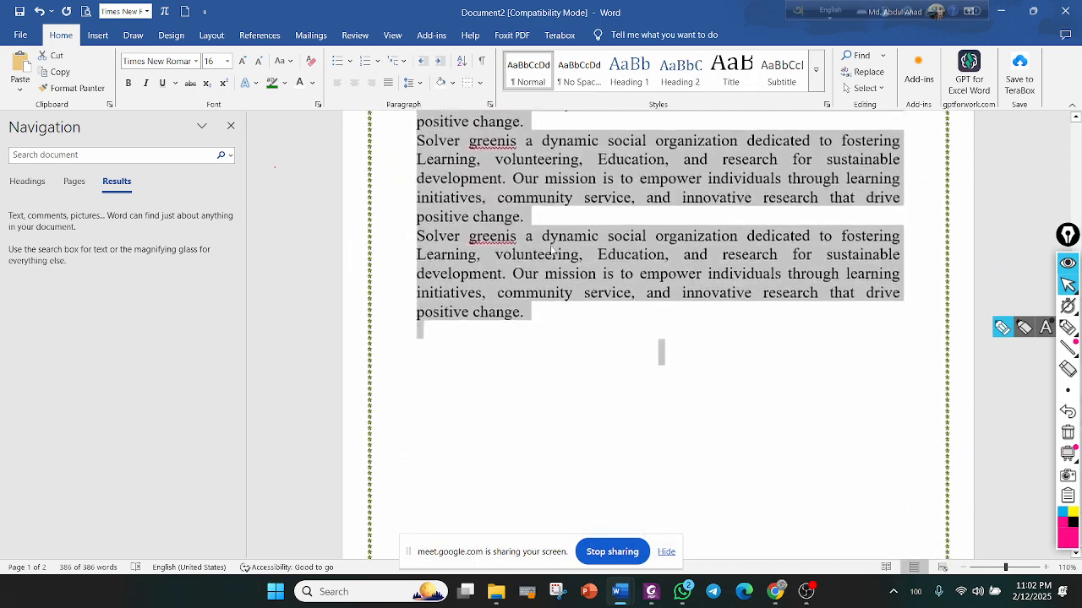
scroll(551, 251, "up", 4)
scroll(551, 251, "up", 8)
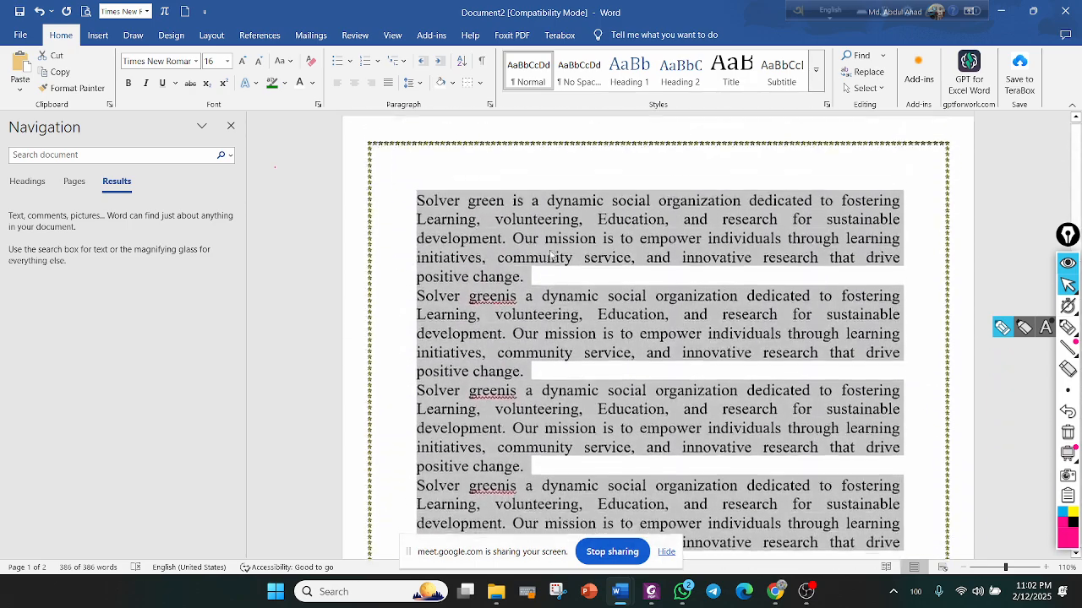
scroll(549, 248, "down", 1)
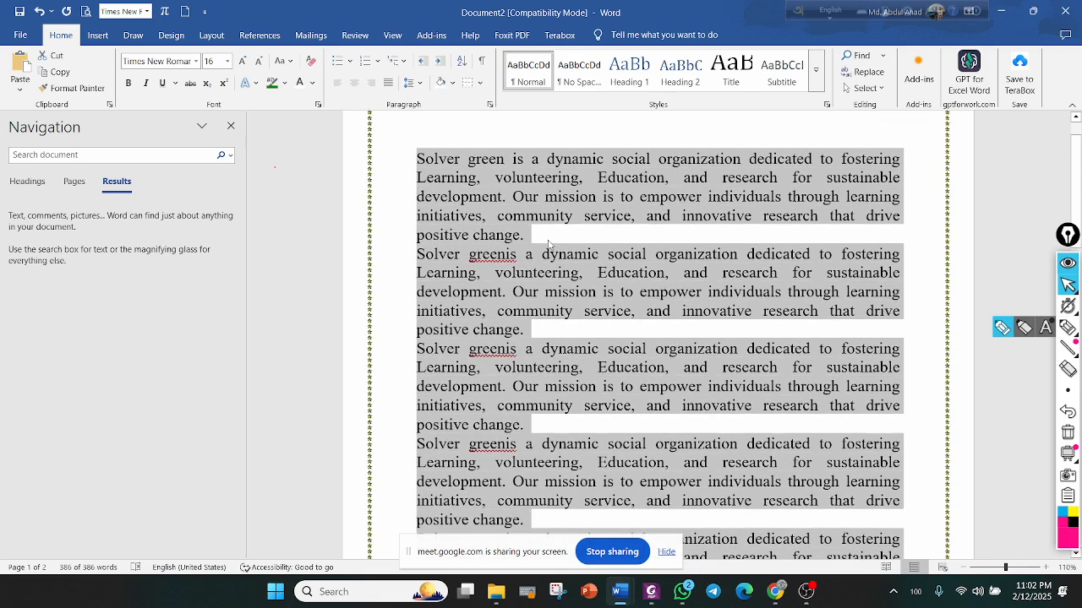
left_click(881, 89)
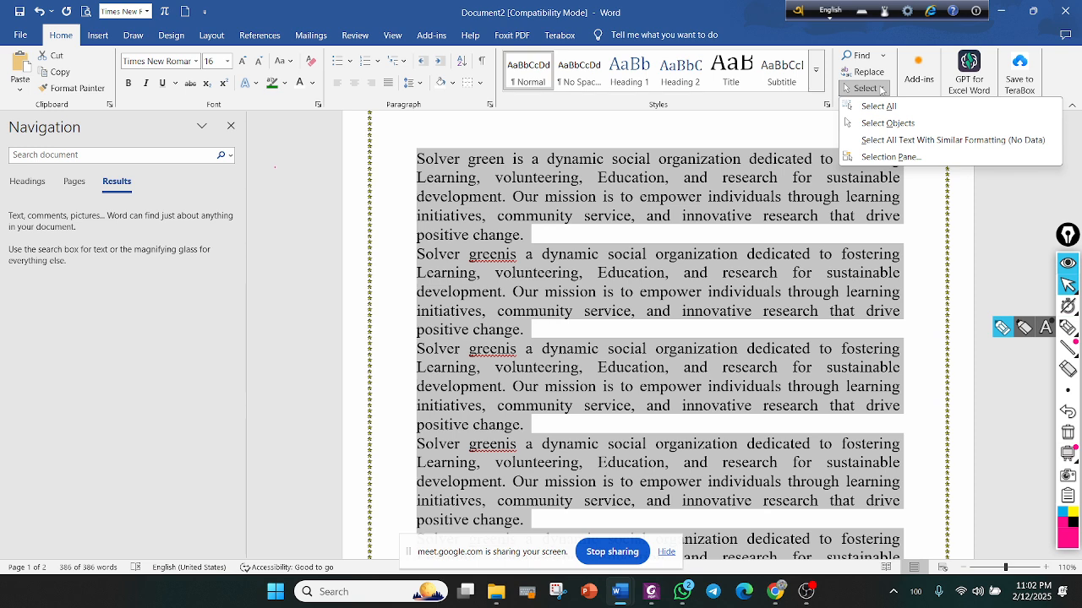
left_click(881, 89)
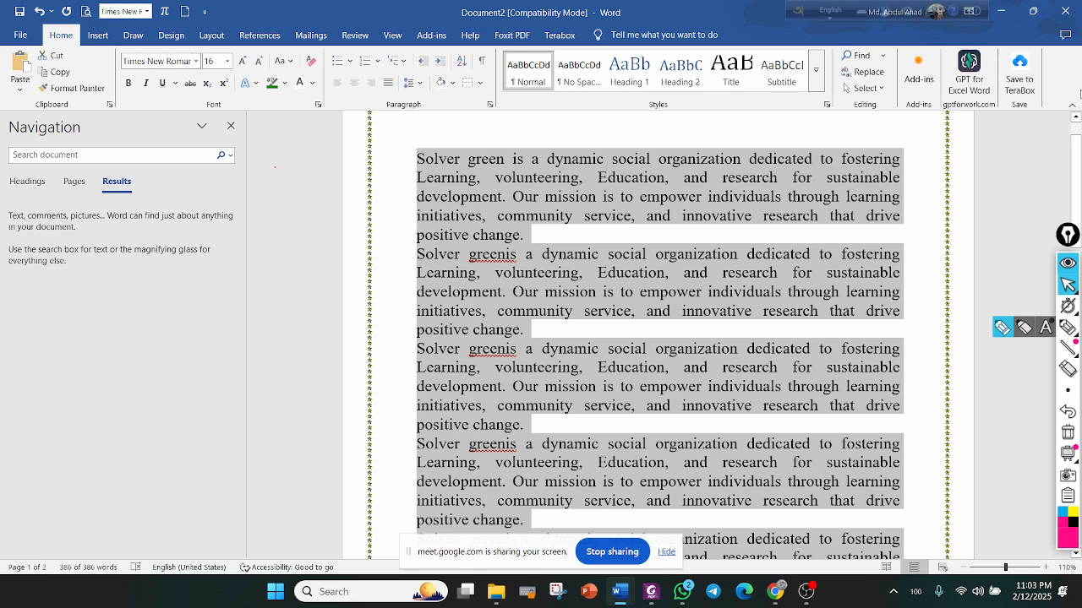
scroll(837, 157, "up", 1)
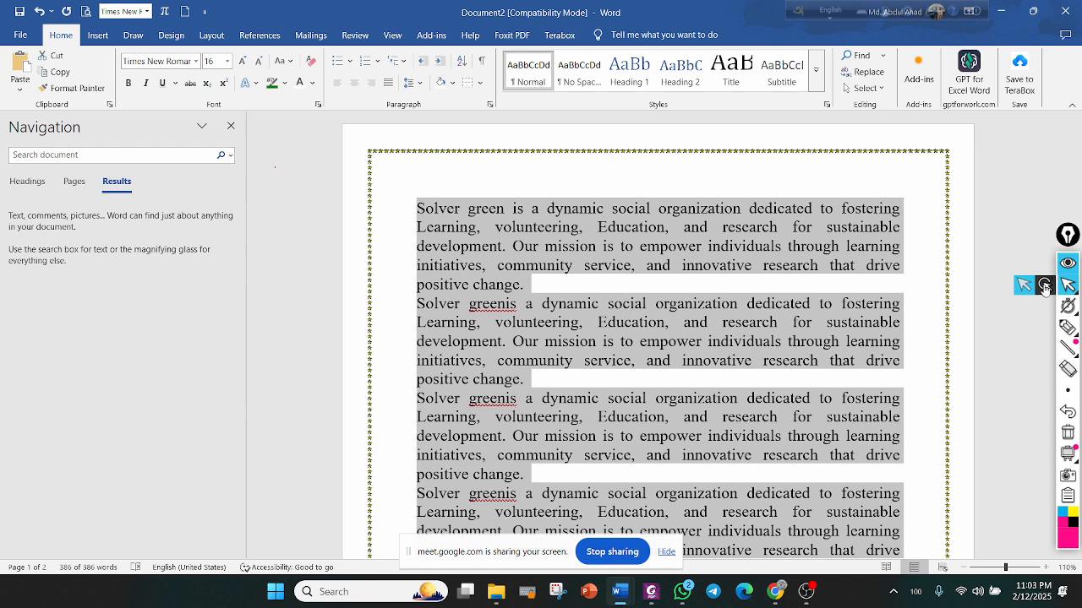
left_click(1029, 287)
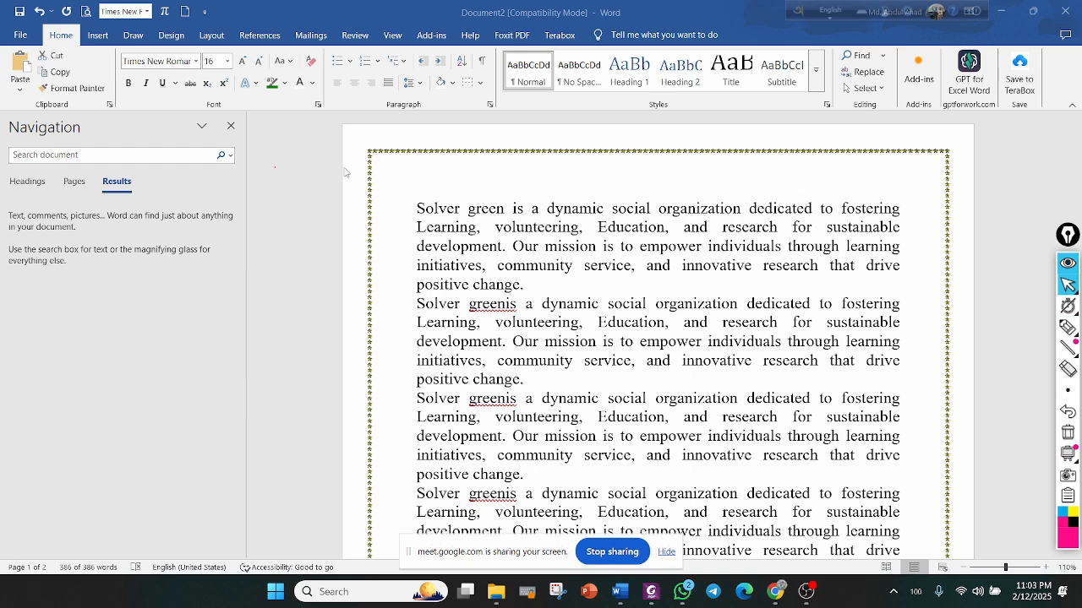
key("ctrl+a")
Insert eleven blank lines above the first paragraph
left_click(419, 211)
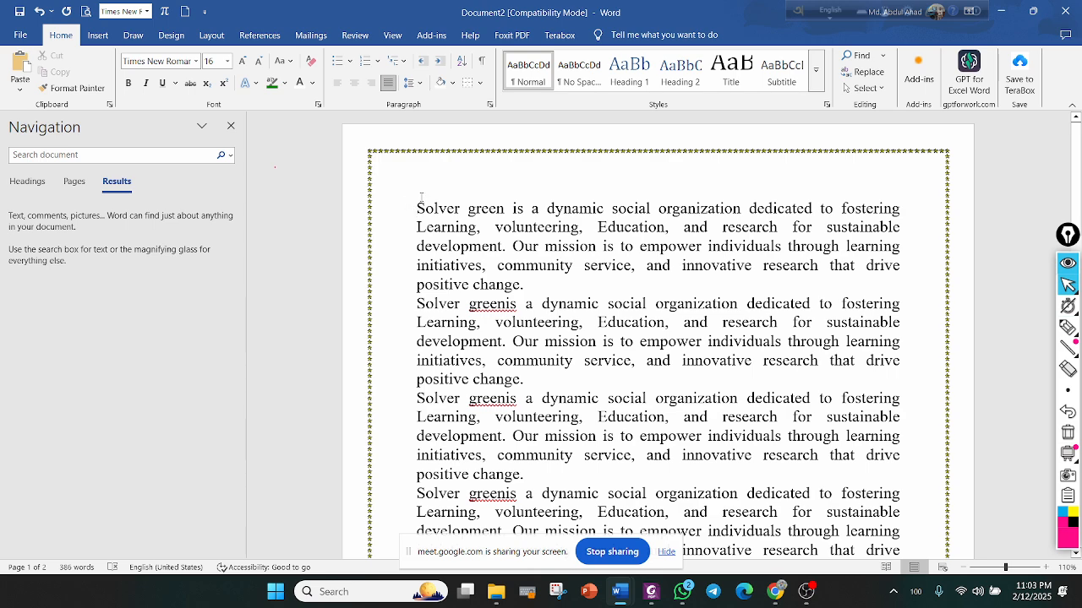
key("Return")
key("Return")
key("Return")
key("Return")
key("Return")
key("Return")
key("Return")
key("Return")
key("Return")
key("Return")
key("Return")
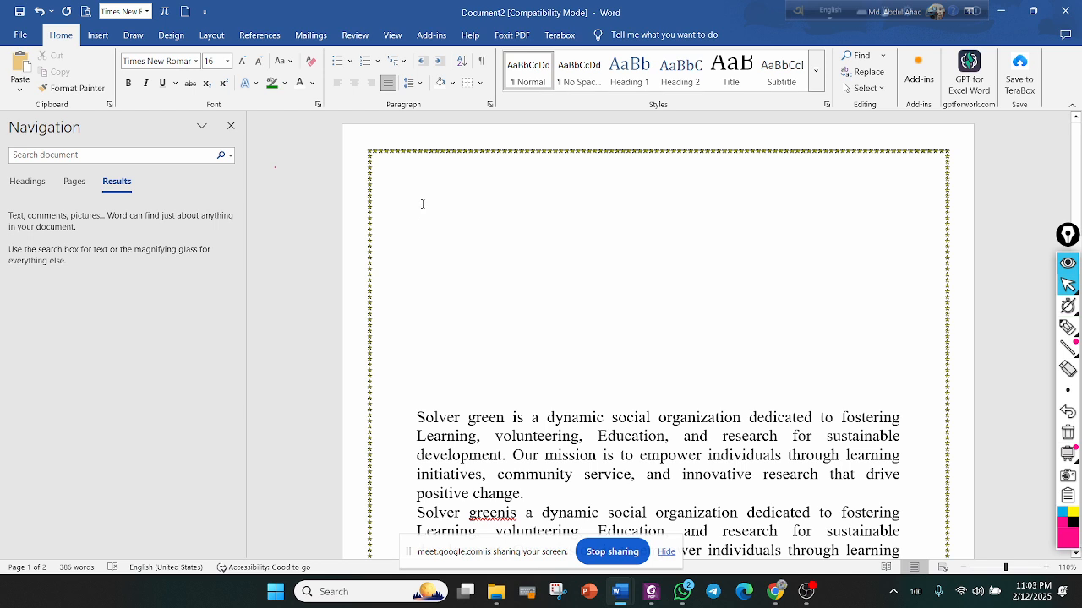
Enter 1 and 2 on separate lines at the top of the page by hand and delete them
type("1")
key("Return")
type("2")
key("Return")
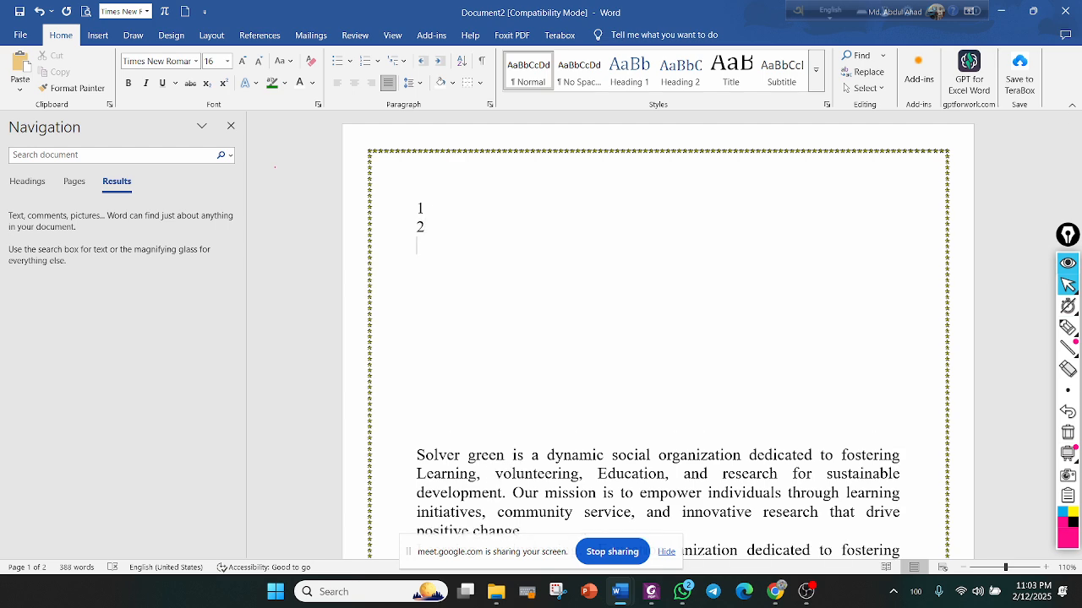
left_click_drag(426, 234, 412, 220)
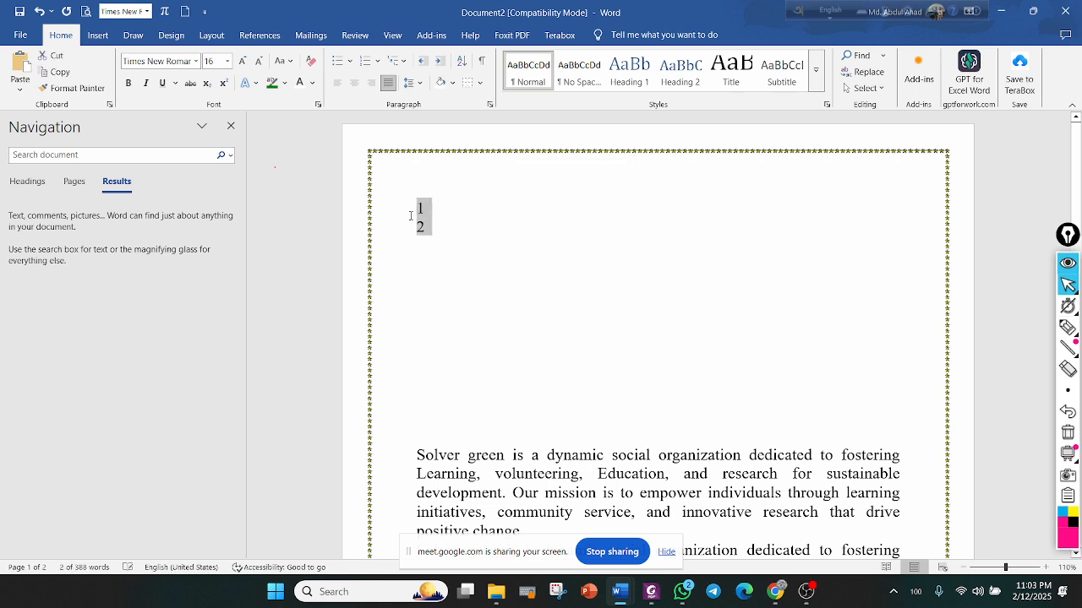
key("BackSpace")
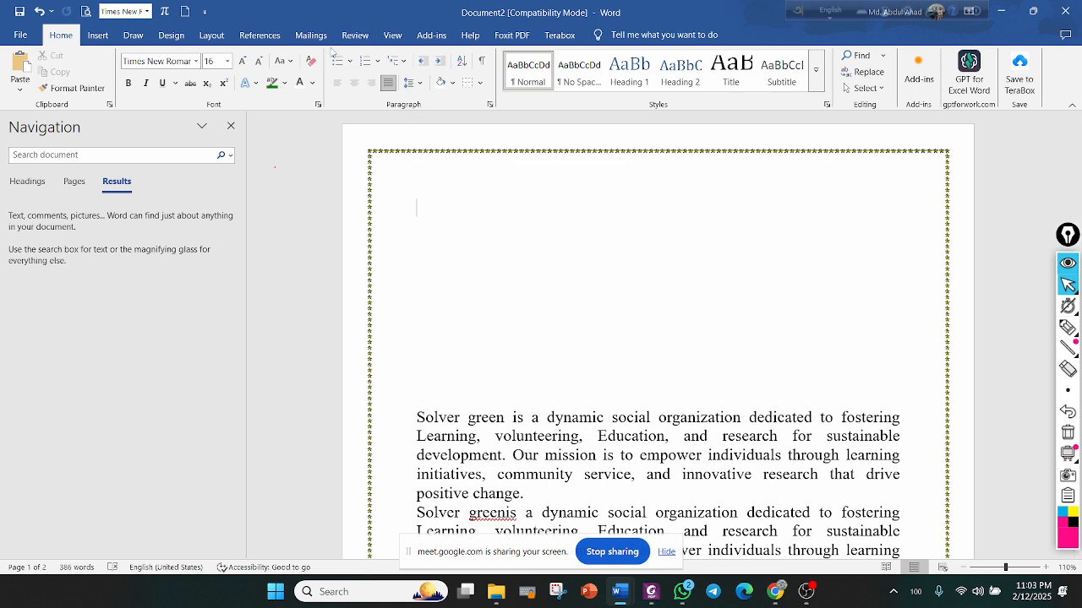
Create a numbered list in the 1. 2. 3. format at the top of the page with the items 5, 3 and 5
left_click(380, 61)
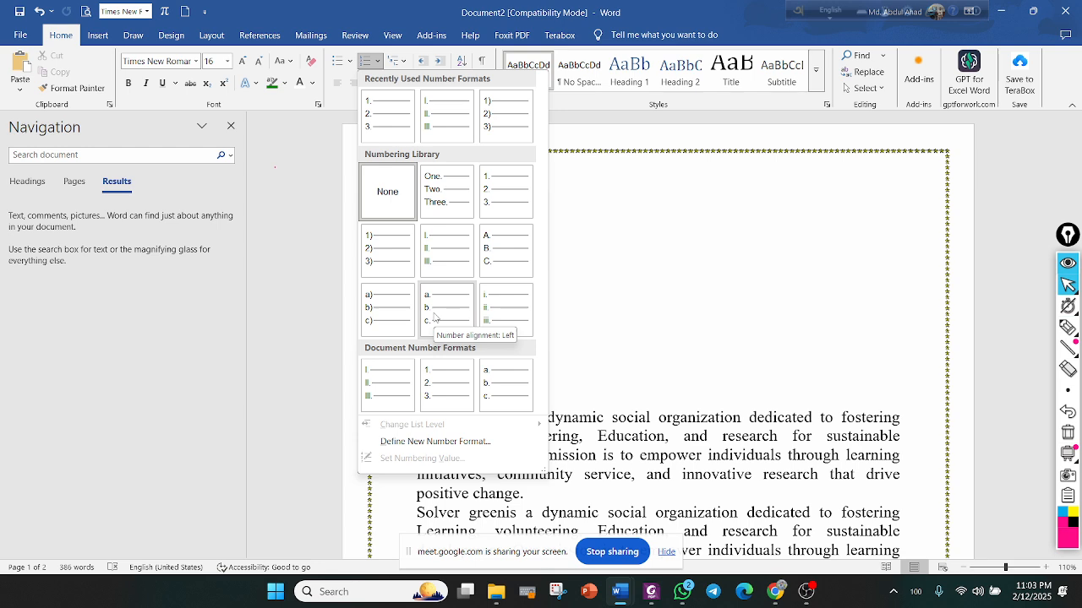
left_click(503, 203)
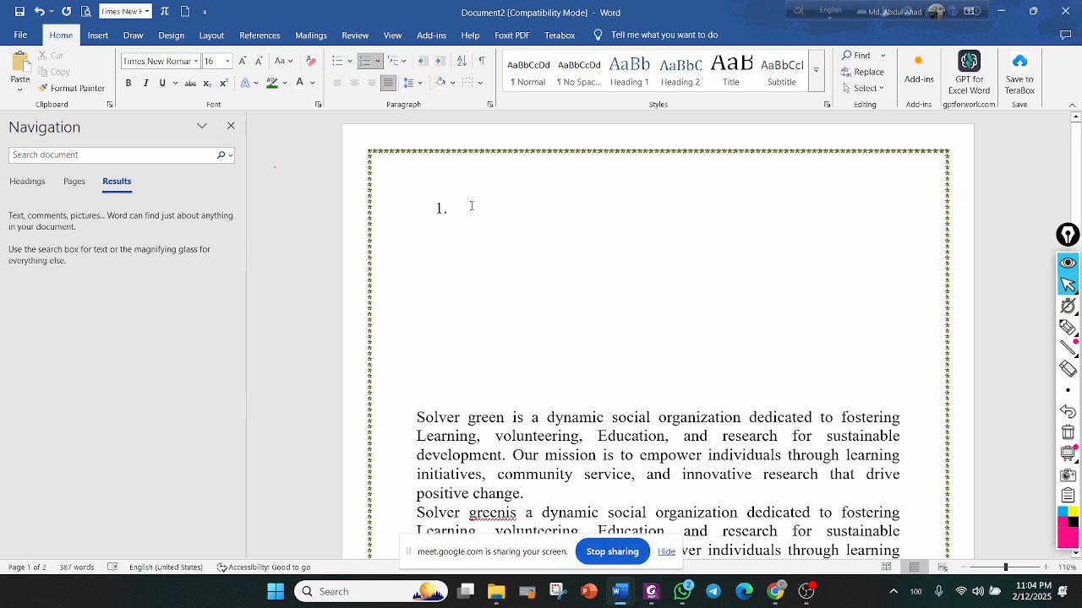
type("5")
key("Return")
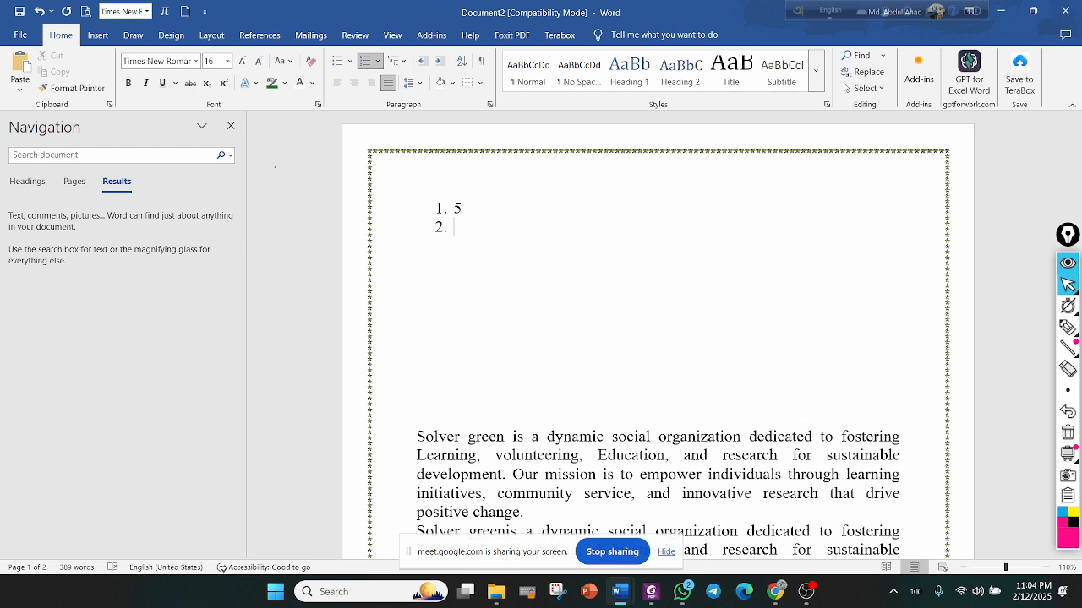
type("3")
key("Return")
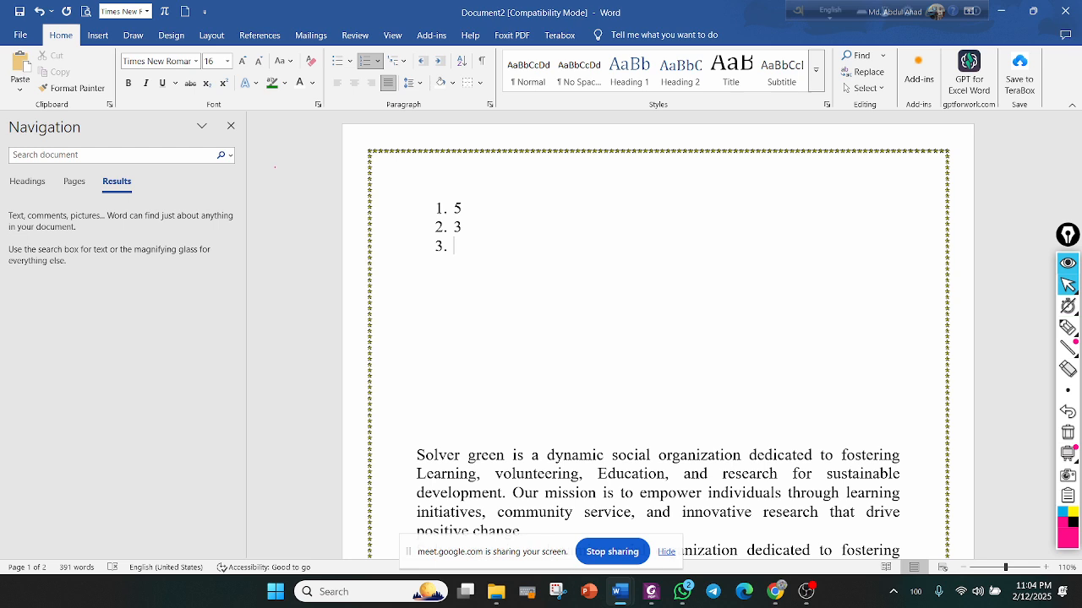
type("5")
key("Return")
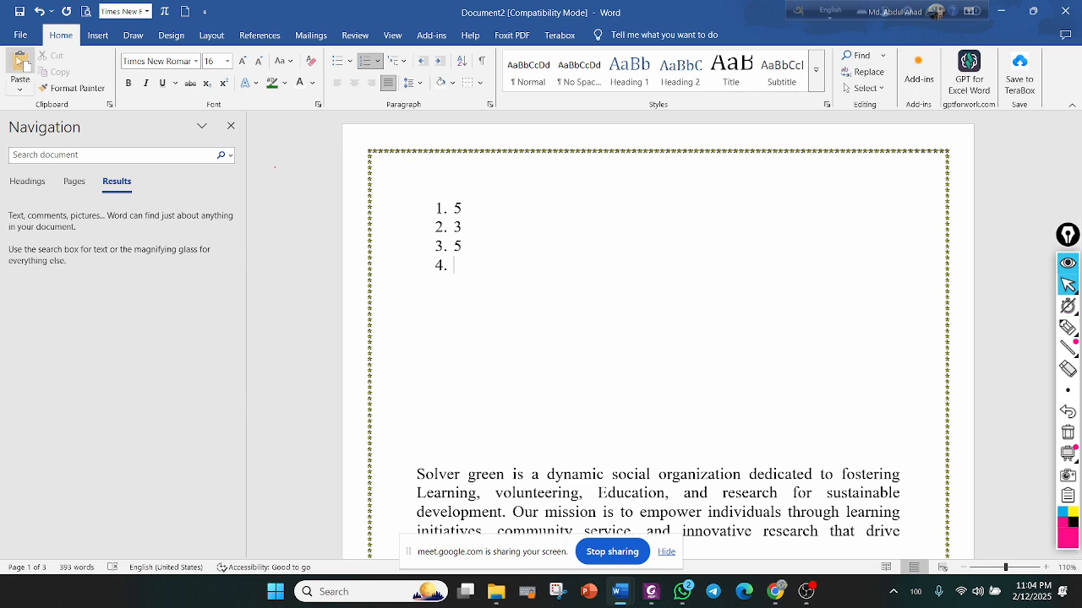
Show the Insert commands and delete the whole numbered list at the top of the page
left_click(95, 34)
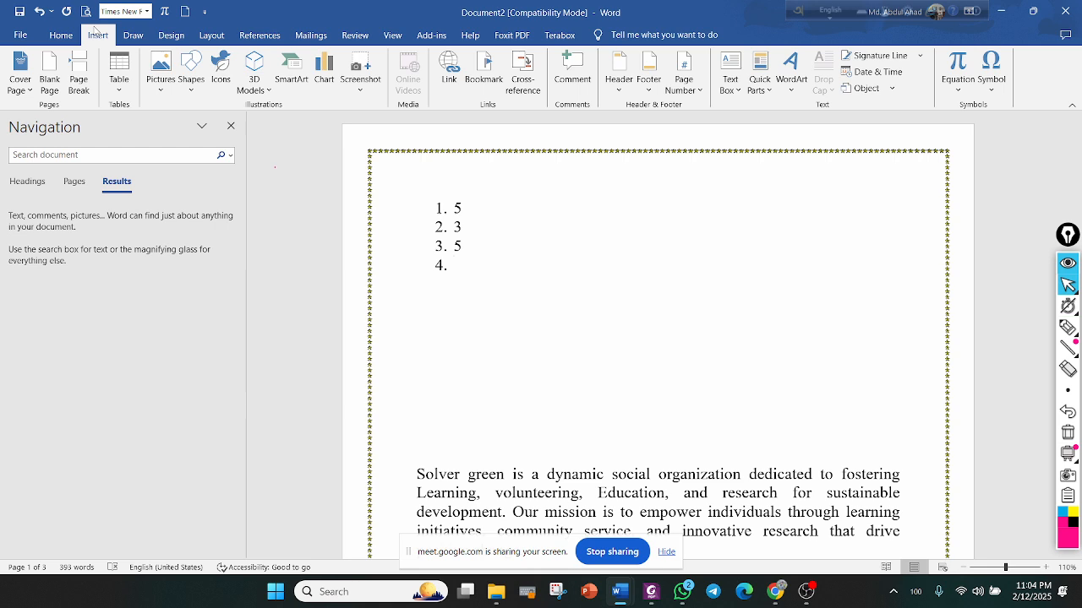
left_click_drag(471, 272, 415, 209)
key("BackSpace")
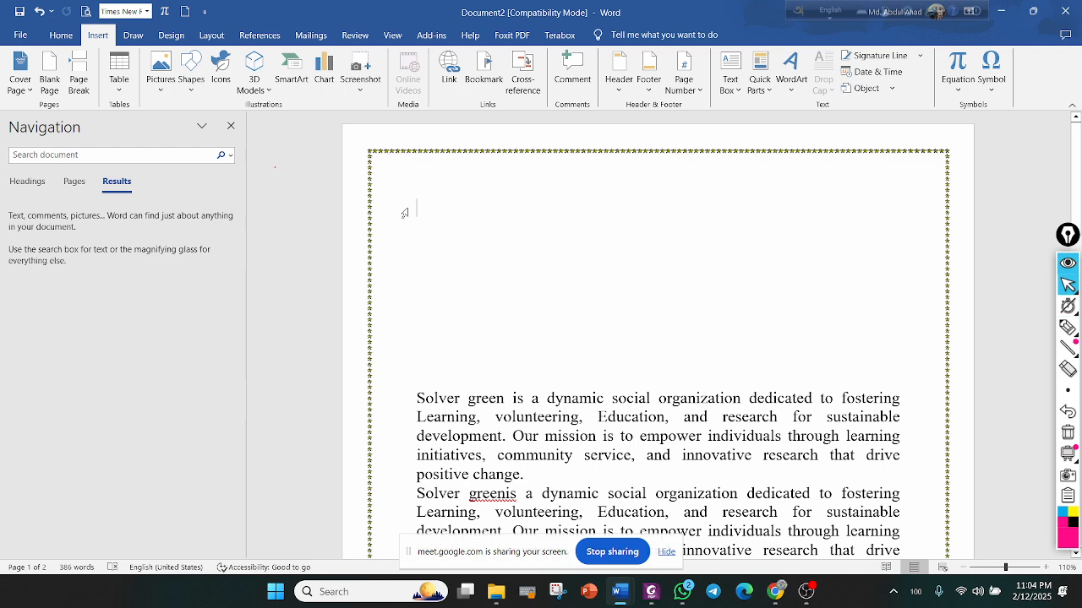
Show the built-in cover page designs, then insert a blank page before the sample text and undo it
left_click(30, 89)
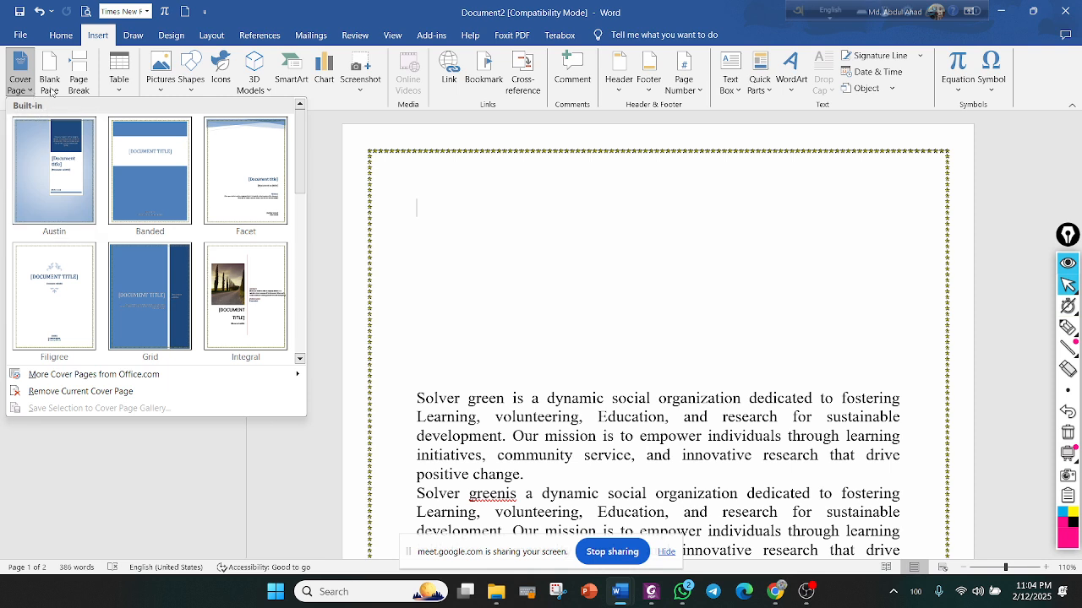
left_click(321, 214)
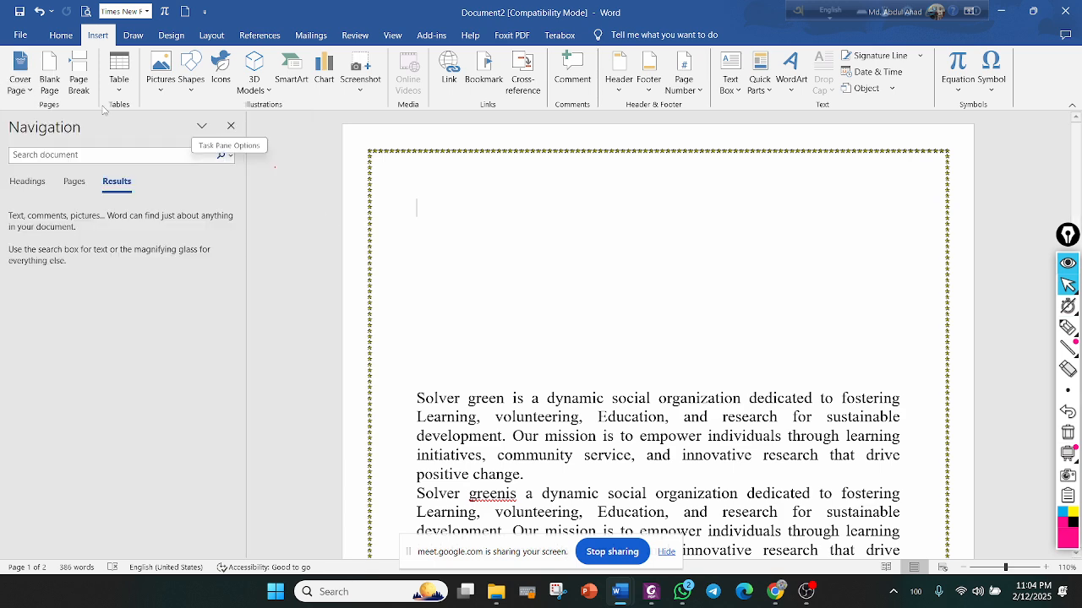
left_click(55, 82)
scroll(597, 313, "down", 2)
scroll(598, 314, "down", 3)
scroll(597, 321, "up", 10)
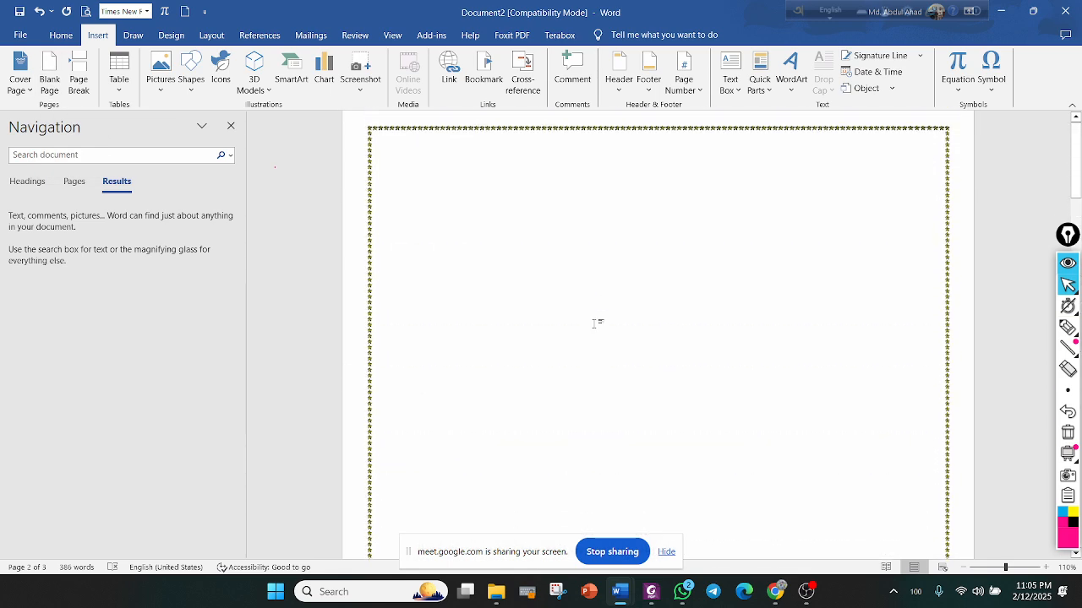
scroll(594, 321, "up", 1)
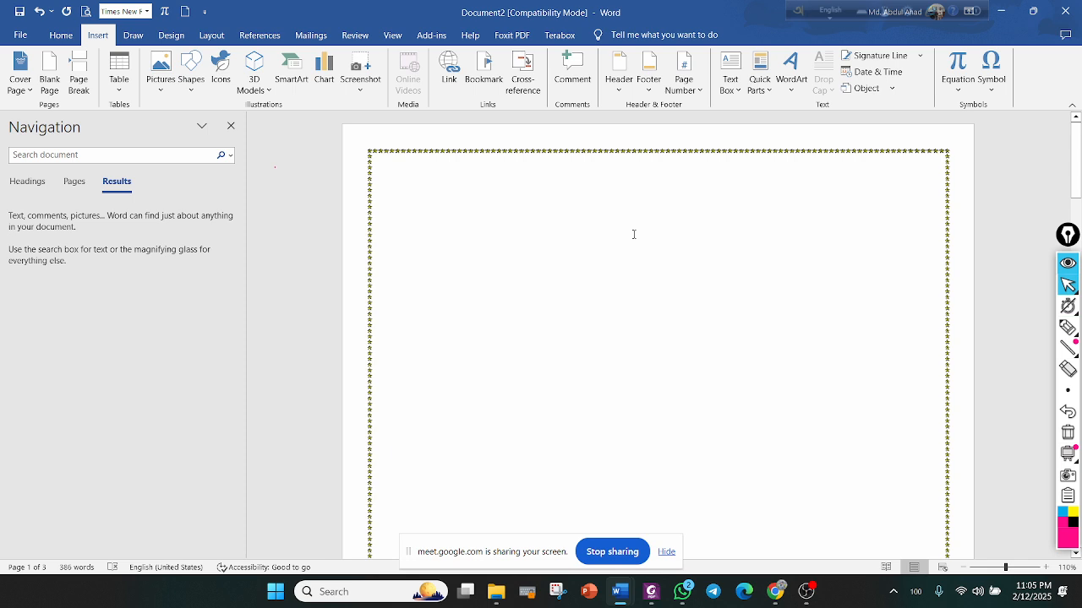
key("ctrl+z")
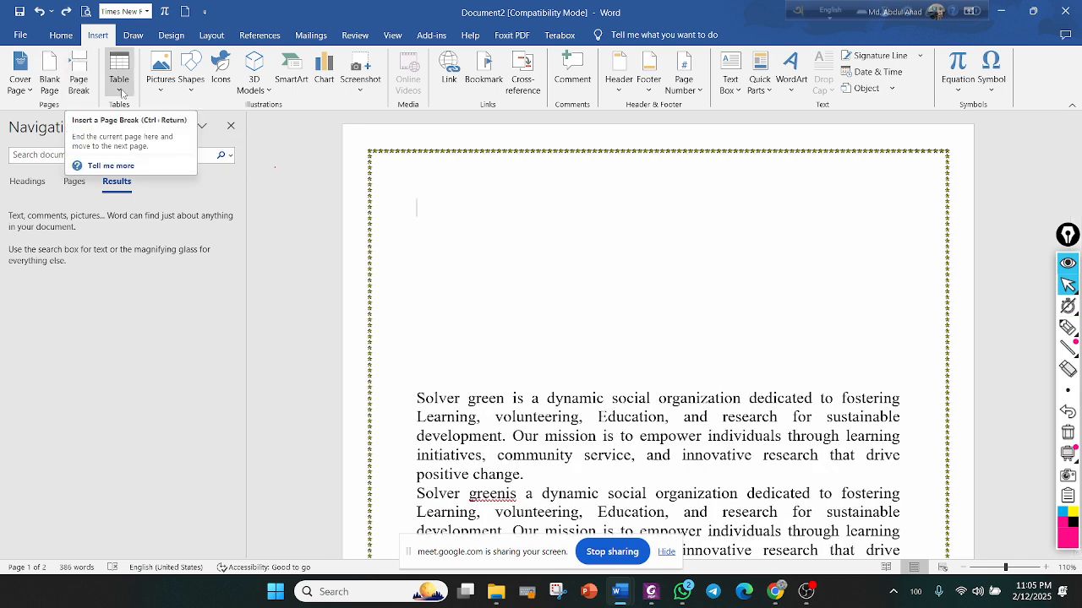
Insert a page break after the last paragraph on the first page and check the page layout
scroll(398, 317, "down", 5)
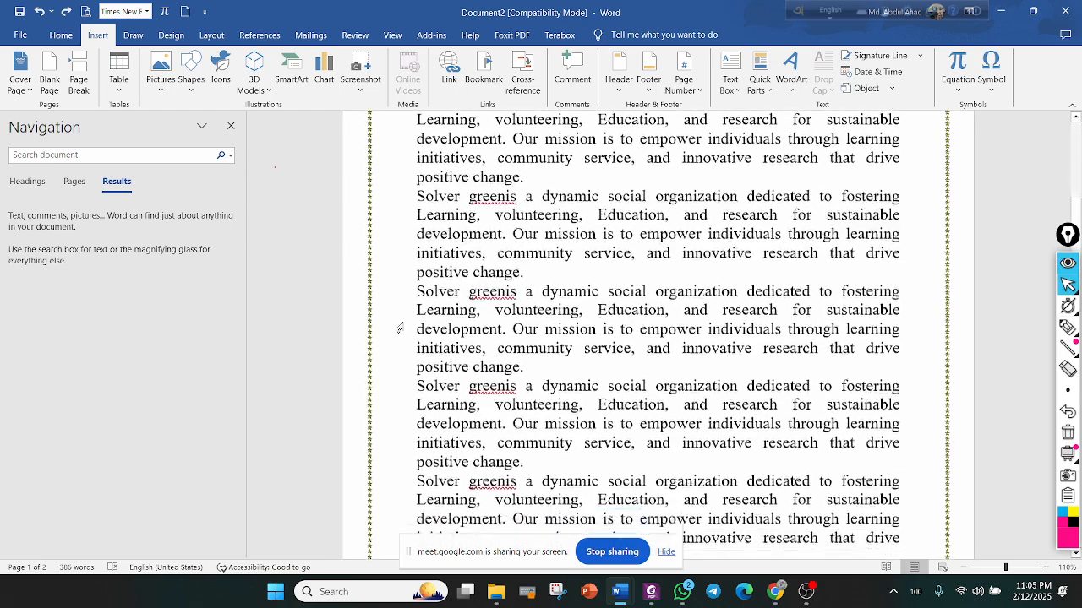
scroll(399, 316, "down", 7)
left_click(411, 149)
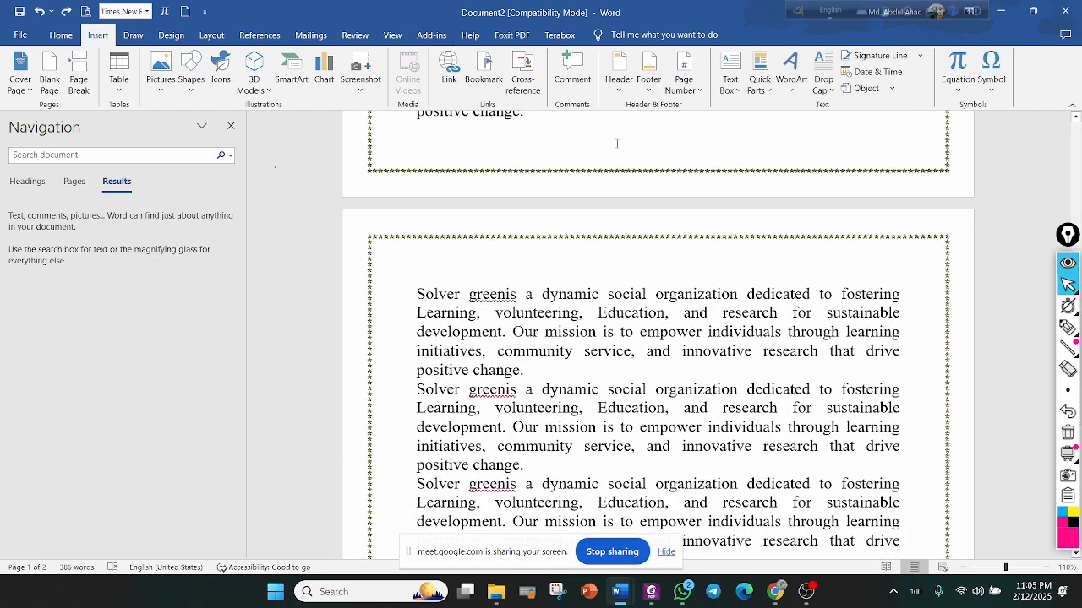
scroll(541, 287, "up", 3)
left_click(540, 274)
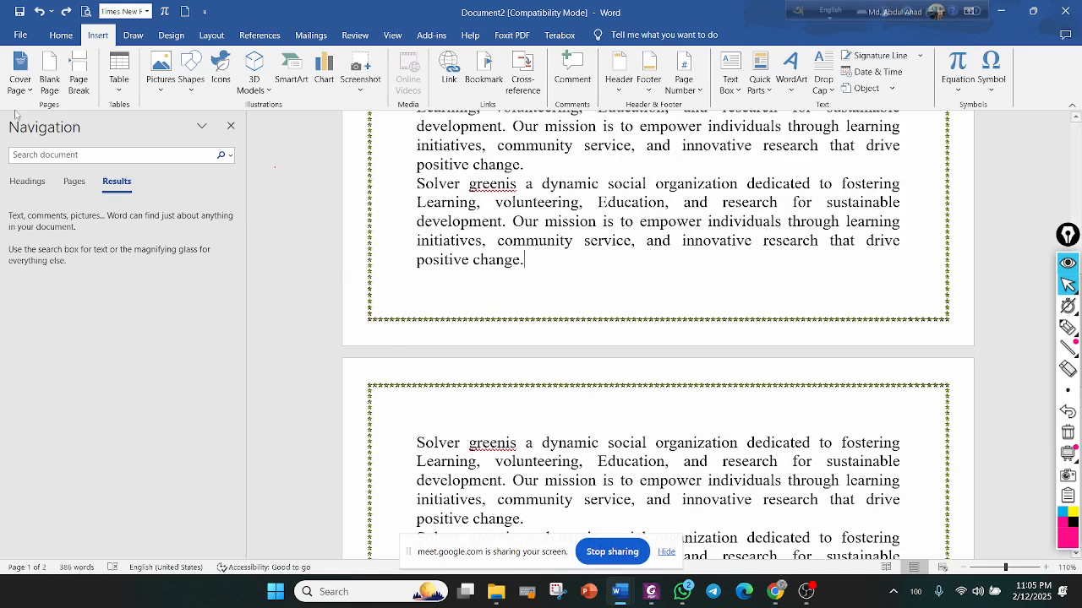
left_click(78, 82)
scroll(578, 366, "up", 10)
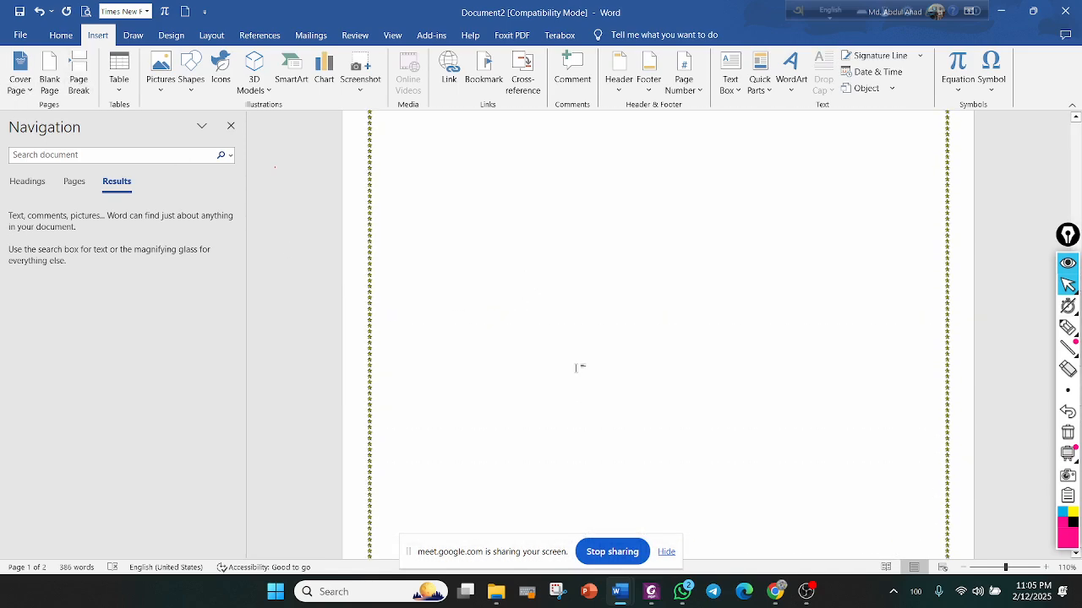
scroll(577, 369, "up", 12)
scroll(576, 376, "down", 8)
scroll(577, 378, "down", 10)
scroll(580, 365, "up", 3)
scroll(579, 360, "up", 10)
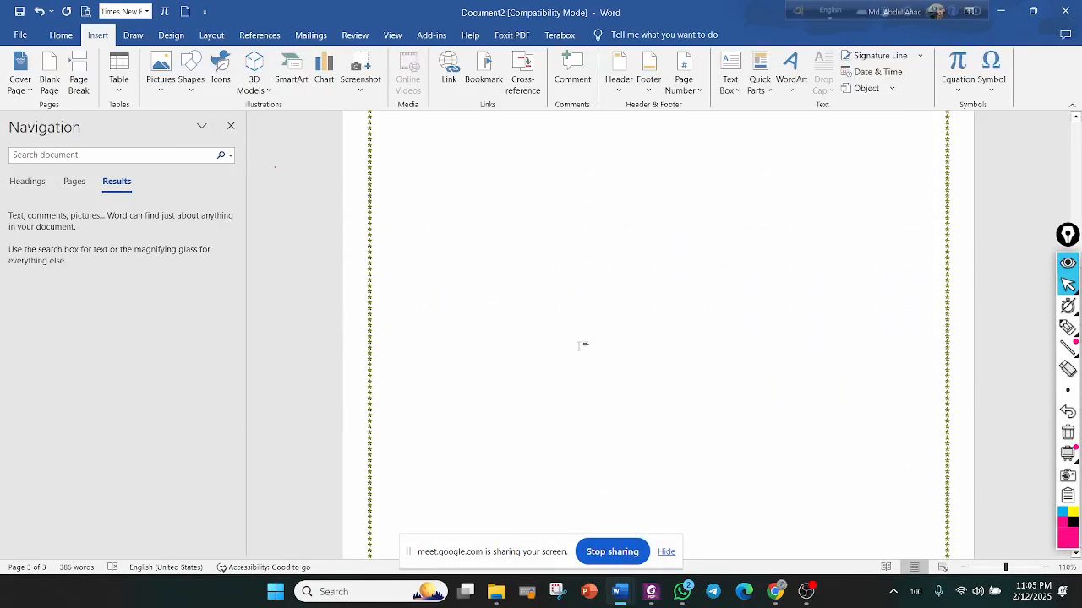
scroll(578, 347, "up", 2)
scroll(578, 347, "down", 5)
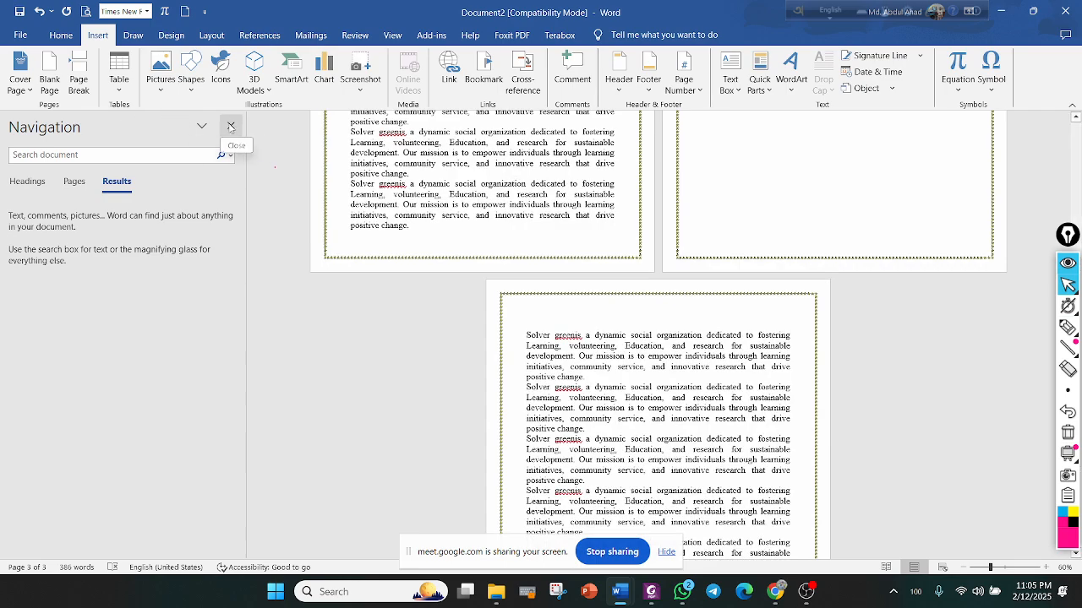
Close the Navigation pane and delete the page break together with the blank page between the text pages
left_click(231, 126)
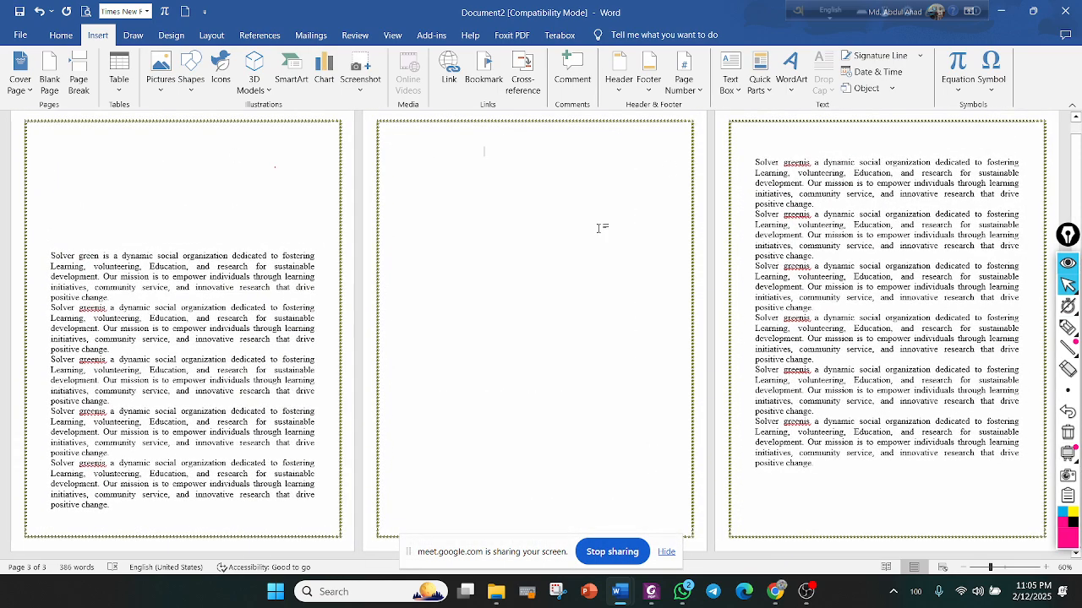
key("BackSpace")
key("BackSpace")
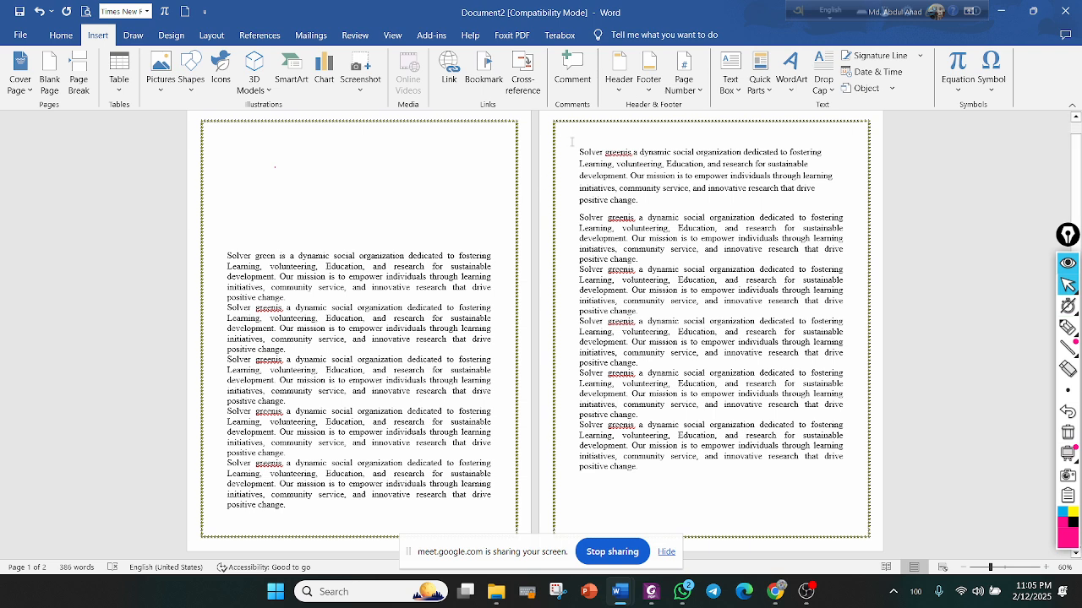
Mark the spot below the last paragraph on the first page with a pink pen annotation
left_click(1068, 327)
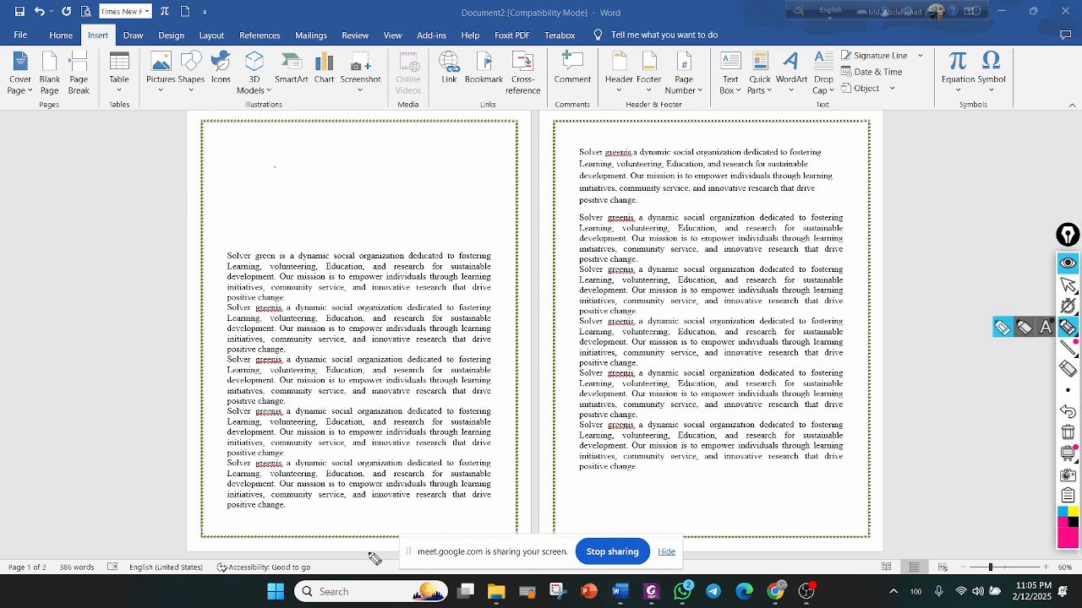
mouse_move(310, 515)
left_mouse_down()
mouse_move(336, 550)
mouse_move(311, 536)
mouse_move(352, 532)
left_mouse_up()
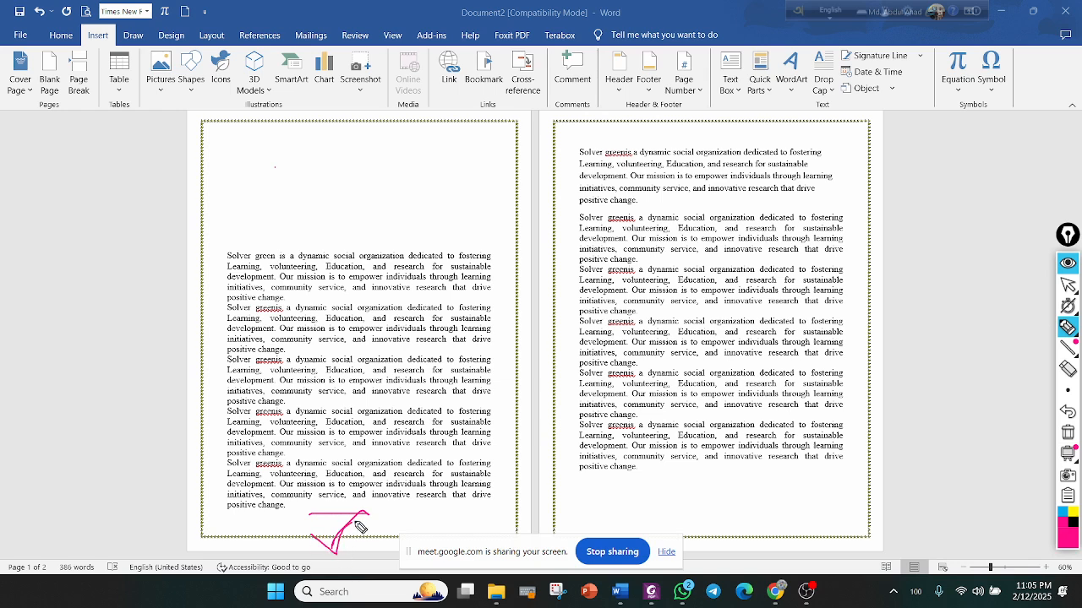
mouse_move(1074, 350)
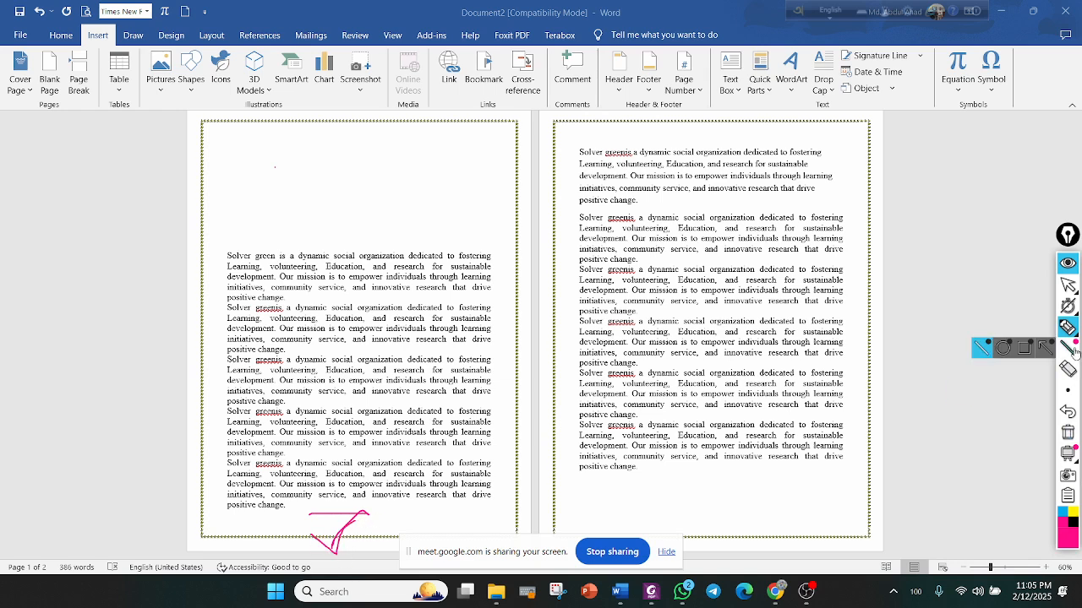
mouse_move(1069, 306)
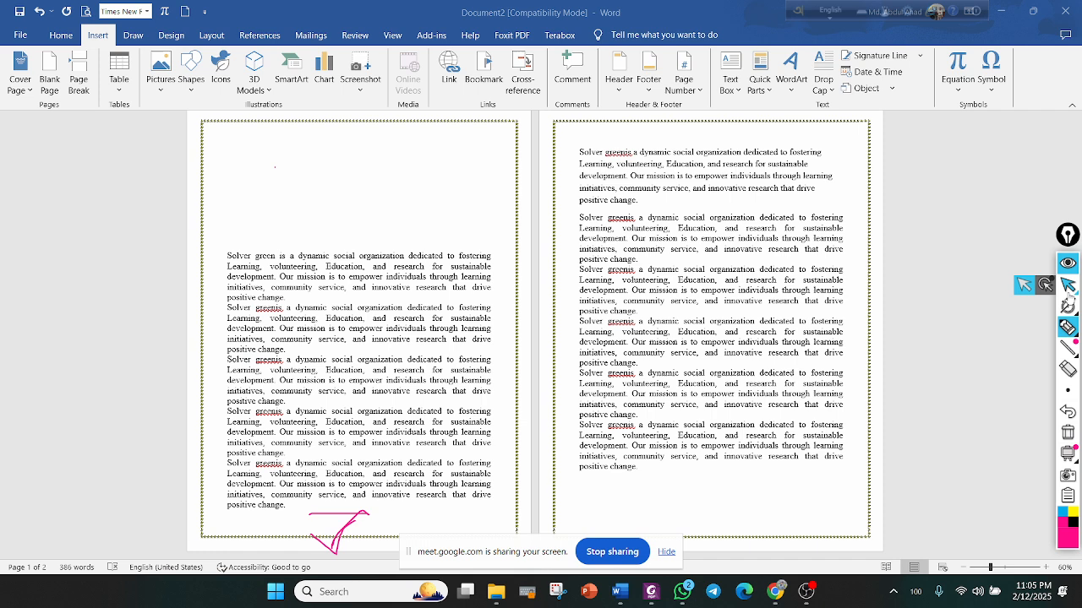
left_click(1068, 285)
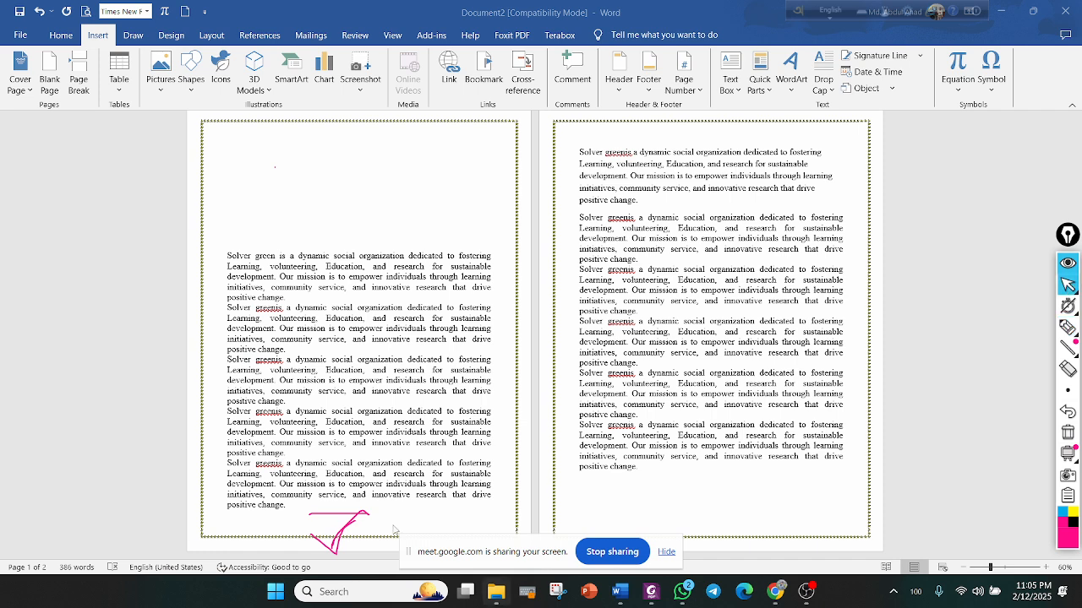
Insert two page breaks after the last paragraph on the first page and delete the extra one
double_click(292, 507)
left_click(292, 506)
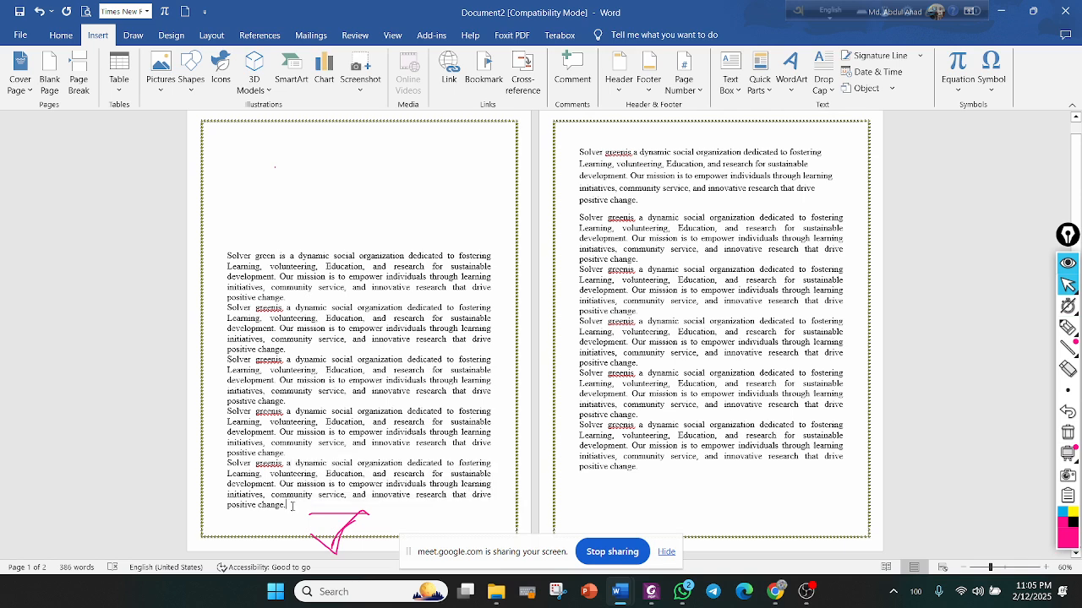
left_click(91, 86)
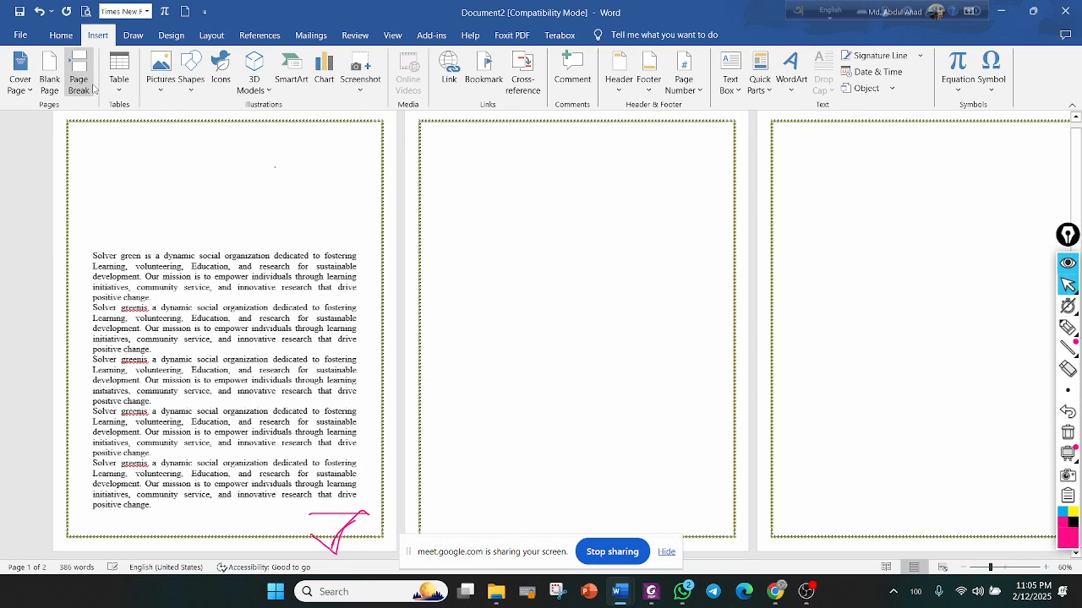
left_click(93, 87)
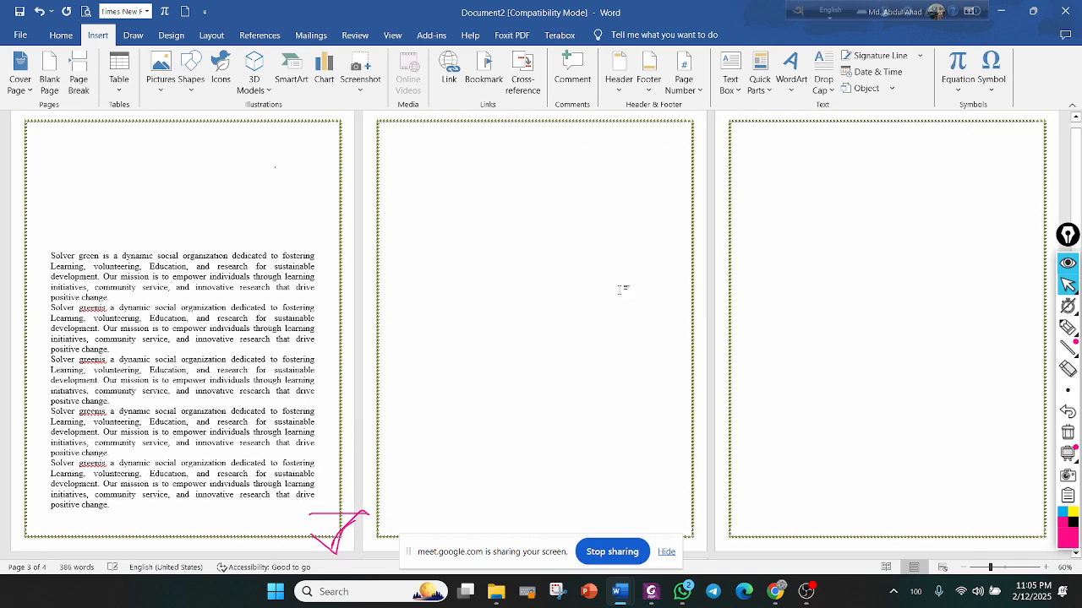
key("Delete")
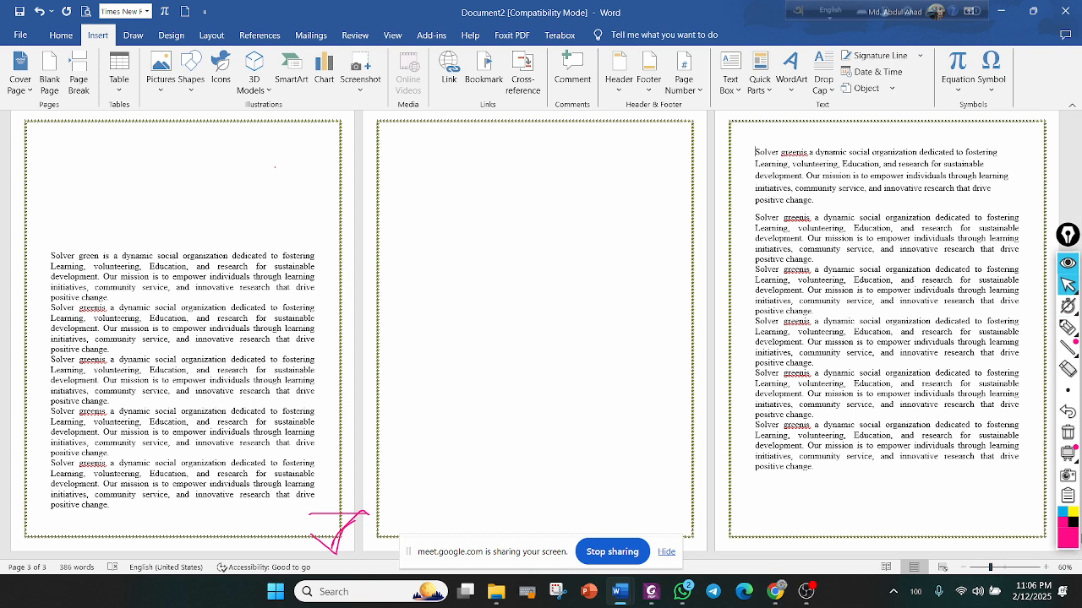
Circle the view and zoom controls with the pink annotation pen and set the document zoom to 49%
left_click(1068, 327)
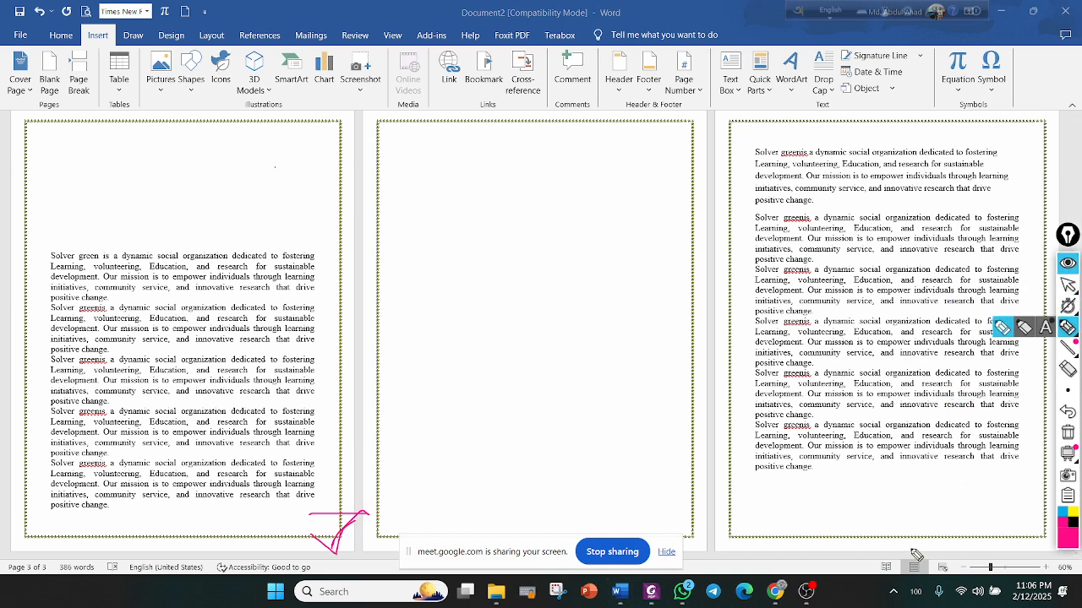
mouse_move(884, 554)
left_mouse_down()
mouse_move(883, 583)
mouse_move(1075, 575)
mouse_move(1010, 558)
mouse_move(881, 560)
left_mouse_up()
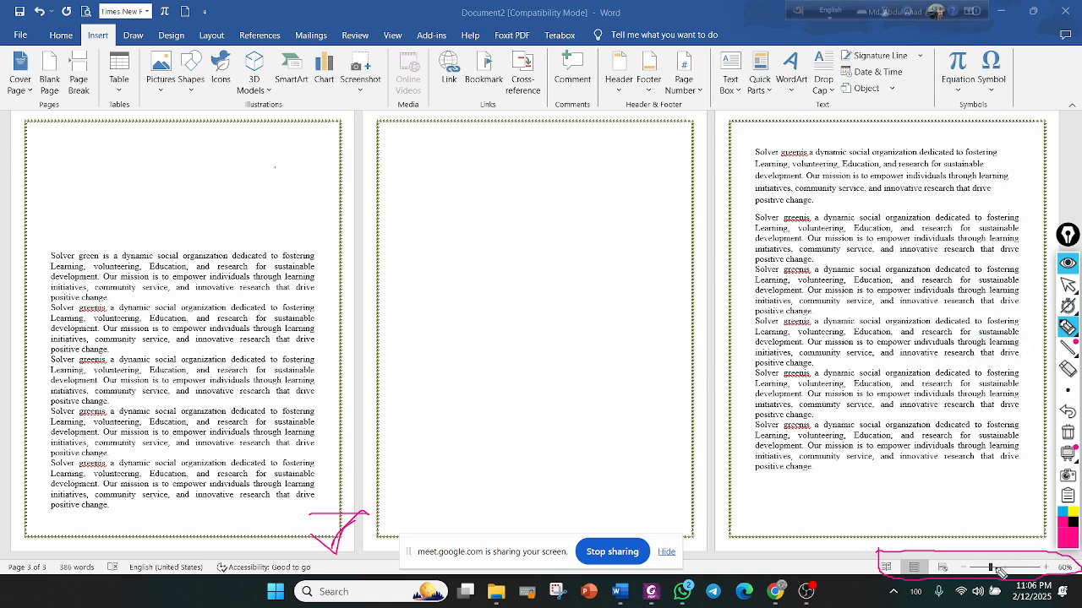
left_click(1068, 285)
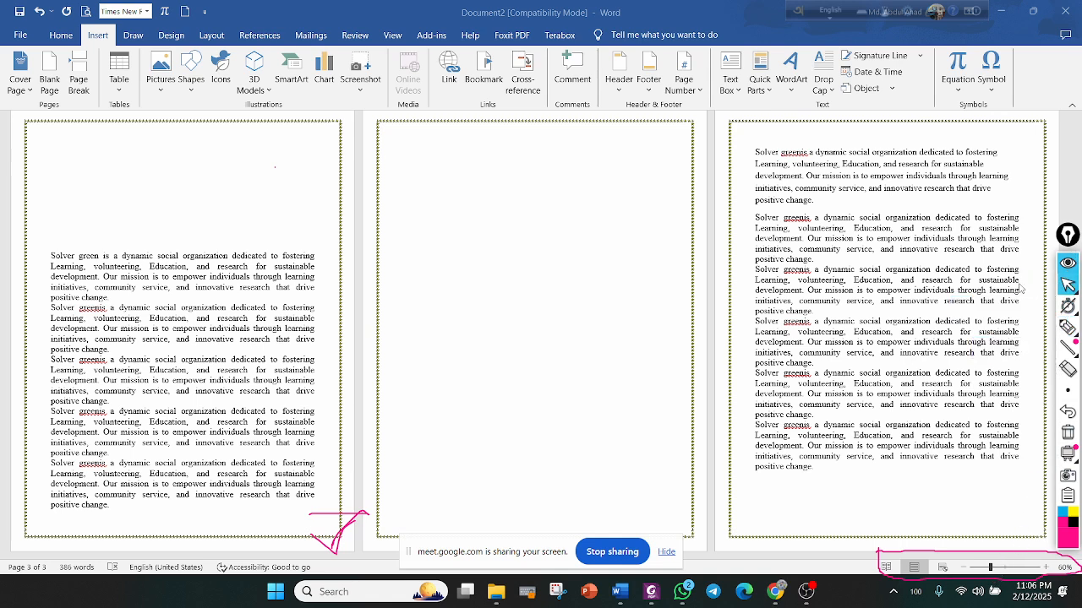
mouse_move(992, 574)
left_mouse_down()
mouse_move(970, 579)
mouse_move(981, 580)
left_mouse_up()
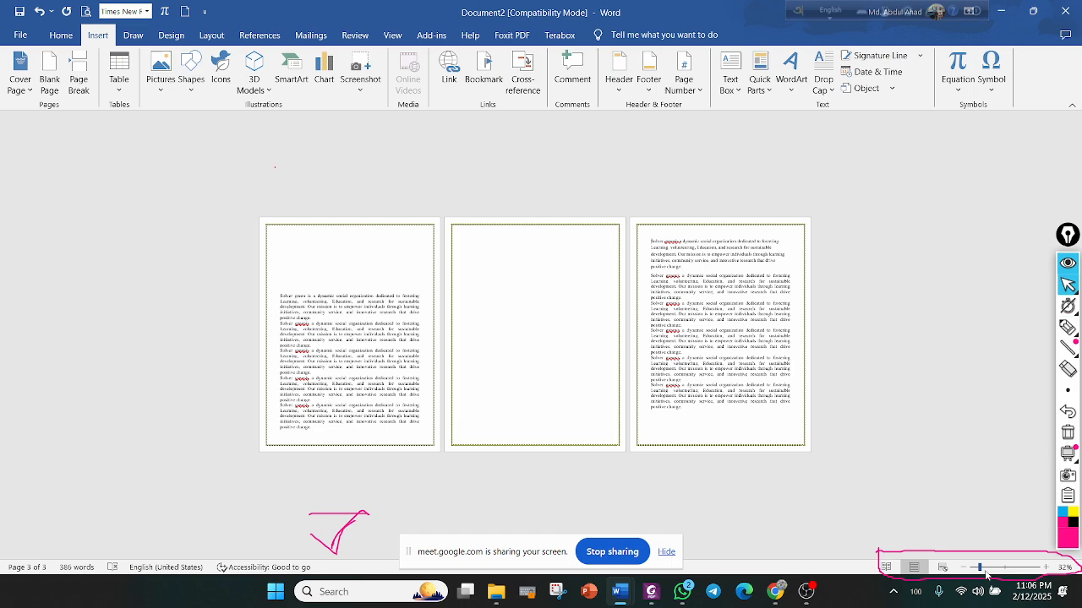
left_click_drag(983, 575, 986, 577)
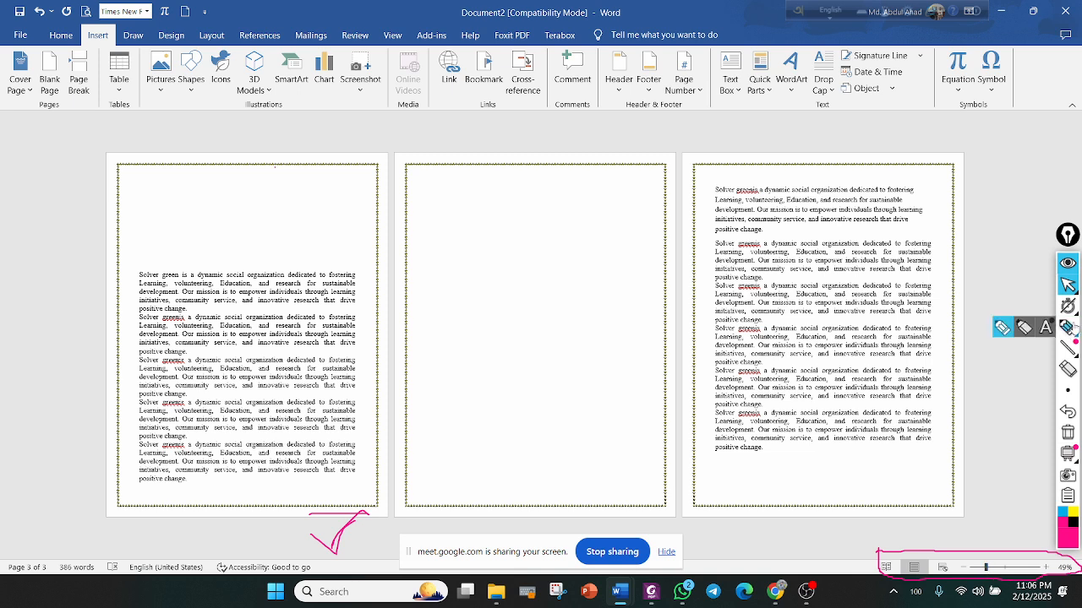
Erase the pink annotations around the zoom controls and below the first page's text
left_click(1067, 369)
left_click_drag(962, 528, 858, 601)
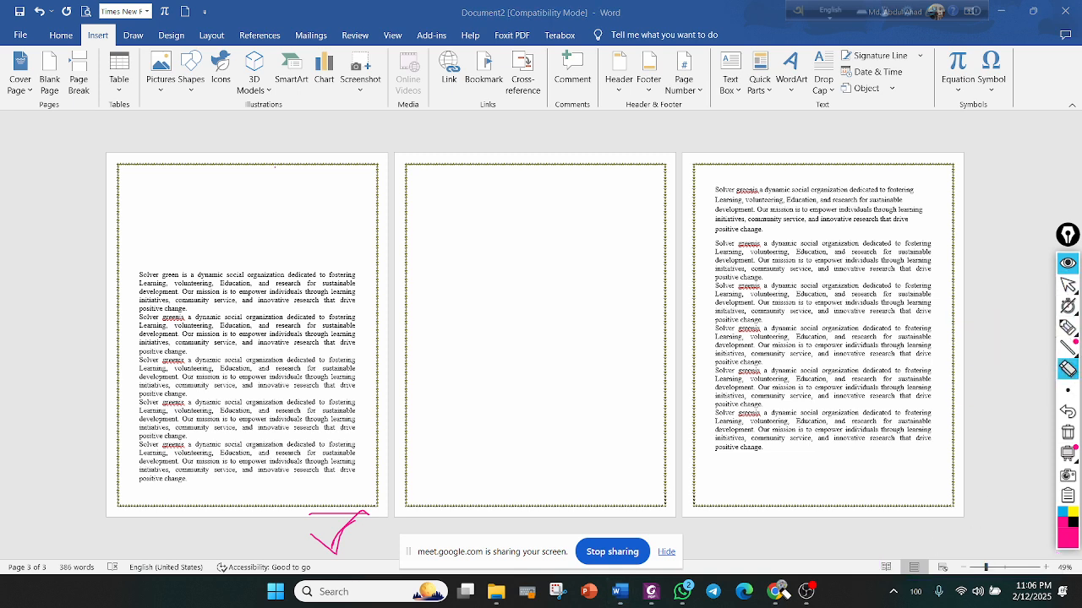
left_click(310, 512)
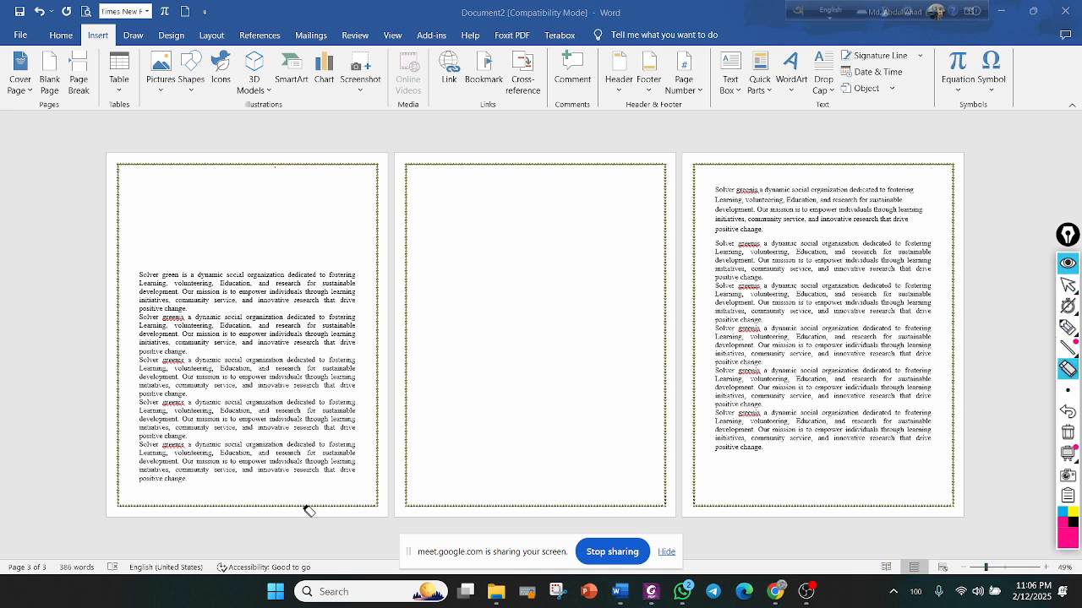
left_click(1067, 284)
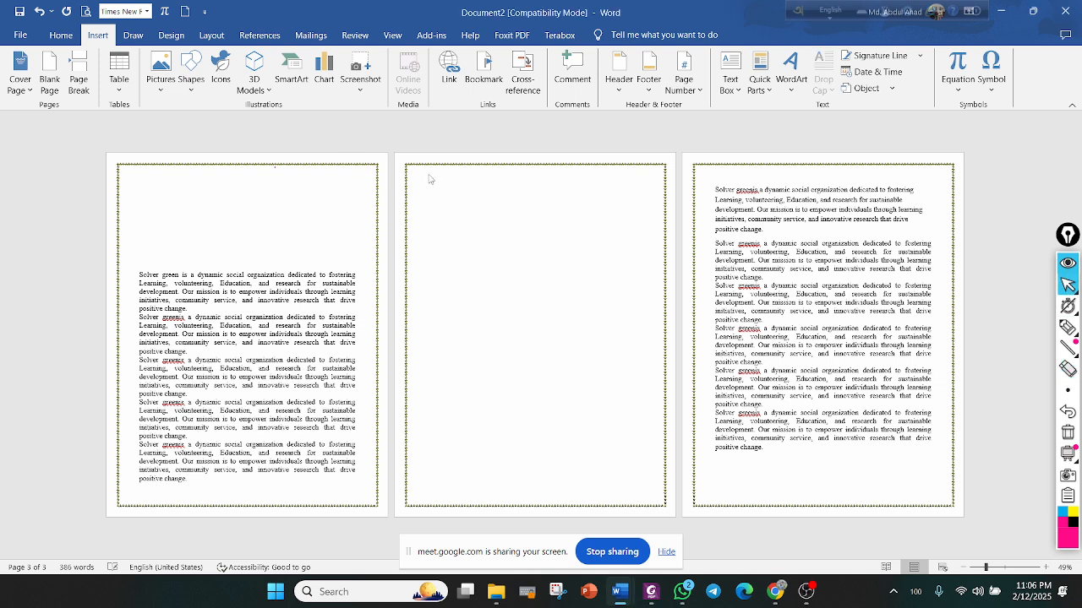
Open and close header editing on the blank second page, and remove that page by deleting its page break
double_click(427, 175)
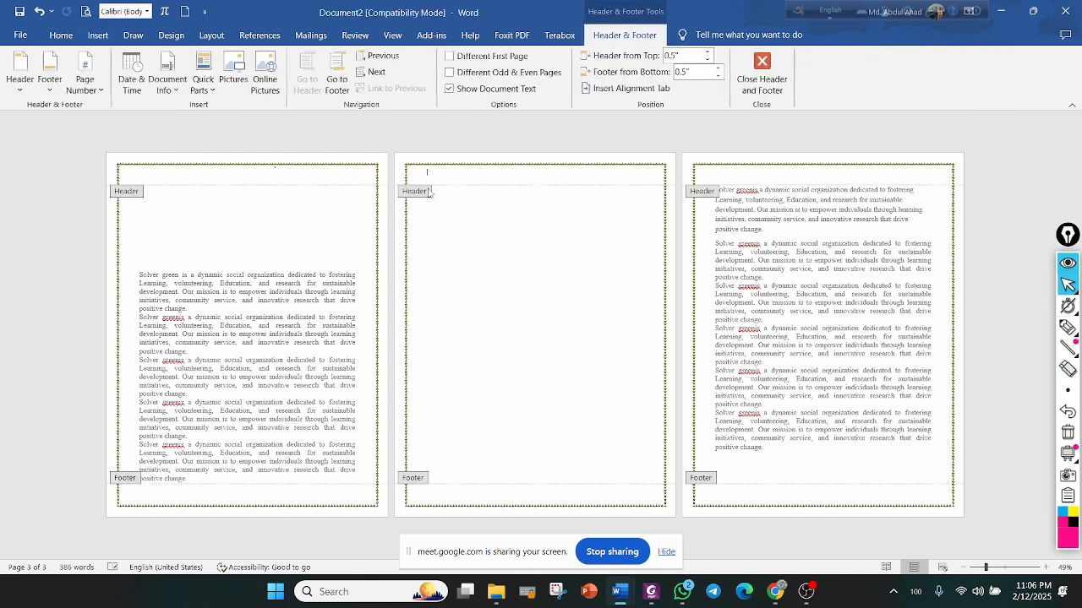
left_click(762, 72)
key("BackSpace")
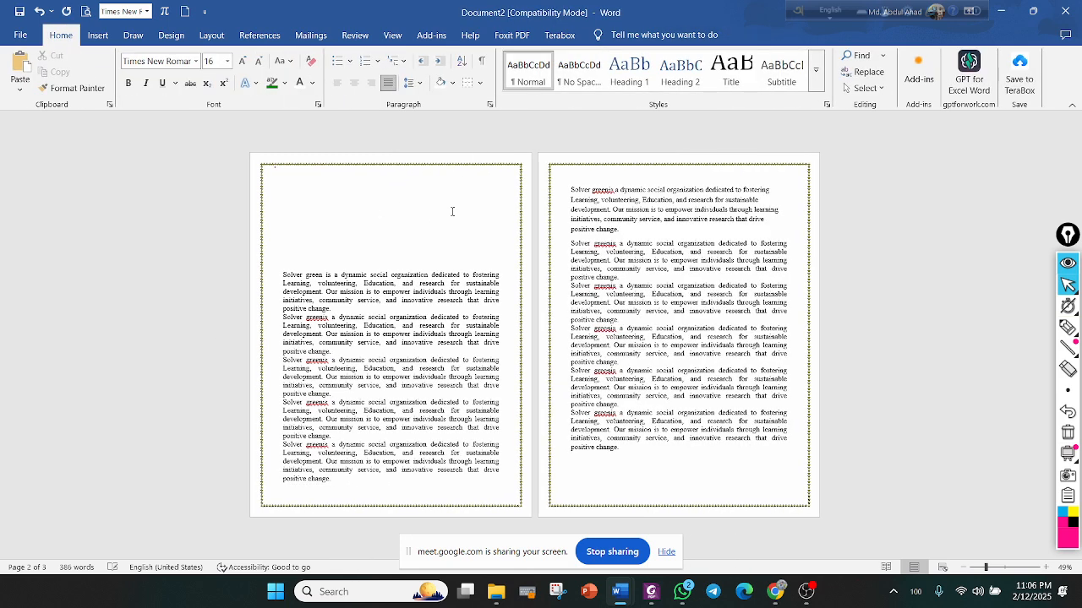
Switch to the Solver_Green[1] document, look over its first two pages and show the open Word windows
left_click(621, 592)
left_click(300, 533)
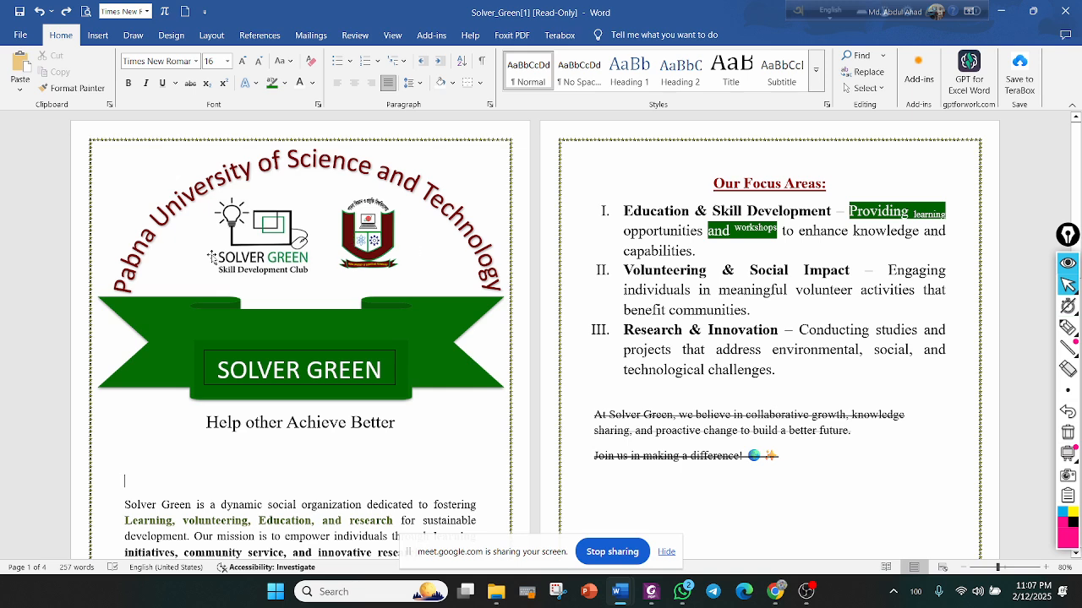
scroll(149, 323, "down", 2)
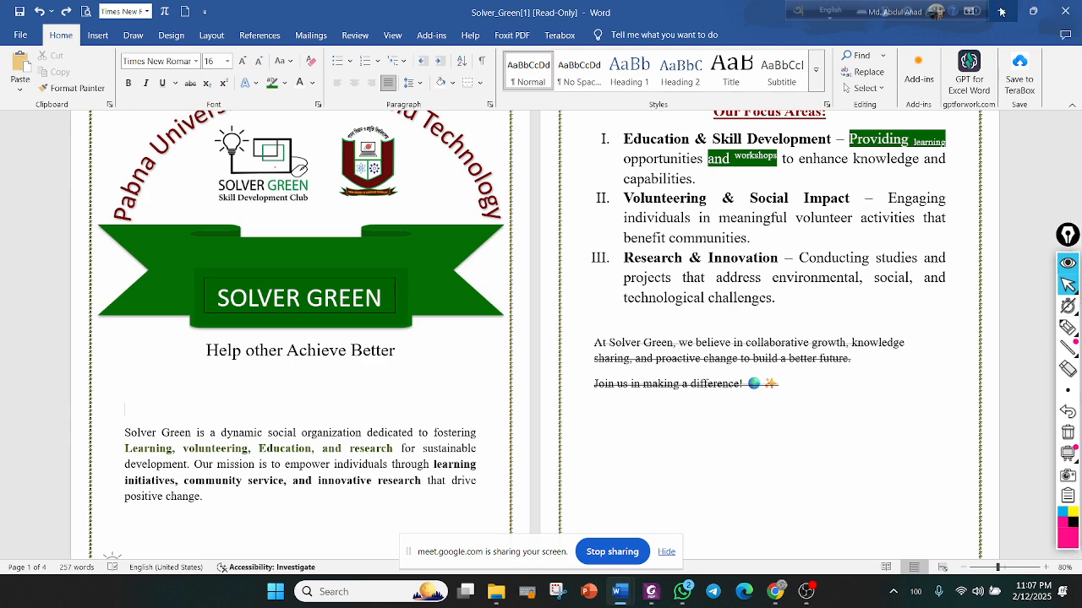
mouse_move(619, 592)
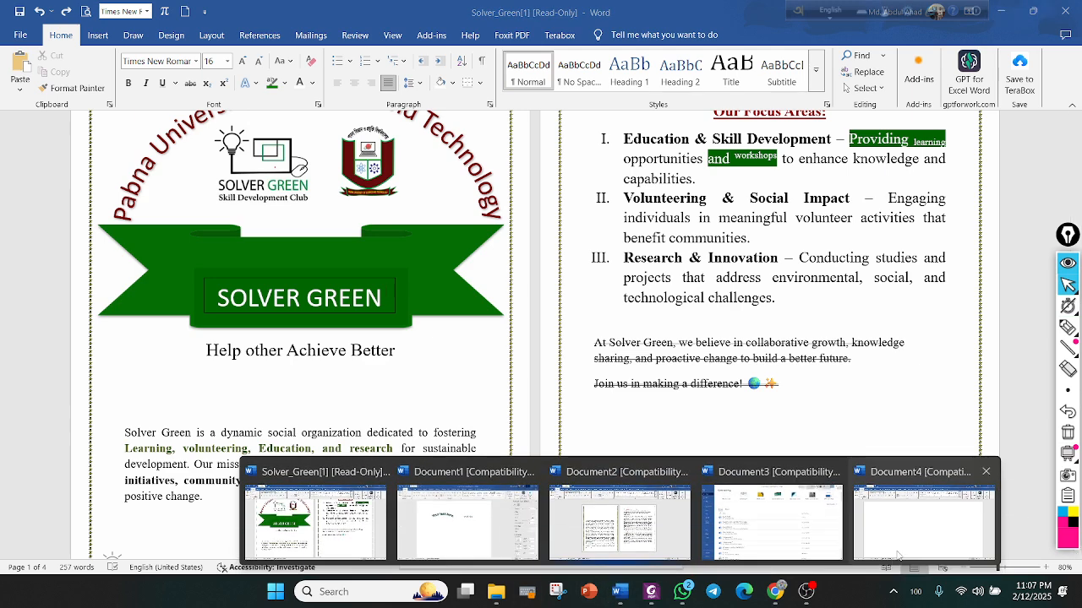
Switch to the blank Document4 and insert the Solver Green Skill Development Club logo picture from this device's Downloads folder
left_click(894, 545)
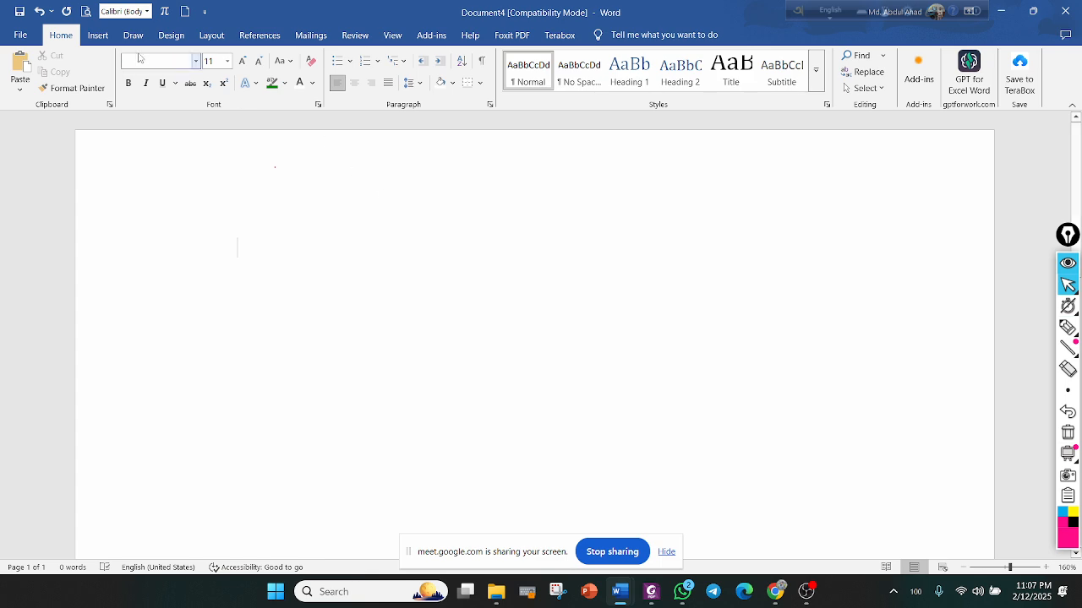
left_click(108, 38)
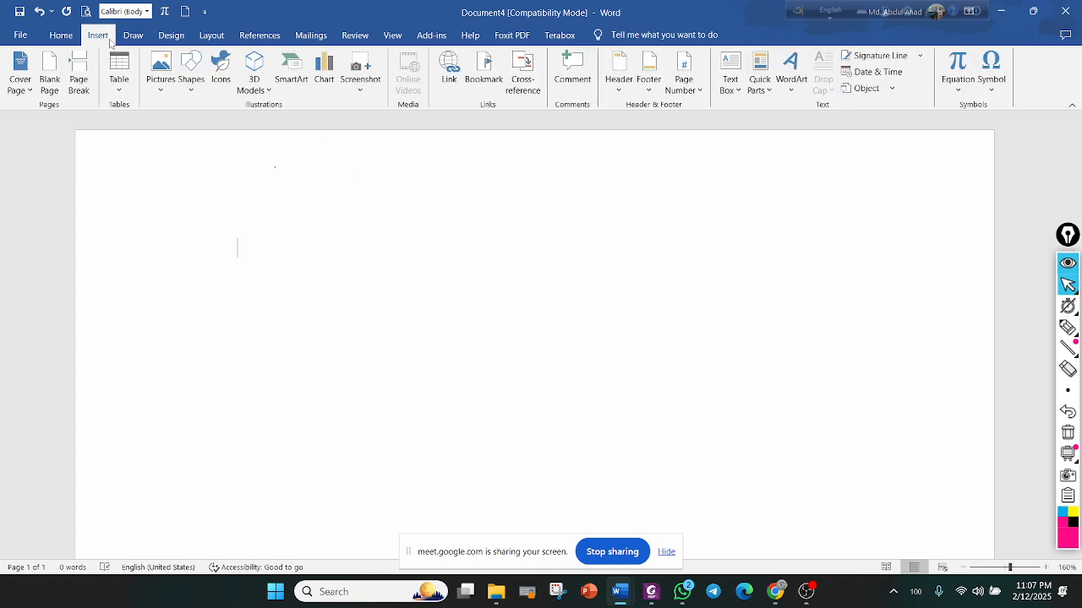
left_click(163, 88)
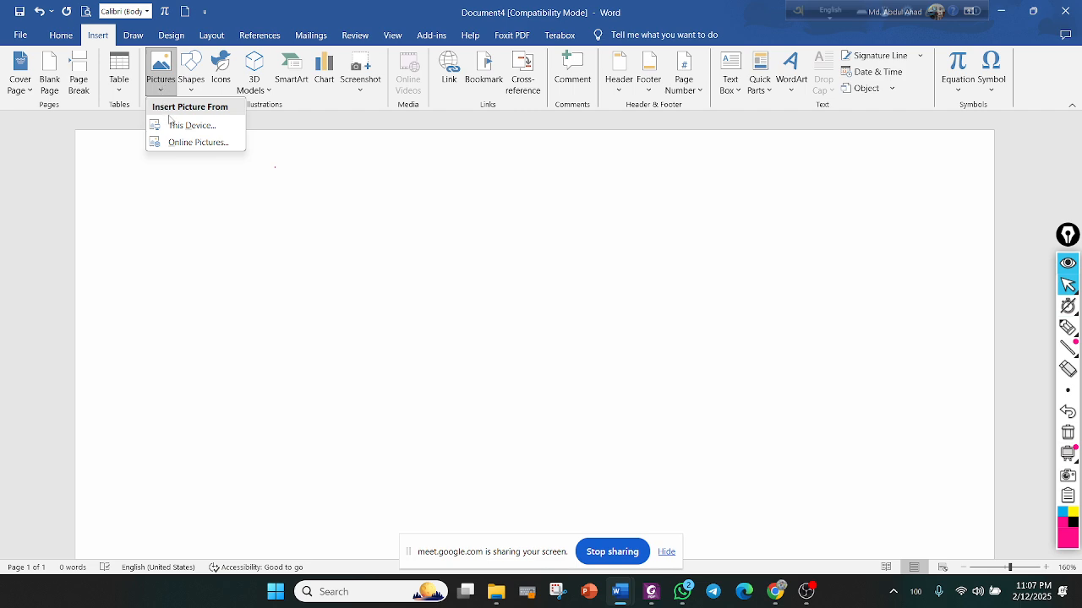
left_click(181, 122)
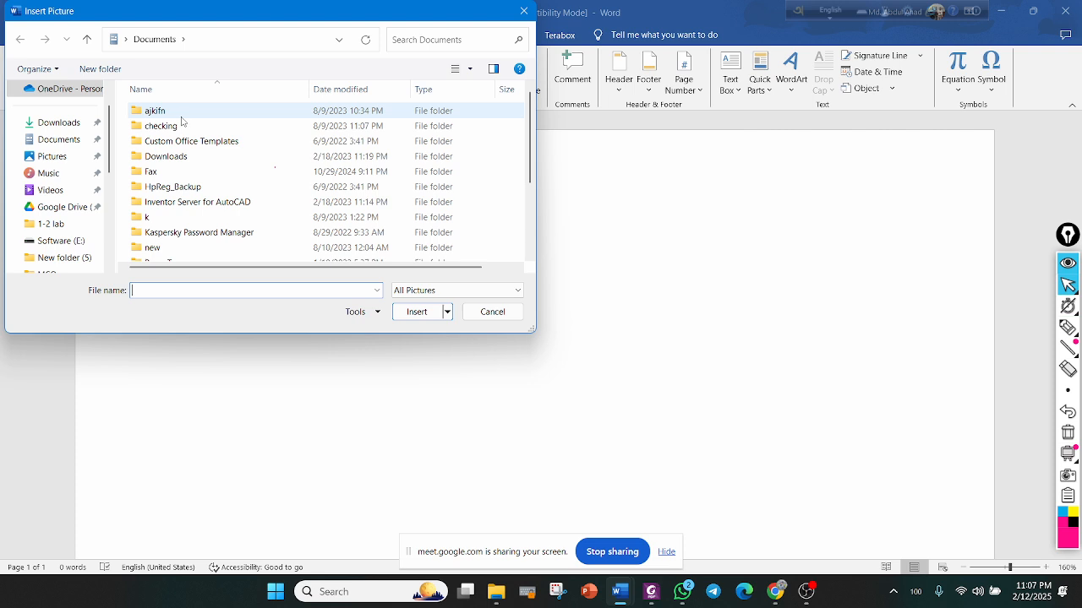
left_click(59, 125)
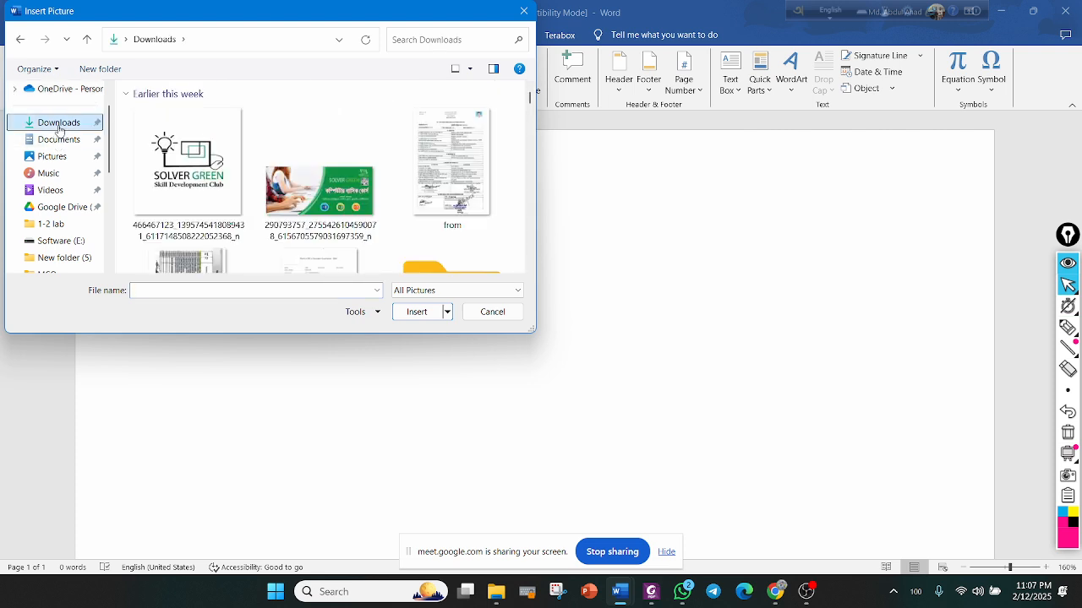
left_click(193, 148)
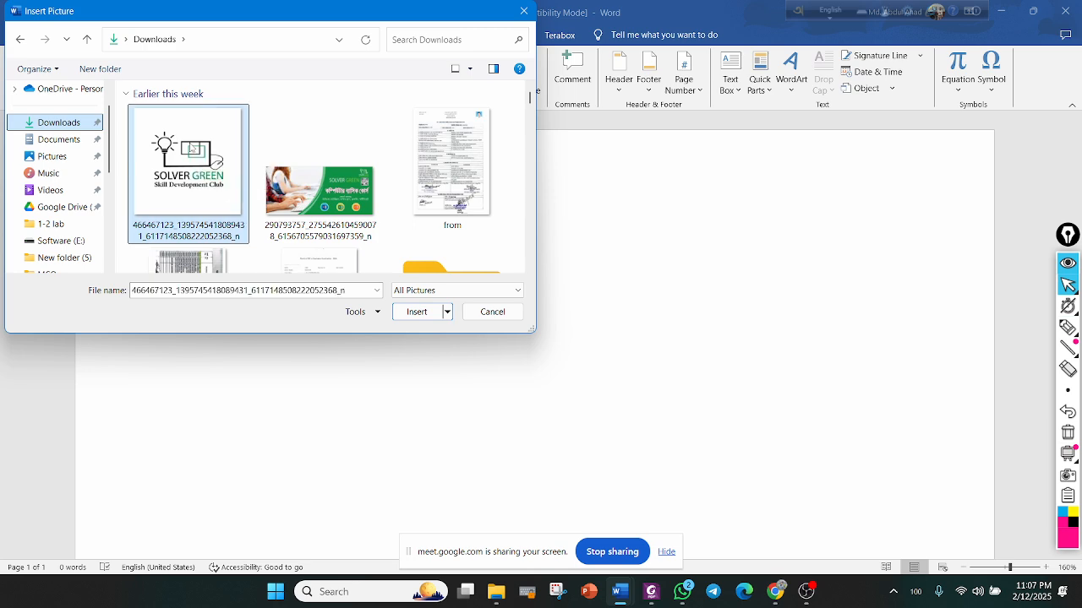
left_click(428, 312)
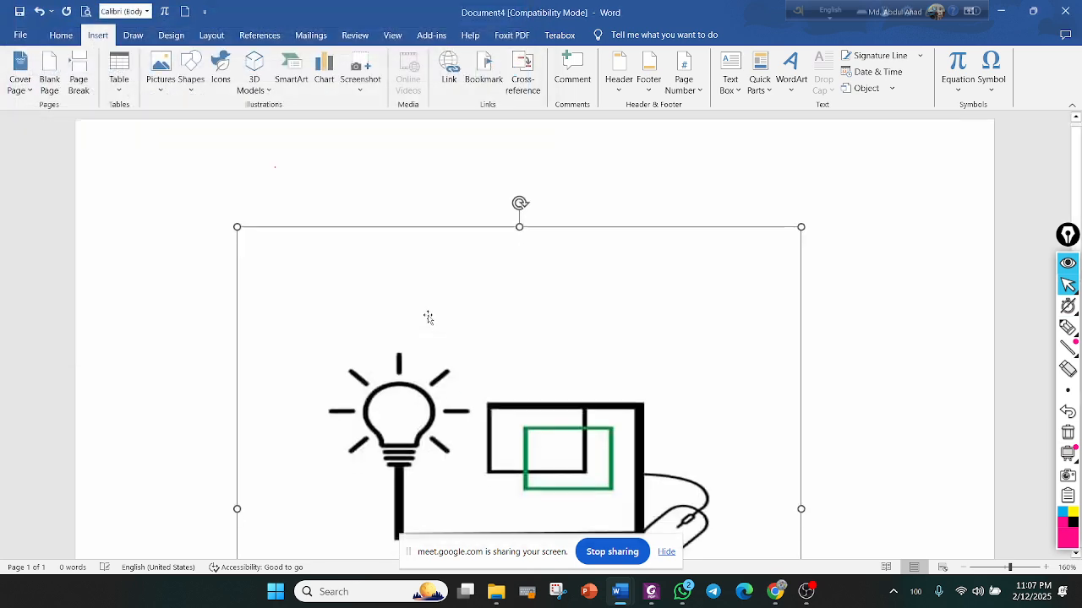
scroll(428, 317, "down", 7)
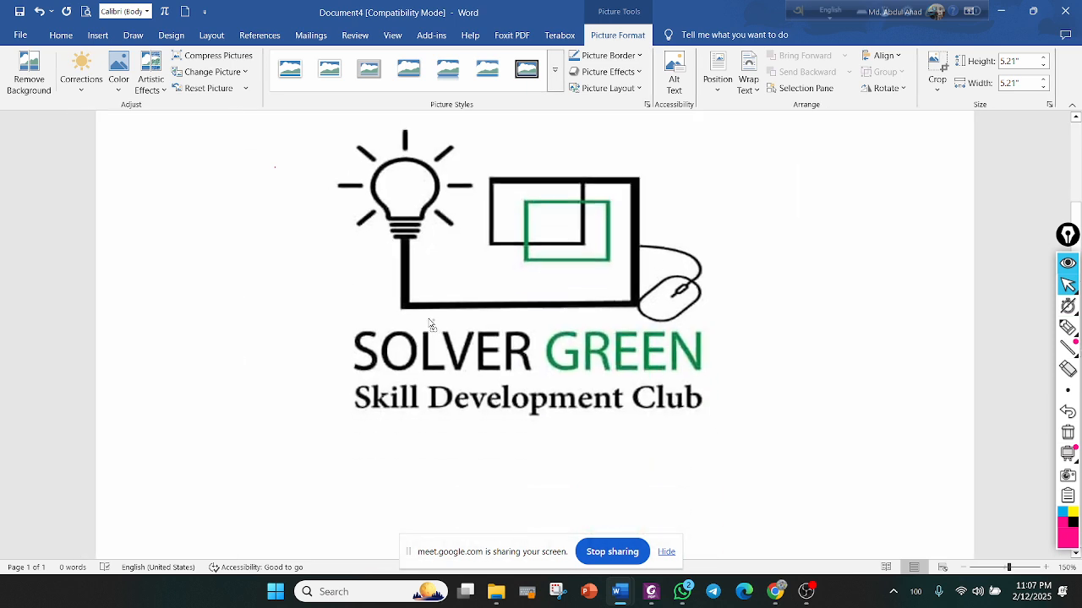
Delete the Solver Green logo picture from the page
scroll(436, 335, "down", 4)
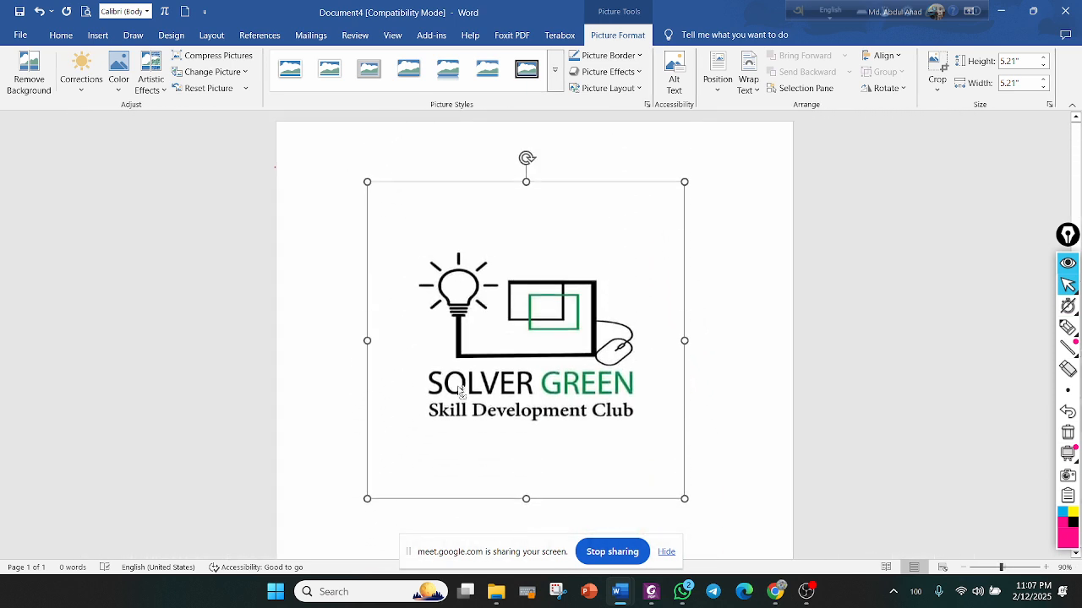
scroll(456, 383, "up", 2)
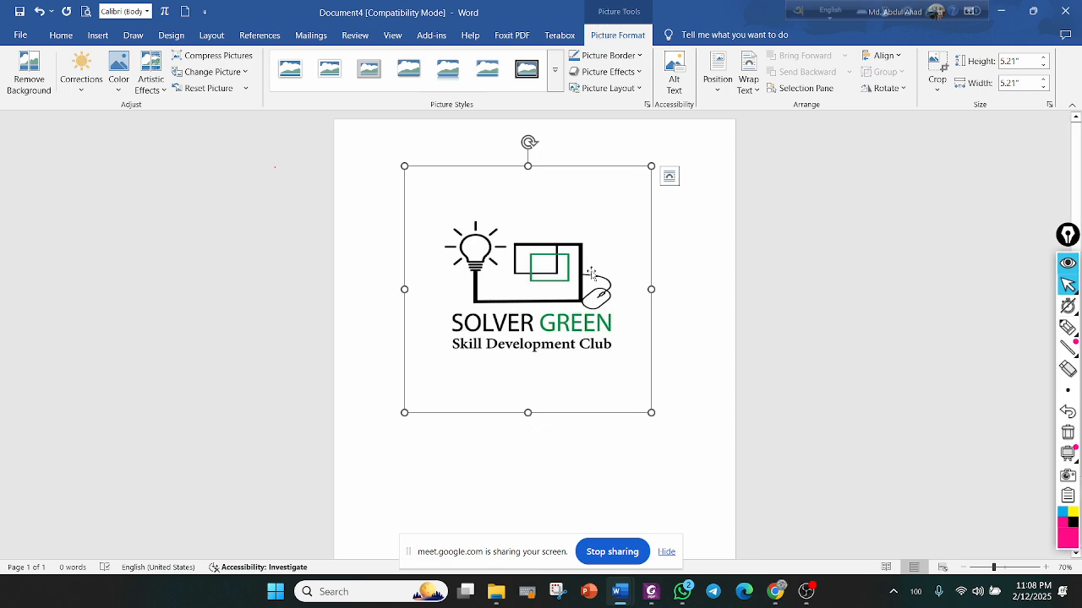
key("Delete")
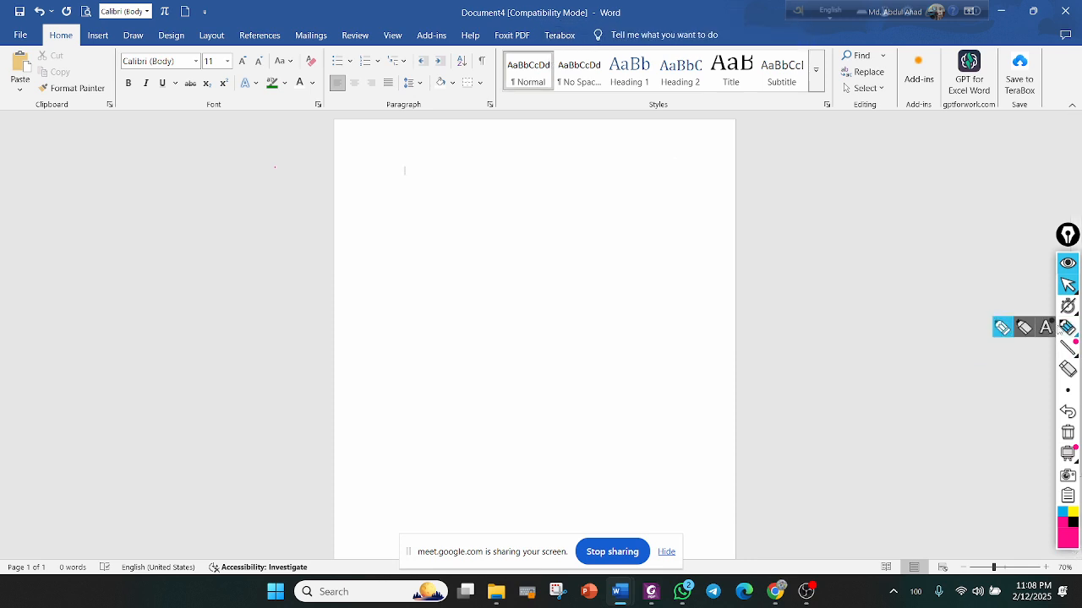
Mark the area beside the Terabox tab with a pink hand-drawn box using the screen annotation pen
left_click(1067, 327)
mouse_move(581, 26)
left_mouse_down()
mouse_move(581, 48)
mouse_move(703, 49)
mouse_move(605, 28)
left_mouse_up()
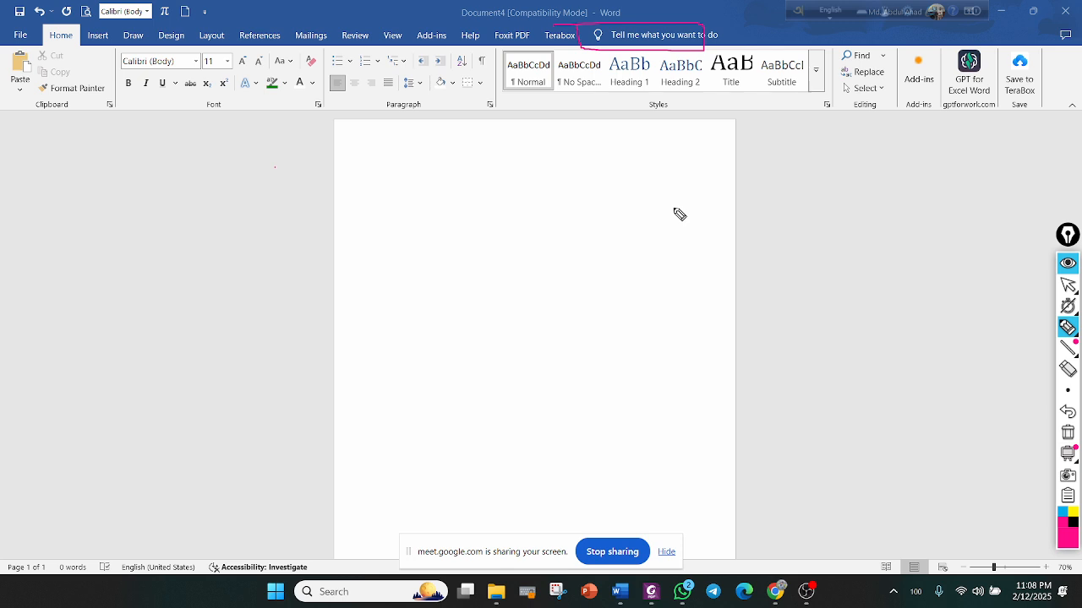
left_click(1067, 285)
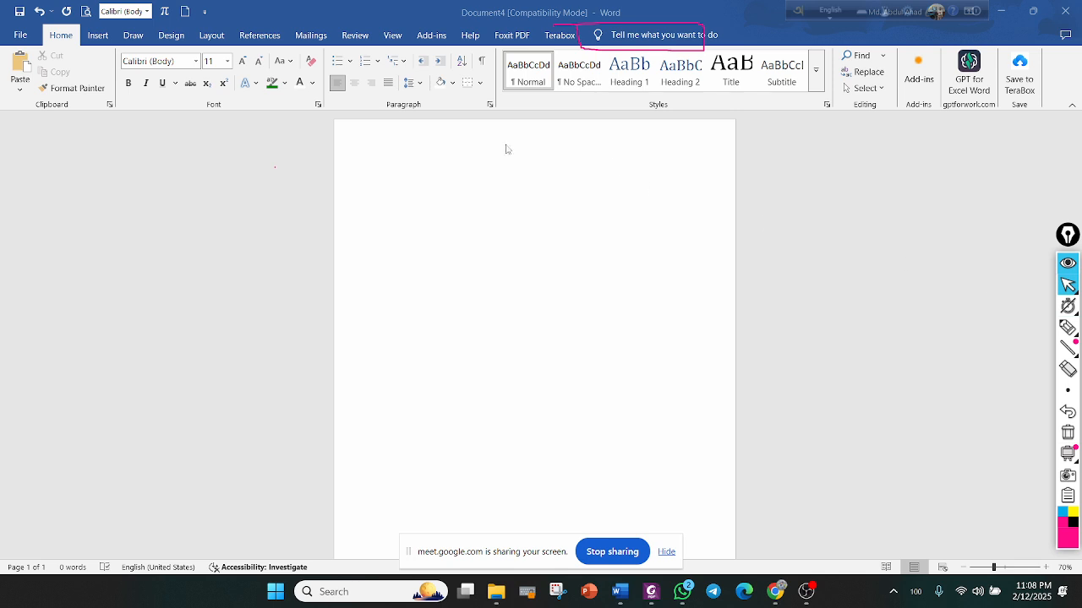
Insert the Solver Green logo picture from the Downloads folder on this device into the blank page
left_click(98, 36)
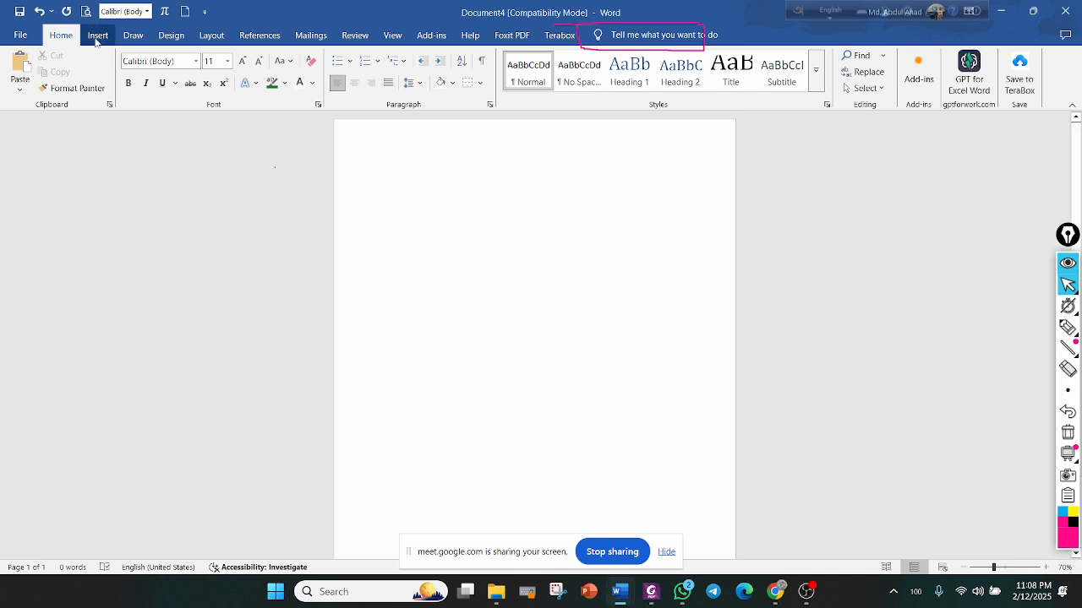
left_click(97, 38)
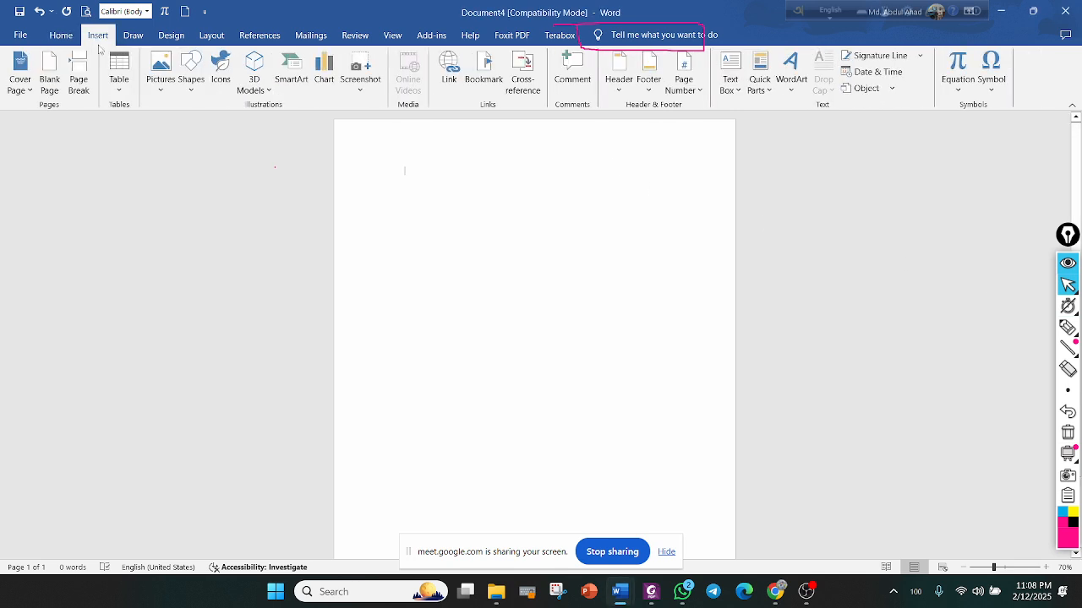
left_click(173, 94)
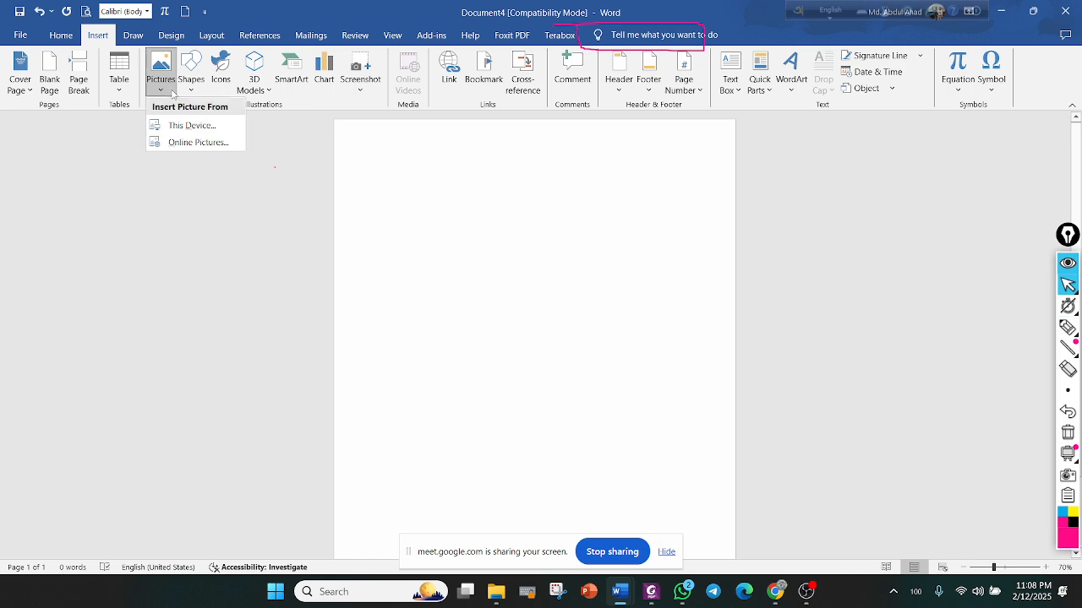
left_click(178, 133)
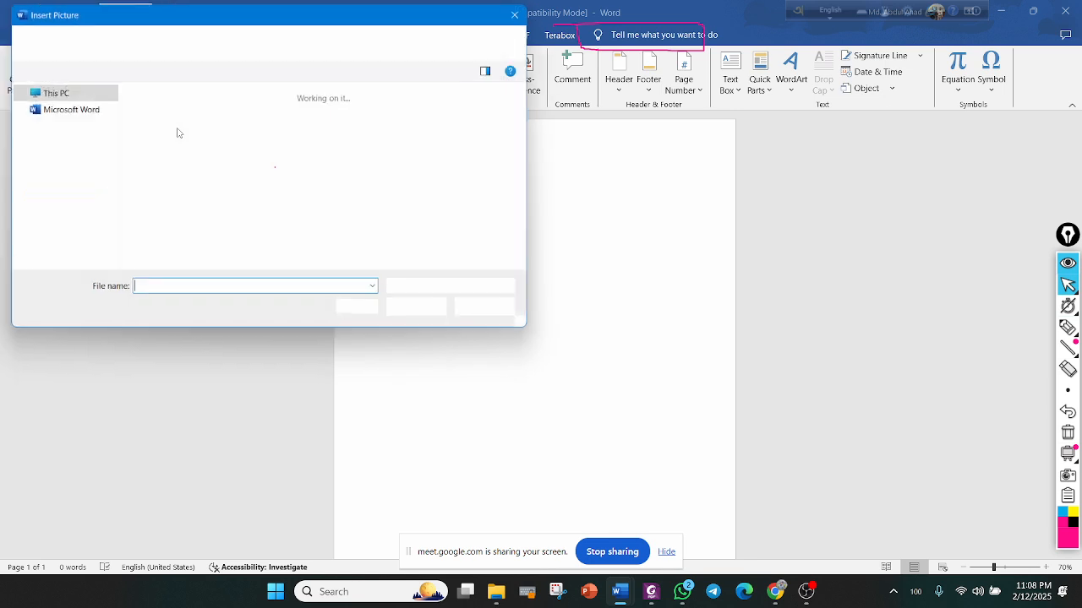
left_click(137, 127)
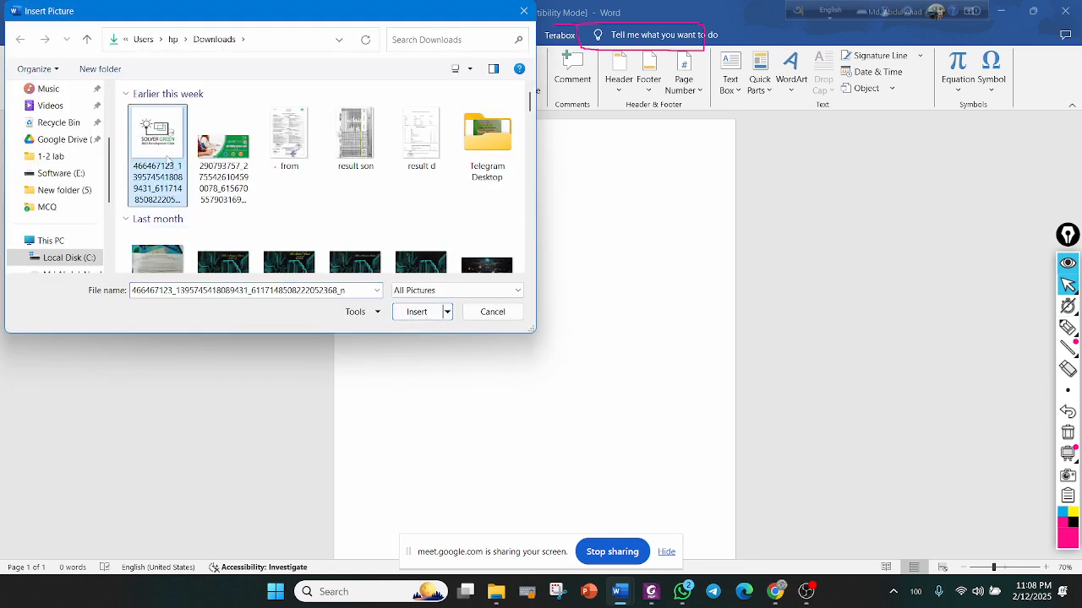
left_click(404, 312)
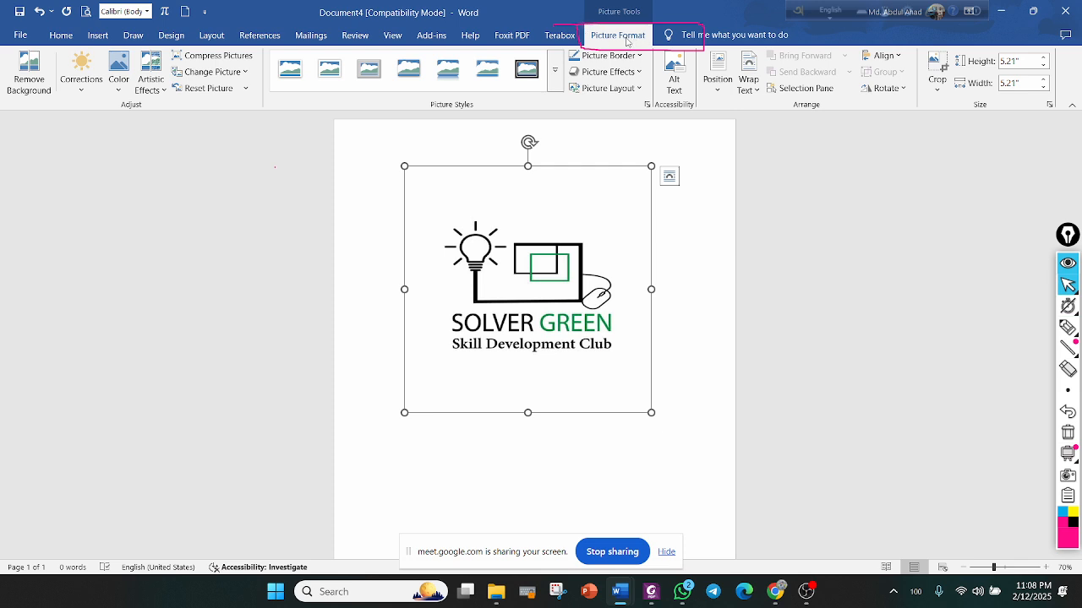
Draw a pink arrow pointing to the Picture Format tab, and erase the on-screen annotations around it
left_click(1067, 328)
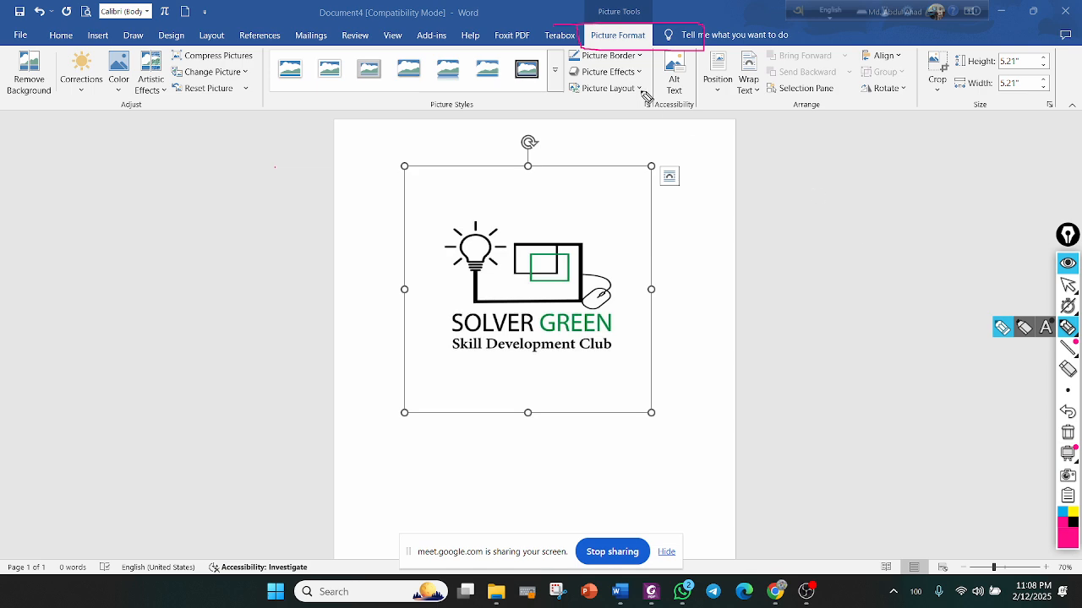
left_click_drag(627, 47, 679, 155)
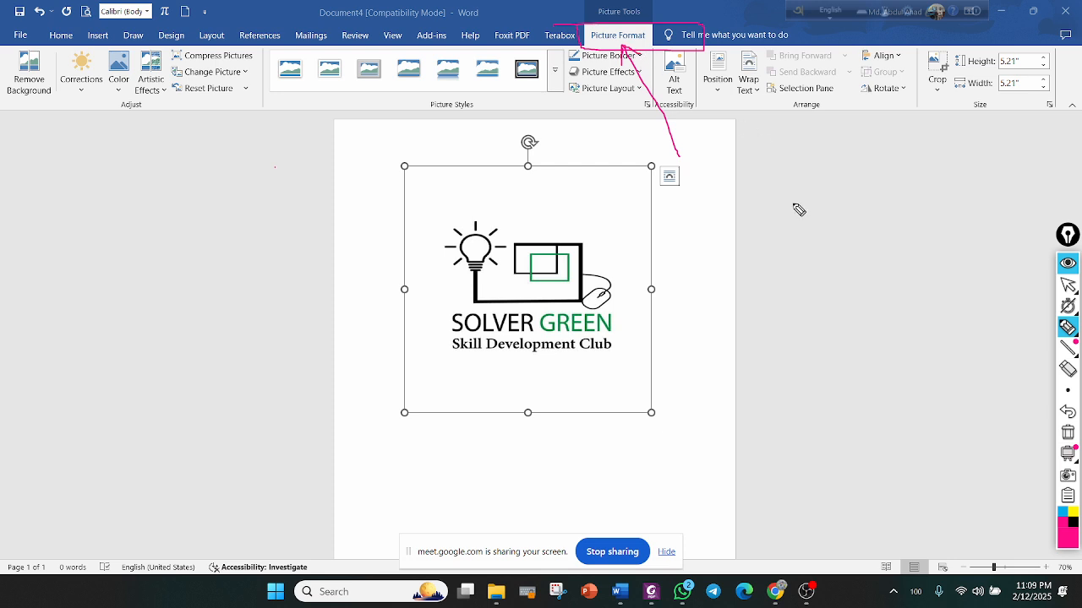
mouse_move(1069, 349)
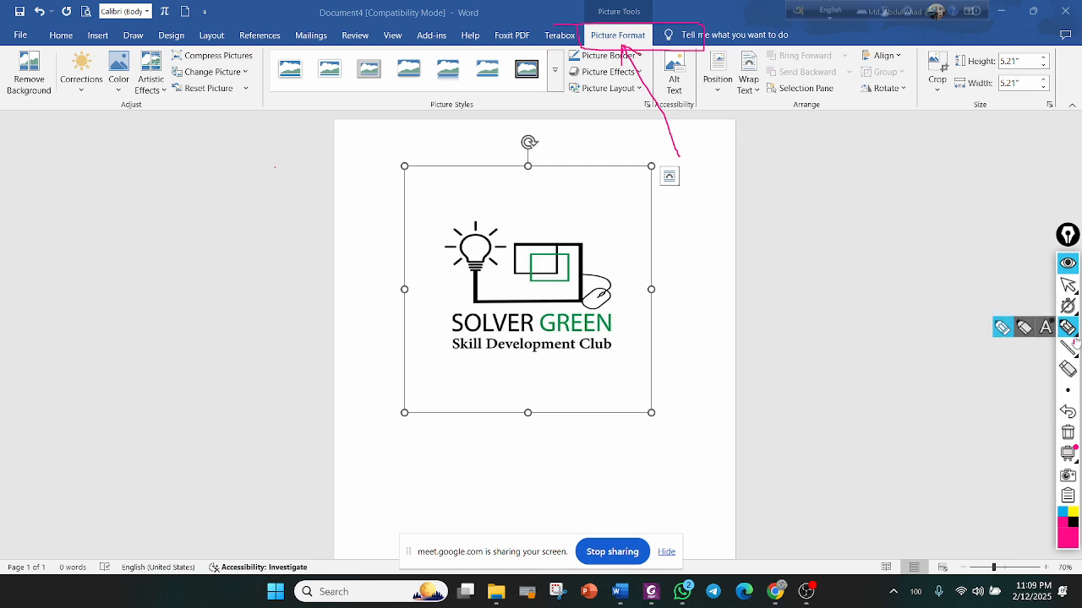
left_click(1067, 368)
left_click(635, 59)
left_click_drag(636, 60, 652, 29)
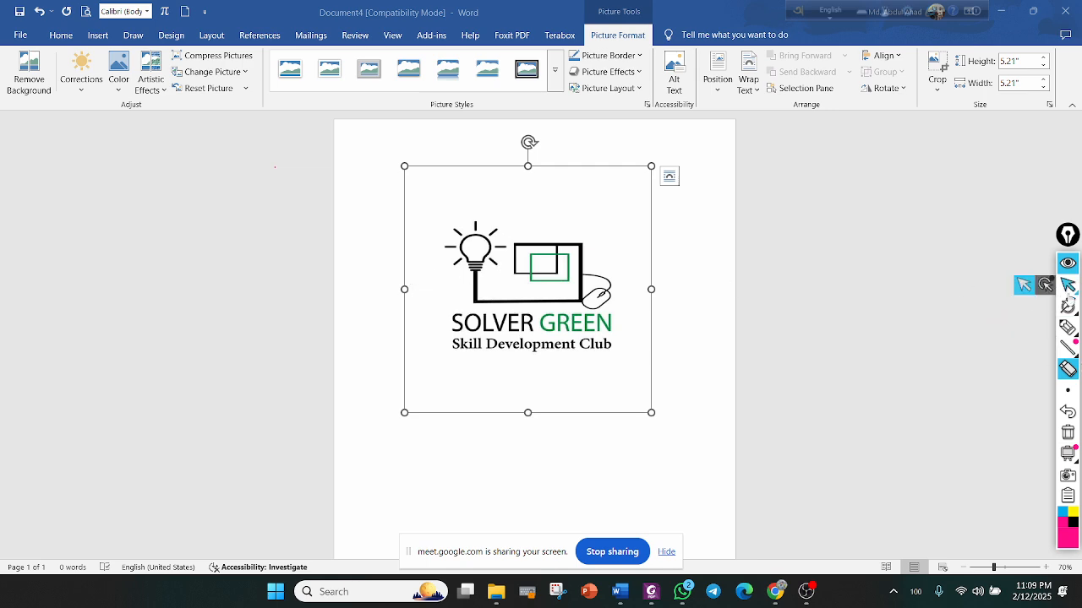
left_click(1067, 285)
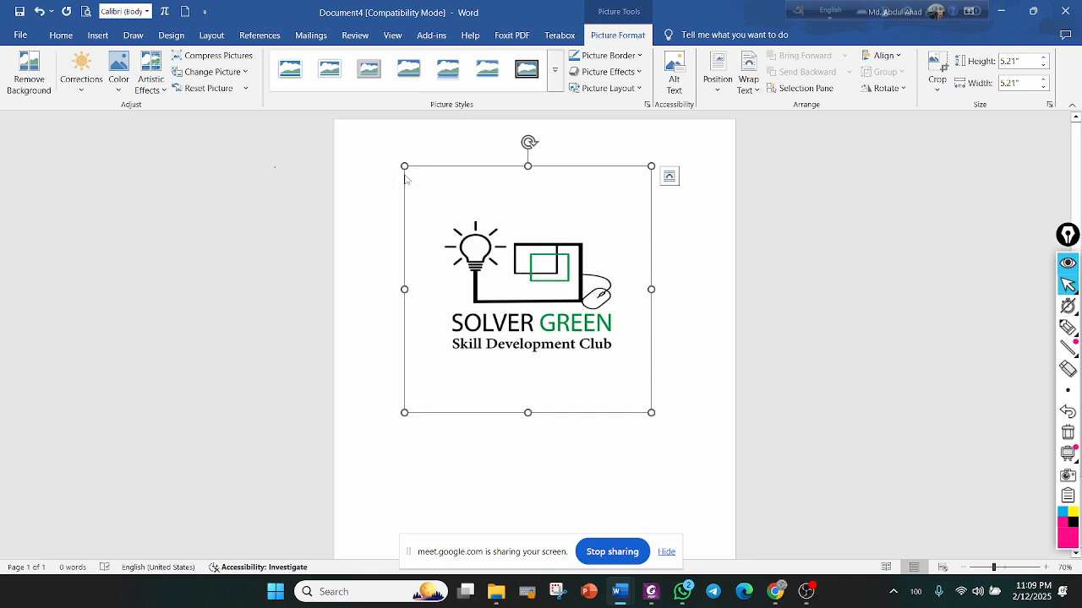
Shrink the logo proportionally from its corner to about 4.63 by 4.63 inches
left_click_drag(651, 412, 624, 382)
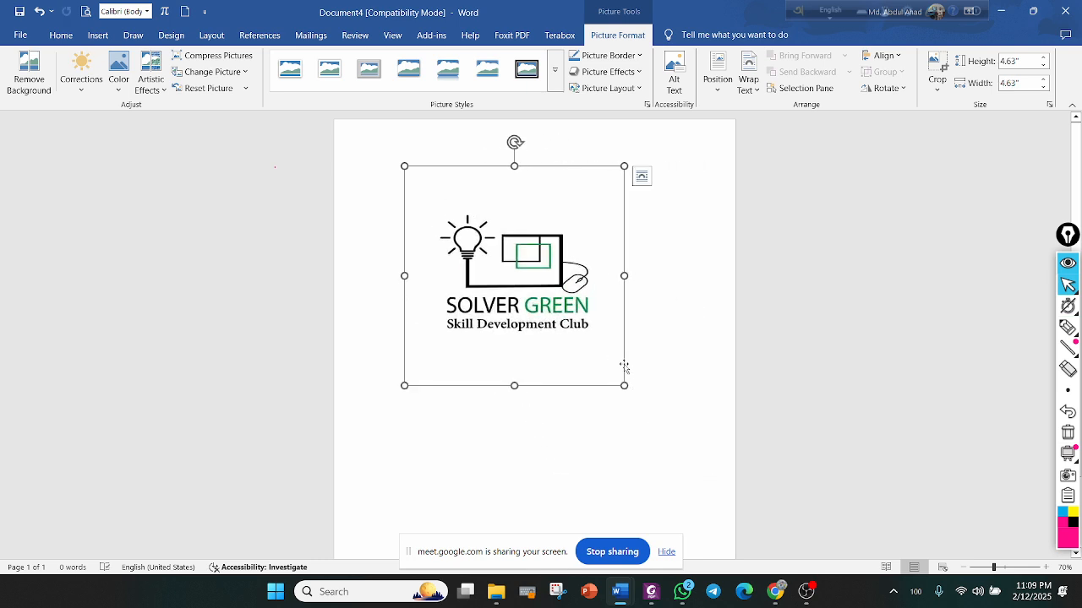
scroll(630, 439, "down", 2)
scroll(630, 439, "up", 2)
Recolor the logo with the light lime-green variation from the second Recolor row
left_click(76, 89)
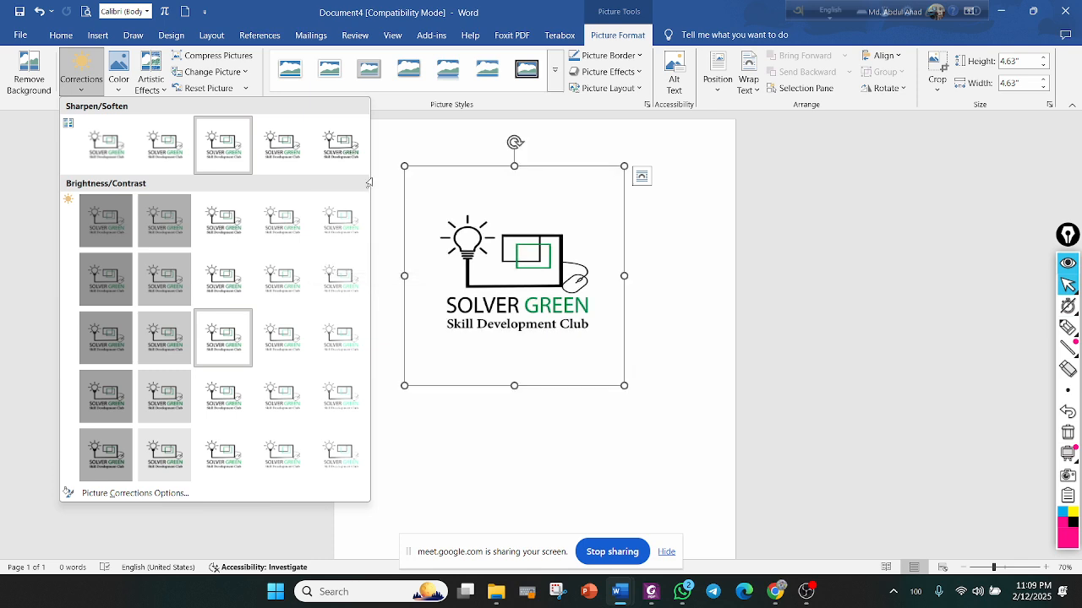
left_click(120, 87)
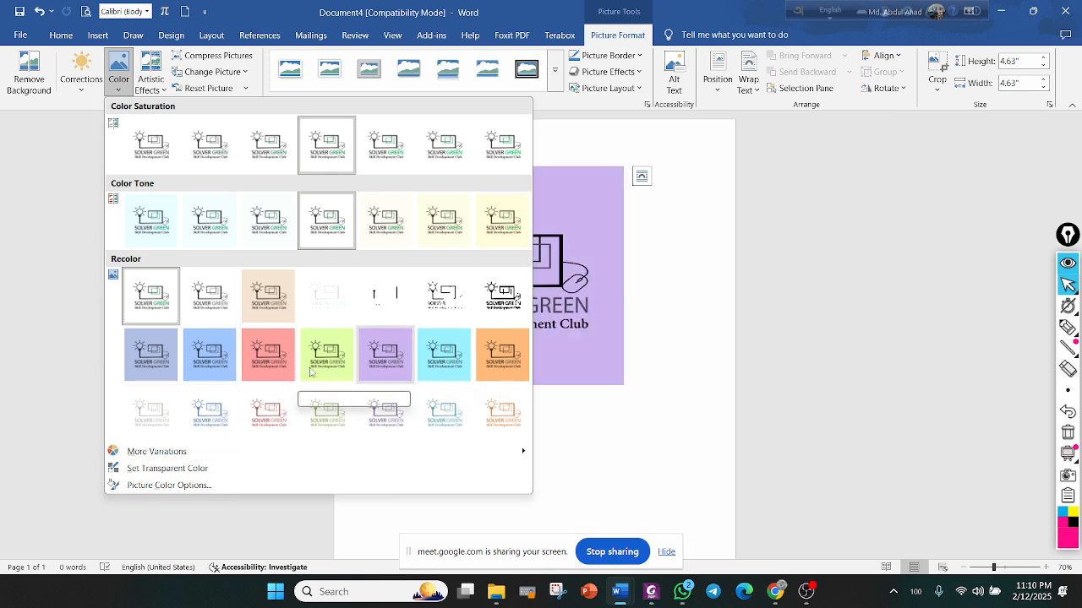
left_click(315, 358)
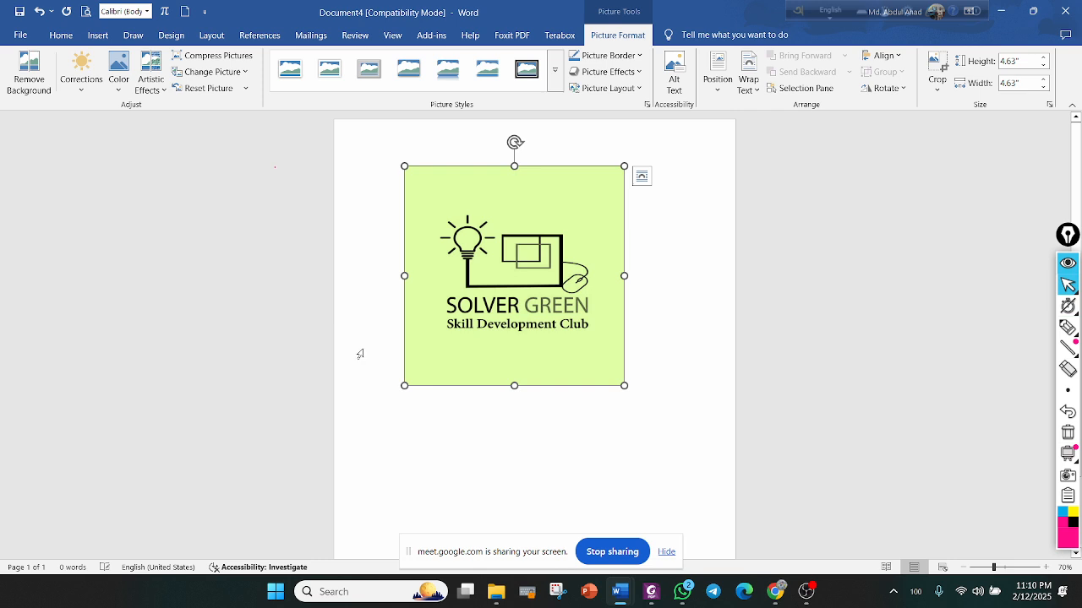
Shrink the recolored logo proportionally to about 3.1 by 3.1 inches
left_click_drag(613, 376, 536, 301)
left_click_drag(540, 264, 538, 256)
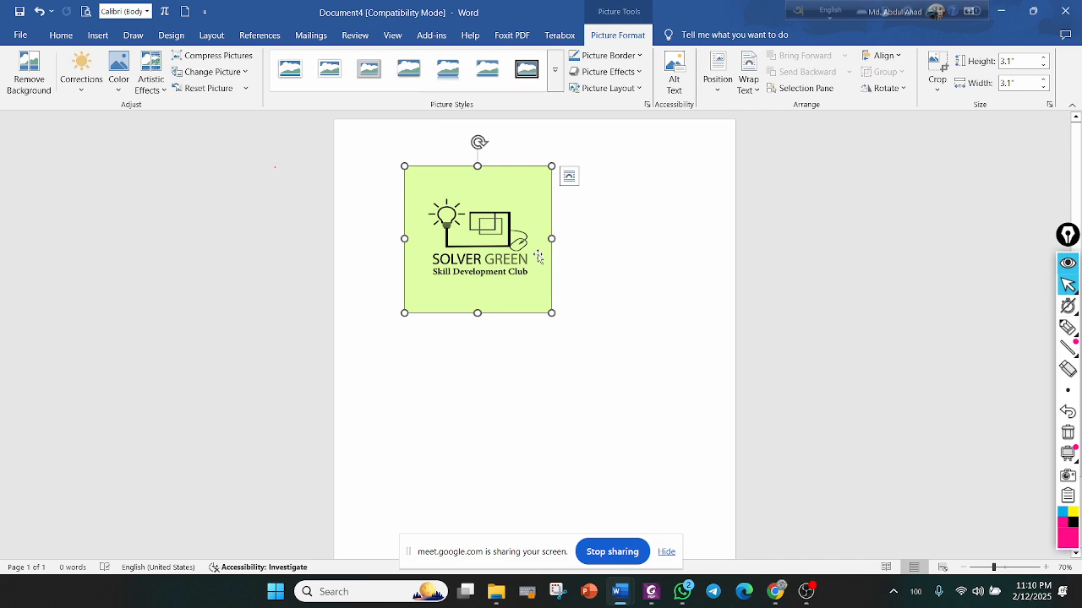
Try to move the logo freely across the page toward its right side and lower part
left_click_drag(516, 234, 681, 231)
left_click_drag(508, 242, 425, 254)
left_click(644, 231)
left_click(493, 242)
left_click_drag(436, 248, 717, 355)
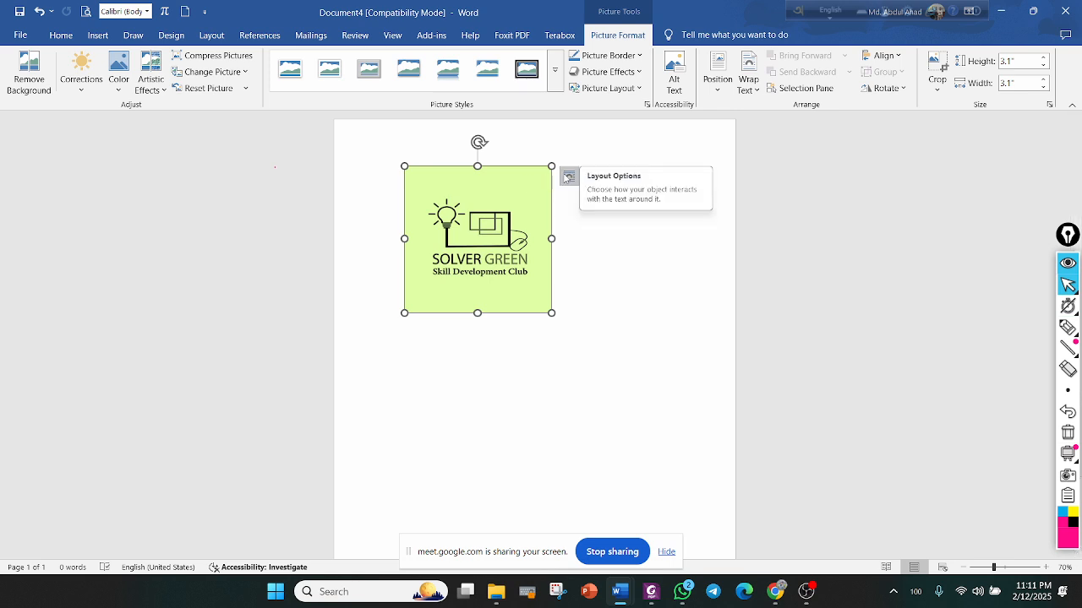
Review the available Position presets and Wrap Text options for the selected logo
left_click(724, 83)
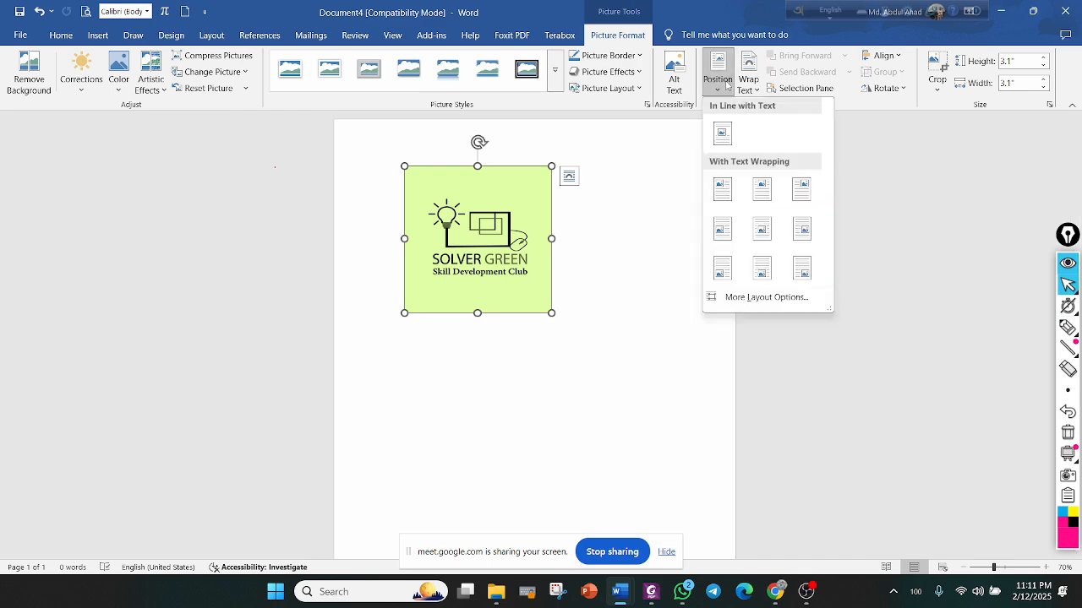
left_click(748, 84)
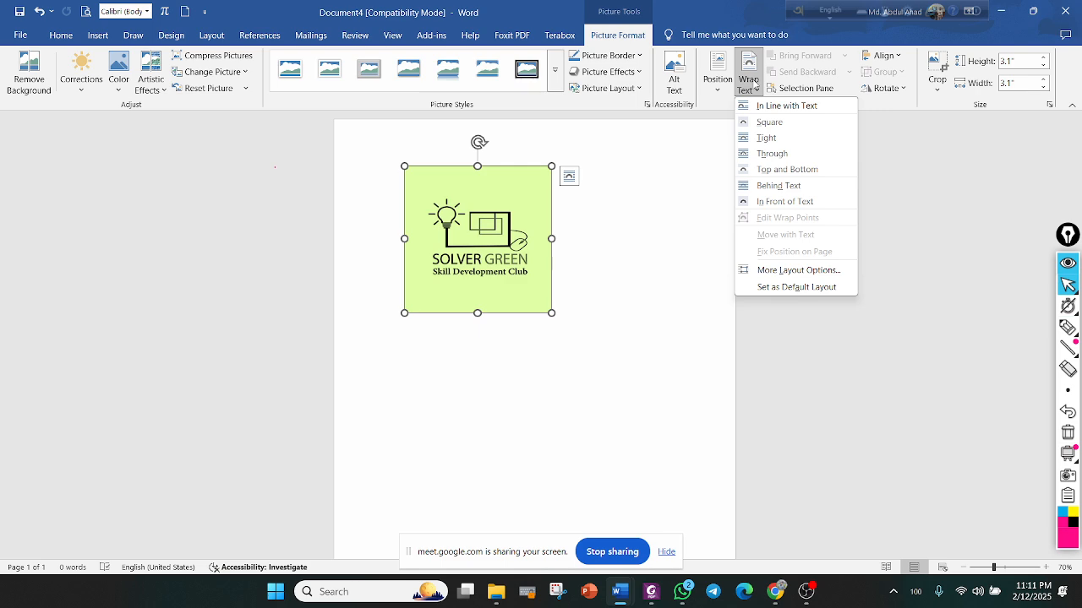
left_click(719, 76)
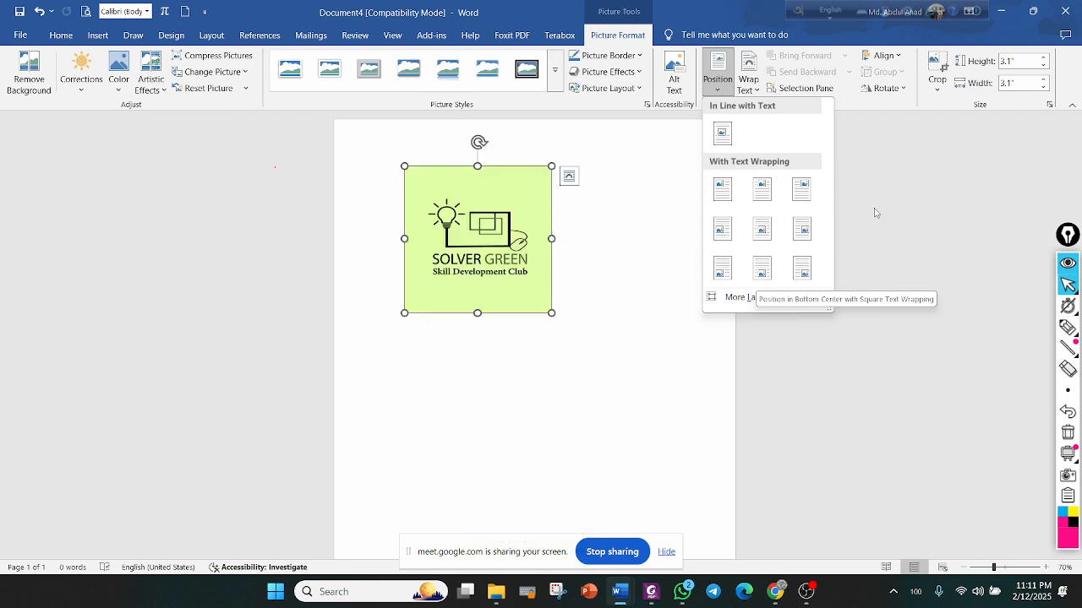
left_click(583, 424)
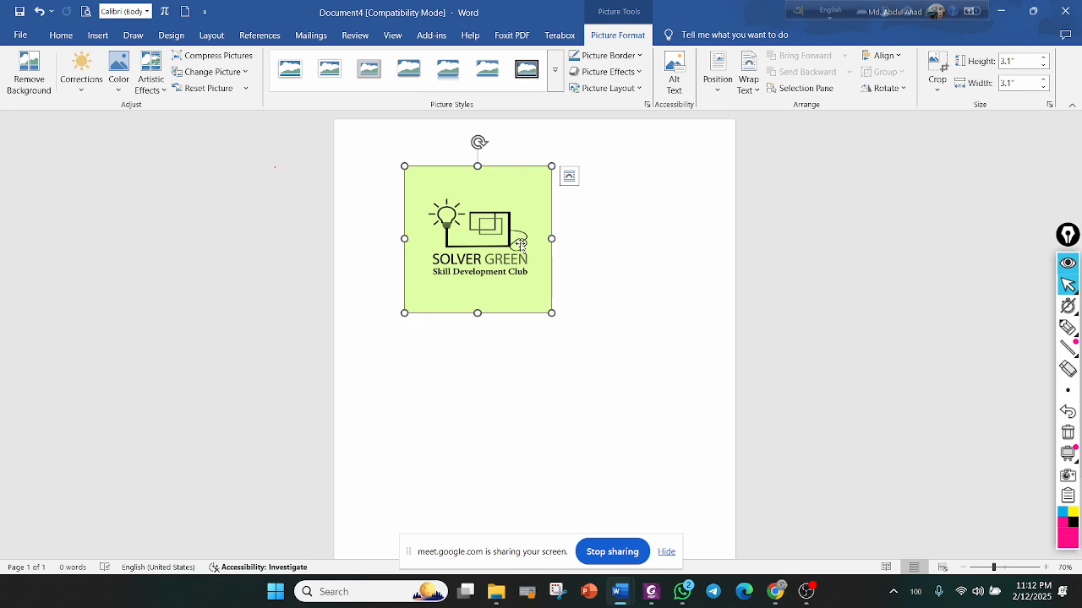
left_click(749, 89)
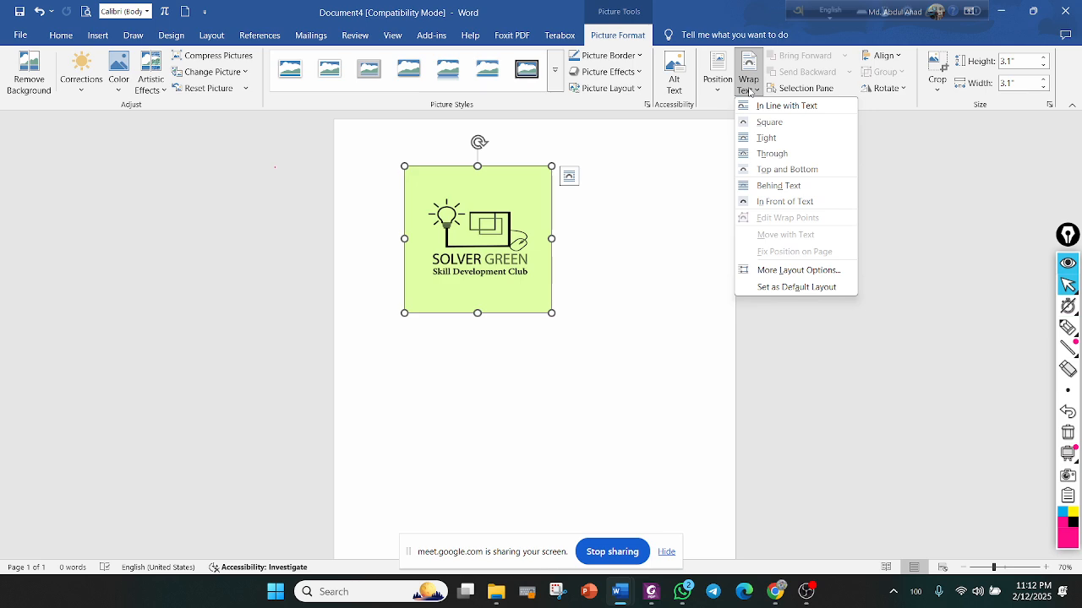
Switch to the Solver_Green[1] document and examine how the slanted Solver Green WordArt overlaps the green paragraph
left_click(620, 591)
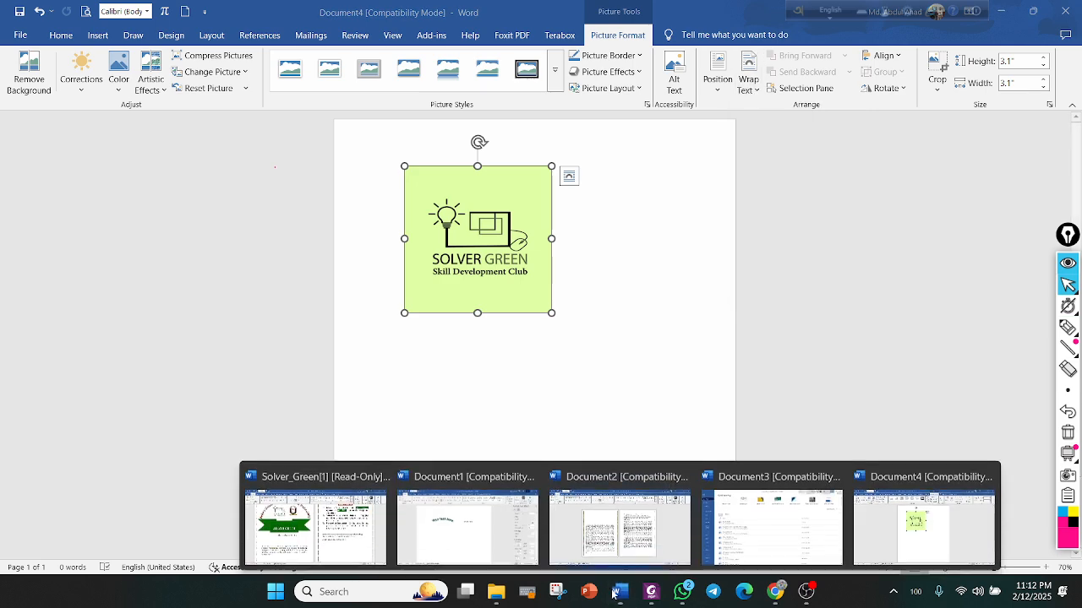
left_click(385, 506)
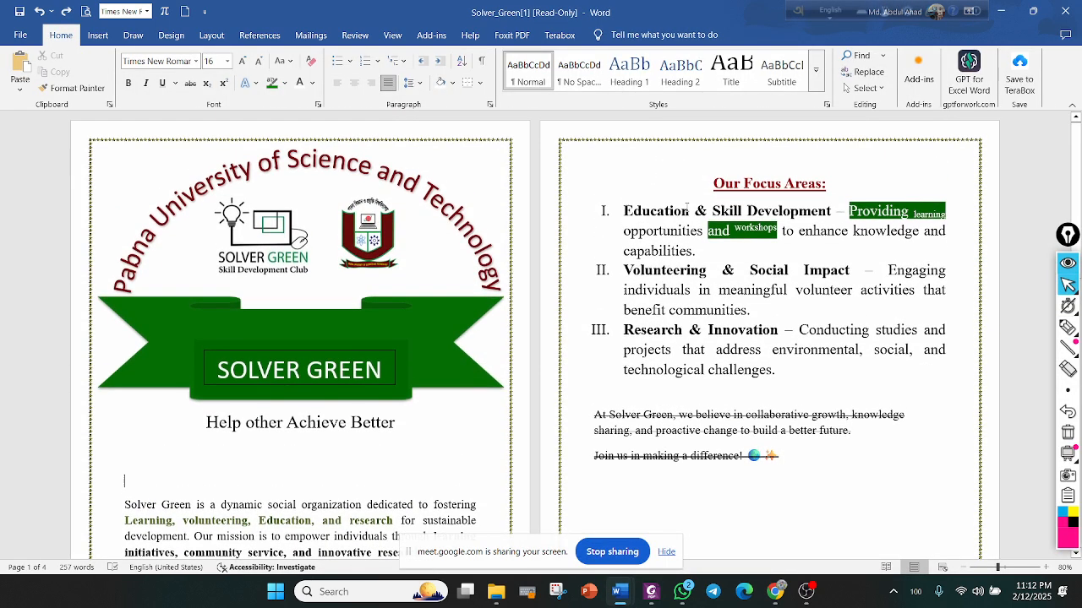
scroll(687, 229, "down", 4)
scroll(687, 229, "down", 6)
scroll(240, 229, "up", 2)
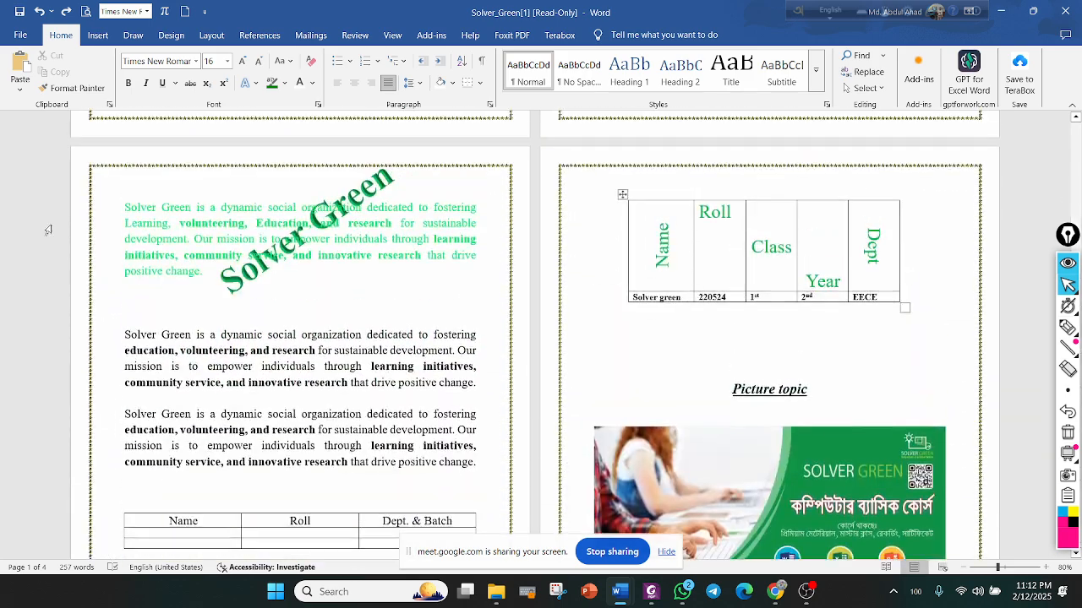
scroll(240, 229, "up", 6, "ctrl")
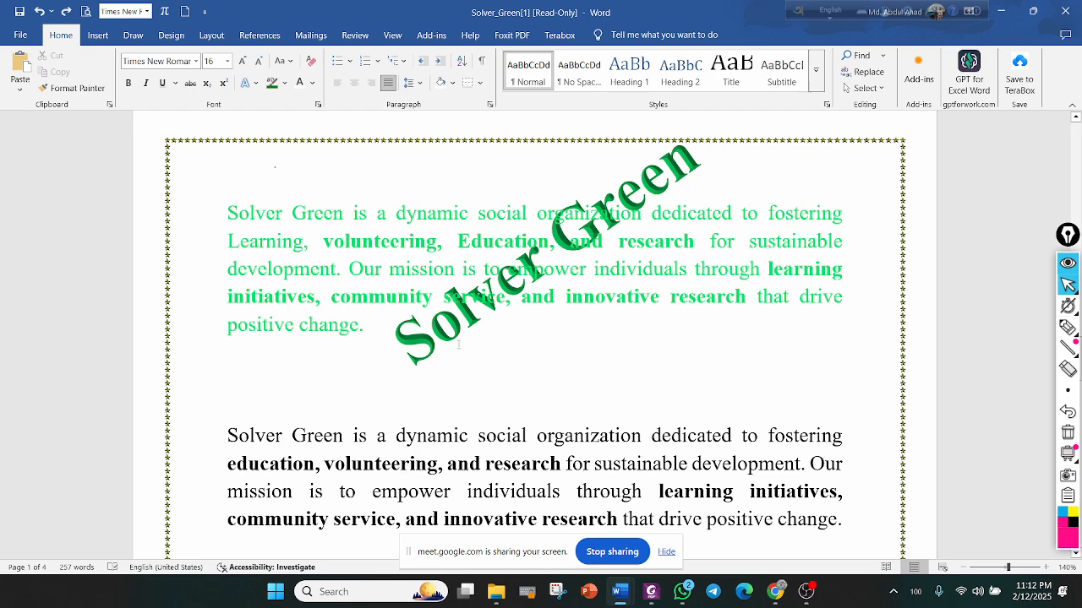
scroll(459, 345, "down", 1)
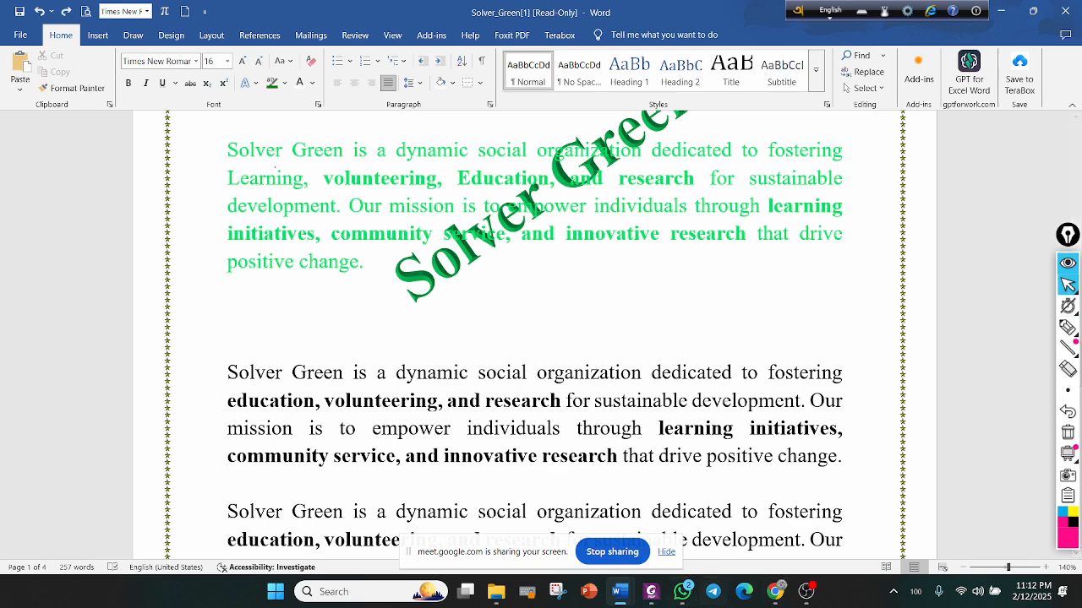
Return to Document4 and set the logo's text wrapping to Behind Text
mouse_move(620, 591)
left_click(918, 516)
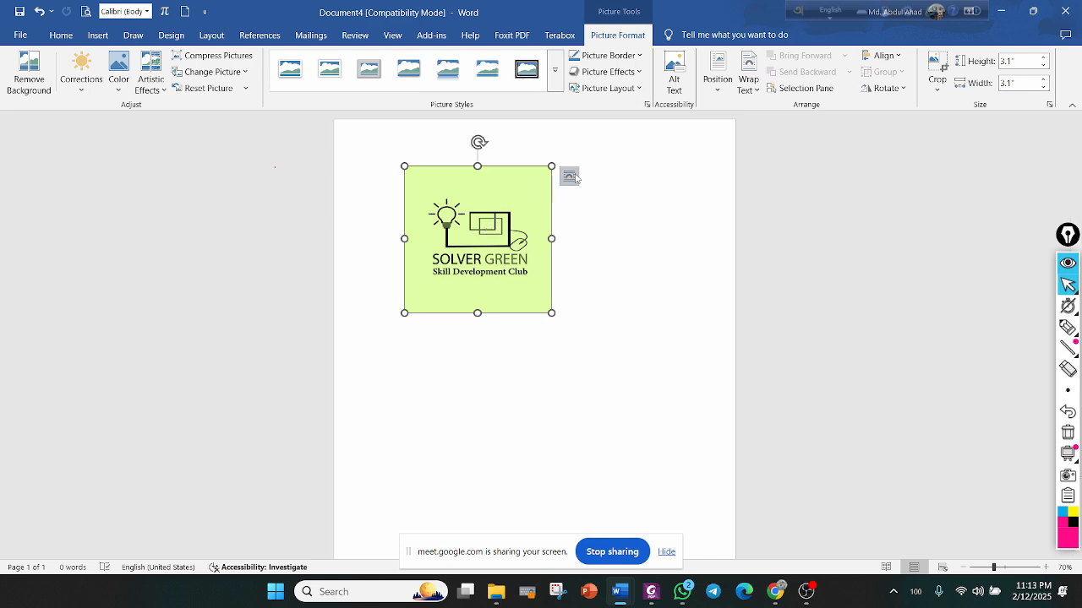
left_click(749, 85)
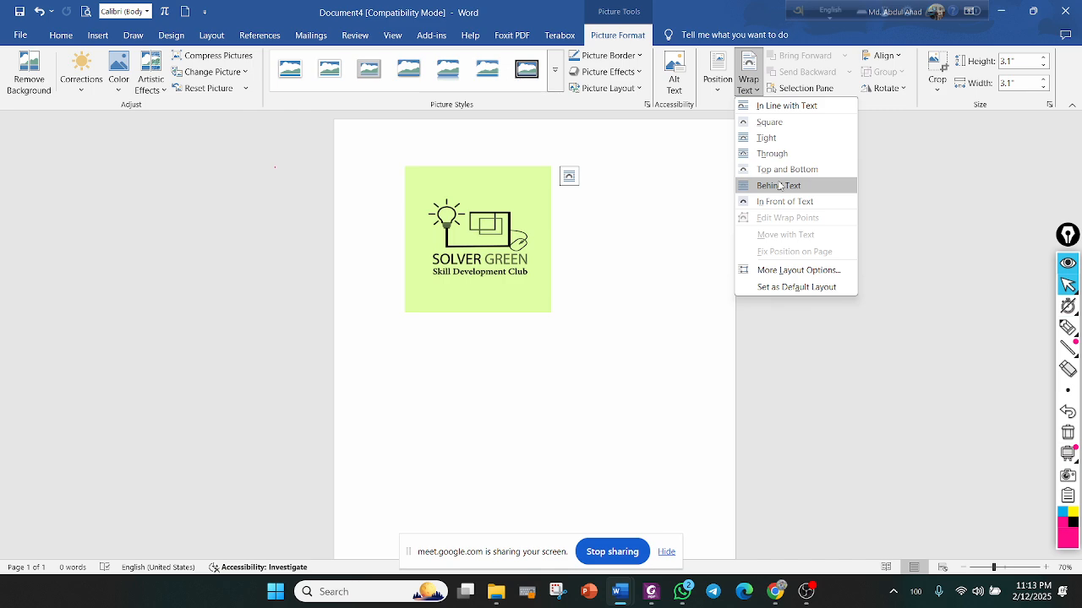
left_click(779, 185)
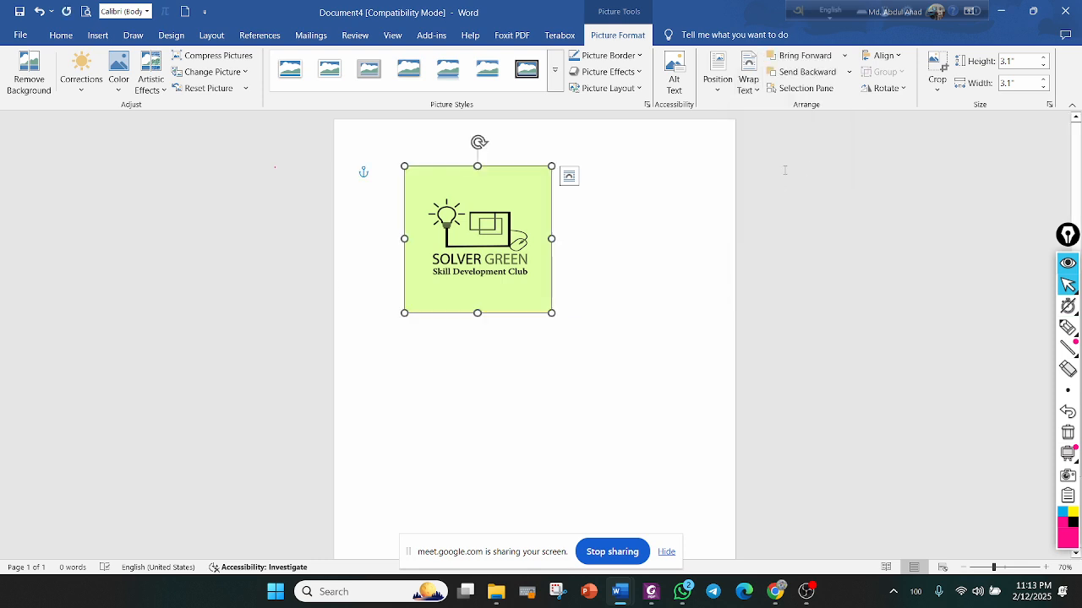
Move the green-tinted logo toward the middle of the page's upper half
left_click_drag(507, 233, 574, 272)
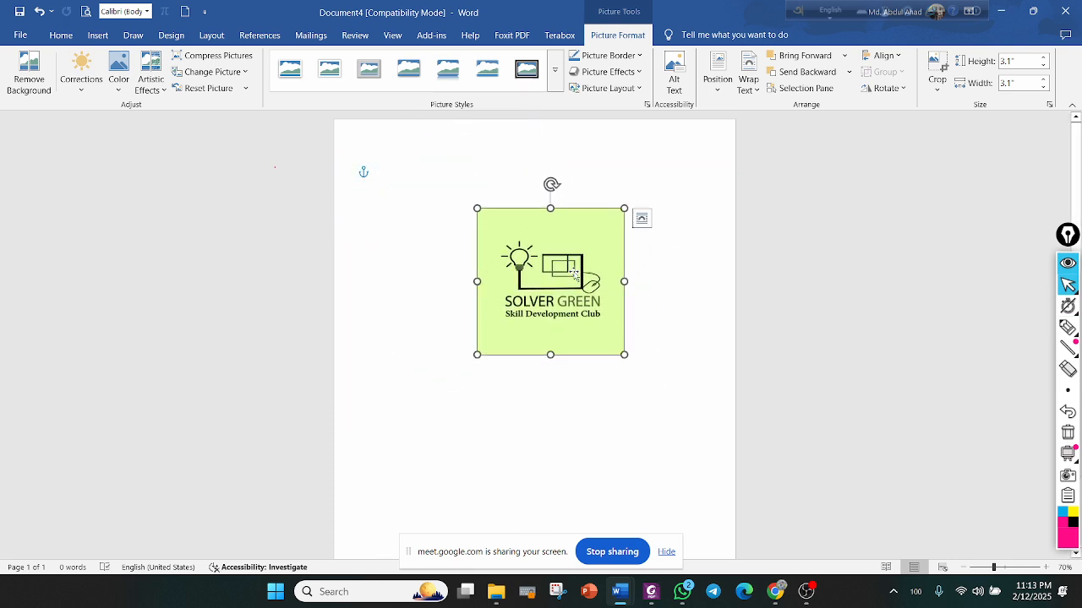
scroll(574, 273, "down", 2)
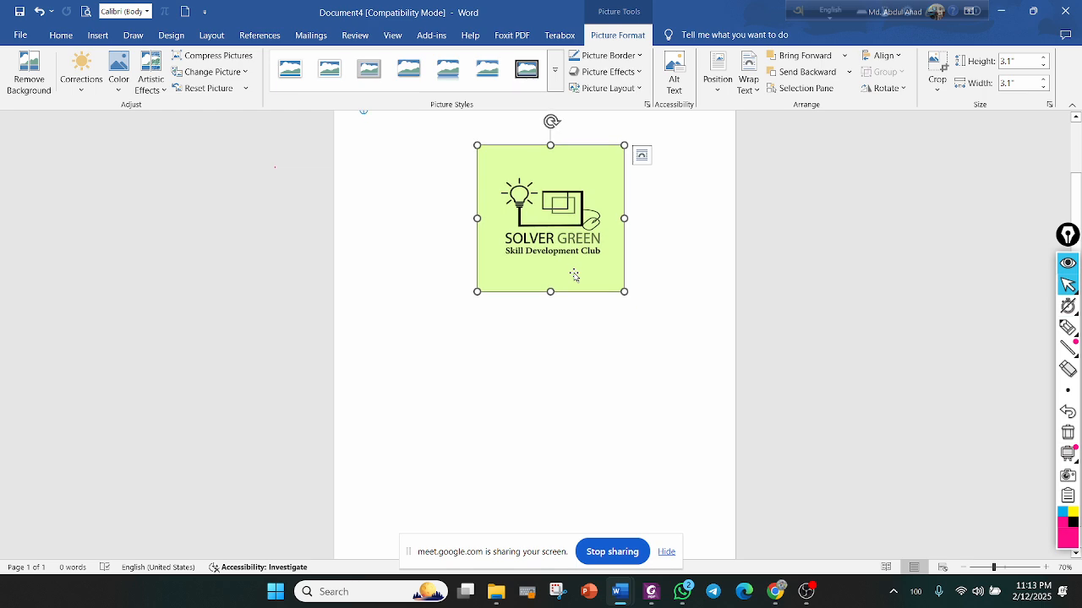
scroll(574, 274, "up", 2)
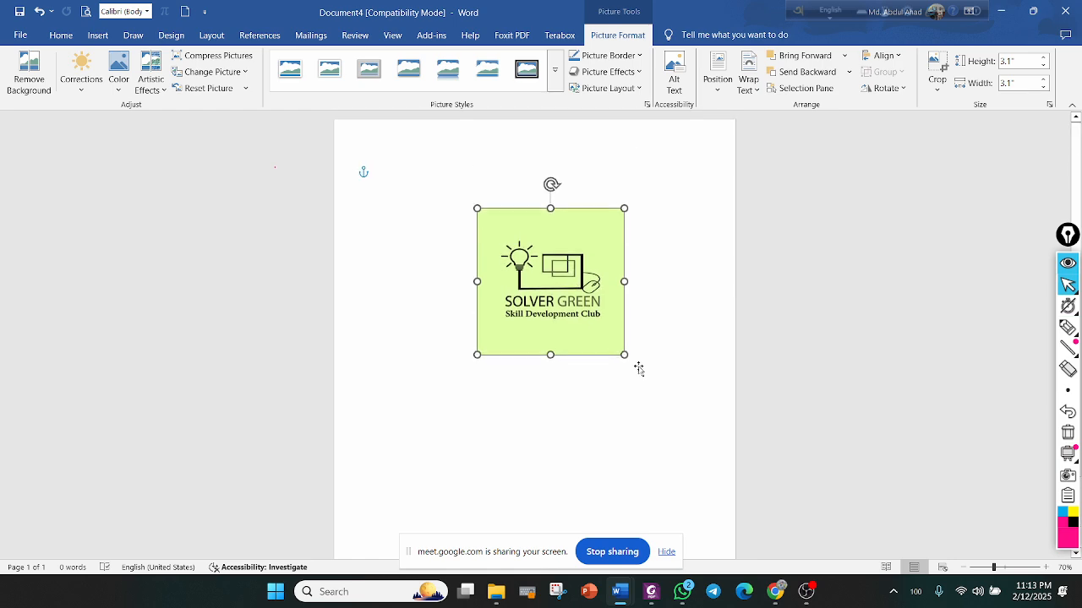
Switch to Document2, copy all the Solver Green paragraphs on its second page, and return to Document4
mouse_move(626, 601)
left_click(924, 522)
left_click(621, 593)
left_click(619, 522)
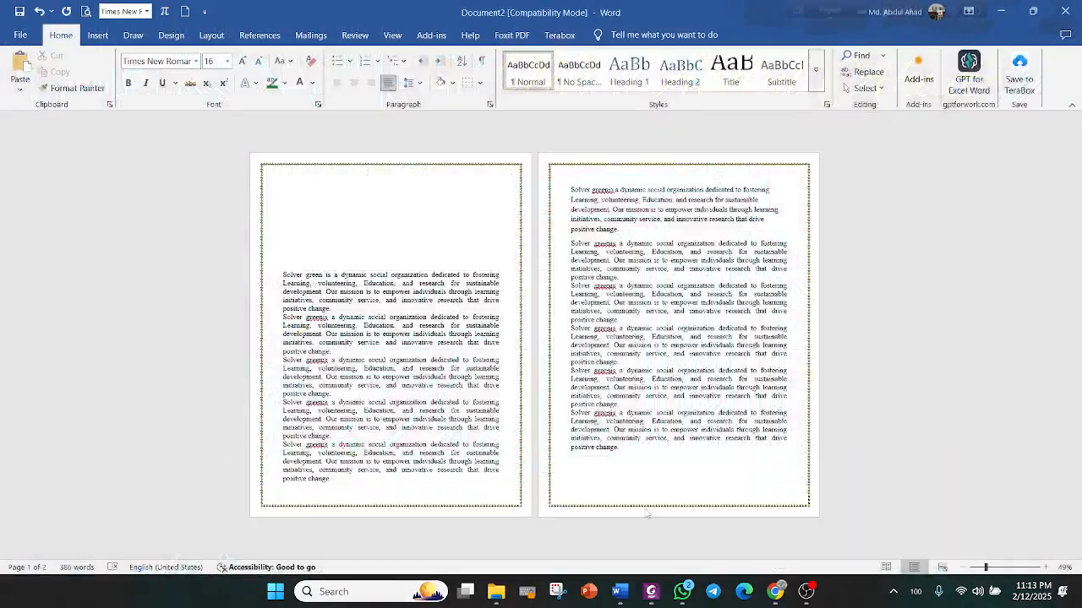
key("ctrl+shift+End")
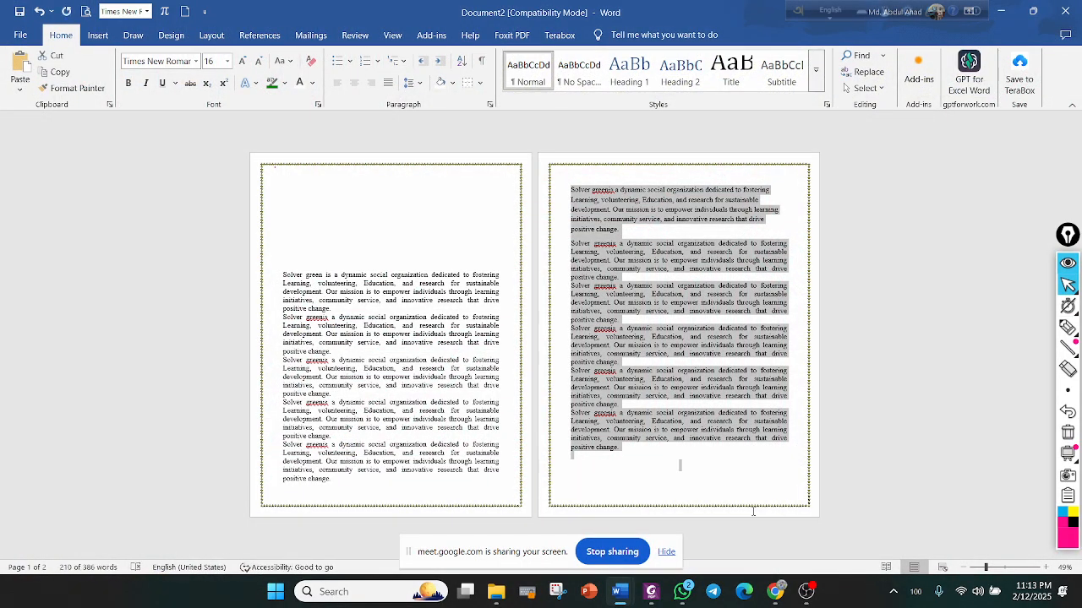
left_click(621, 593)
left_click(924, 522)
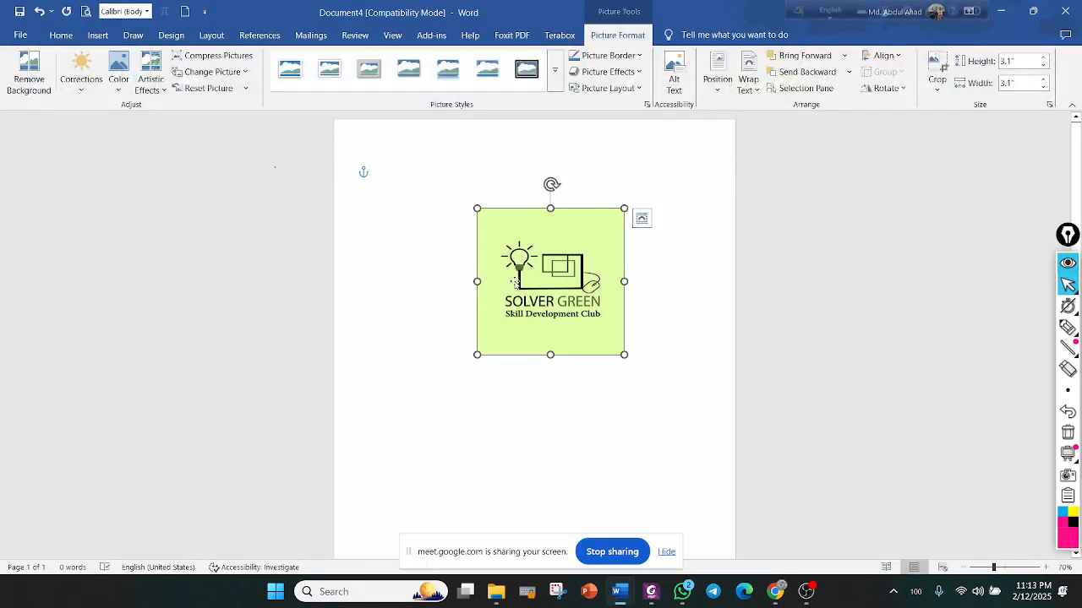
Try to paste the copied Solver Green paragraphs into Document4 with the logo still on the page, and undo the paste
double_click(425, 148)
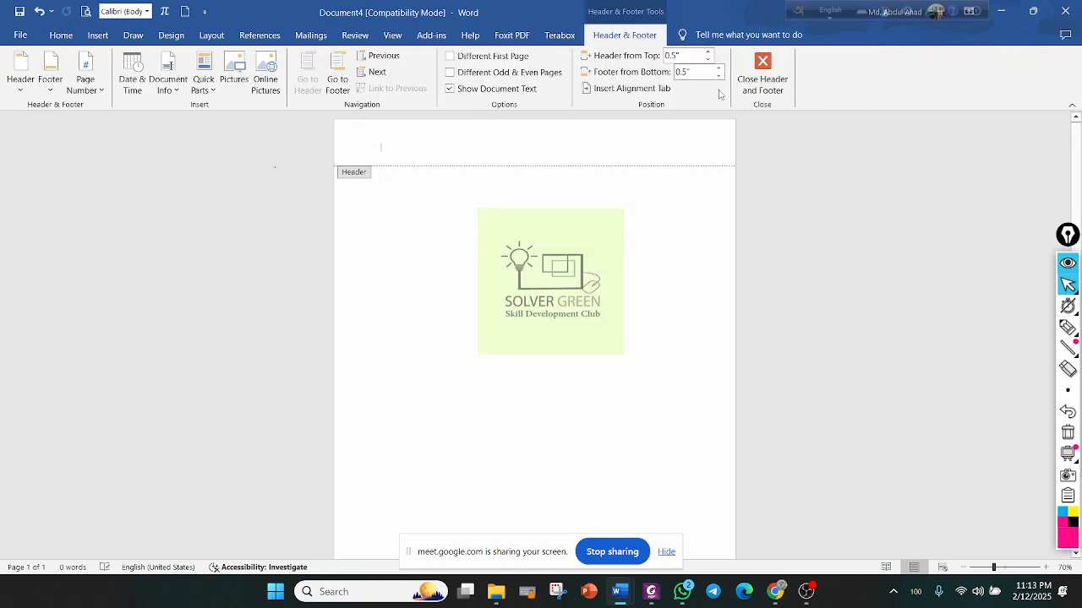
left_click(763, 72)
type("Solver greenis a dynamic social organization dedicated to fostering Learning, volunteering, Education, and research for sustainable development. Our mission is to empower individuals through learning initiatives, community service, and innovative research that drive positive change. Solver greenis a dynamic social organization dedicated to fostering Learning, volunteering, Education, and research for sustainable development. Our mission is to empower individuals through learning initiatives, community service, and innovative research that drive positive change. Solver greenis a dynamic social organization dedicated to fostering Learning, volunteering, Education, and research for sustainable development. Our mission is to empower individuals through learning initiatives, community service, and innovative research that drive positive change. Solver greenis a dynamic social organization dedicated to fostering Learning, volunteering, Education, and research for sustainable development. Our mission is to empower individuals through learning initiatives, community service, and innovative research that drive positive change. Solver greenis a dynamic social organization dedicated to fostering Learning, volunteering, Education, and research for sustainable development. Our mission is to empower individuals through learning initiatives, community service, and innovative research that drive positive change. Solver greenis a dynamic social organization dedicated to fostering Learning, volunteering, Education, and research for sustainable development. Our mission is to empower individuals through learning initiatives, community service, and innovative research that drive positive change.")
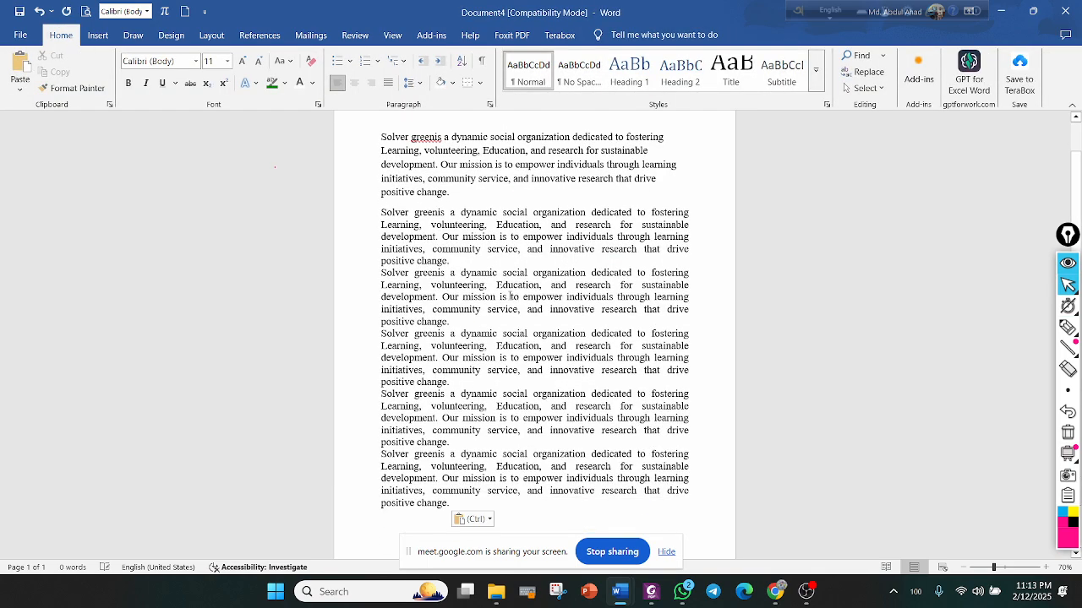
scroll(526, 322, "up", 3)
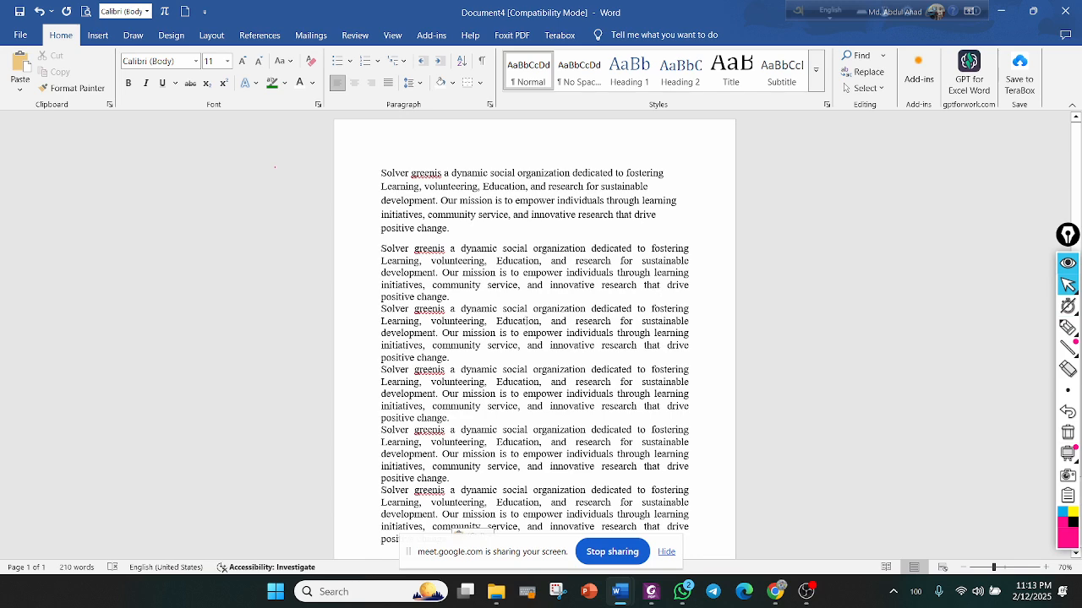
key("ctrl+z")
Delete the green-tinted logo from Document4 and paste the copied Solver Green paragraphs in its place
left_click(478, 215)
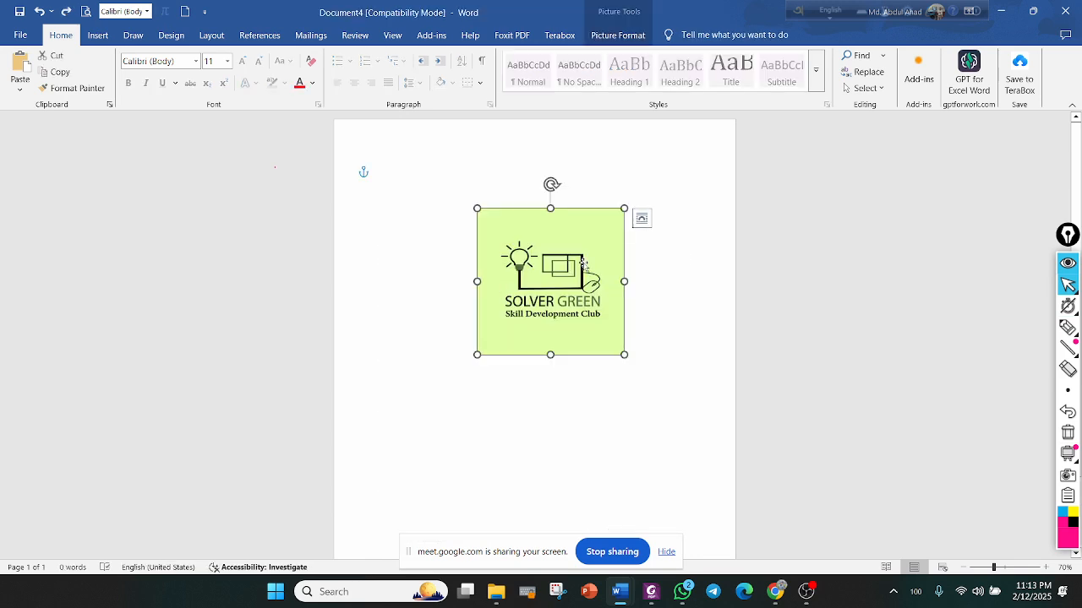
key("Delete")
type("Solver greenis a dynamic social organization dedicated to fostering Learning, volunteering, Education, and research for sustainable development. Our mission is to empower individuals through learning initiatives, community service, and innovative research that drive positive change. Solver greenis a dynamic social organization dedicated to fostering Learning, volunteering, Education, and research for sustainable development. Our mission is to empower individuals through learning initiatives, community service, and innovative research that drive positive change. Solver greenis a dynamic social organization dedicated to fostering Learning, volunteering, Education, and research for sustainable development. Our mission is to empower individuals through learning initiatives, community service, and innovative research that drive positive change. Solver greenis a dynamic social organization dedicated to fostering Learning, volunteering, Education, and research for sustainable development. Our mission is to empower individuals through learning initiatives, community service, and innovative research that drive positive change. Solver greenis a dynamic social organization dedicated to fostering Learning, volunteering, Education, and research for sustainable development. Our mission is to empower individuals through learning initiatives, community service, and innovative research that drive positive change. Solver greenis a dynamic social organization dedicated to fostering Learning, volunteering, Education, and research for sustainable development. Our mission is to empower individuals through learning initiatives, community service, and innovative research that drive positive change.")
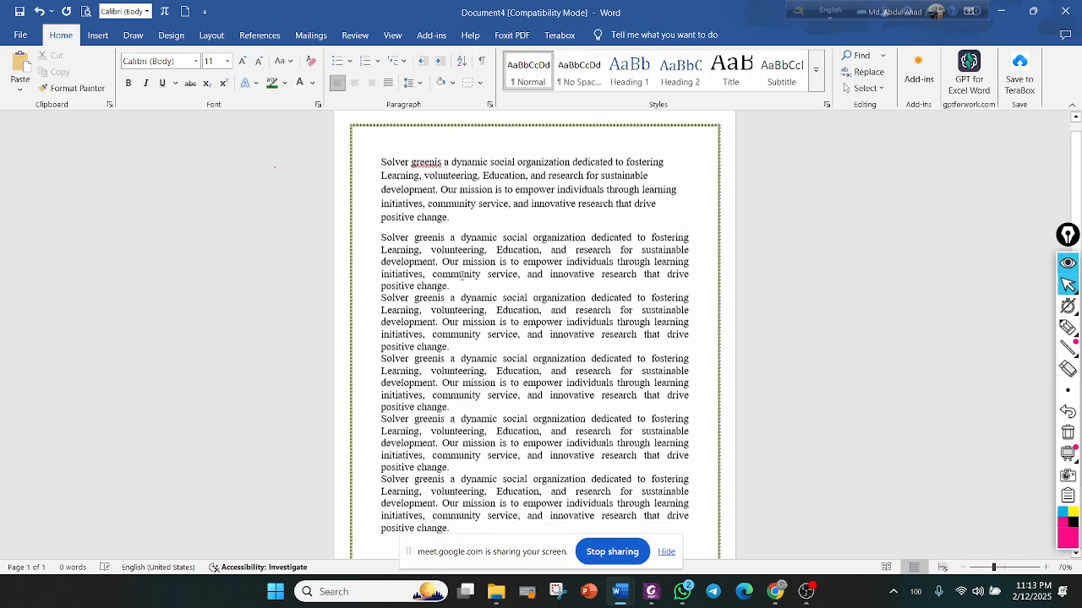
scroll(461, 269, "down", 3)
scroll(462, 269, "up", 3)
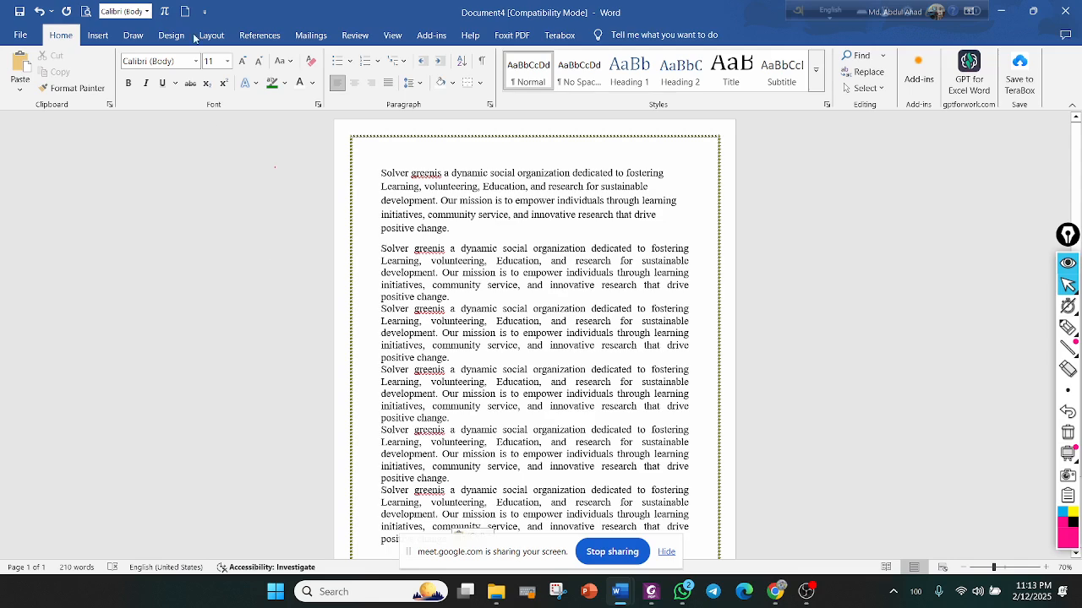
Insert the Solver Green logo picture from the Downloads folder after the pasted paragraphs
left_click(100, 36)
left_click(161, 72)
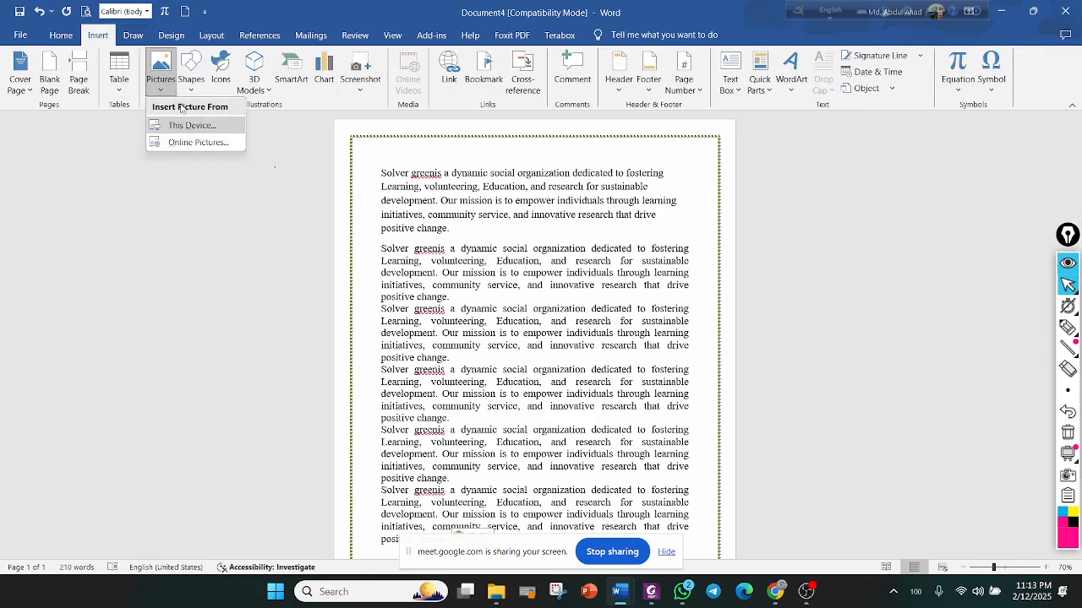
left_click(186, 125)
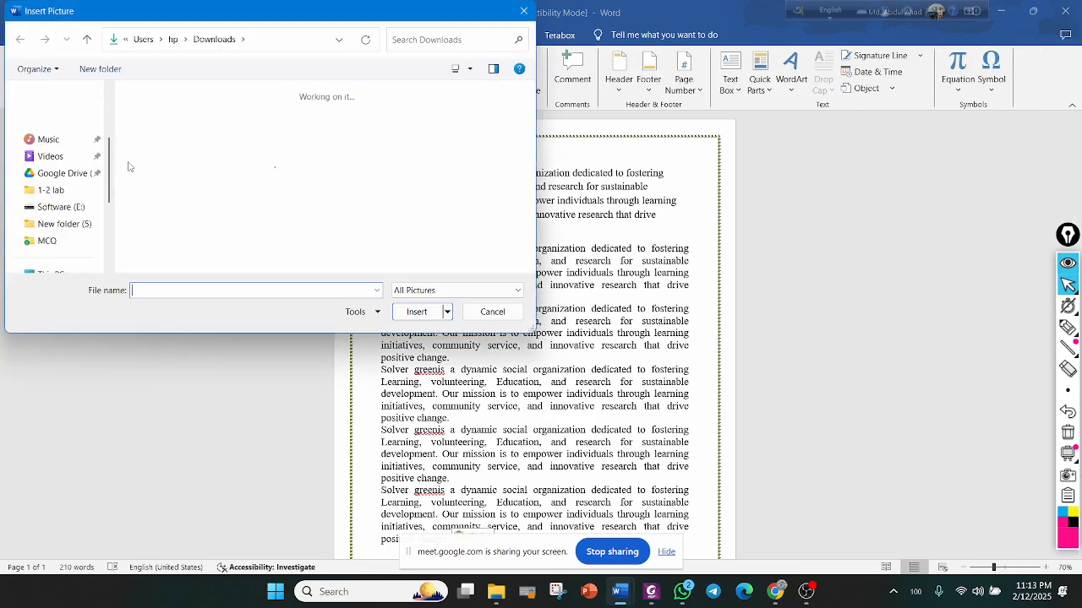
left_click(141, 150)
left_click(417, 311)
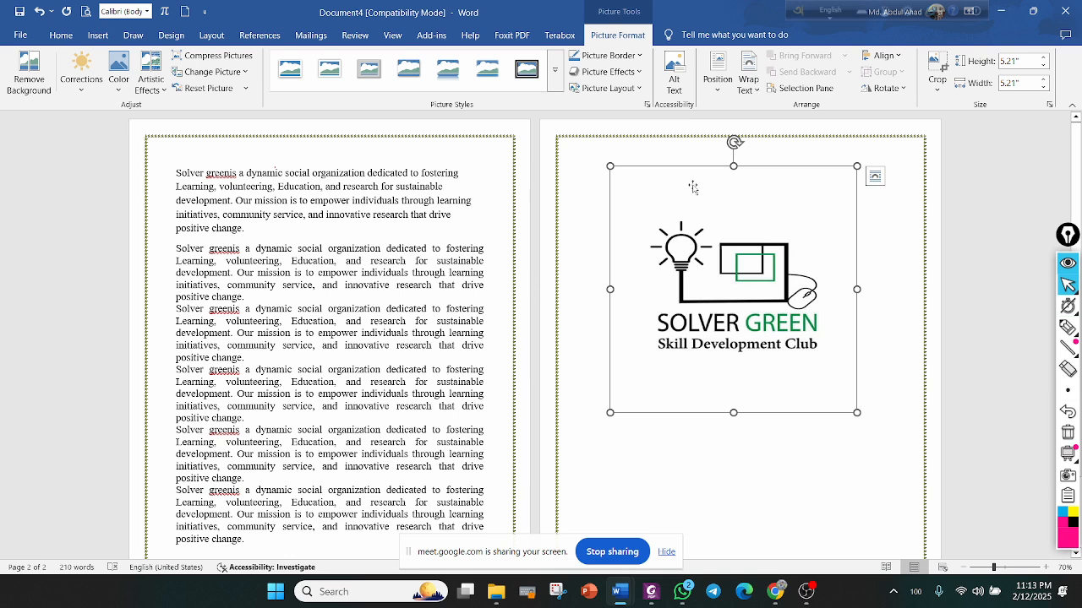
Try setting the logo's text wrapping to Behind Text and moving it upward, and undo the change
left_click(875, 178)
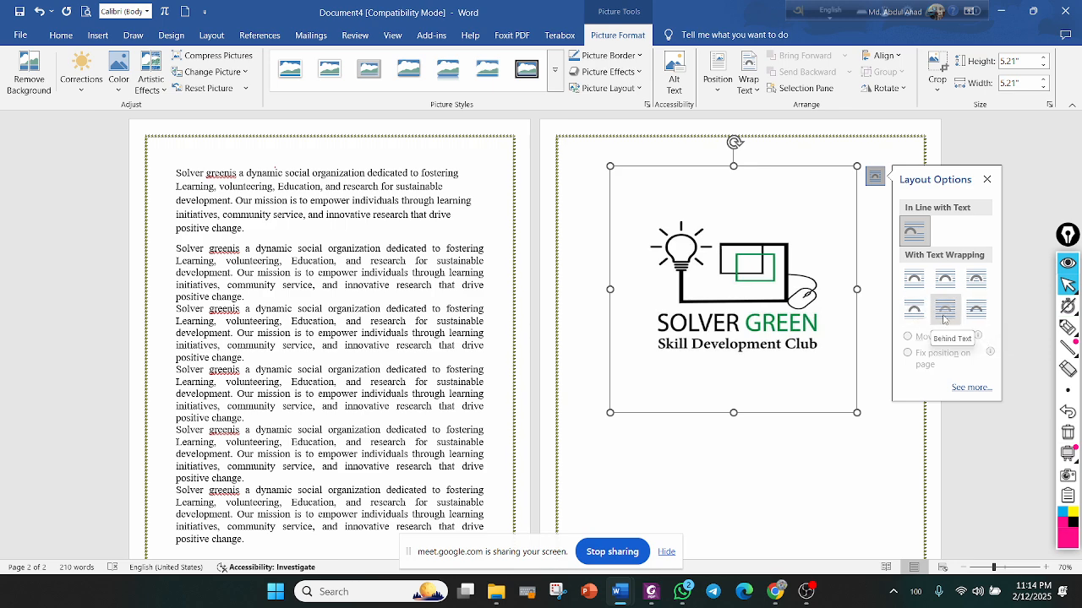
left_click(944, 319)
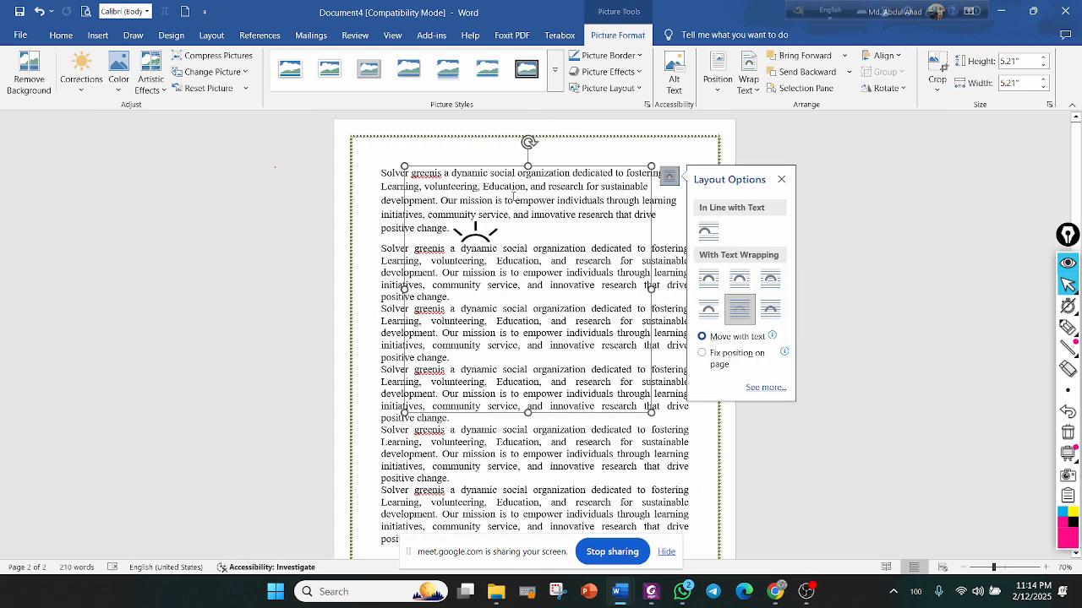
left_click_drag(505, 168, 462, 110)
key("ctrl+z")
Delete every pasted paragraph below the first one
left_click(534, 380)
left_click_drag(382, 250, 467, 581)
key("Delete")
scroll(519, 473, "up", 3)
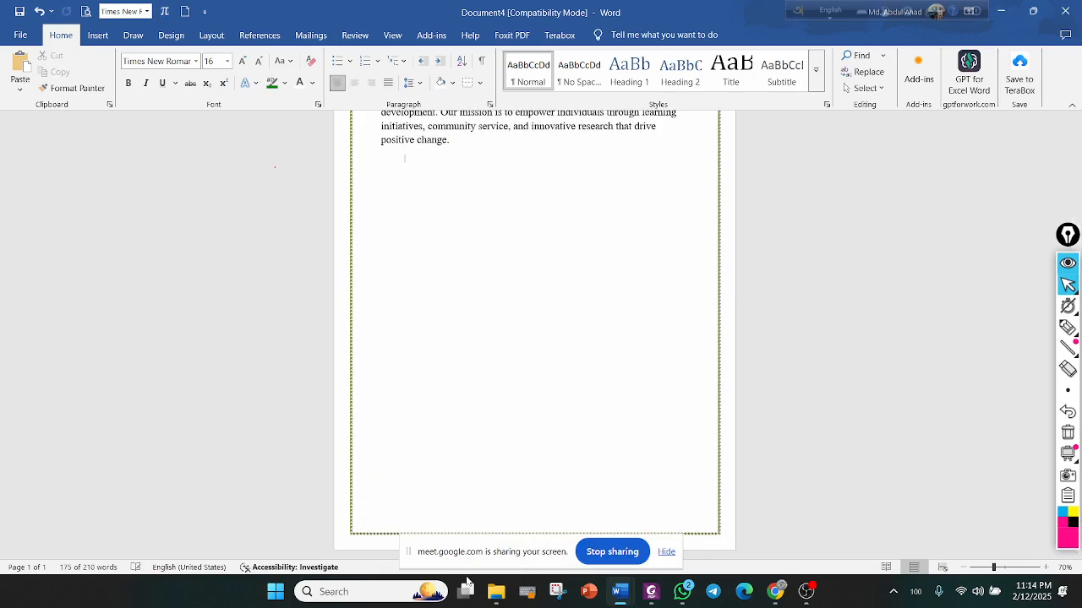
left_click_drag(504, 225, 362, 171)
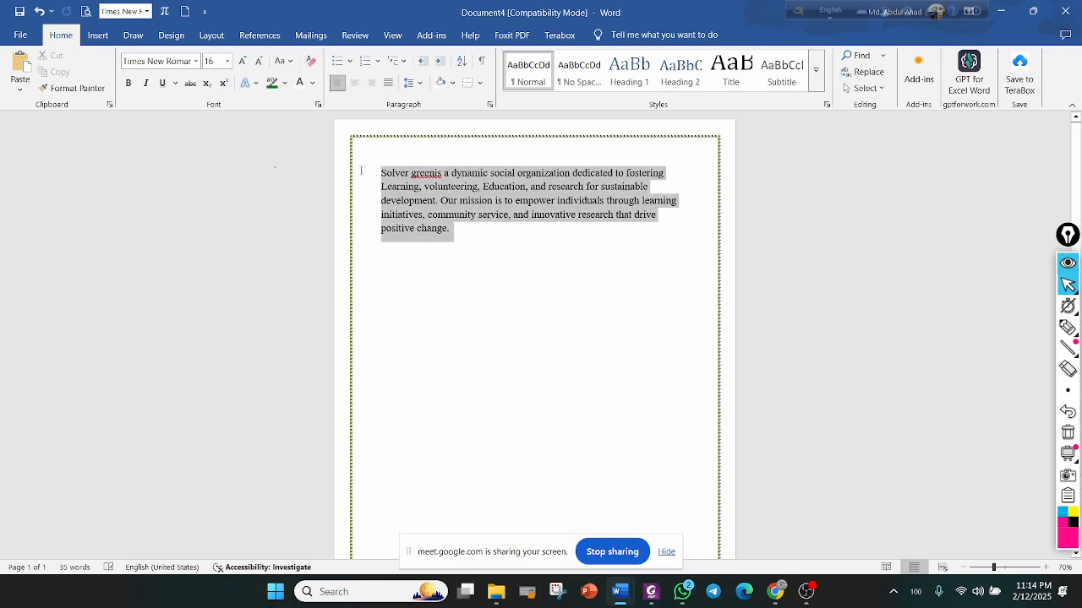
Insert the Solver Green logo picture from this device on the empty line below the remaining paragraph
key("Down")
left_click(97, 36)
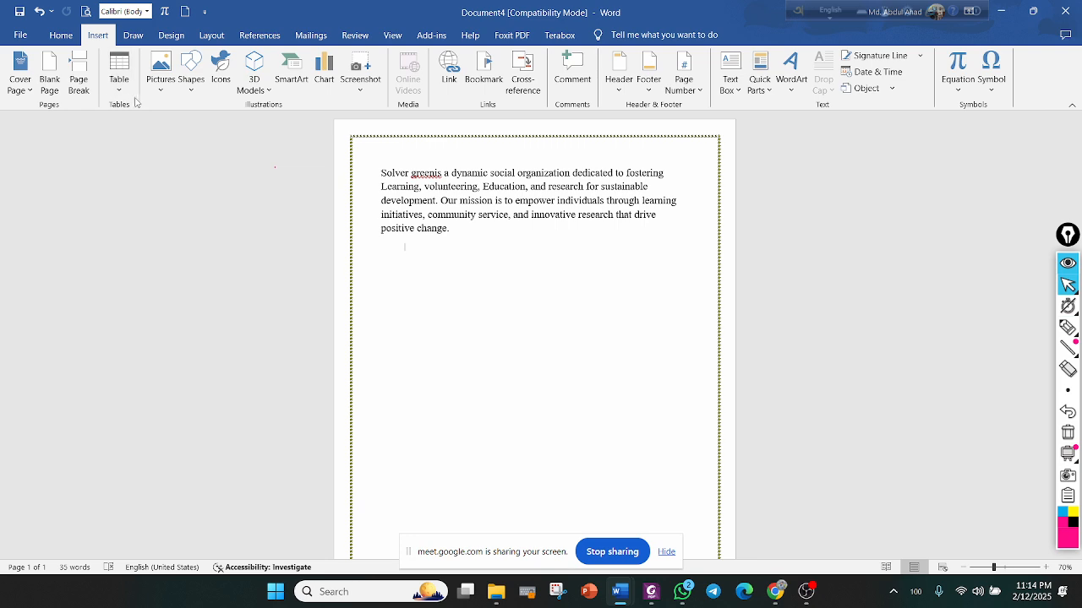
left_click(159, 89)
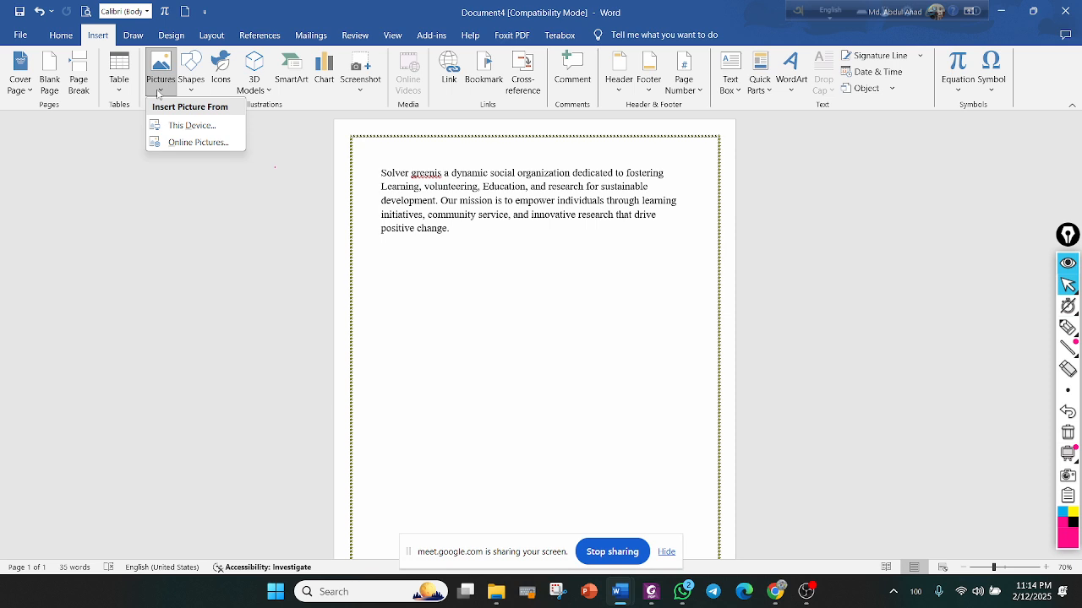
left_click(188, 125)
left_click(157, 139)
left_click(398, 314)
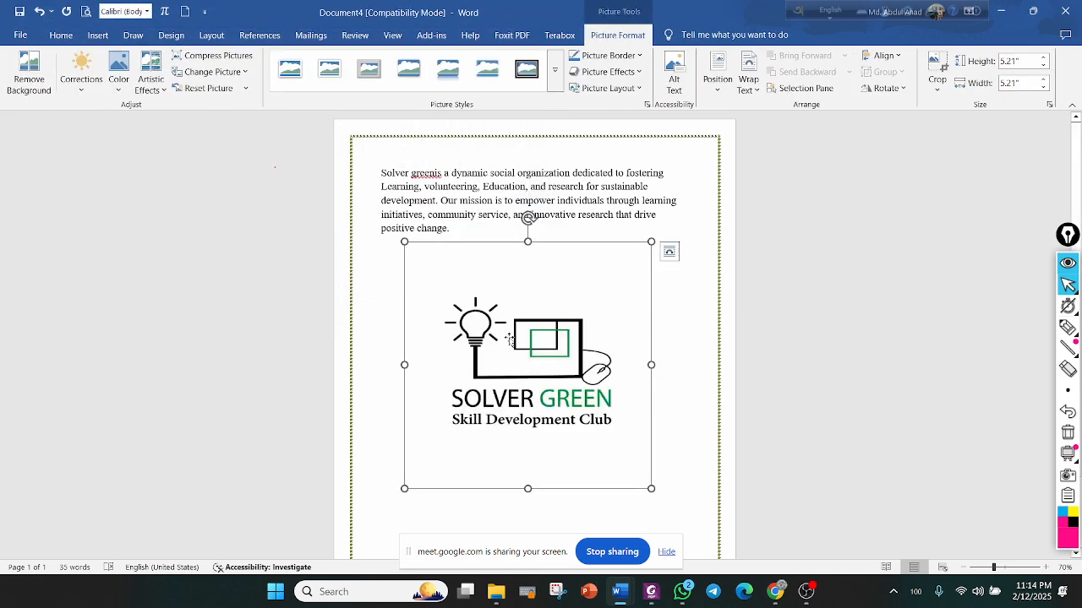
Try to move the in-line logo up over the paragraph and down the page
left_click_drag(511, 339, 610, 190)
left_click_drag(570, 298, 583, 502)
scroll(606, 216, "down", 2)
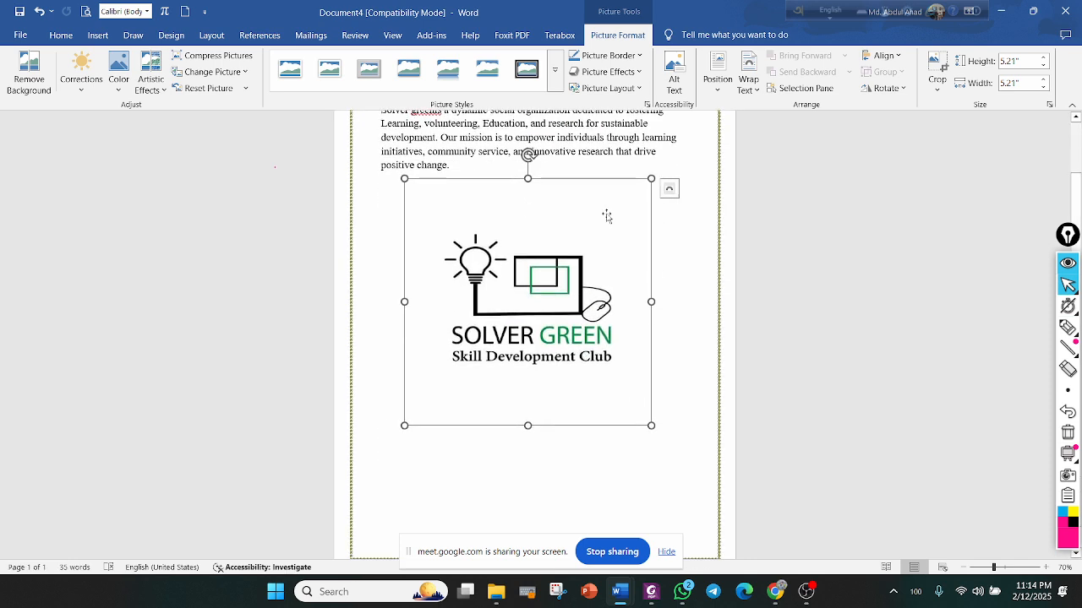
Set the logo's text wrapping to In Front of Text and move it up over the paragraph
left_click(668, 190)
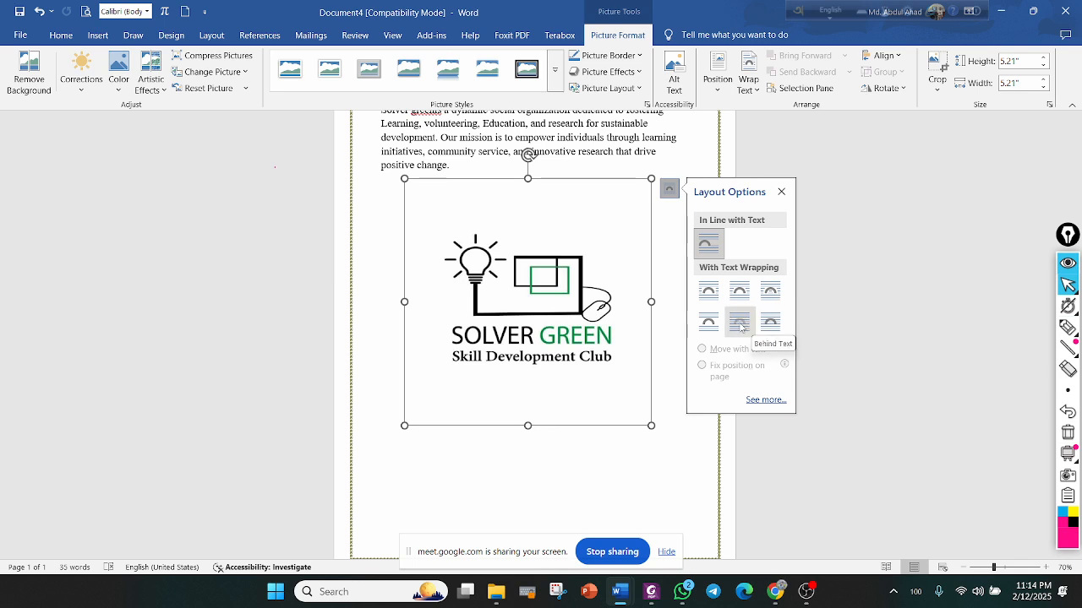
left_click(771, 326)
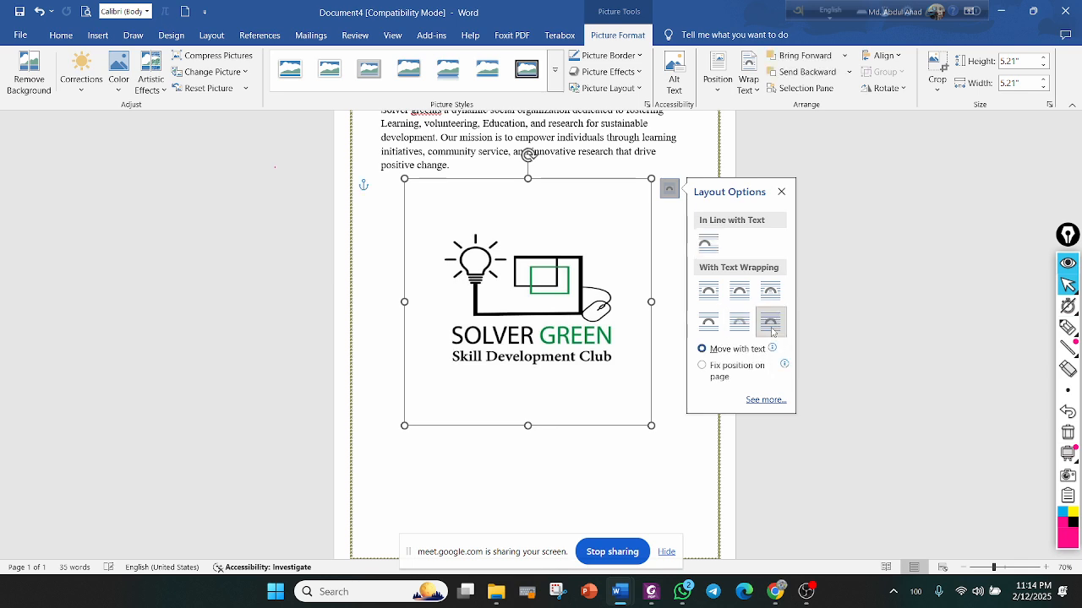
scroll(630, 346, "up", 2)
left_click_drag(549, 325, 556, 247)
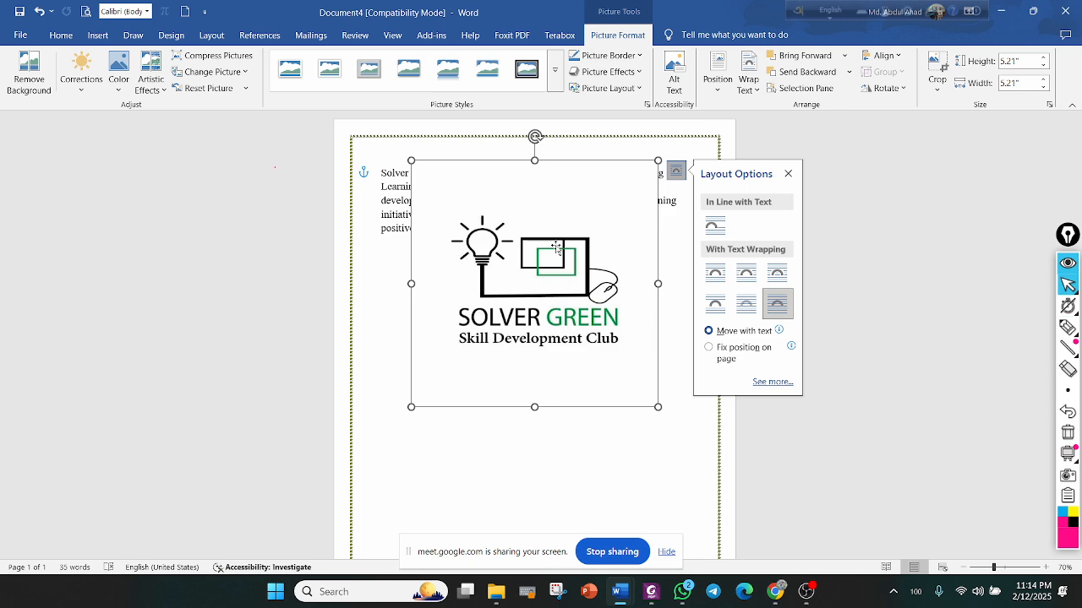
Change the logo's text wrapping to Behind Text and deselect the logo
left_click(747, 312)
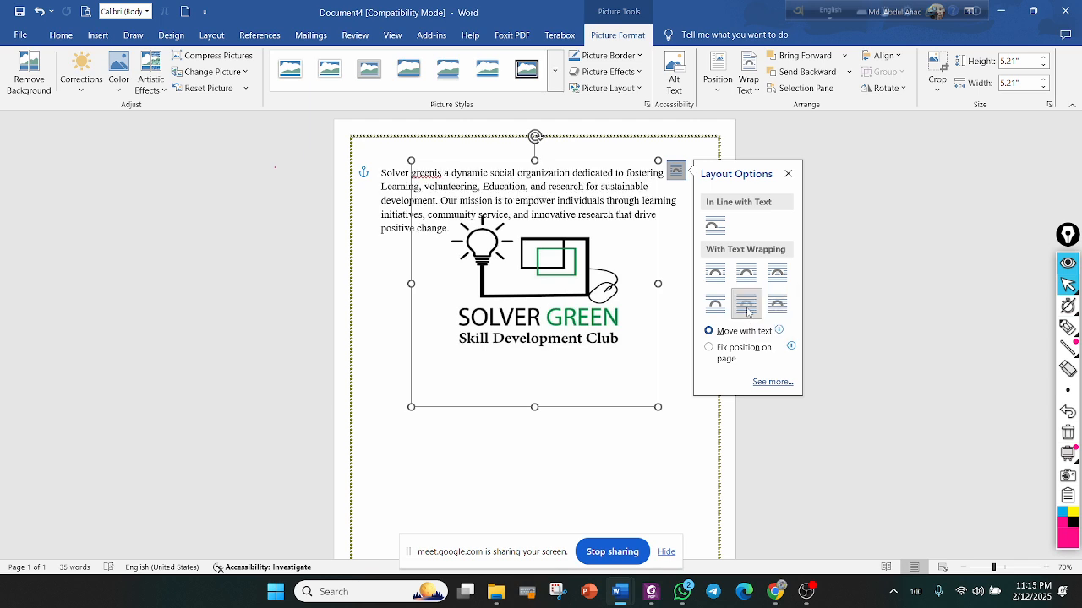
left_click(605, 466)
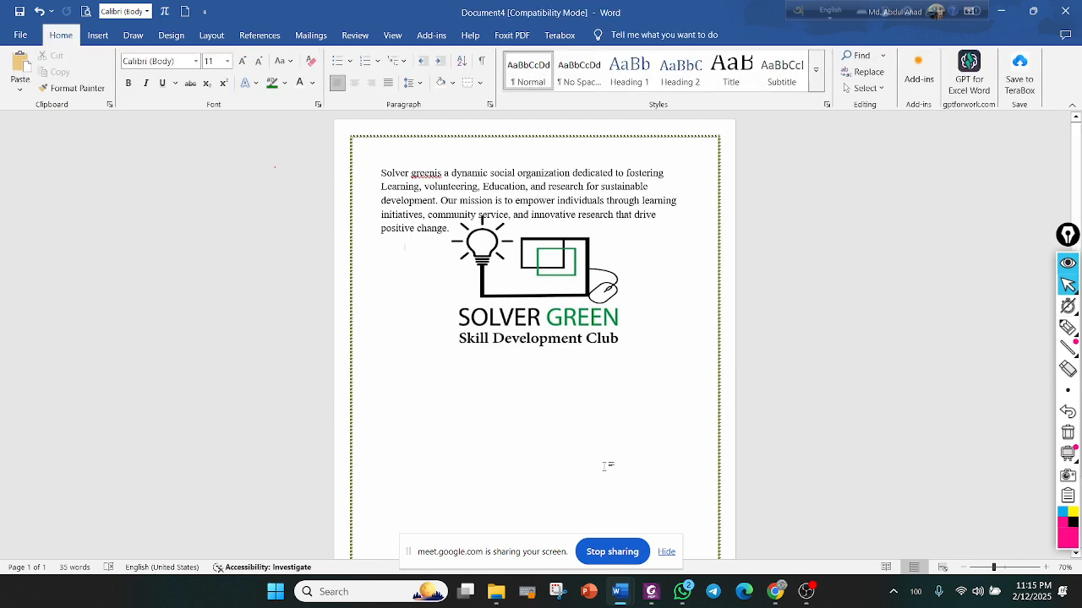
Add several blank lines above the paragraph to push its text down over the logo, and adjust the logo's position slightly
left_click(377, 173)
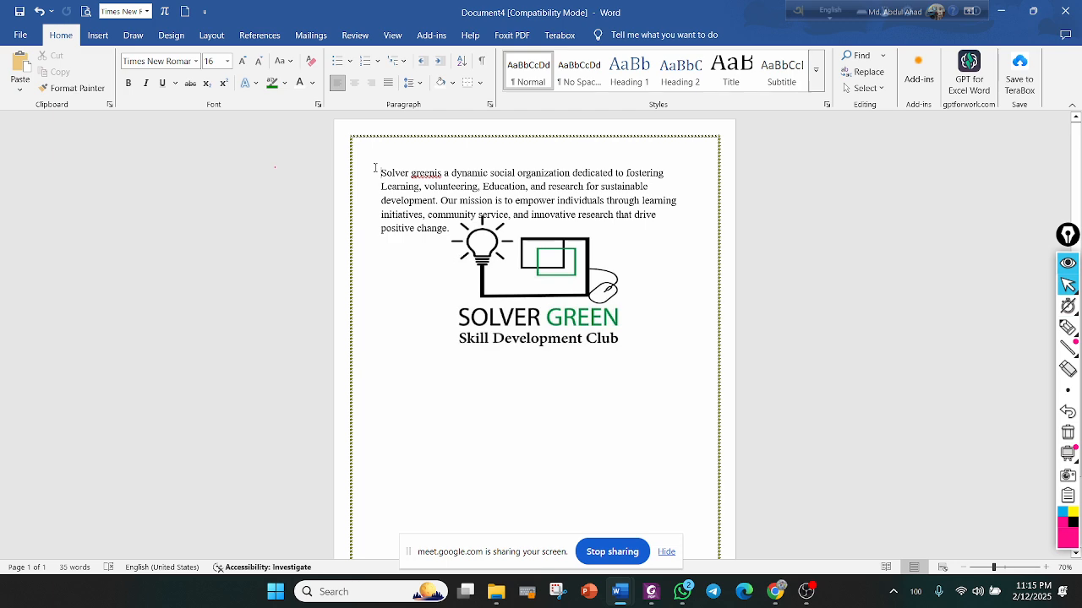
key("Return")
key("Return")
key("Return")
key("Return")
key("Return")
left_click_drag(535, 334, 537, 320)
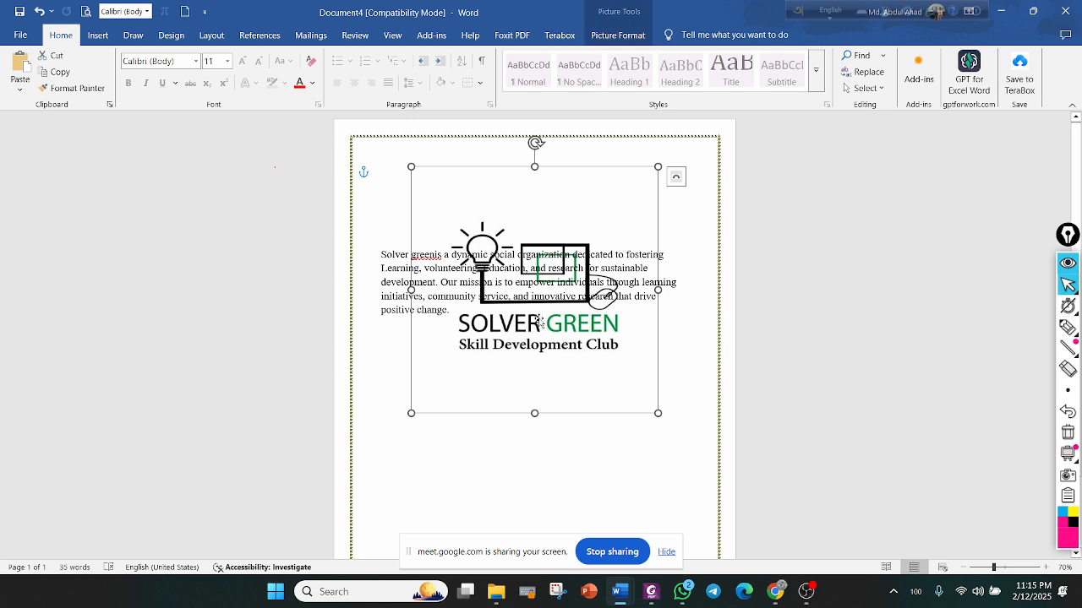
left_click(533, 460)
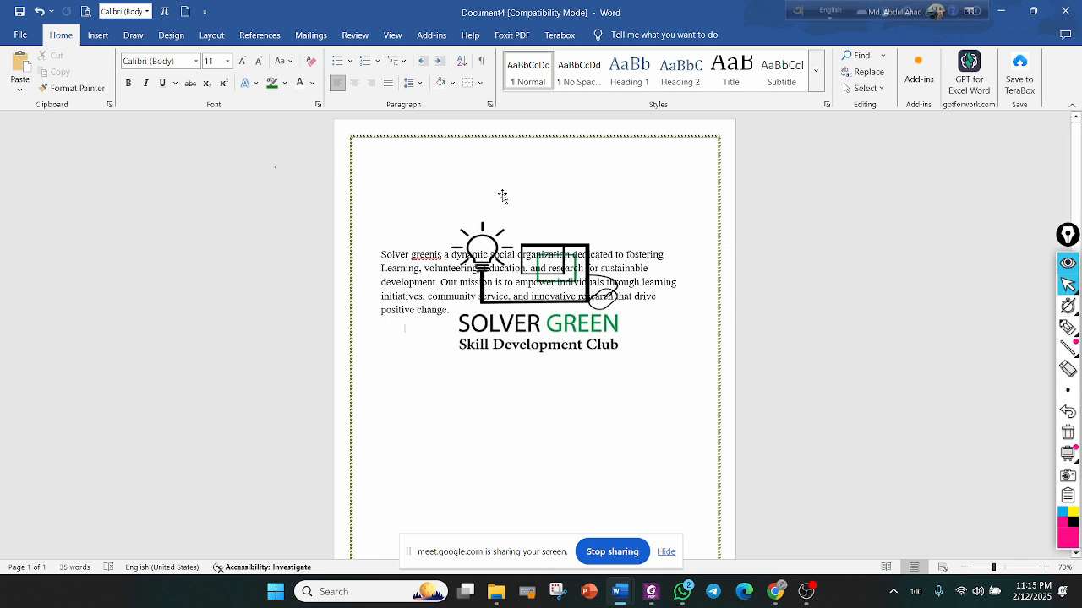
left_click(98, 35)
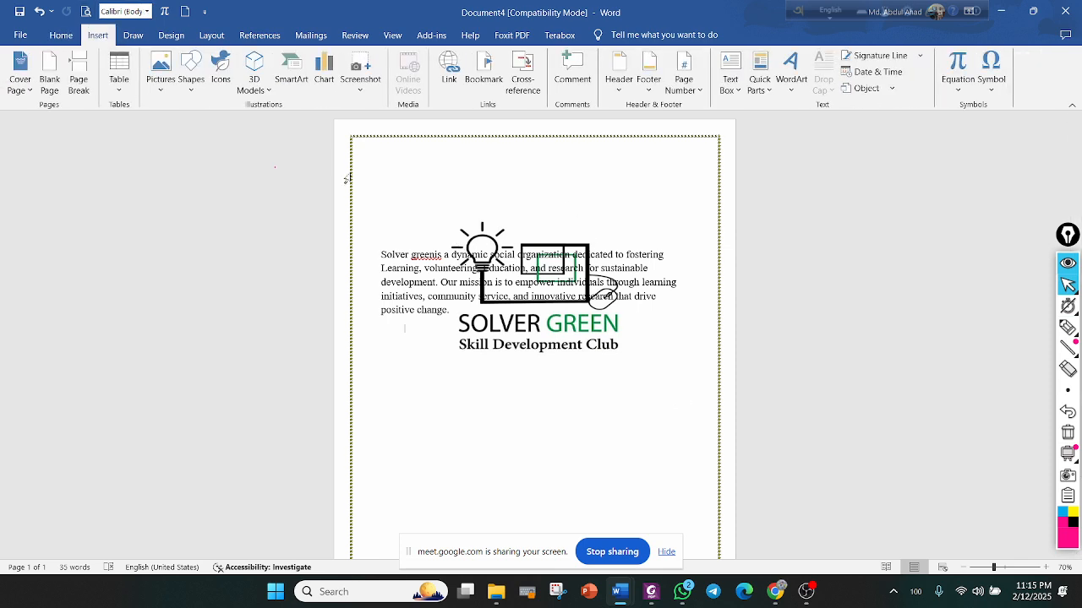
left_click(570, 331)
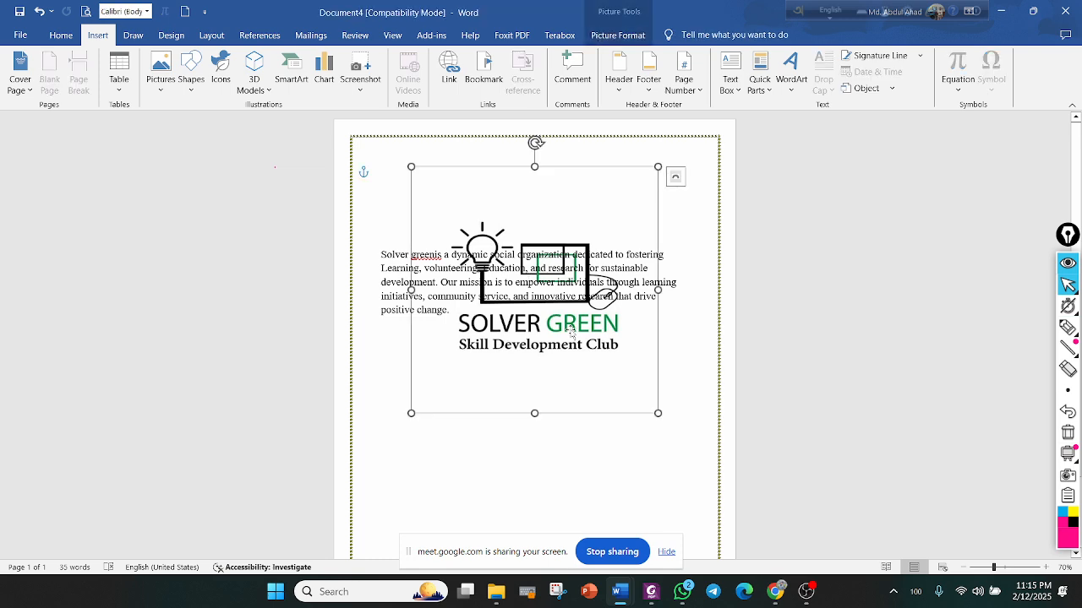
left_click(605, 147)
left_click(680, 393)
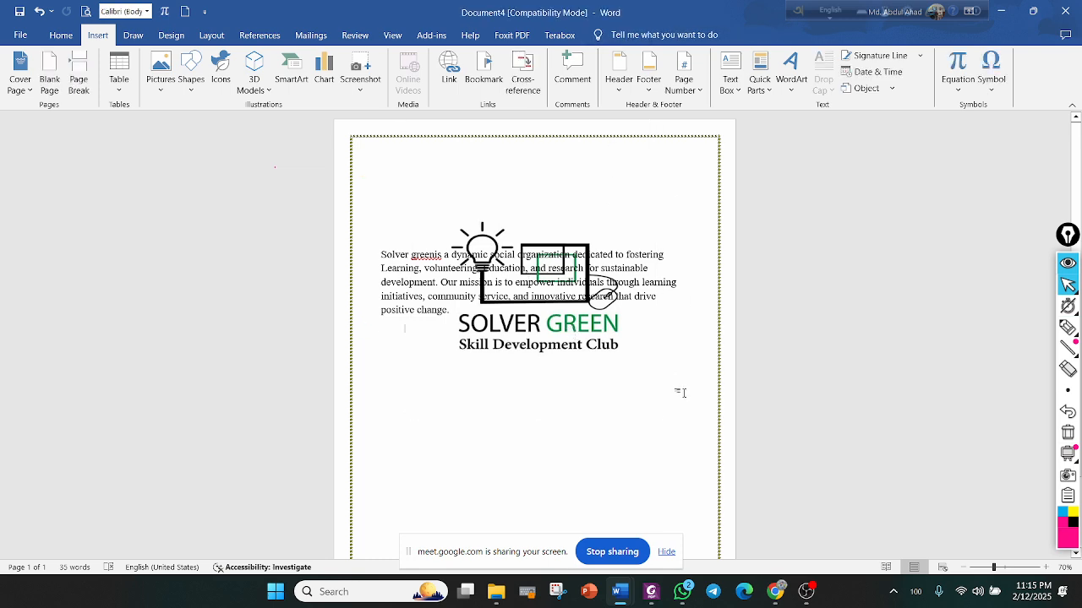
left_click(507, 119)
left_click(513, 134)
left_click(61, 34)
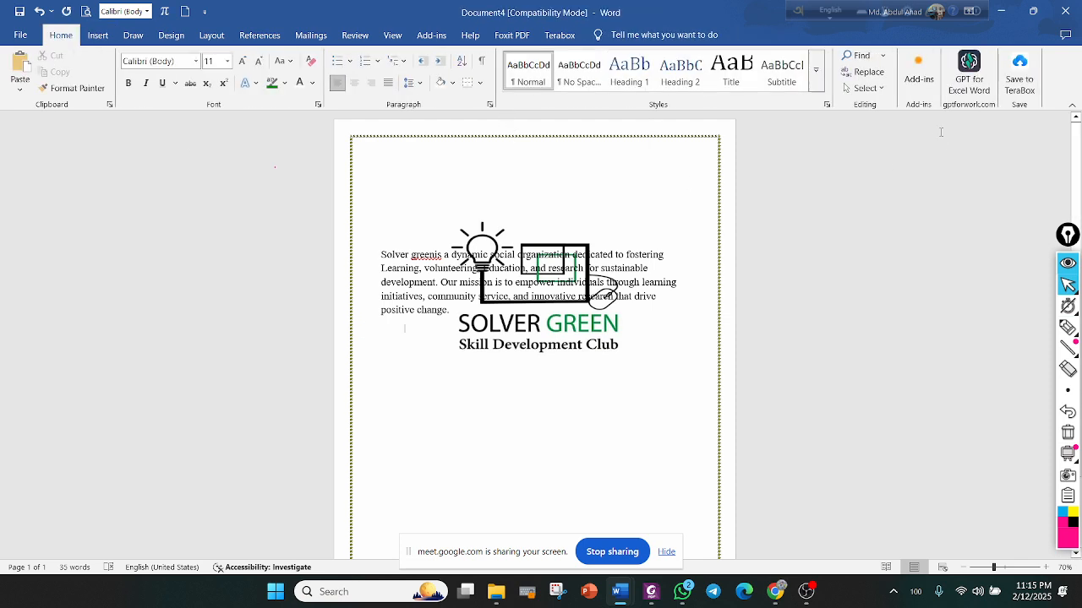
Turn on Select Objects, select the logo behind the paragraph text and move it slightly down
left_click(883, 90)
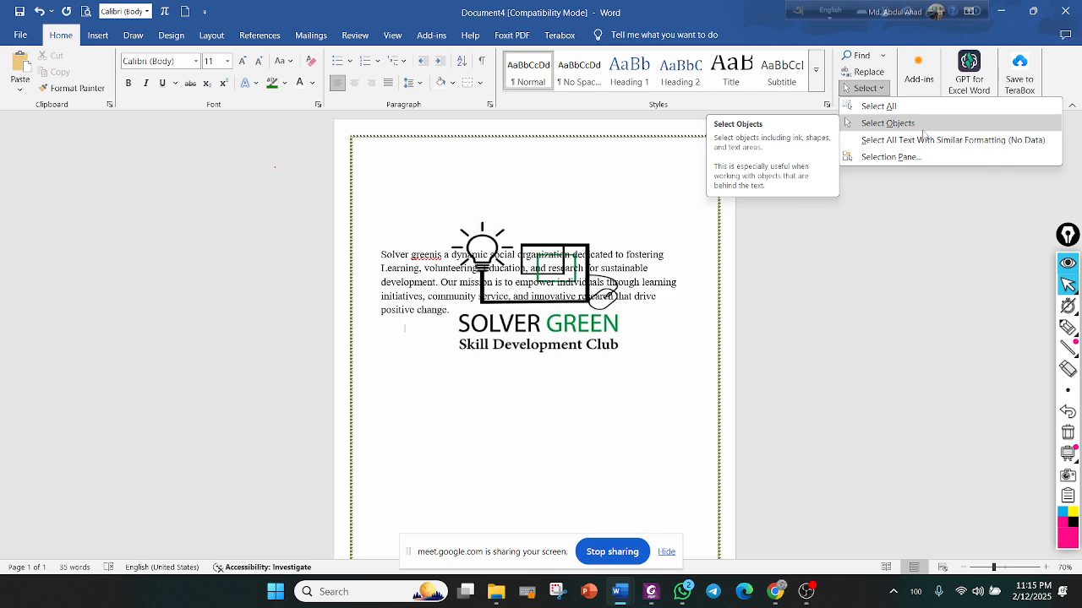
left_click(596, 405)
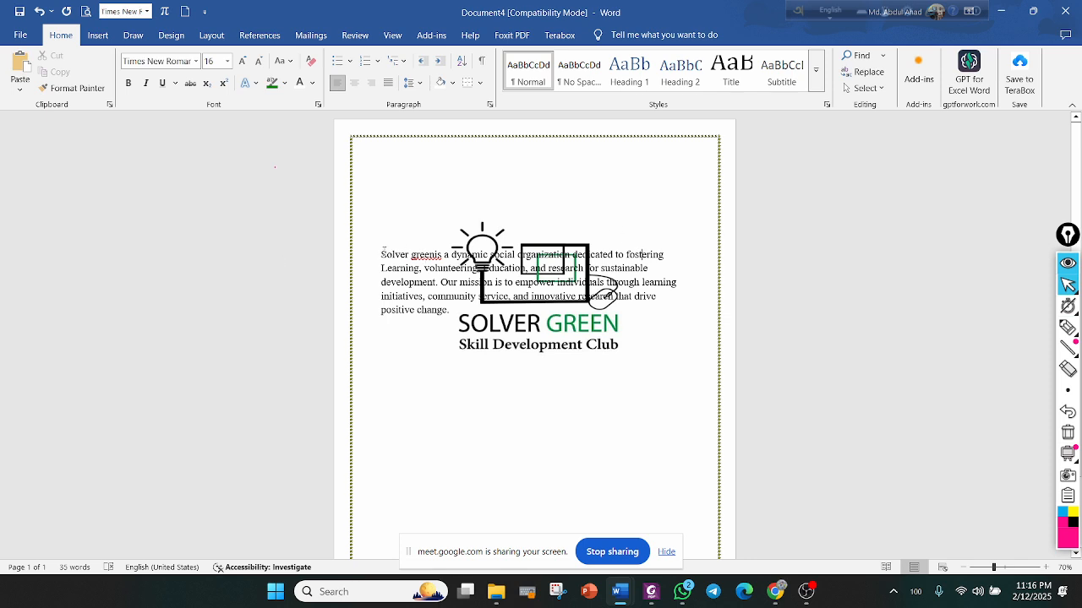
left_click(651, 267)
left_click(866, 89)
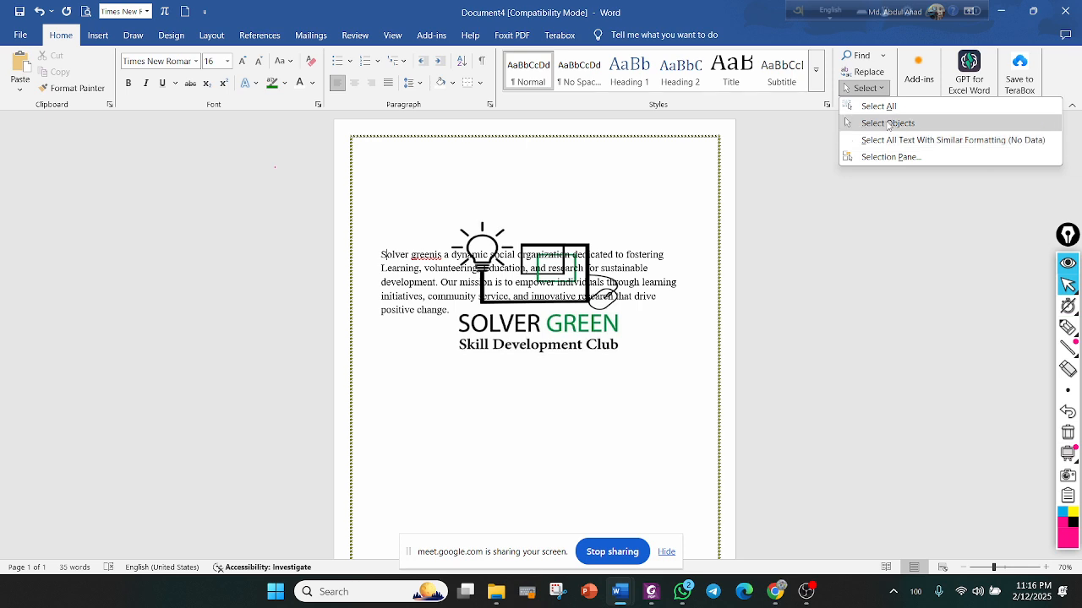
left_click(887, 122)
left_click(541, 276)
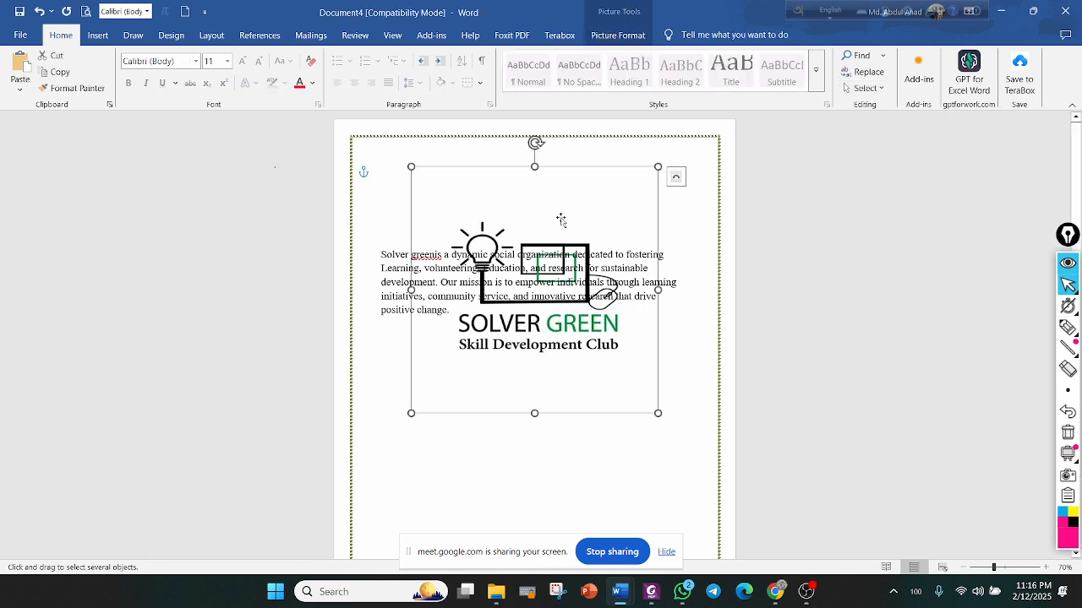
mouse_move(560, 220)
left_mouse_down()
mouse_move(573, 369)
mouse_move(498, 310)
mouse_move(561, 224)
left_mouse_up()
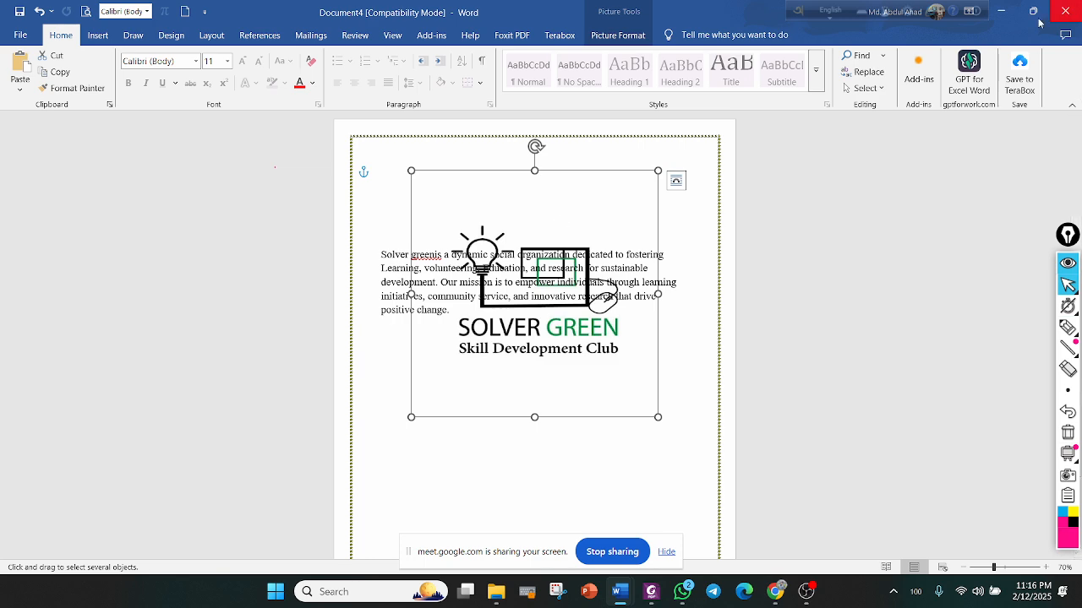
Turn off Select Objects and try placing the insertion point in and around the paragraph over the logo
left_click(863, 88)
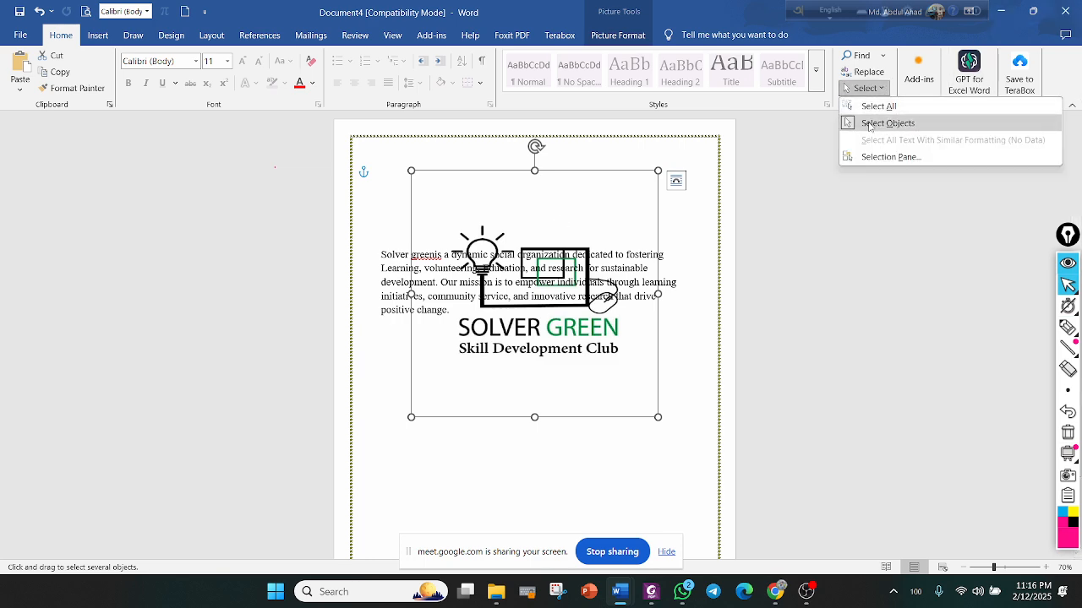
left_click(887, 123)
left_click_drag(567, 289, 568, 291)
left_click(570, 358)
left_click(655, 268)
left_click(645, 212)
left_click(665, 231)
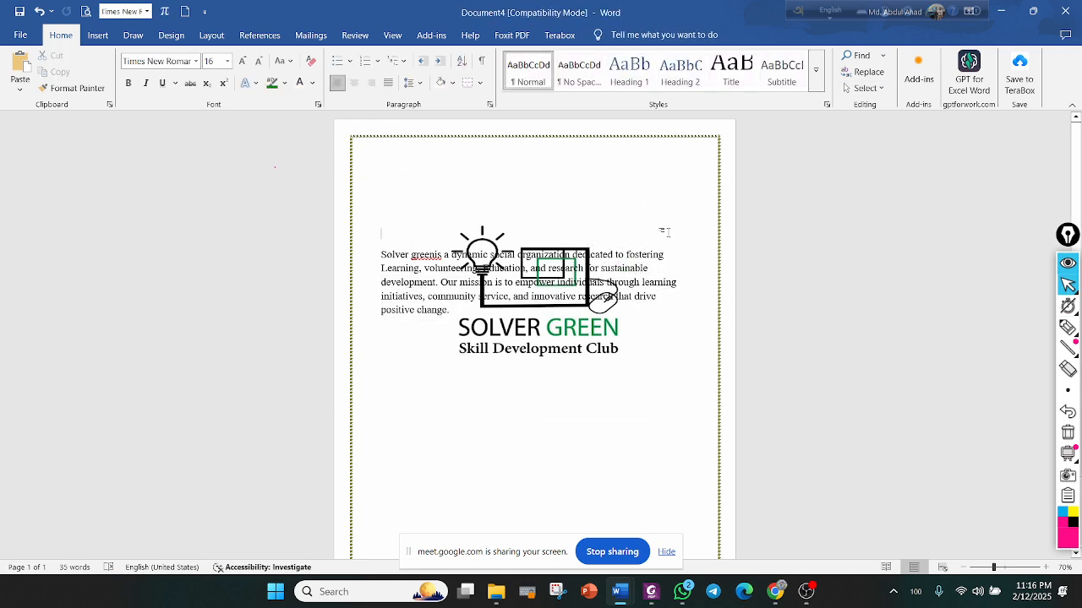
left_click(655, 307)
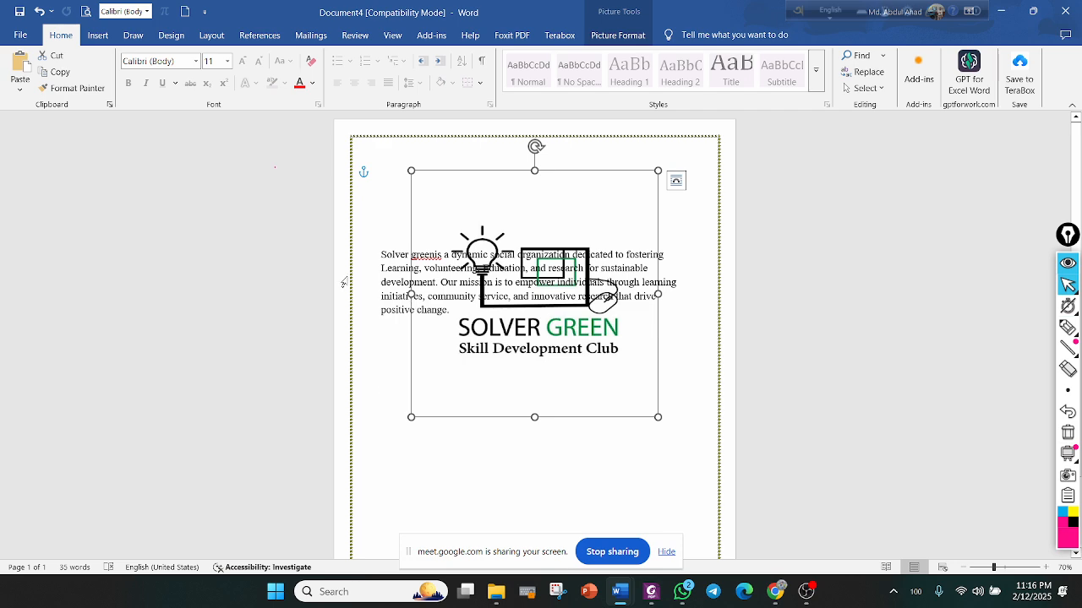
left_click(379, 264)
left_click(391, 328)
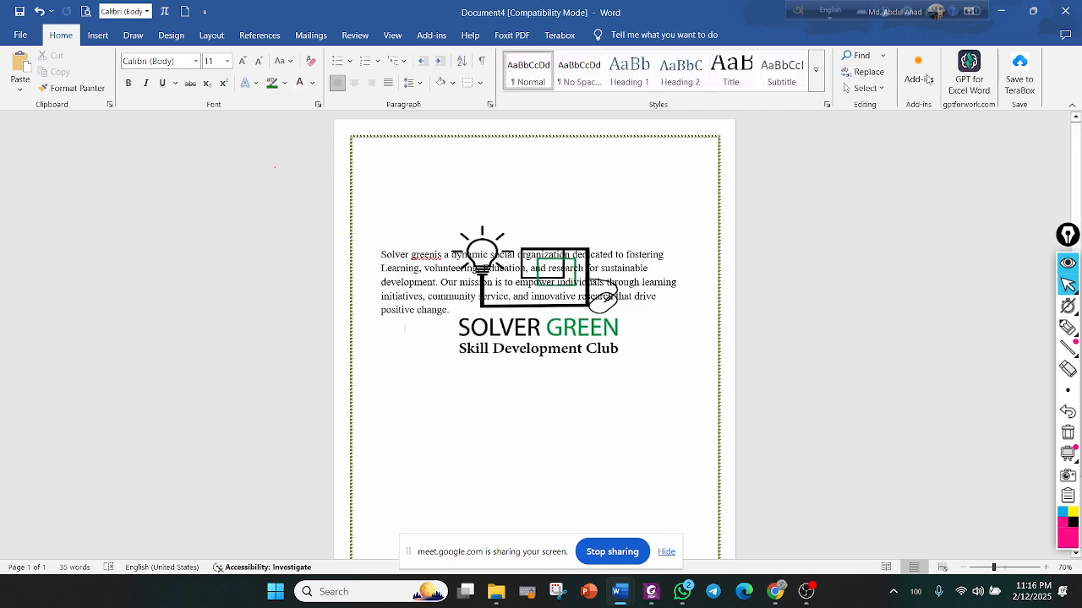
Turn Select Objects back on and select the logo behind the text
left_click(863, 88)
left_click(888, 125)
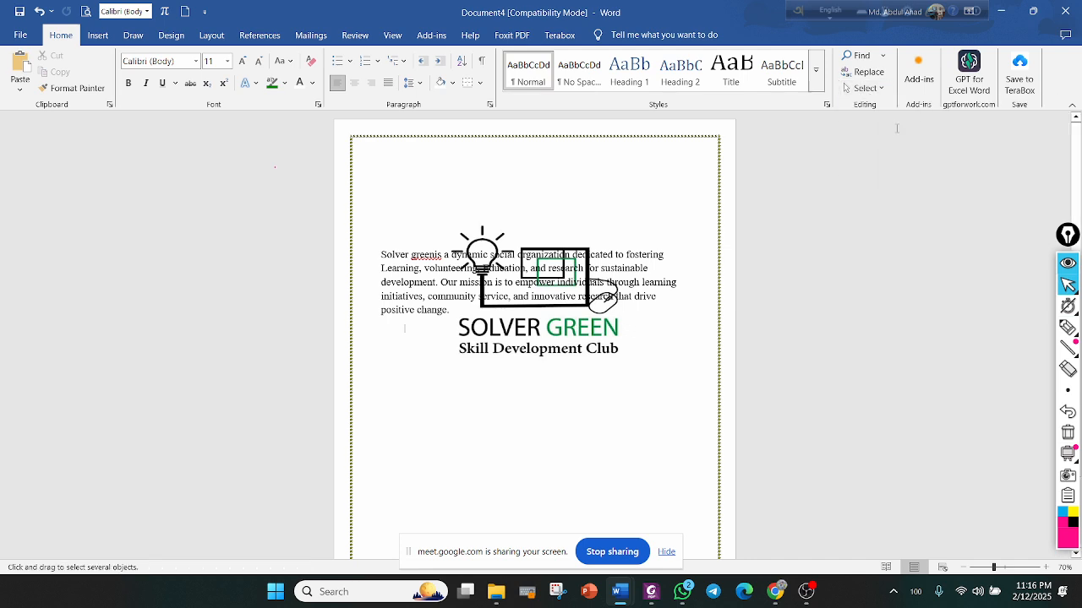
left_click(488, 310)
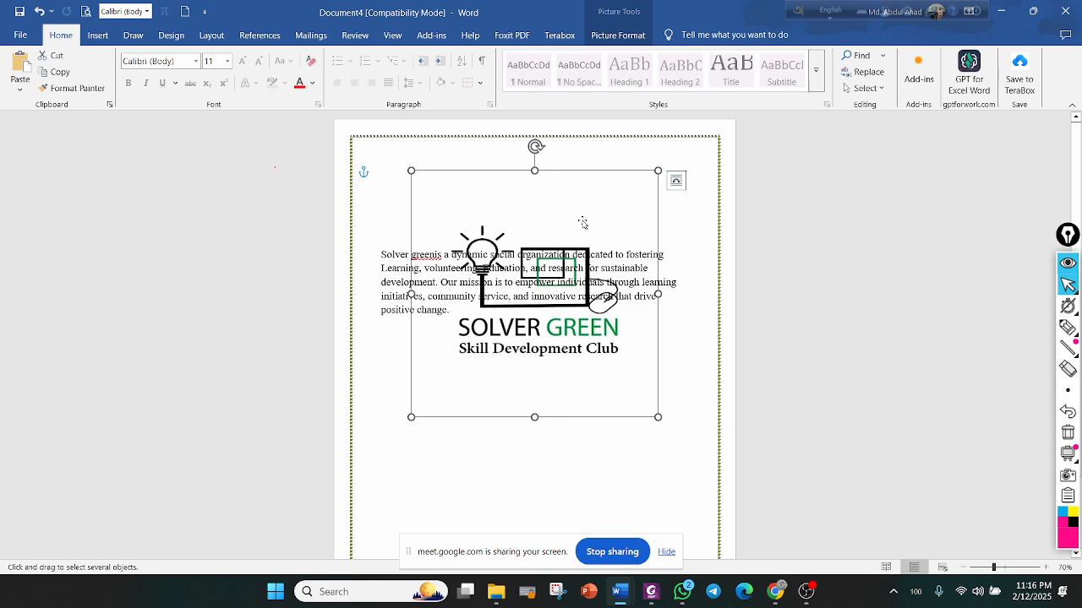
Replace the selected logo with the green Solver Green course banner image from the Downloads folder on this device
left_click(100, 37)
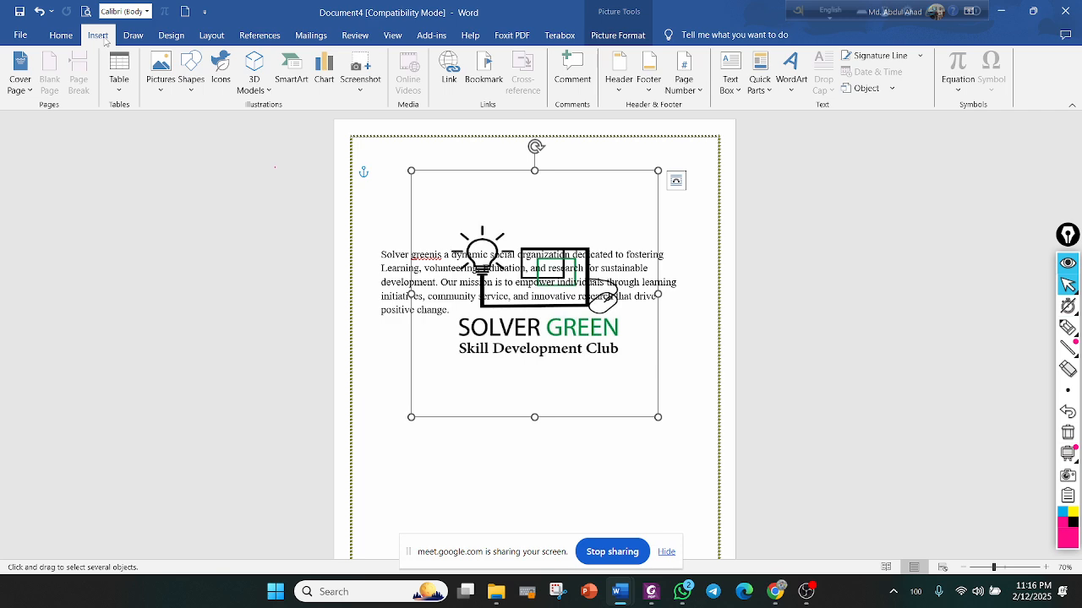
left_click(625, 32)
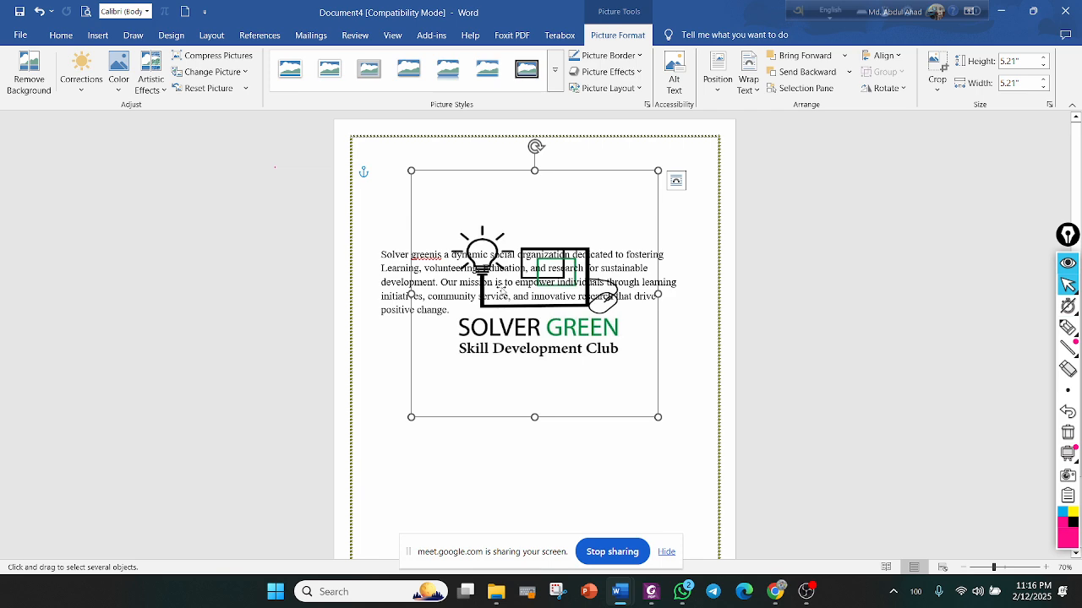
left_click(237, 78)
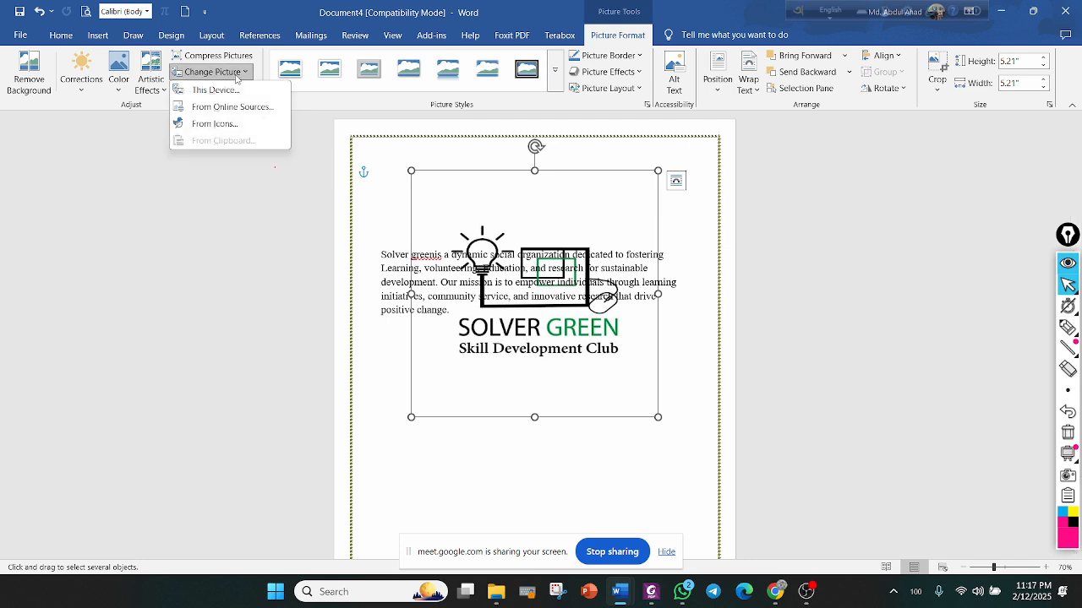
left_click(235, 89)
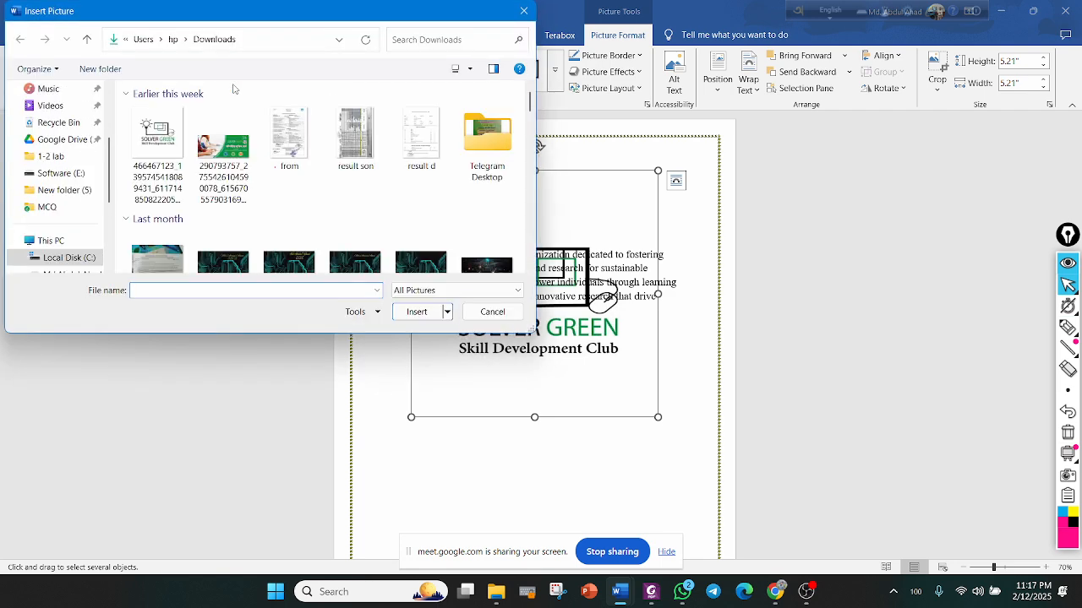
left_click(234, 144)
left_click(417, 311)
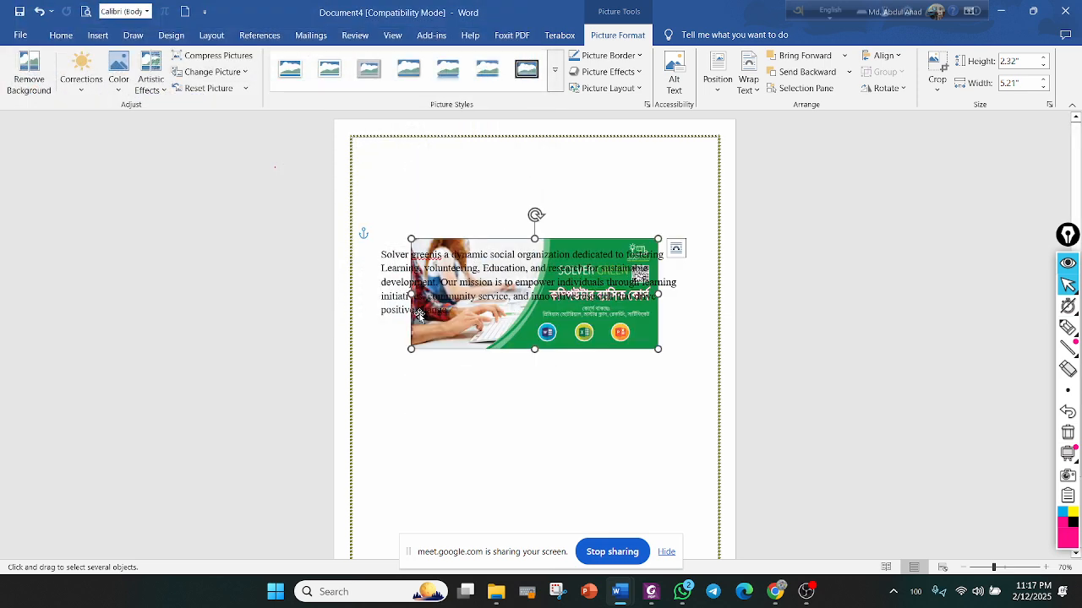
Set the banner's text wrapping to In Front of Text and move it below the paragraph
left_click(676, 249)
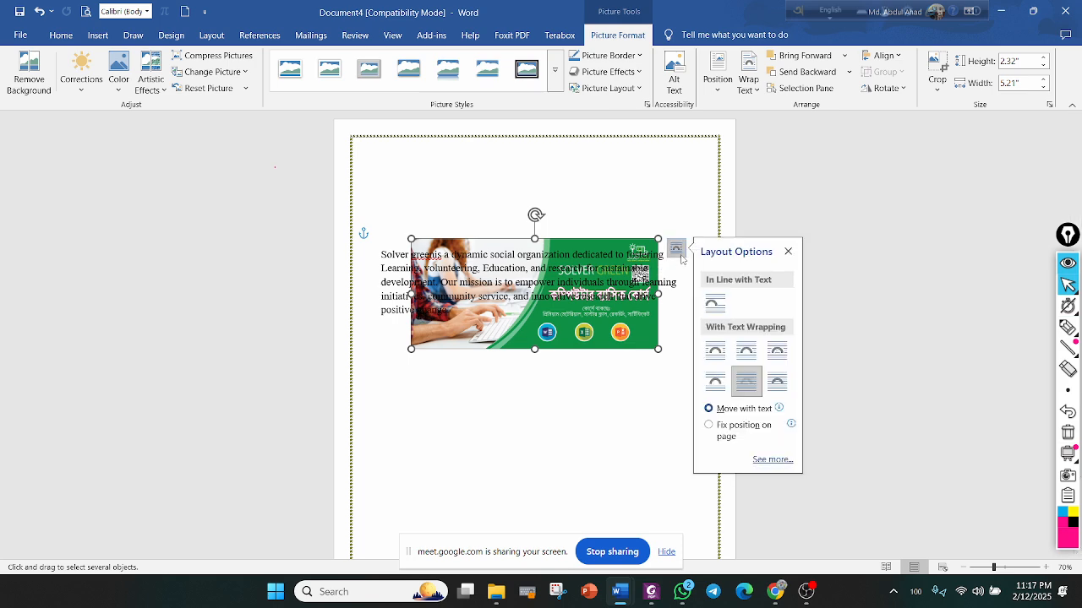
left_click(781, 384)
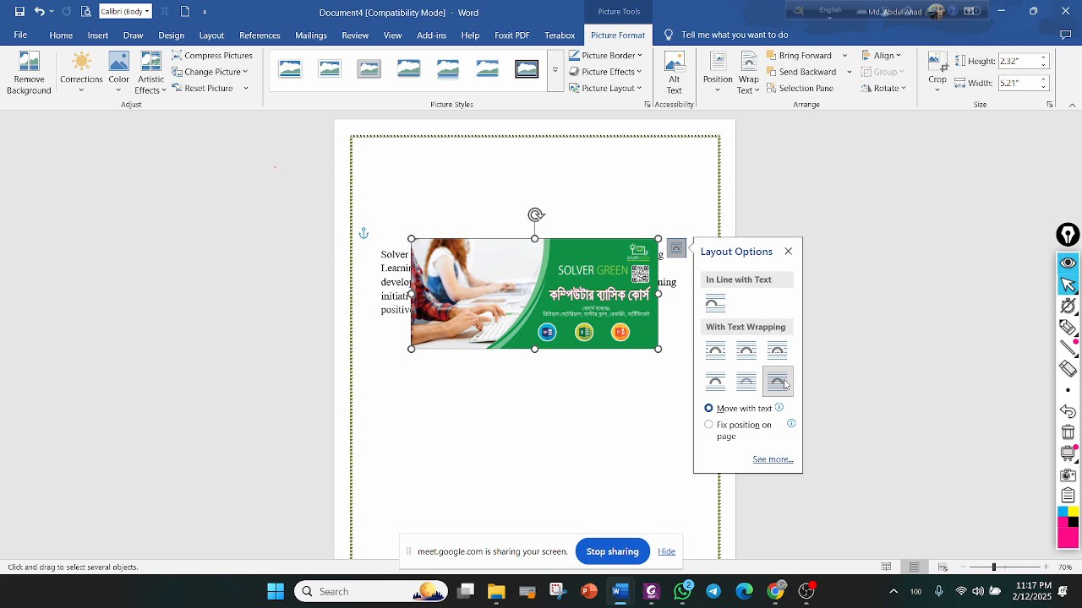
left_click_drag(578, 302, 578, 384)
scroll(554, 297, "down", 3)
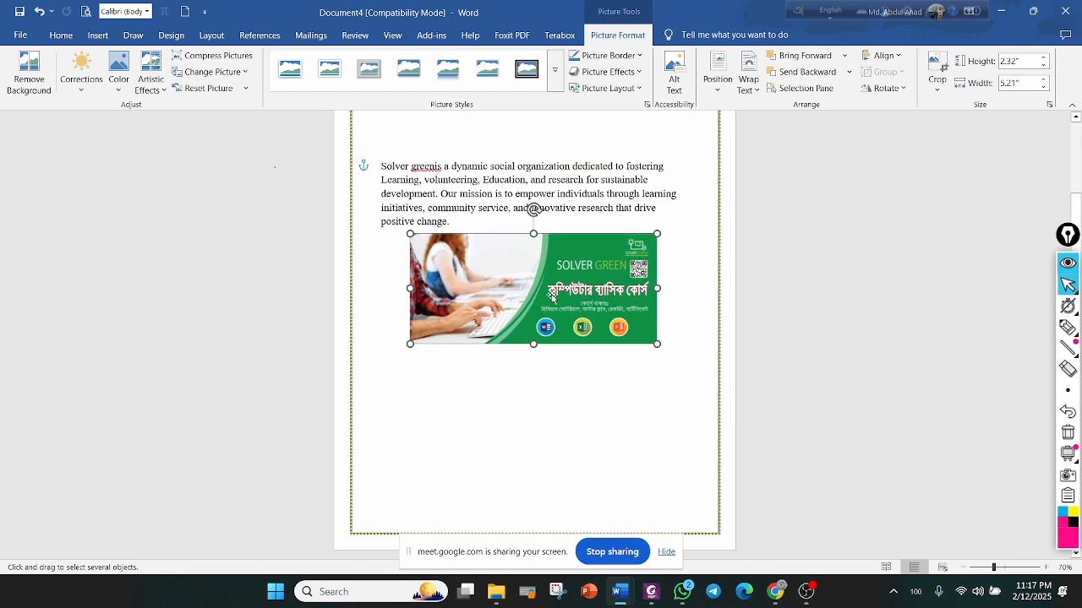
Apply the metal rounded-rectangle picture style to the banner and enlarge it to about 3.1" high by 6.96" wide, centred below the paragraph
left_click(554, 82)
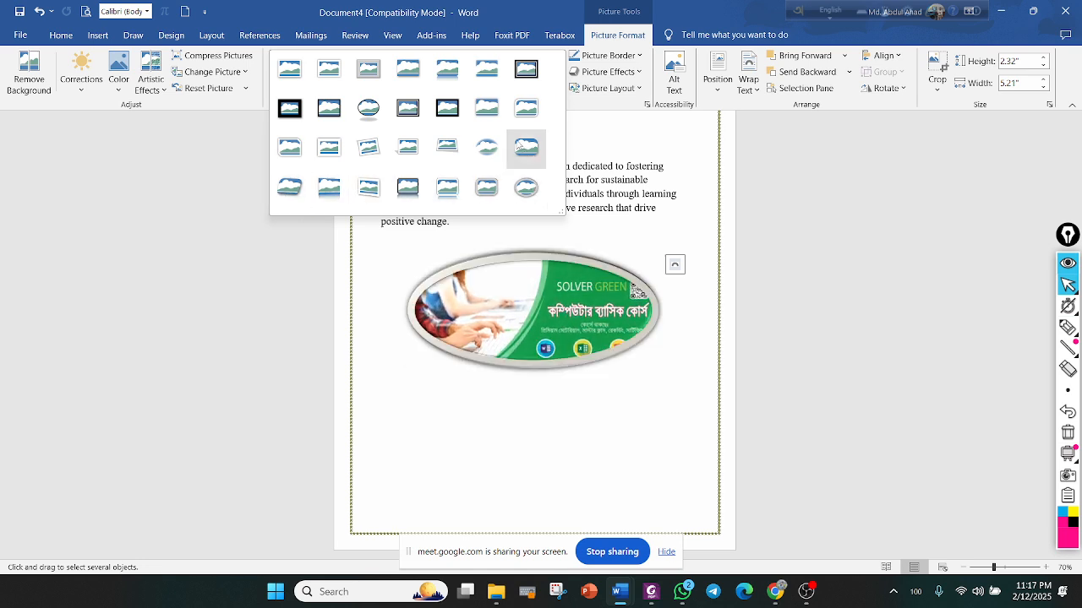
left_click(491, 190)
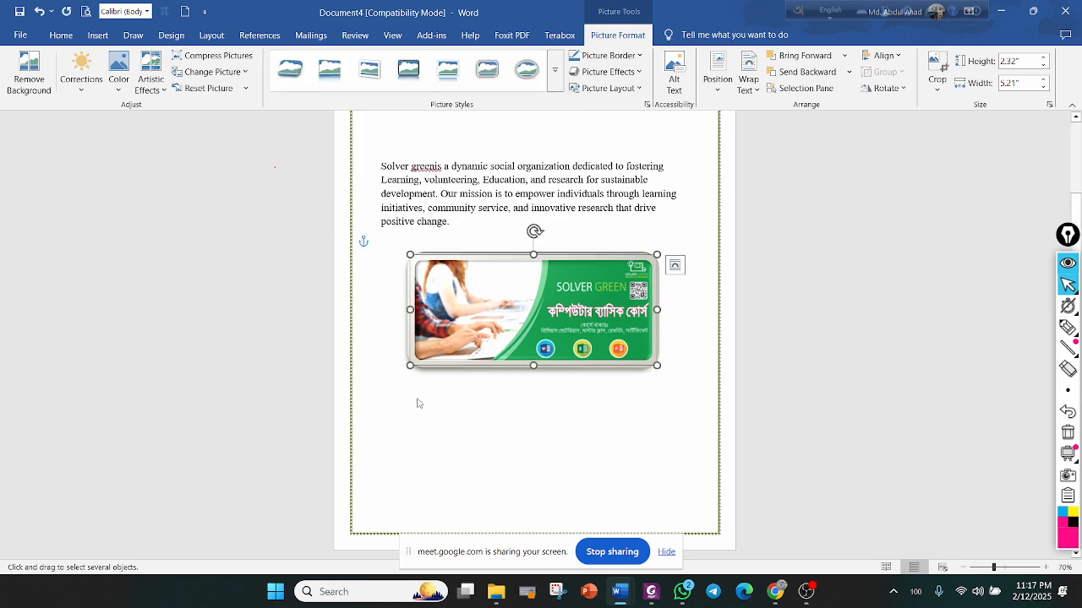
left_click_drag(410, 366, 387, 414)
left_click_drag(501, 350, 559, 361)
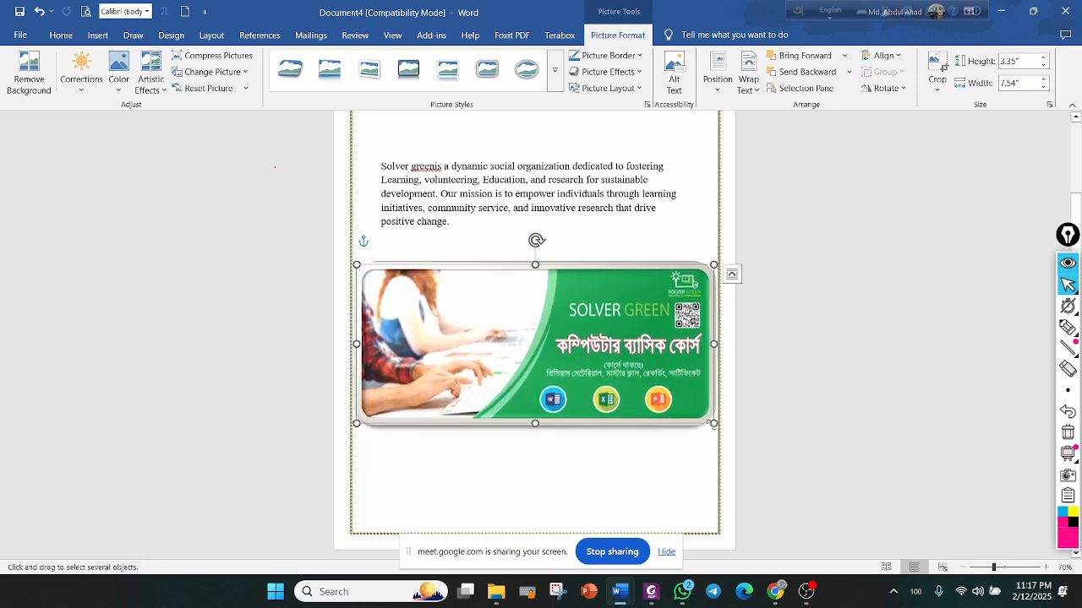
left_click_drag(714, 423, 686, 410)
left_click_drag(618, 327, 632, 339)
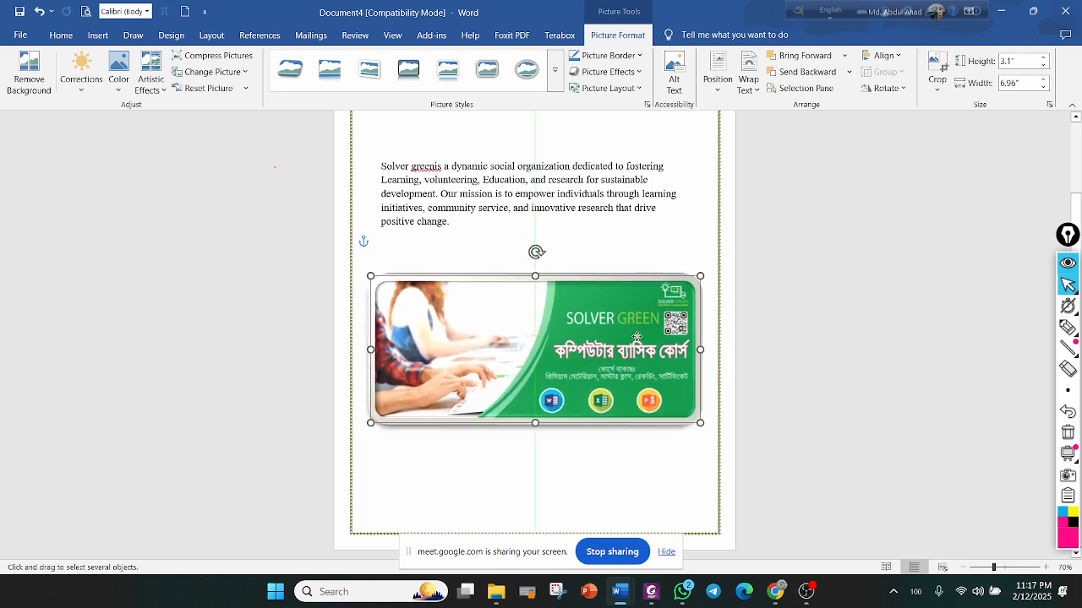
scroll(638, 342, "up", 2)
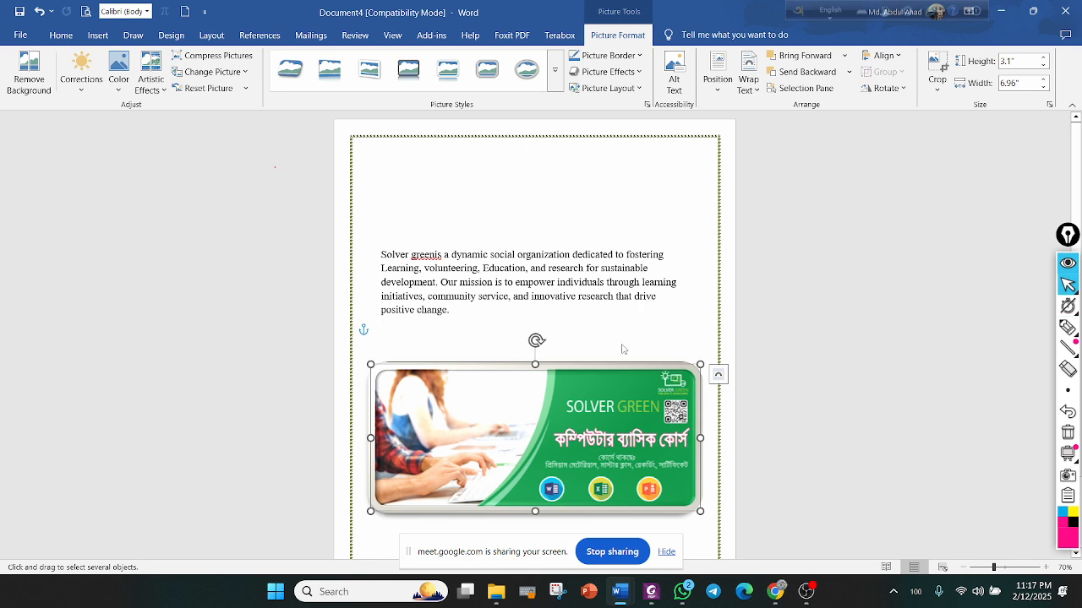
Set the banner's picture border colour to white
scroll(638, 342, "down", 2)
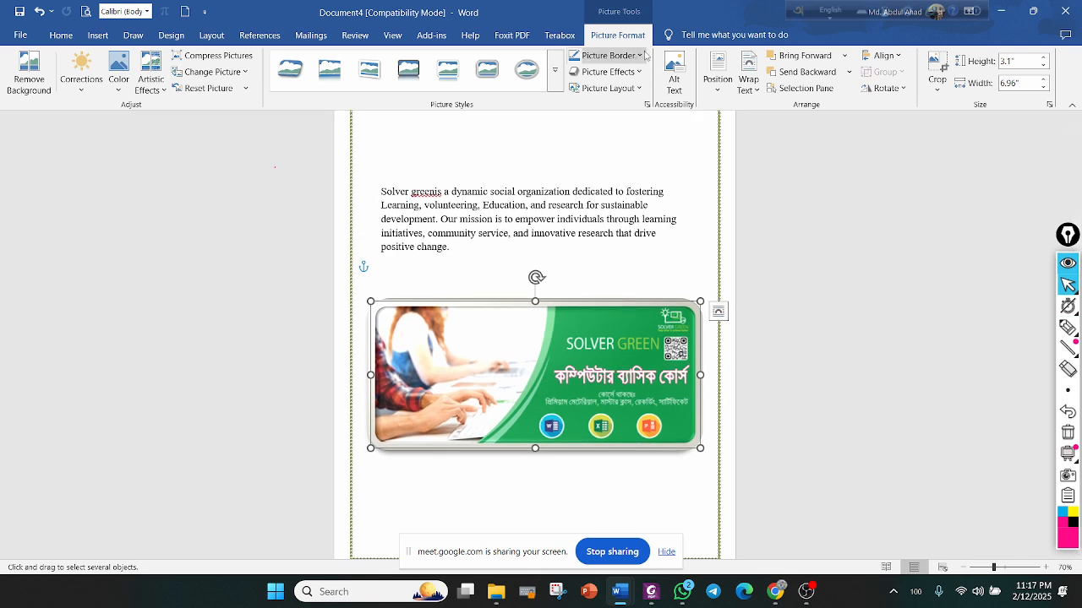
left_click(644, 55)
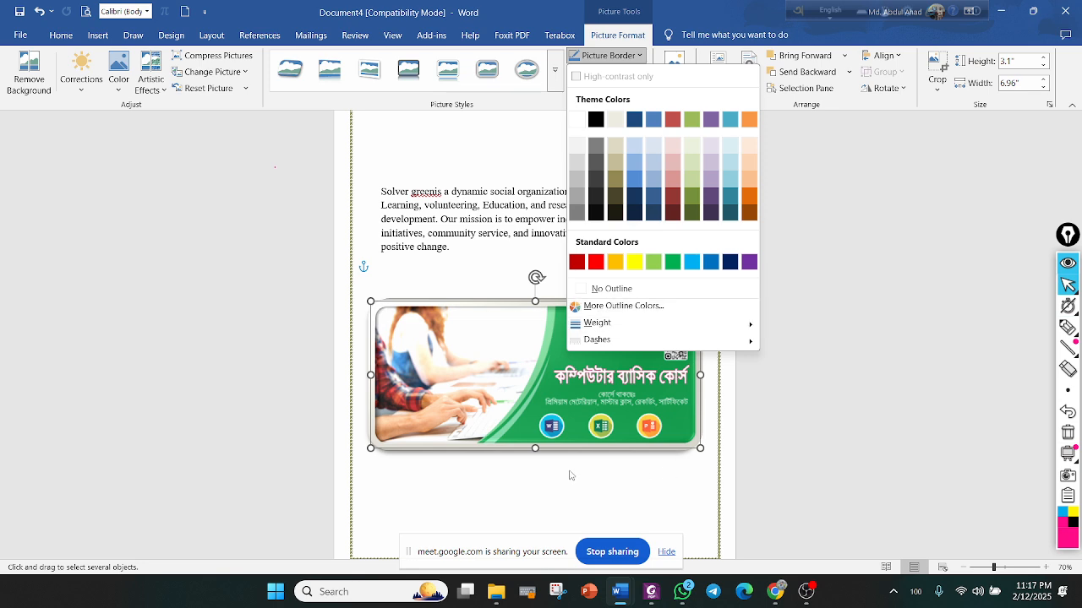
key("Escape")
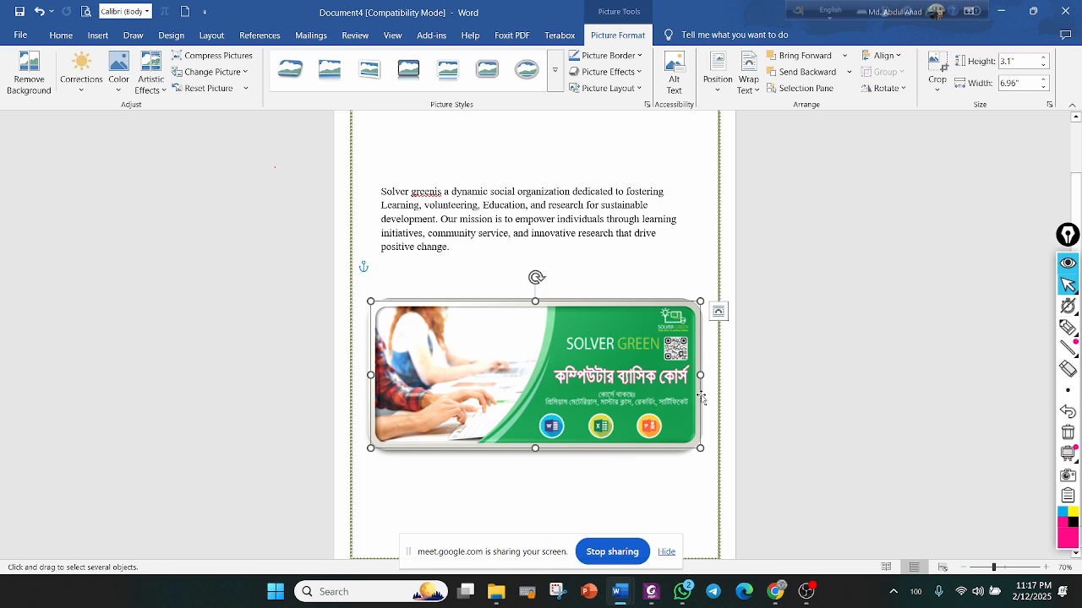
left_click(638, 55)
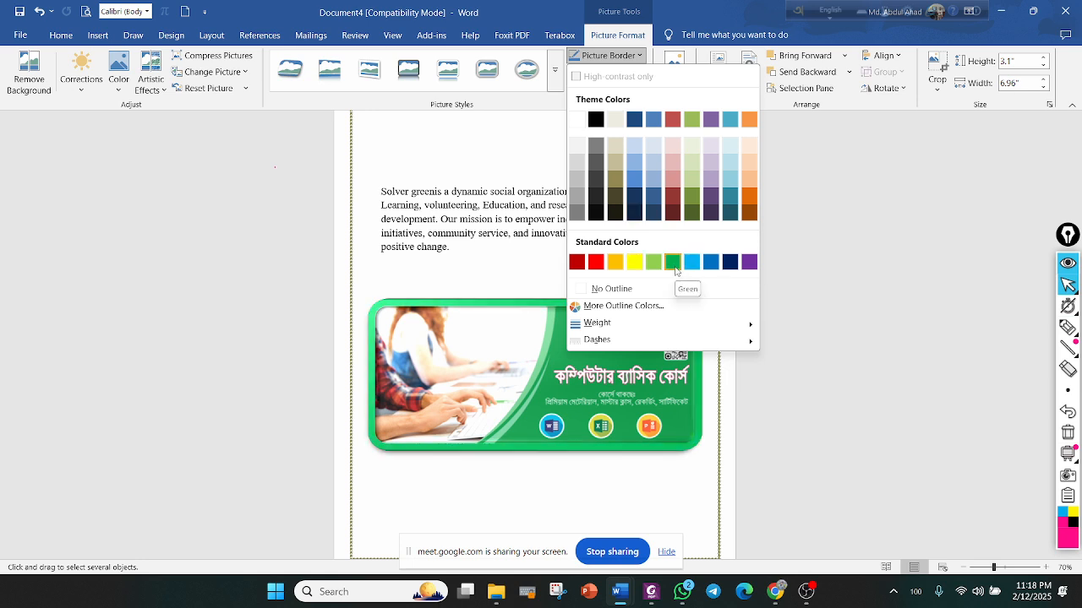
left_click(578, 118)
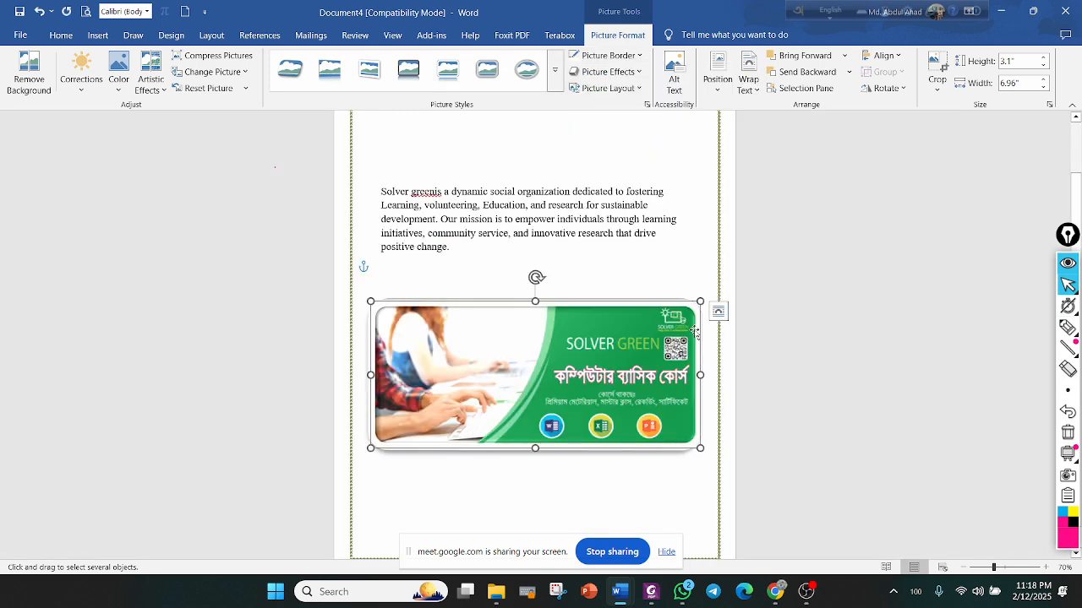
Switch to the Google Meet window in Chrome to view the call and return to the Word document
mouse_move(776, 592)
left_click(757, 526)
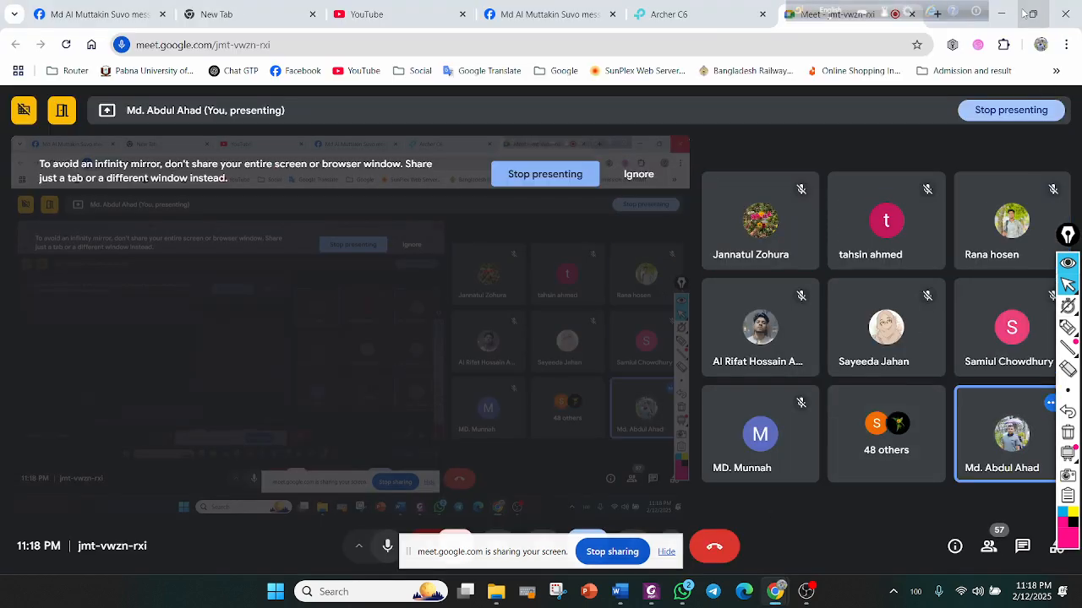
left_click(1001, 12)
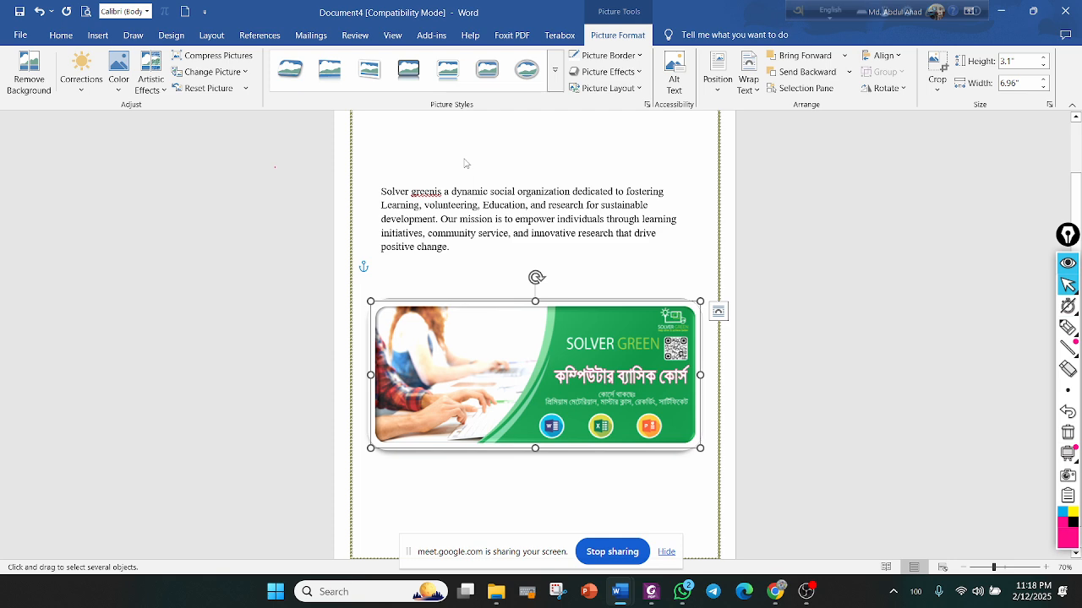
left_click(554, 70)
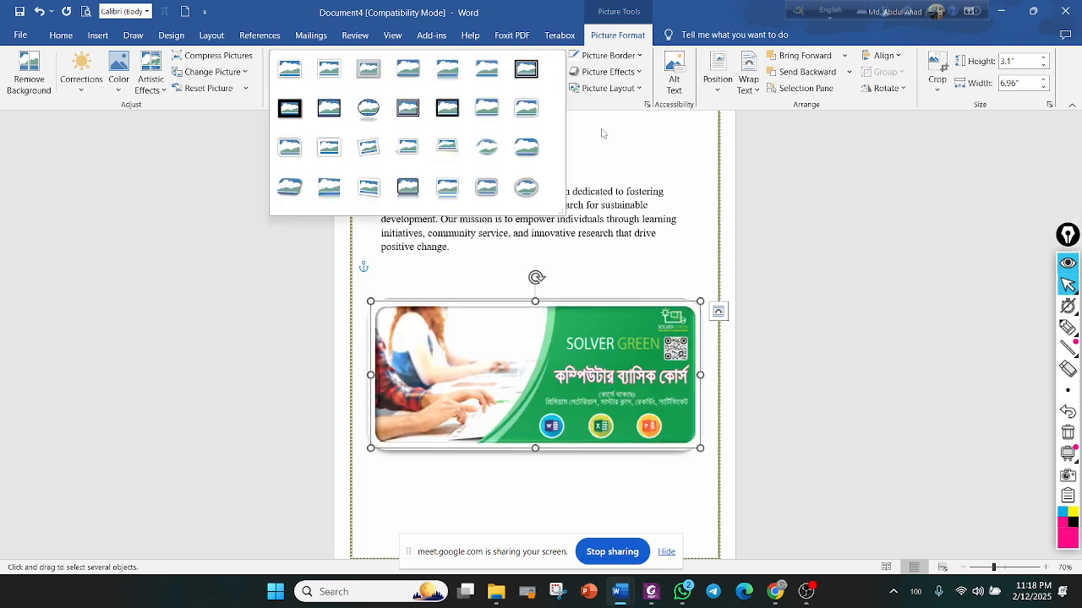
left_click(680, 145)
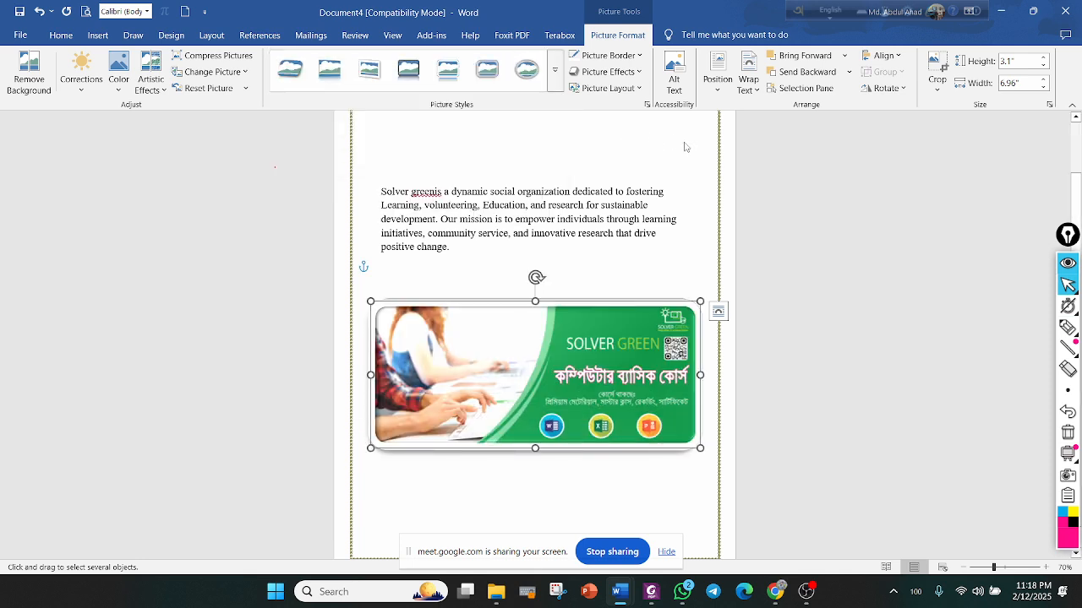
left_click(642, 88)
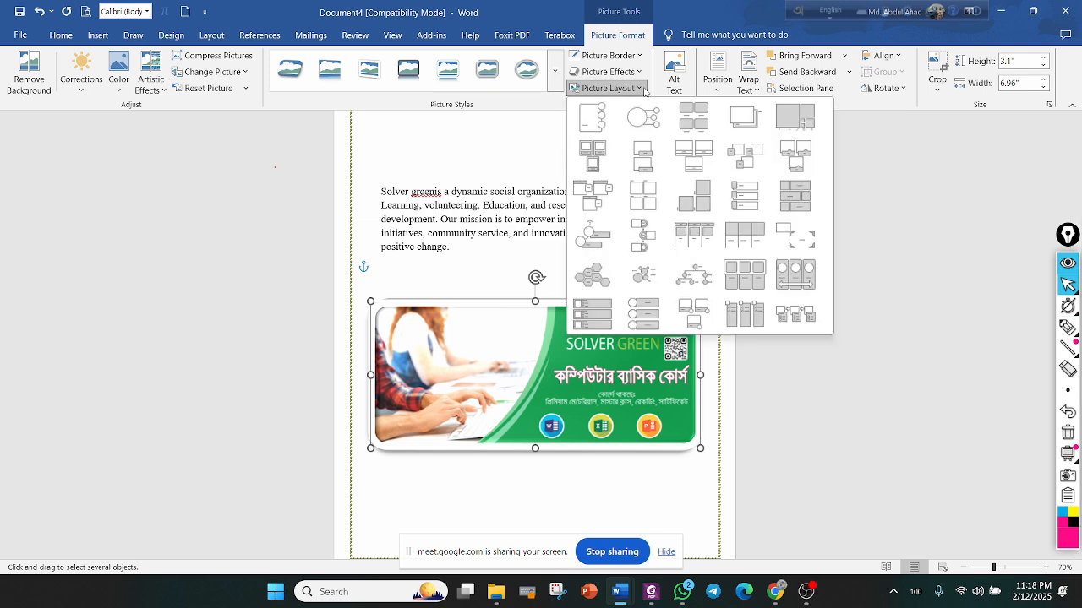
left_click(645, 90)
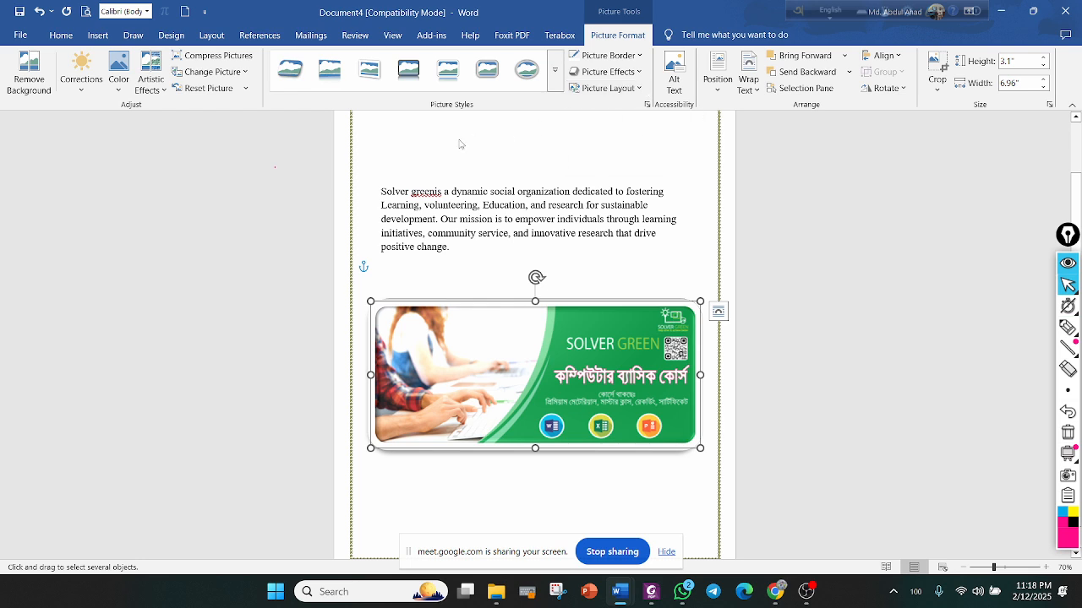
Delete the banner picture below the paragraph
scroll(460, 143, "down", 1)
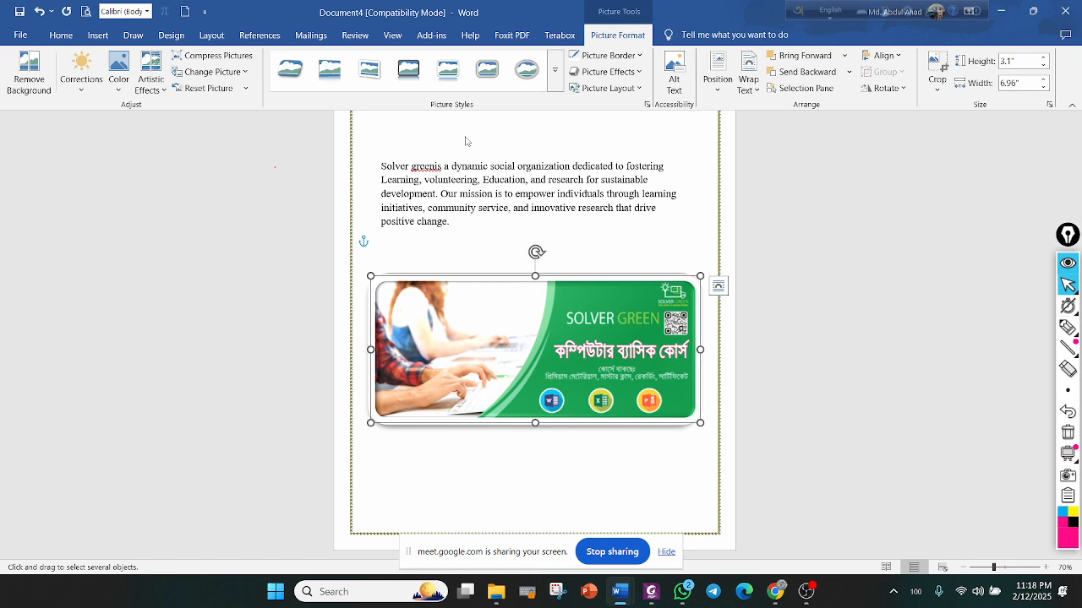
key("Delete")
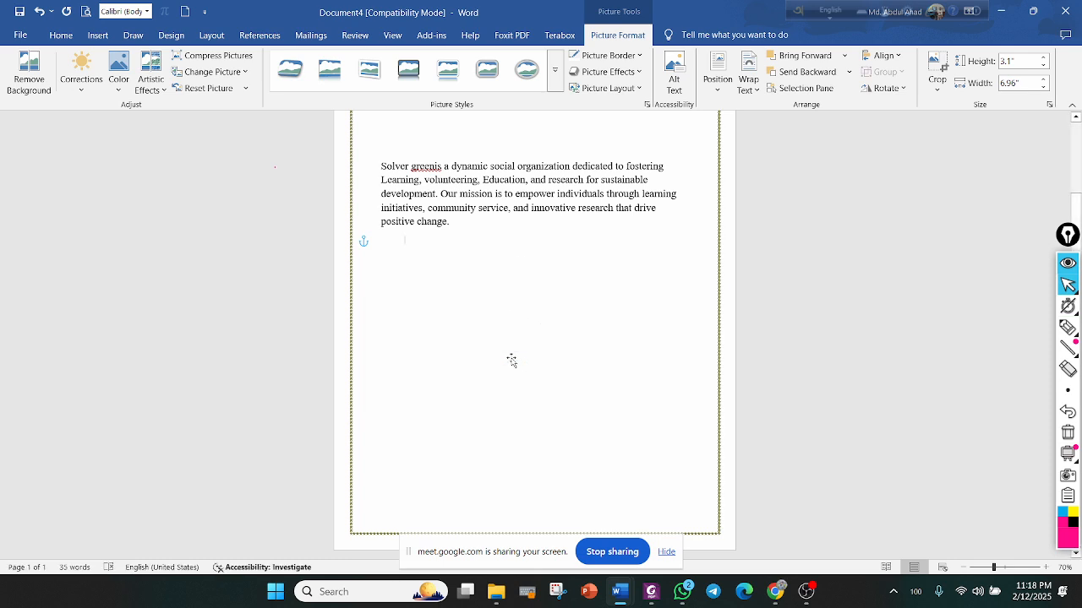
Draw a five-pointed star shape about 4.42" high by 4.51" wide and place it centred just below the paragraph
left_click(127, 36)
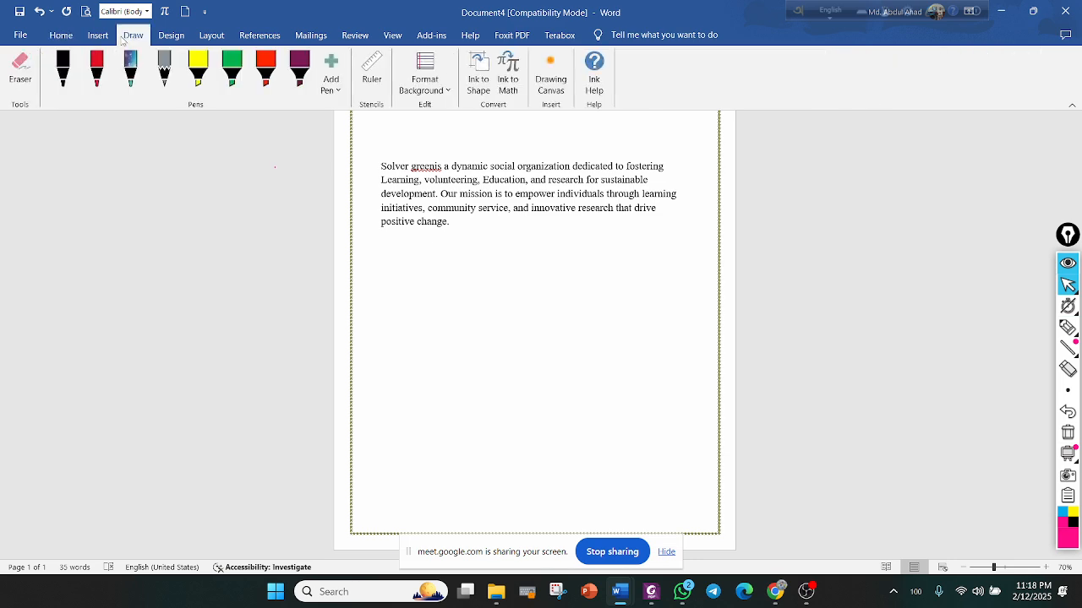
left_click(98, 35)
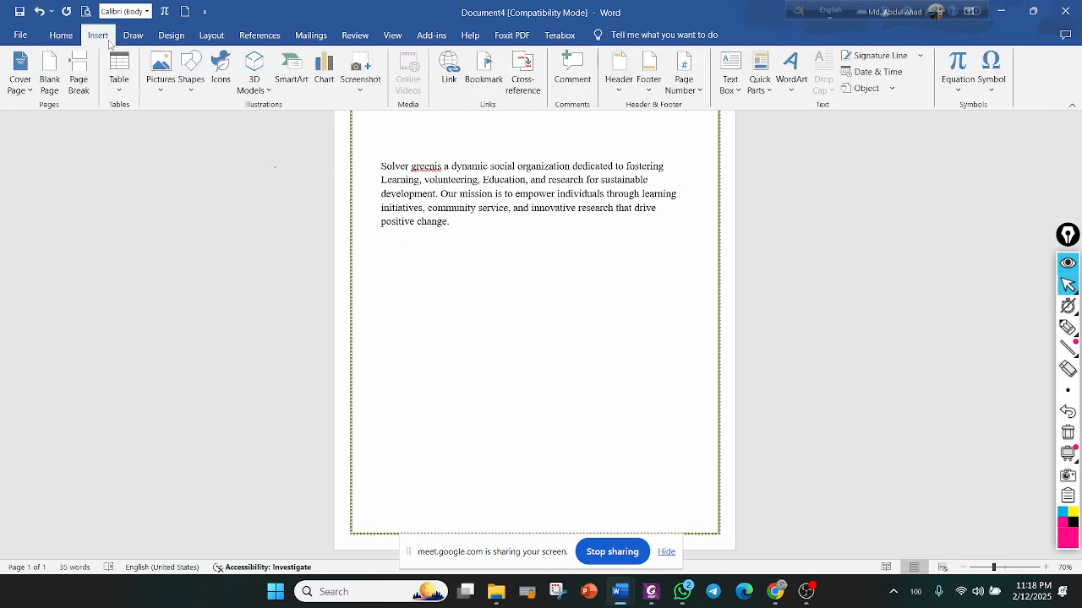
left_click(190, 88)
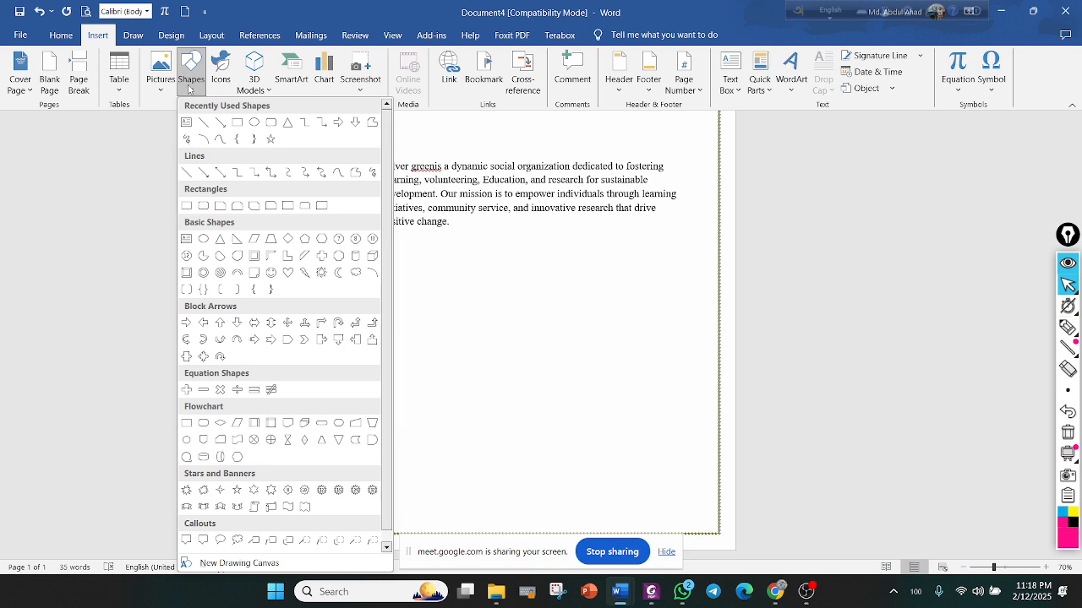
left_click(231, 495)
left_click_drag(431, 288, 645, 495)
left_click_drag(567, 403, 568, 378)
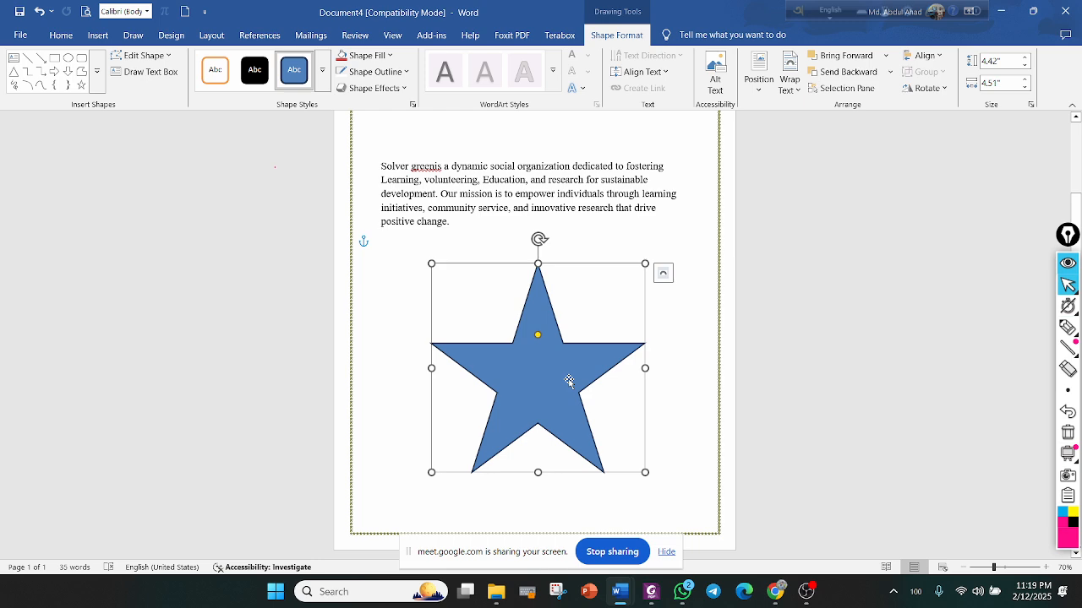
Switch to the Solver_Green document to examine its ribbon title and page designs, and return to Document4
left_click(97, 81)
left_click(620, 591)
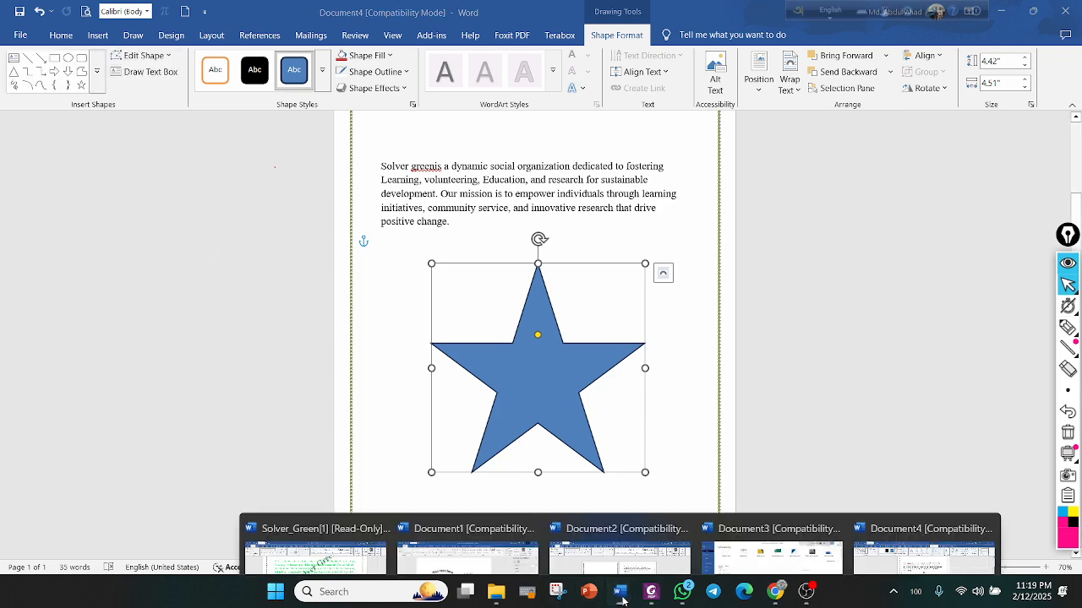
left_click(308, 521)
left_click(309, 522)
scroll(493, 293, "up", 15)
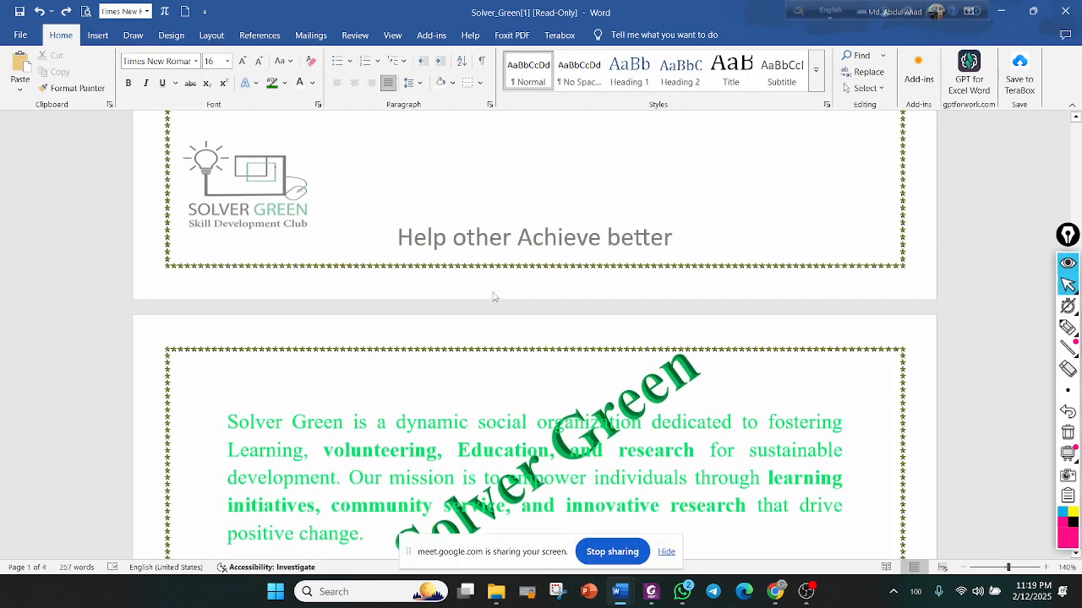
scroll(494, 293, "up", 10)
scroll(453, 183, "down", 3)
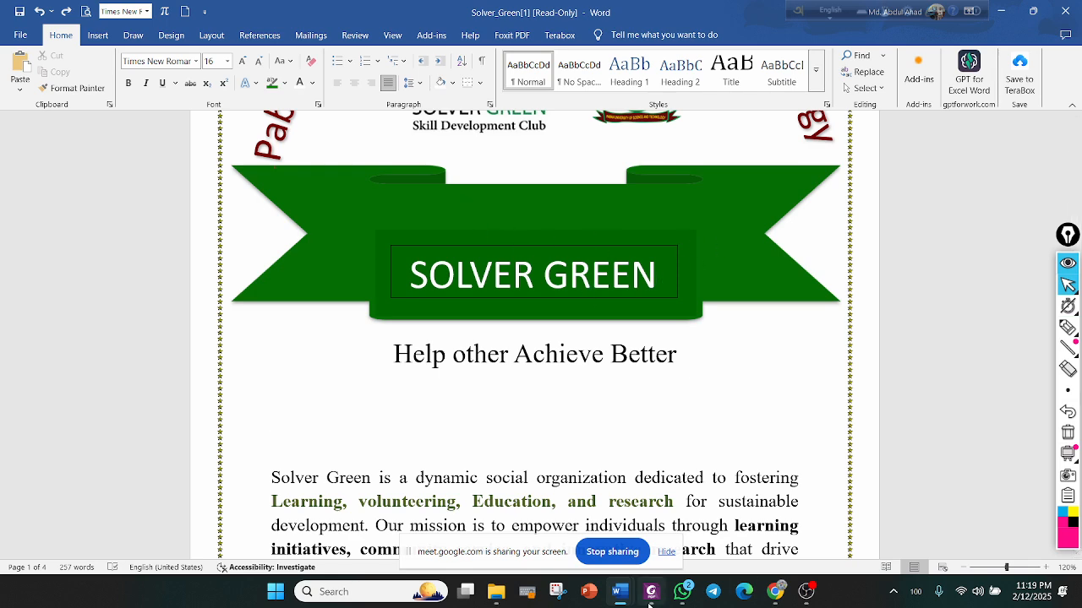
mouse_move(620, 592)
left_click(947, 541)
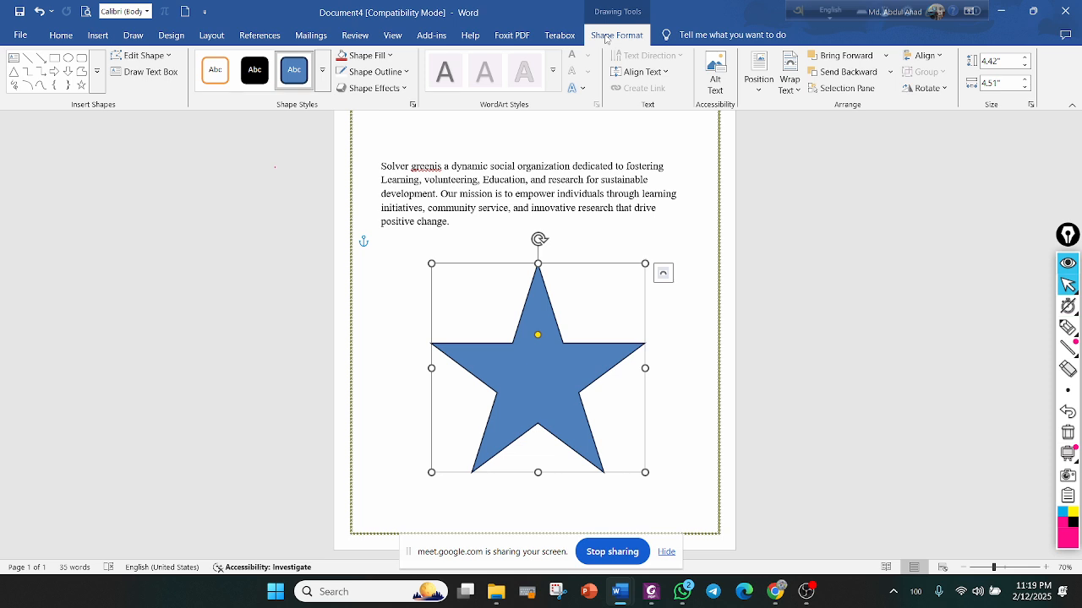
Enable text in the star, apply the theme style with a green outline and no coloured fill, and enter the sample text "sqdfgdfgf"
right_click(532, 394)
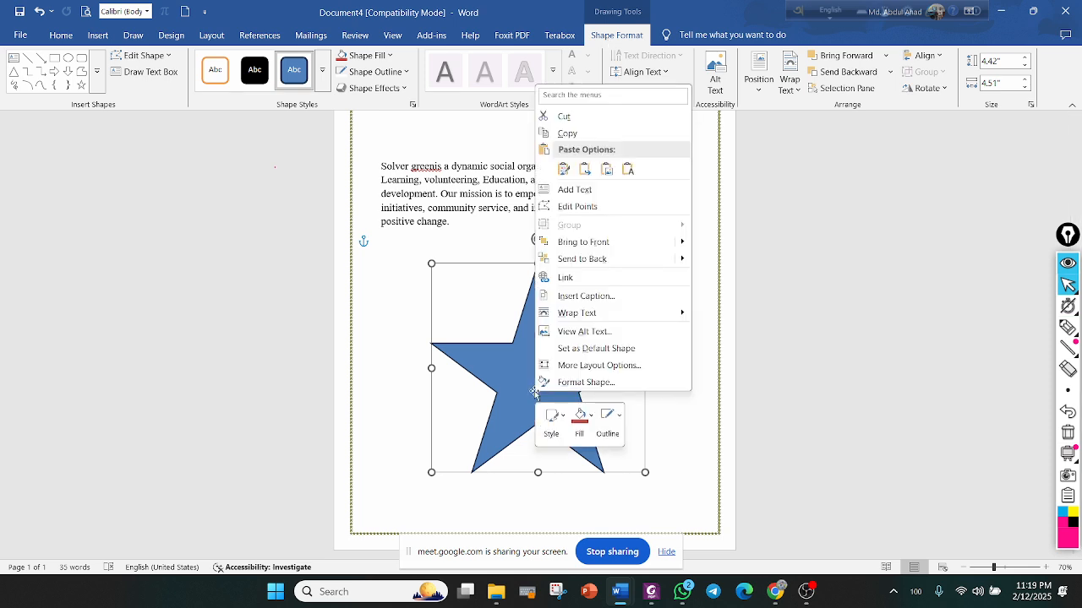
left_click(599, 198)
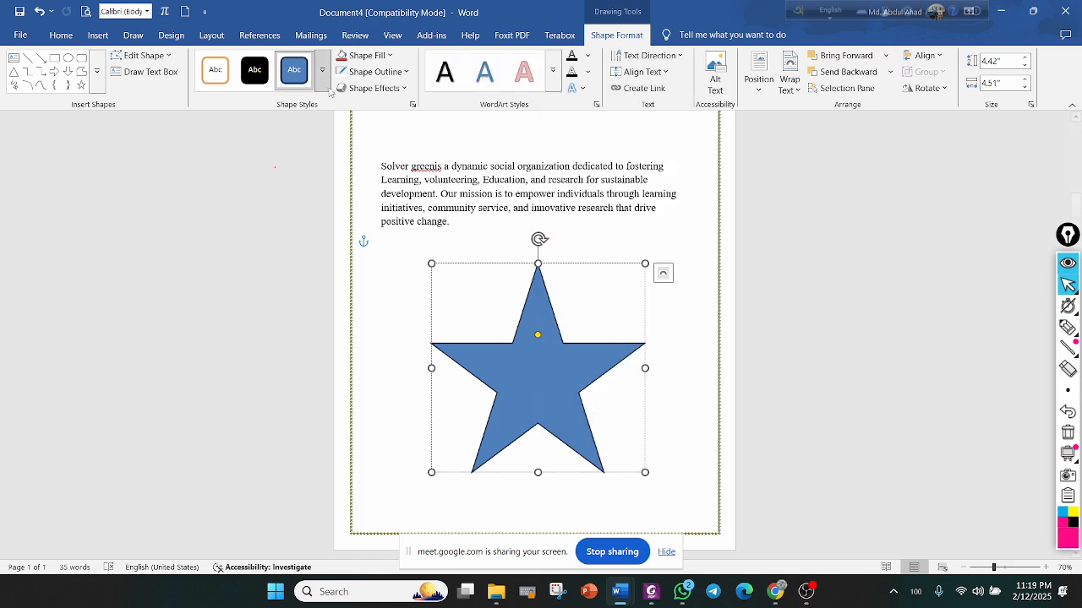
left_click(322, 70)
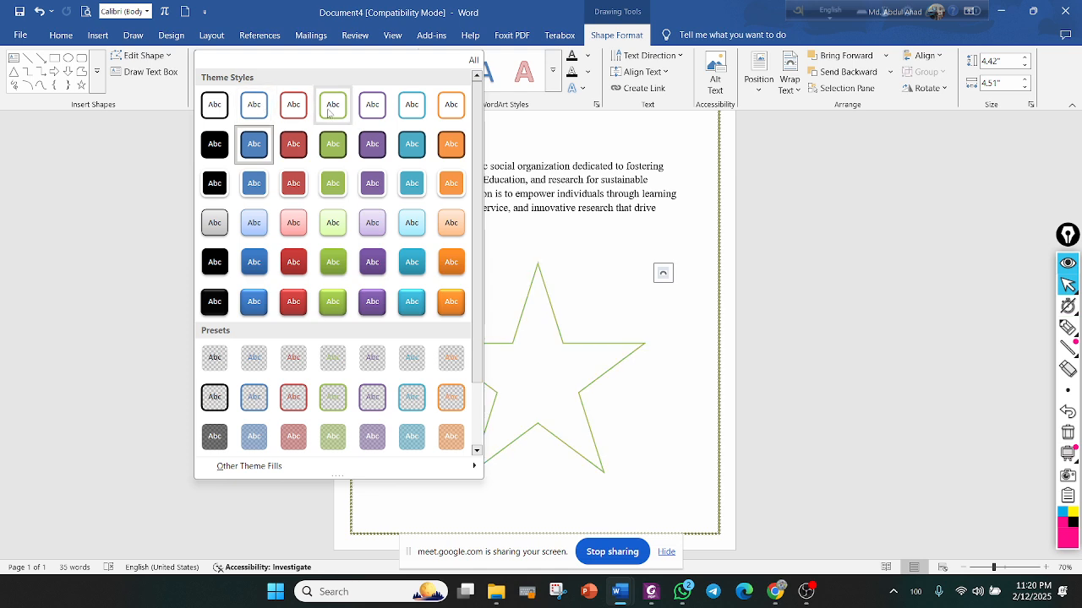
left_click(342, 111)
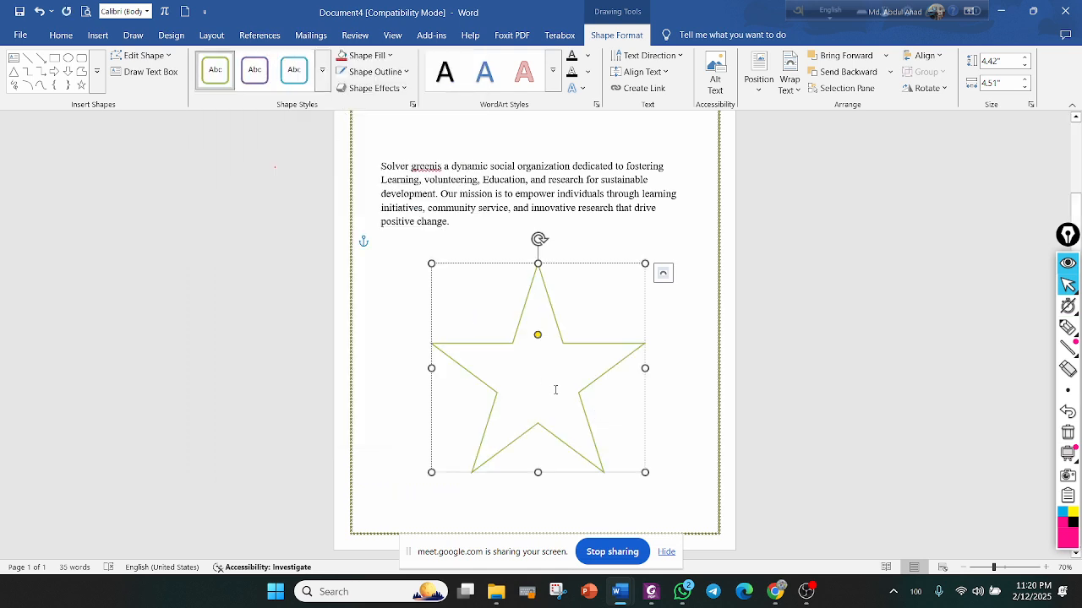
type("sqdfgdfgf")
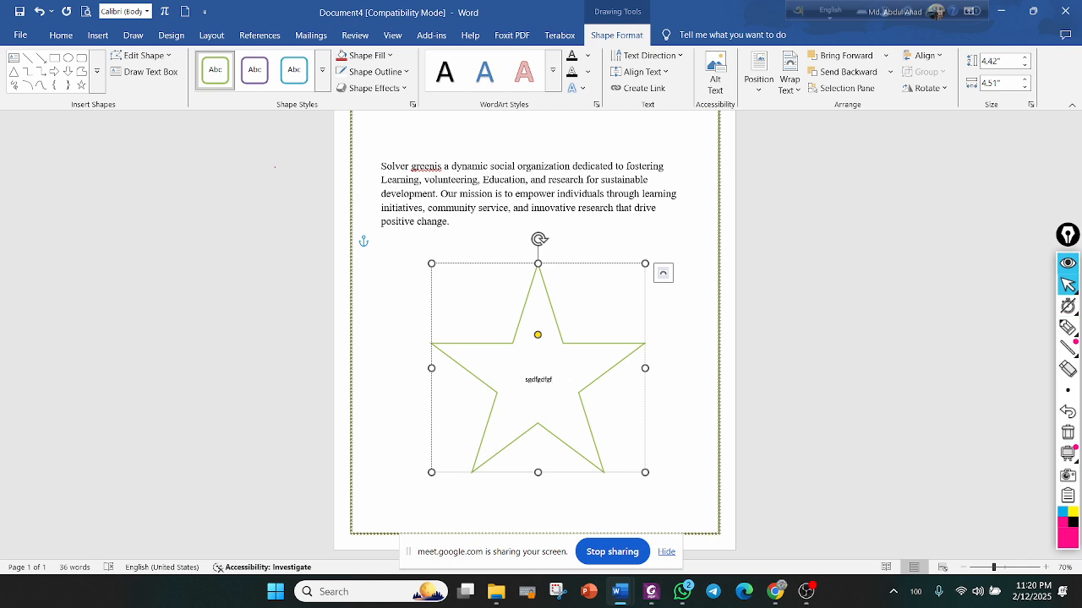
View the star's alt text settings, close them, and delete the sample text inside the star
left_click(715, 74)
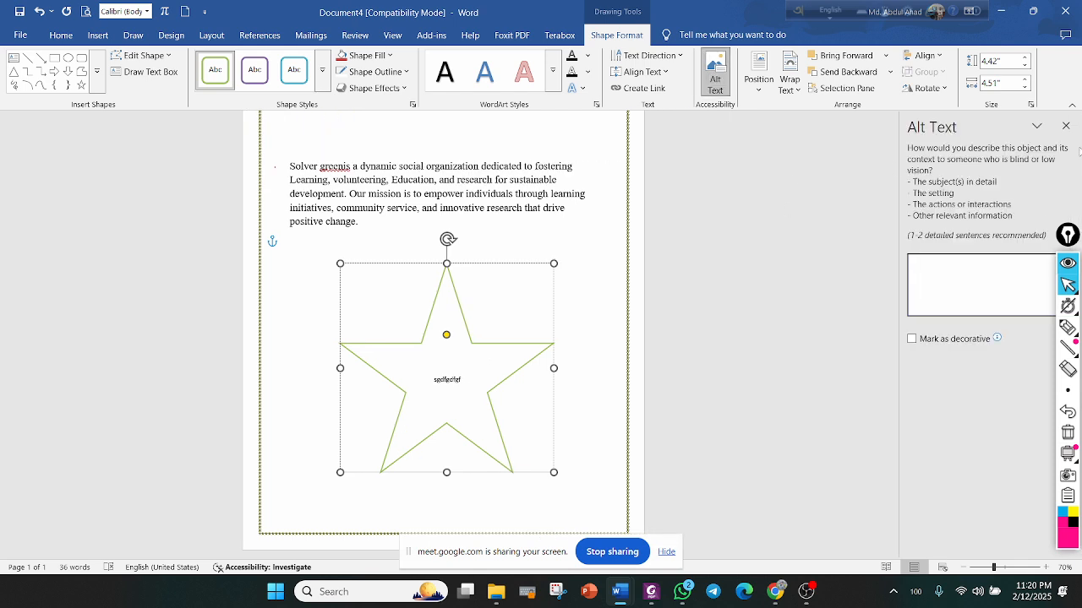
left_click(1066, 126)
double_click(528, 380)
key("Delete")
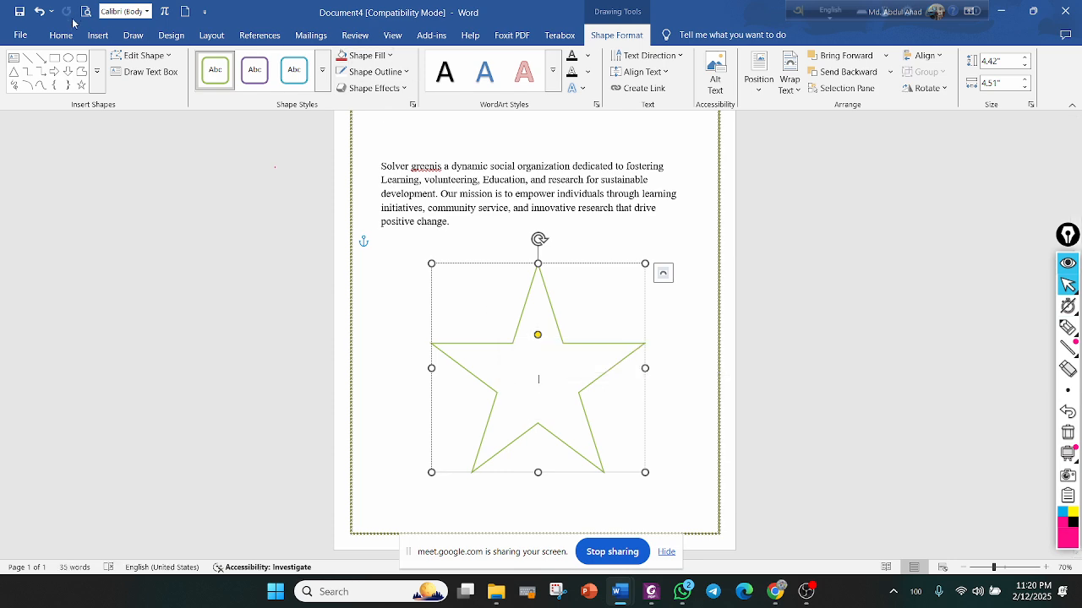
Insert the Solver Green logo picture from this device inside the star
left_click(98, 34)
left_click(150, 89)
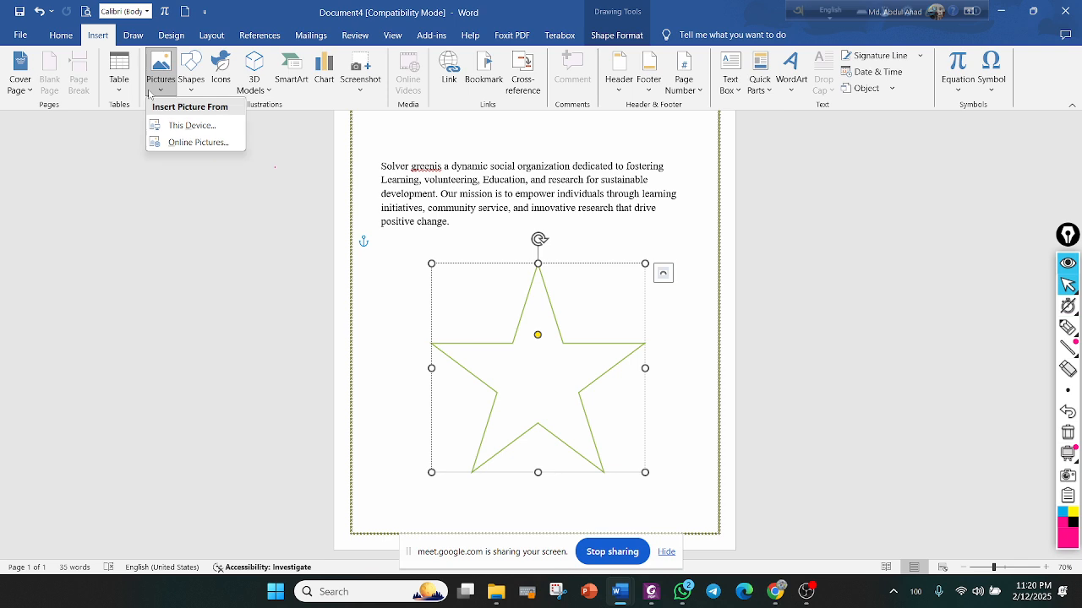
left_click(188, 125)
left_click(159, 135)
left_click(416, 311)
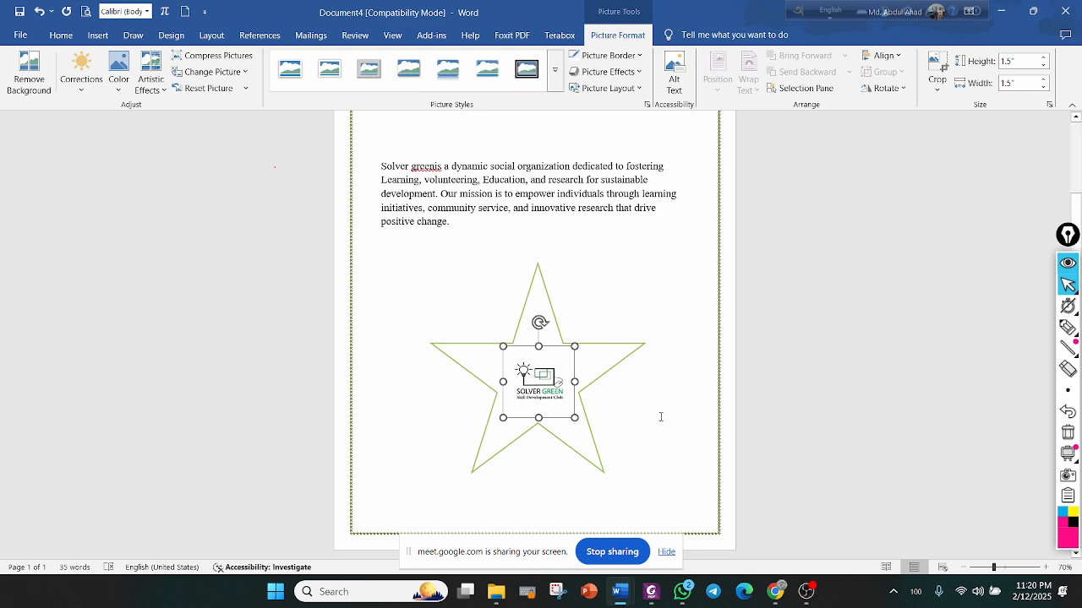
scroll(657, 417, "up", 2)
left_click(663, 452)
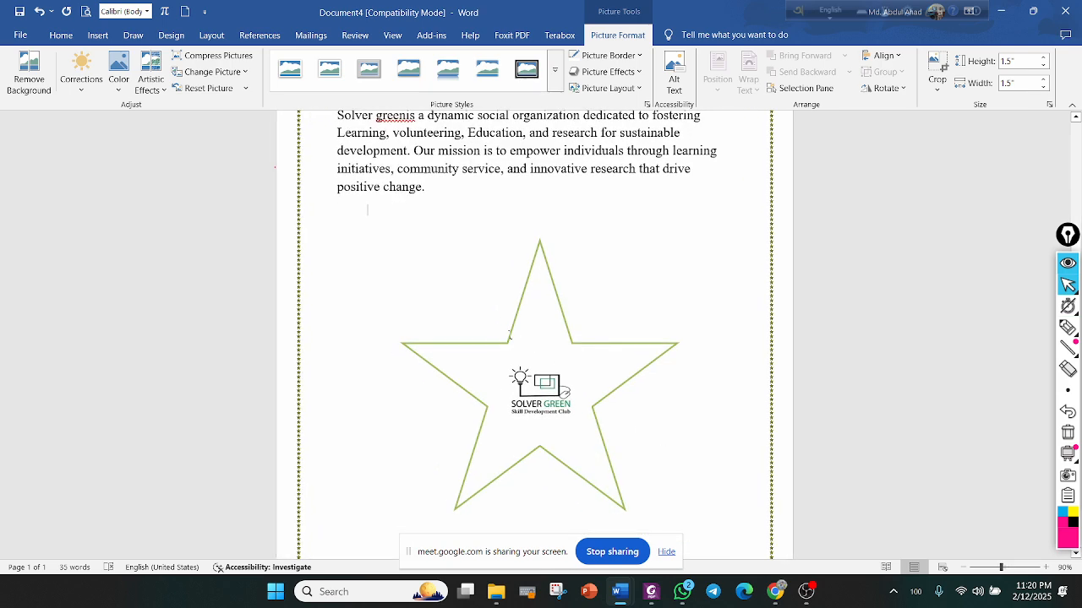
Delete the star shape together with the logo inside it
left_click(531, 397)
key("Delete")
key("Escape")
key("Delete")
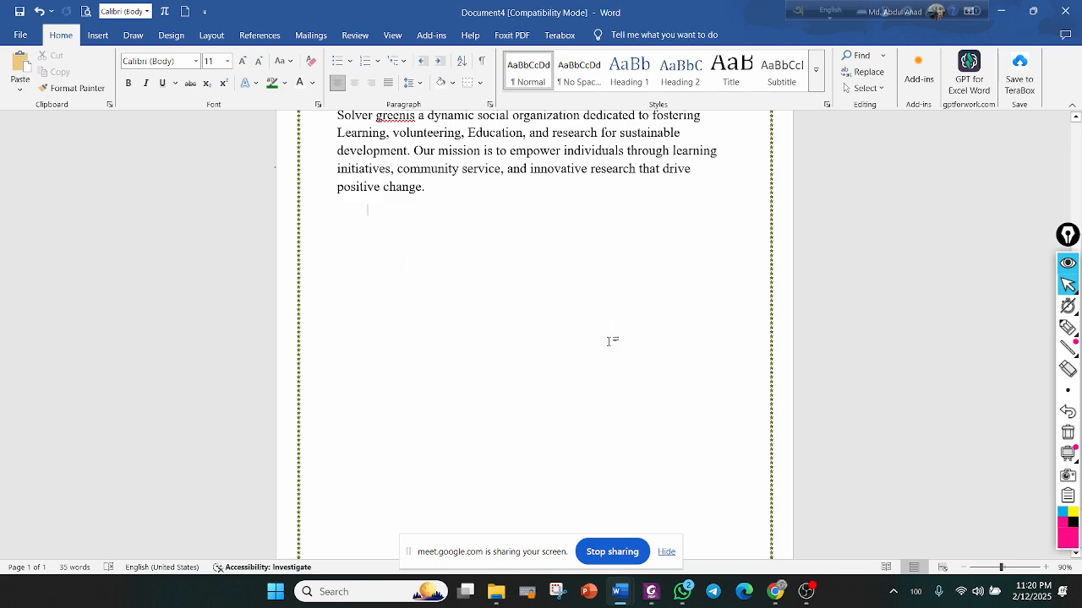
Insert the Solver Green logo picture from this device on the line below the paragraph
scroll(529, 302, "up", 3)
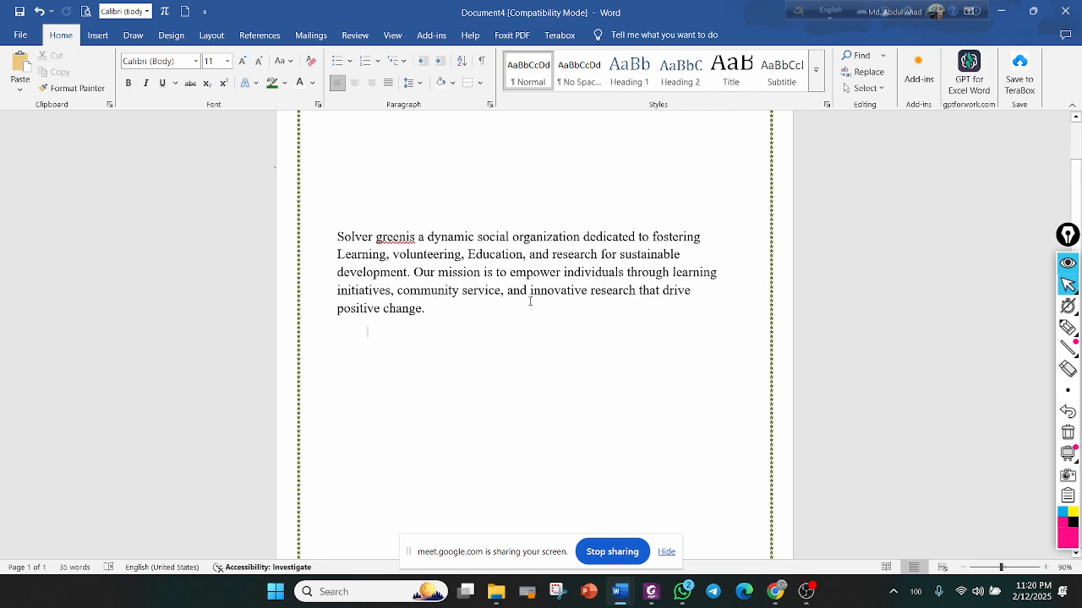
left_click(99, 35)
left_click(173, 93)
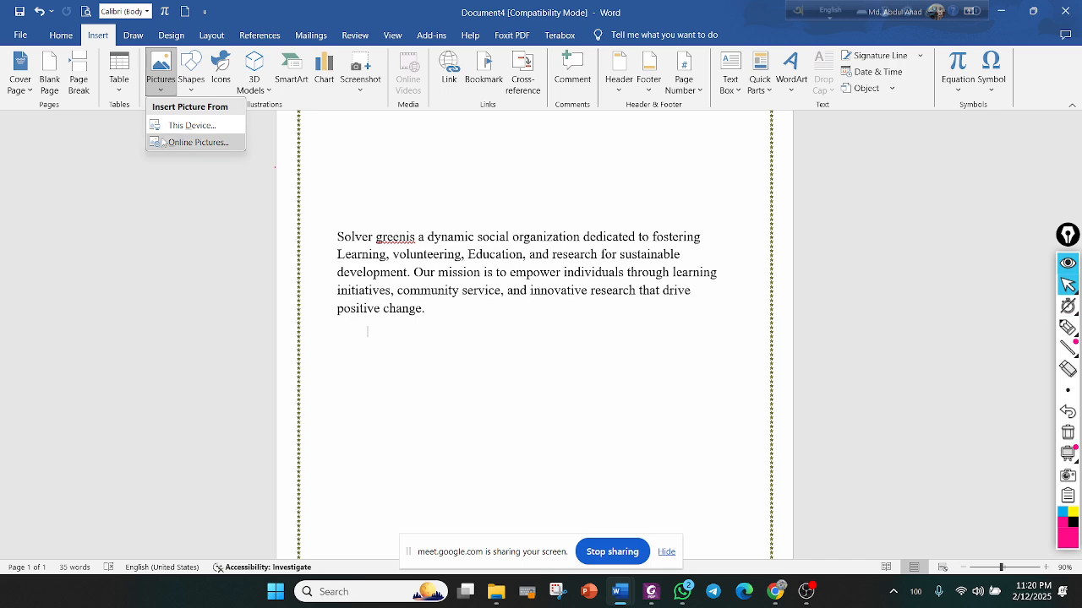
left_click(168, 128)
left_click(173, 139)
left_click(416, 314)
scroll(614, 405, "down", 4)
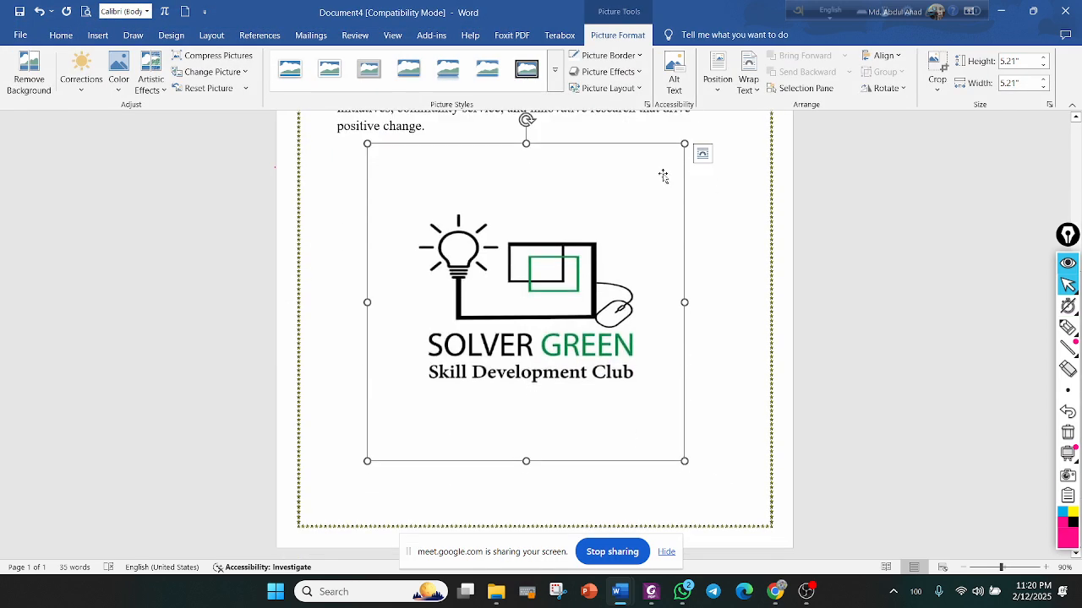
Set the logo's text wrapping to In Front of Text, shrink it to about 3.95" by 3.95" and centre it below the paragraph
left_click(714, 153)
left_click(648, 188)
left_click(701, 155)
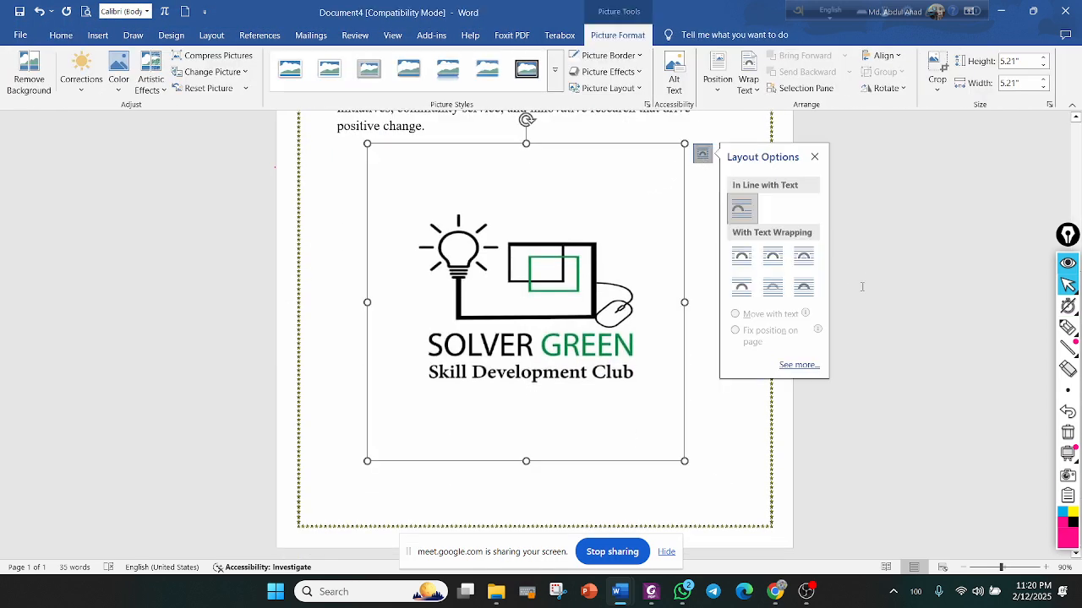
left_click(804, 286)
left_click_drag(684, 462, 606, 380)
left_click_drag(515, 255, 575, 297)
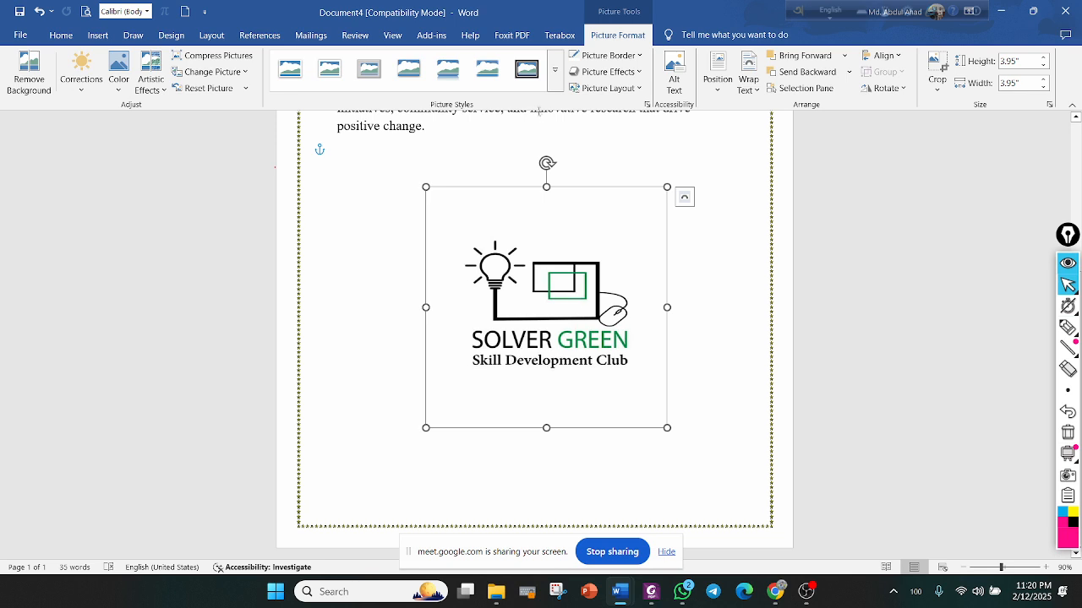
Preview the picture layouts and the shadow picture effects on the logo without applying any
left_click(637, 85)
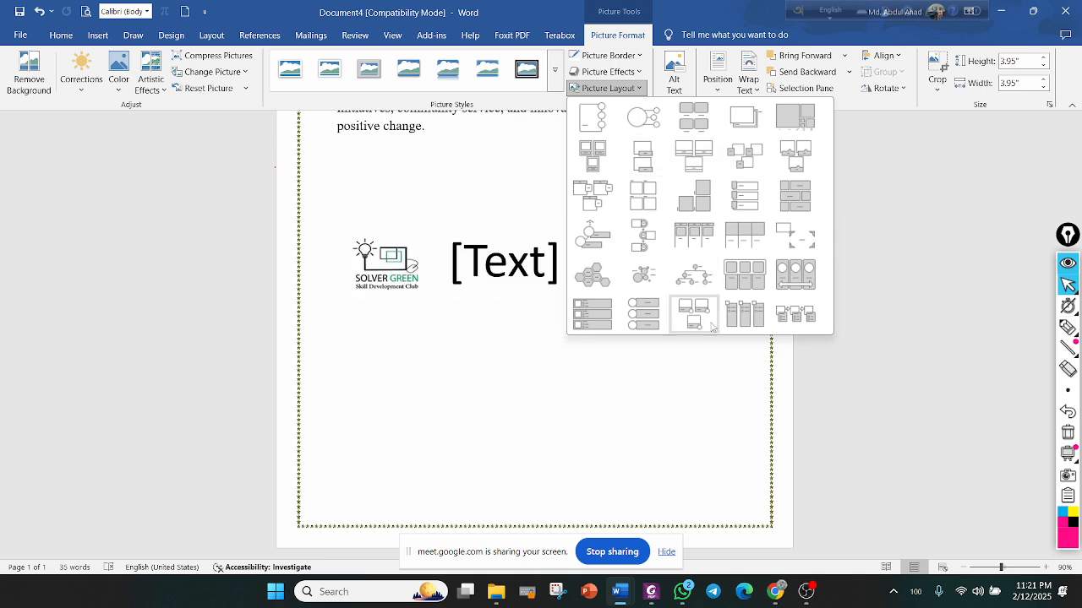
left_click(731, 415)
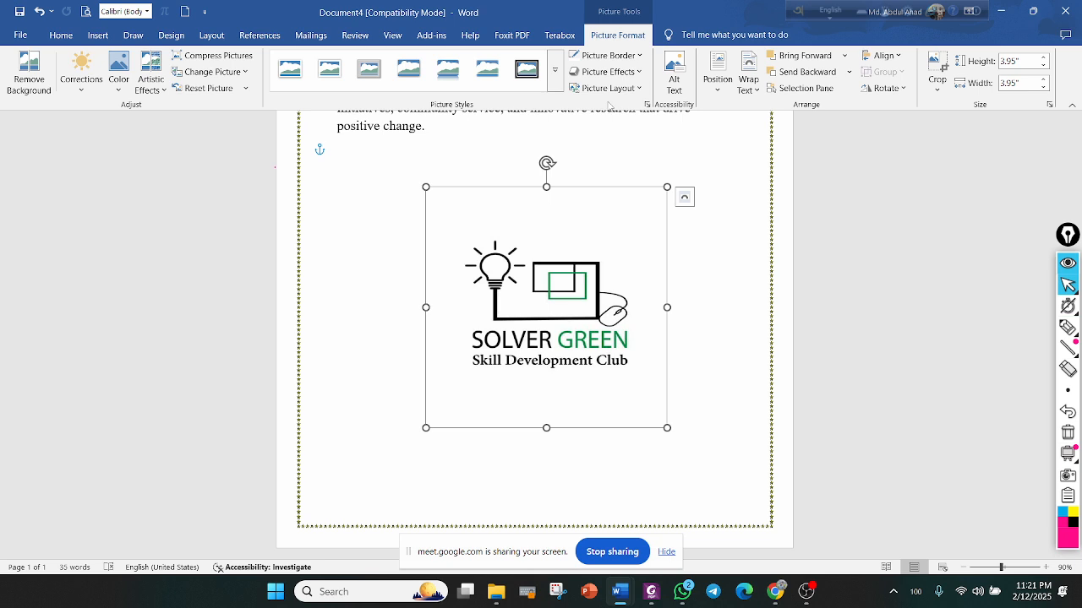
left_click(638, 73)
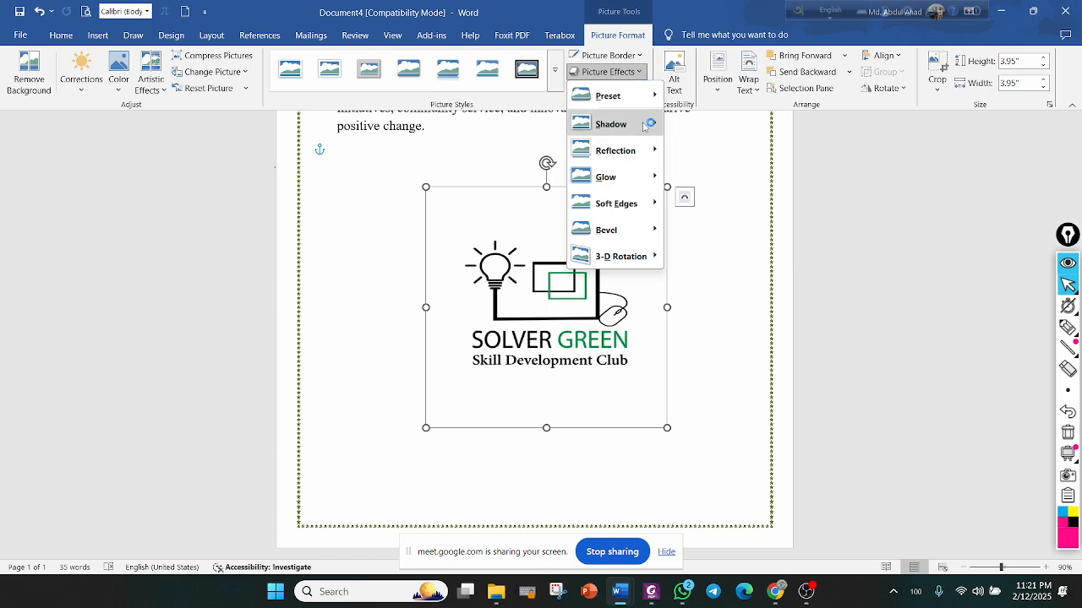
mouse_move(647, 124)
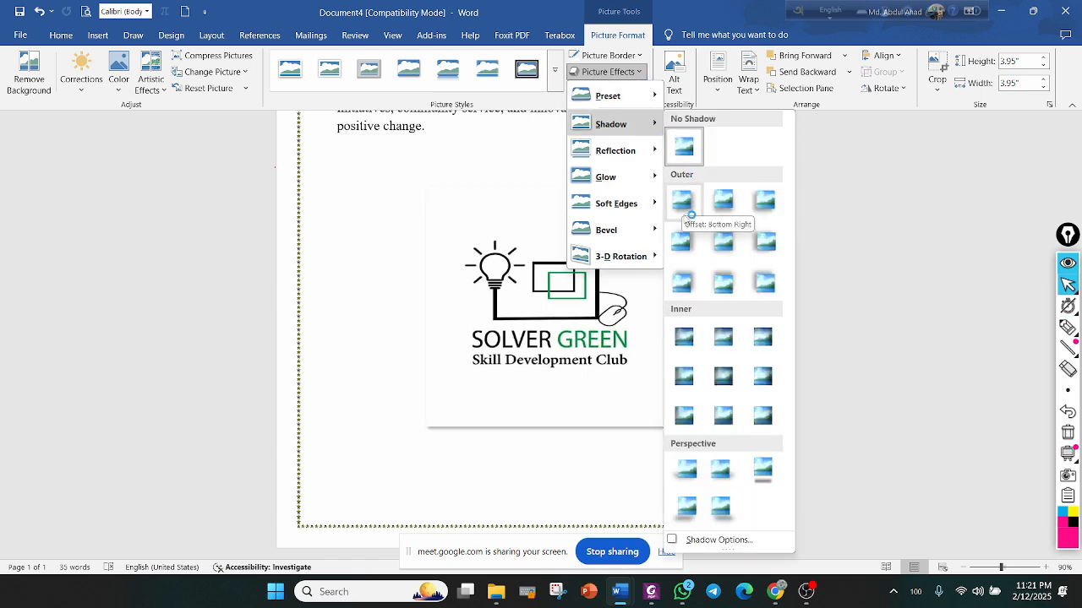
left_click(473, 449)
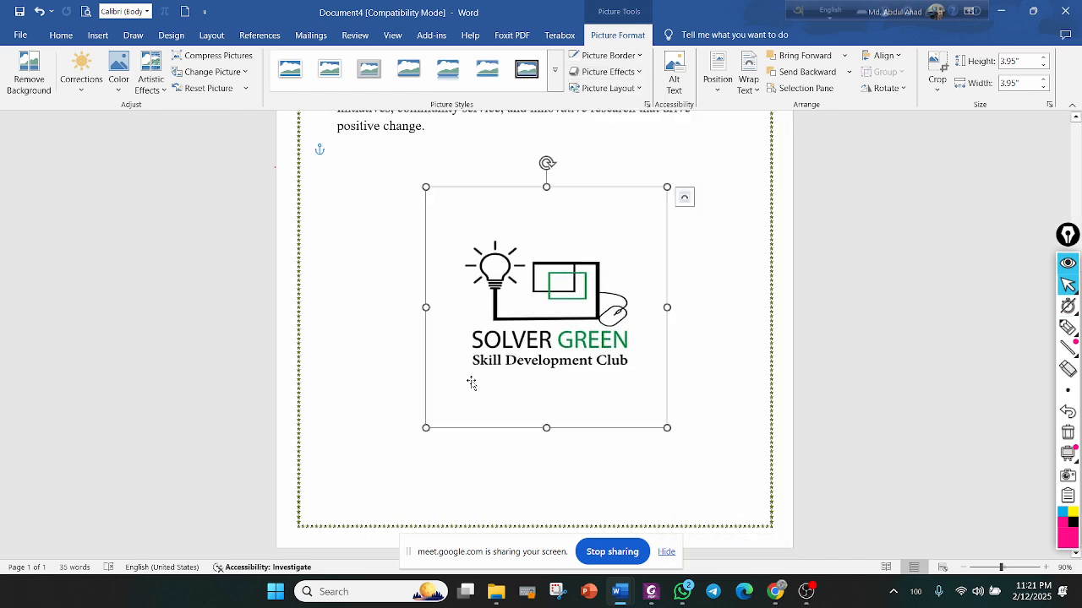
Replace the logo with the Solver Green course banner from this device and set the banner's text wrapping to In Front of Text
key("Delete")
left_click(98, 34)
left_click(161, 74)
left_click(173, 130)
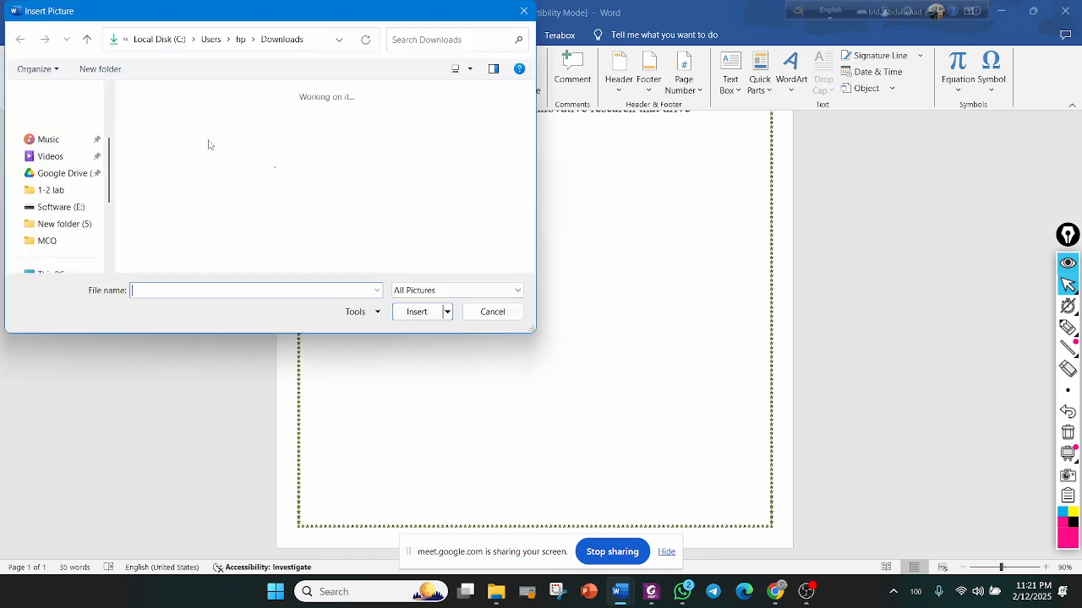
left_click(221, 154)
left_click(417, 312)
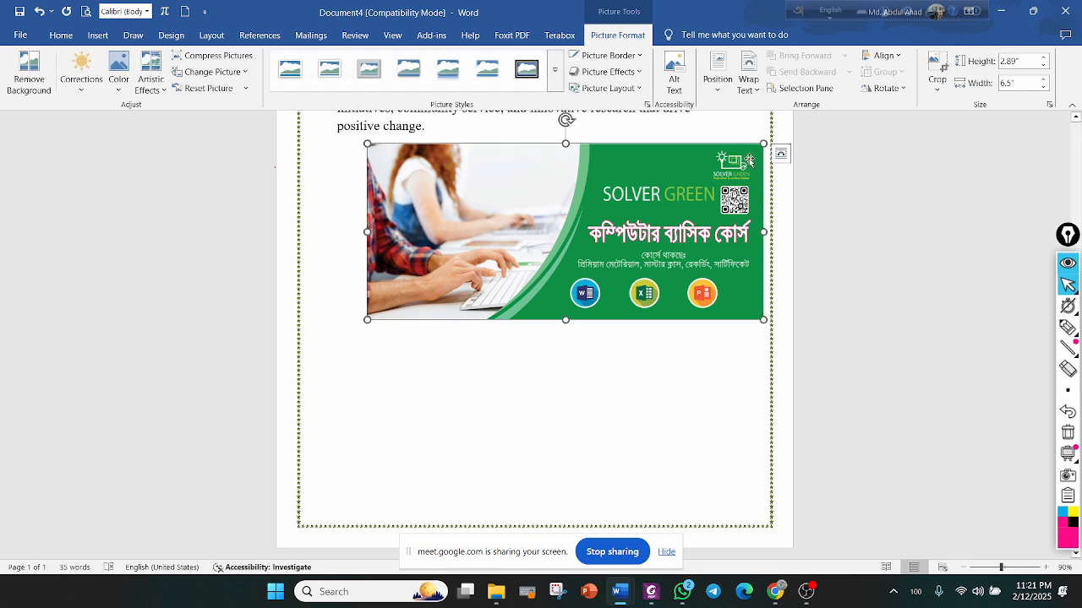
left_click(780, 153)
left_click(882, 288)
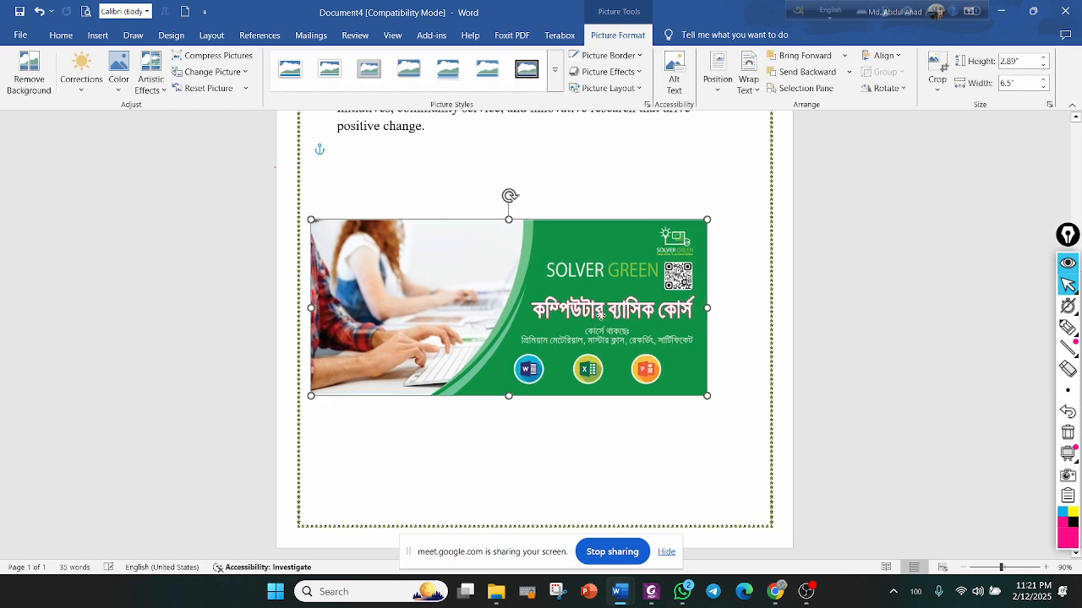
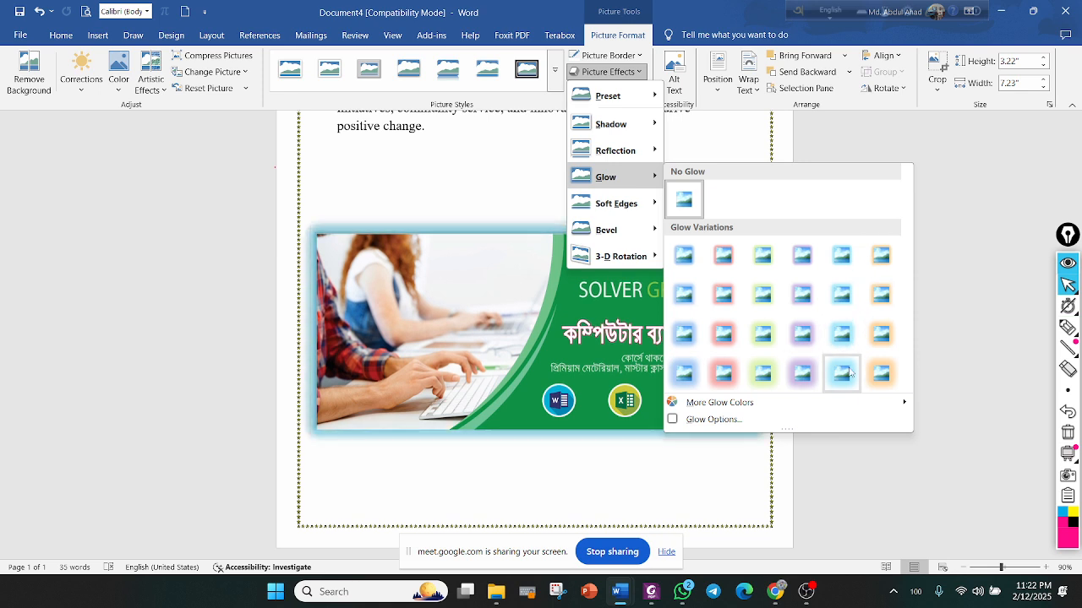
Apply a green glow to the course banner picture and delete the picture from the page
mouse_move(701, 402)
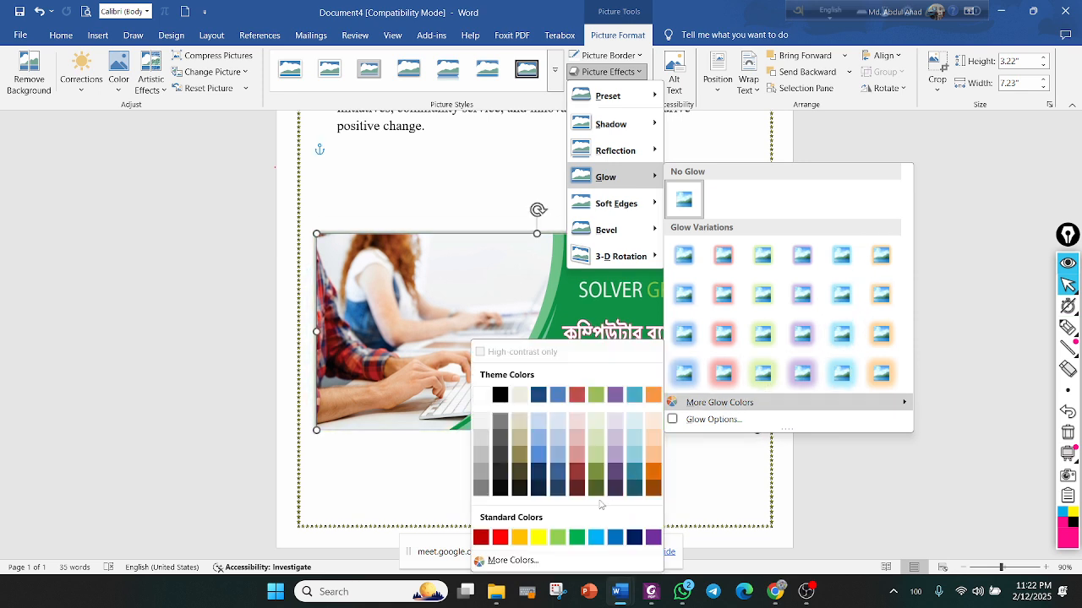
left_click(575, 538)
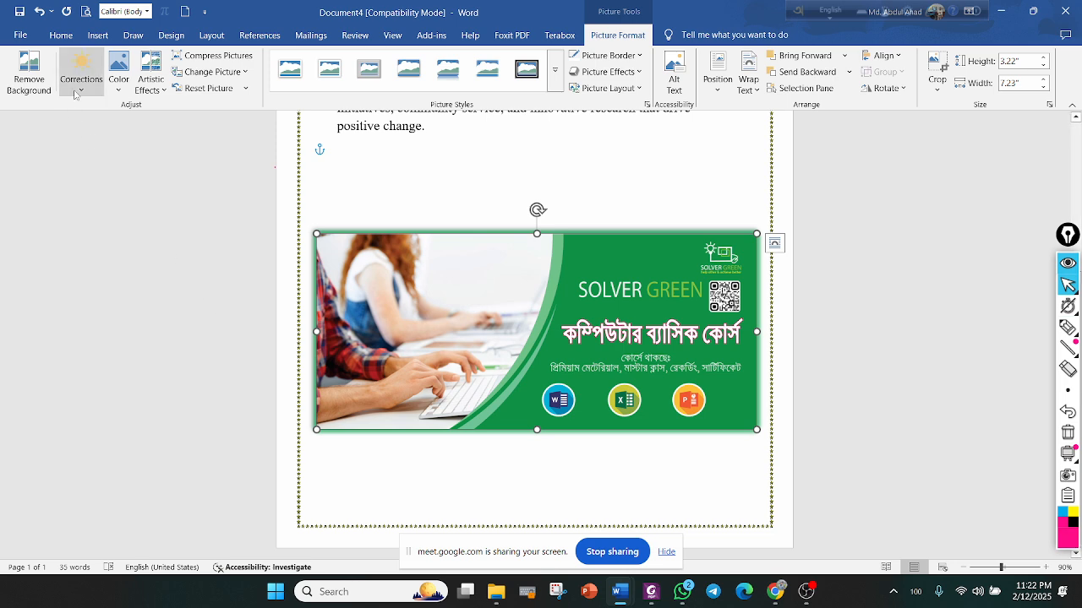
left_click(98, 36)
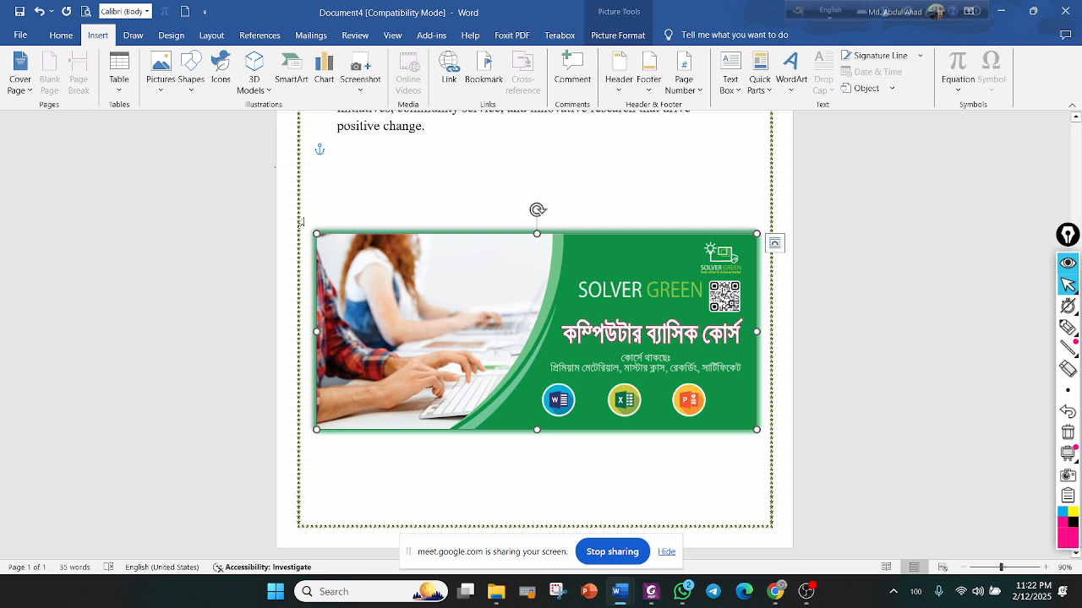
key("Delete")
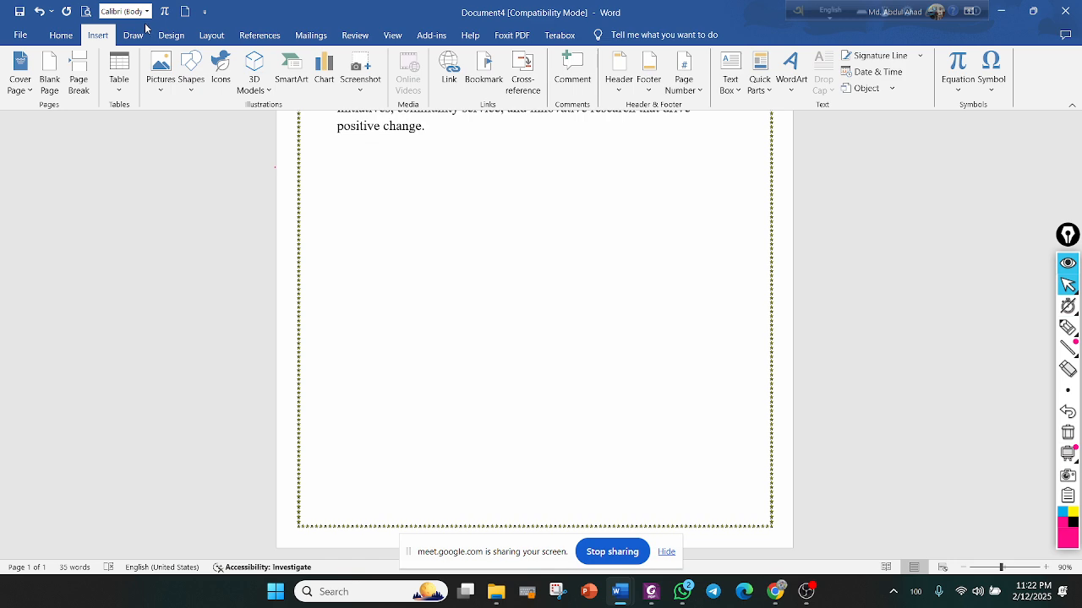
Insert a ribbon banner shape with a lowered centre panel below the paragraph, about 2.28" by 7.82", spanning the page border's width
left_click(186, 73)
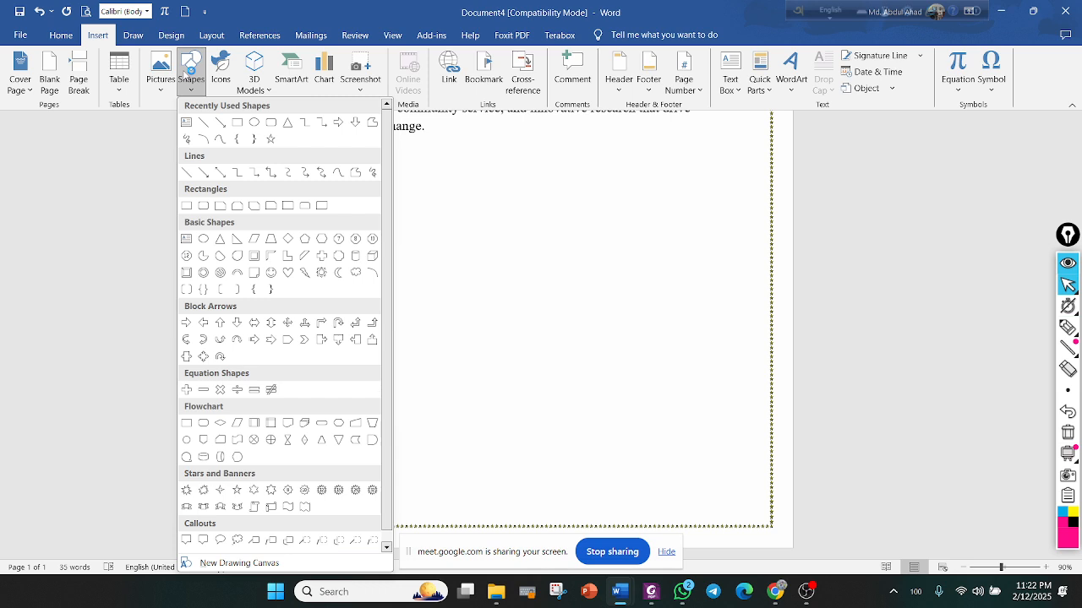
scroll(239, 330, "down", 1)
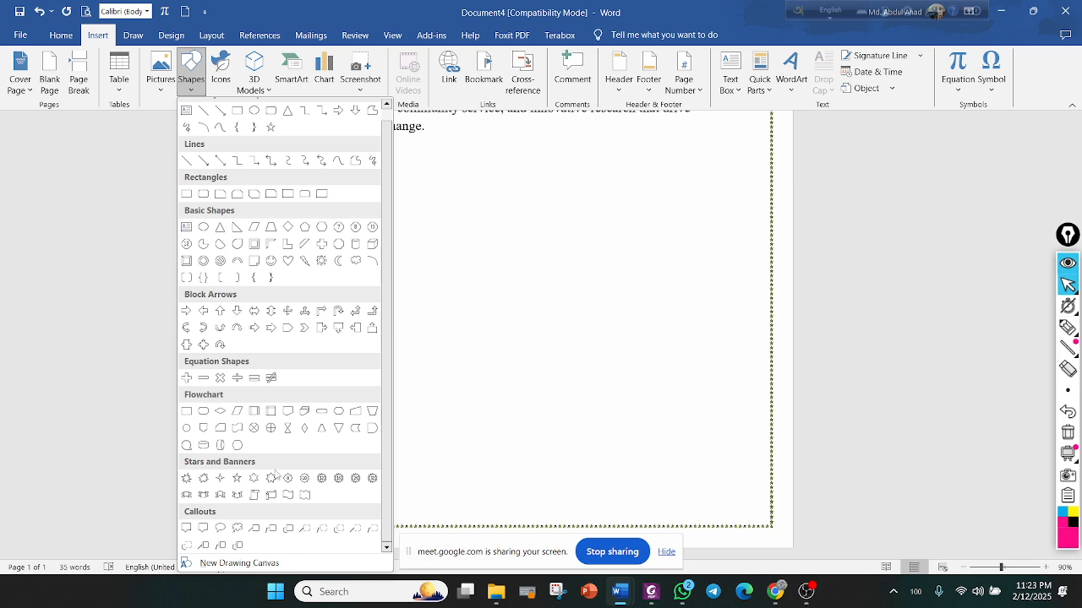
left_click(203, 499)
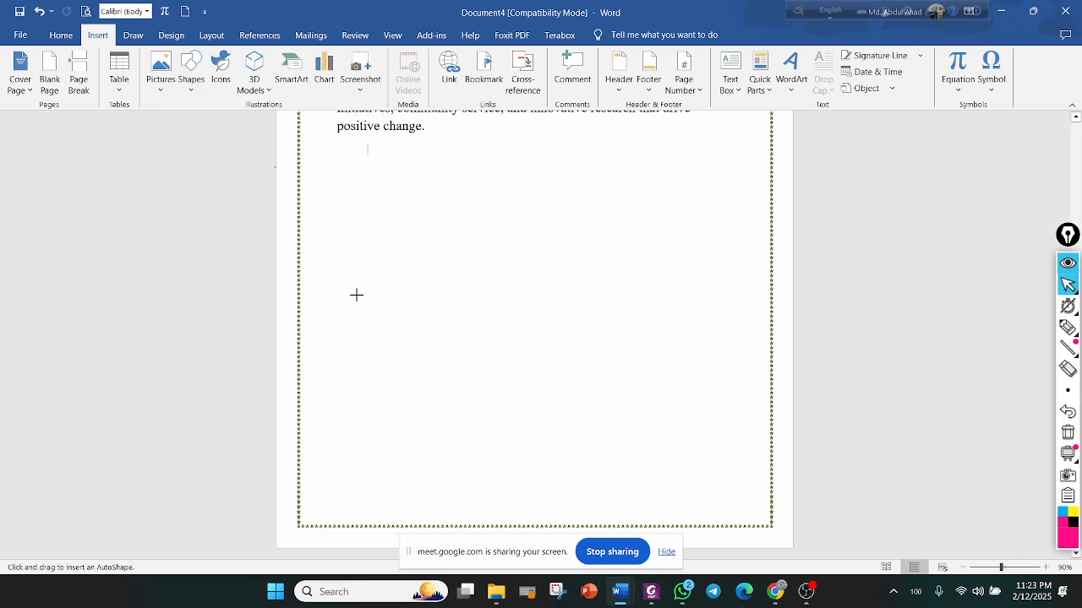
left_click_drag(348, 174, 766, 338)
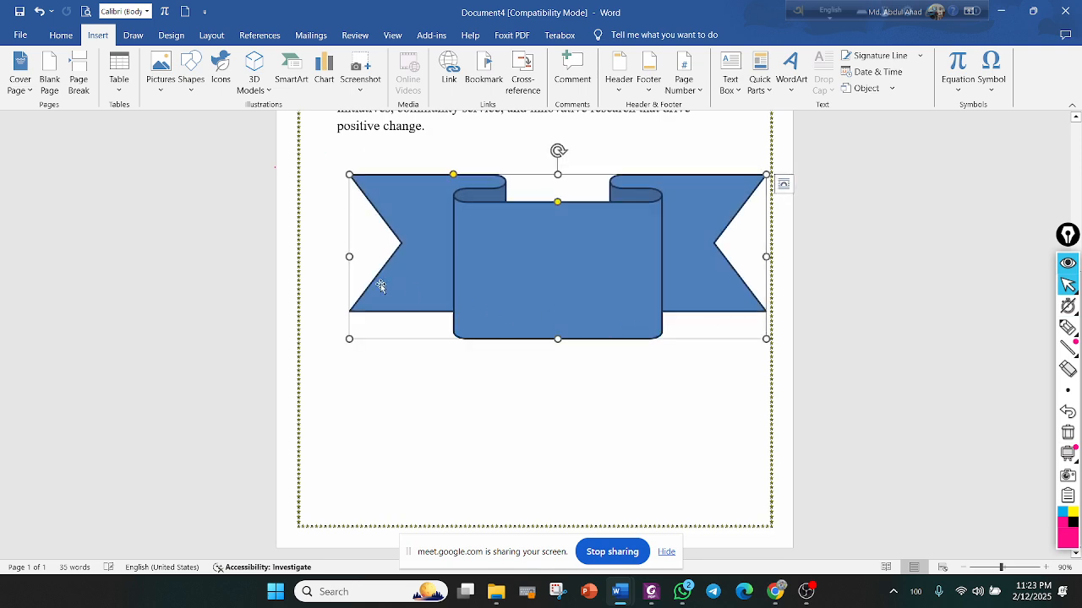
left_click_drag(557, 339, 557, 313)
left_click_drag(349, 244, 289, 244)
left_click_drag(569, 215, 578, 235)
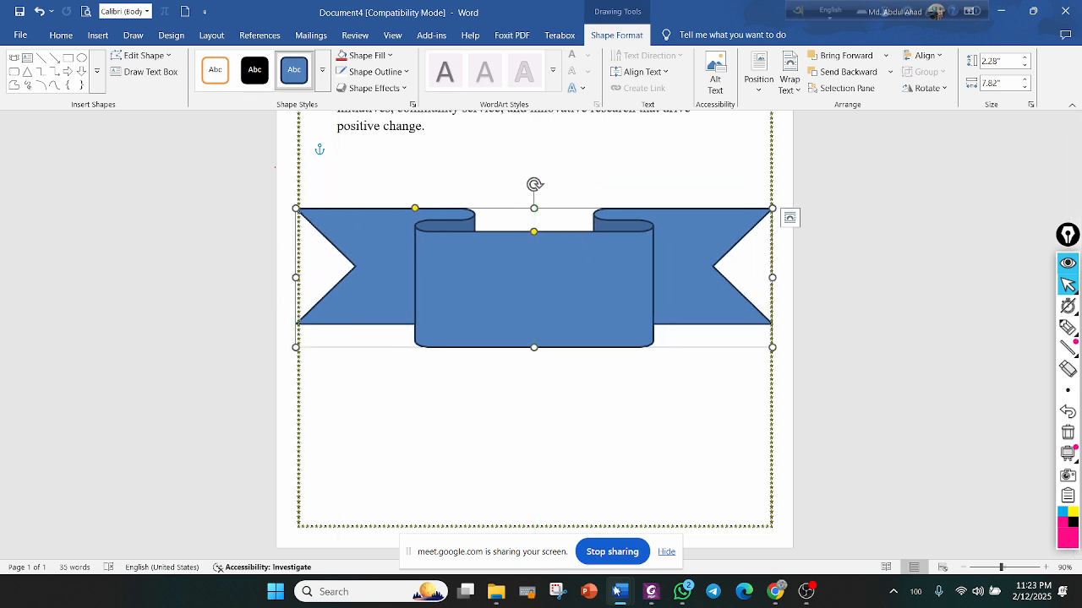
Switch to the Solver_Green document to examine its green ribbon heading, and return to Document4
mouse_move(619, 590)
left_click(318, 517)
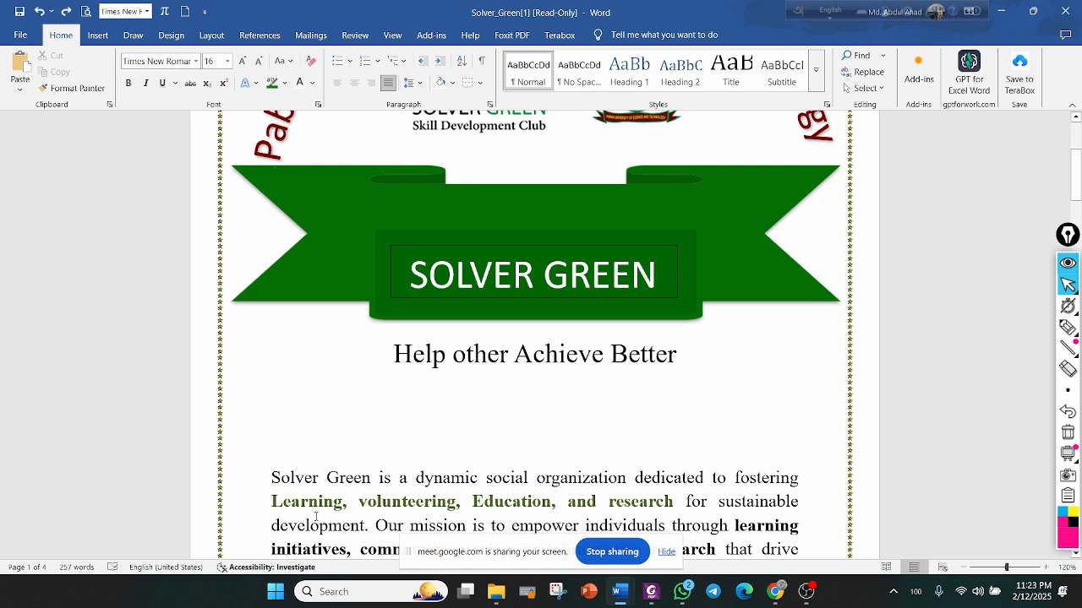
mouse_move(775, 591)
left_click(753, 538)
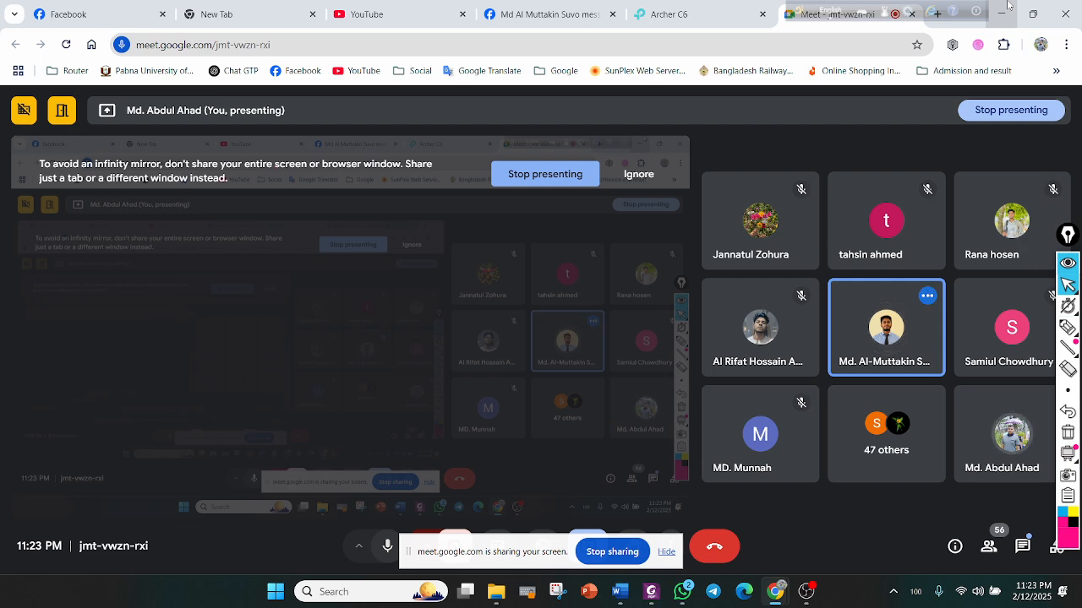
left_click(1005, 7)
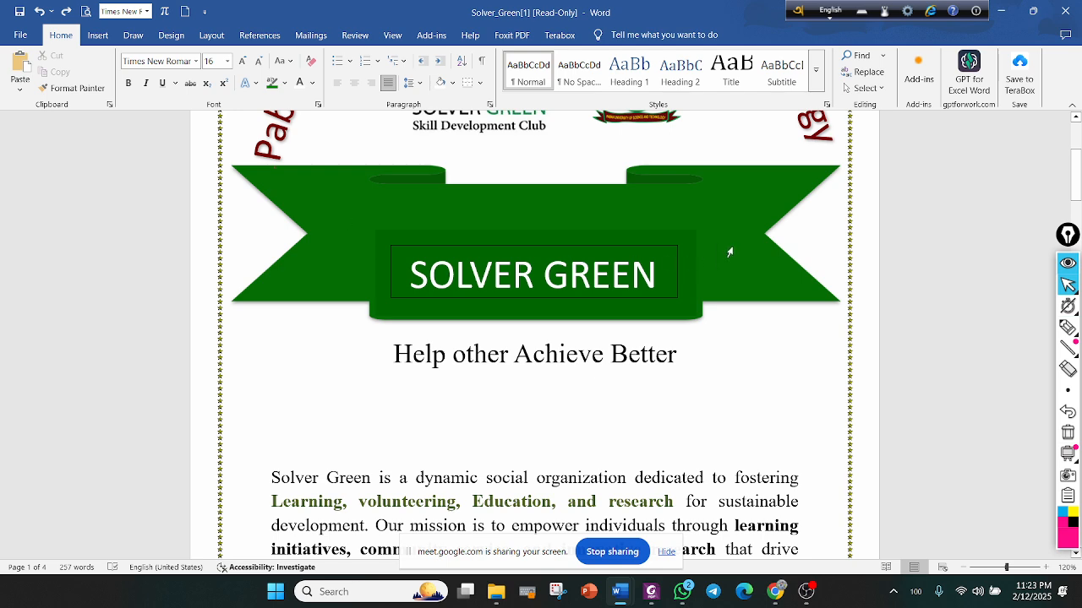
mouse_move(627, 595)
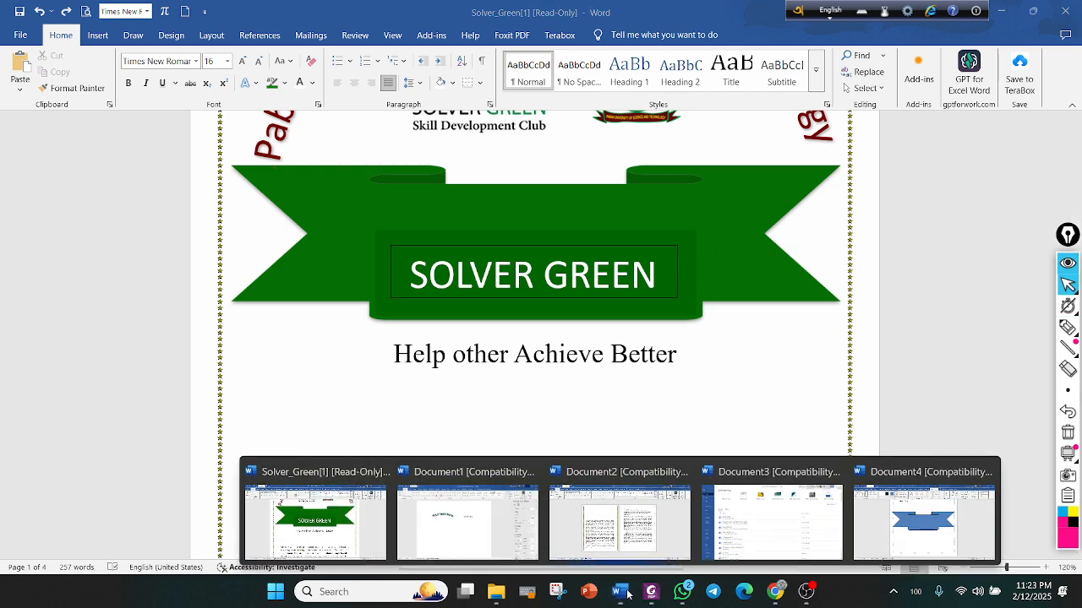
left_click(963, 517)
Reduce the ribbon shape's height to about 2.13" from its lower edge
left_click(596, 230)
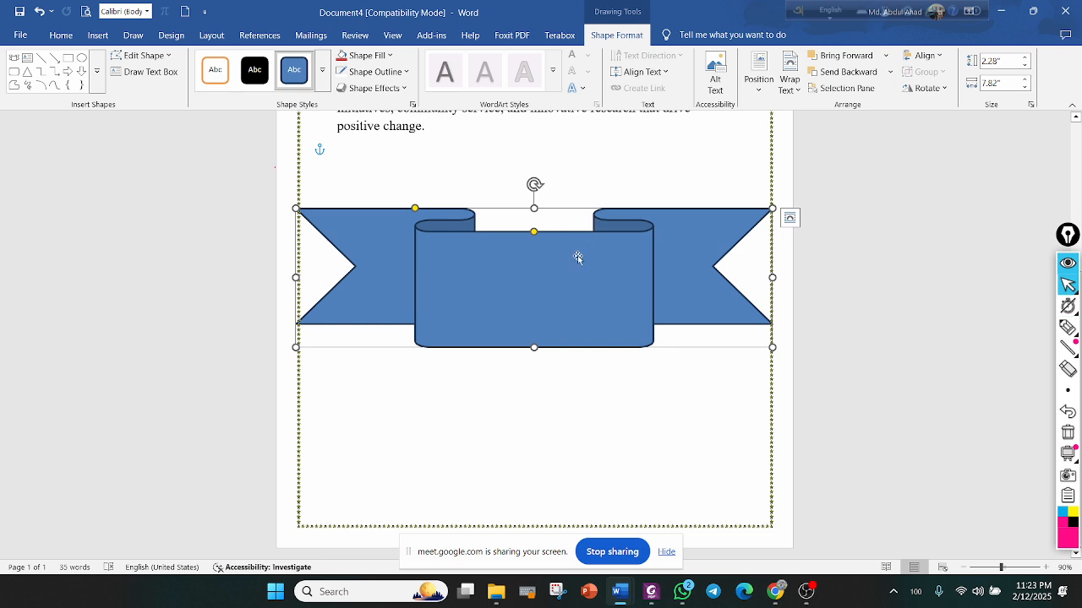
left_click_drag(533, 346, 534, 337)
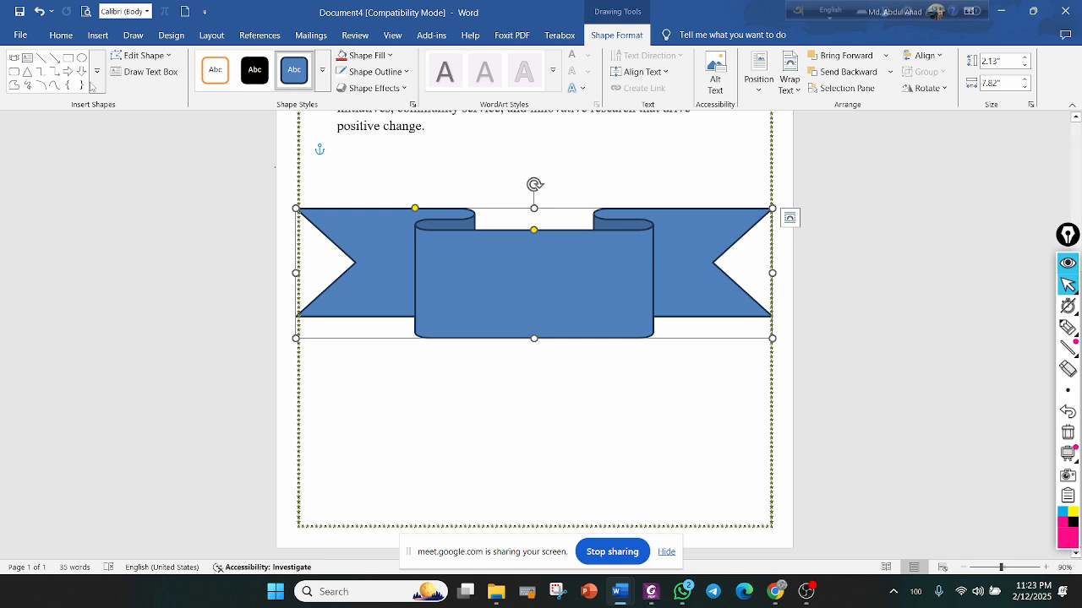
left_click(108, 37)
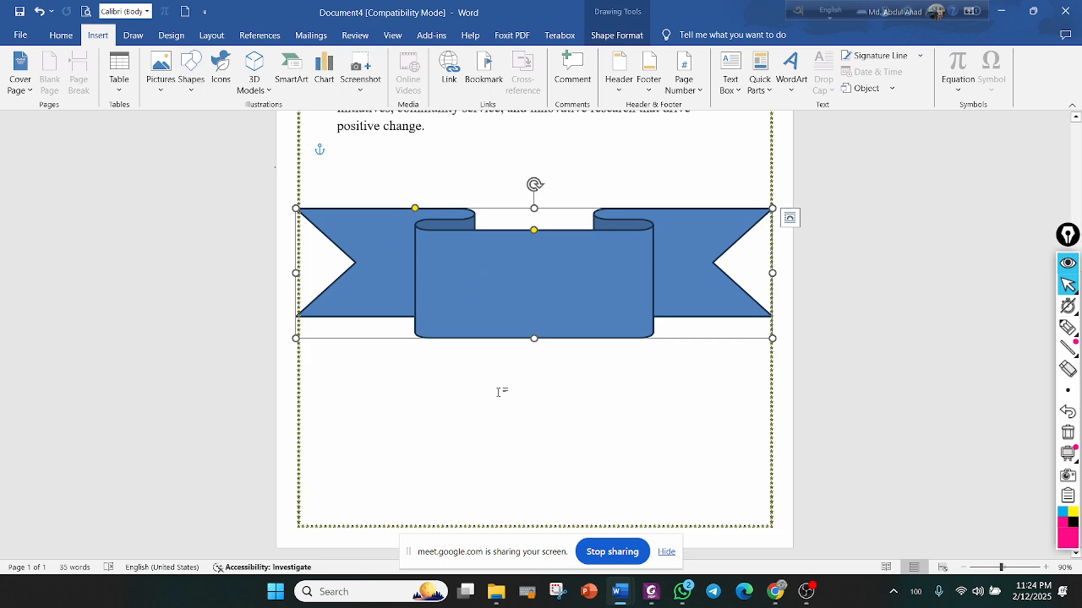
left_click(639, 35)
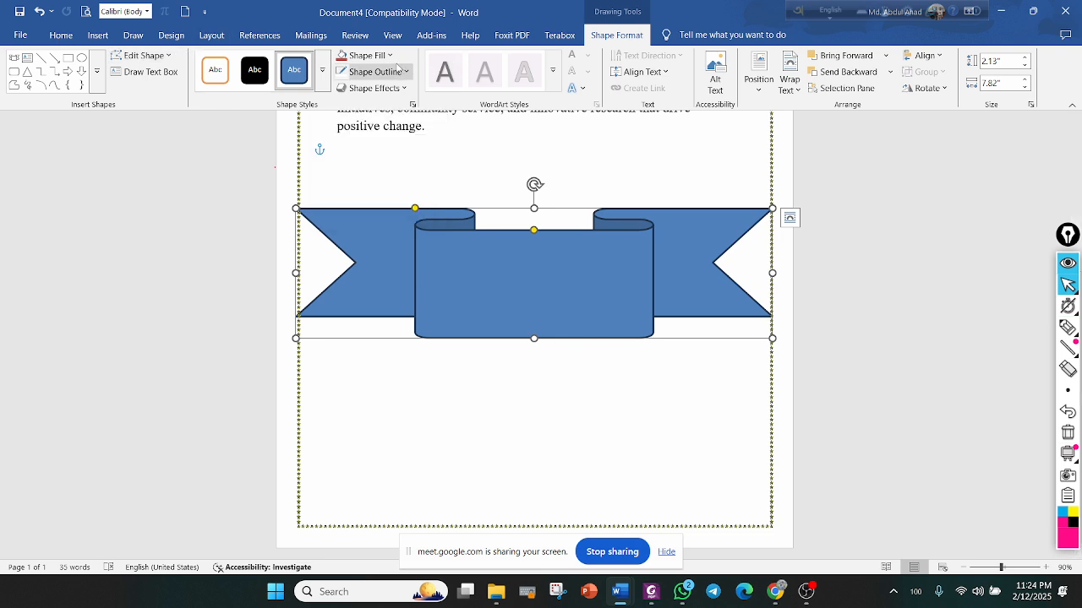
Fill the ribbon with the standard green colour and trim its width to about 7.79" to meet the page border
left_click(370, 55)
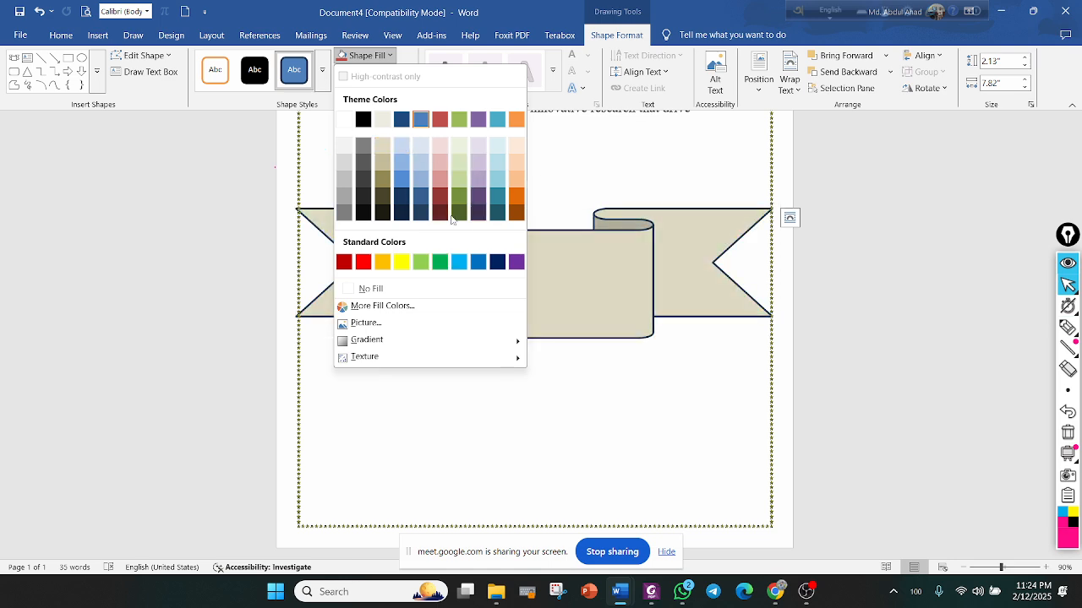
left_click(437, 269)
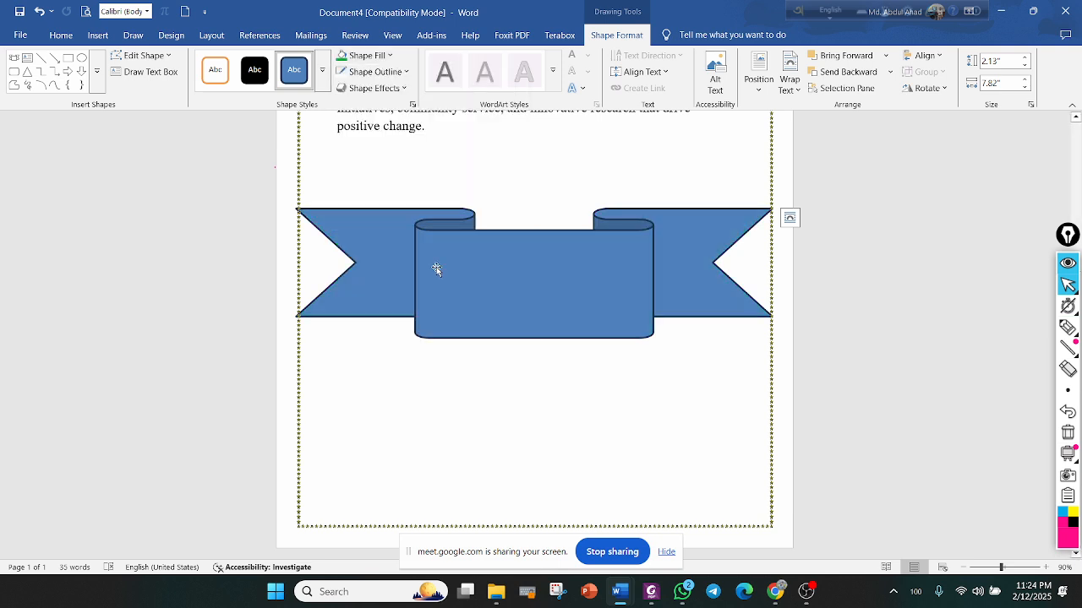
mouse_move(295, 273)
left_mouse_down()
mouse_move(283, 273)
mouse_move(297, 273)
left_mouse_up()
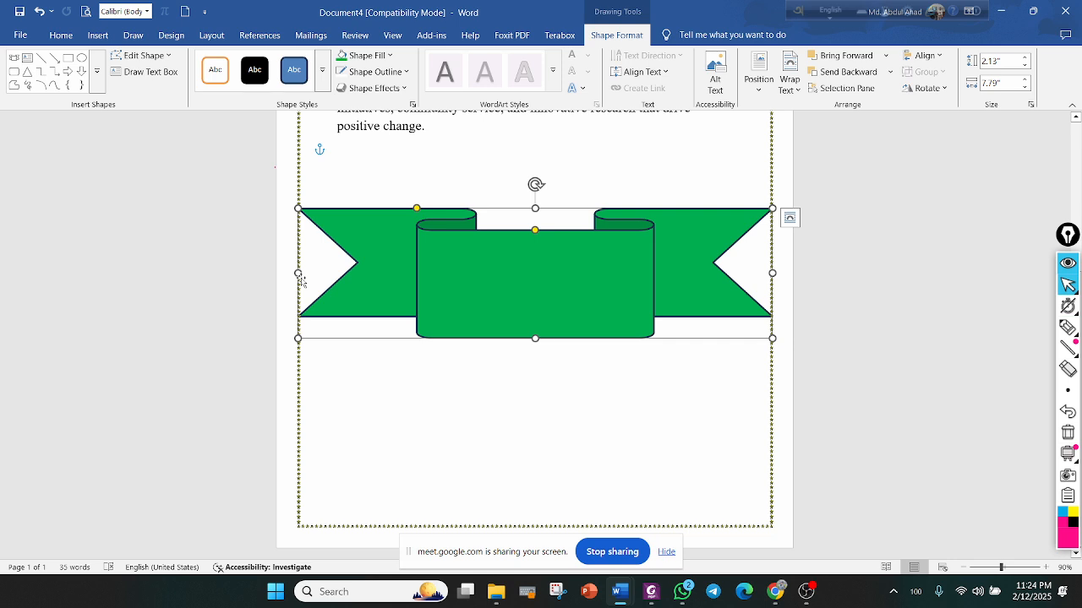
Show the page layout options, mark the Page Setup group with the screen pen and erase the markings
left_click(212, 36)
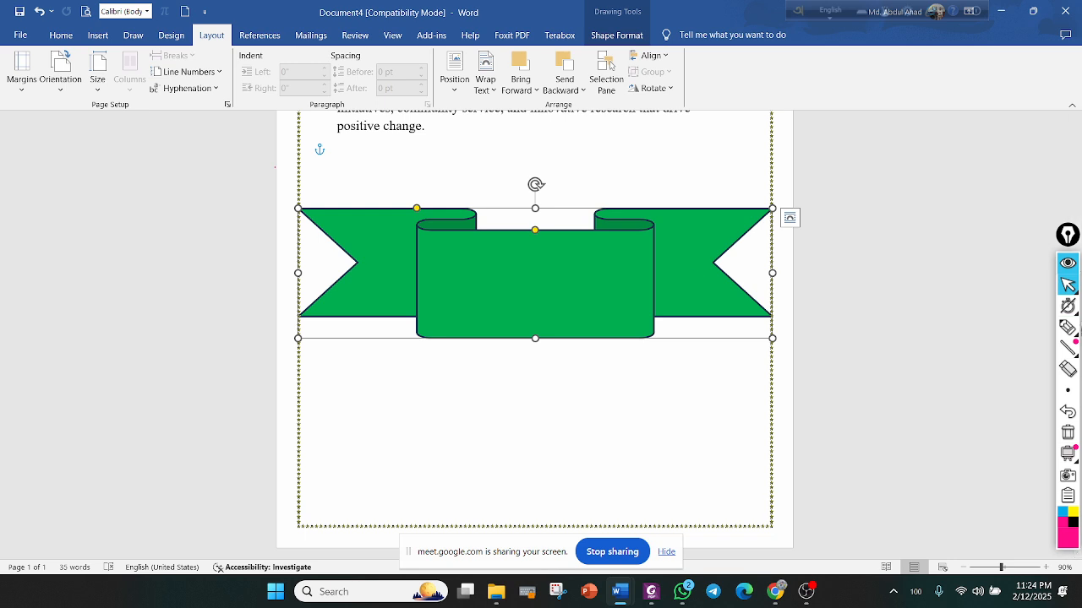
left_click(1067, 328)
mouse_move(131, 113)
left_mouse_down()
mouse_move(94, 96)
mouse_move(144, 126)
mouse_move(127, 95)
mouse_move(125, 165)
left_mouse_up()
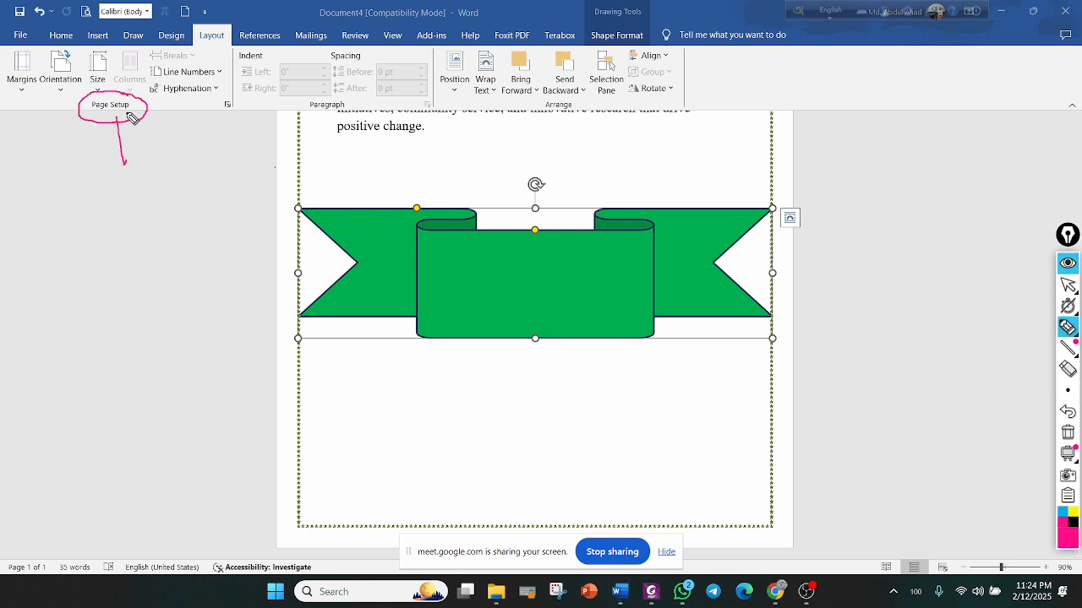
mouse_move(116, 118)
left_mouse_down()
mouse_move(108, 135)
mouse_move(127, 124)
left_mouse_up()
mouse_move(40, 171)
left_mouse_down()
mouse_move(43, 197)
mouse_move(71, 169)
mouse_move(63, 179)
mouse_move(105, 186)
left_mouse_up()
left_click(1069, 376)
mouse_move(222, 299)
left_mouse_down()
mouse_move(127, 91)
mouse_move(29, 189)
mouse_move(112, 129)
mouse_move(70, 154)
mouse_move(102, 205)
left_mouse_up()
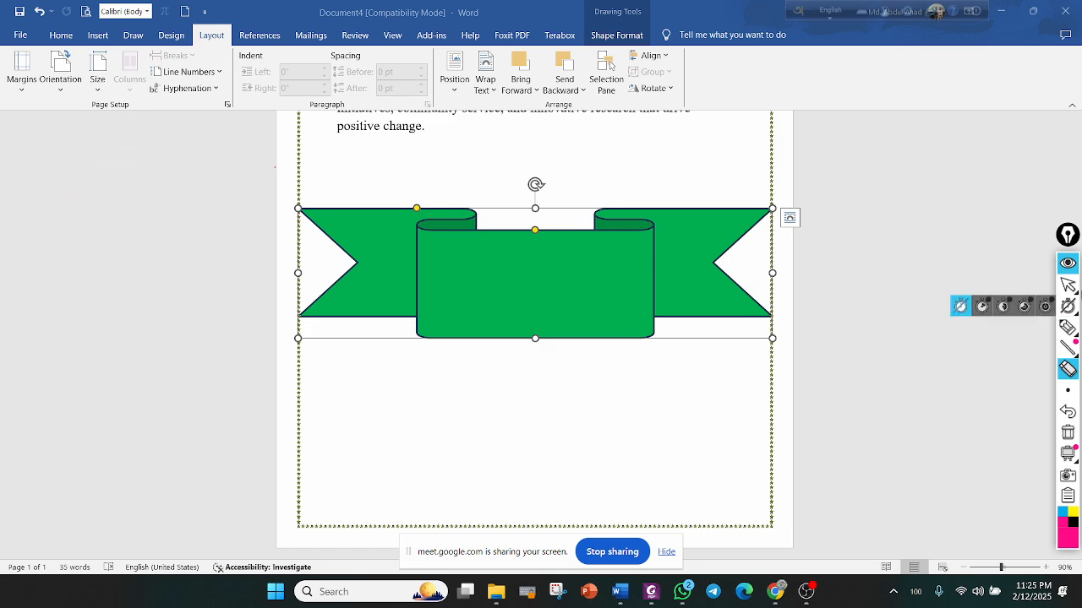
mouse_move(1074, 284)
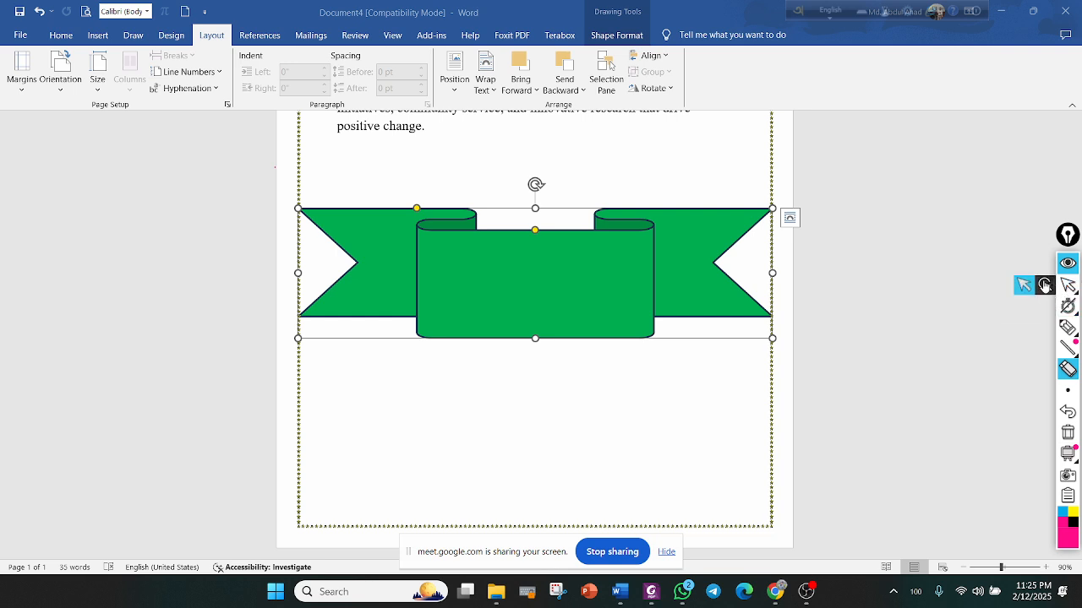
left_click(1023, 287)
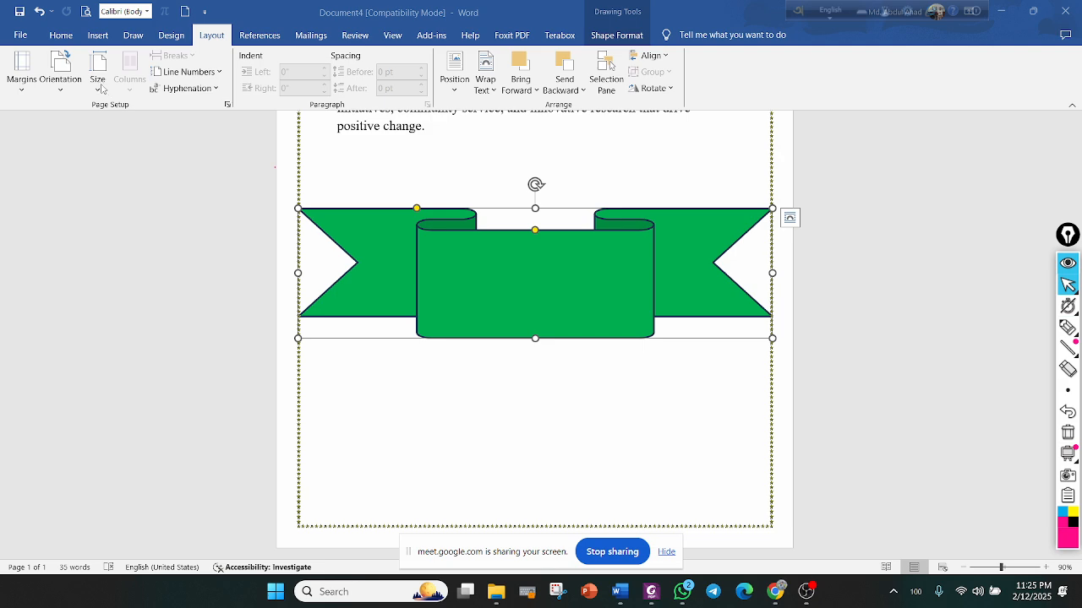
Set the document's paper size to A4 210 x 297 mm and check the resulting page
left_click(99, 84)
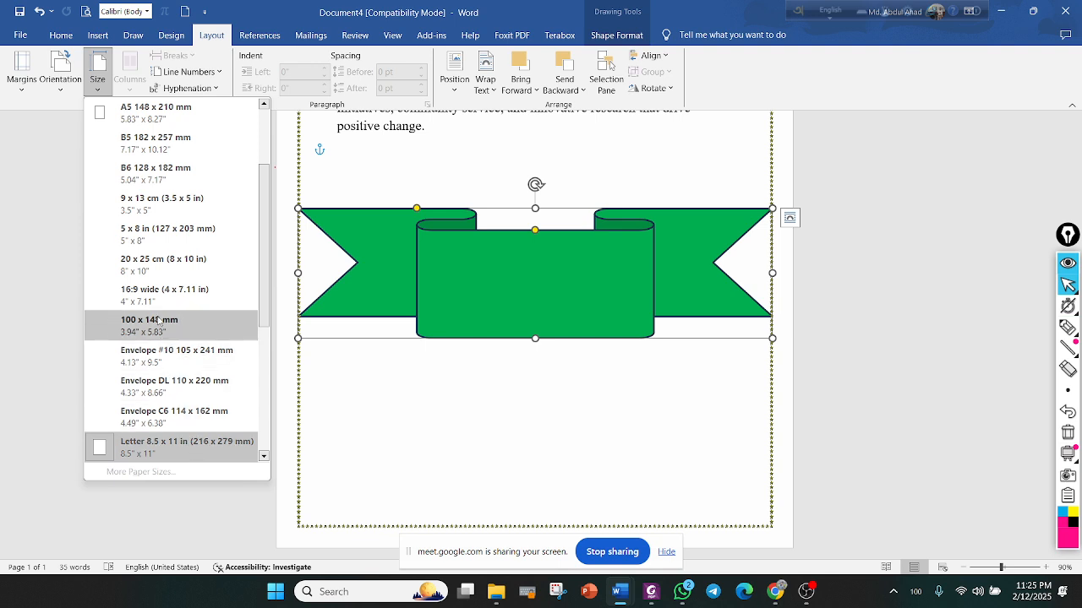
scroll(158, 306, "up", 2)
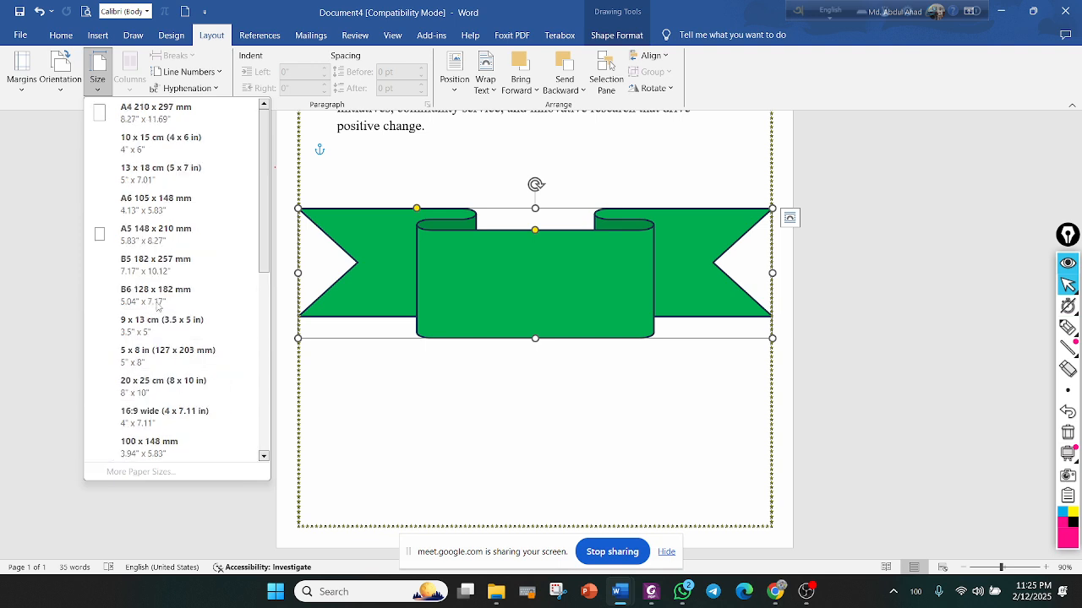
left_click(166, 117)
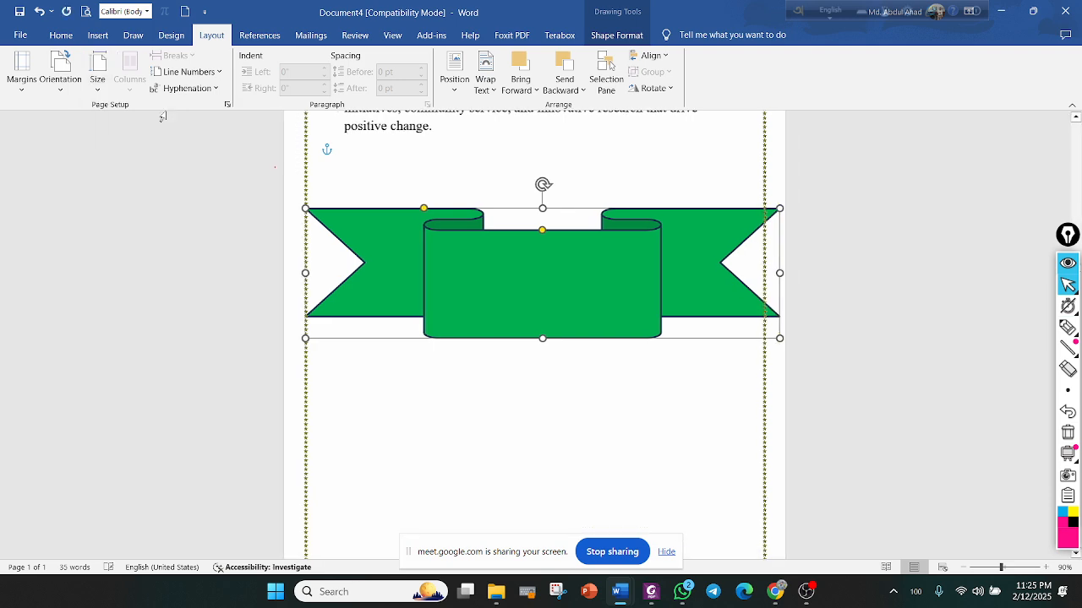
scroll(448, 265, "up", 3)
scroll(448, 265, "down", 3)
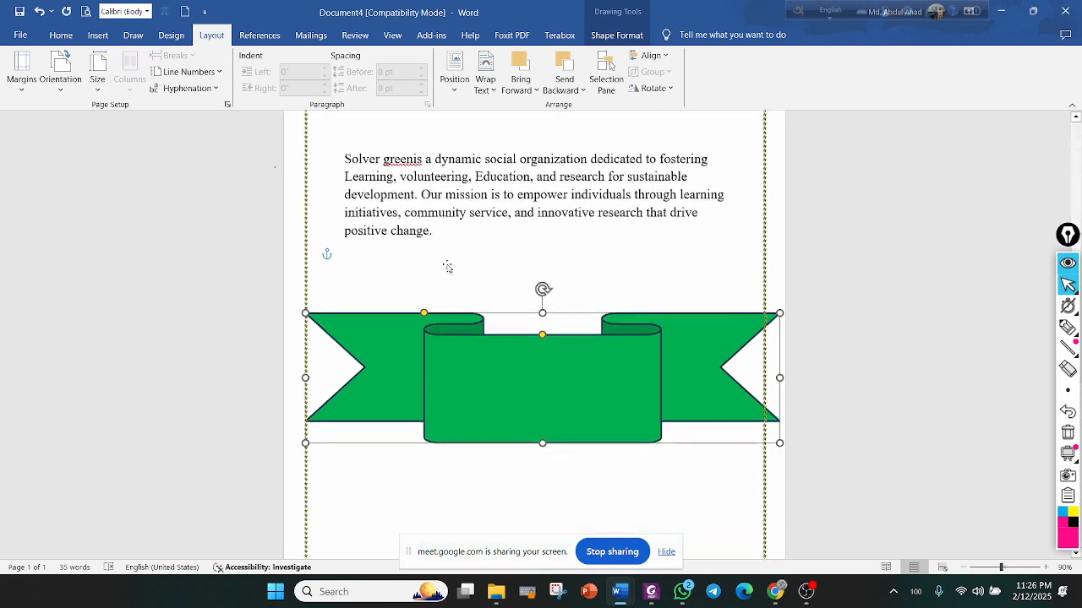
Narrow the green ribbon so that its outer end meets the page border of the A4 page
left_click_drag(778, 312, 765, 311)
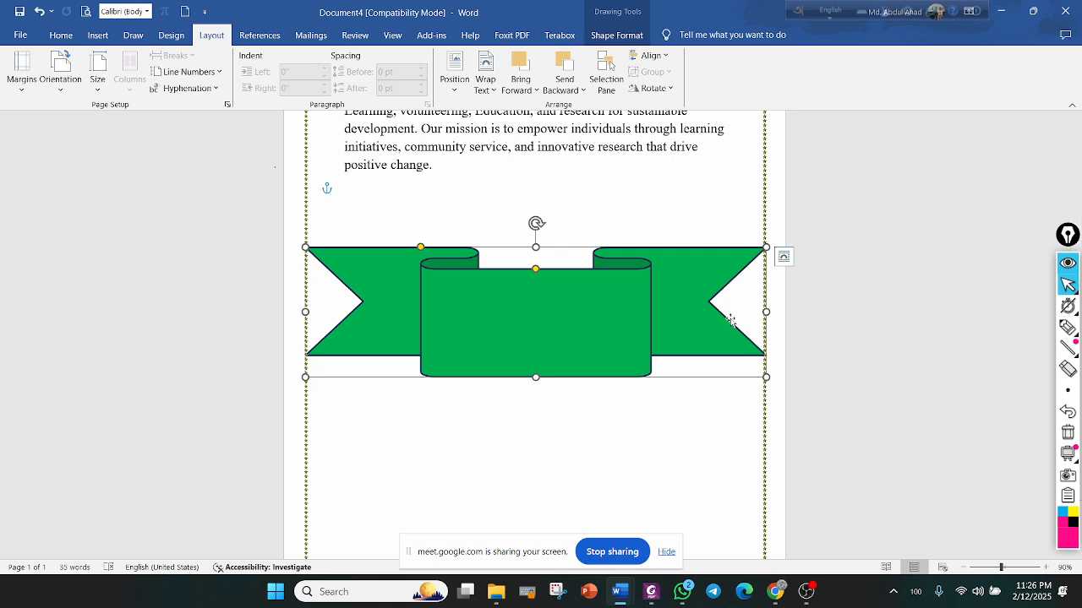
scroll(730, 320, "up", 5)
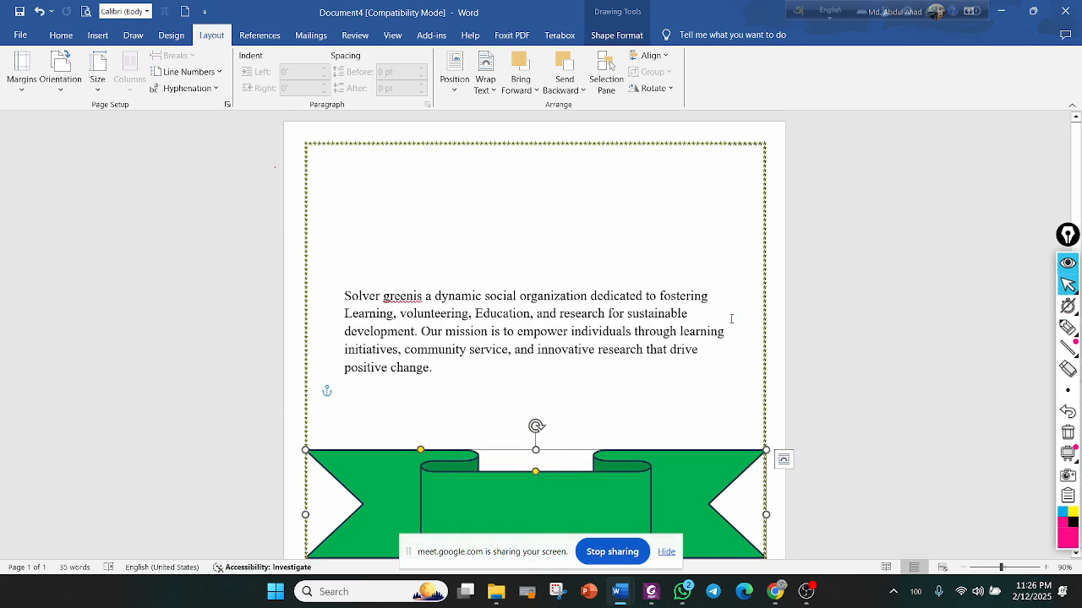
scroll(731, 320, "down", 3)
Set the page orientation to Landscape, look over the whole page and return the orientation to Portrait
left_click(48, 89)
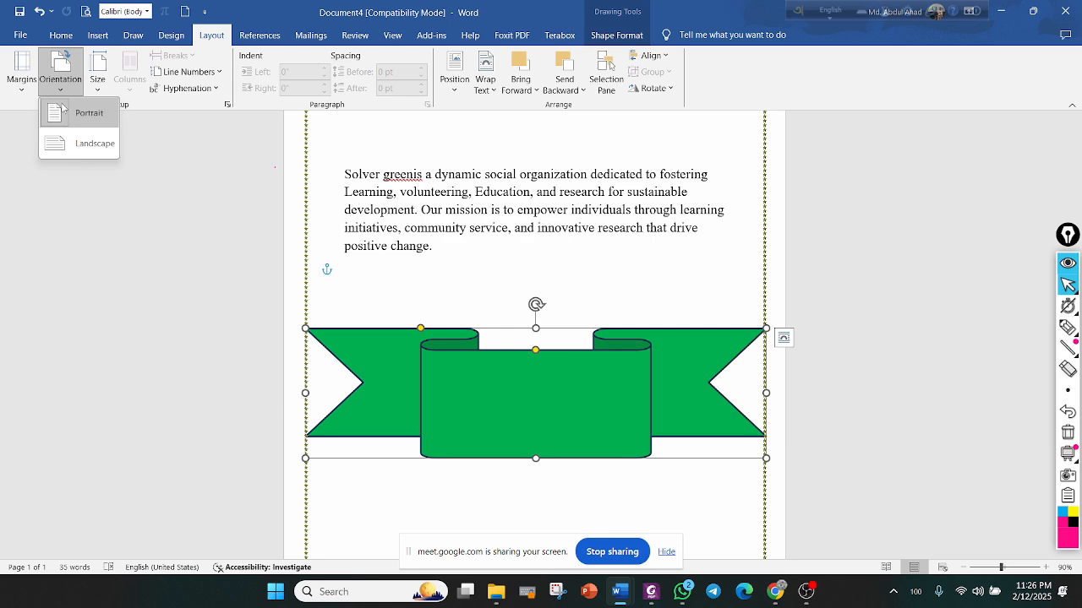
left_click(72, 143)
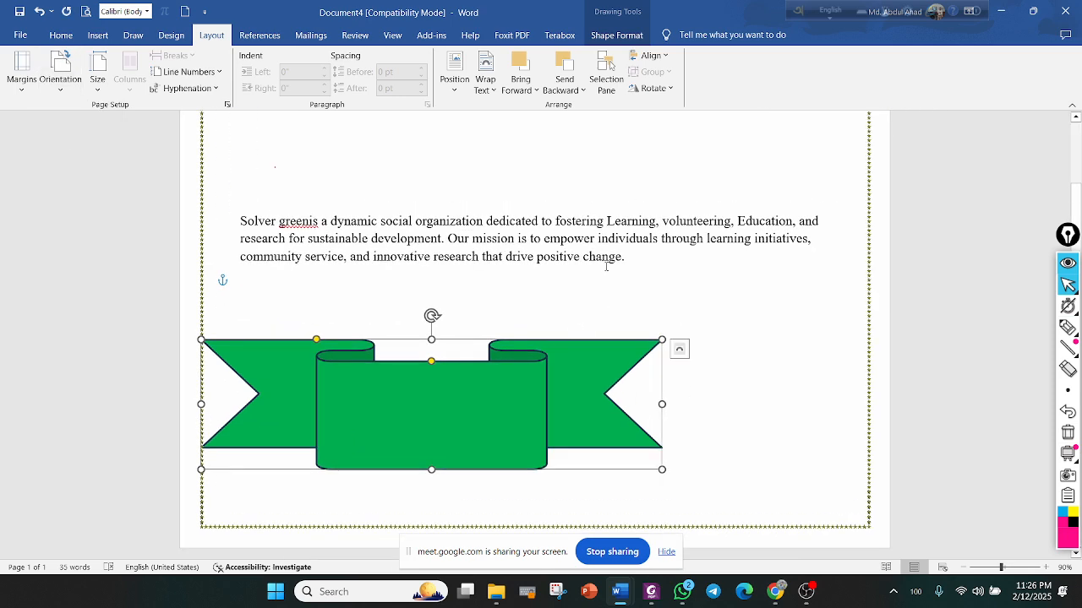
scroll(610, 340, "down", 3)
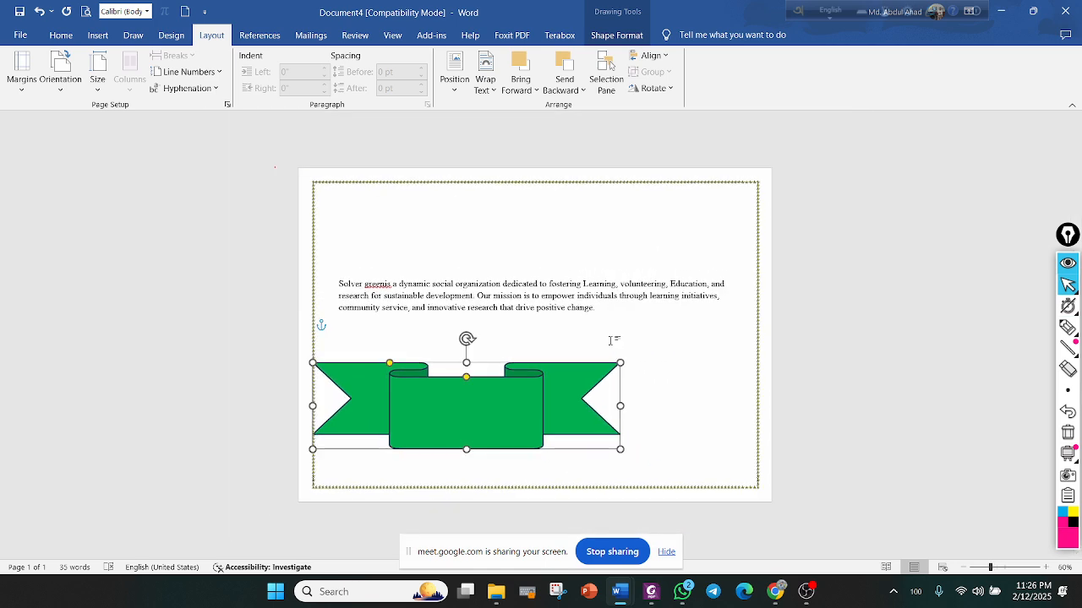
left_click(60, 72)
left_click(80, 116)
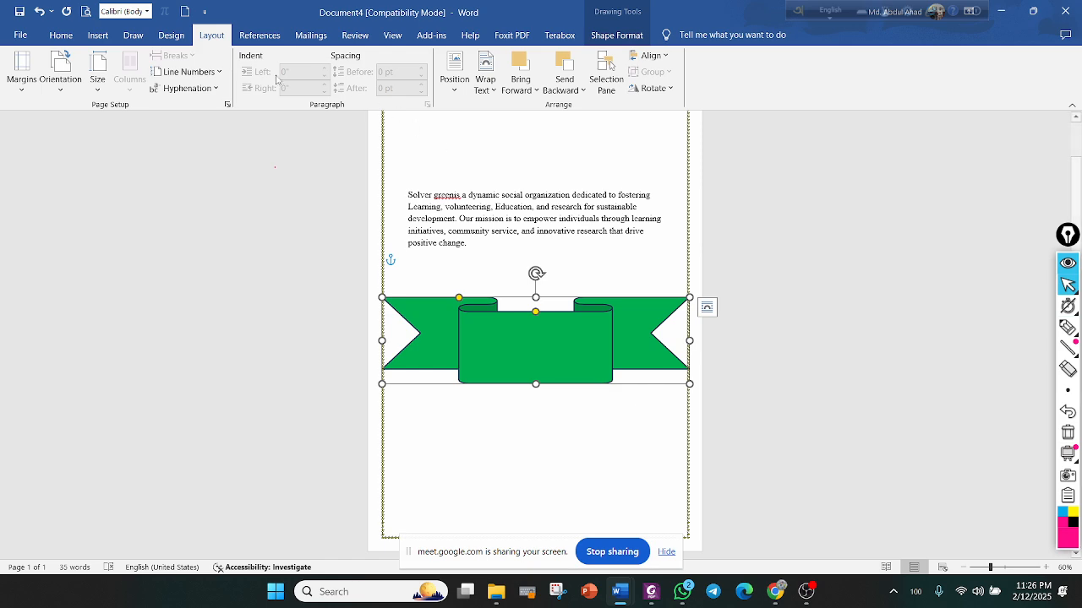
Demonstrate the page orientation by switching the page to Landscape once more and back to Portrait
left_click(61, 68)
left_click(85, 145)
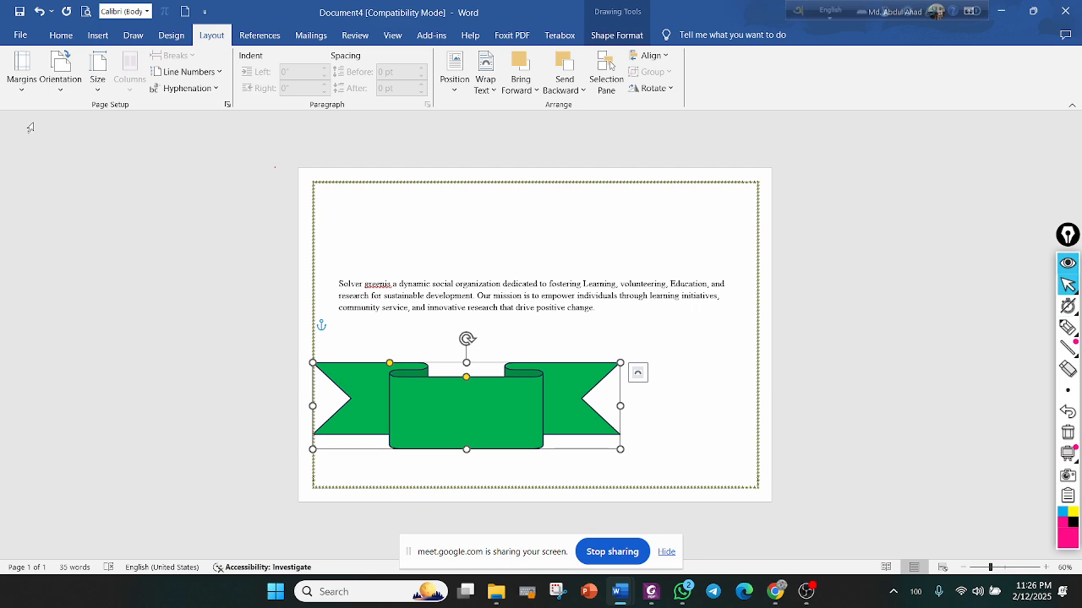
left_click(61, 72)
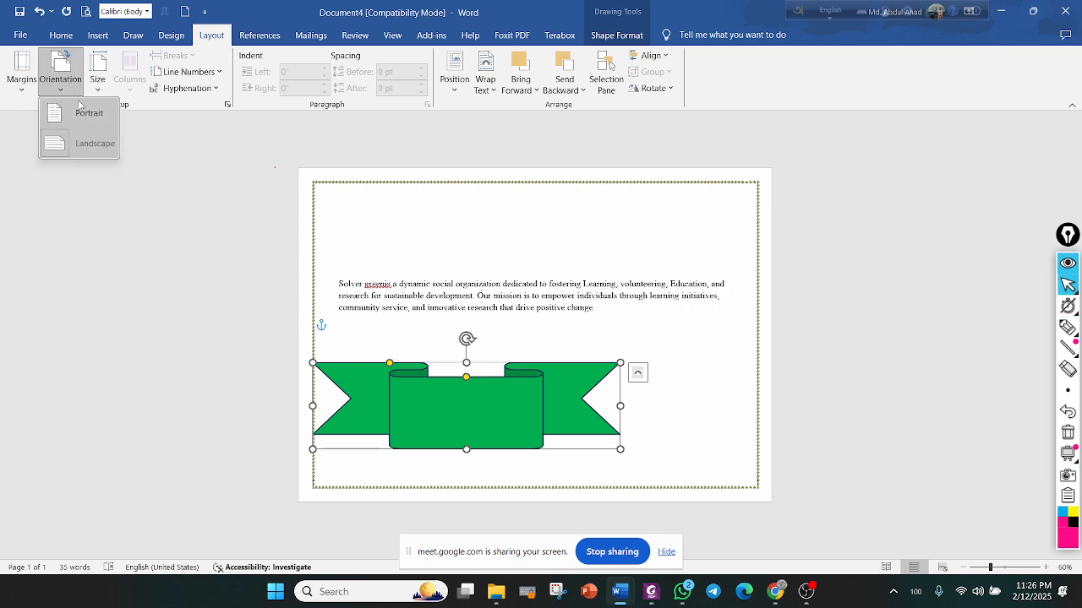
left_click(81, 110)
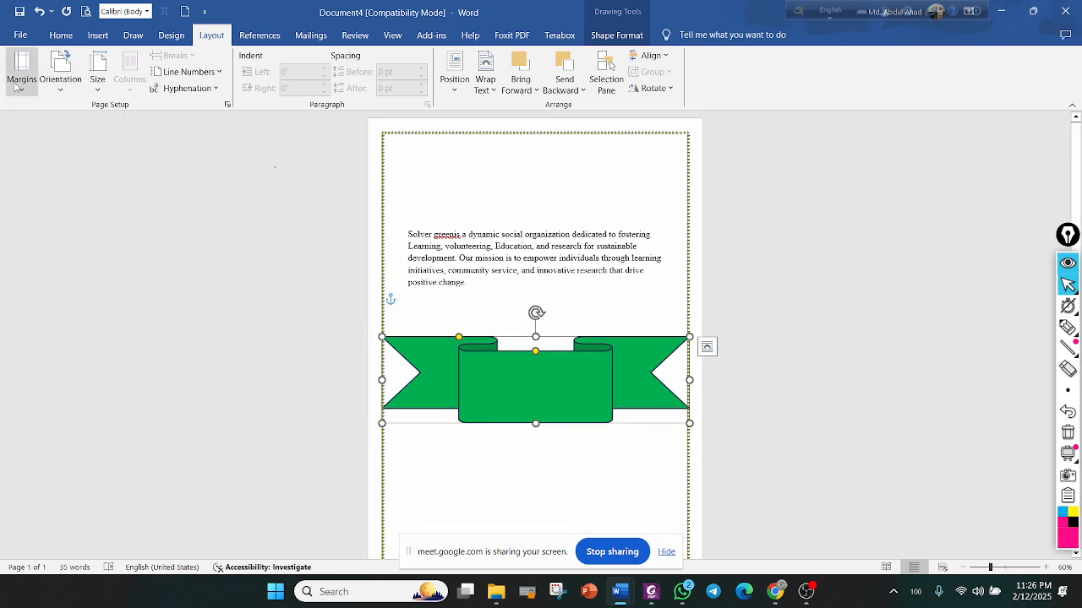
Look over the preset page margins, from Normal and Narrow to Office 2003 Default, without applying one
left_click(18, 78)
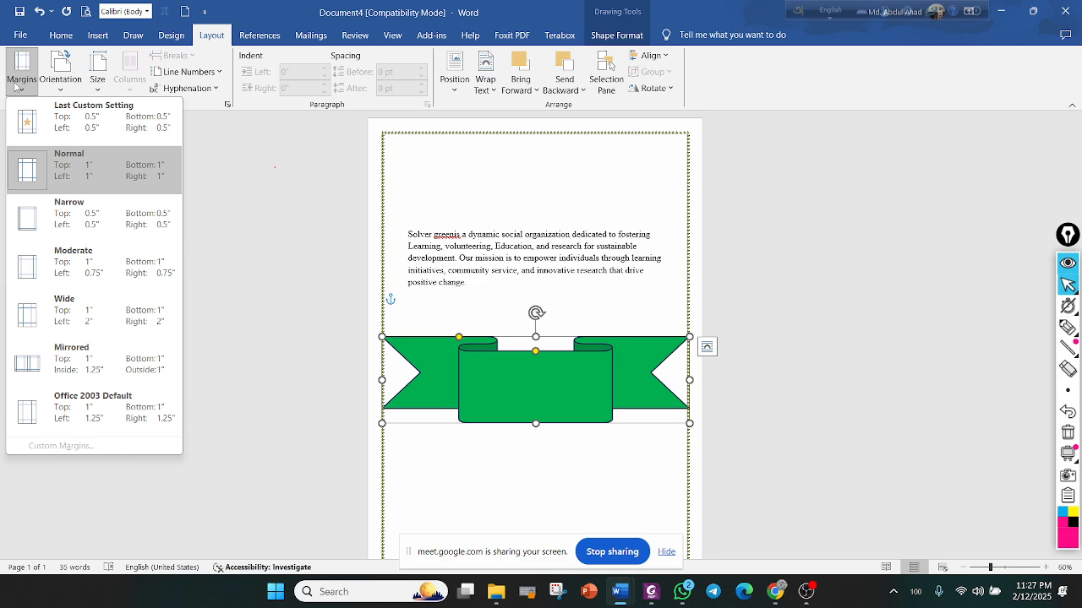
left_click(221, 162)
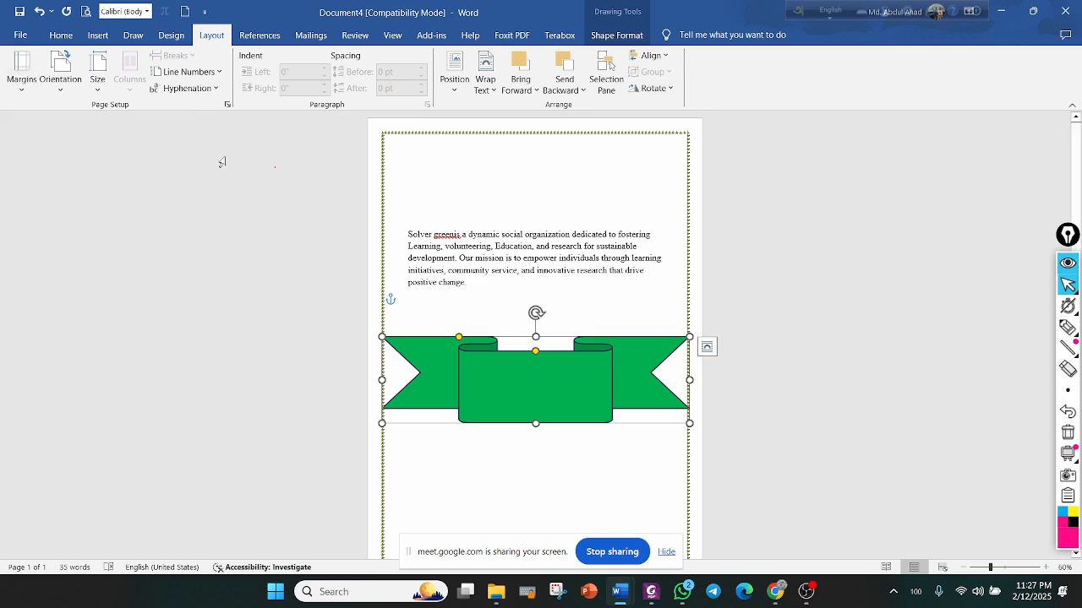
left_click(29, 93)
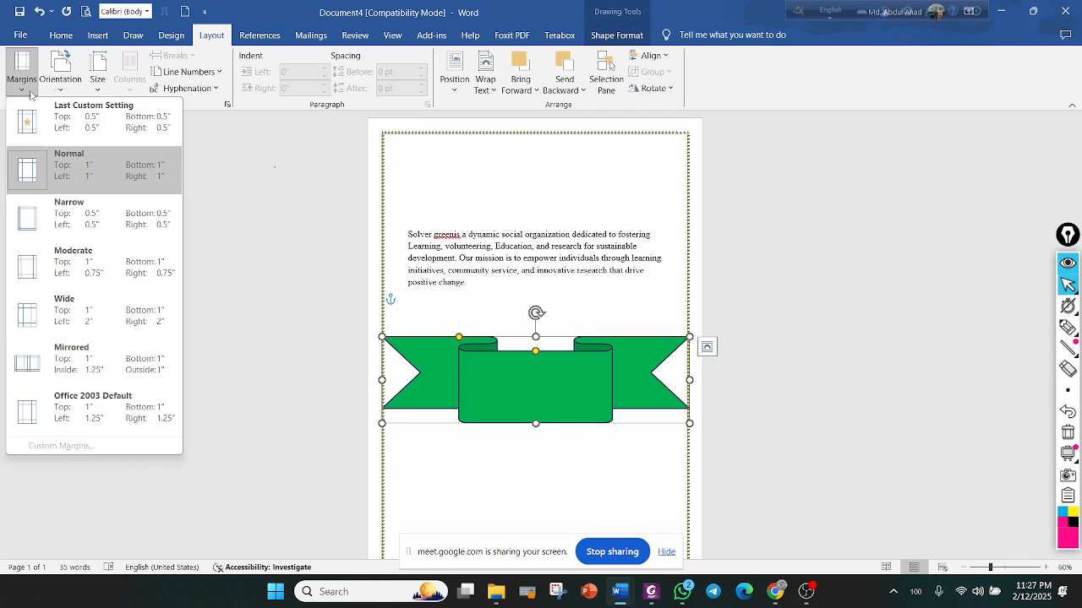
left_click(205, 141)
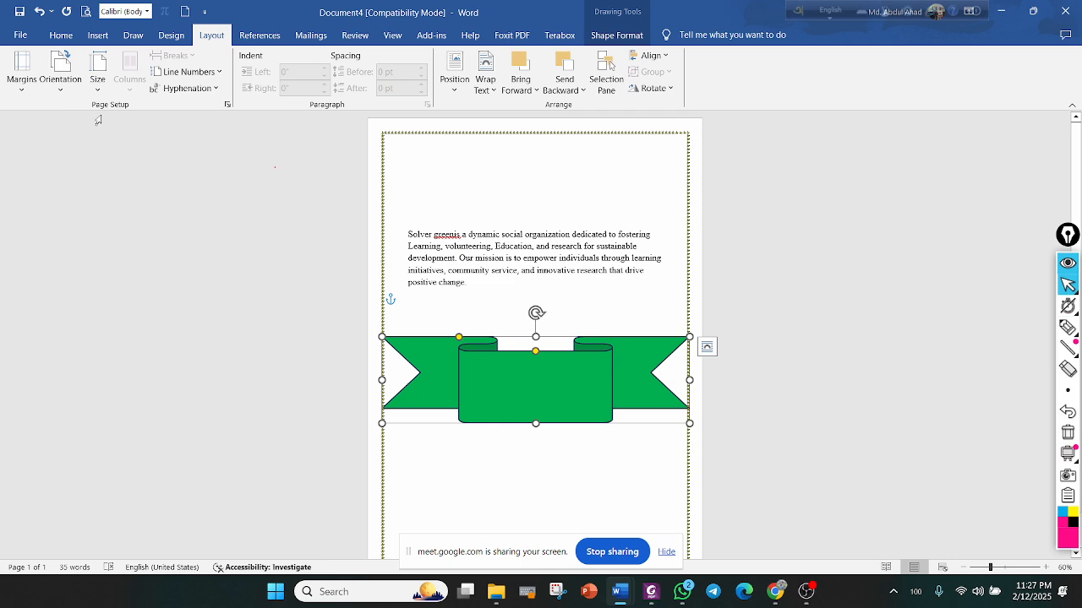
Open the Page Setup margin settings beside the page and outline the preview's four edges with the screen pen
left_click(227, 108)
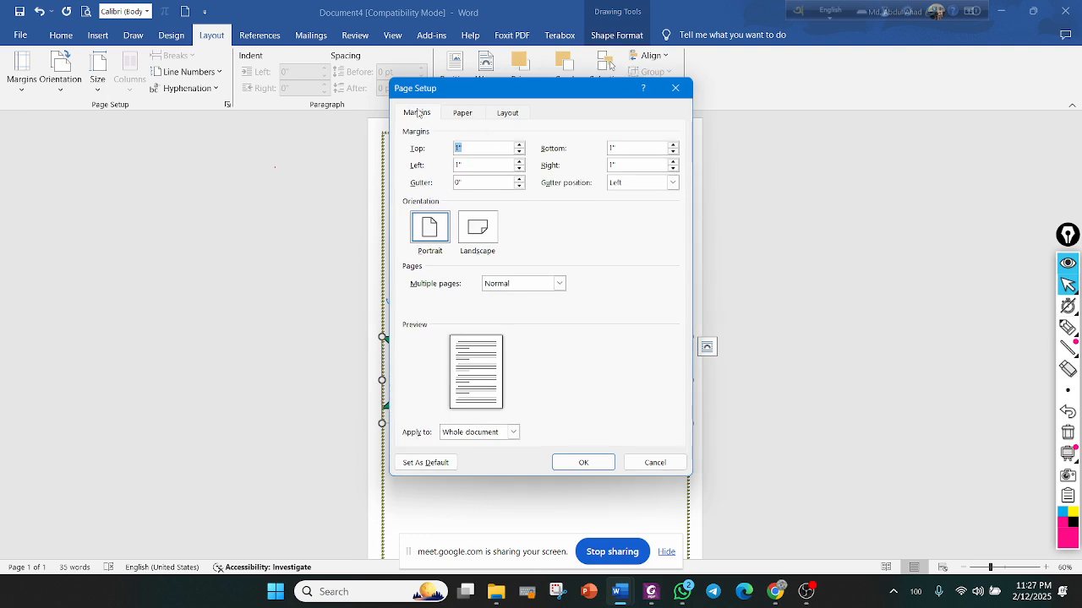
left_click_drag(530, 89, 864, 74)
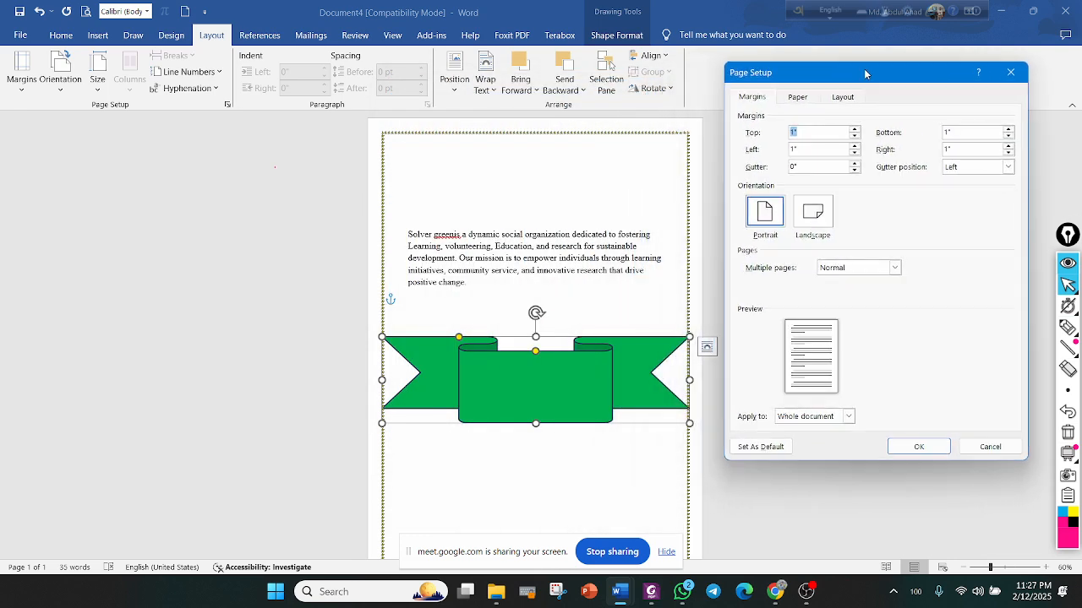
mouse_move(1066, 350)
left_click(1068, 328)
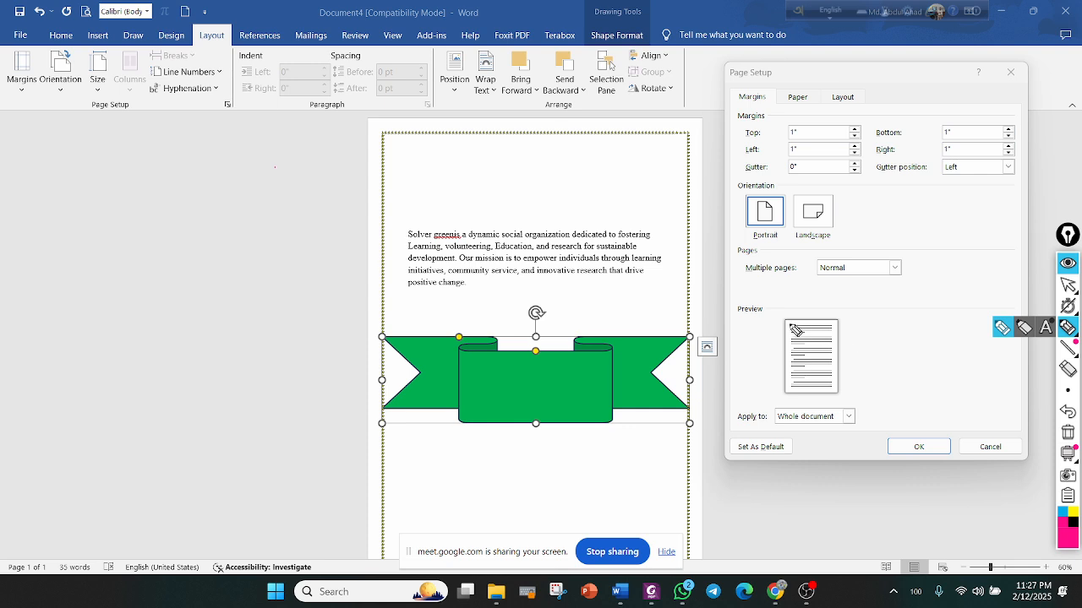
left_click_drag(788, 324, 845, 323)
left_click_drag(791, 394, 834, 395)
left_click_drag(788, 328, 791, 390)
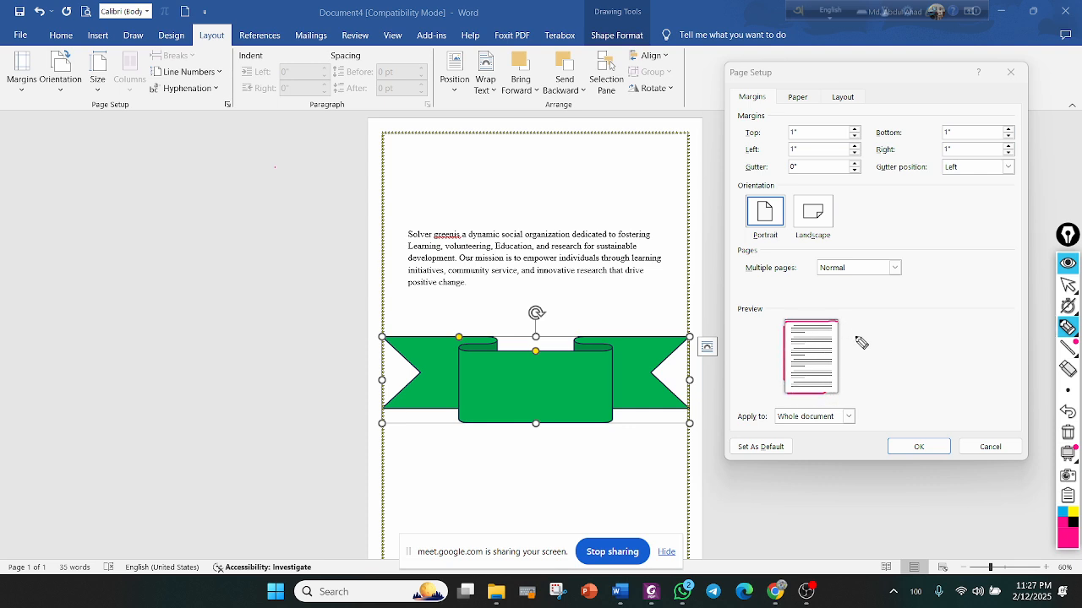
left_click_drag(842, 326, 840, 386)
left_click(1067, 287)
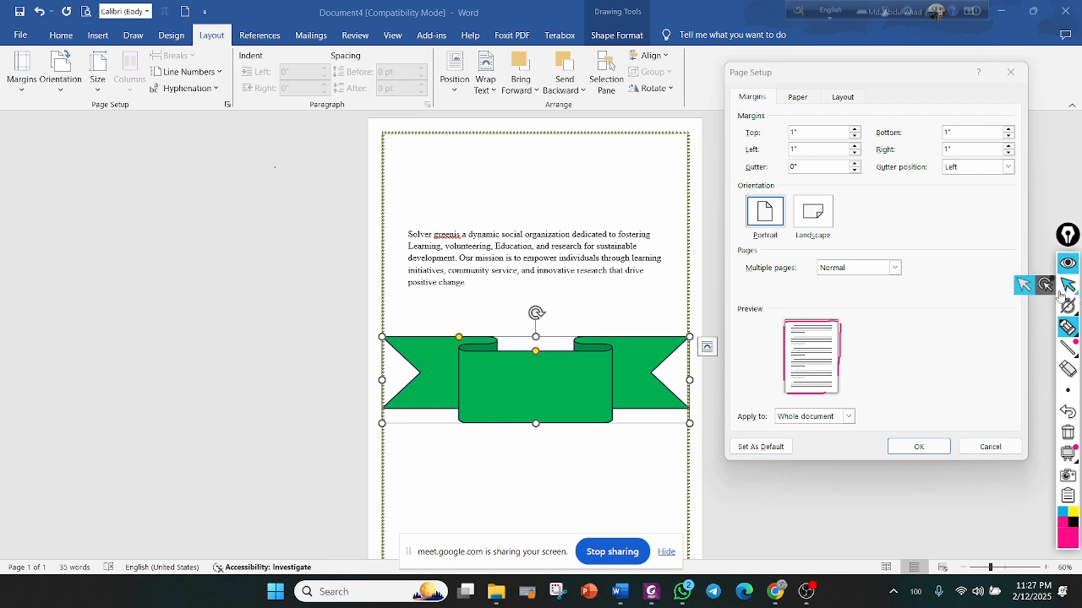
left_click(1024, 285)
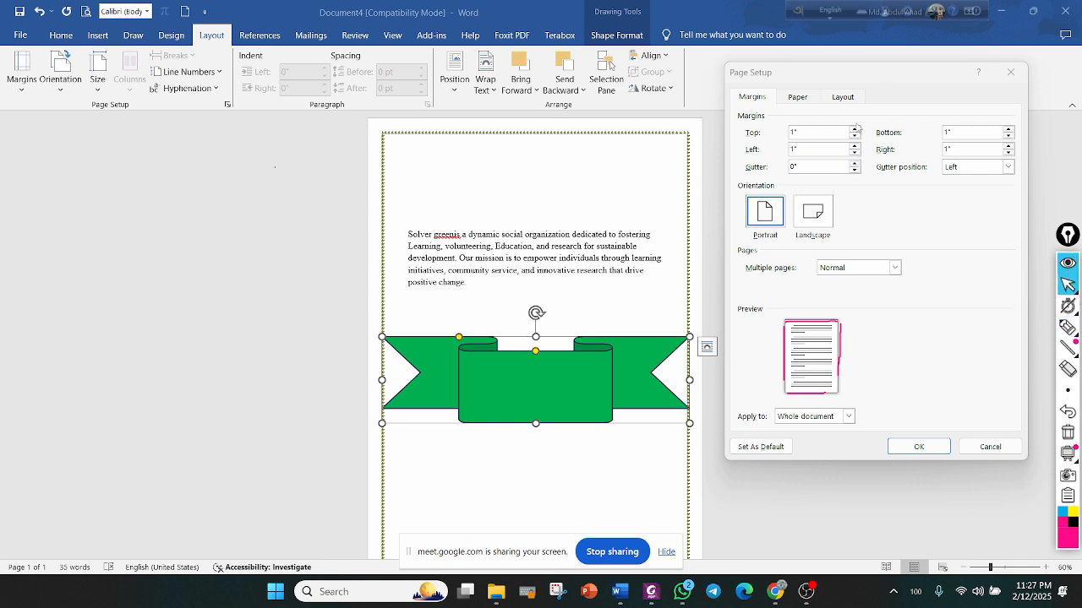
Set the top page margin to 0.5" in Page Setup
left_click(854, 128)
left_click(854, 128)
left_click(855, 137)
left_click(854, 137)
left_click(854, 137)
left_click(854, 137)
left_click(854, 137)
left_click(854, 137)
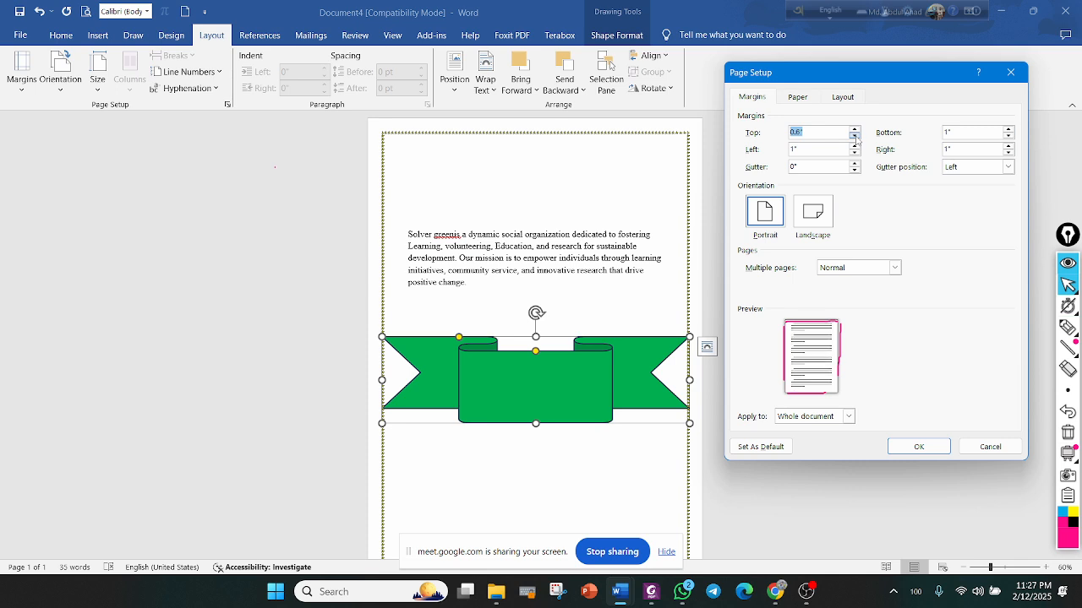
left_click(854, 137)
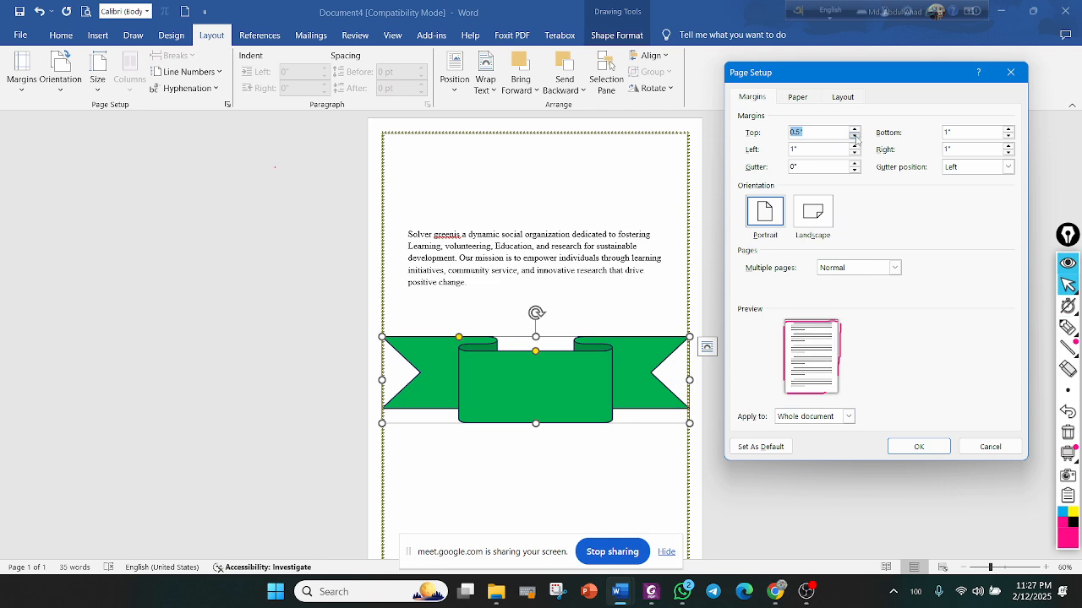
Set the bottom and left page margins to 0.5"
left_click(1008, 136)
left_click(1008, 137)
left_click(1008, 136)
left_click(1008, 136)
left_click(1008, 128)
left_click(854, 152)
left_click(854, 152)
left_click(854, 145)
Set the right page margin to 0.5" and apply the new margins to the whole document
left_click(1009, 146)
left_click(1008, 145)
left_click(1008, 153)
left_click(1008, 153)
left_click(1008, 153)
left_click(1008, 153)
left_click(1008, 153)
left_click(1008, 153)
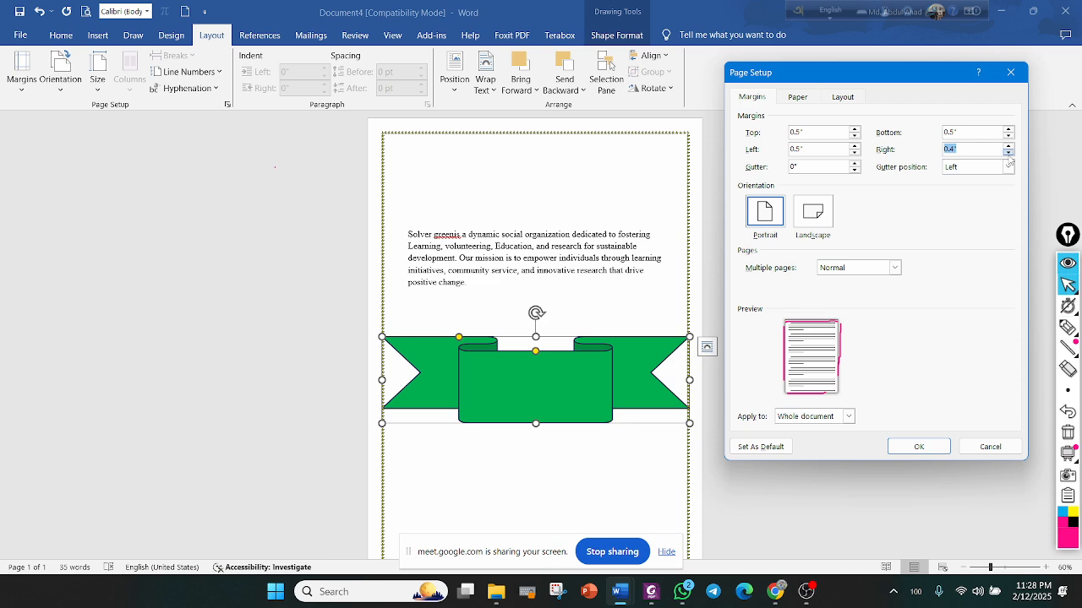
left_click(922, 448)
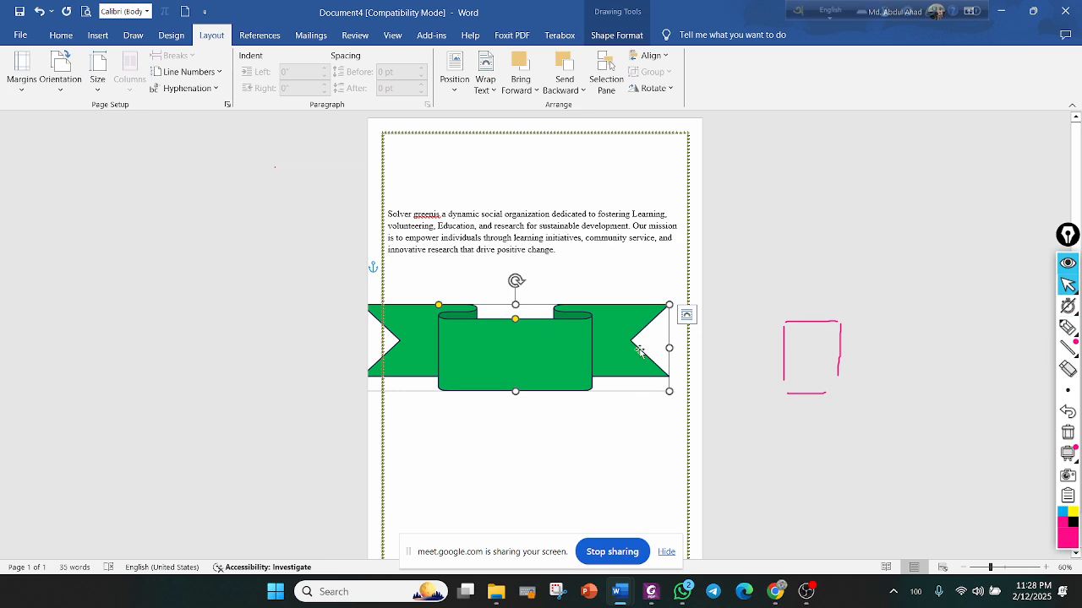
Move the green ribbon back onto the page so that both ends meet the page border
scroll(447, 415, "up", 4)
left_click(452, 402)
left_click_drag(478, 373, 513, 387)
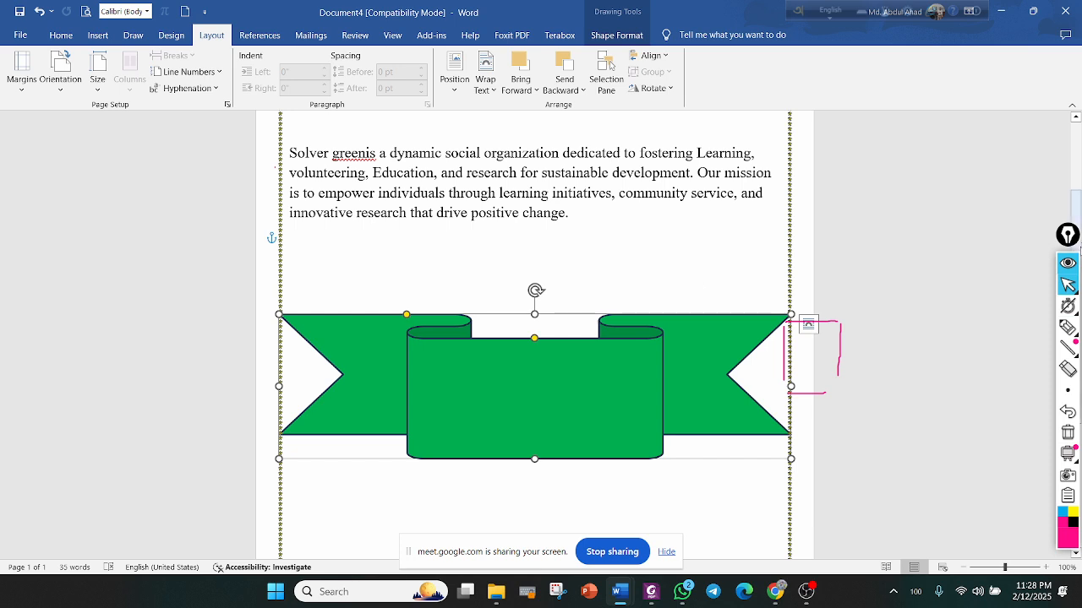
Erase the screen pen outline next to the ribbon and return to the normal pointer
left_click(1068, 370)
mouse_move(786, 330)
left_mouse_down()
mouse_move(803, 322)
mouse_move(785, 358)
mouse_move(858, 356)
left_mouse_up()
left_click(1067, 327)
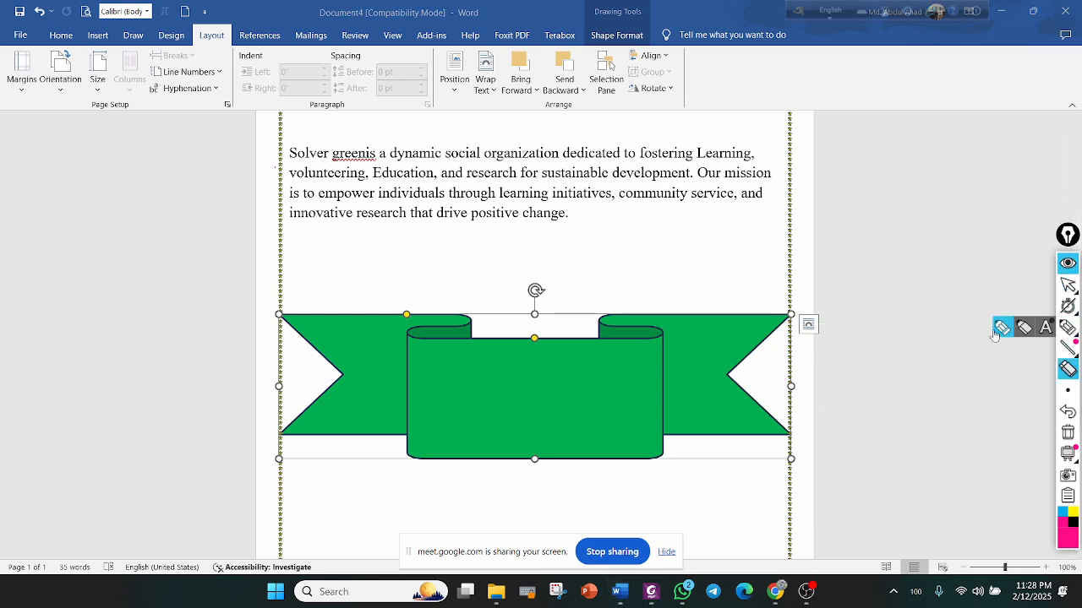
left_click(1067, 285)
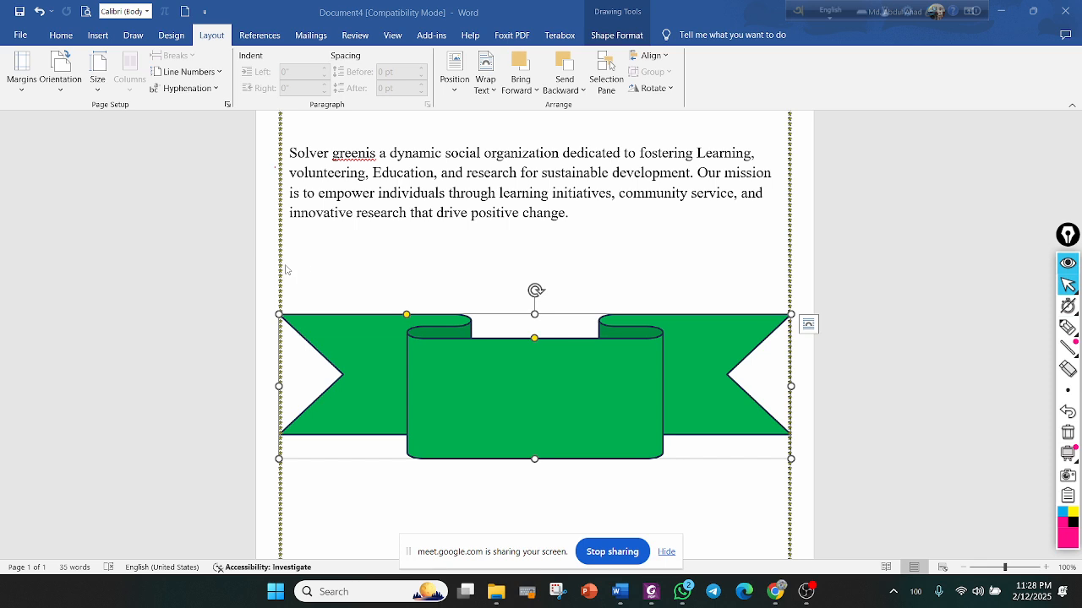
Apply the Last Custom Setting margin preset with 0.5" on all four sides
left_click(21, 89)
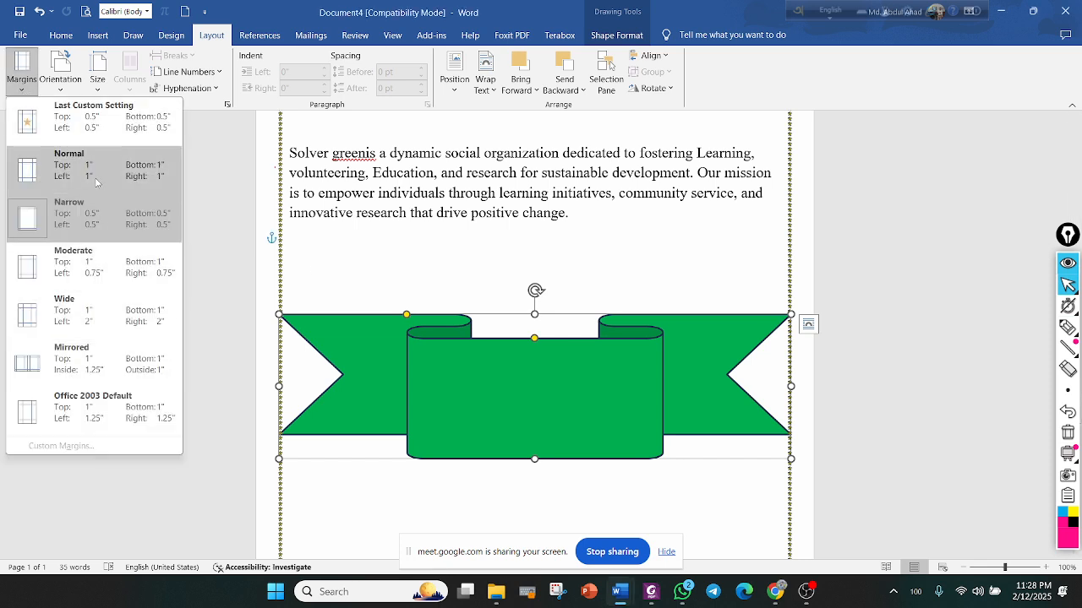
left_click(95, 125)
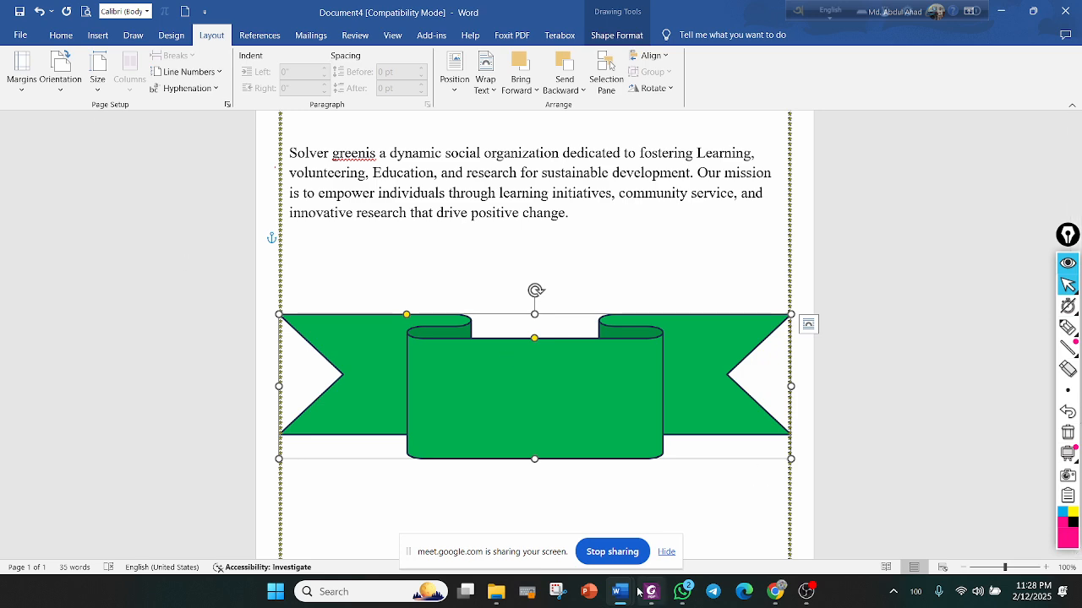
Examine the finished ribbon in the Solver_Green reference document and return to Document4
mouse_move(629, 595)
left_click(313, 519)
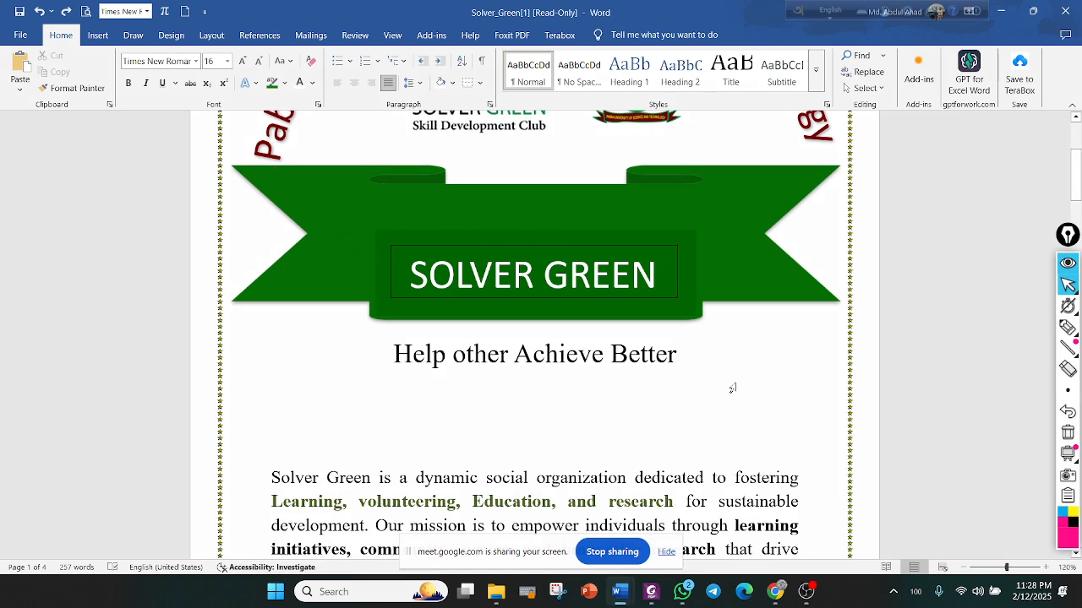
left_click(682, 592)
left_click(632, 596)
mouse_move(633, 601)
left_click(773, 540)
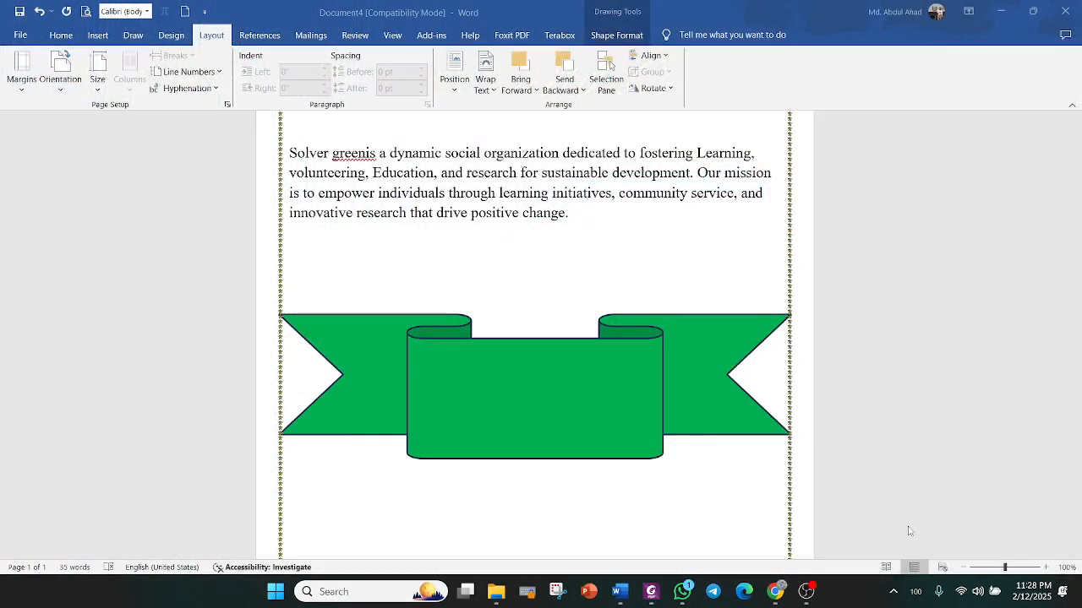
Set the green ribbon's shape outline to the standard green colour
scroll(666, 369, "down", 2)
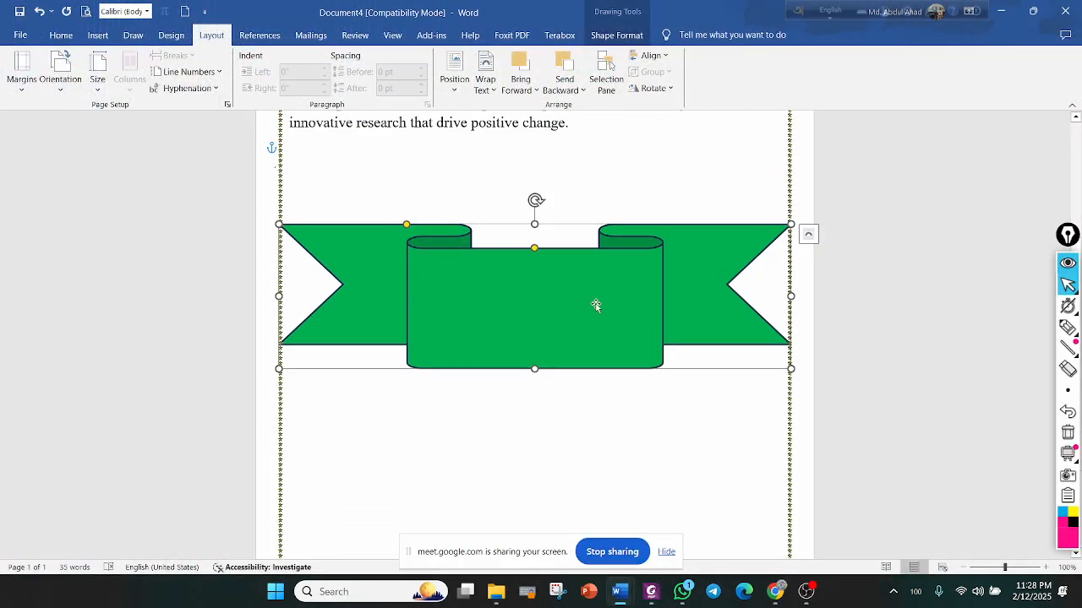
left_click(589, 39)
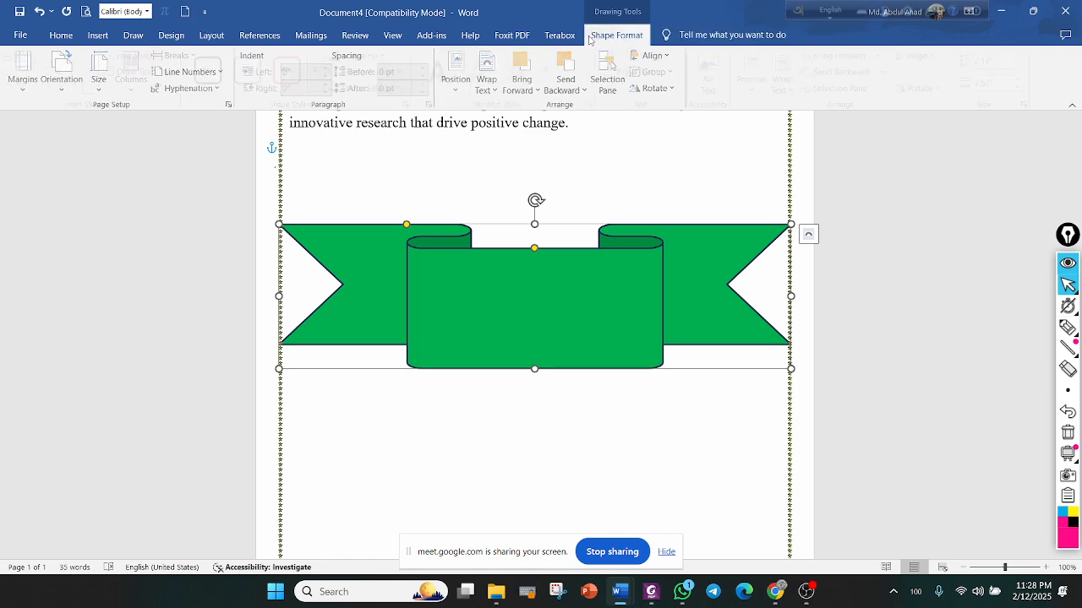
left_click(406, 72)
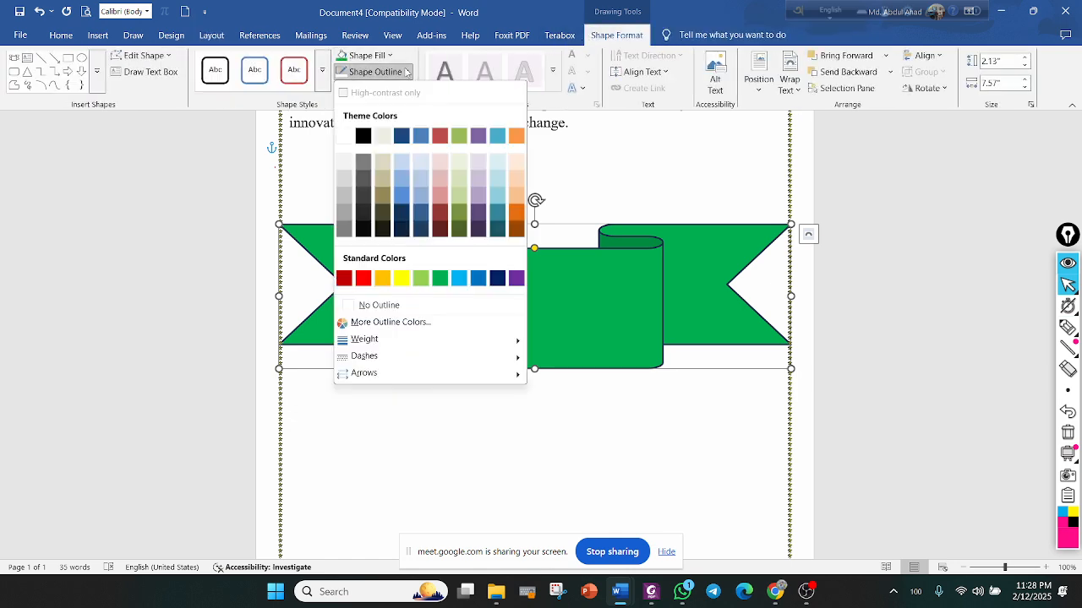
left_click(439, 280)
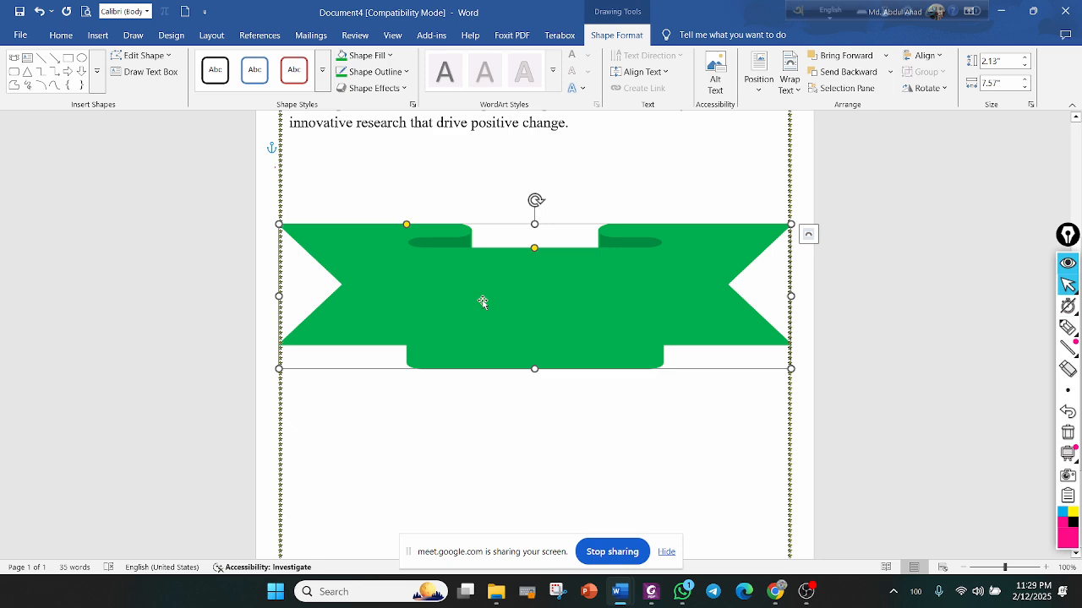
Add the text "Solver green" inside the ribbon
right_click(483, 302)
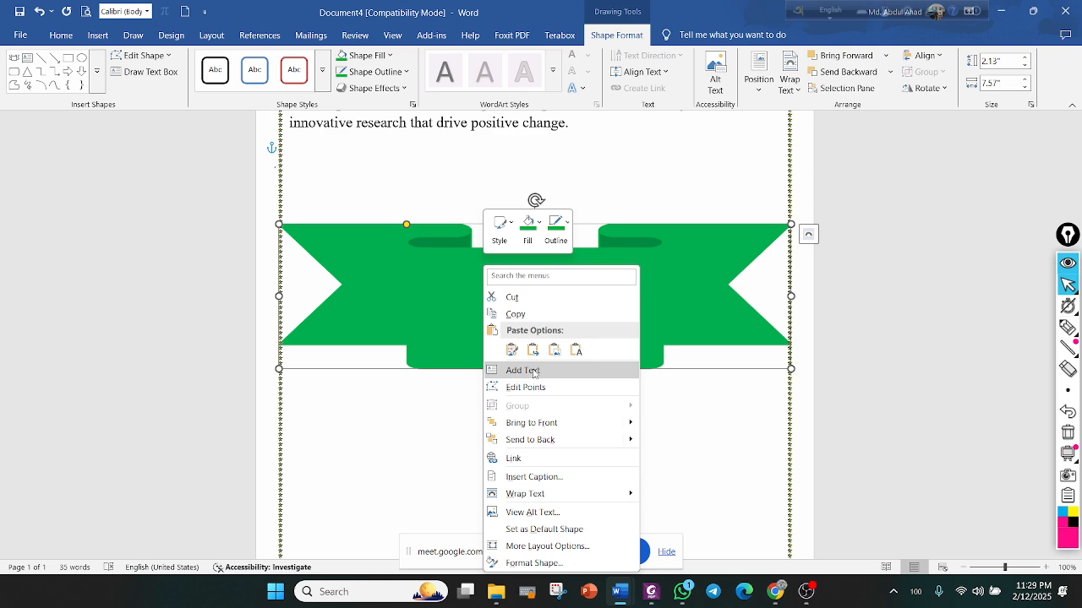
left_click(540, 369)
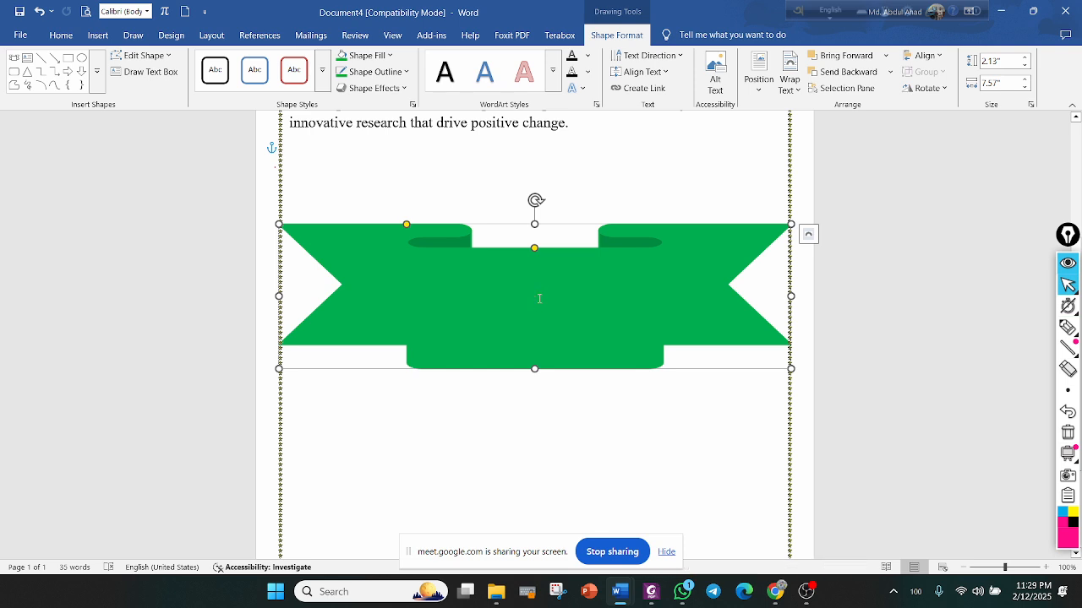
type("Sol")
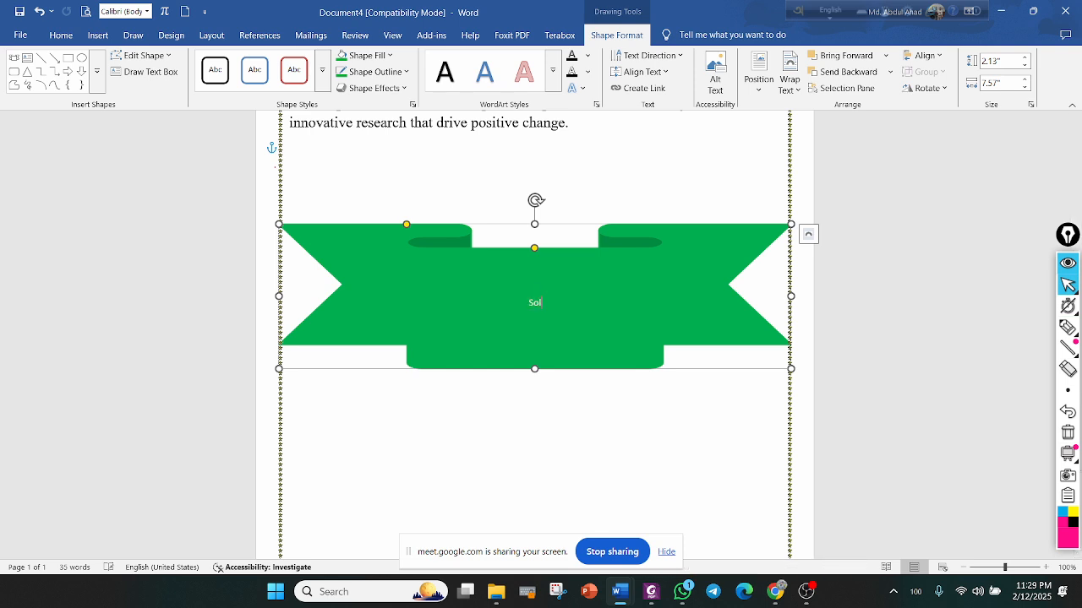
type("ver green")
Set the font size of the ribbon's "Solver green" text to 36
left_click_drag(570, 307, 512, 321)
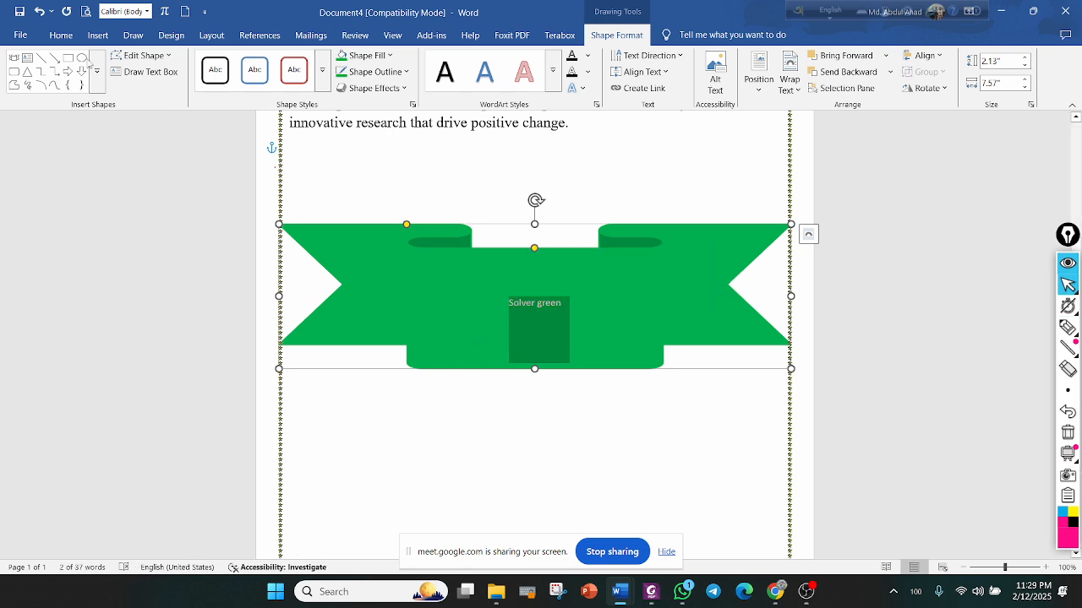
left_click(62, 36)
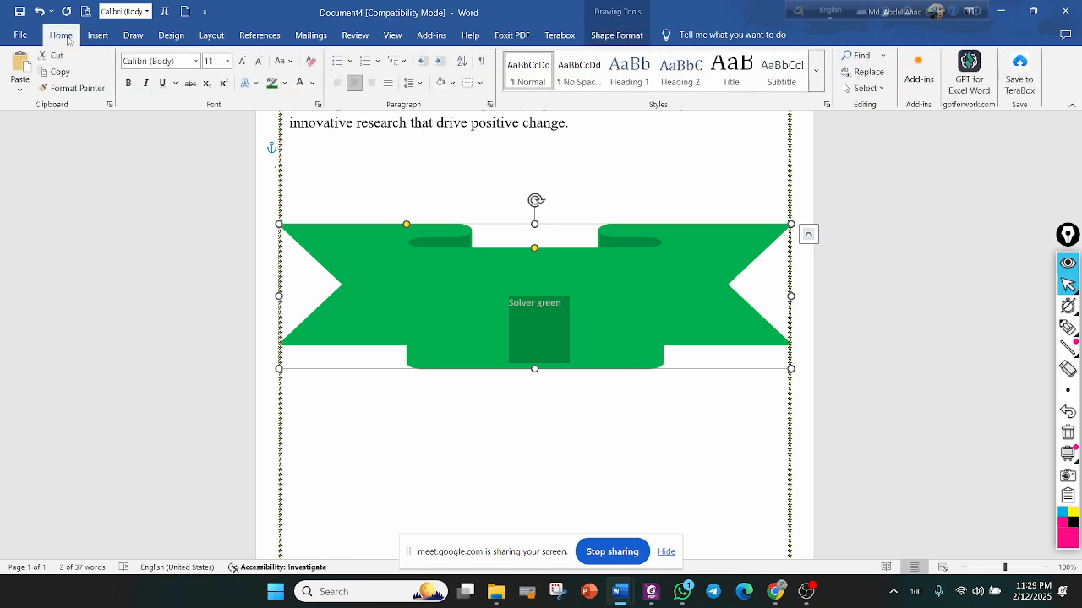
left_click(226, 62)
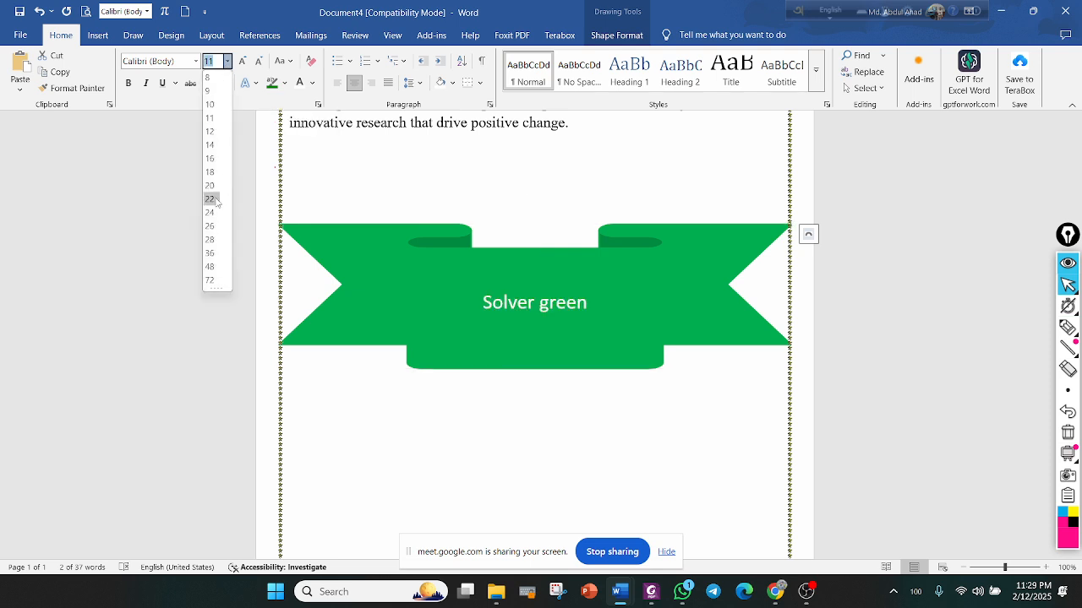
left_click(217, 256)
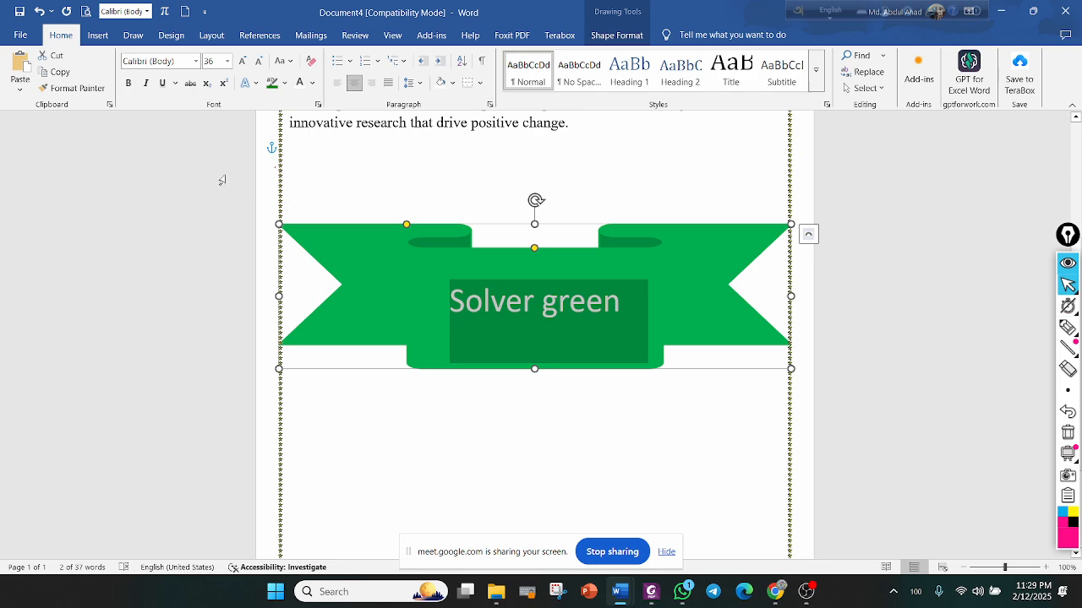
Change the ribbon text's font to Times New Roman and capitalise its second word so it reads "Solver Green"
left_click(195, 62)
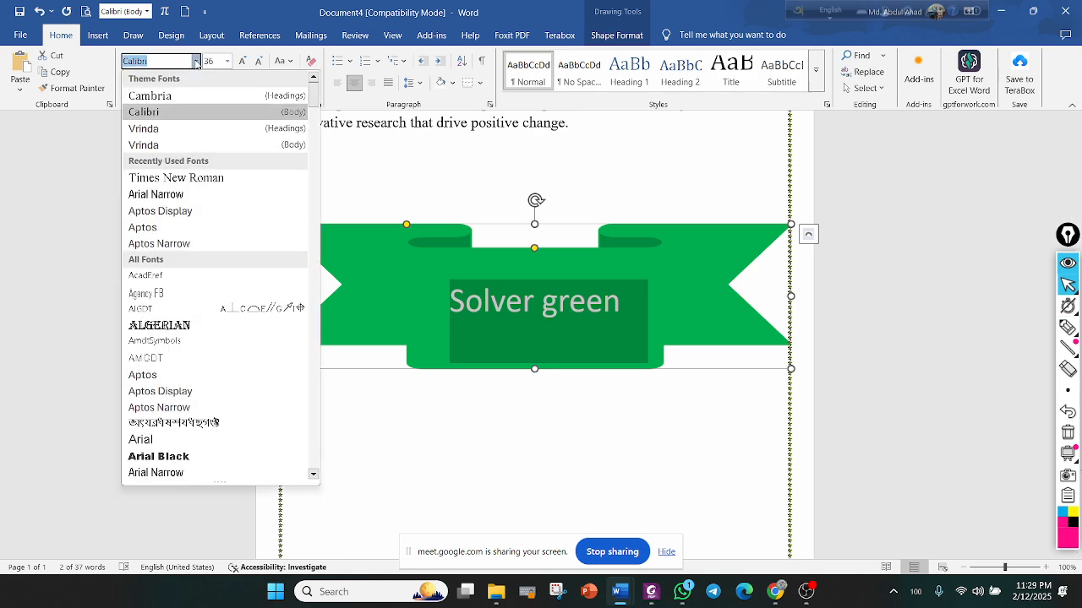
left_click(194, 185)
left_click(556, 313)
key("BackSpace")
type("G")
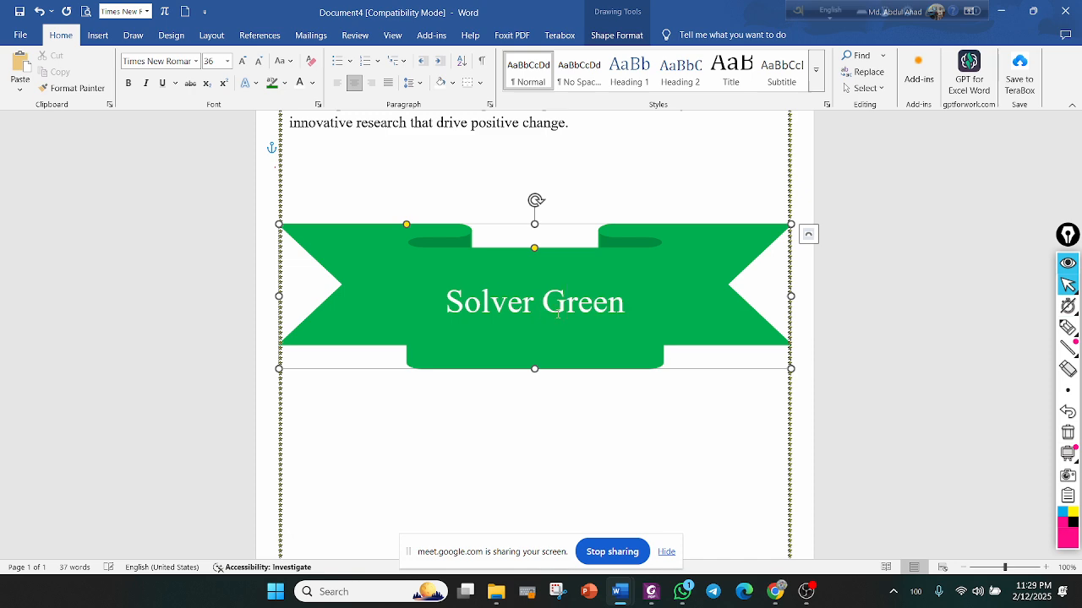
left_click(605, 418)
Examine the ribbon title in the Solver_Green reference document and return to Document4
mouse_move(621, 590)
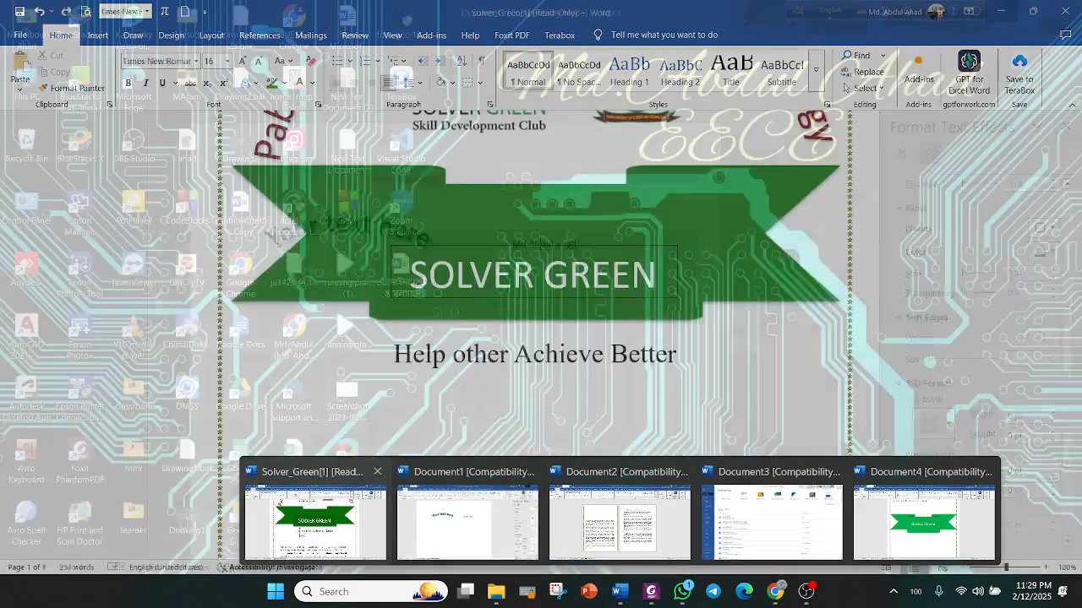
left_click(312, 519)
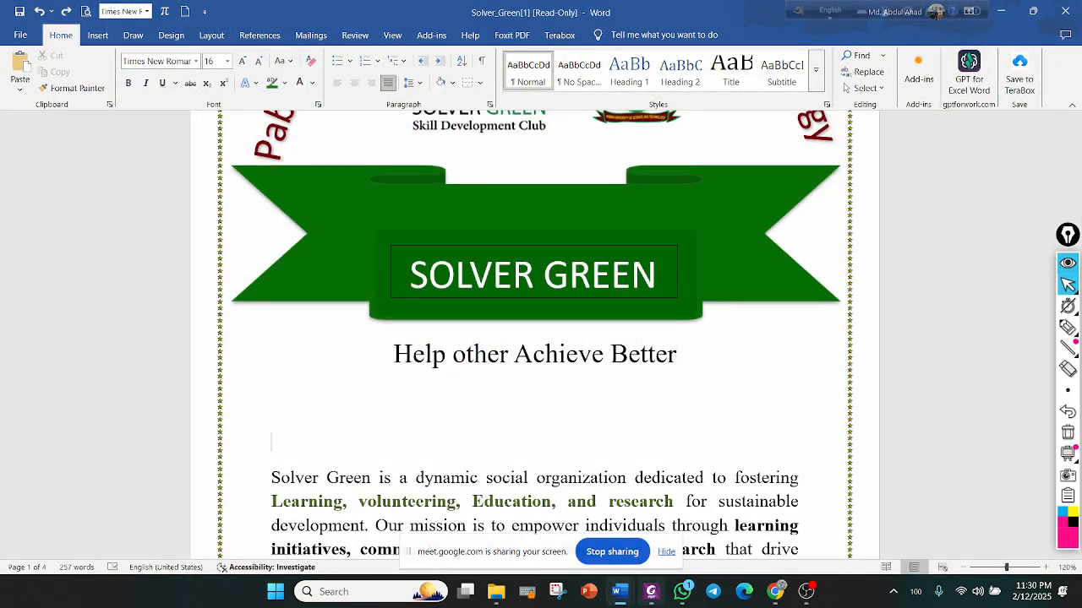
mouse_move(621, 592)
left_click(945, 540)
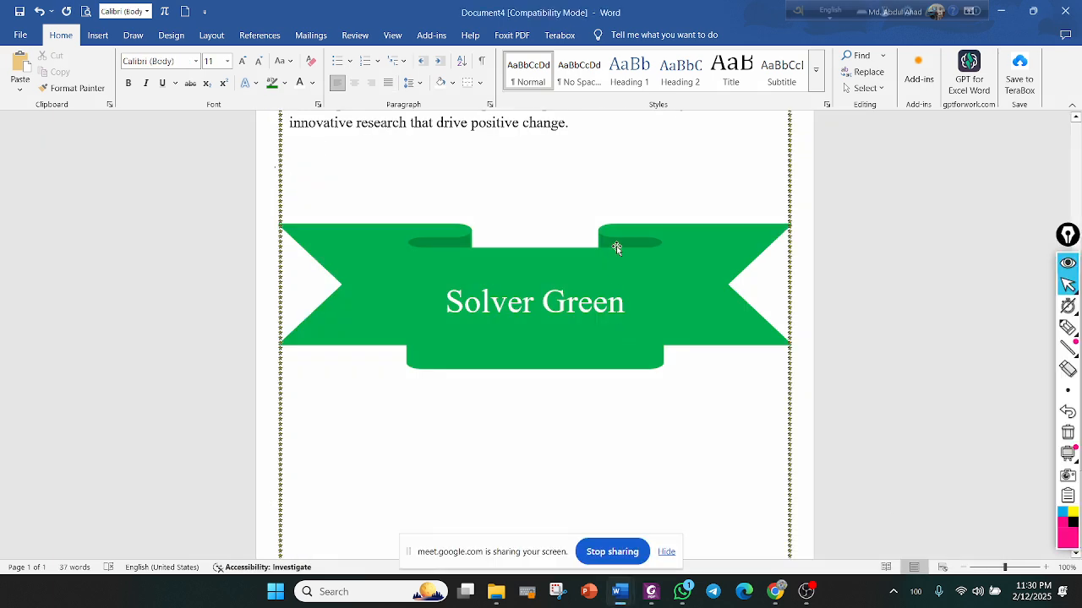
Nudge the green ribbon slightly upward in the space below the paragraph, keeping it between the page borders
left_click(640, 261)
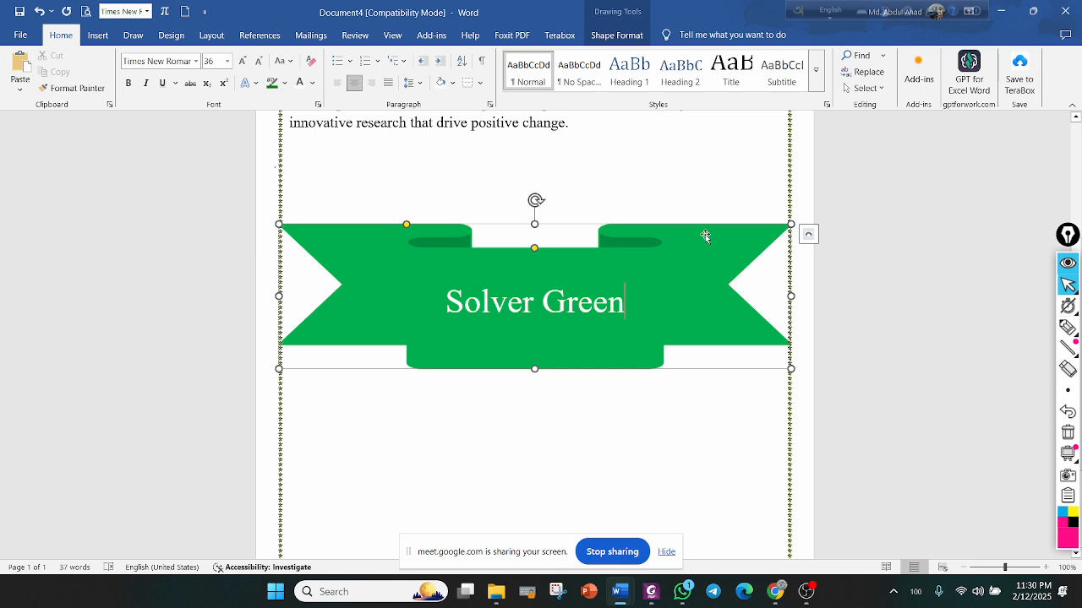
mouse_move(706, 237)
left_mouse_down()
mouse_move(753, 313)
mouse_move(532, 233)
mouse_move(746, 146)
mouse_move(757, 193)
mouse_move(627, 249)
mouse_move(628, 197)
mouse_move(719, 214)
mouse_move(663, 184)
mouse_move(719, 228)
mouse_move(659, 207)
mouse_move(763, 186)
mouse_move(669, 223)
mouse_move(719, 225)
mouse_move(705, 215)
mouse_move(702, 223)
left_mouse_up()
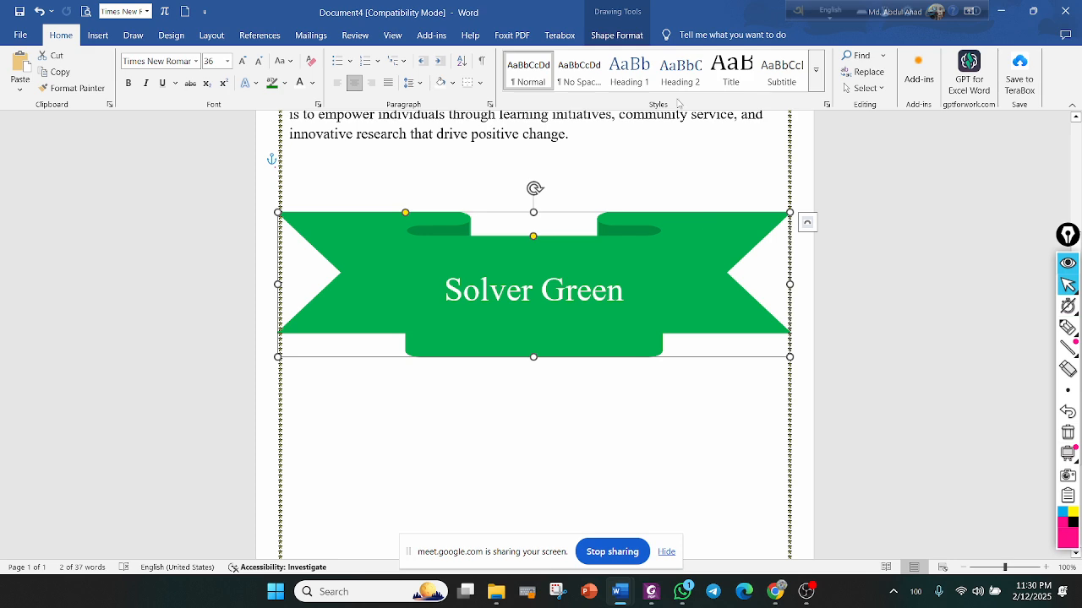
left_click(610, 34)
scroll(617, 249, "up", 3)
left_click_drag(583, 268, 484, 169)
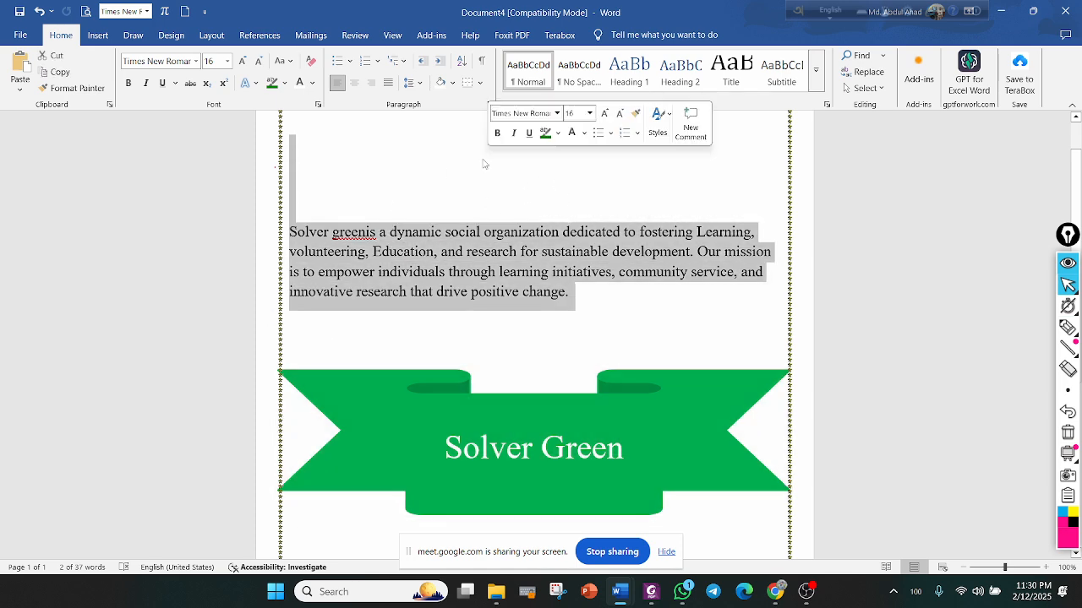
scroll(549, 254, "down", 3)
left_click(626, 280)
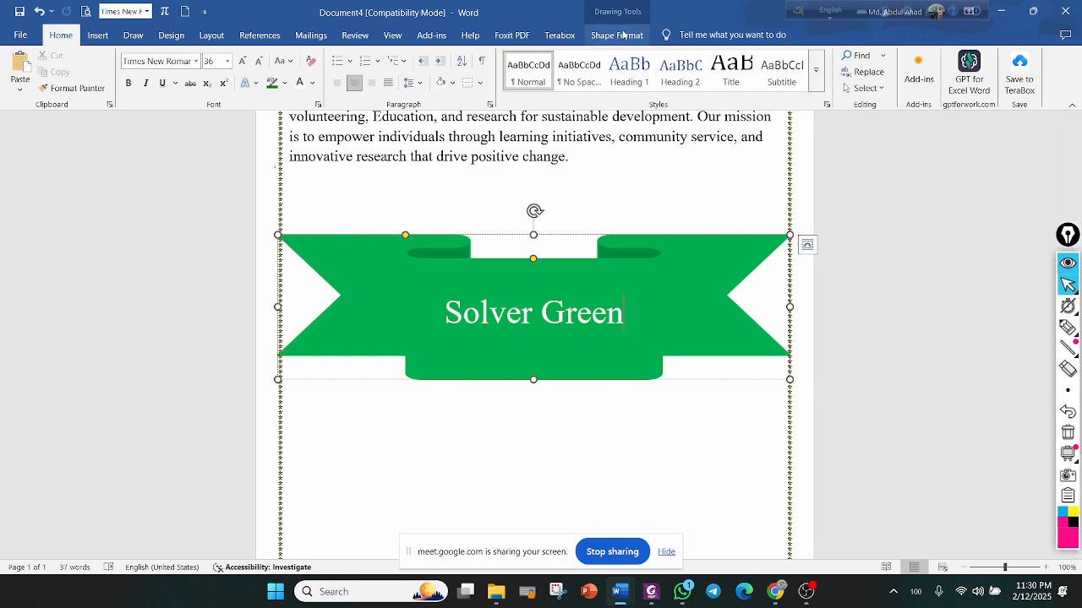
left_click(705, 273)
mouse_move(704, 273)
left_mouse_down()
mouse_move(751, 261)
mouse_move(579, 283)
mouse_move(719, 268)
left_mouse_up()
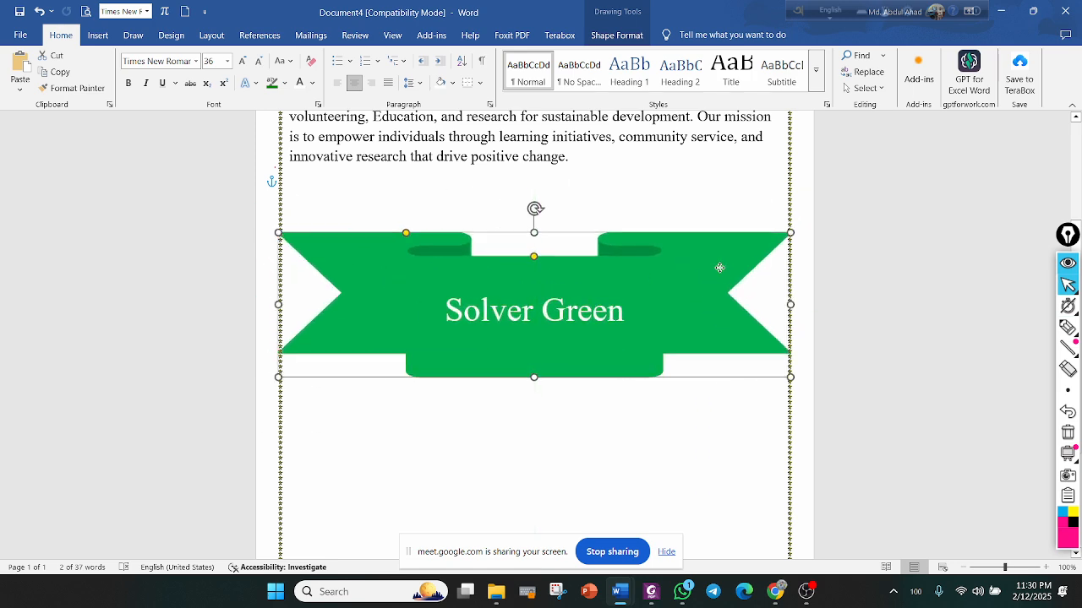
scroll(715, 267, "up", 3)
scroll(726, 292, "down", 1)
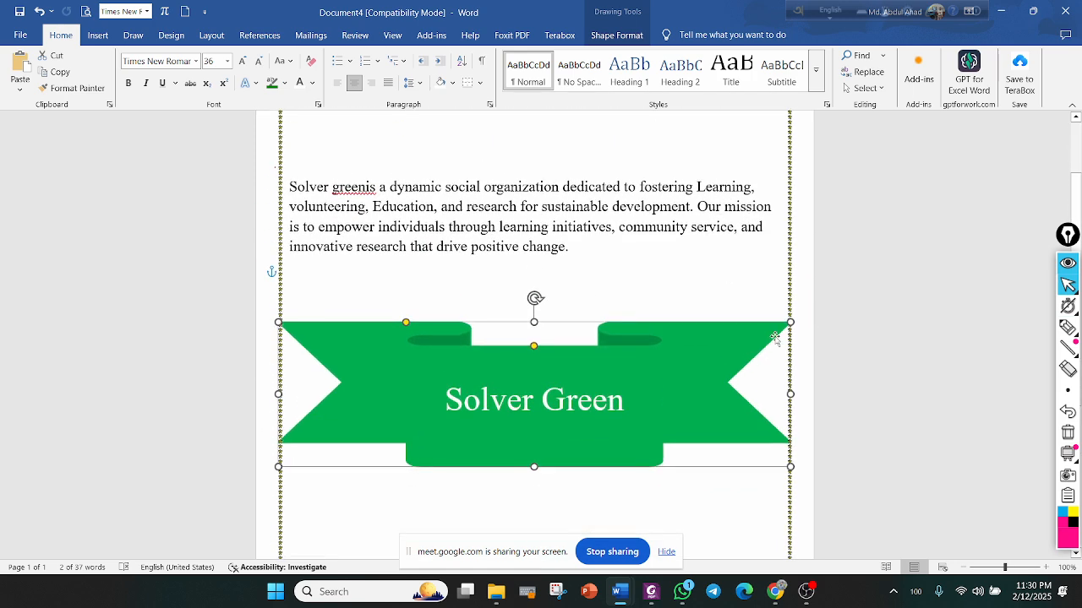
Move the green ribbon over the paragraph and set its text wrapping to Behind Text
left_click(808, 332)
left_click_drag(654, 349, 716, 210)
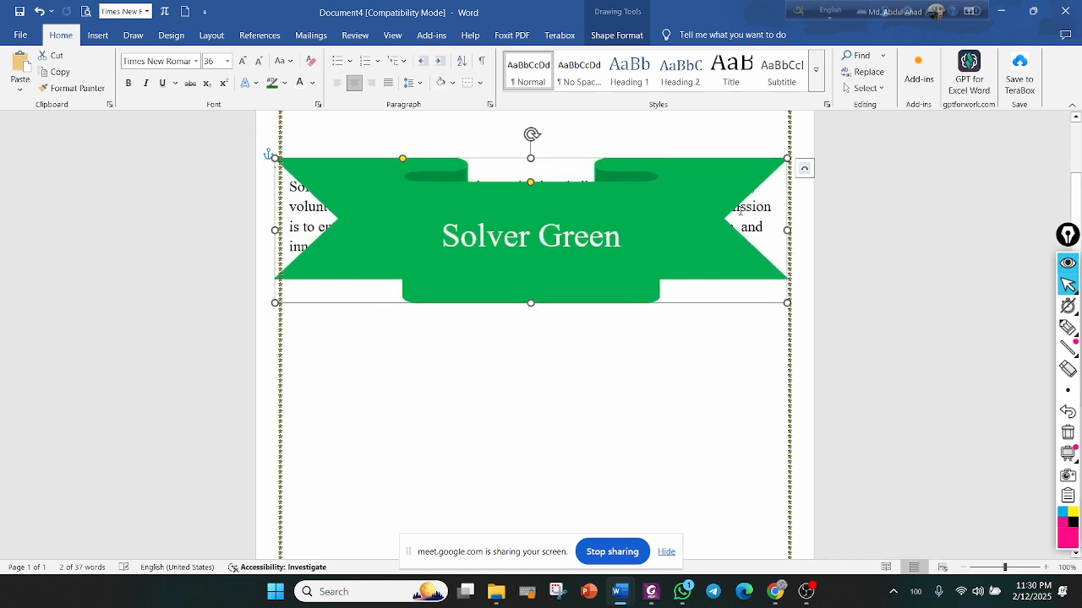
left_click(804, 169)
left_click(874, 304)
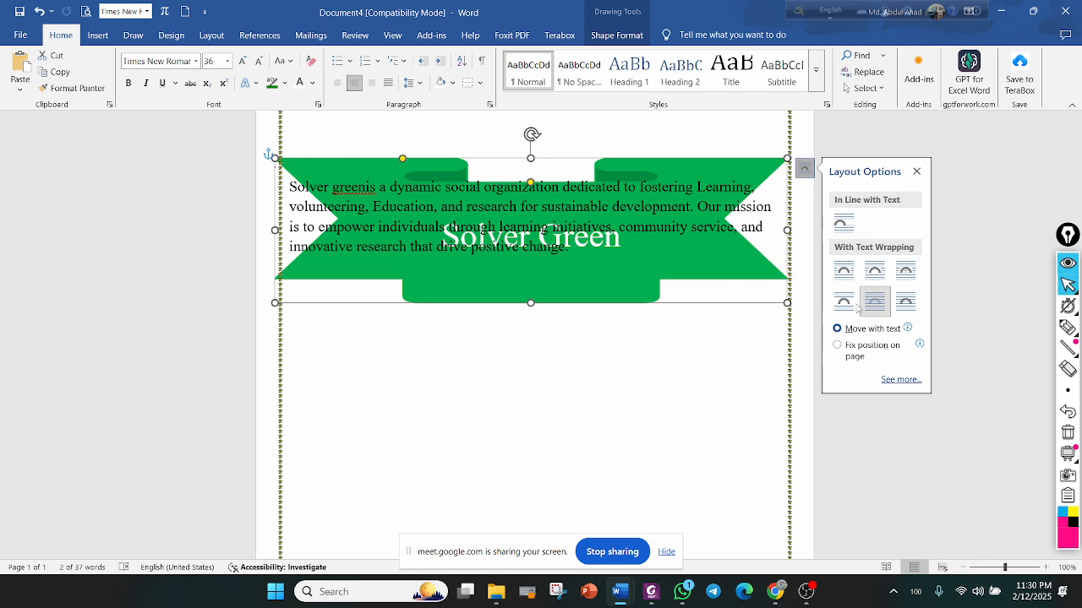
Move the green ribbon back just below the paragraph, spanning the width between the page borders
left_click(608, 279)
left_click(668, 258)
left_click_drag(669, 259, 669, 404)
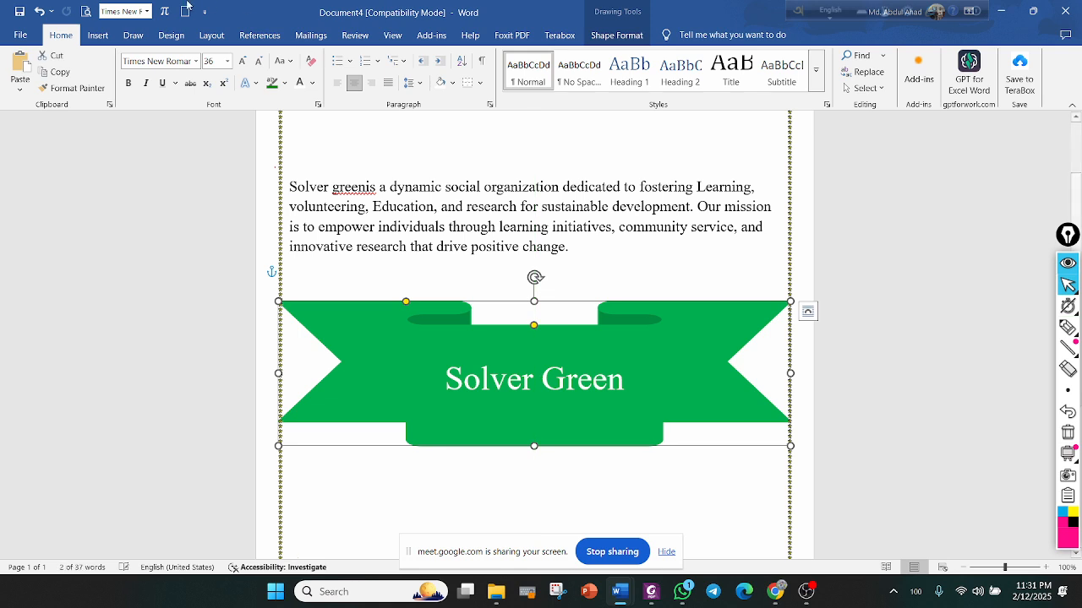
Insert a Continuous Cycle SmartArt graphic from the Cycle category
left_click(98, 34)
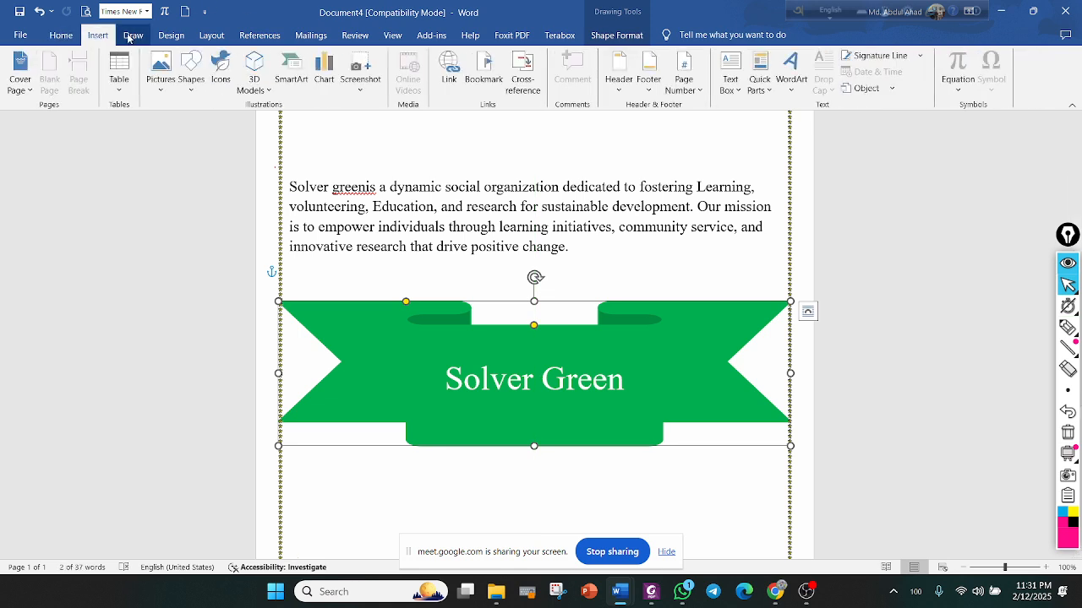
left_click(248, 90)
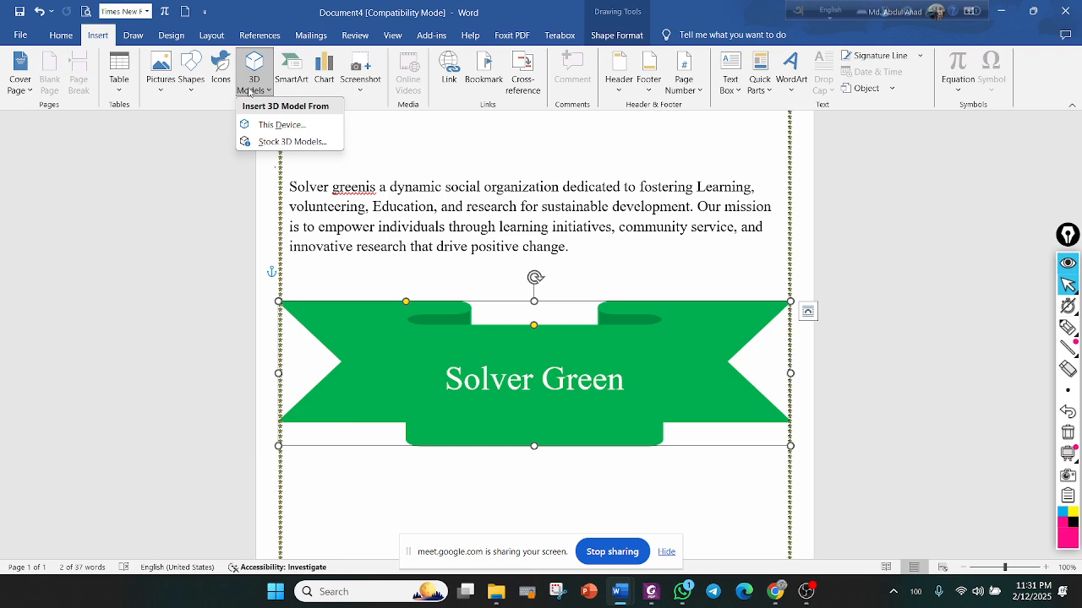
left_click(291, 76)
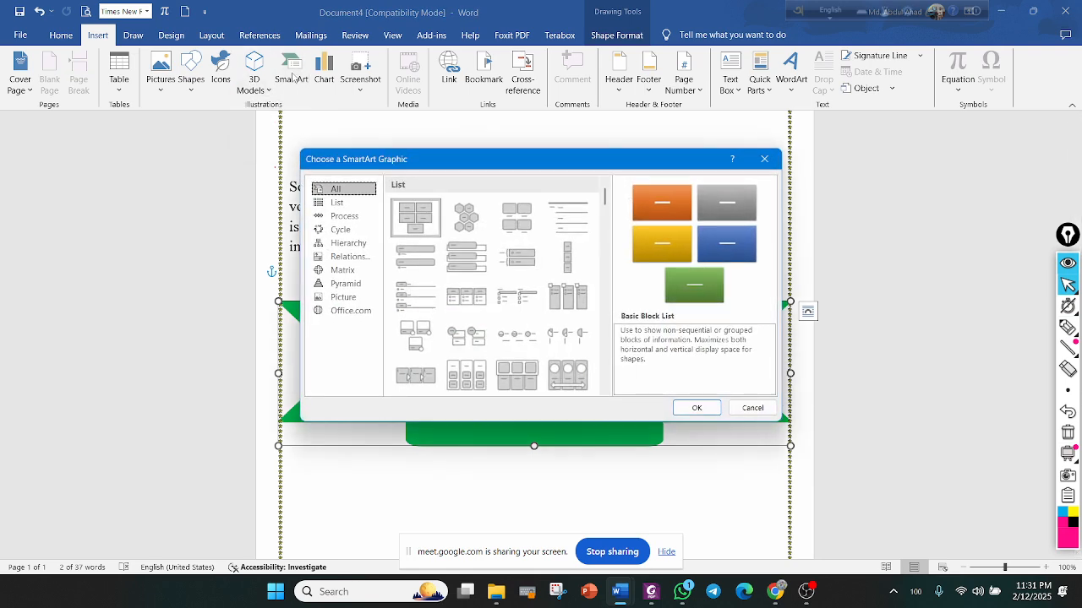
left_click(334, 203)
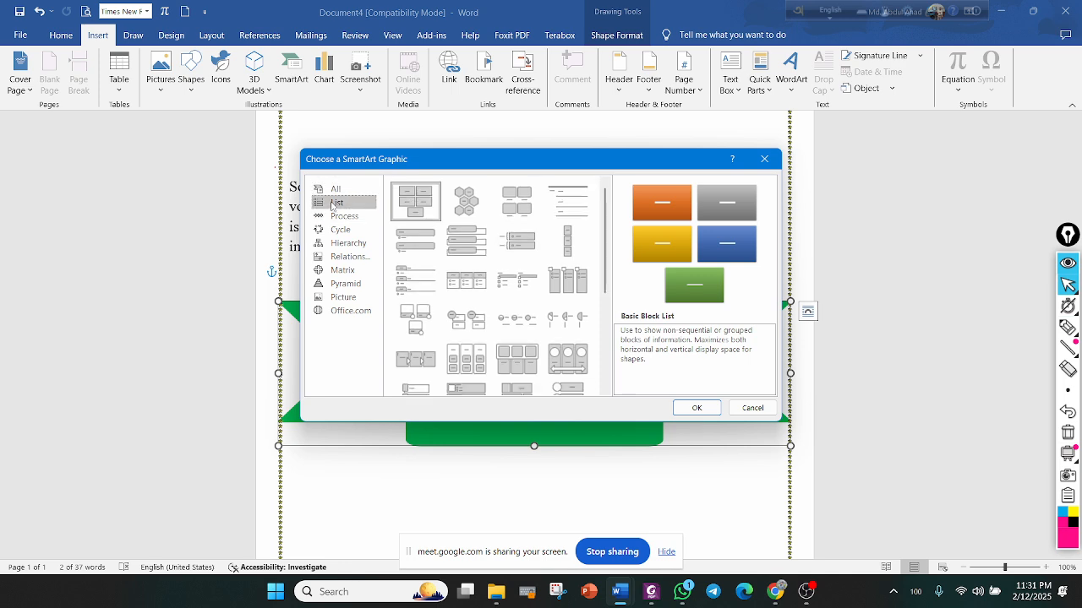
left_click(356, 217)
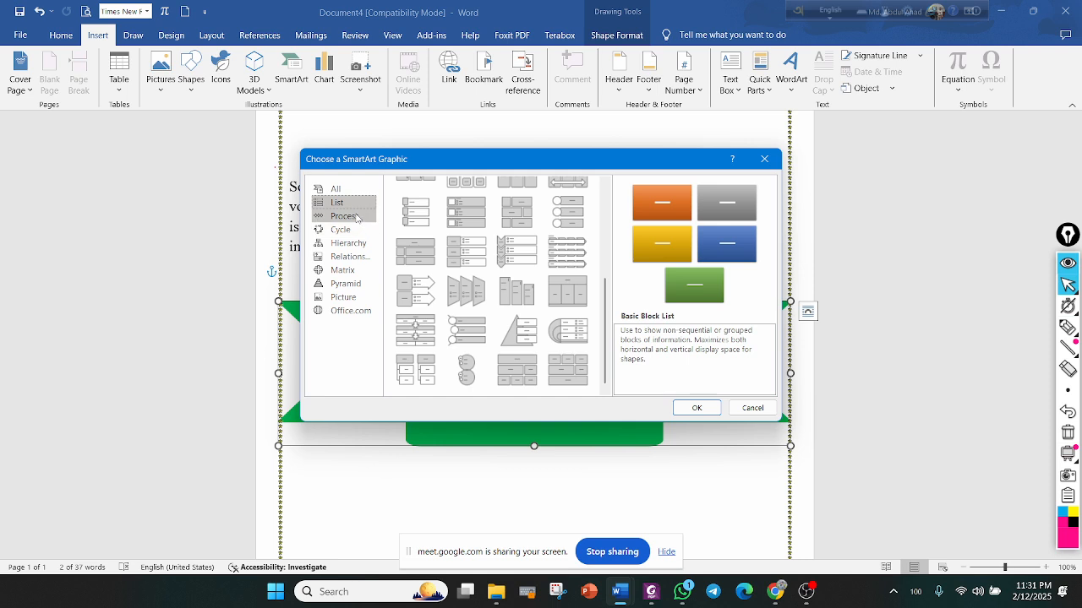
left_click(354, 230)
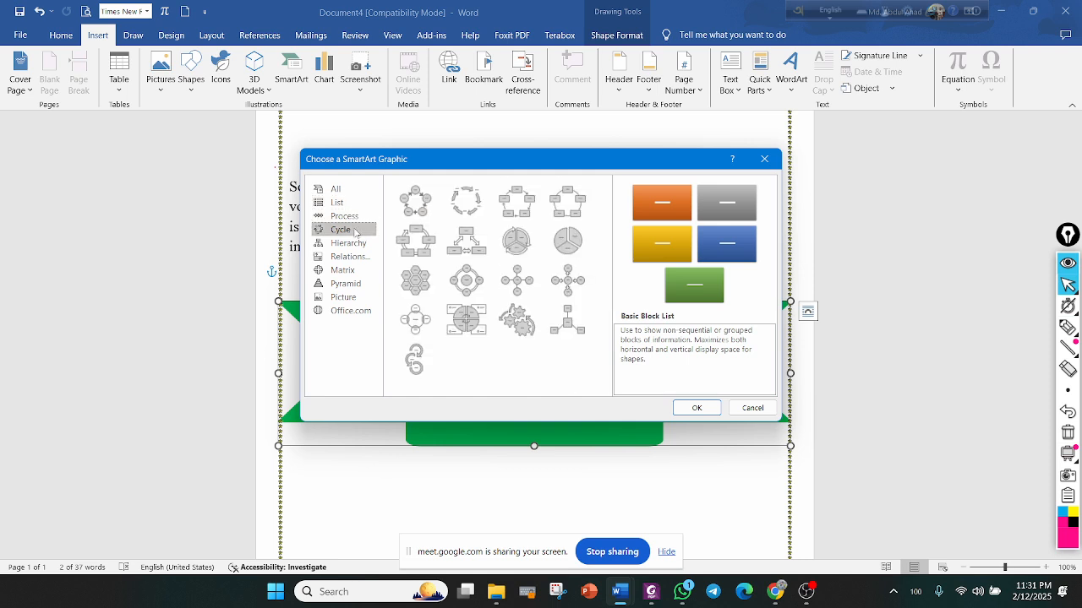
left_click(415, 243)
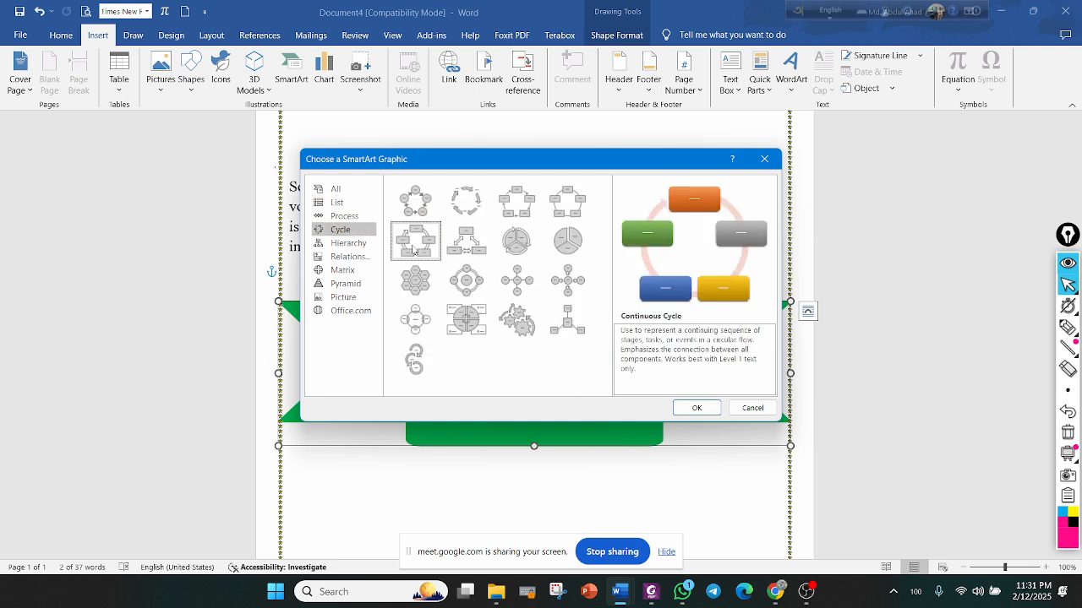
left_click(696, 408)
Move the SmartArt graphic out of the paragraph's last line to the line below the paragraph
scroll(475, 389, "up", 2)
left_click_drag(473, 389, 625, 404)
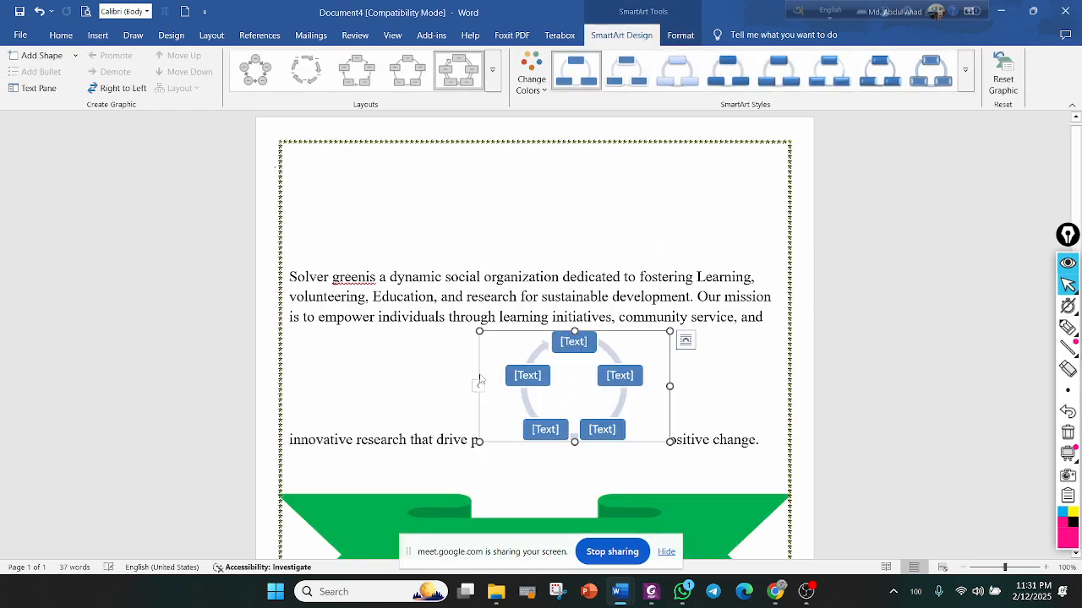
scroll(624, 340, "down", 3)
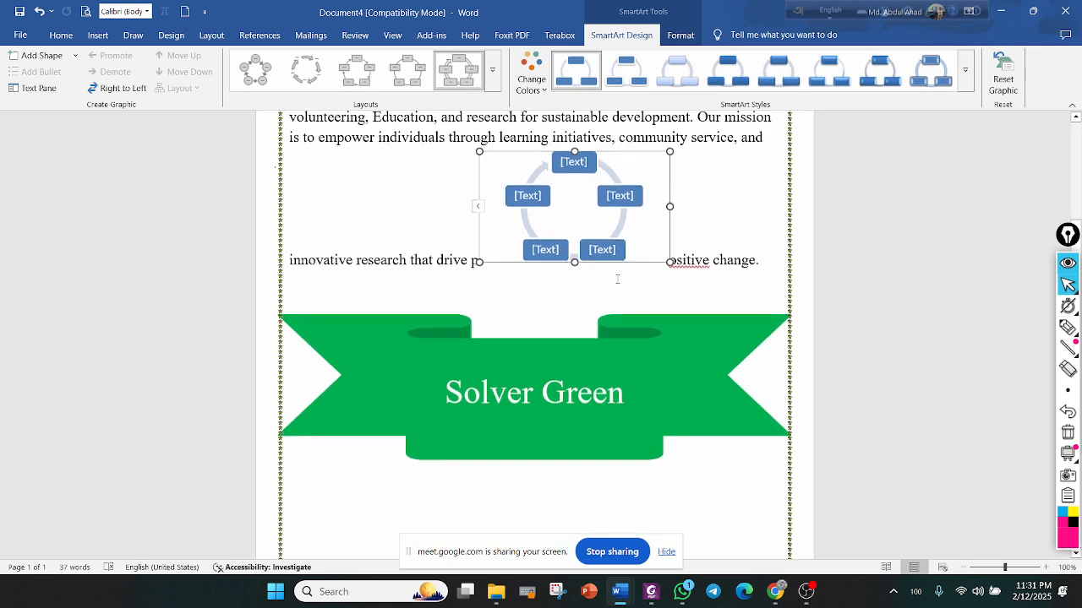
left_click_drag(611, 263, 322, 282)
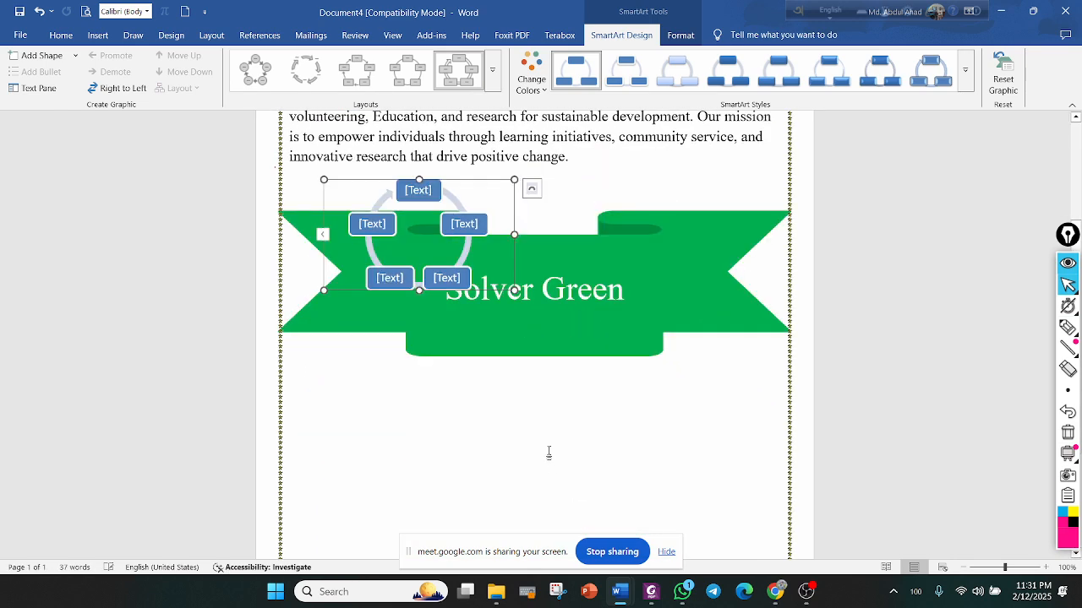
scroll(549, 460, "up", 3)
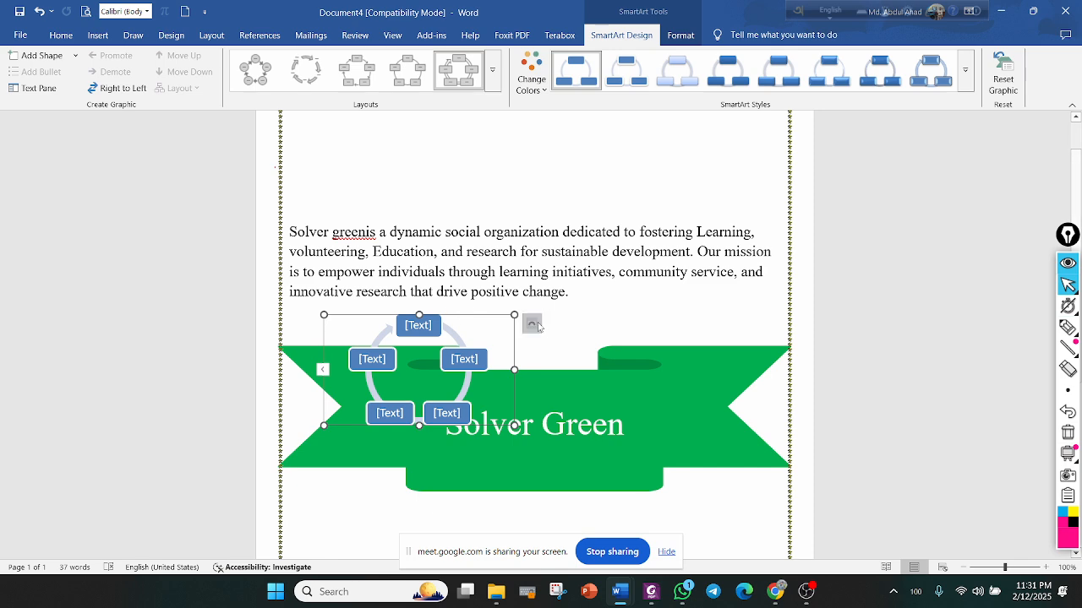
Set the SmartArt graphic's text wrapping to In Front of Text and centre it above the paragraph near the page's upper border
left_click(531, 324)
left_click(633, 458)
left_click_drag(399, 304, 516, 128)
scroll(558, 169, "up", 1)
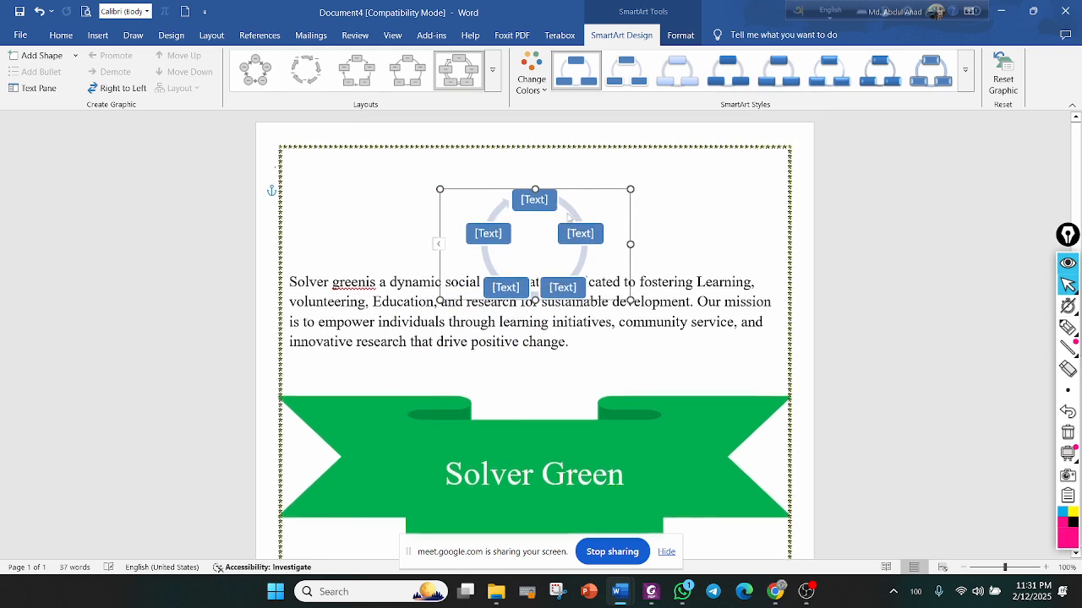
left_click_drag(576, 194, 582, 164)
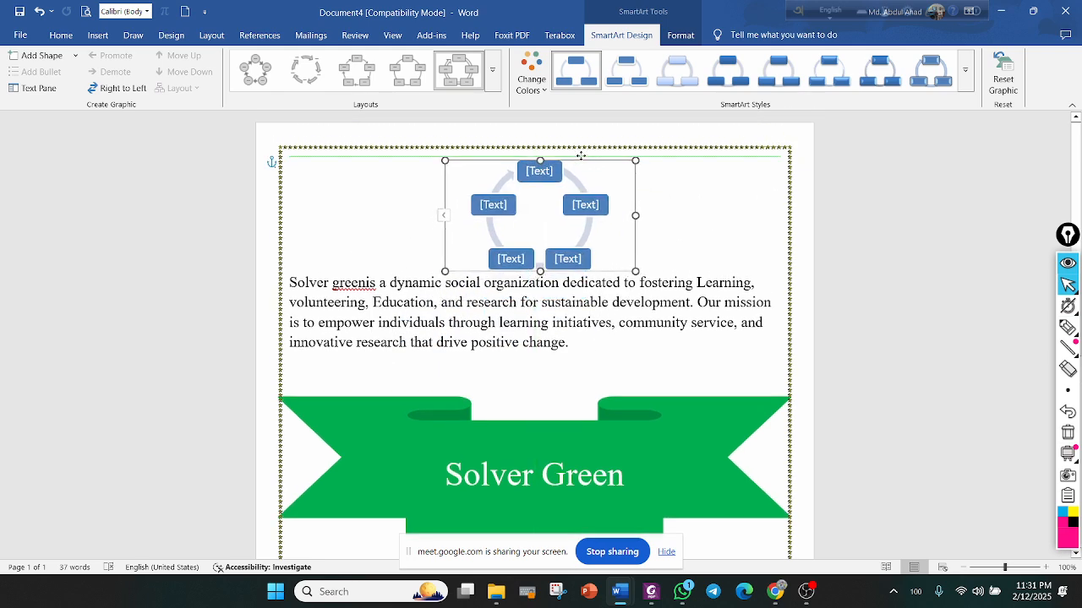
Preview the colour variations available for the SmartArt graphic without applying one
left_click(531, 71)
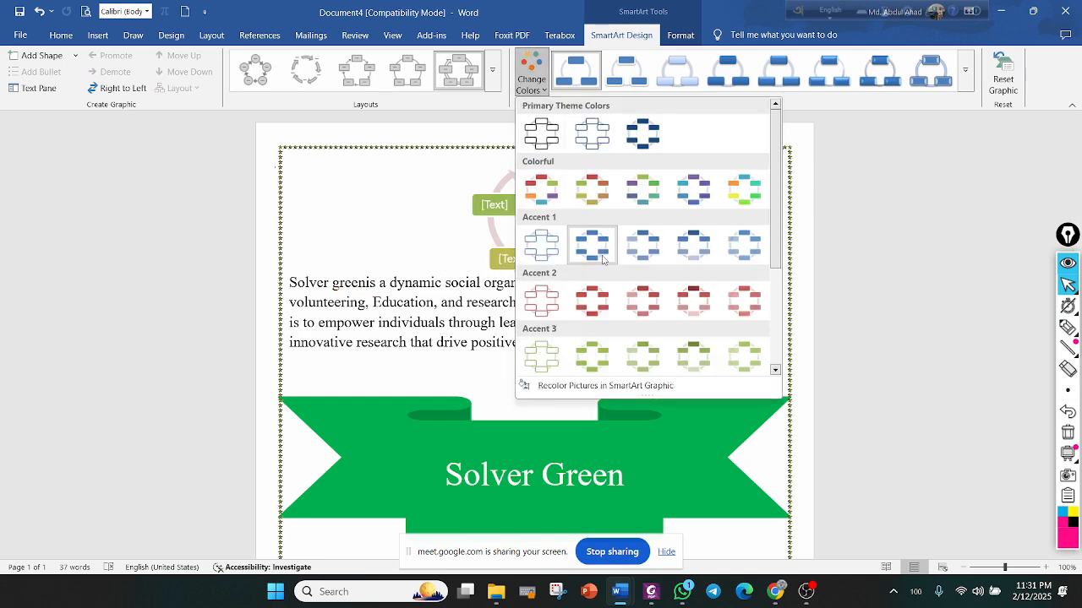
left_click(869, 183)
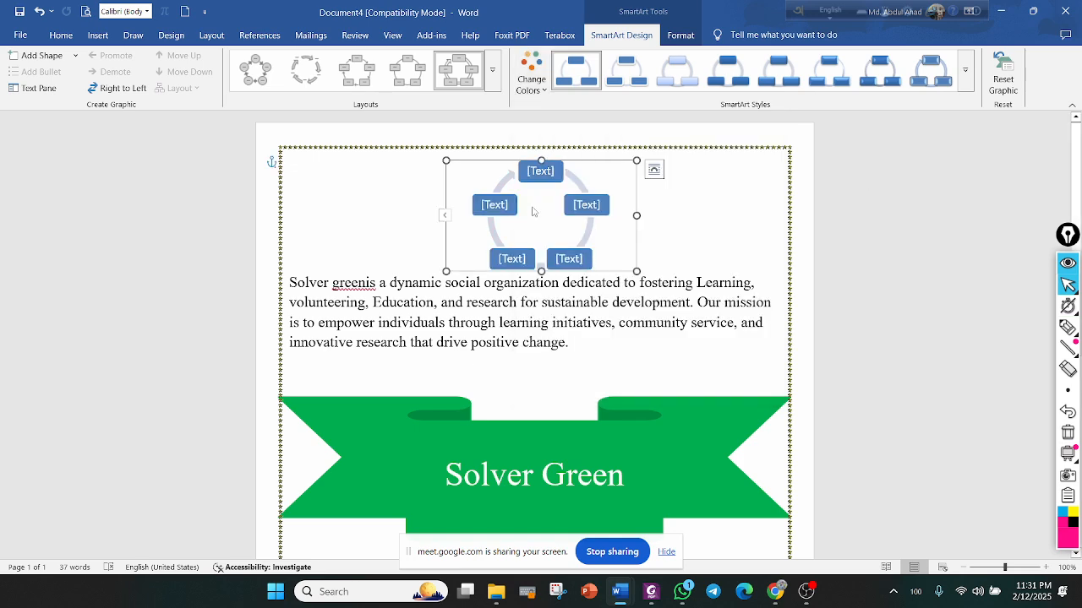
Check the Google Meet call in Chrome and return to Document4 in Word
left_click(97, 35)
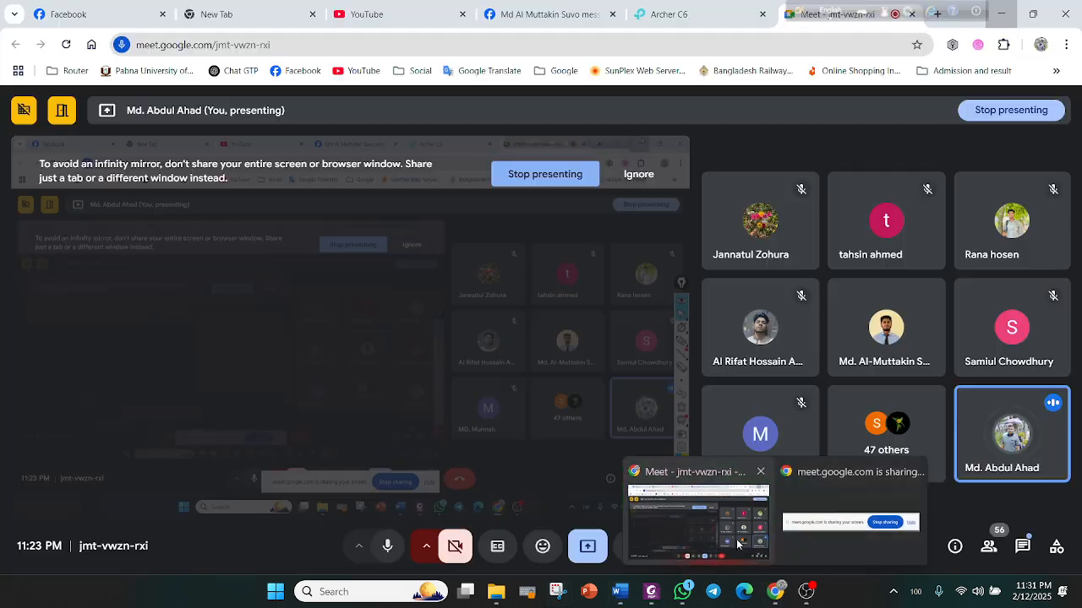
left_click(737, 545)
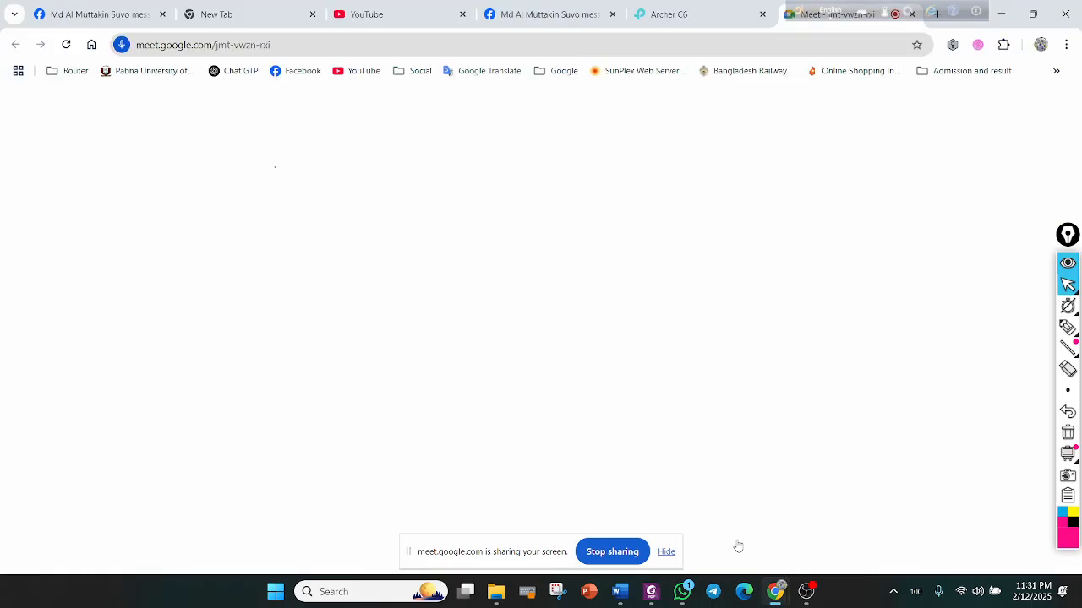
left_click(1000, 10)
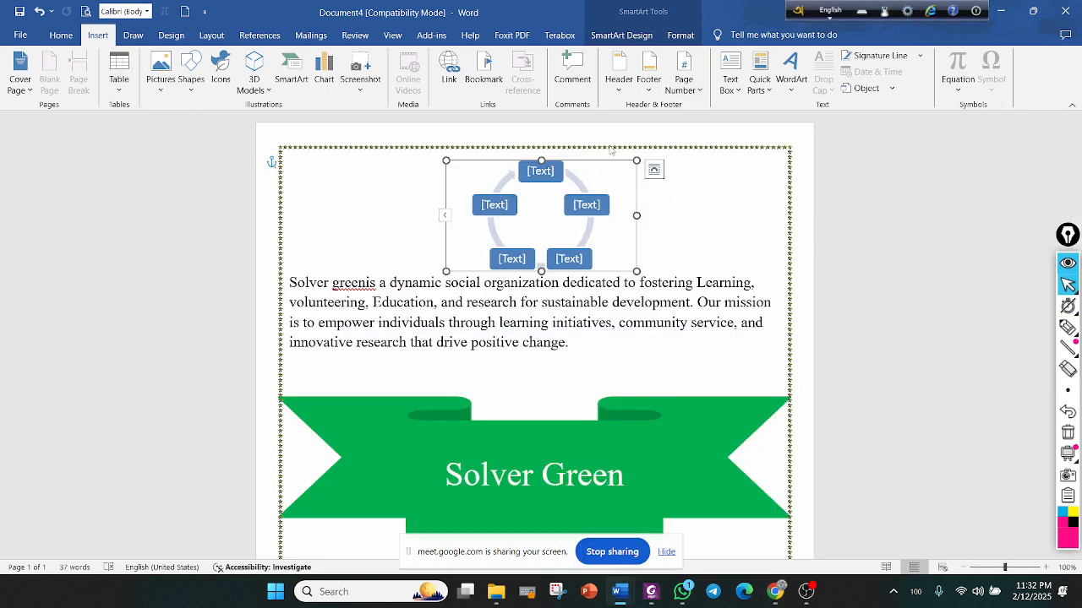
left_click(621, 35)
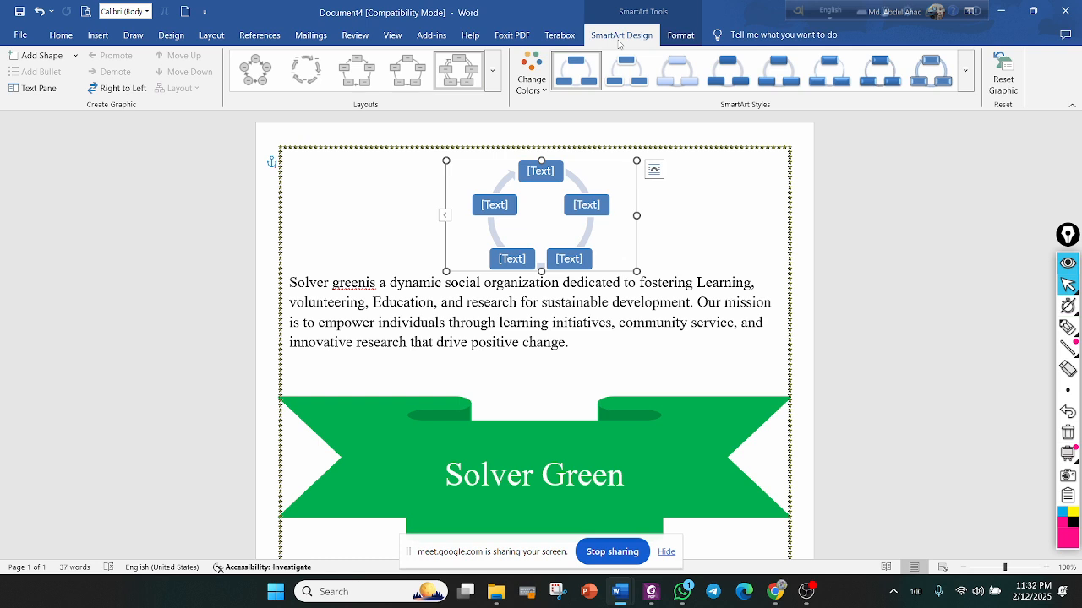
left_click(682, 36)
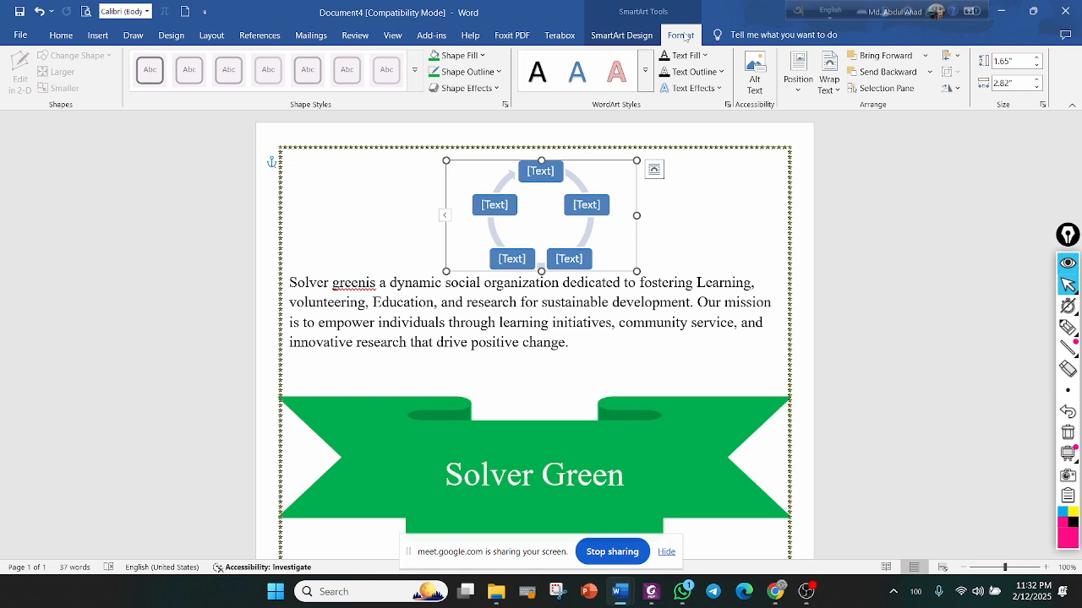
left_click(644, 35)
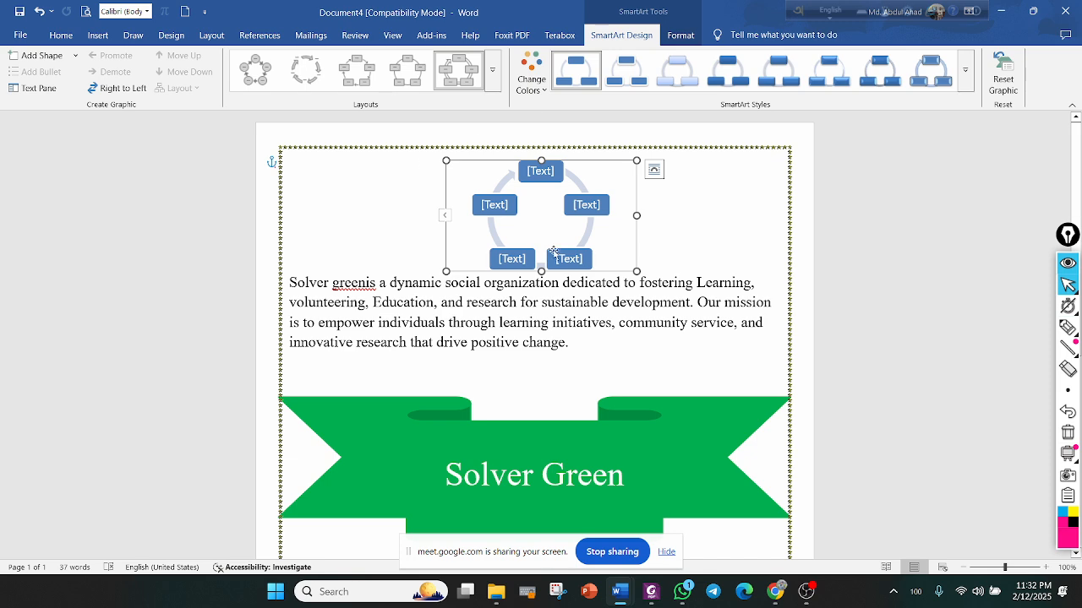
Recolour the SmartArt cycle with the Accent 2 outline variation and label its first three shapes 1st, 2nd and 3rd
left_click(545, 95)
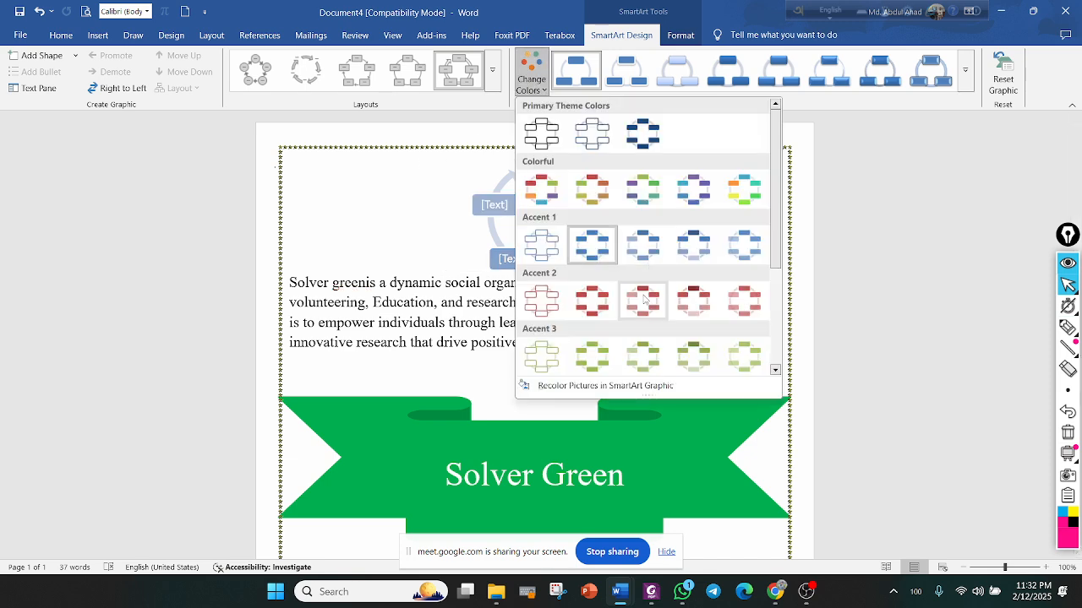
left_click(533, 184)
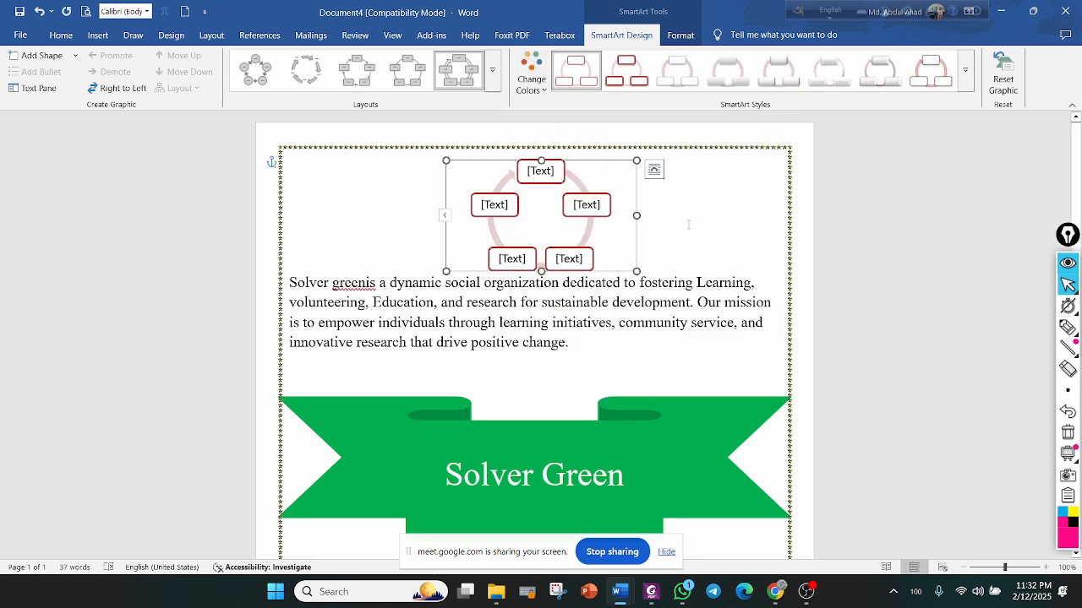
left_click(530, 171)
type("1st")
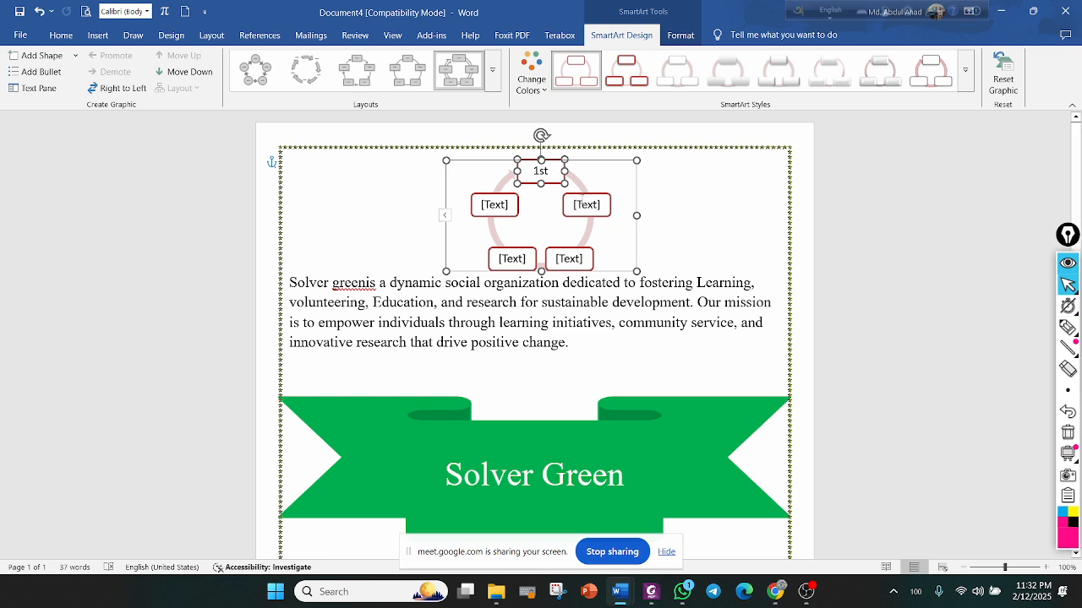
left_click(587, 205)
type("2nd")
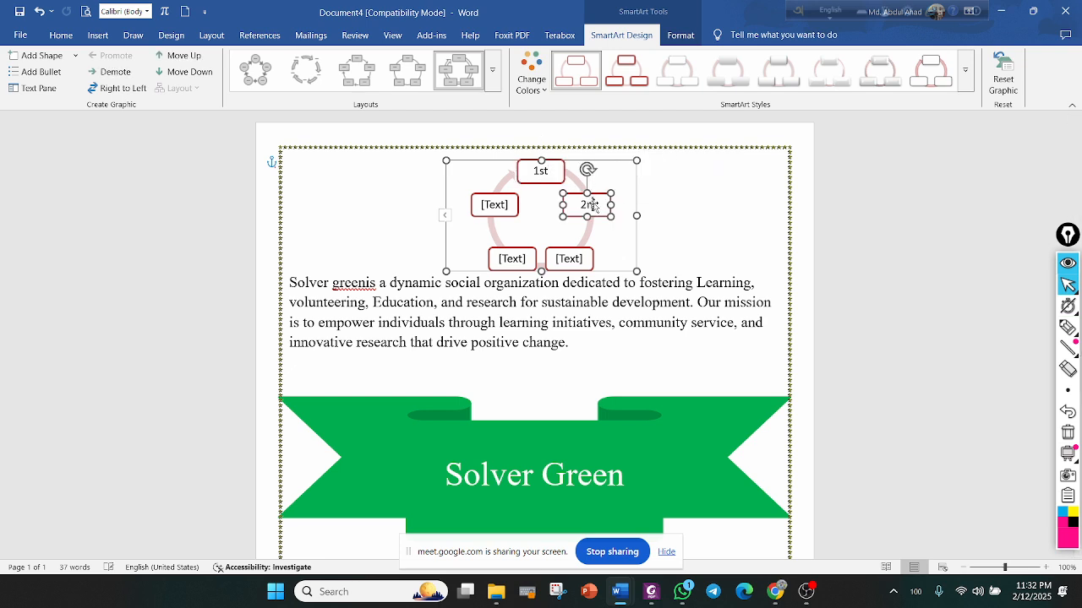
left_click(578, 262)
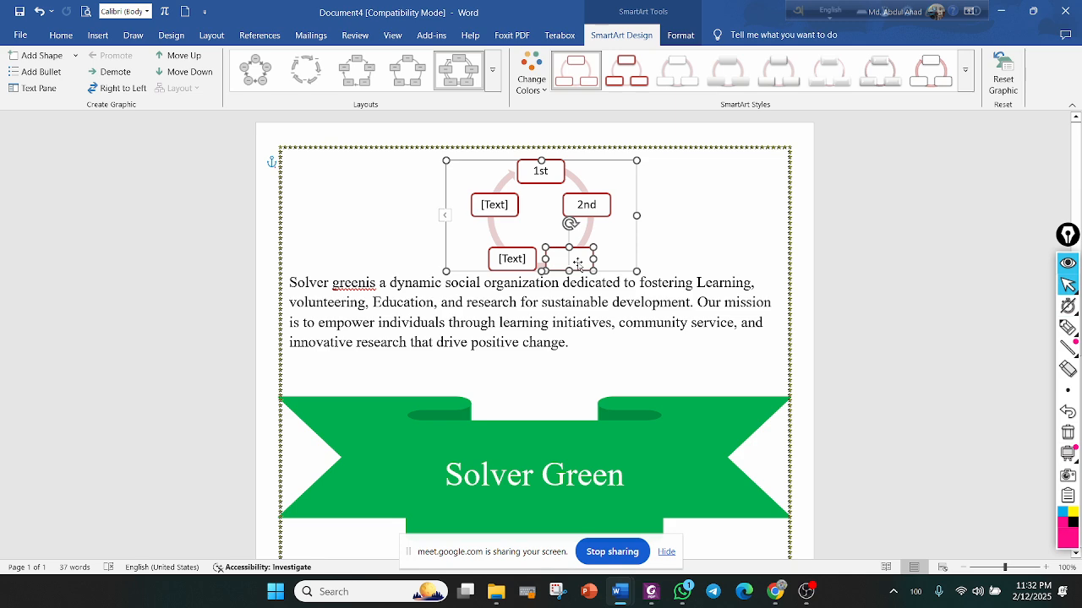
type("3rd")
Try the SmartArt graphic in the Basic Cycle layout, then switch it to the Gear layout
left_click(306, 74)
left_click(255, 69)
left_click(492, 71)
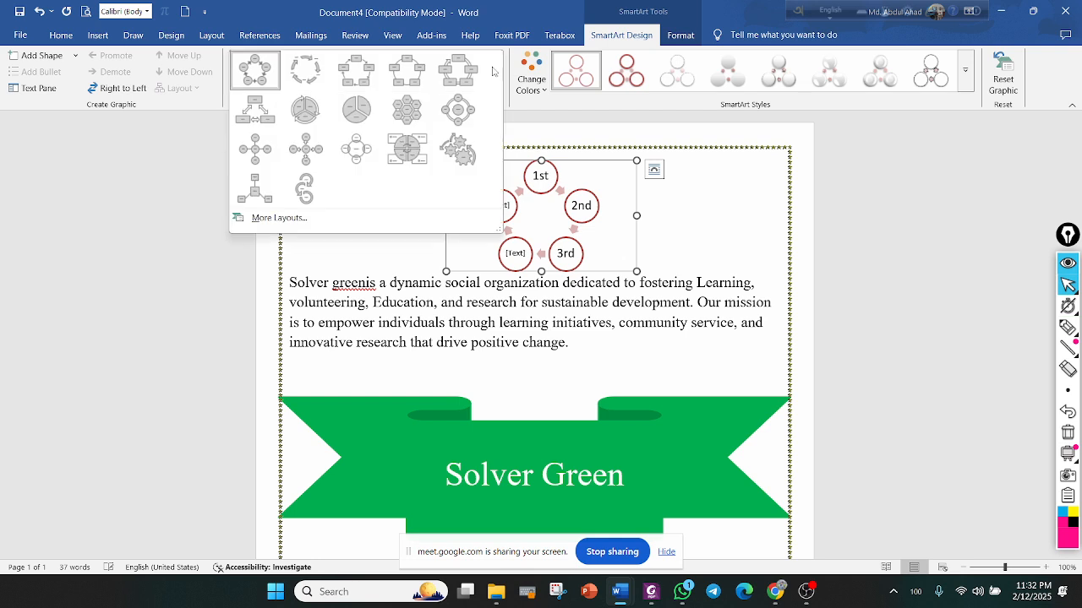
left_click(449, 161)
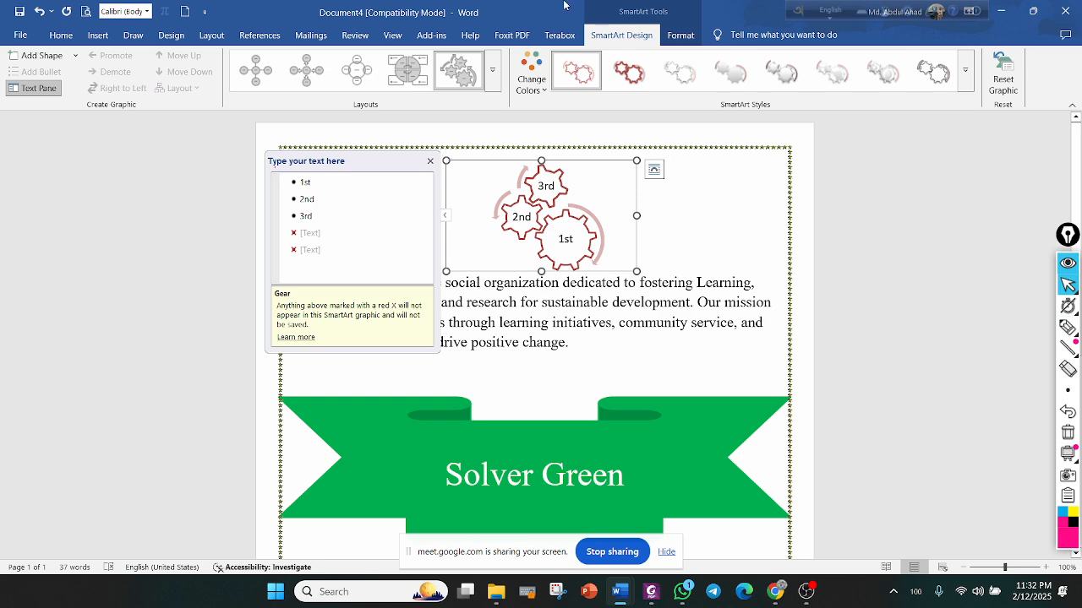
Add the entry 4th and a blank entry after it to the SmartArt graphic's text list, then close the list
left_click(312, 233)
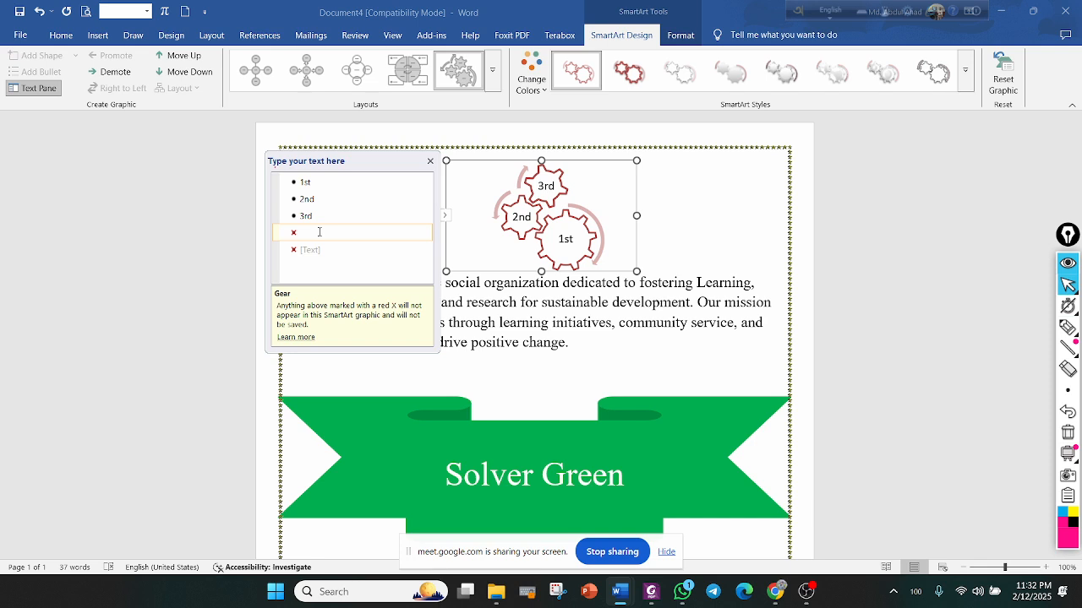
type("4th")
key("Return")
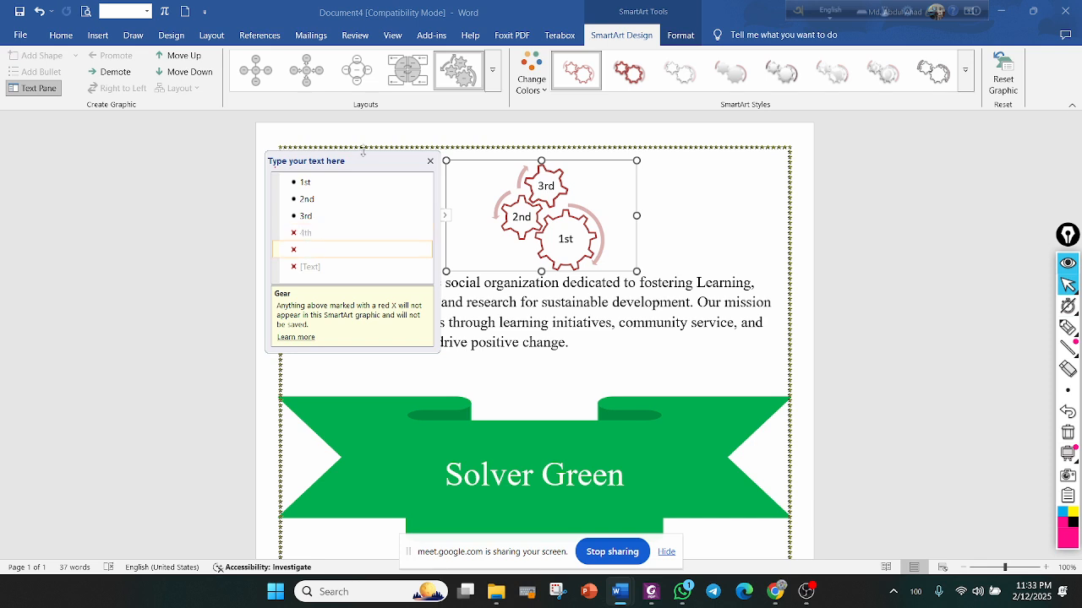
left_click_drag(354, 165, 210, 173)
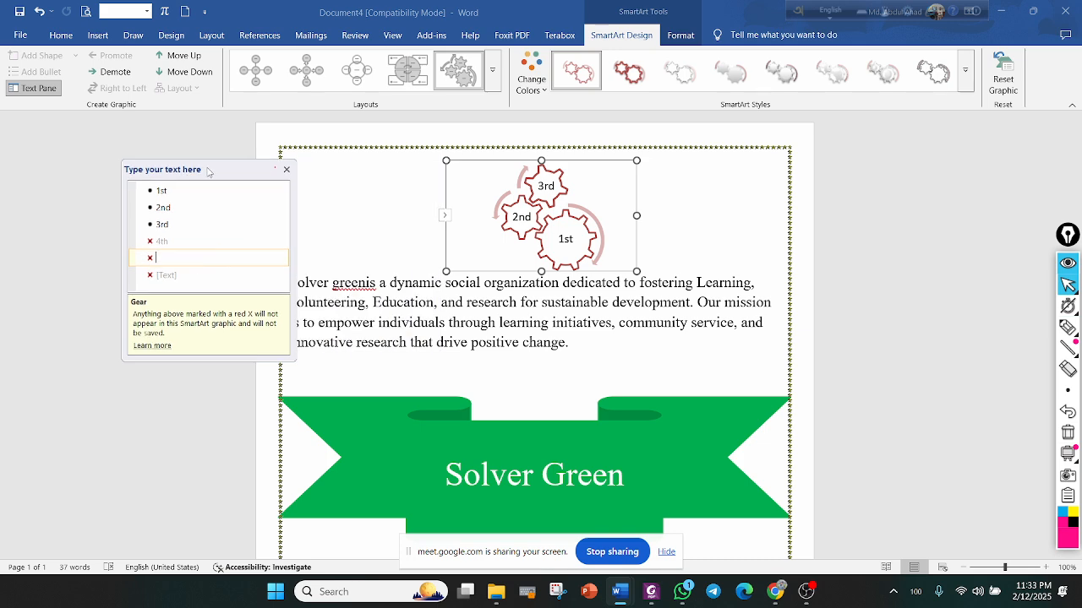
left_click(287, 169)
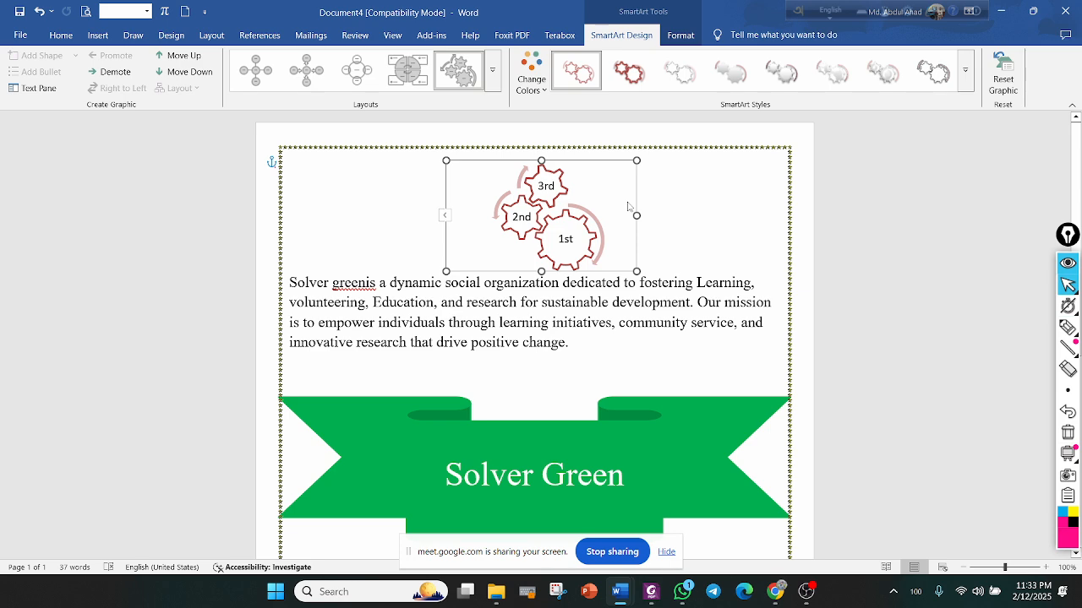
Change the SmartArt layout to Basic Cycle and flip its direction right to left and back again
left_click(491, 71)
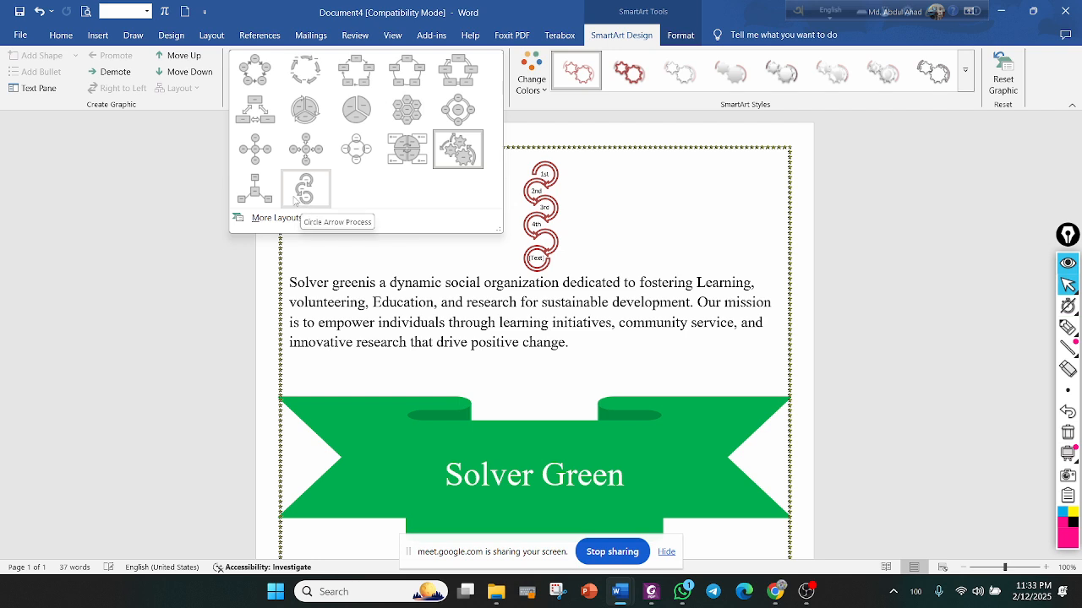
left_click(271, 84)
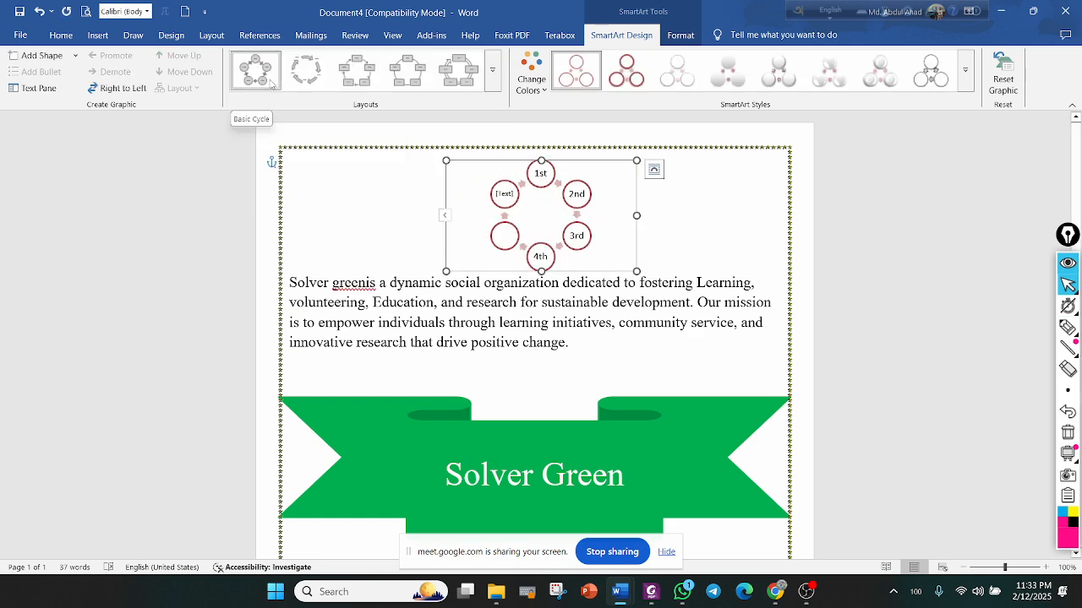
left_click(144, 89)
left_click(145, 89)
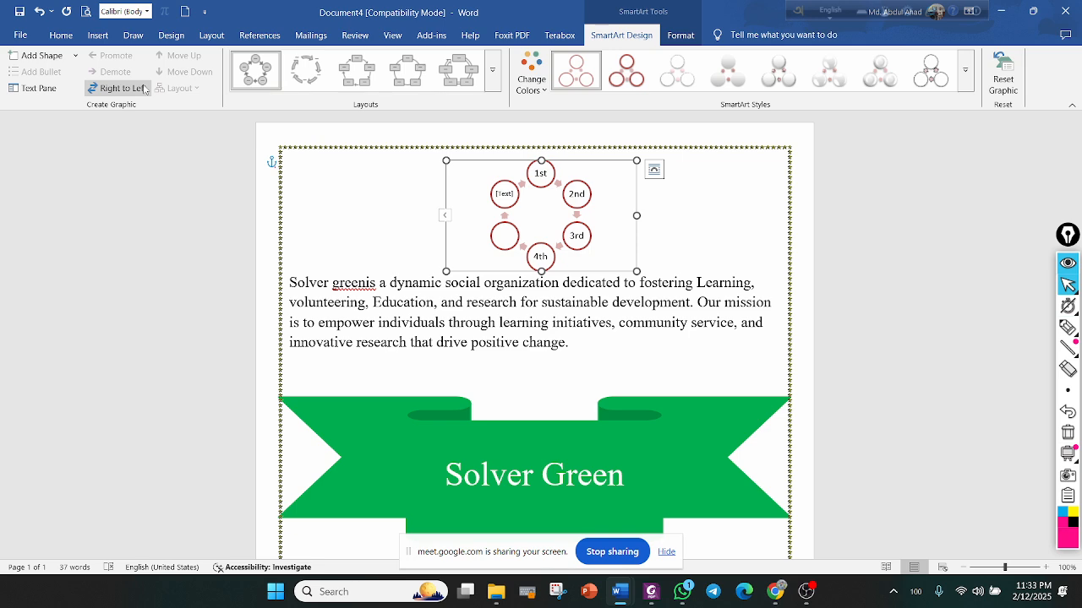
left_click(145, 90)
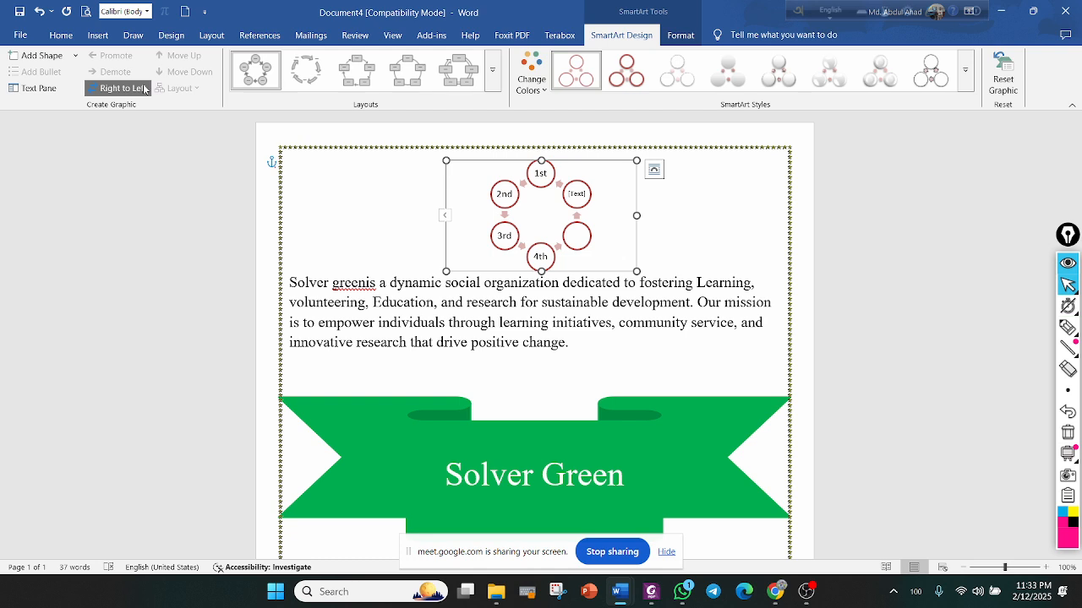
left_click(144, 90)
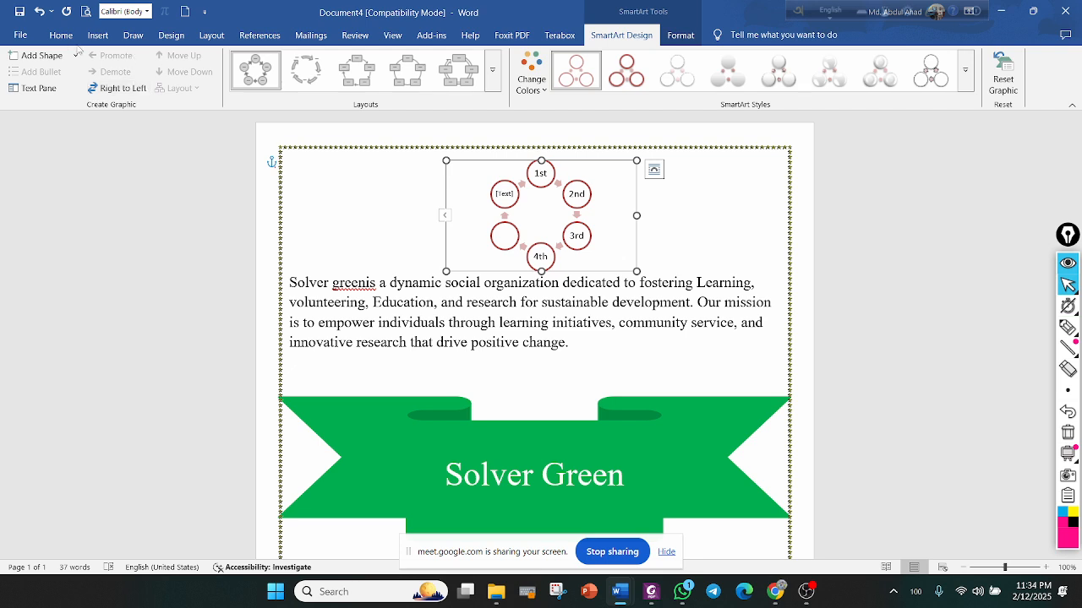
Insert a Pie chart above the paragraph and delete the cycle SmartArt graphic overlapping it
left_click(97, 34)
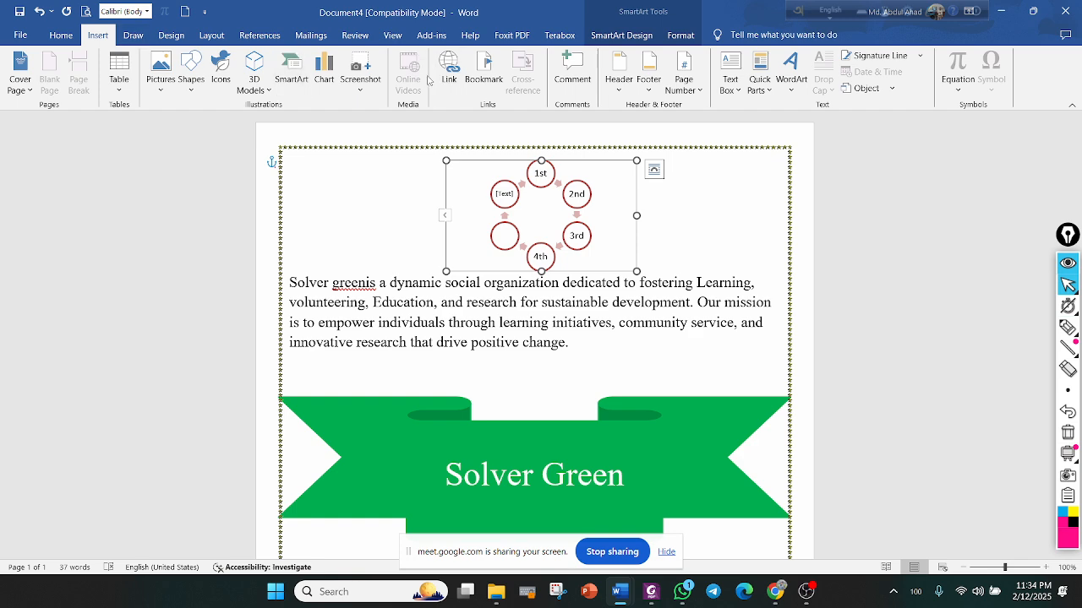
left_click(324, 83)
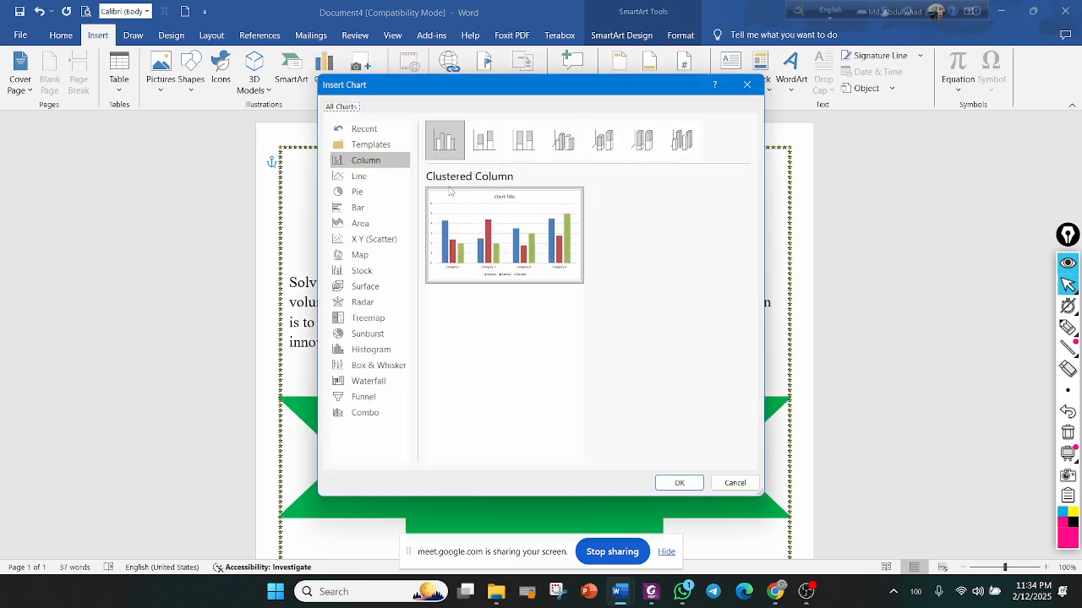
left_click(364, 208)
left_click(365, 194)
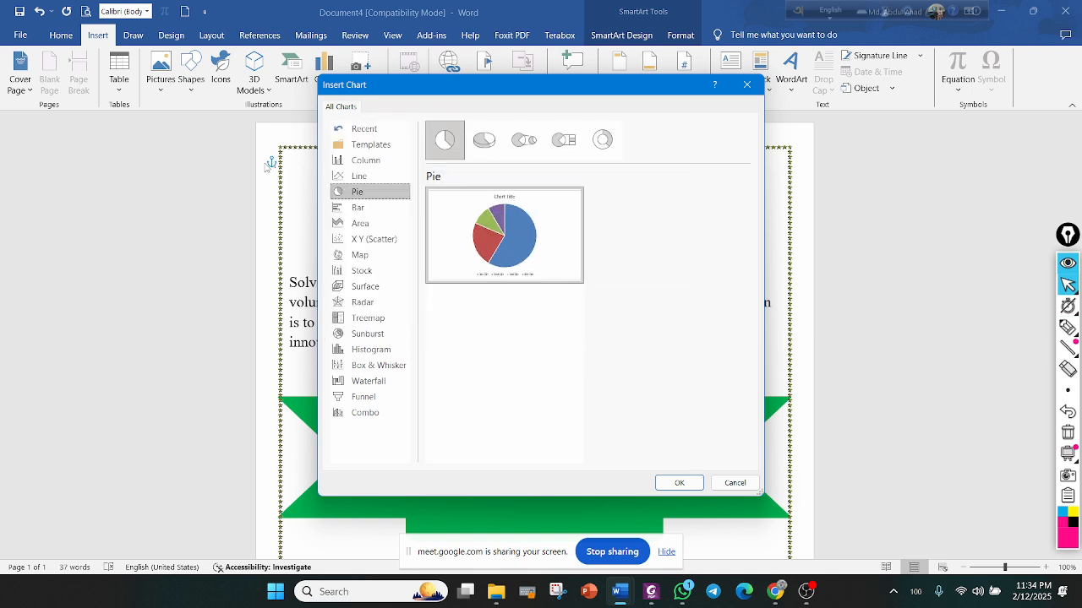
left_click(376, 179)
left_click(370, 168)
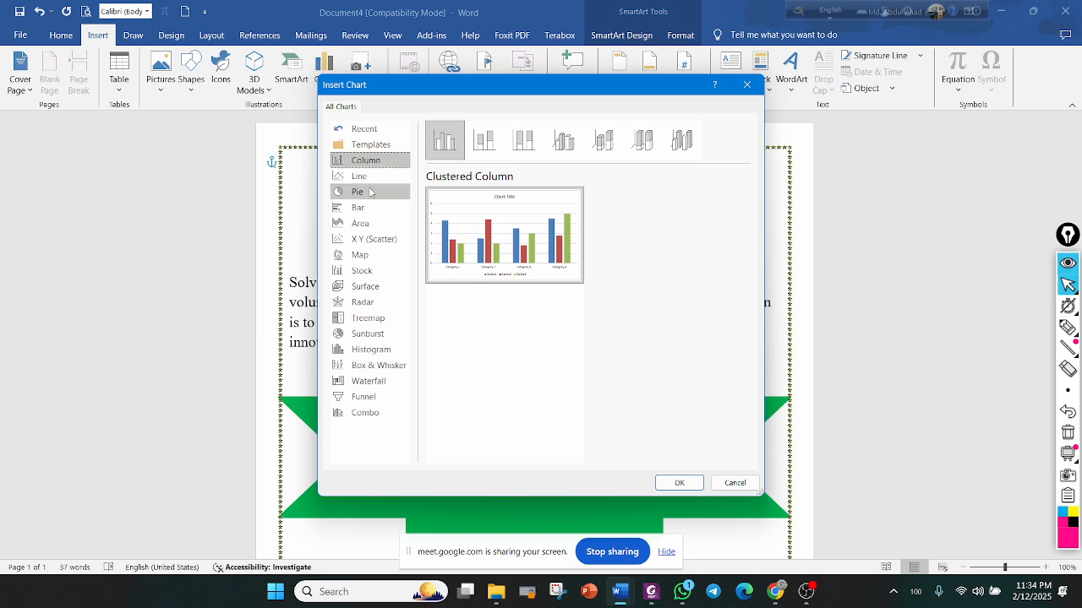
left_click(372, 191)
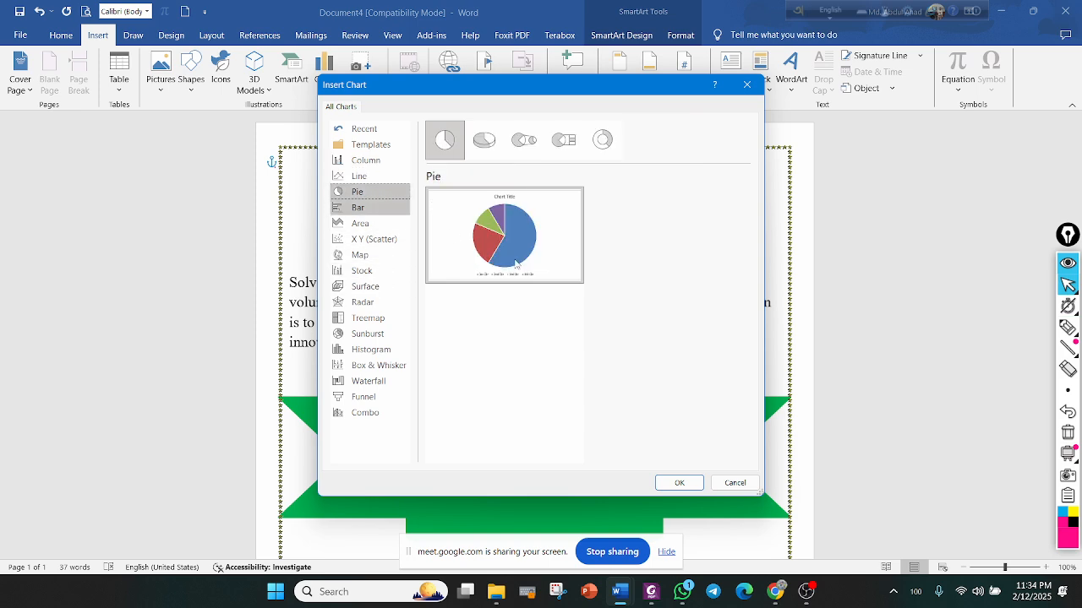
left_click(680, 484)
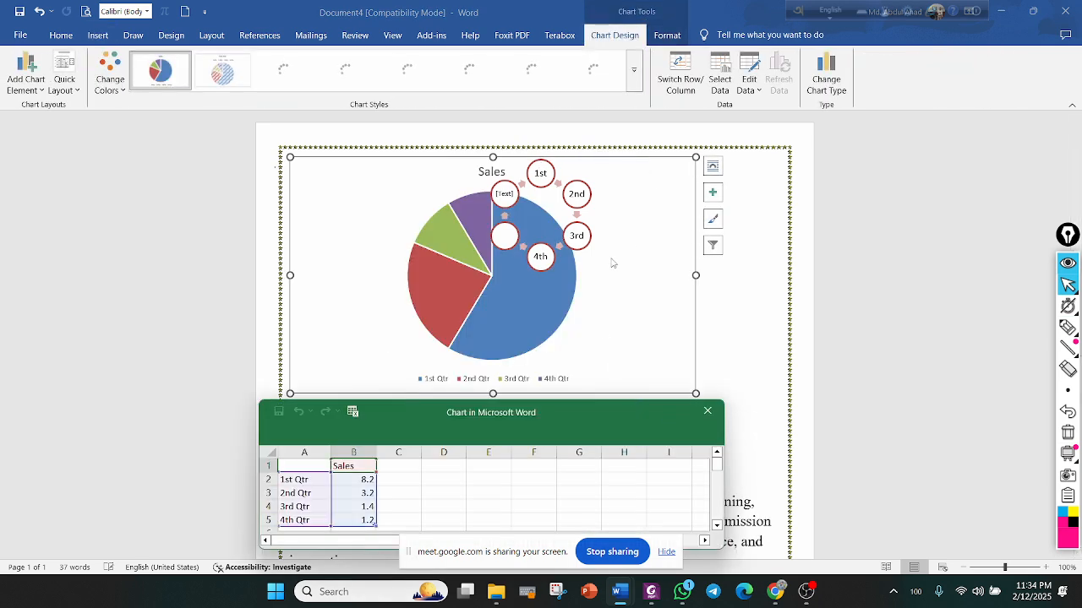
left_click(571, 197)
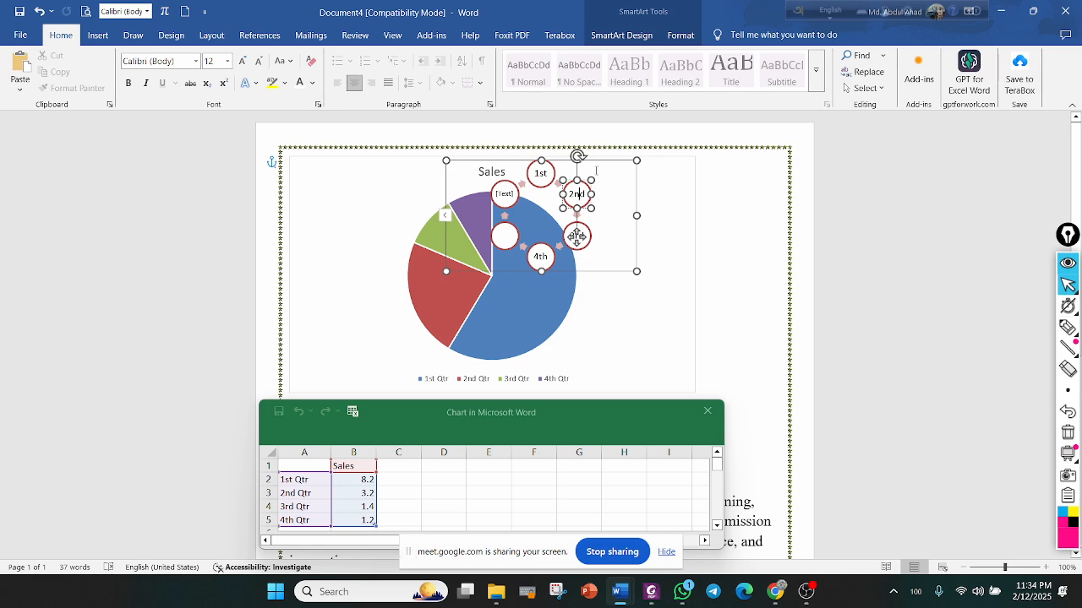
key("Delete")
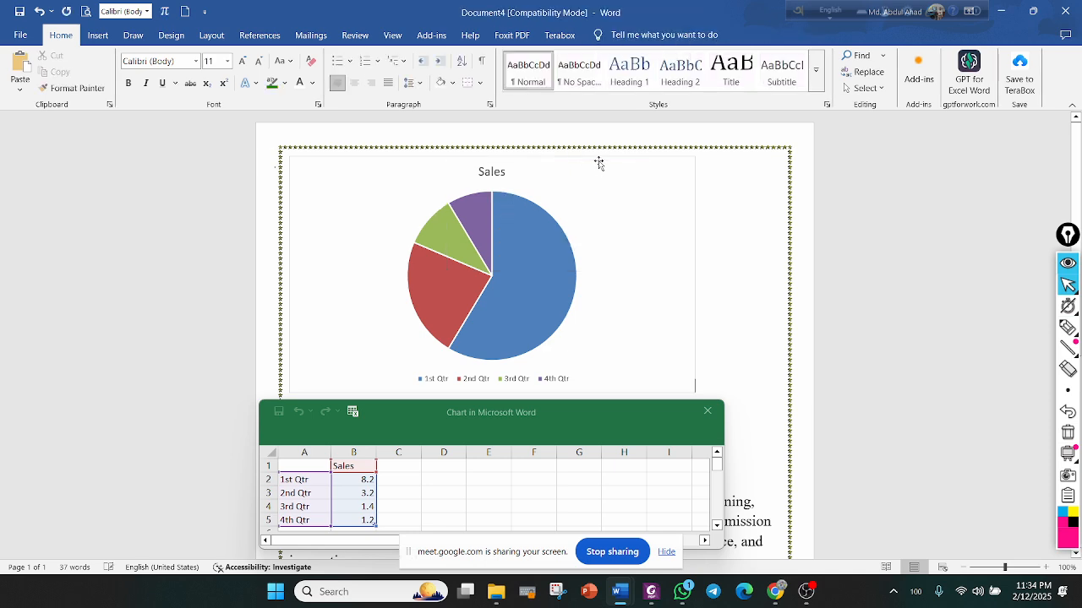
Position the chart's data sheet below the pie and set the 1st Qtr sales value to 50
scroll(623, 176, "down", 3)
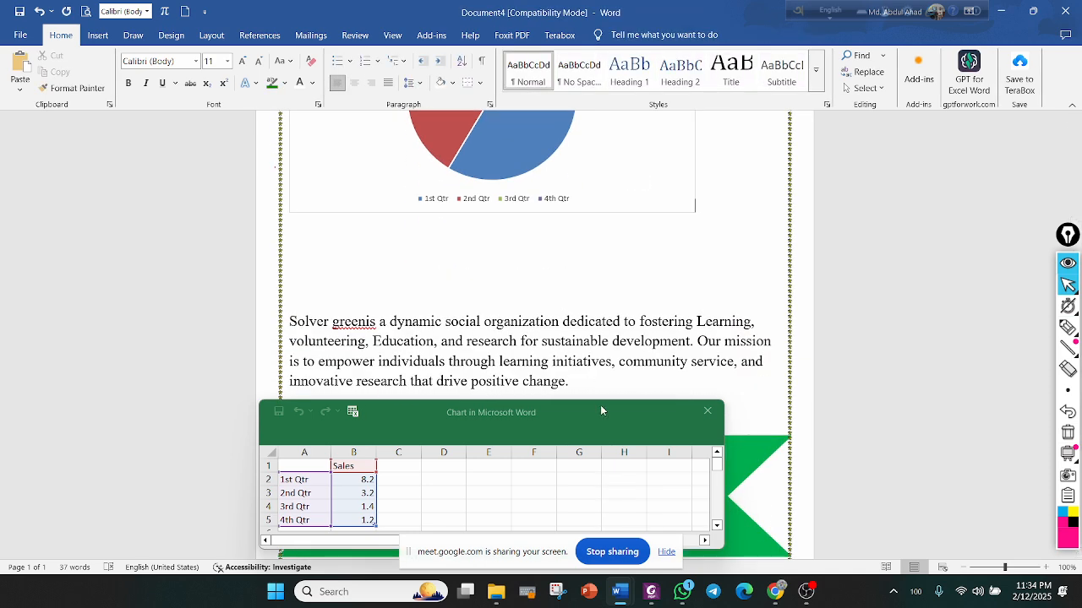
scroll(771, 175, "up", 2)
left_click_drag(600, 413, 664, 380)
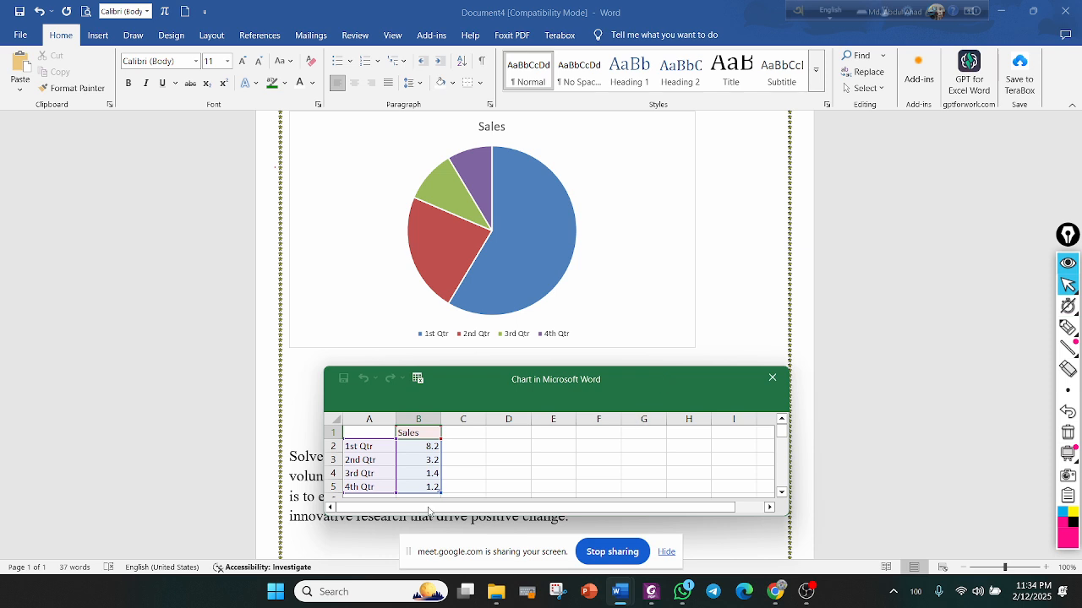
left_click(435, 445)
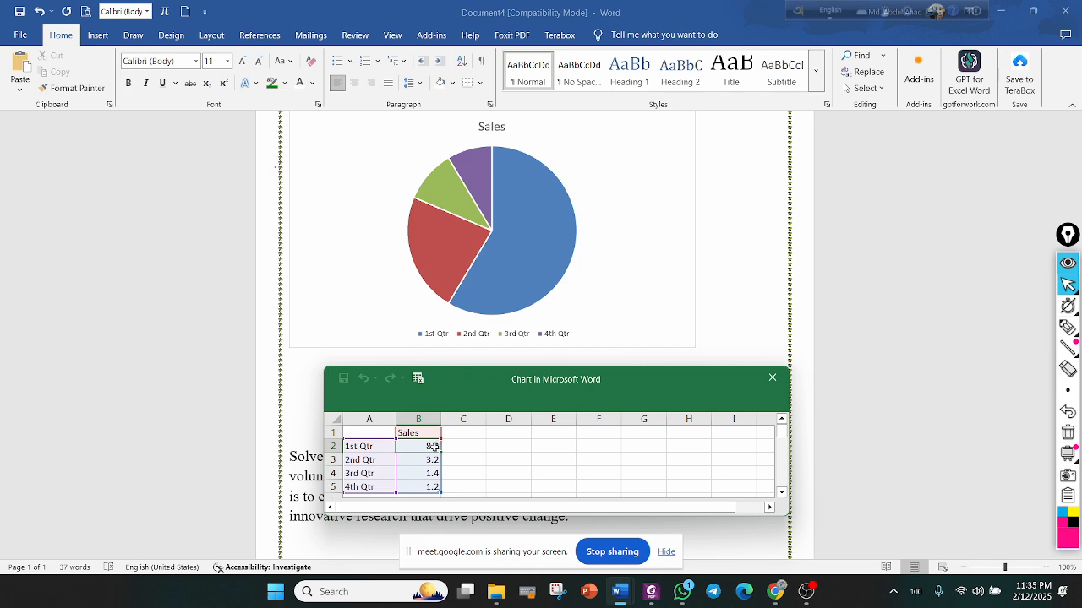
key("Right")
key("BackSpace")
key("BackSpace")
key("BackSpace")
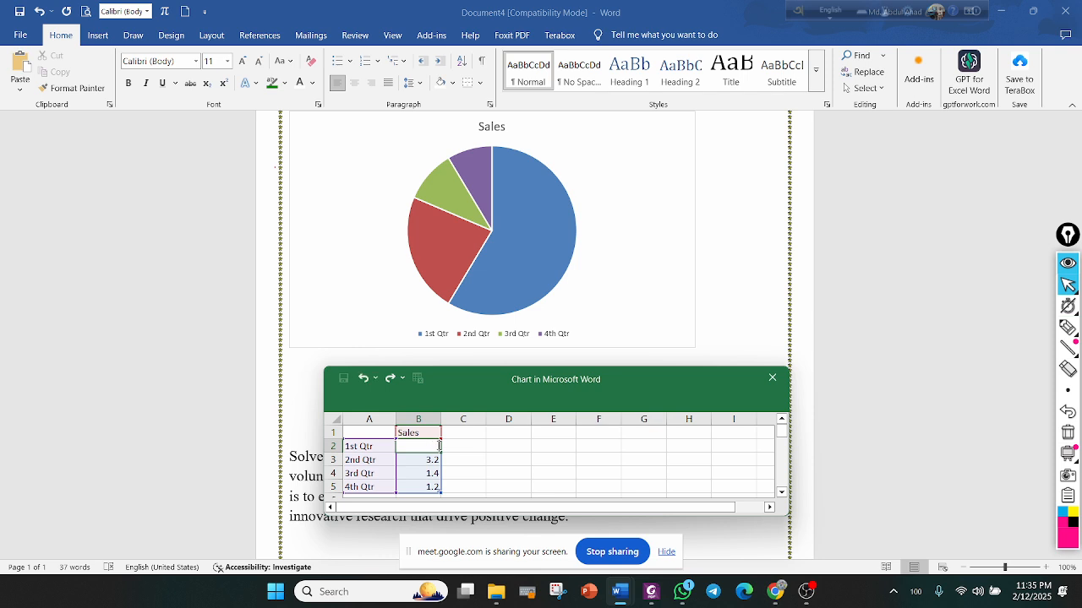
type("50")
Set the sales values for the 2nd, 3rd and 4th Qtr to 25, 15 and 10
left_click(436, 460)
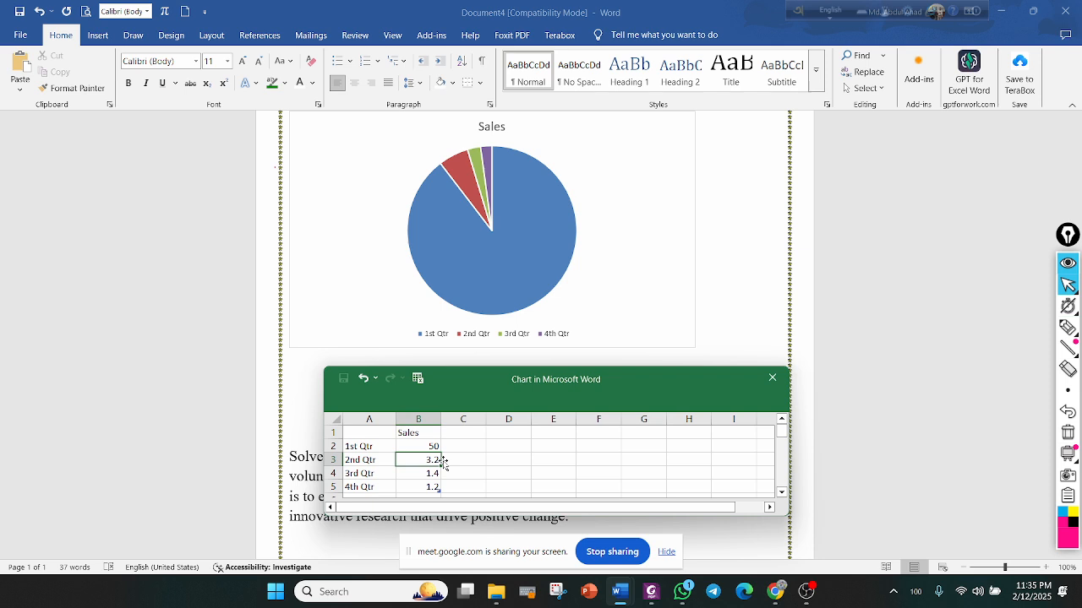
key("ctrl+z")
left_click(431, 476)
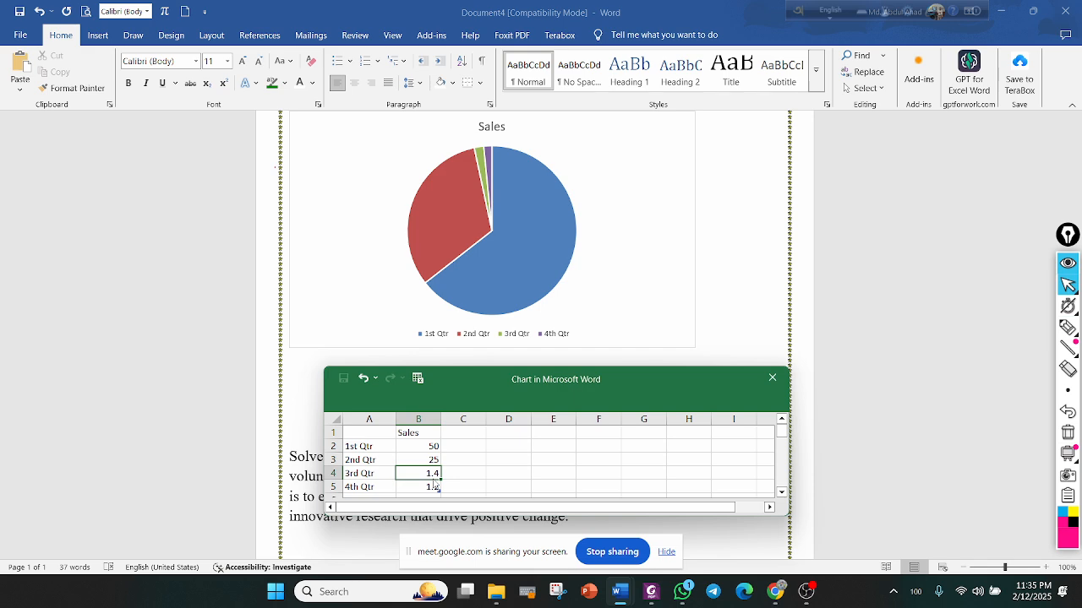
key("ctrl+z")
left_click(435, 488)
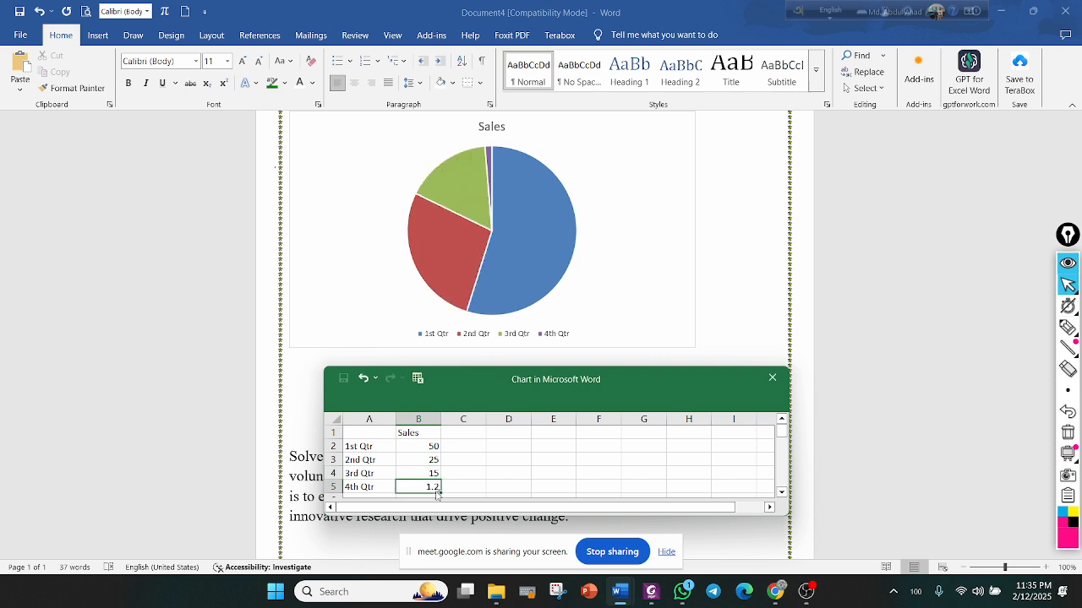
key("ctrl+z")
left_click(479, 448)
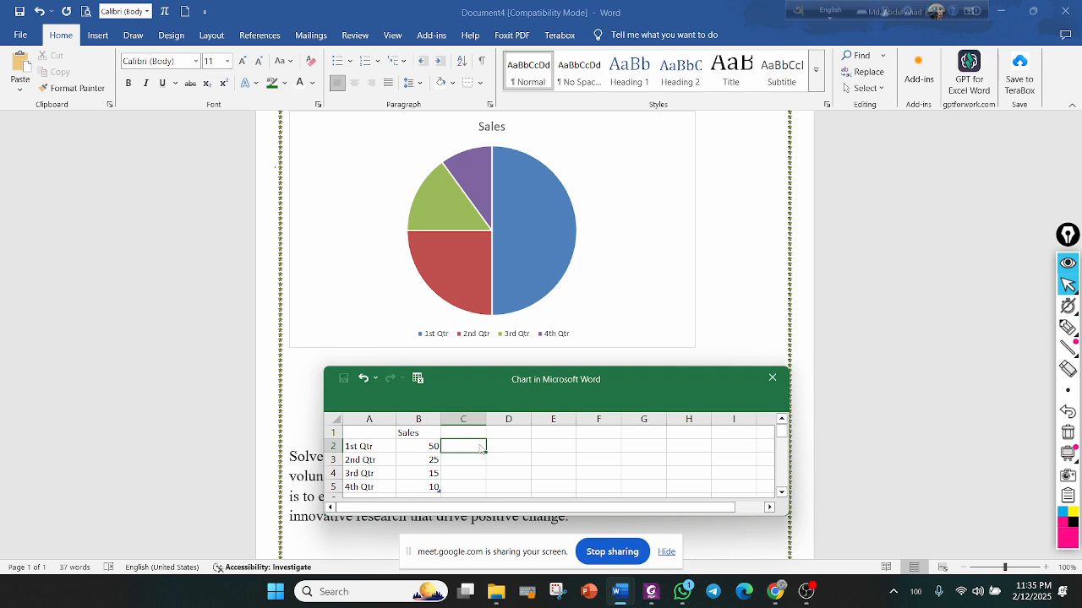
Inspect the pie's 1st, 2nd and 4th Qtr slices and close the chart's data sheet
left_click(515, 203)
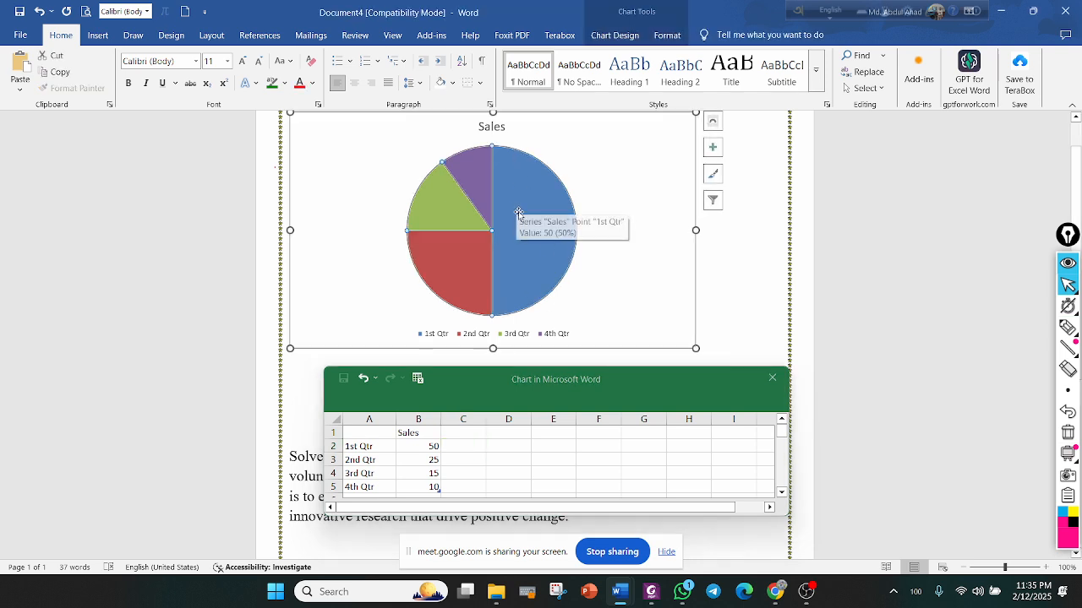
left_click(539, 179)
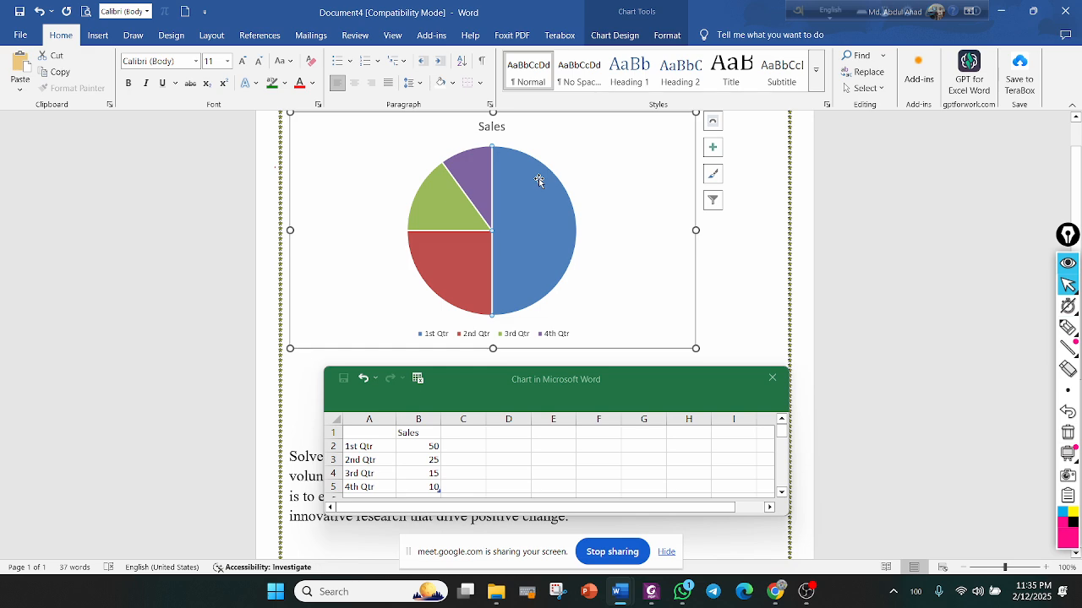
left_click(451, 270)
left_click(466, 184)
left_click(772, 378)
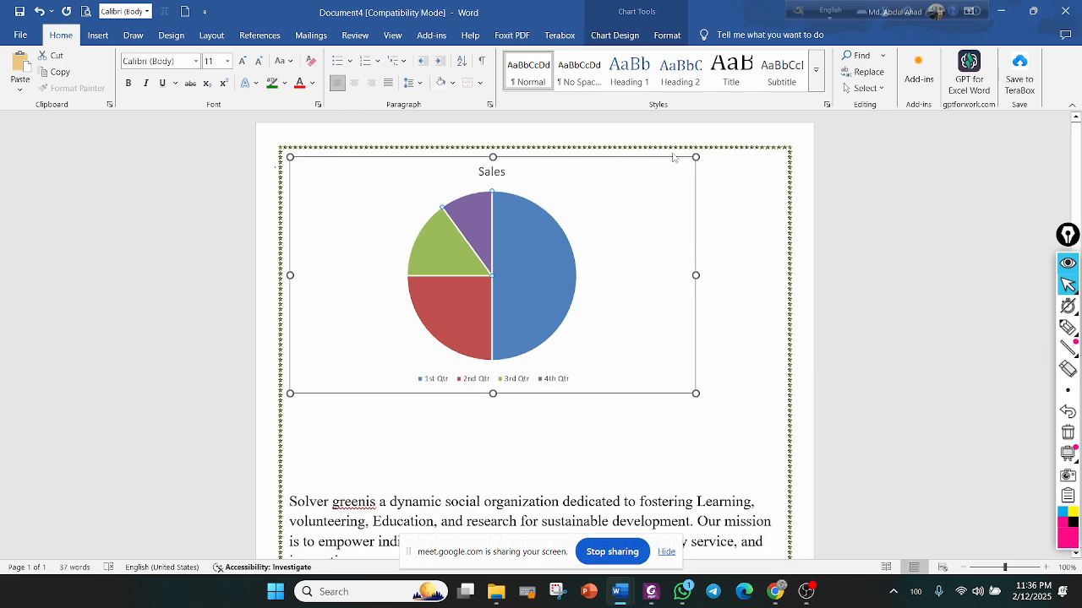
Delete the sales pie chart and look at the open windows offered for inserting a screenshot
key("Delete")
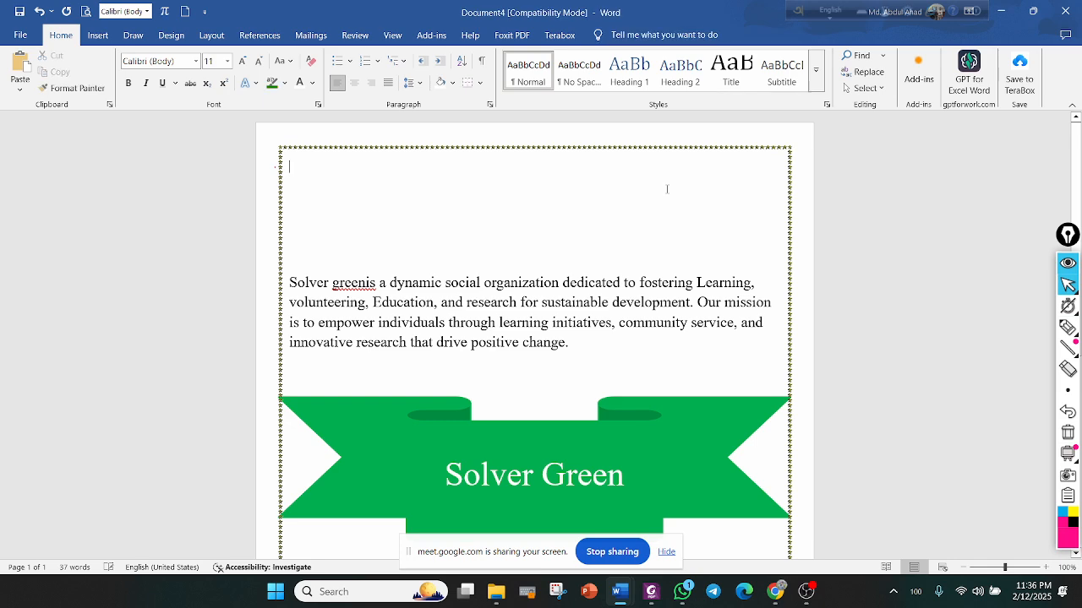
left_click(98, 35)
left_click(133, 35)
left_click(108, 35)
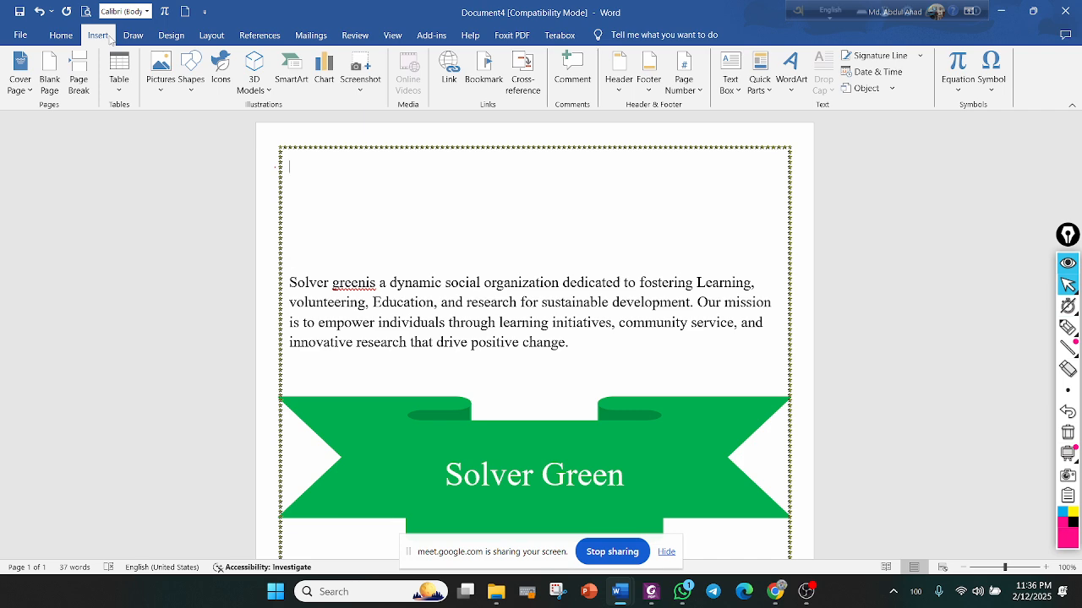
left_click(362, 88)
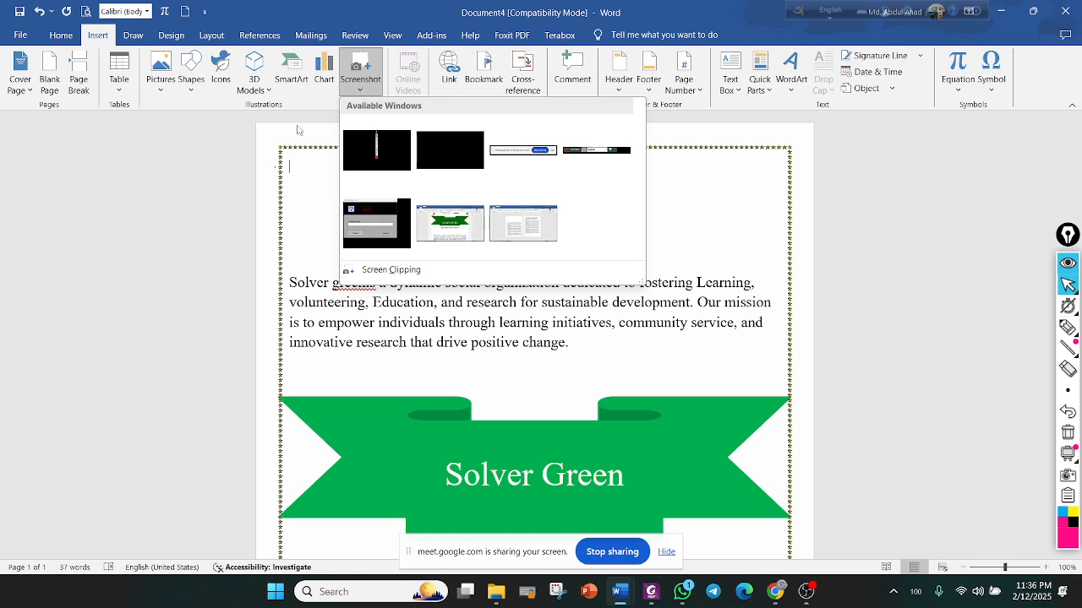
left_click(358, 92)
left_click(359, 91)
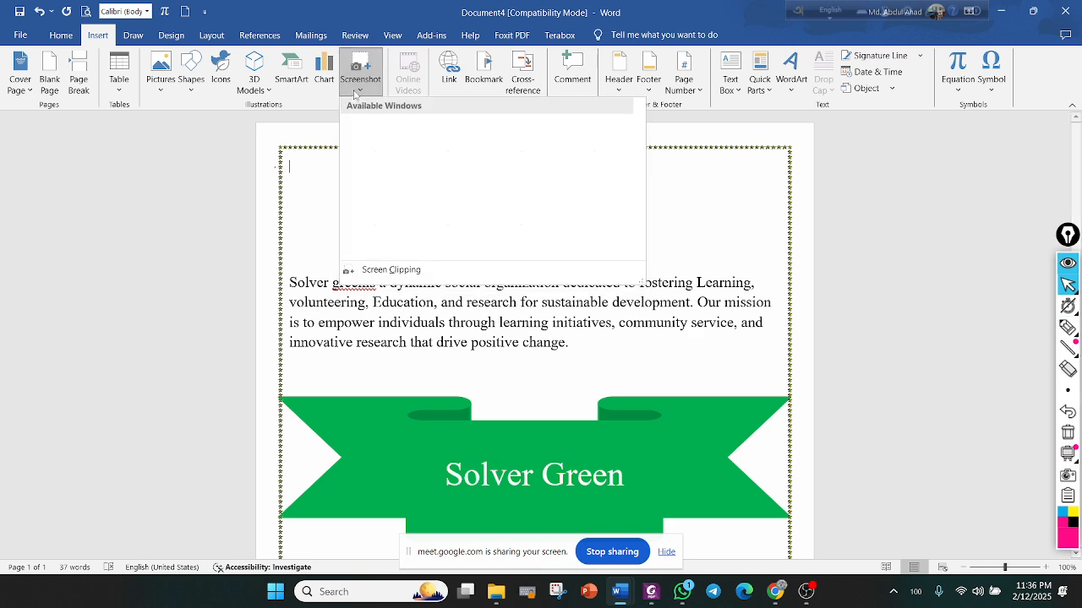
left_click(710, 223)
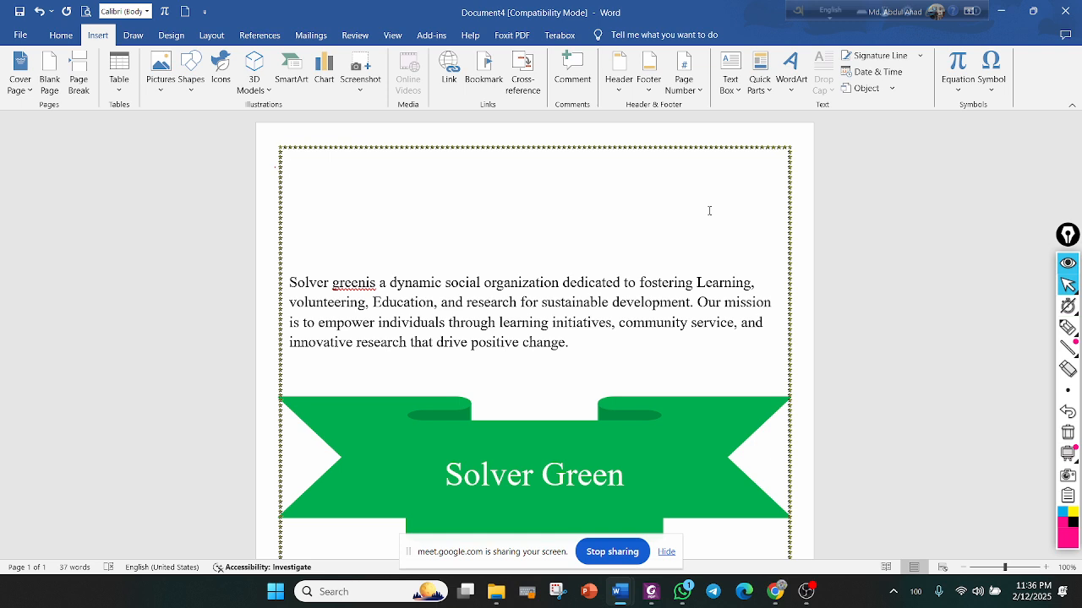
Browse the built-in header designs and open the page's header and footer areas for editing
left_click(617, 76)
left_click(617, 76)
left_click(617, 76)
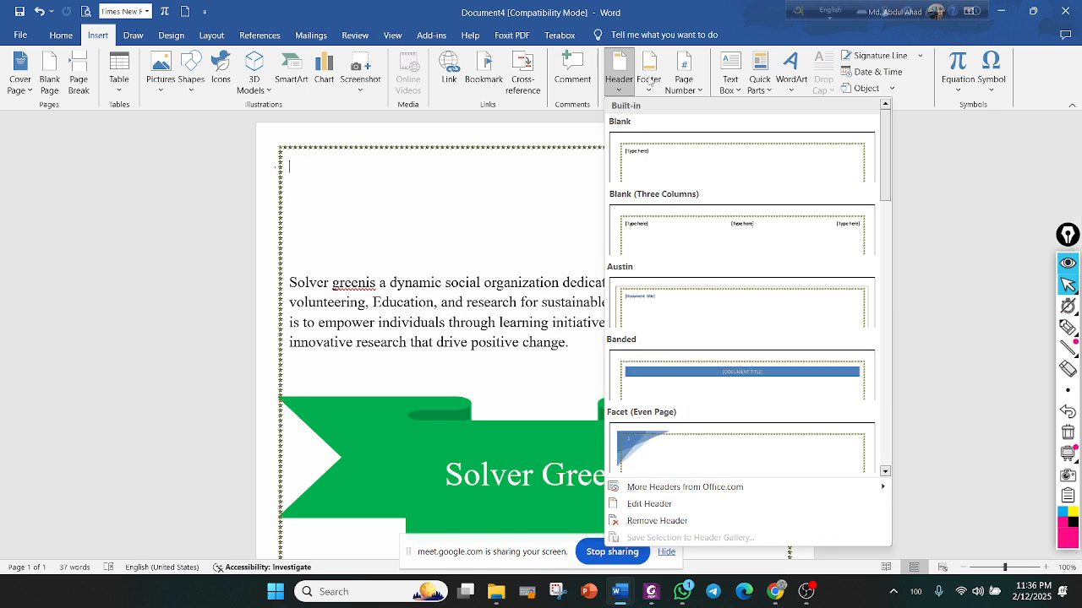
left_click(649, 76)
left_click(465, 169)
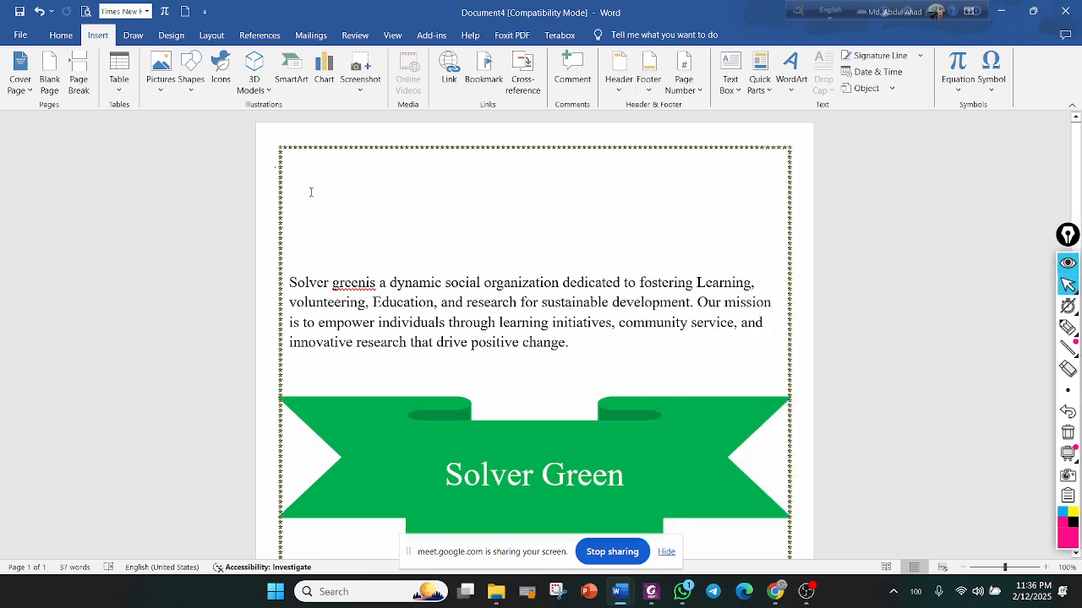
double_click(367, 156)
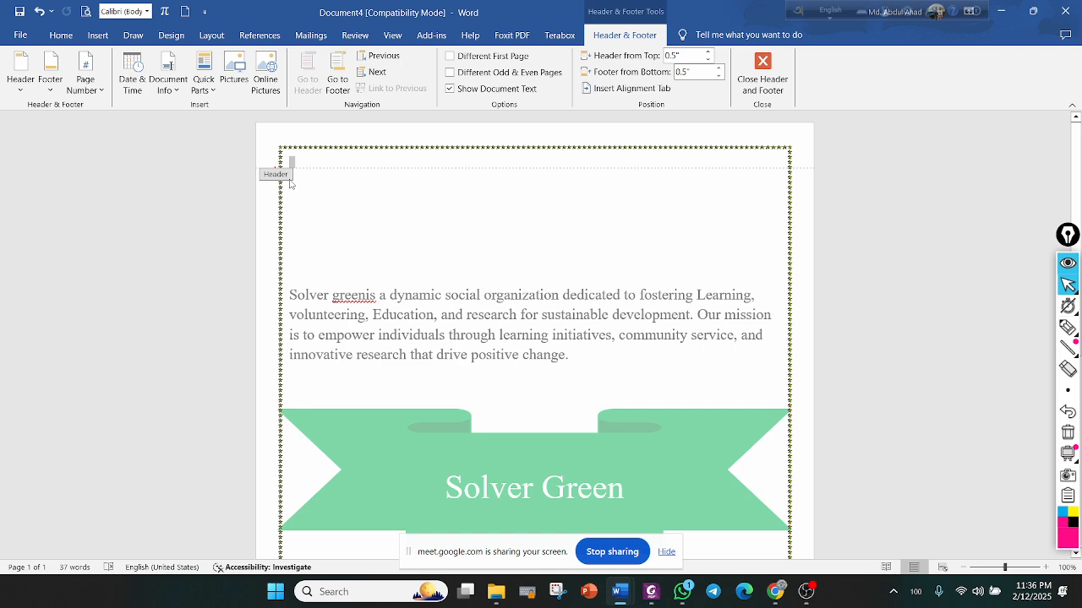
scroll(290, 185, "down", 8)
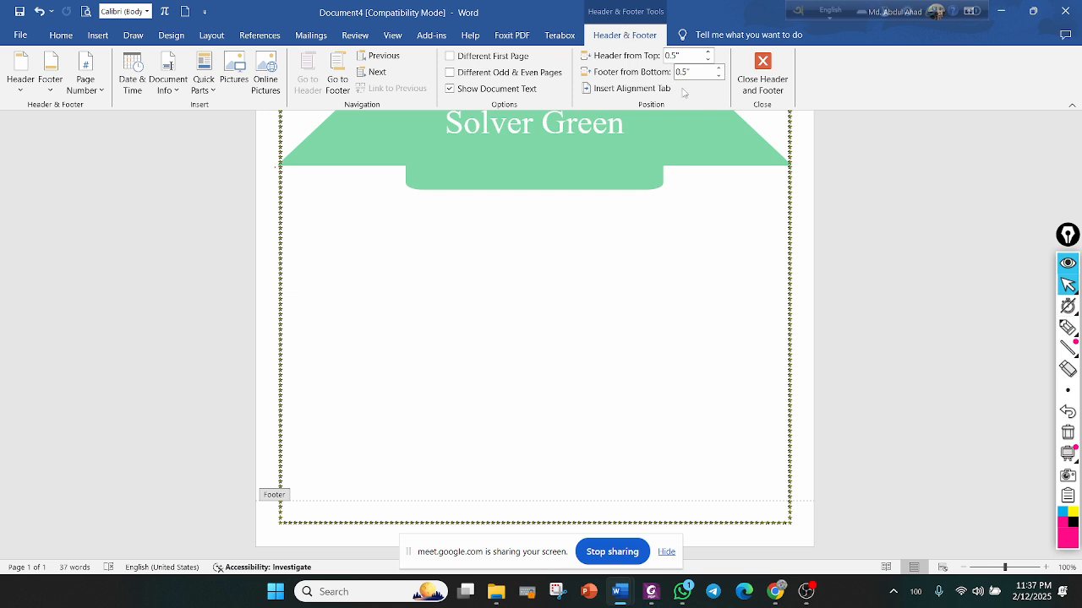
Circle the header and footer position and close options with the annotation pen
left_click(1067, 329)
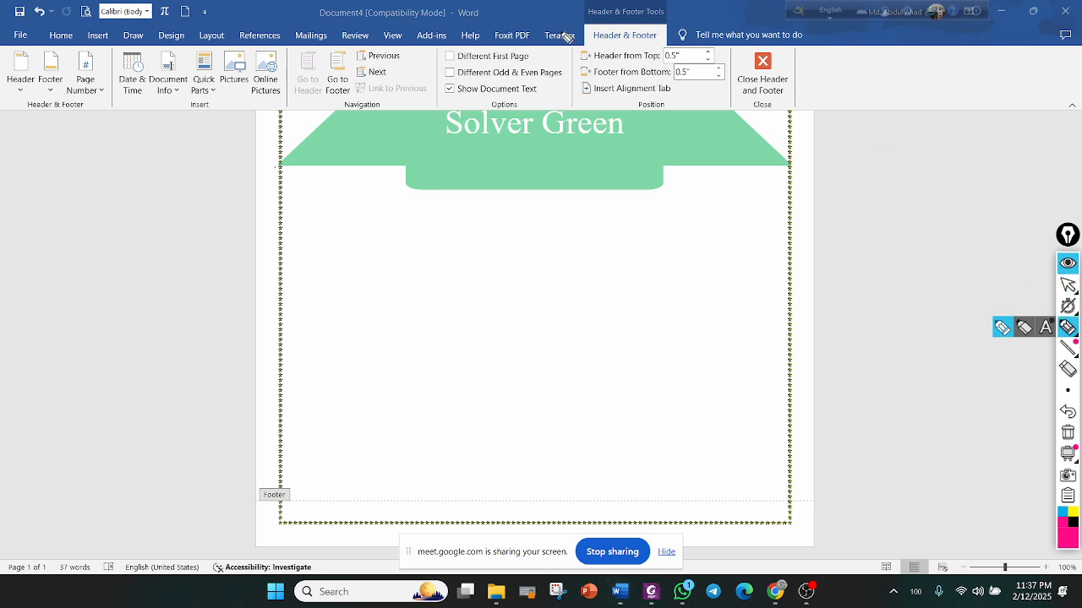
mouse_move(571, 47)
left_mouse_down()
mouse_move(744, 118)
mouse_move(801, 41)
mouse_move(489, 38)
left_mouse_up()
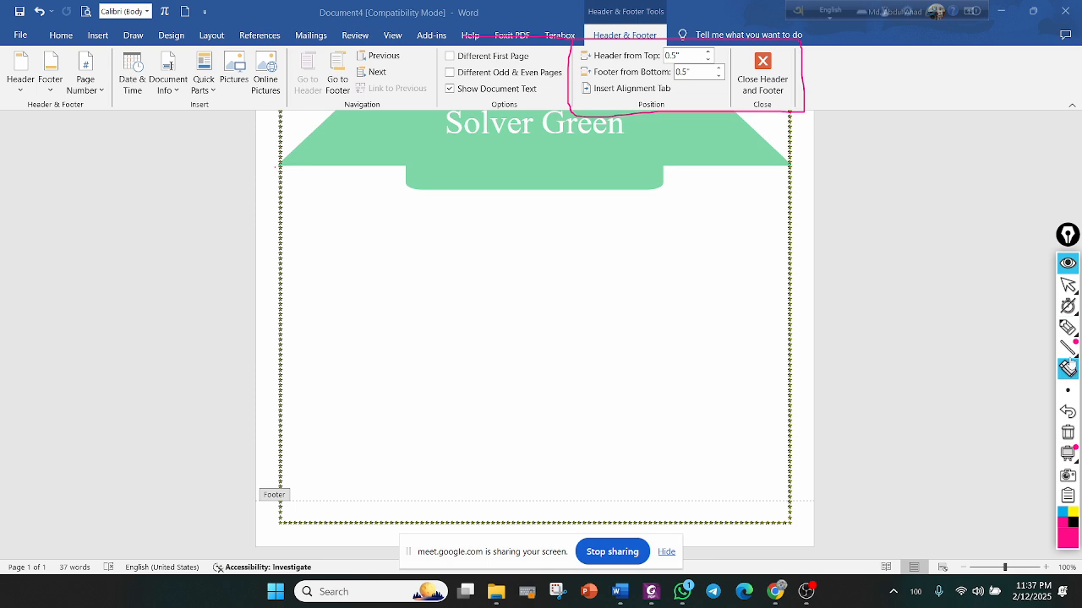
left_click(1068, 285)
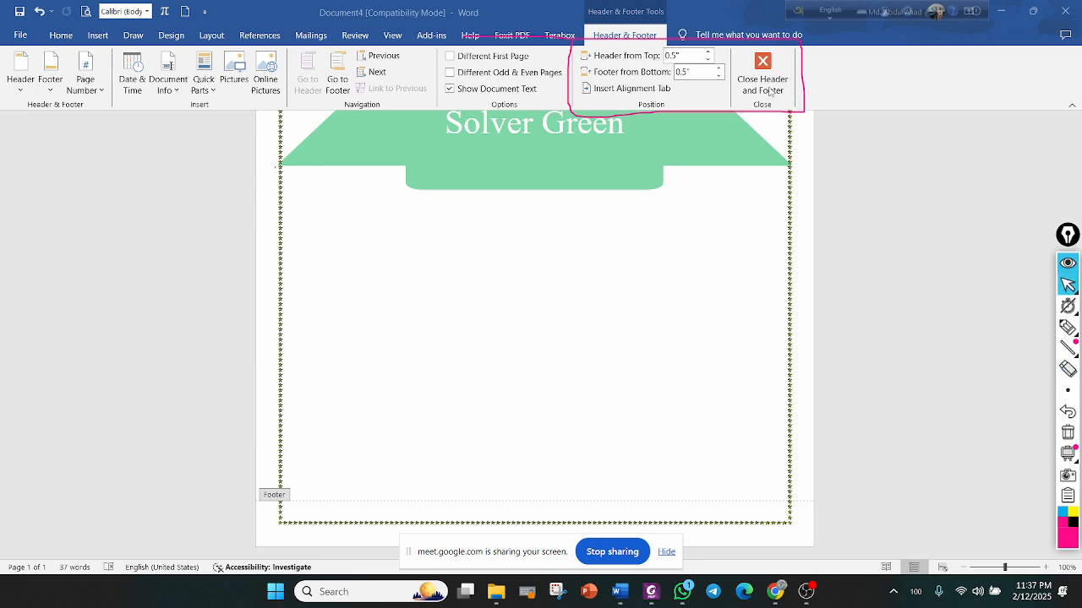
Place the cursor in the footer, switch to the Solver_Green[1] document and examine its logo and tagline footer across the pages
left_click(306, 506)
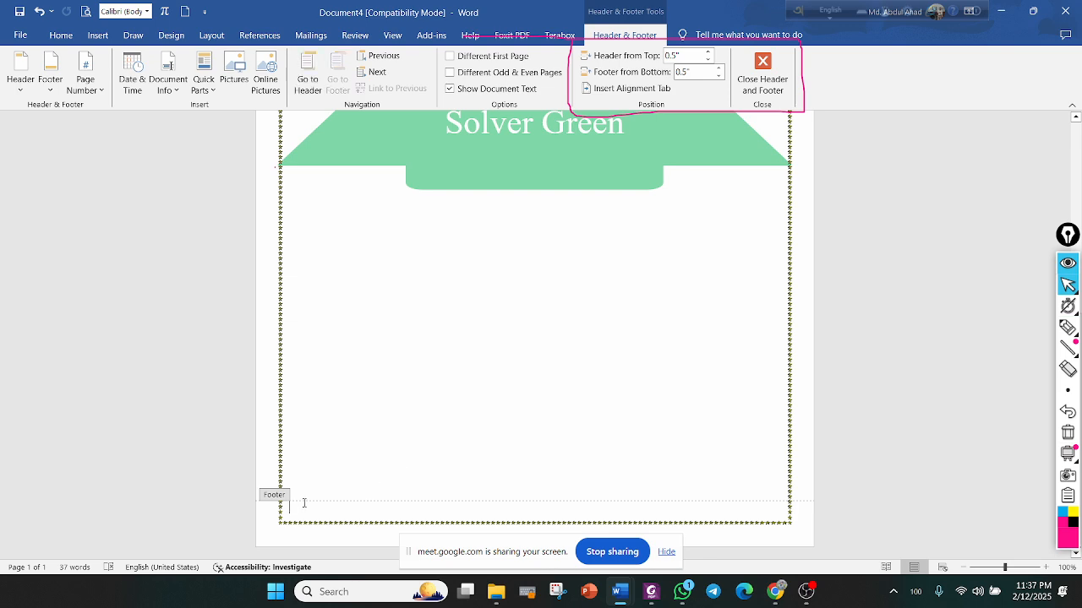
mouse_move(625, 597)
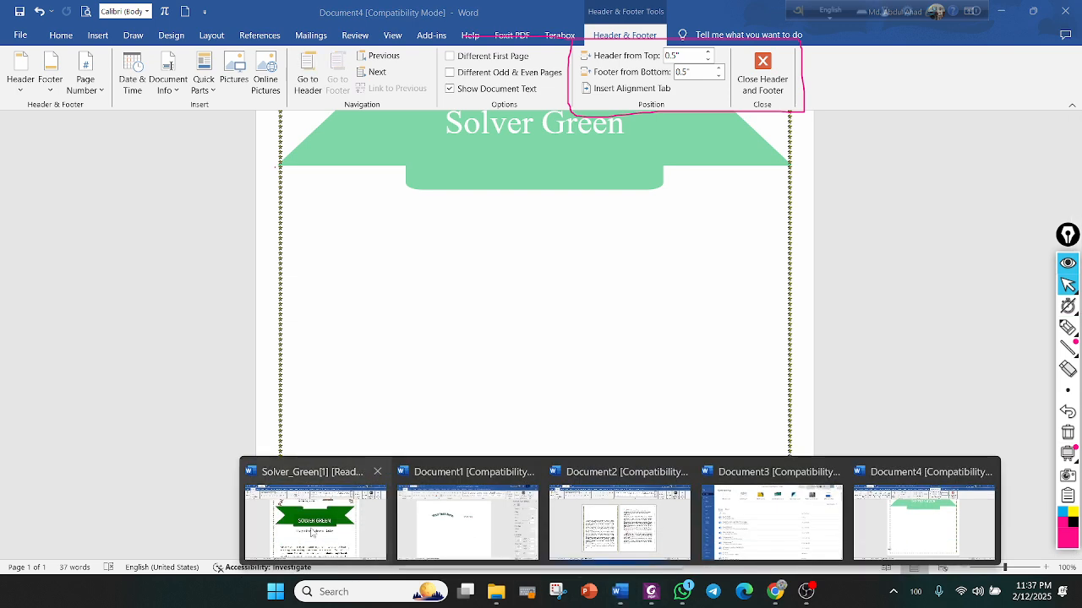
left_click(309, 518)
scroll(266, 207, "up", 3)
scroll(266, 206, "down", 15)
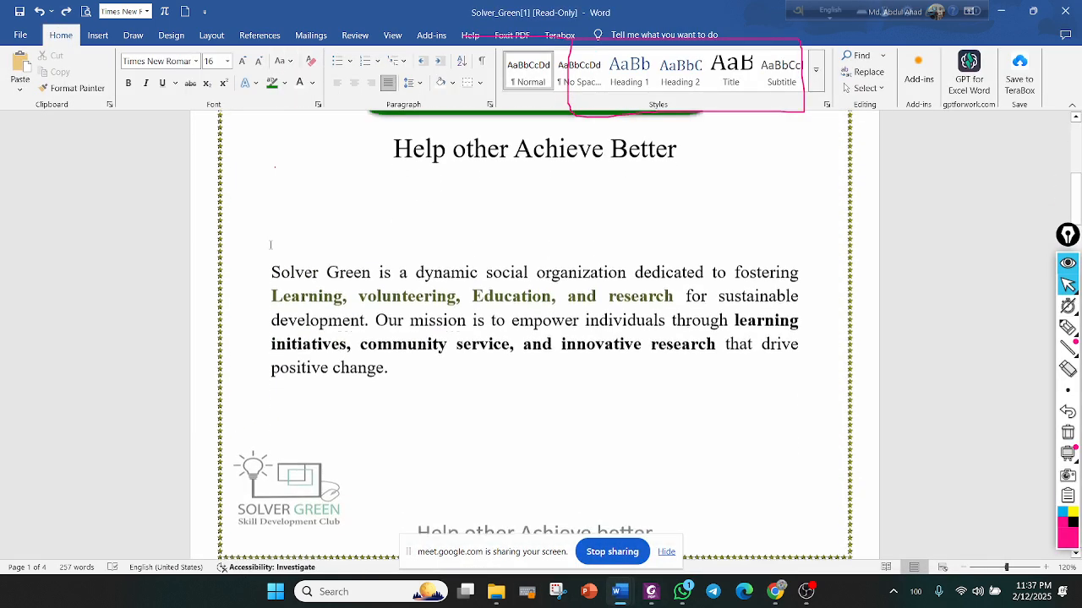
left_click(251, 199)
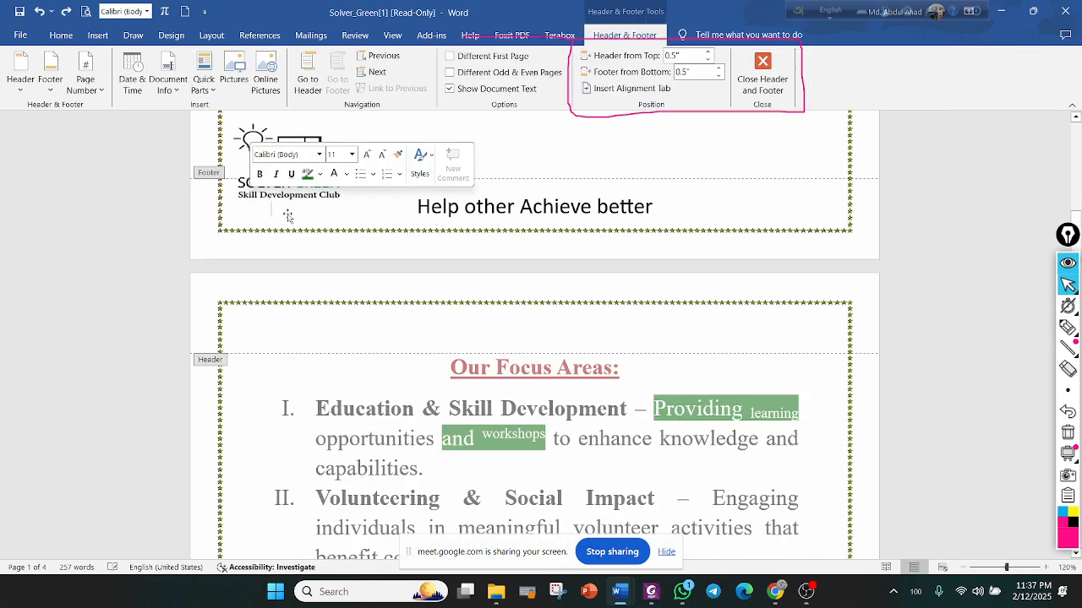
scroll(361, 228, "up", 3)
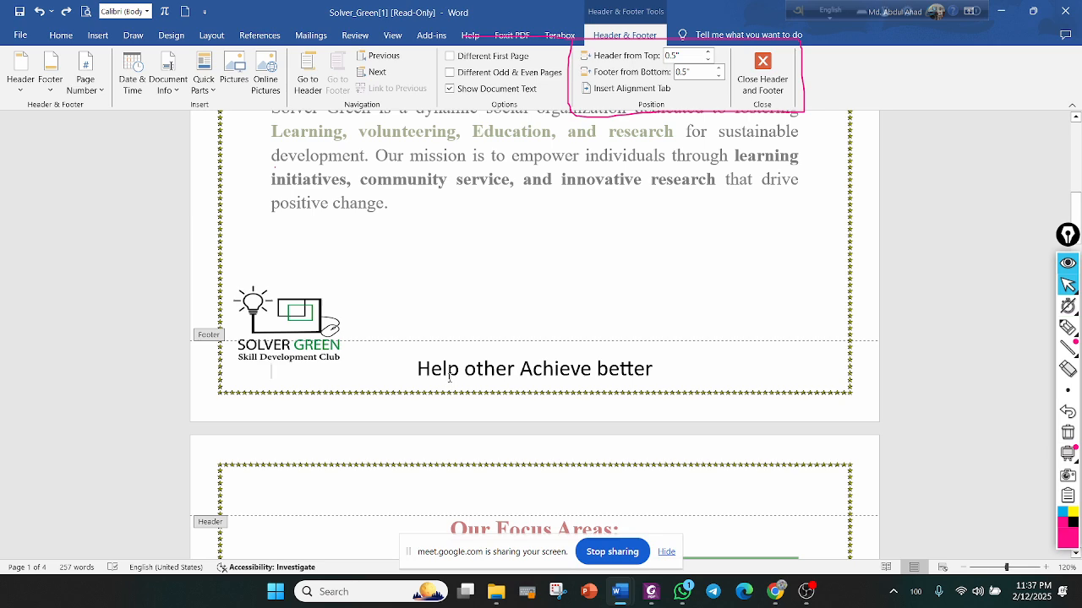
scroll(645, 355, "down", 1)
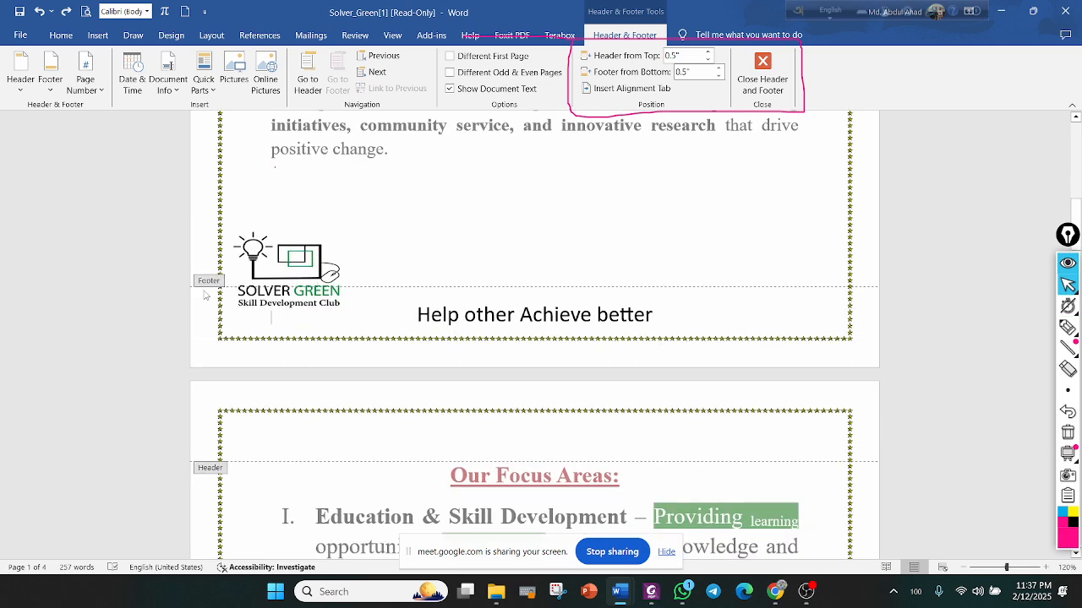
scroll(599, 304, "down", 15)
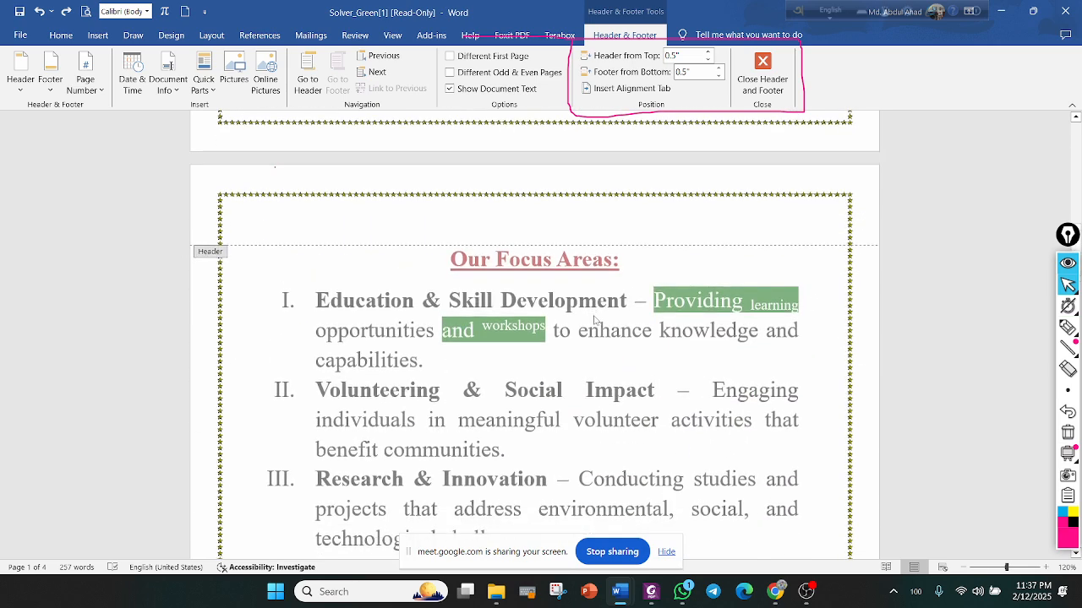
scroll(599, 320, "down", 15)
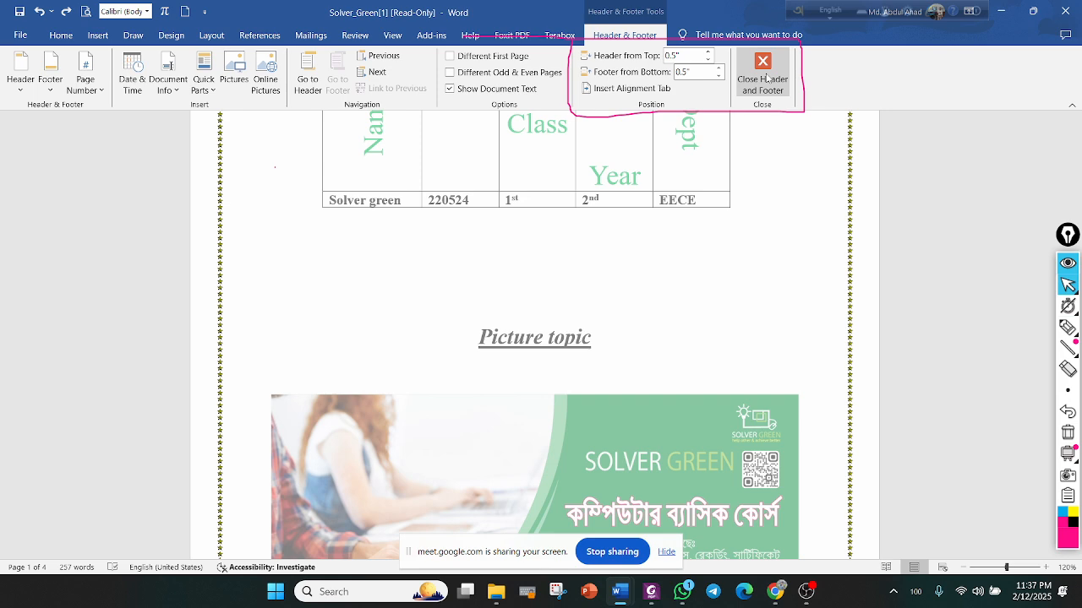
scroll(451, 446, "down", 5)
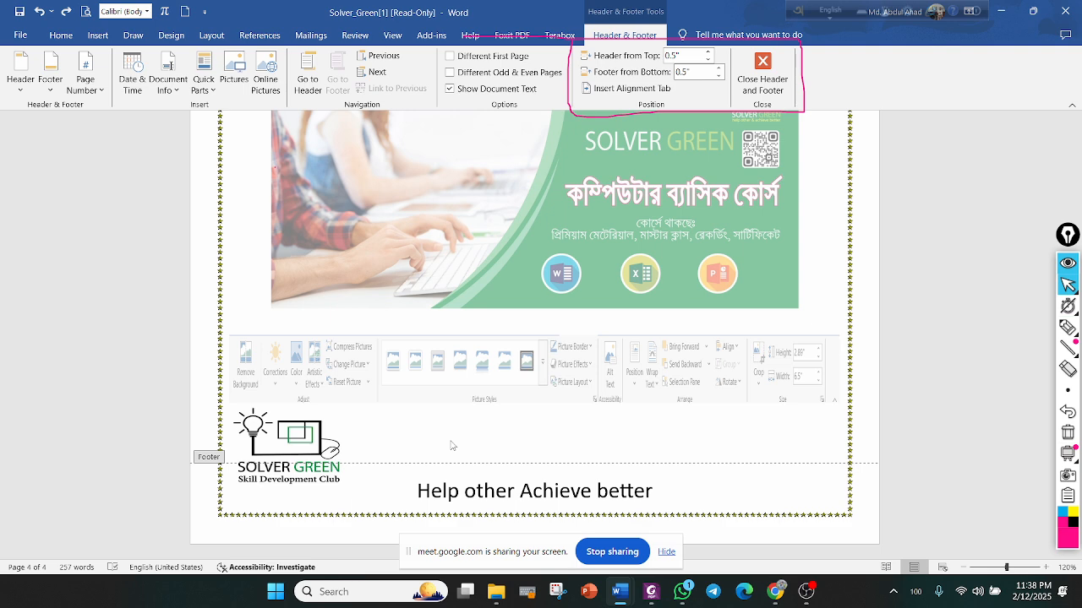
Close the header and footer editing in Solver_Green[1] and review how the footer repeats on every page
left_click(775, 63)
scroll(589, 265, "up", 15)
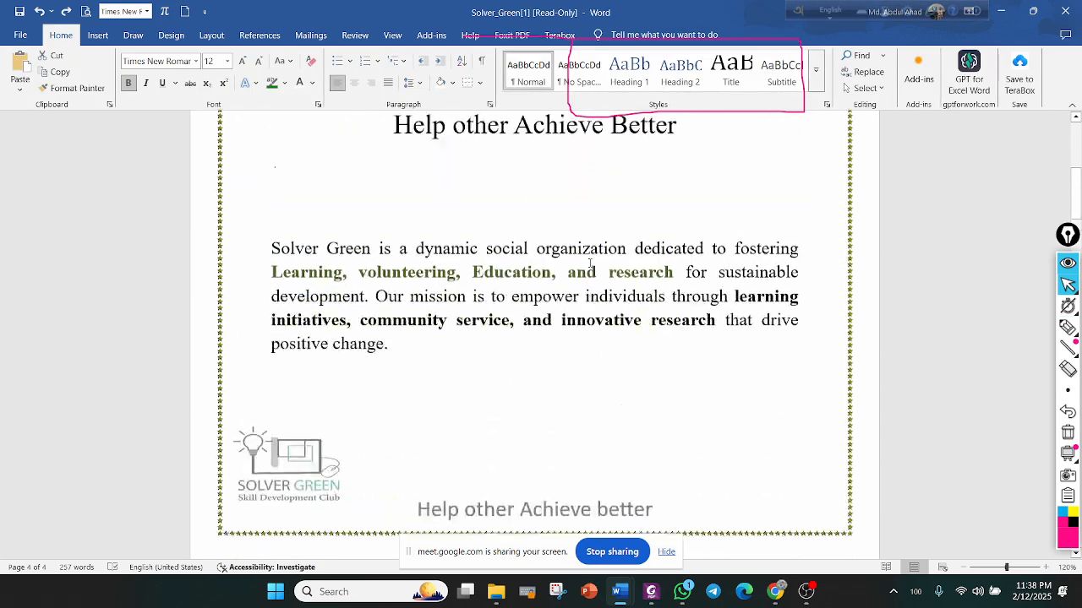
scroll(589, 265, "down", 15)
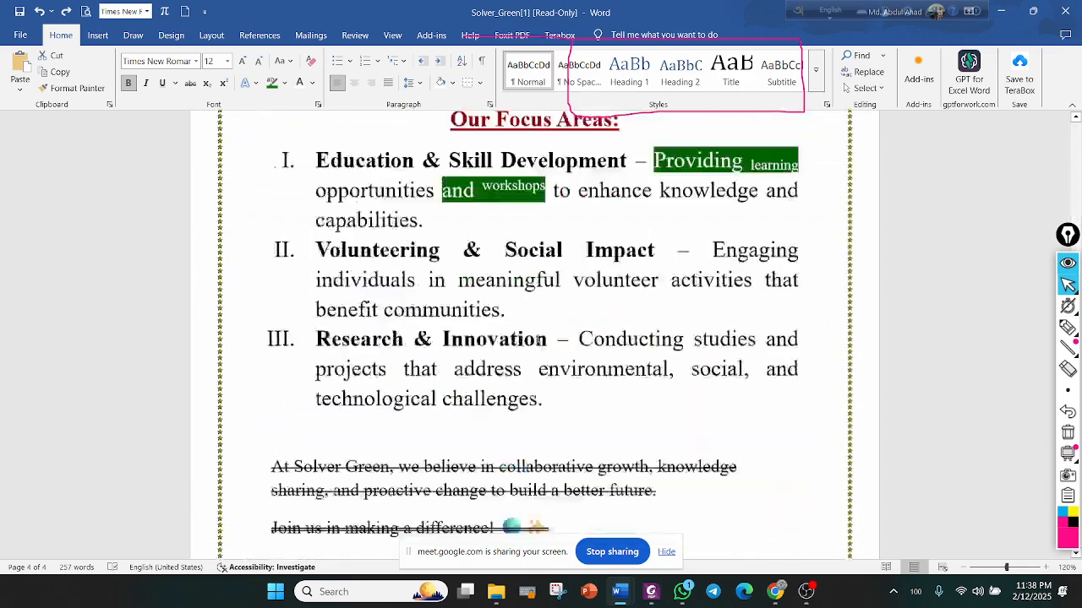
scroll(338, 243, "up", 10)
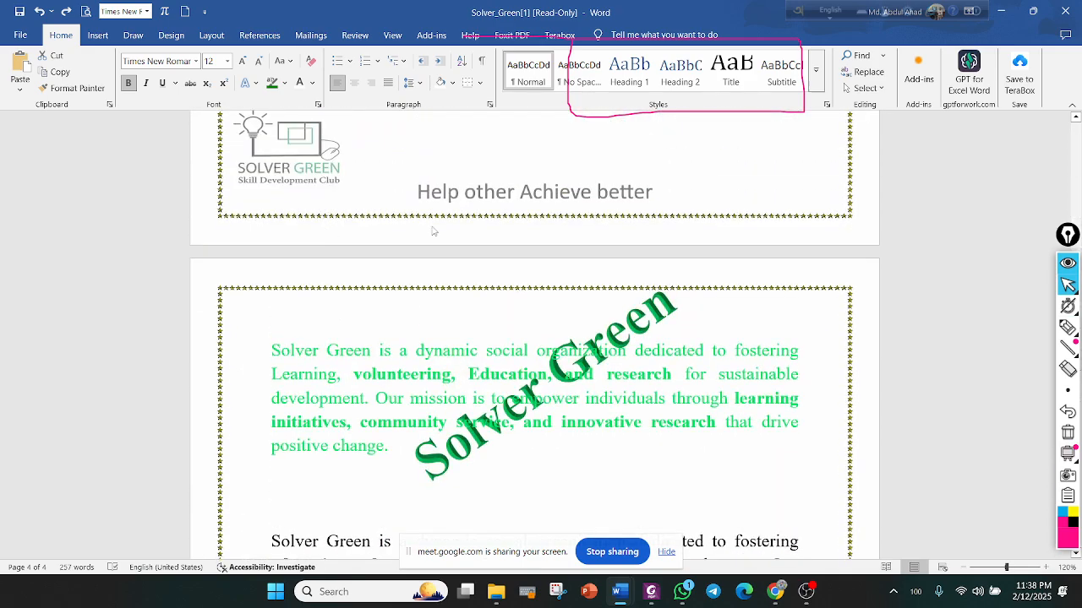
scroll(566, 203, "down", 15)
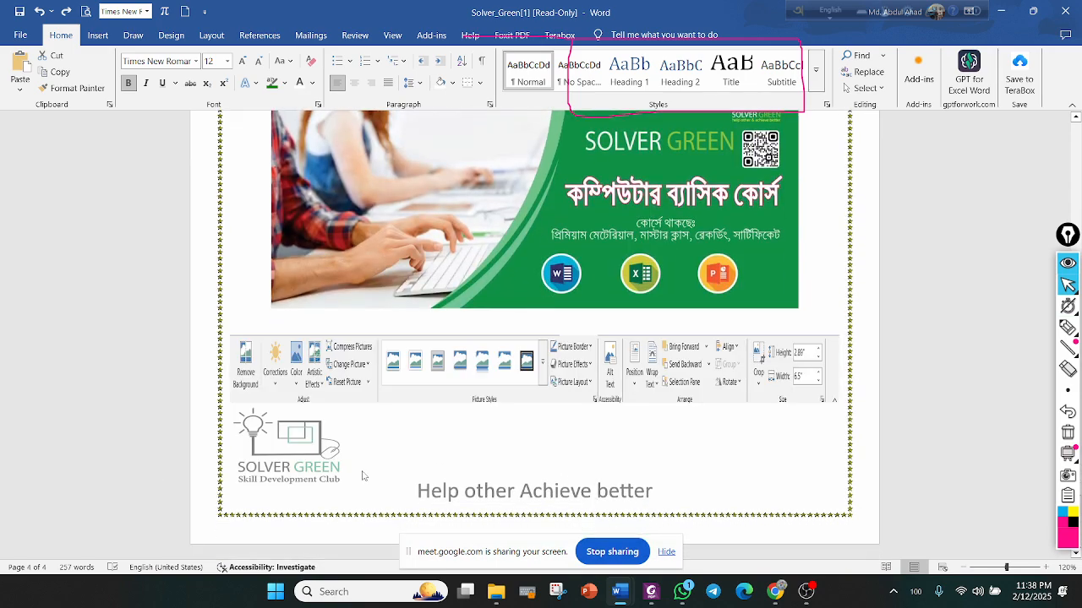
scroll(367, 452, "up", 4)
scroll(368, 452, "up", 10)
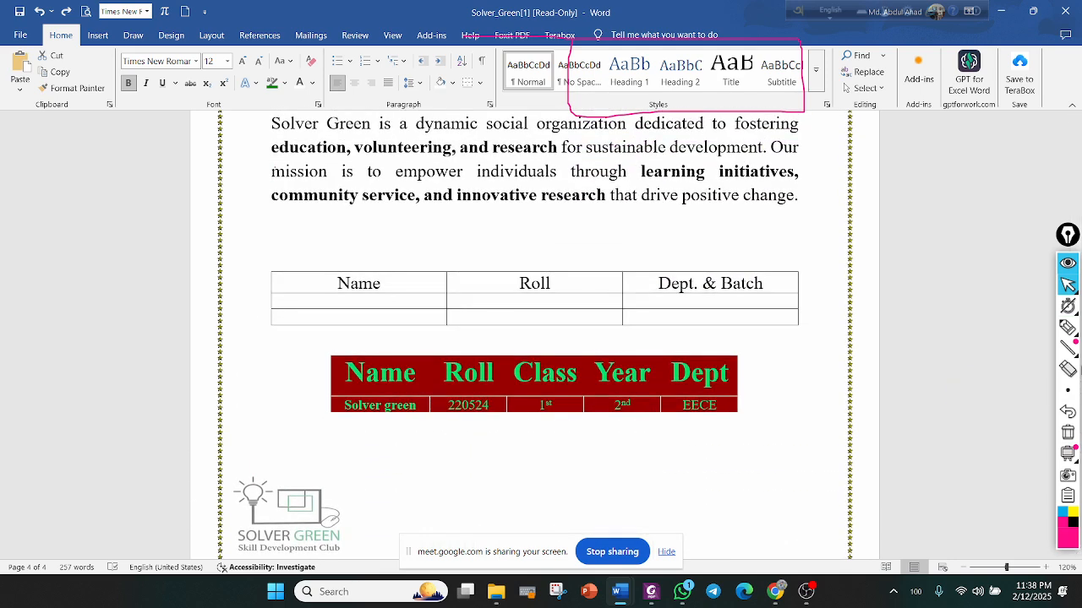
Erase the pen annotation and return to the normal pointer
left_click(1068, 369)
left_click(803, 91)
mouse_move(1068, 307)
left_click(1068, 327)
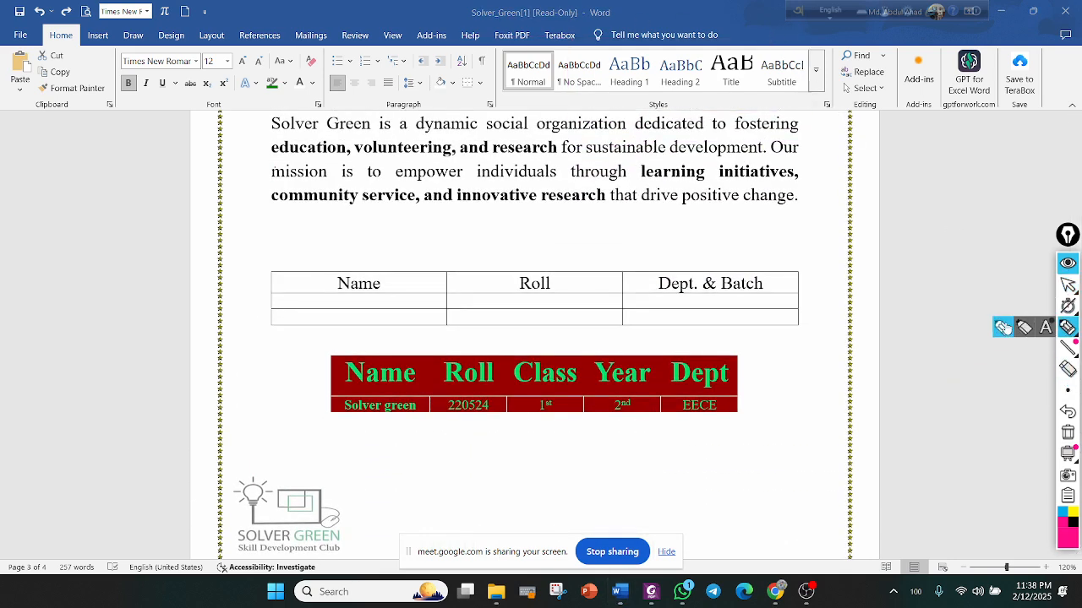
left_click(1068, 284)
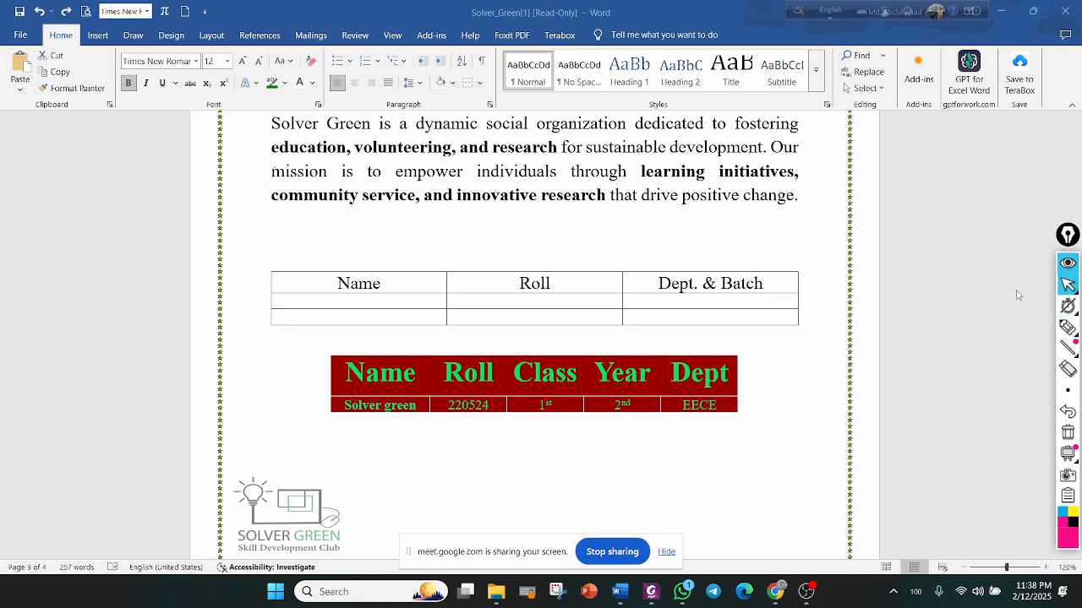
Minimize the open Word windows and switch to the Google Meet call in Chrome
scroll(1017, 296, "up", 10)
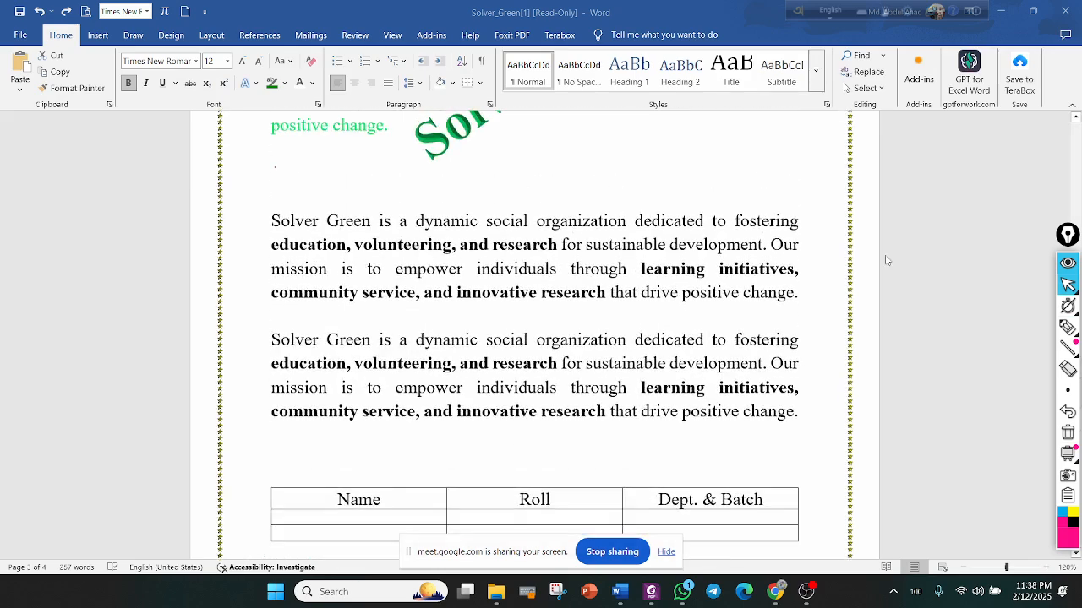
scroll(885, 261, "up", 1)
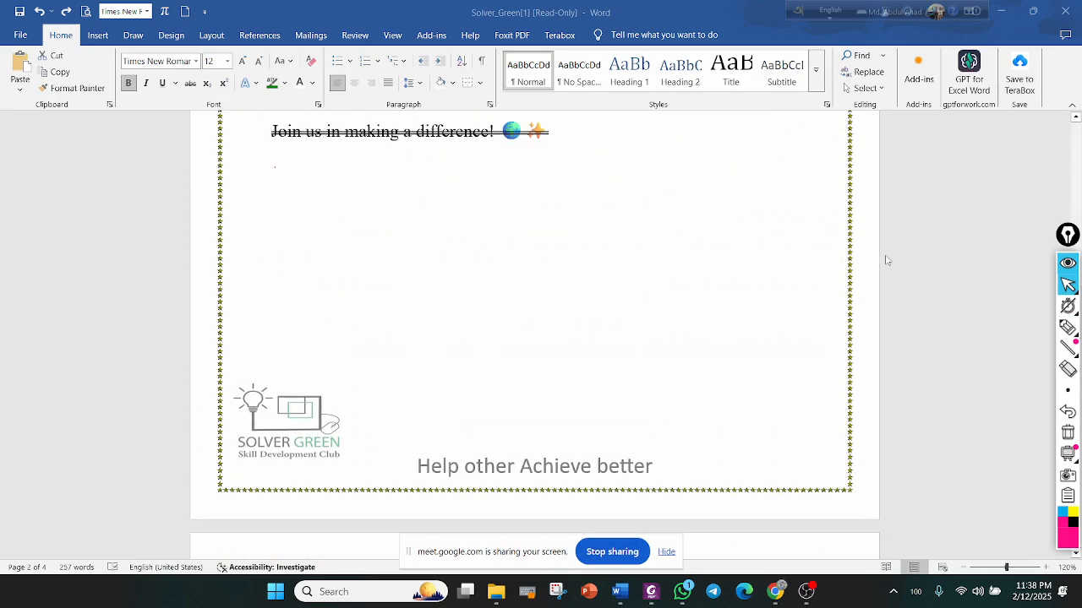
left_click(1008, 12)
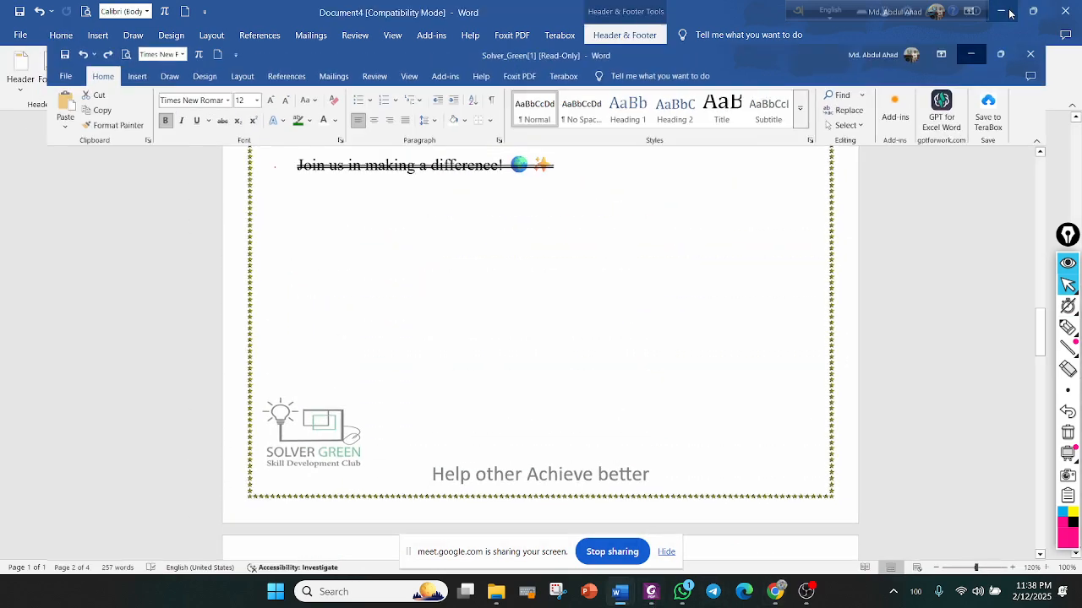
left_click(1003, 11)
left_click(1002, 12)
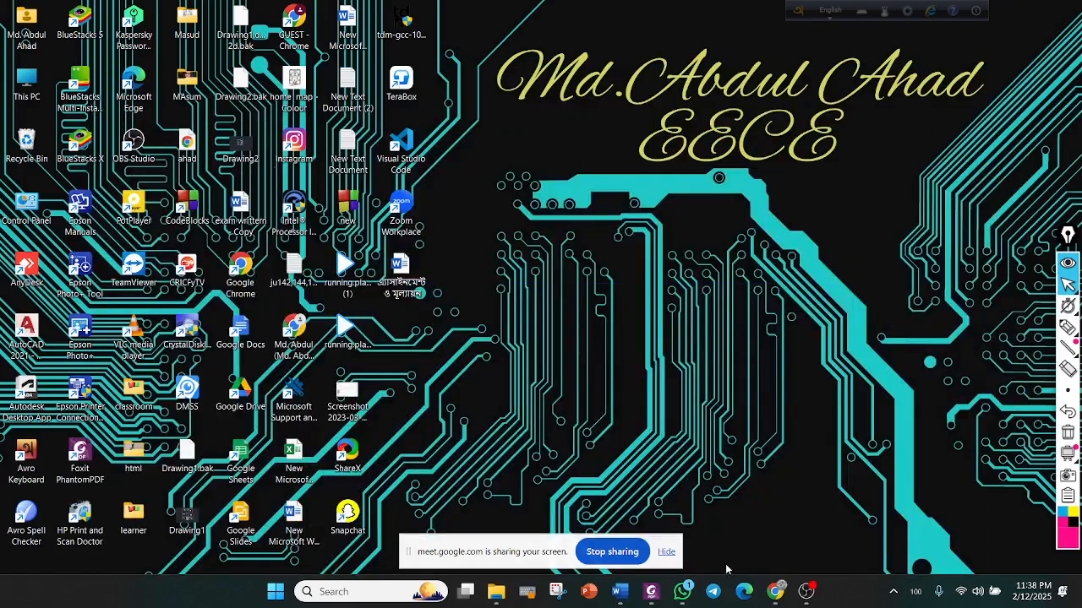
mouse_move(775, 592)
left_click(727, 520)
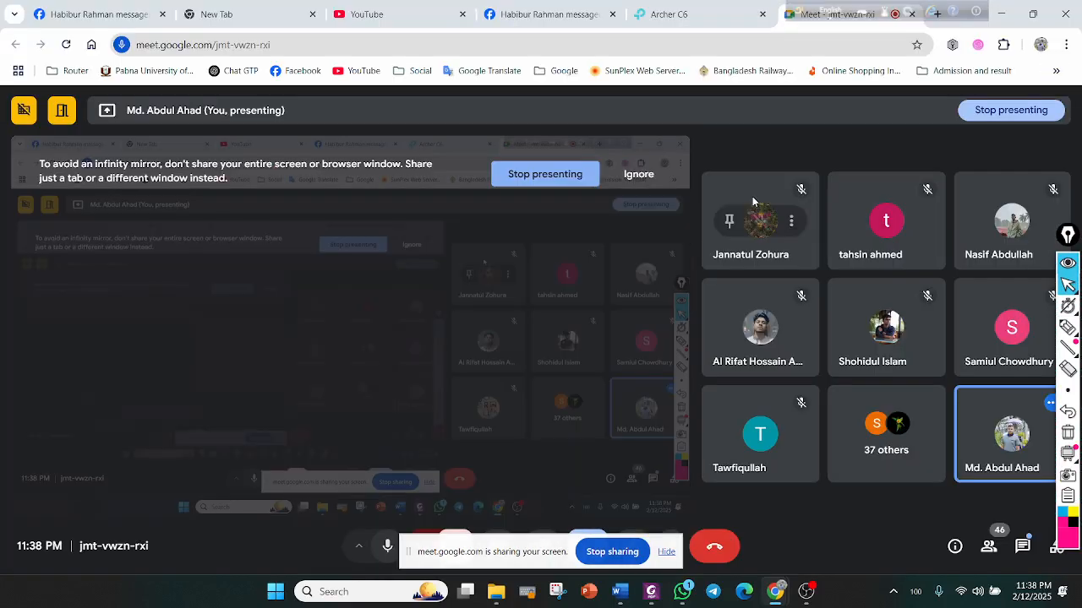